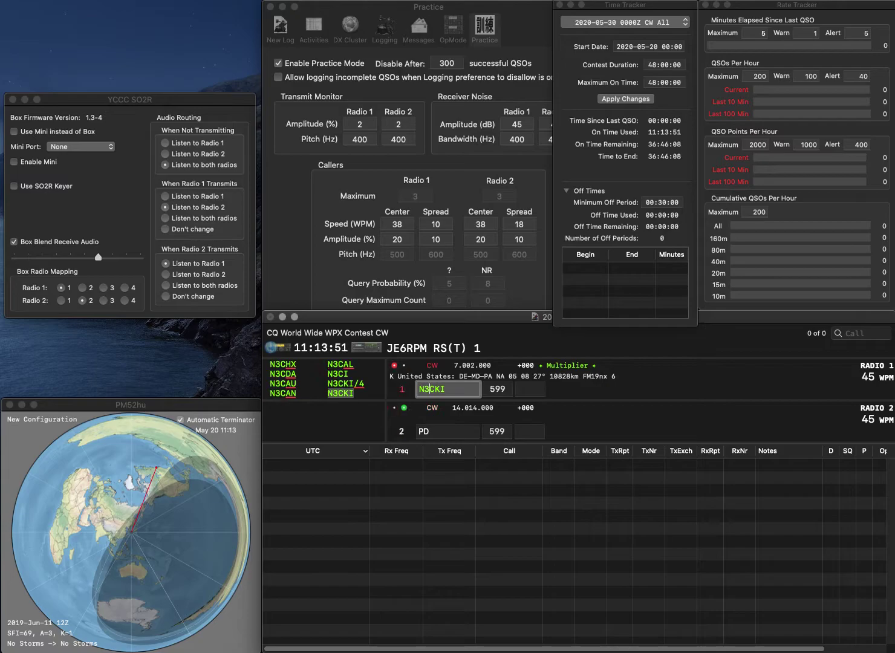
{"action": "type", "text": "3KWS"}
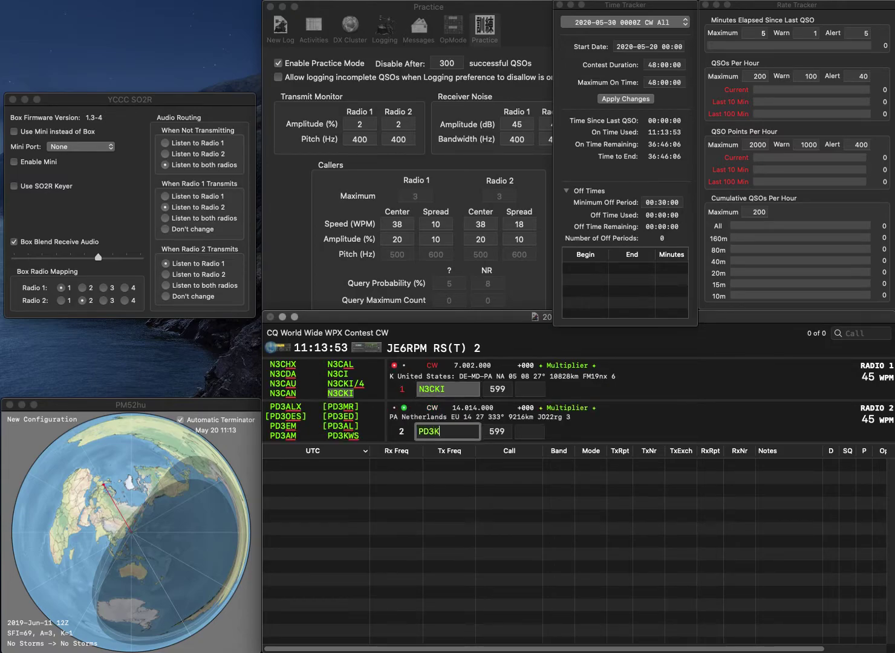
{"action": "key", "text": "Return"}
{"action": "key", "text": "backslash"}
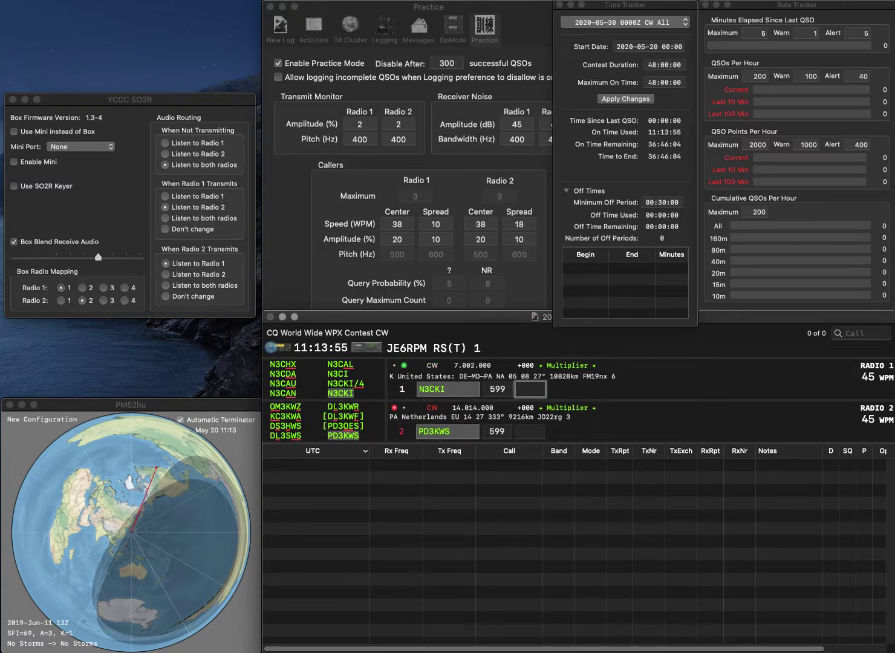
- Log N3CKI on Radio 1 with received number 577 and PD3KWS on Radio 2 with received number 163
{"action": "type", "text": "577"}
{"action": "key", "text": "Return"}
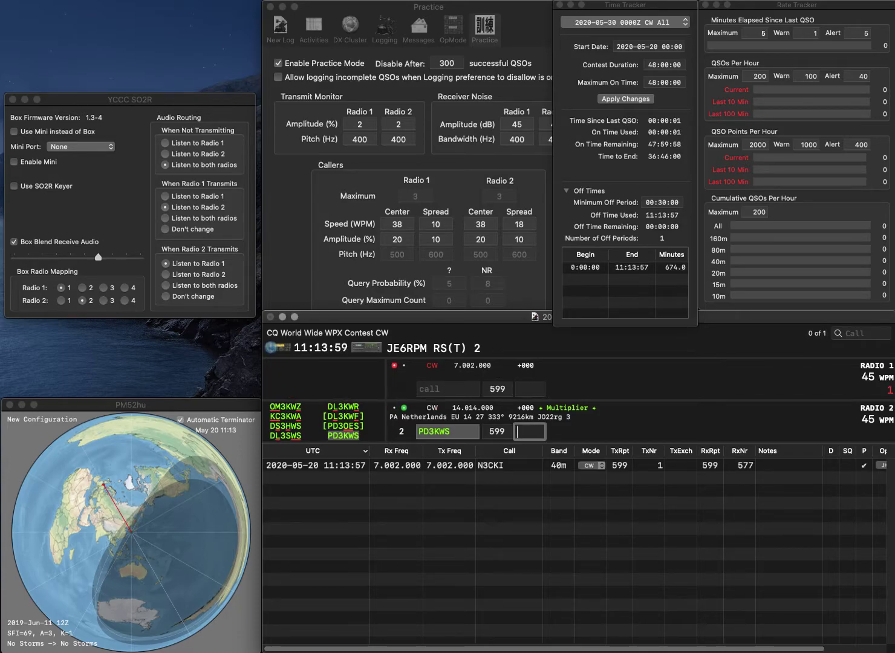
{"action": "type", "text": "163"}
{"action": "key", "text": "Return"}
- Answer N9NQA on Radio 1 and SQ8N on Radio 2 with the exchange
{"action": "type", "text": "N9NQA"}
{"action": "key", "text": "Return"}
{"action": "type", "text": "SQ"}
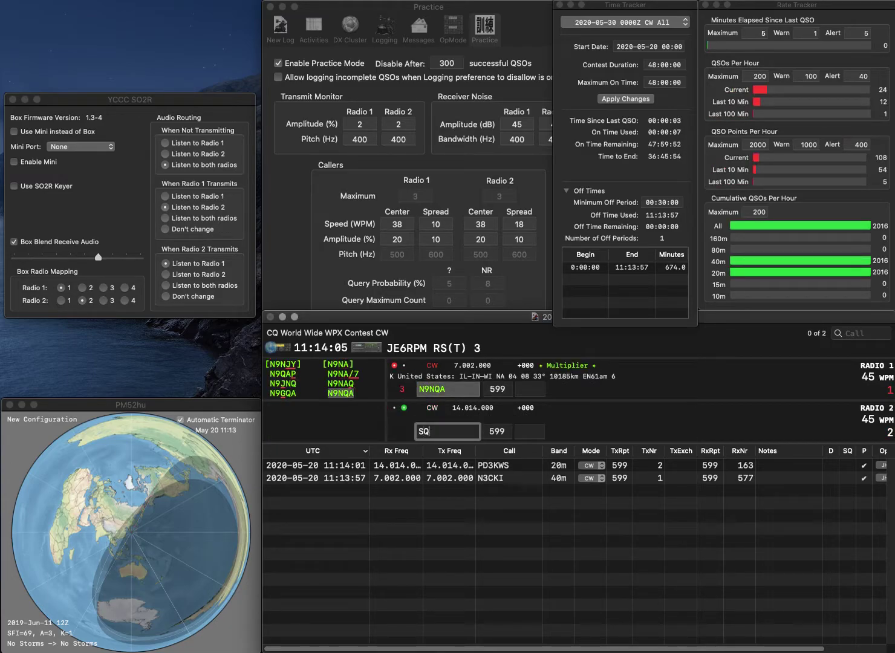
{"action": "type", "text": "8N"}
{"action": "key", "text": "Return"}
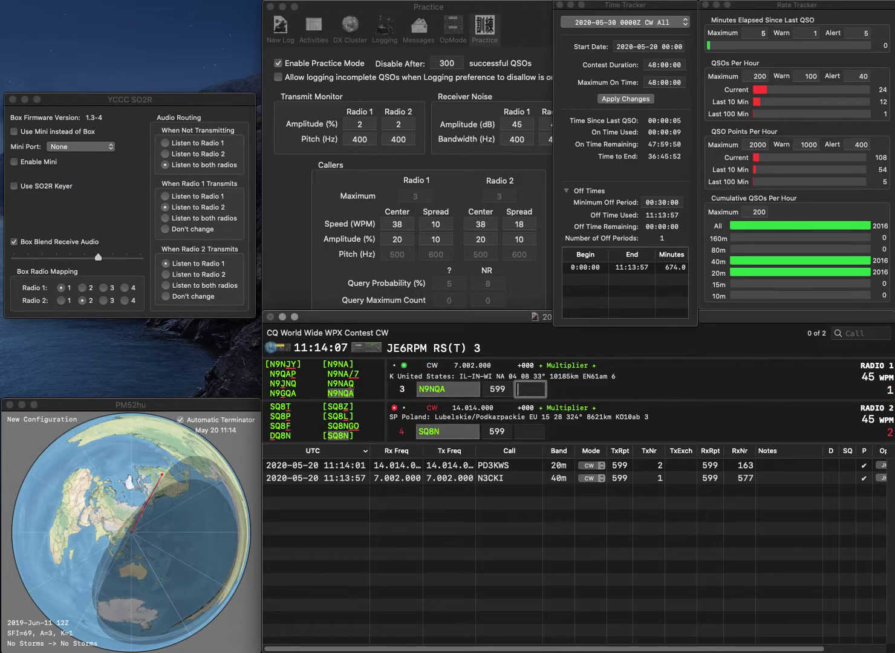
{"action": "type", "text": "990"}
{"action": "key", "text": "Return"}
{"action": "type", "text": "1"}
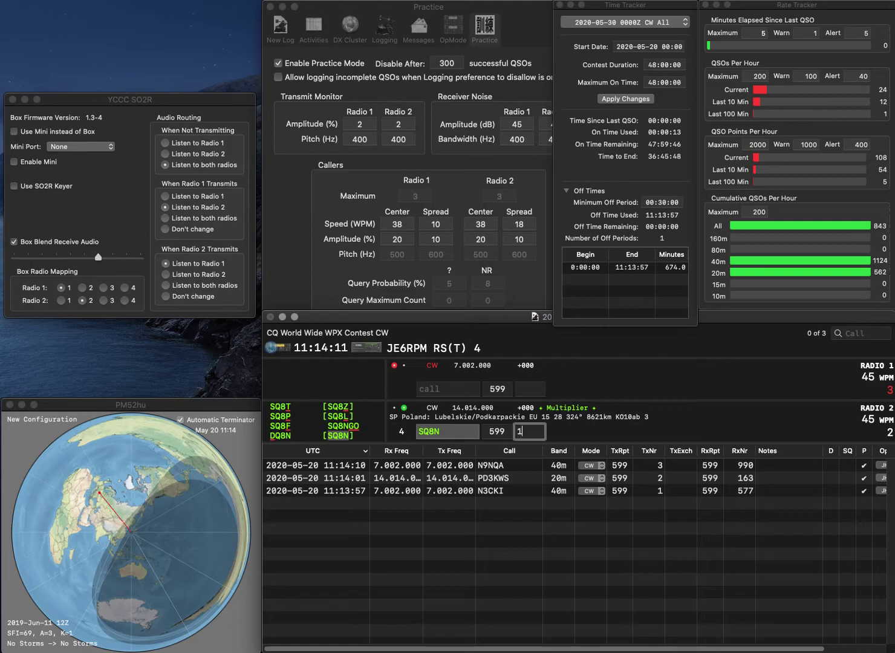
{"action": "type", "text": "01"}
{"action": "key", "text": "Return"}
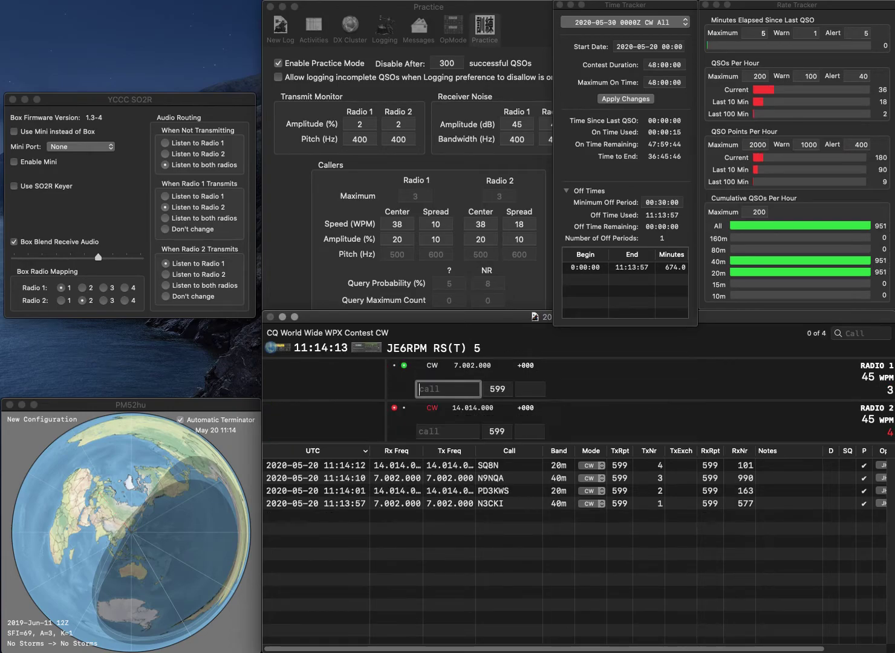
{"action": "type", "text": "A82AA"}
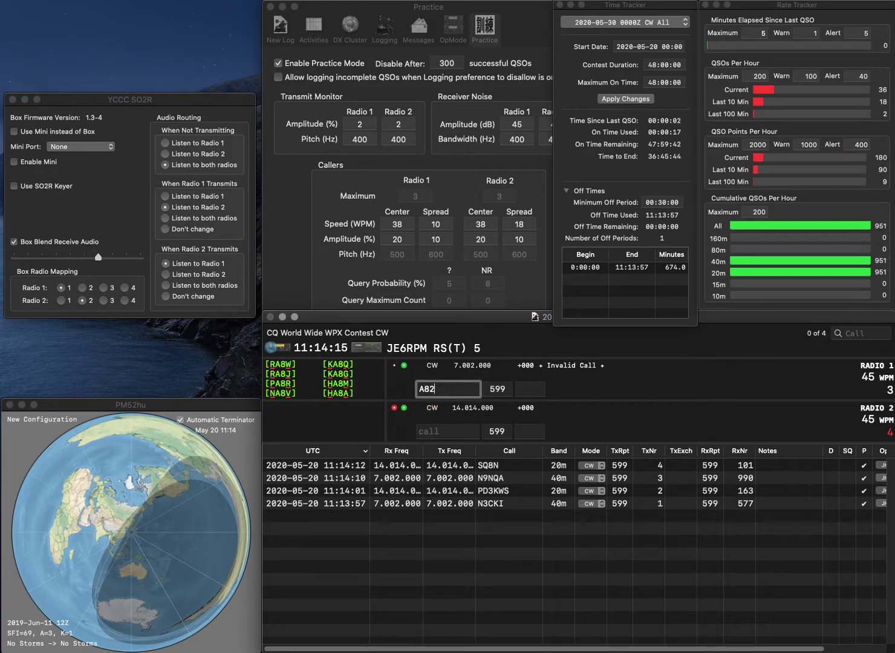
{"action": "key", "text": "Left"}
{"action": "key", "text": "Left"}
{"action": "key", "text": "Left"}
{"action": "key", "text": "BackSpace"}
{"action": "type", "text": "9"}
{"action": "key", "text": "Return"}
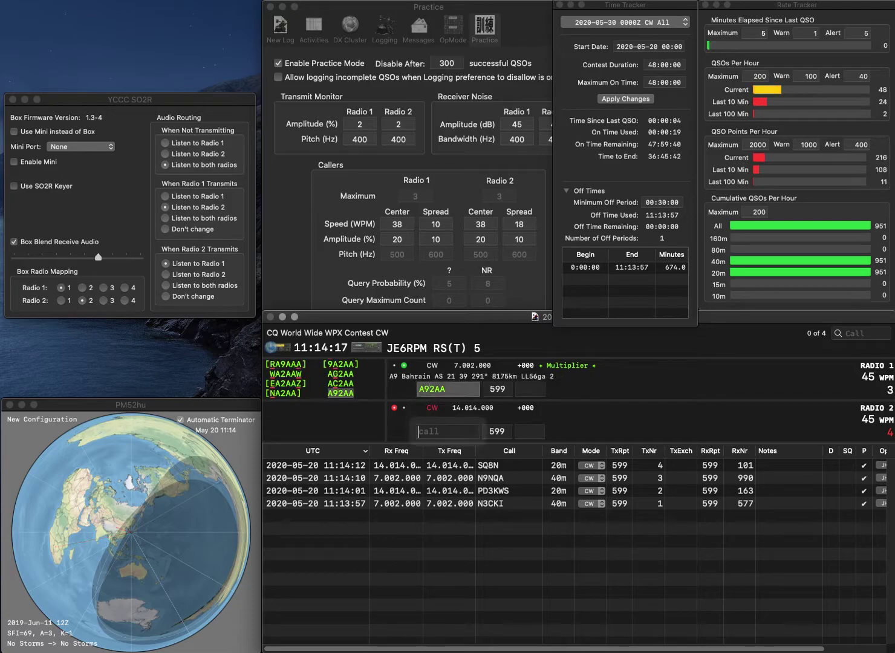
{"action": "type", "text": "G4ZL"}
{"action": "key", "text": "Left"}
{"action": "key", "text": "Left"}
{"action": "key", "text": "Left"}
{"action": "key", "text": "Left"}
{"action": "type", "text": "A"}
{"action": "key", "text": "Return"}
- Log A92AA on Radio 1 with received number 846 and AG4ZL on Radio 2 with received number 922
{"action": "type", "text": "84"}
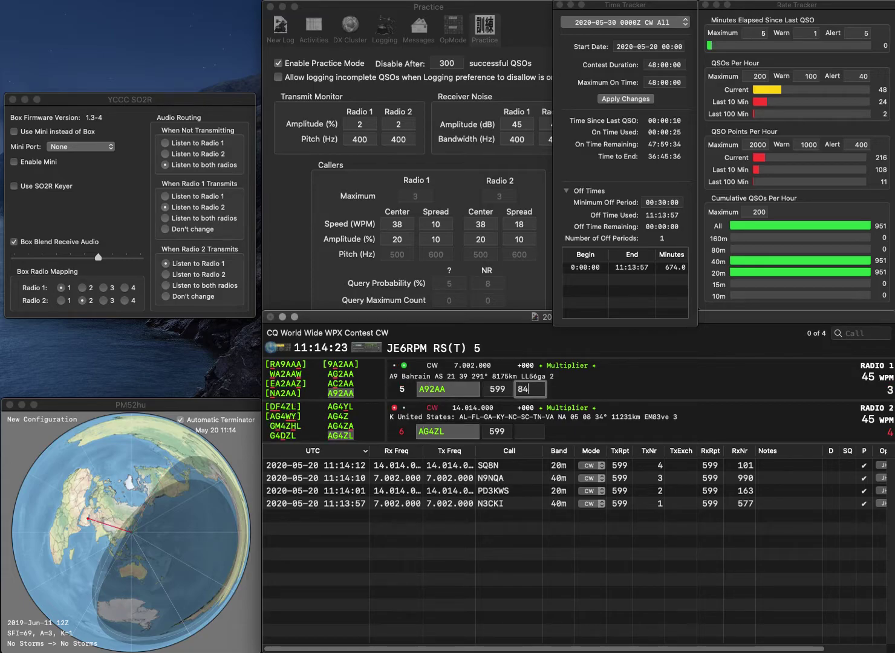
{"action": "type", "text": "6"}
{"action": "key", "text": "Return"}
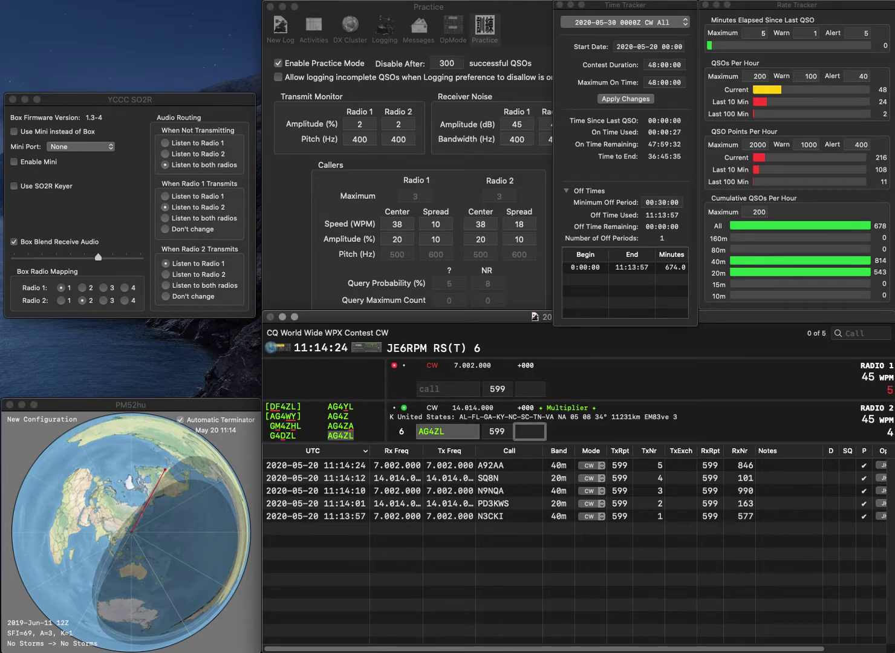
{"action": "type", "text": "922"}
{"action": "key", "text": "Return"}
- Answer the incomplete call AAKW on Radio 1 and SV2CXI on Radio 2
{"action": "type", "text": "AAKW"}
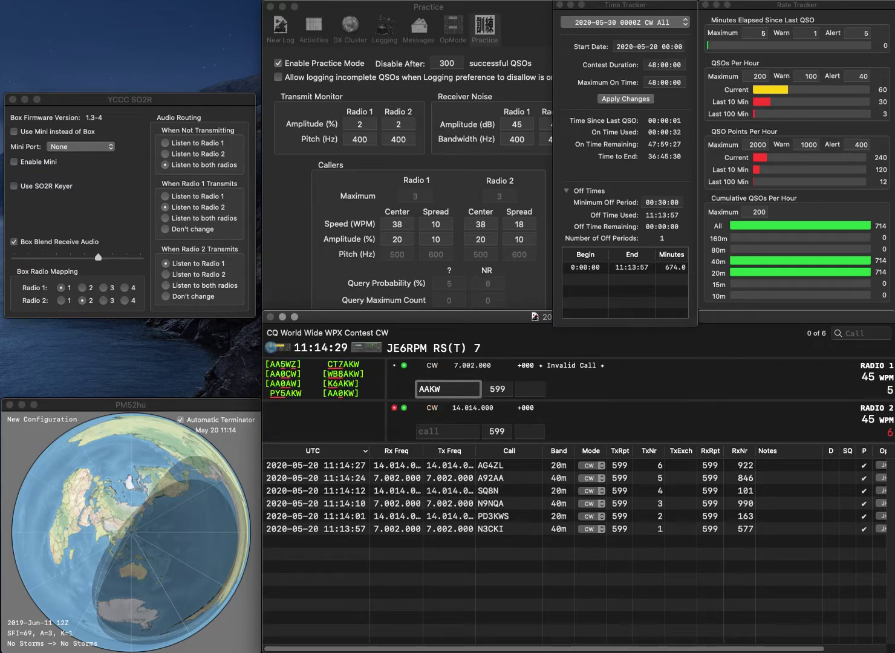
{"action": "key", "text": "Return"}
{"action": "type", "text": "SV2CXI"}
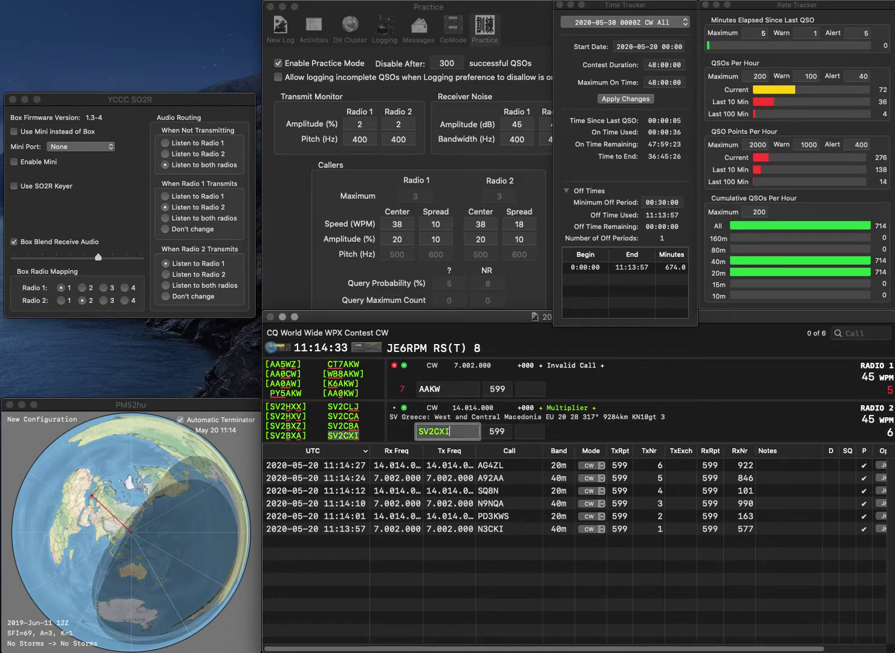
{"action": "key", "text": "Return"}
{"action": "type", "text": "R"}
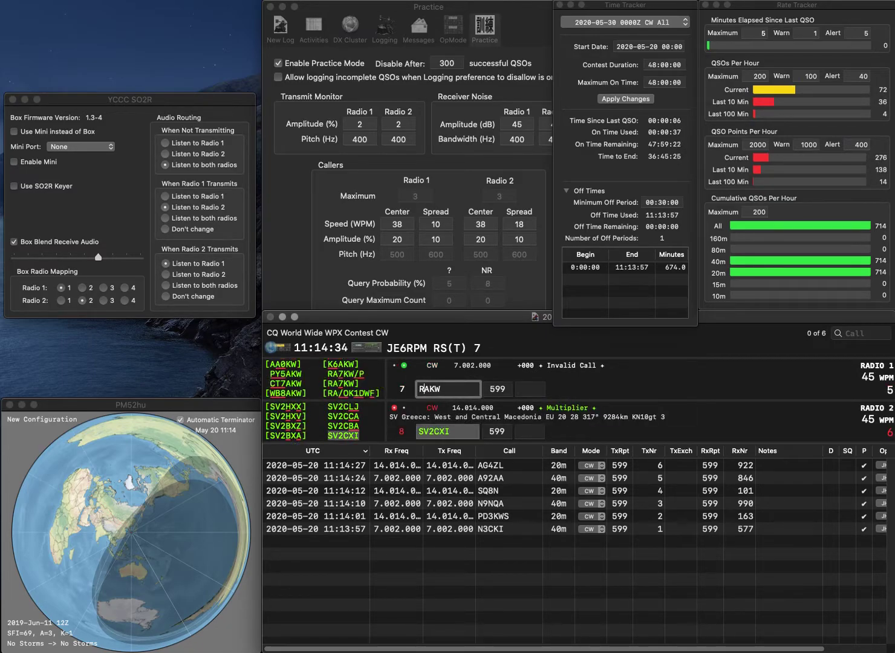
{"action": "key", "text": "Return"}
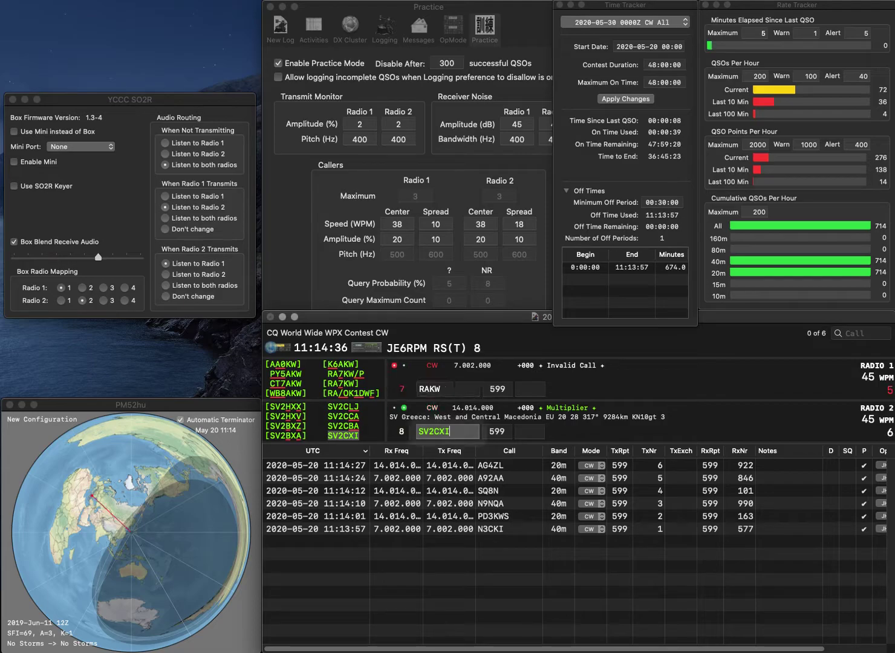
{"action": "type", "text": "527"}
{"action": "key", "text": "Return"}
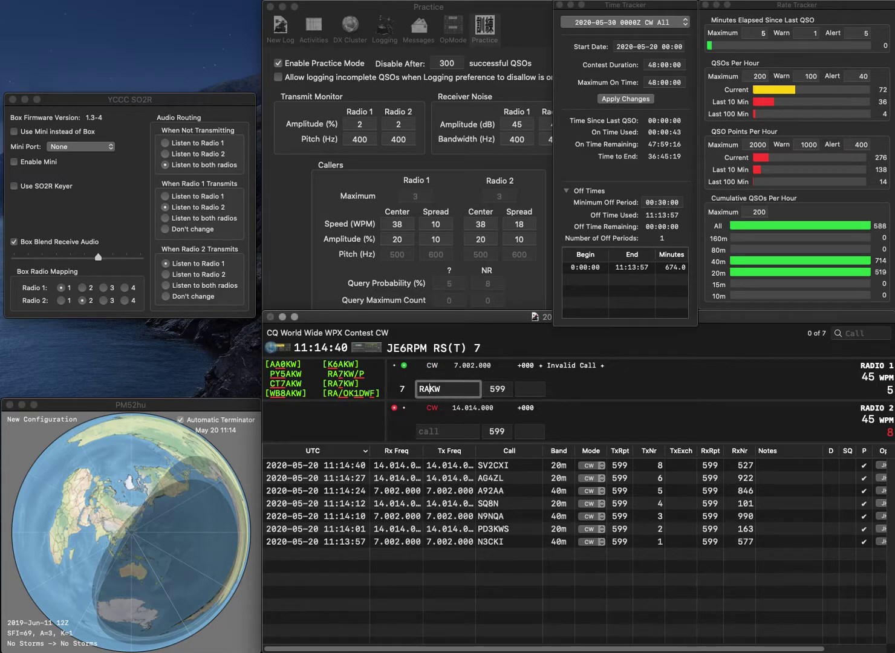
- Complete the Radio 1 call sign as RA7KW and answer KB0BRO on Radio 2
{"action": "type", "text": "7"}
{"action": "key", "text": "Return"}
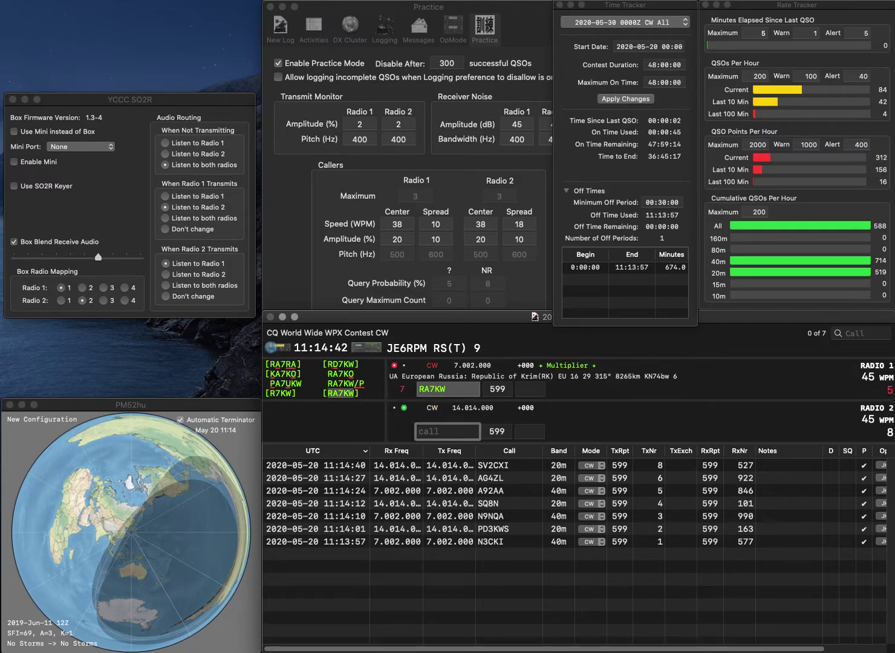
{"action": "type", "text": "KB0BRO"}
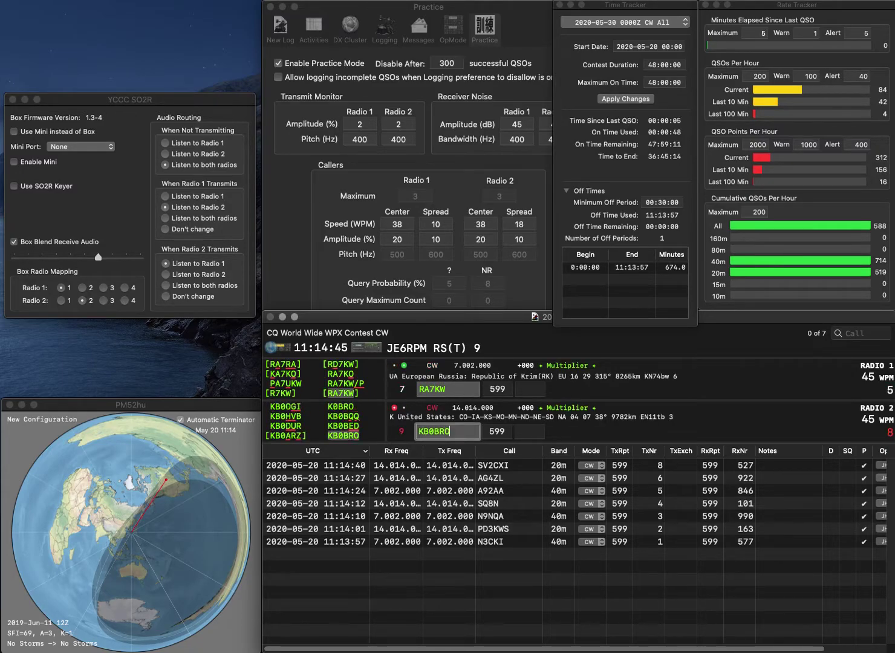
{"action": "key", "text": "Return"}
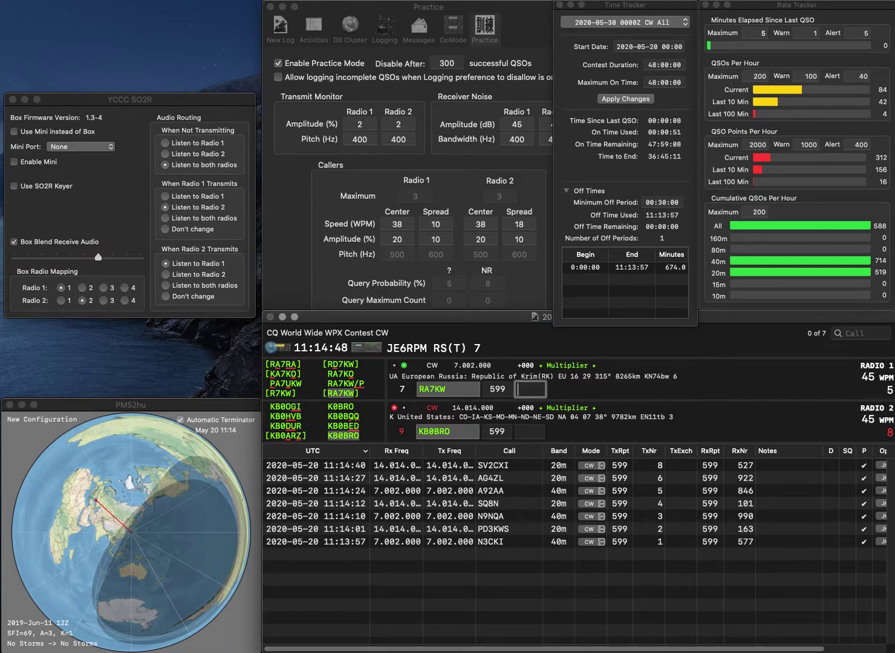
- Log RA7KW on Radio 1 with received number 355 and KB0BRO on Radio 2 with received number 642
{"action": "type", "text": "355"}
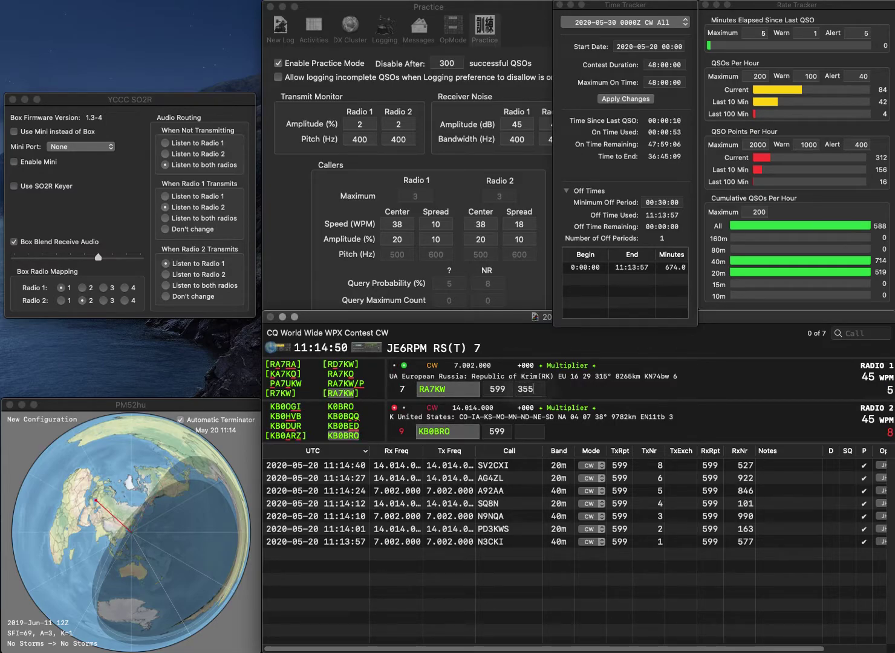
{"action": "key", "text": "Return"}
{"action": "key", "text": "Tab"}
{"action": "type", "text": "642"}
{"action": "key", "text": "Return"}
{"action": "type", "text": "UA"}
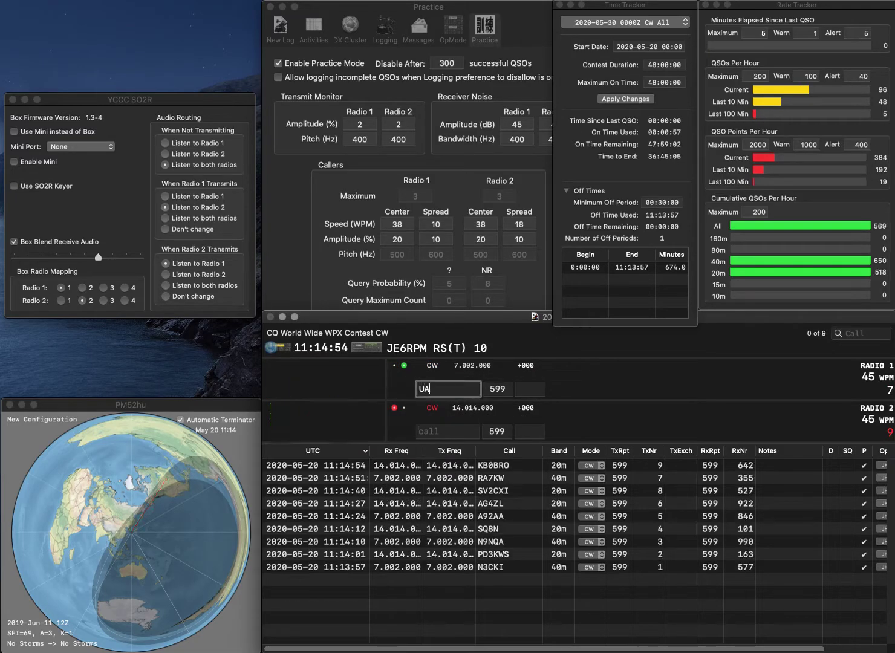
{"action": "type", "text": "6CT"}
{"action": "key", "text": "Return"}
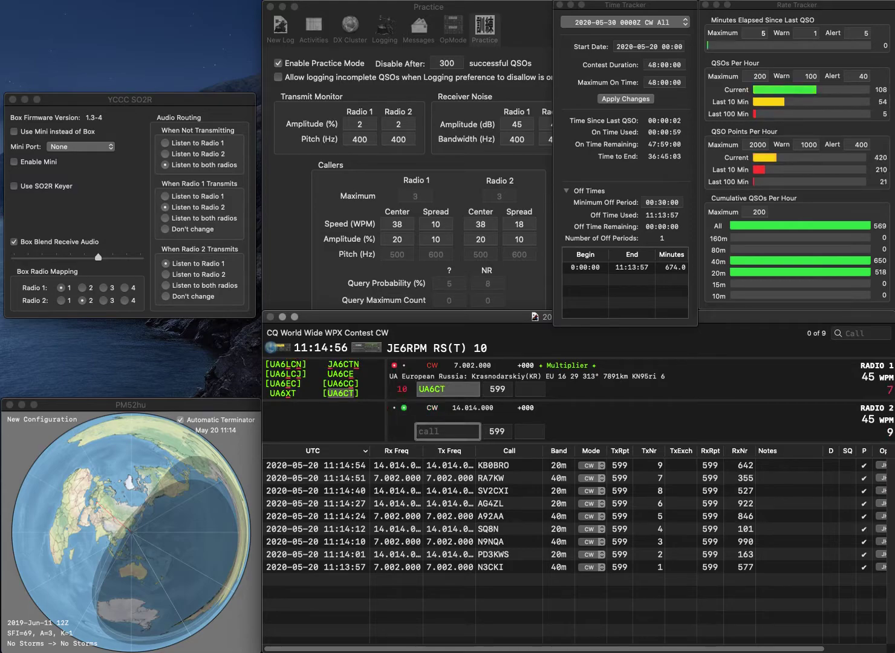
{"action": "type", "text": "N2RC"}
{"action": "key", "text": "Tab"}
{"action": "key", "text": "Return"}
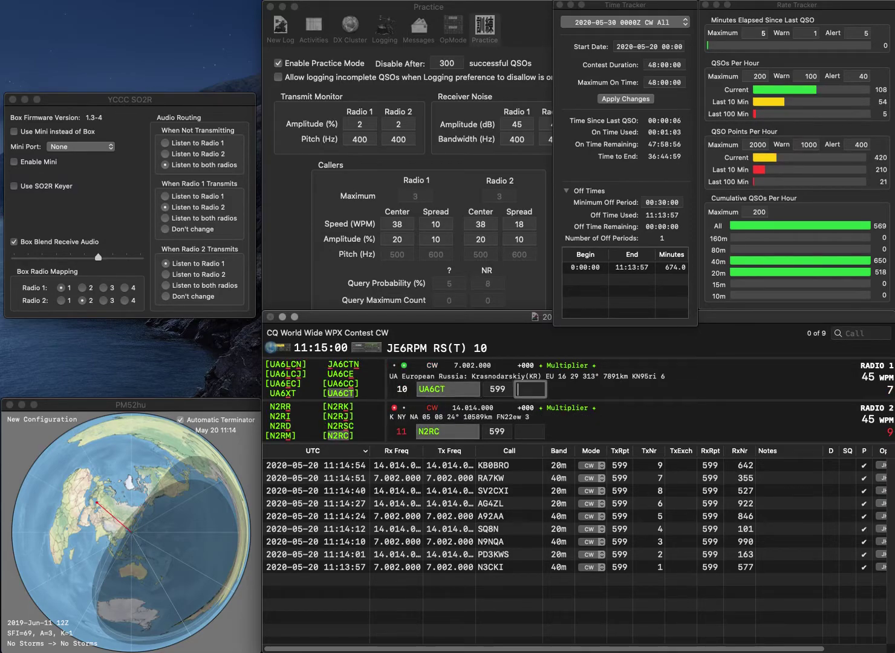
{"action": "type", "text": "472"}
{"action": "key", "text": "Return"}
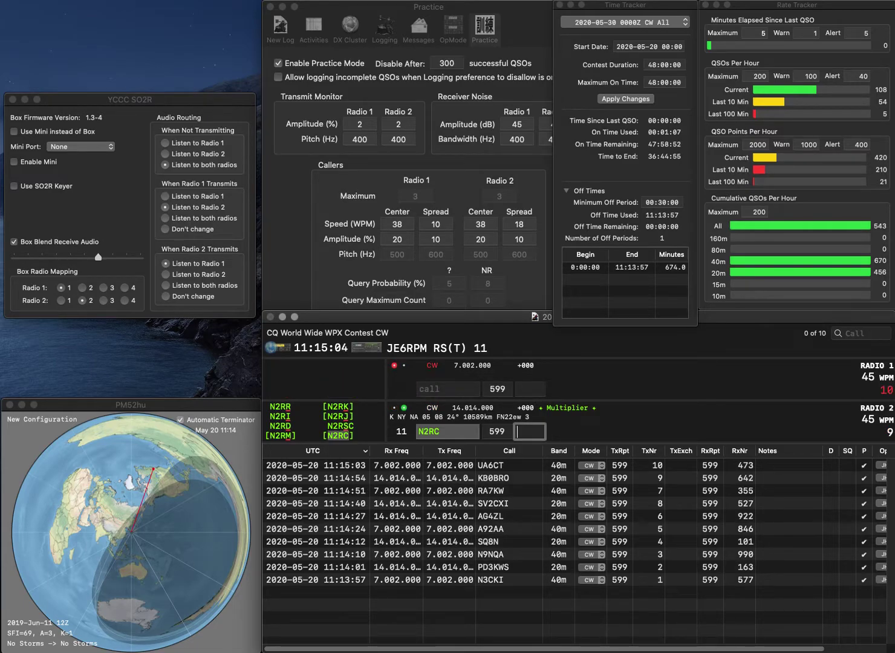
{"action": "type", "text": "798"}
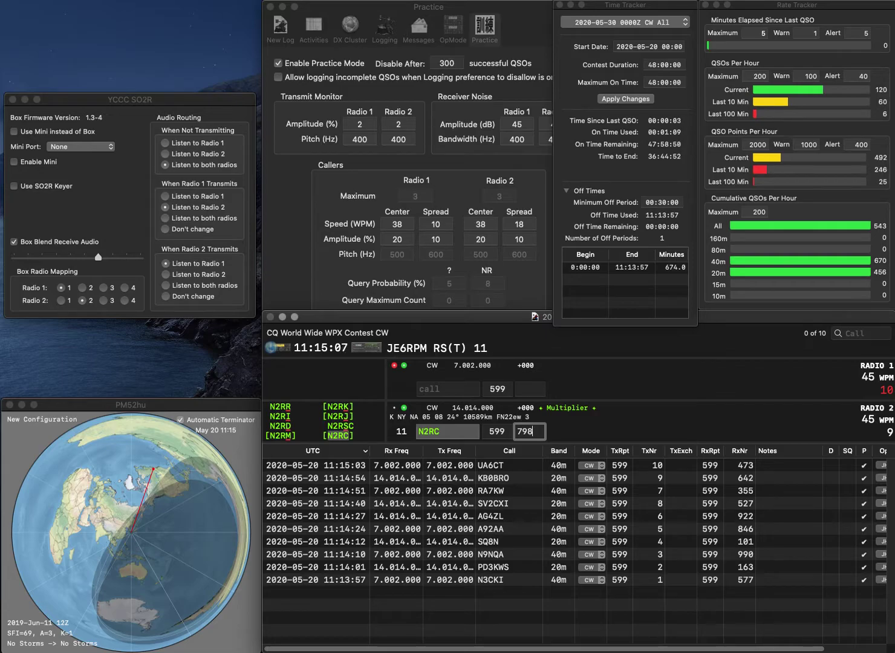
{"action": "key", "text": "Return"}
- Work and log G5O on Radio 1 with received number 916, while answering the partial call WA4 on Radio 2
{"action": "type", "text": "G5O"}
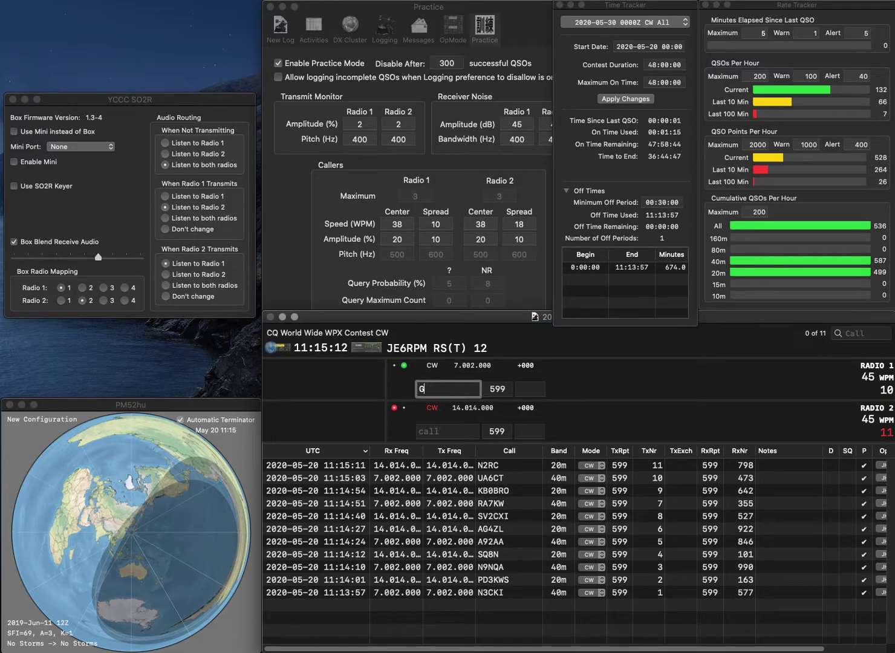
{"action": "key", "text": "Return"}
{"action": "type", "text": "WA4F"}
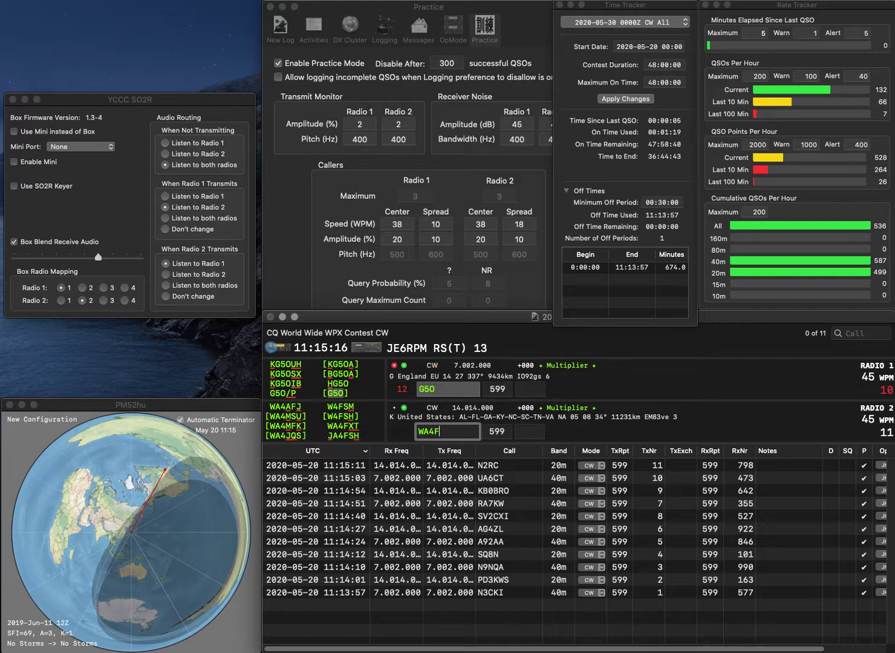
{"action": "key", "text": "BackSpace"}
{"action": "key", "text": "Return"}
{"action": "type", "text": "916"}
{"action": "key", "text": "Return"}
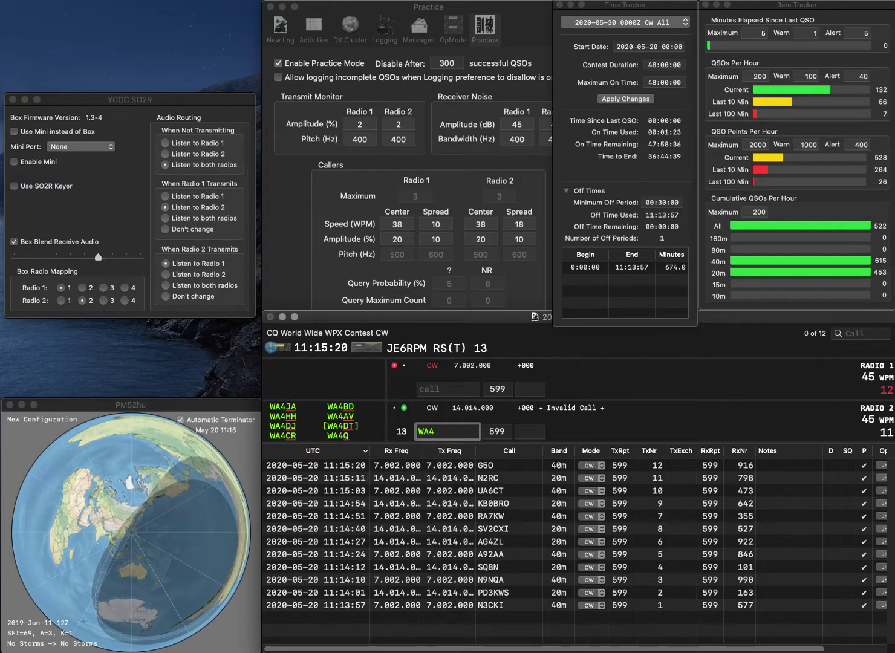
- Complete the Radio 2 call sign as WA4HH and answer LZ3GW on Radio 1
{"action": "type", "text": "HH"}
{"action": "key", "text": "Return"}
{"action": "type", "text": "LZ3GW"}
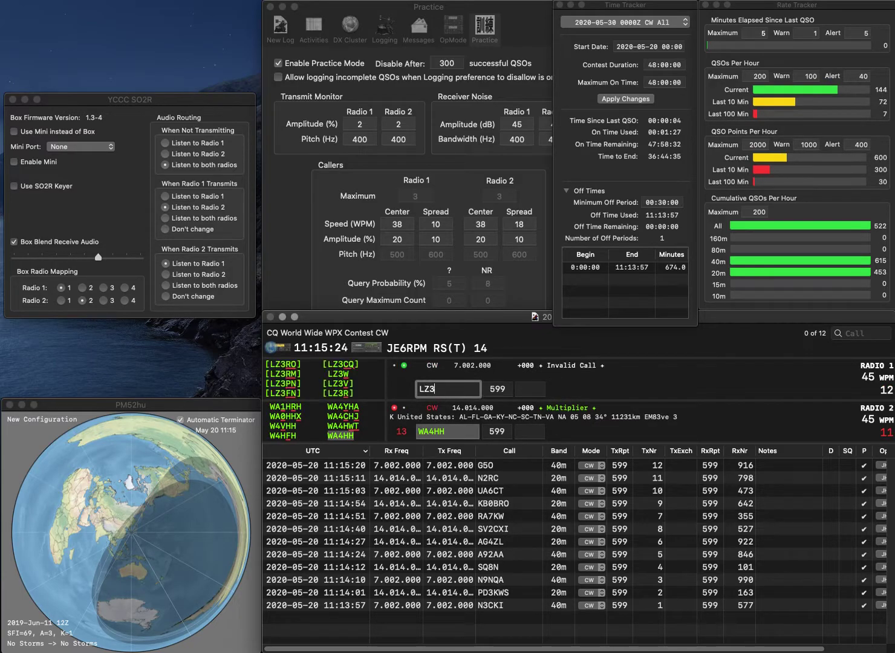
{"action": "key", "text": "Return"}
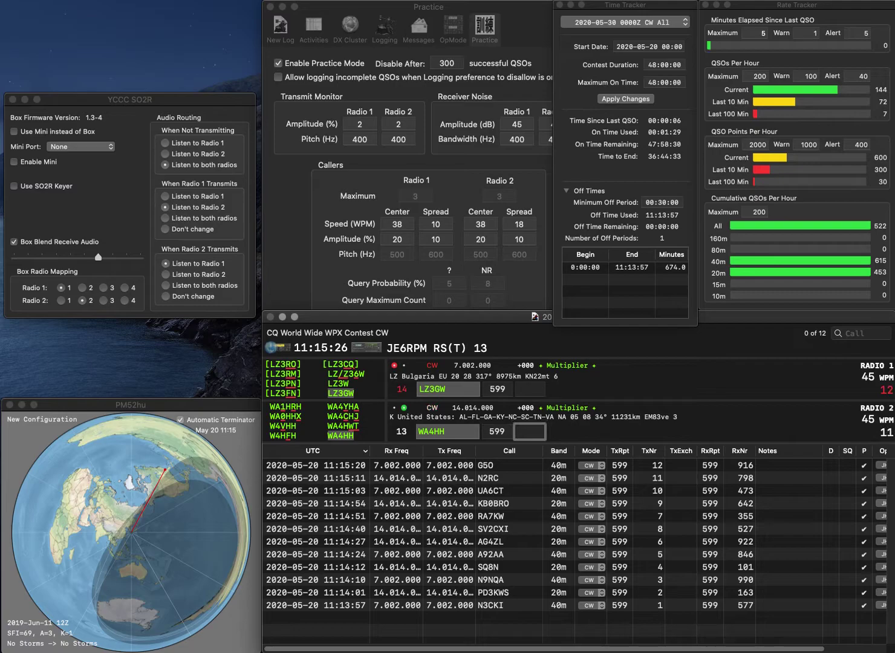
{"action": "type", "text": "84"}
{"action": "key", "text": "Return"}
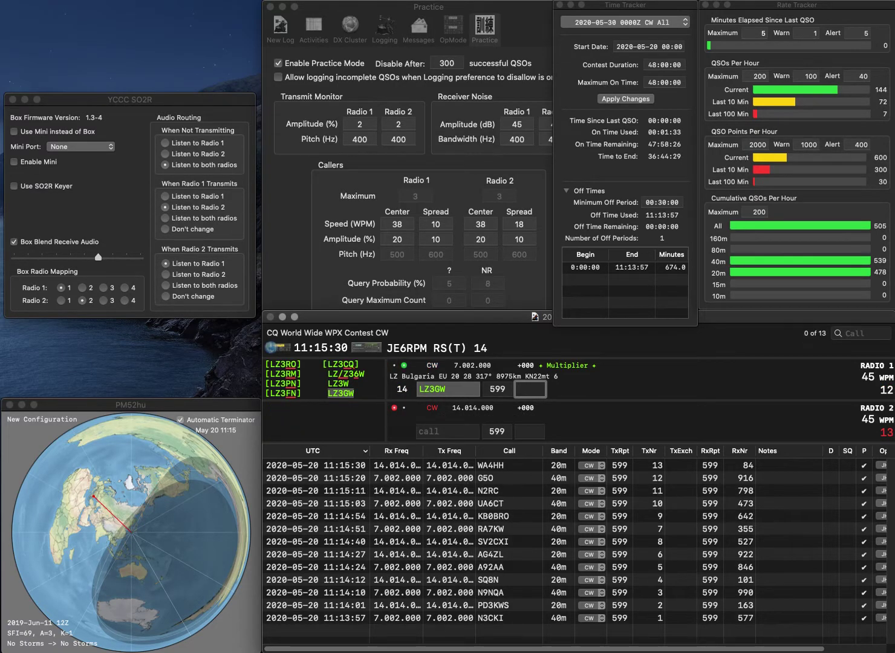
{"action": "type", "text": "721"}
{"action": "key", "text": "Return"}
{"action": "type", "text": "K"}
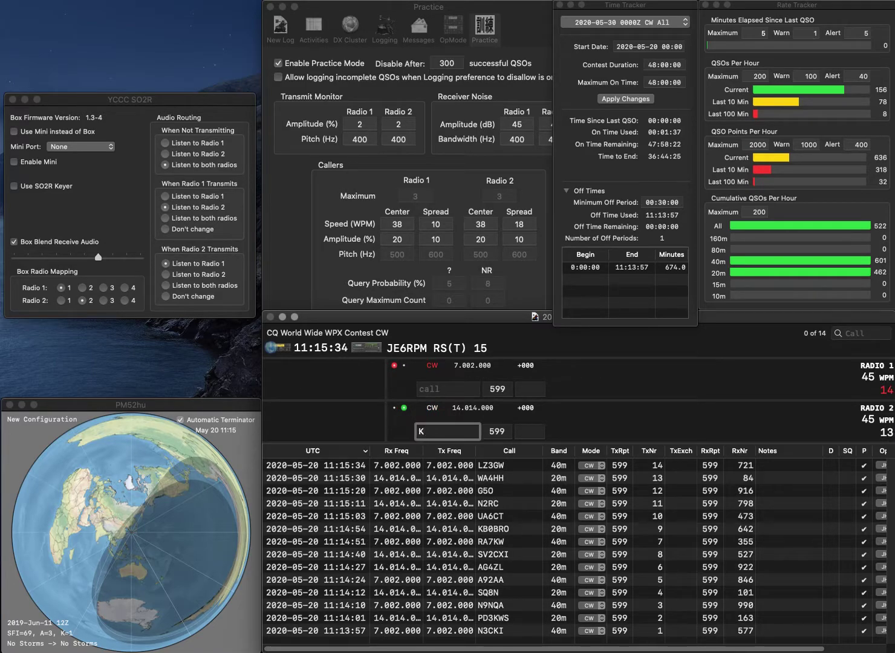
{"action": "type", "text": "1FRD"}
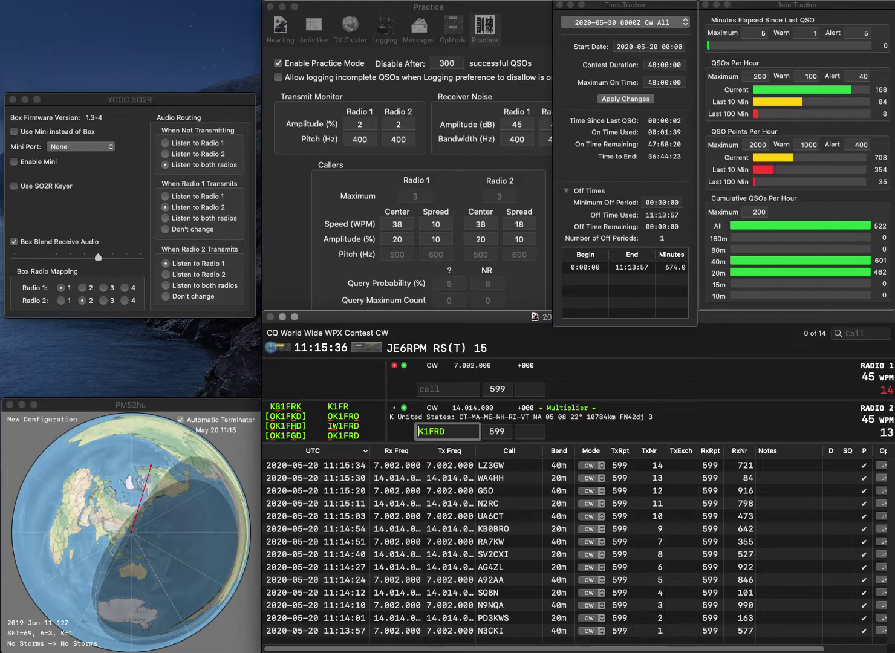
{"action": "key", "text": "Home"}
{"action": "type", "text": "O"}
{"action": "key", "text": "Return"}
- Enter the Radio 1 caller's suffix 3EJ, add the prefix VE to make VE3EJ, and send the exchange
{"action": "type", "text": "3EJ"}
{"action": "key", "text": "Home"}
{"action": "type", "text": "VE"}
{"action": "key", "text": "Return"}
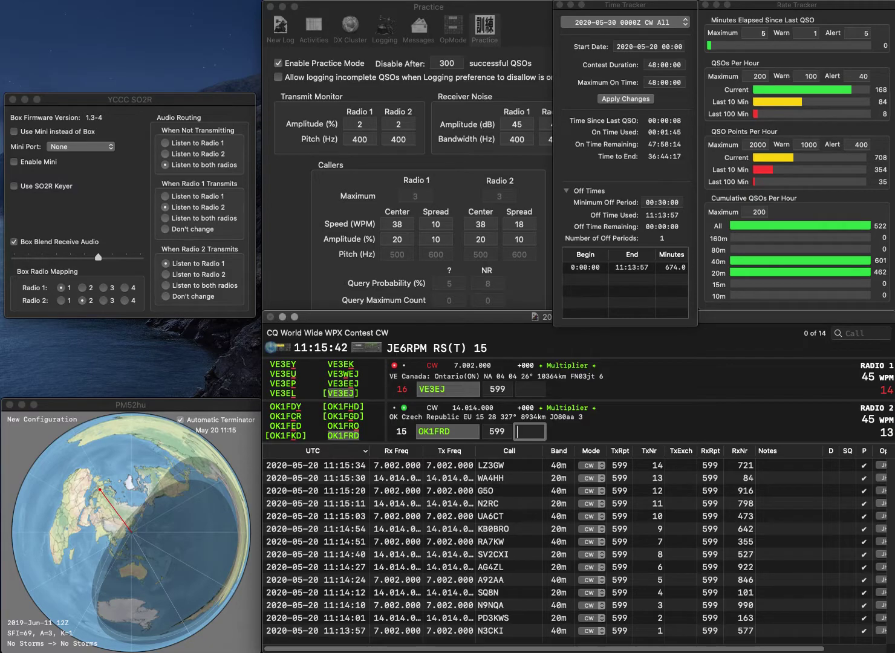
{"action": "type", "text": "726"}
{"action": "key", "text": "Return"}
{"action": "left_click", "coordinate": [436, 388]}
{"action": "type", "text": "E"}
{"action": "left_click", "coordinate": [447, 431]}
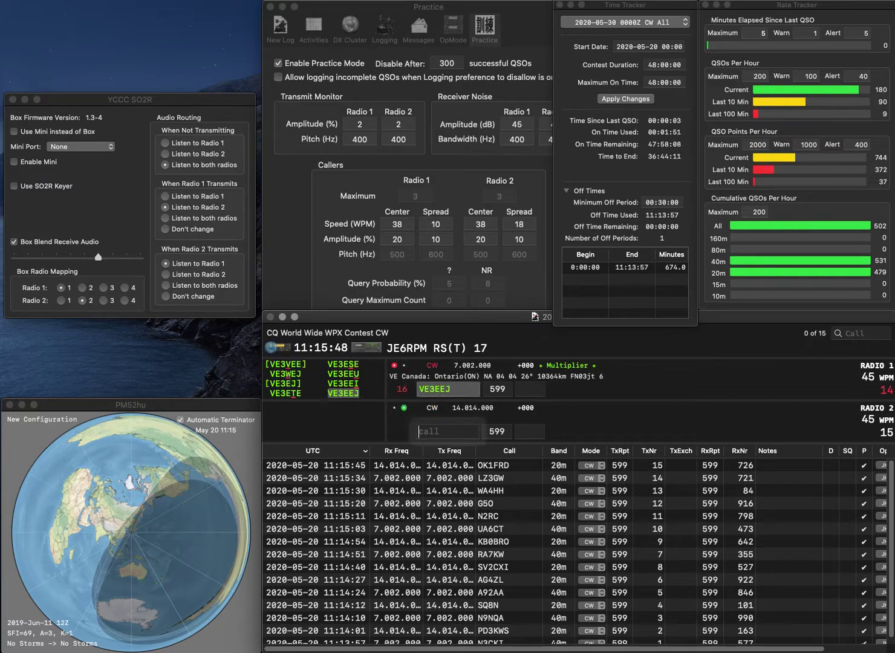
{"action": "type", "text": "9AD"}
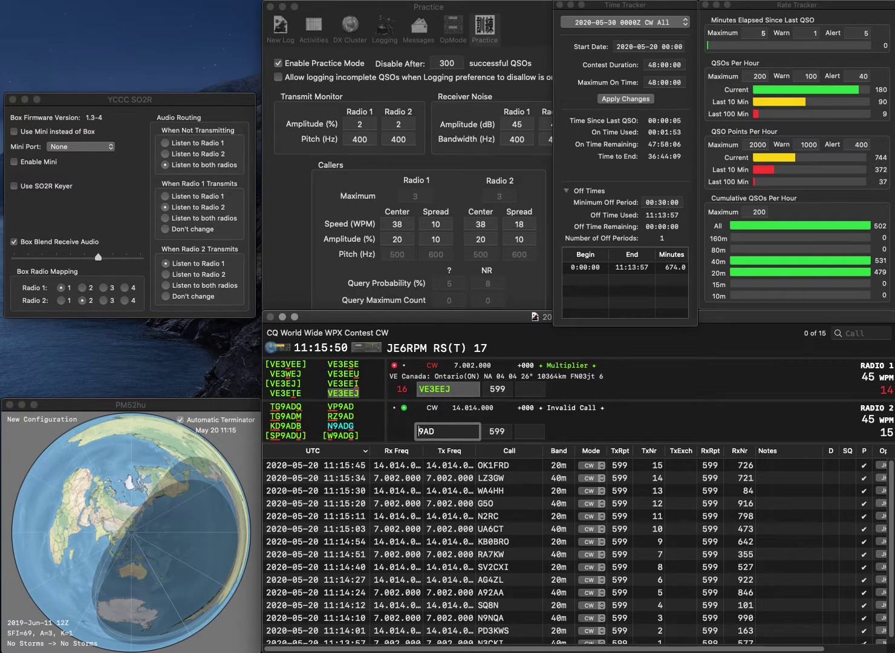
{"action": "key", "text": "Delete"}
{"action": "type", "text": "0"}
{"action": "key", "text": "grave"}
{"action": "key", "text": "Tab"}
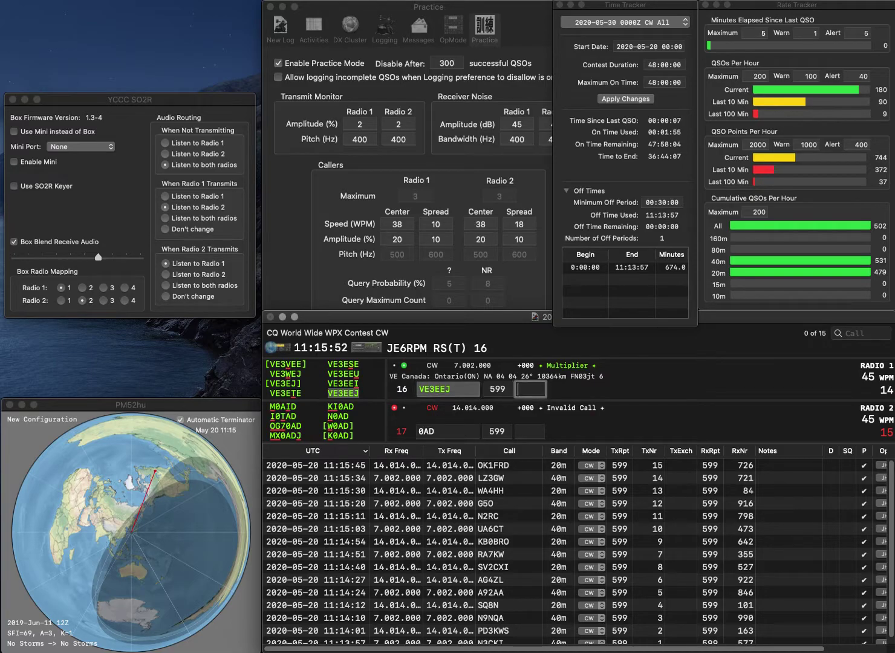
{"action": "type", "text": "871"}
{"action": "key", "text": "Return"}
- Complete the Radio 2 call sign to OG70AD and answer OH7UG on Radio 1, sending the exchange on each
{"action": "type", "text": "O"}
{"action": "key", "text": "BackSpace"}
{"action": "key", "text": "BackSpace"}
{"action": "type", "text": "O0"}
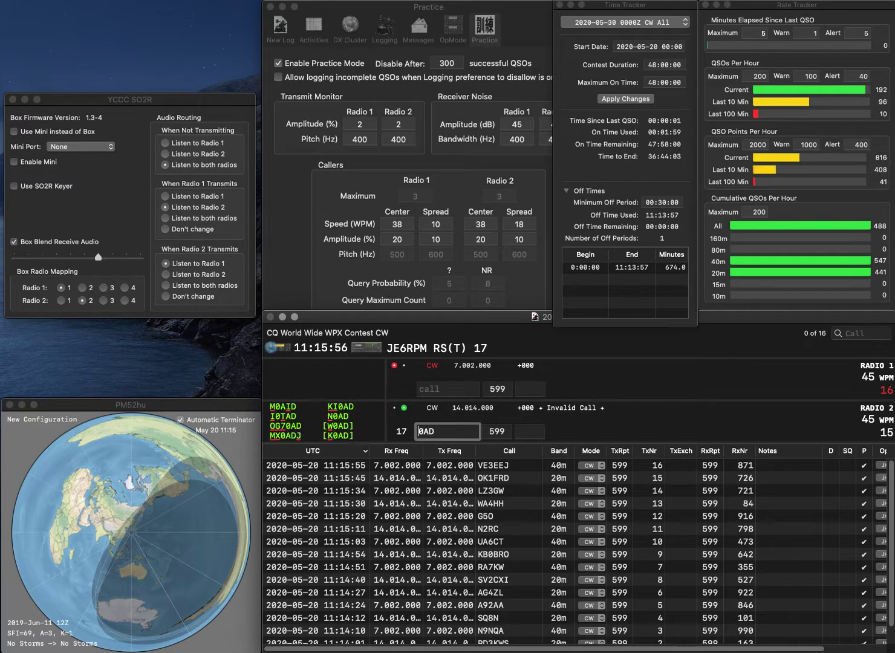
{"action": "type", "text": "G"}
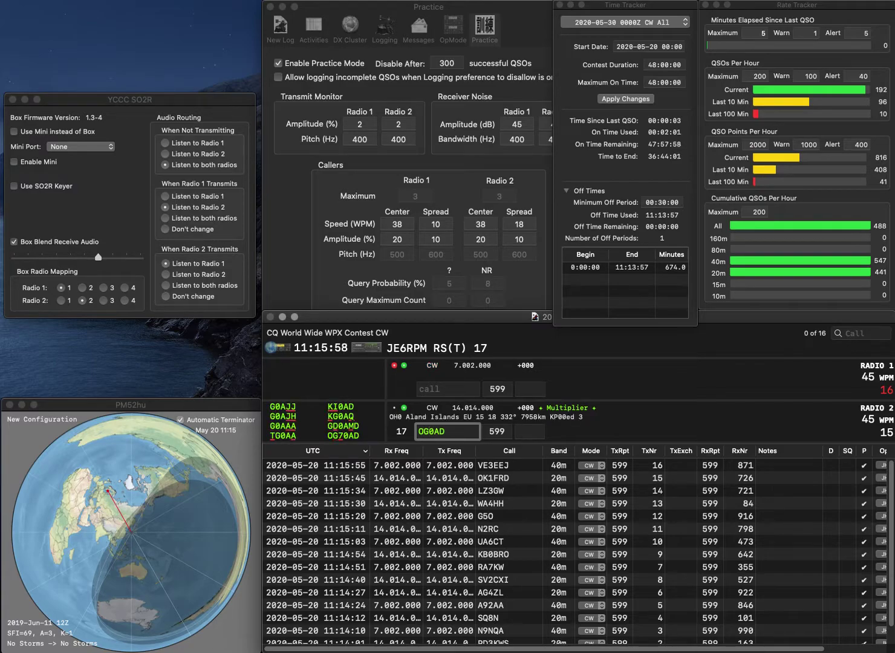
{"action": "type", "text": "7"}
{"action": "key", "text": "Return"}
{"action": "type", "text": "OH7UG"}
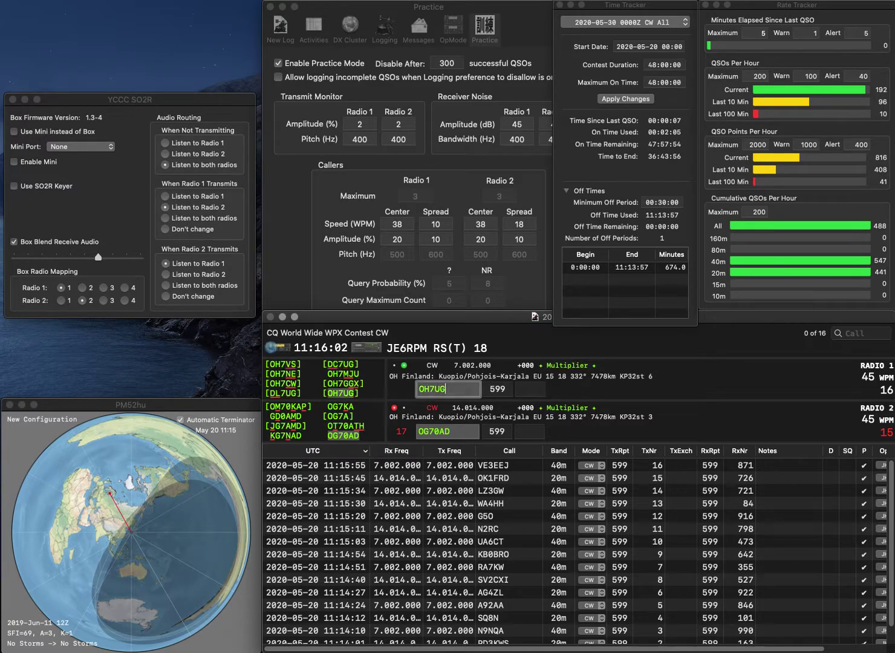
{"action": "key", "text": "Return"}
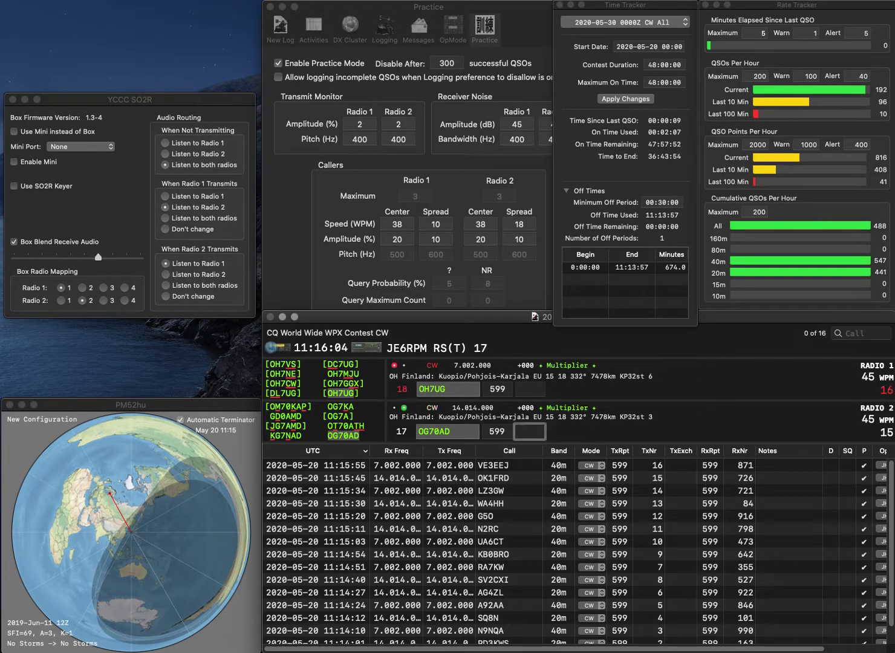
{"action": "type", "text": "669"}
{"action": "key", "text": "Return"}
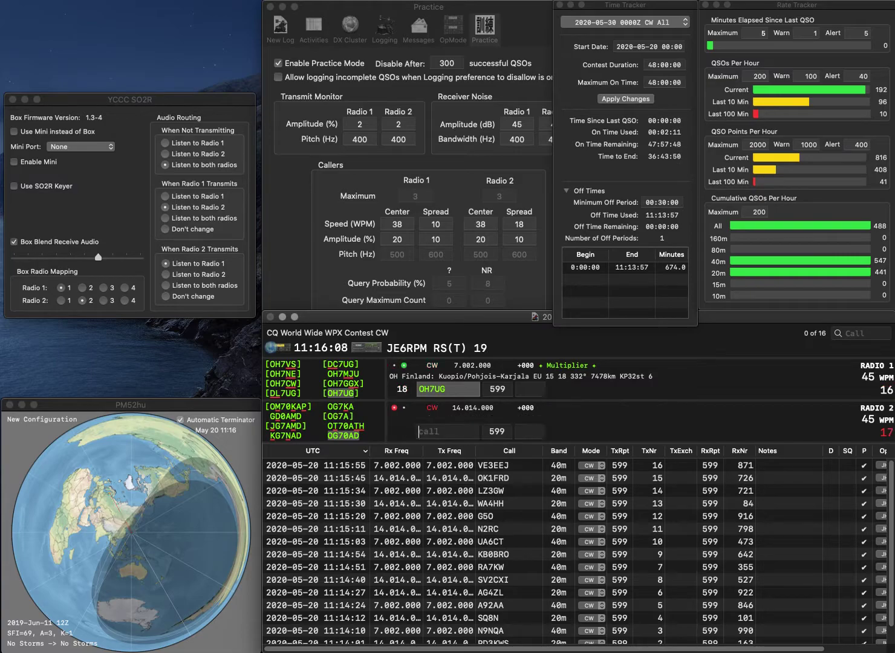
{"action": "type", "text": "158"}
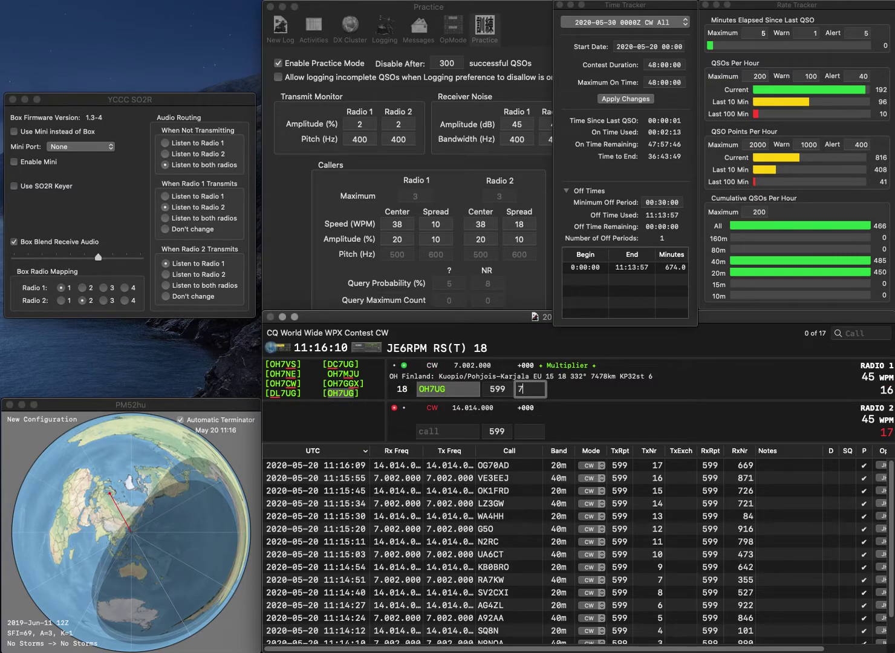
{"action": "key", "text": "Return"}
- Answer the Radio 2 caller as CTA and NY0J on Radio 1, adding the prefix W7 to make the Radio 2 call sign W7CTA
{"action": "type", "text": "CTW"}
{"action": "key", "text": "BackSpace"}
{"action": "type", "text": "A"}
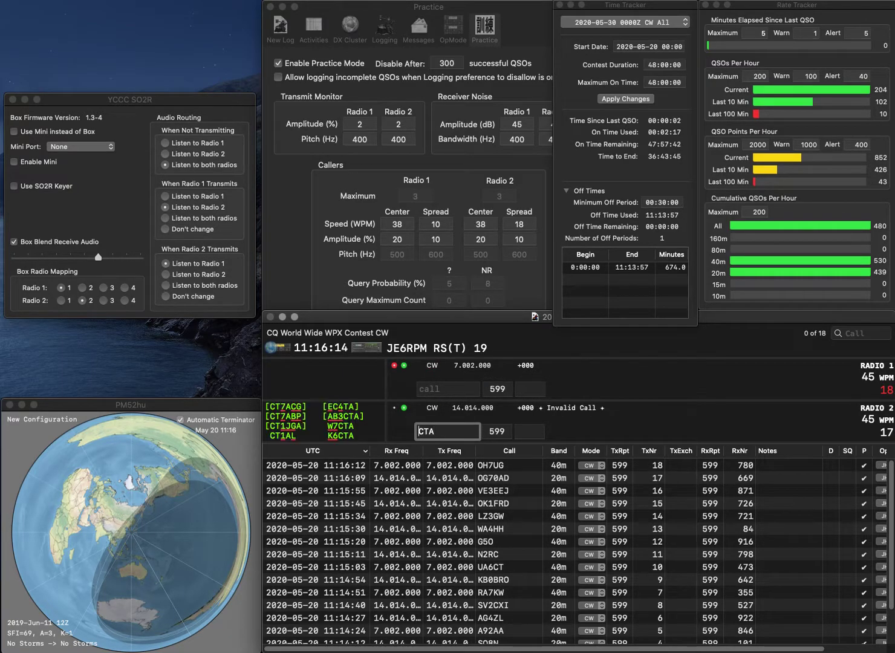
{"action": "key", "text": "Return"}
{"action": "type", "text": "NY0J"}
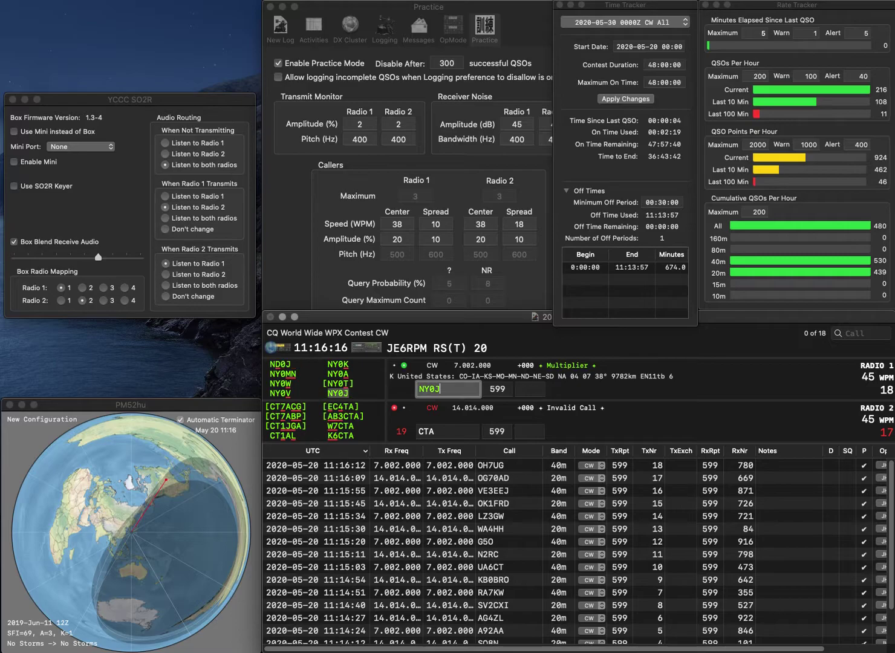
{"action": "key", "text": "Return"}
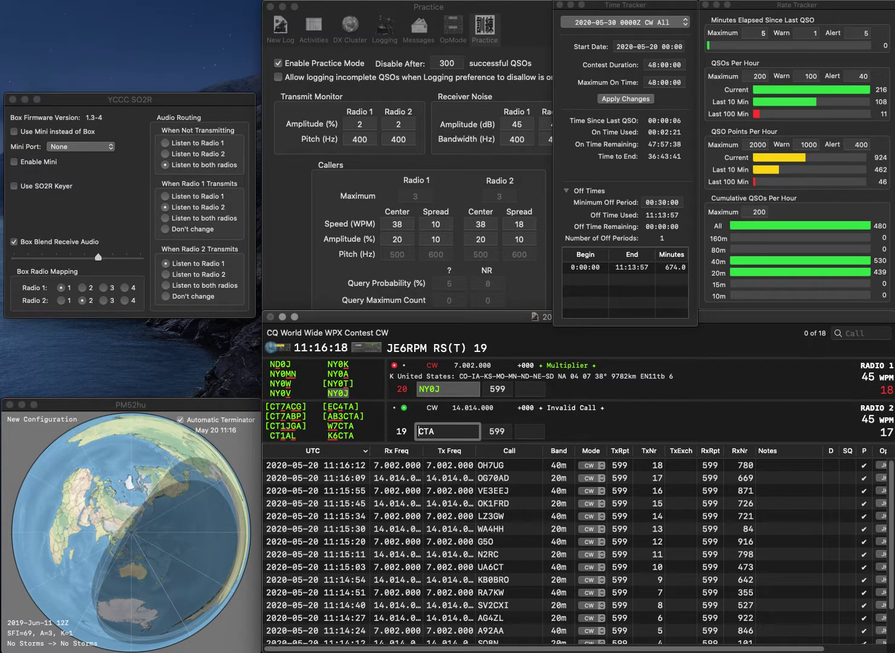
{"action": "type", "text": "W7"}
{"action": "key", "text": "Return"}
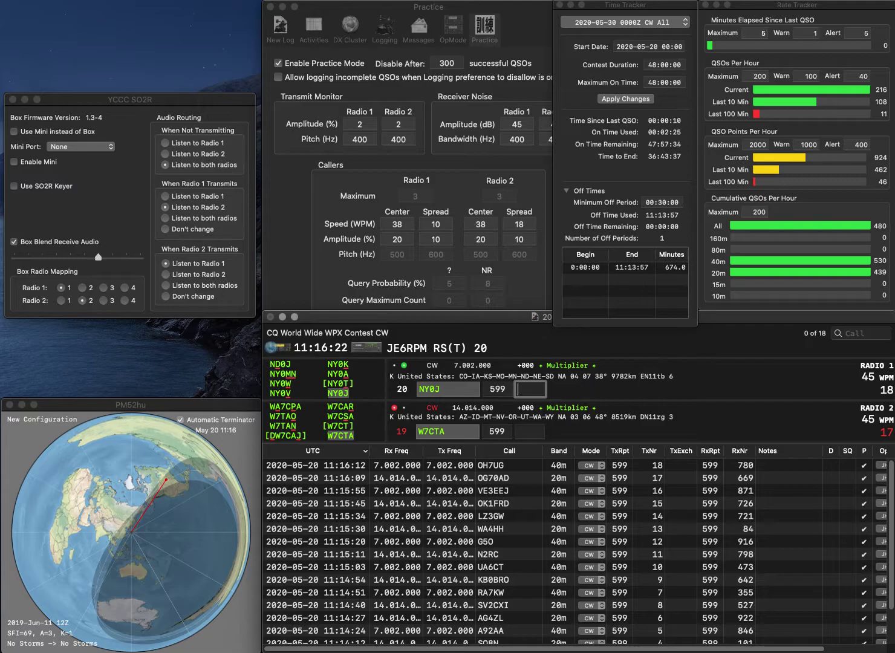
{"action": "type", "text": "821"}
{"action": "key", "text": "Return"}
{"action": "type", "text": "427"}
{"action": "key", "text": "Return"}
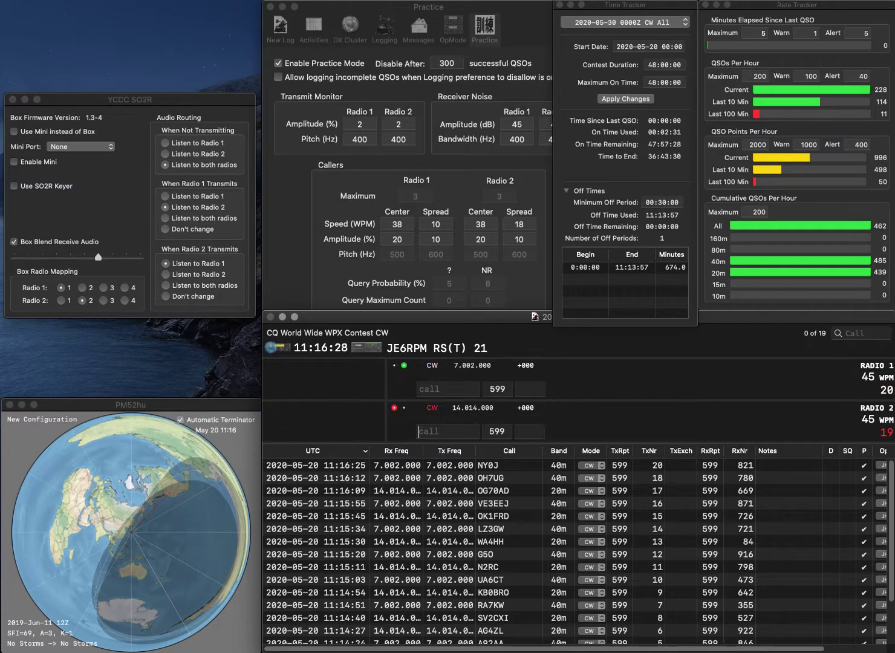
- Enter JG1VGX on Radio 1 and RC9F on Radio 2, sending the exchange to each caller
{"action": "type", "text": "JG1VGX"}
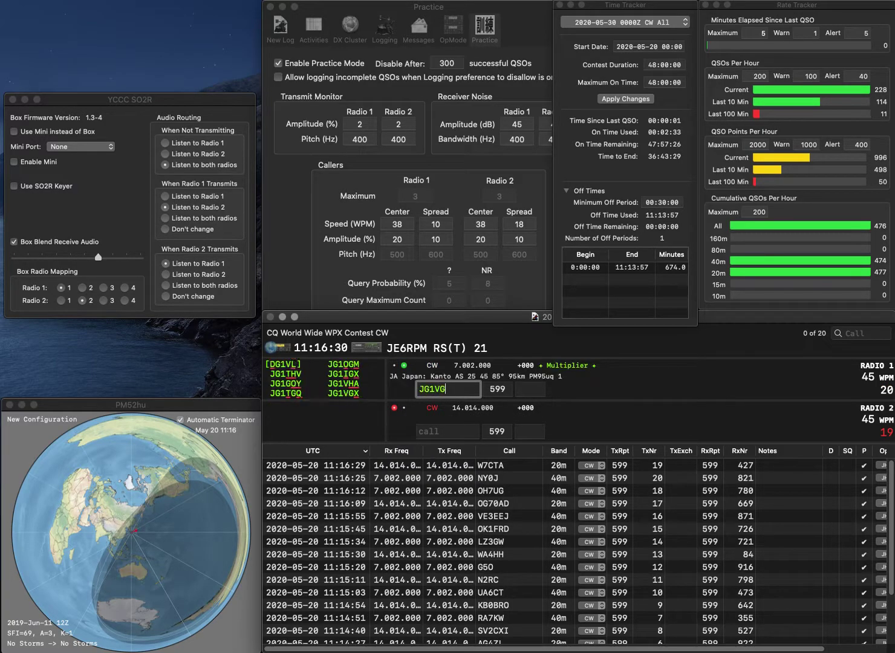
{"action": "key", "text": "Return"}
{"action": "type", "text": "RC"}
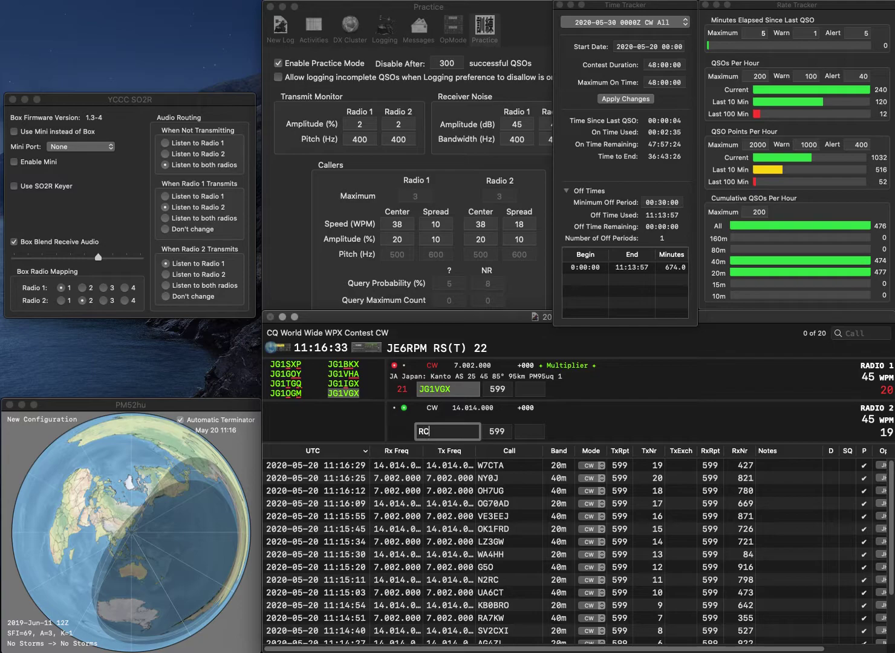
{"action": "type", "text": "9F"}
{"action": "key", "text": "Return"}
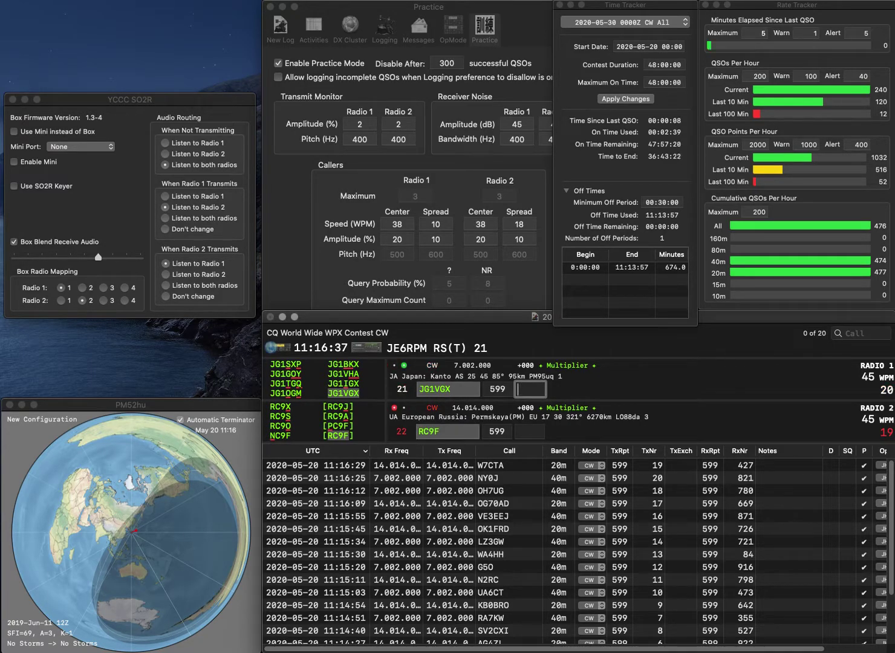
- Log JG1VGX on Radio 1 with received number 200 and RC9F on Radio 2 with received number 404
{"action": "type", "text": "200"}
{"action": "key", "text": "Return"}
{"action": "type", "text": "404"}
{"action": "key", "text": "Return"}
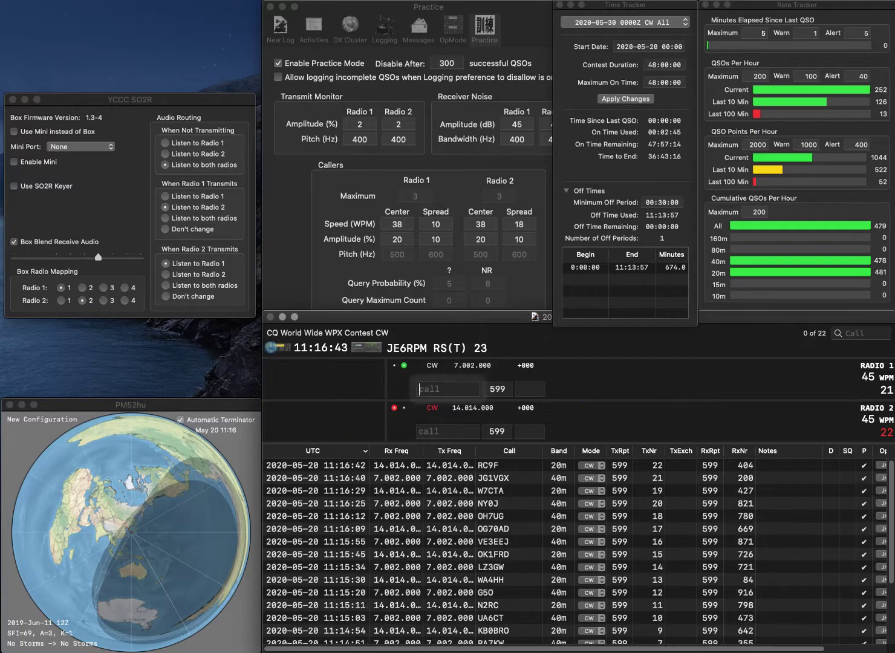
{"action": "type", "text": "LY6A"}
{"action": "key", "text": "Return"}
{"action": "type", "text": "W2ZI"}
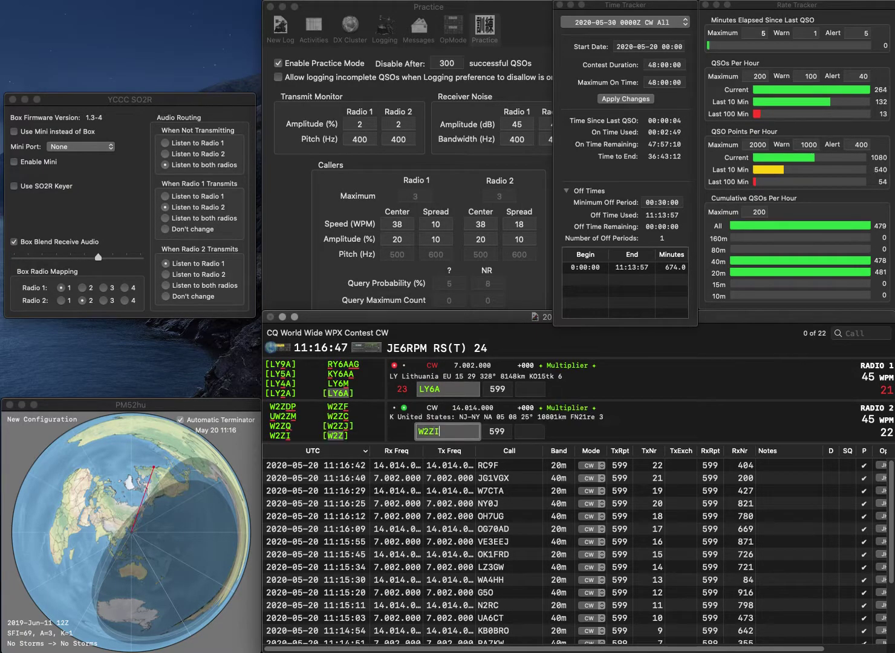
{"action": "key", "text": "Return"}
{"action": "key", "text": "Tab"}
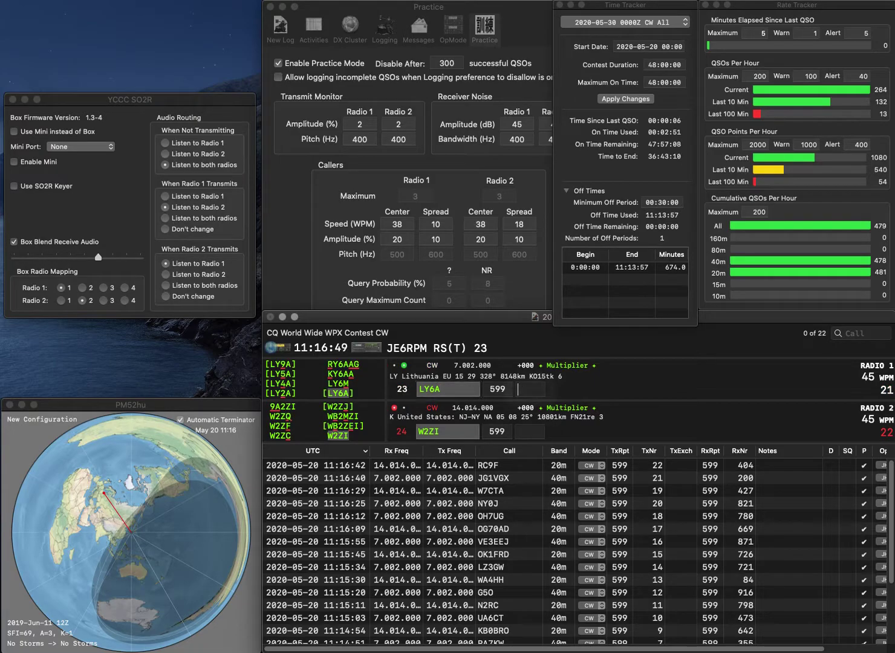
- Log LY6A on Radio 1 with received number 409 and W2ZI on Radio 2 with received number 487
{"action": "type", "text": "409"}
{"action": "key", "text": "Return"}
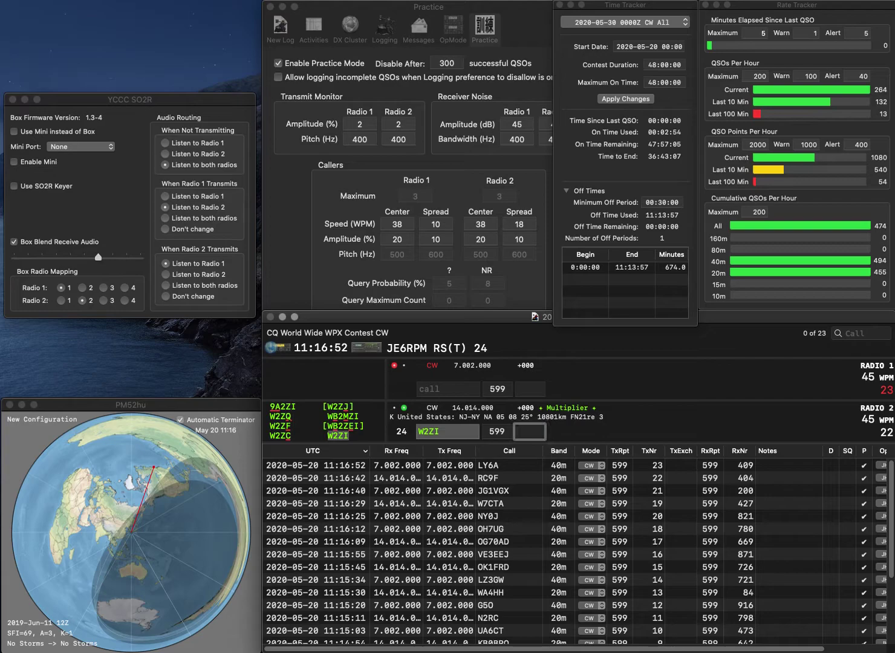
{"action": "type", "text": "487"}
{"action": "key", "text": "Return"}
- Enter RA9MX on Radio 1 and UO1NA on Radio 2, sending the exchange to each caller
{"action": "type", "text": "RA9MX"}
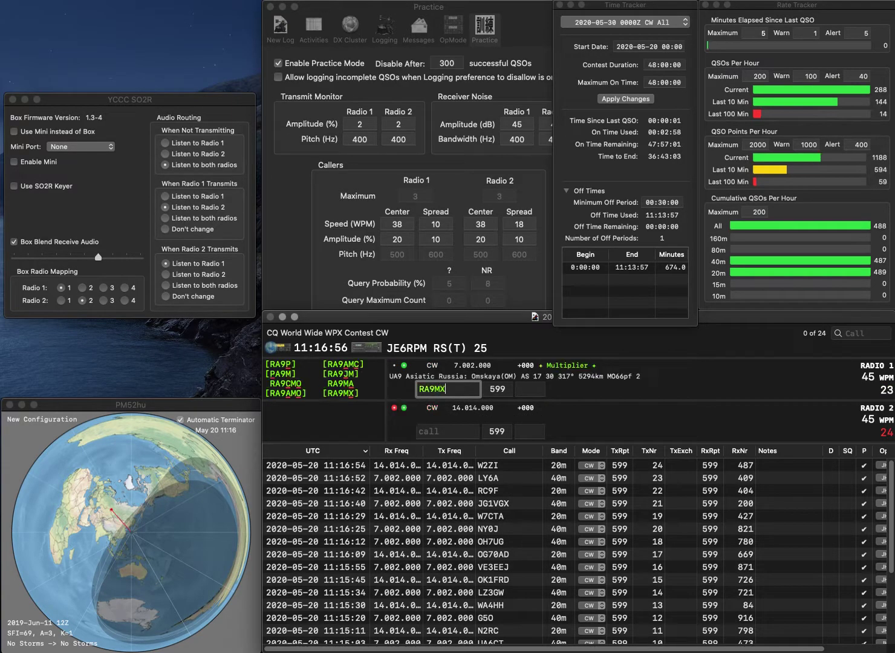
{"action": "key", "text": "Return"}
{"action": "type", "text": "UX"}
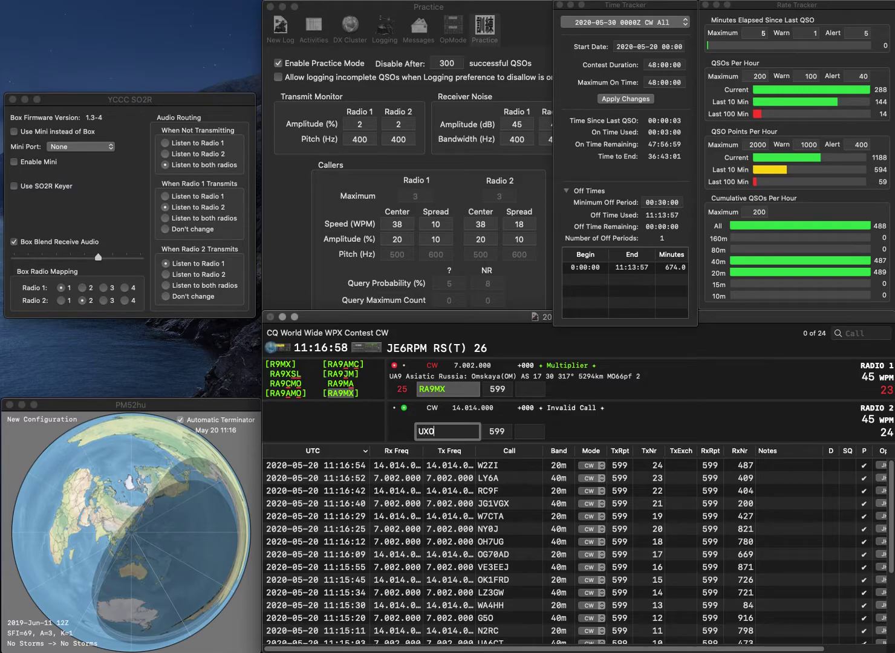
{"action": "key", "text": "BackSpace"}
{"action": "type", "text": "O1NA"}
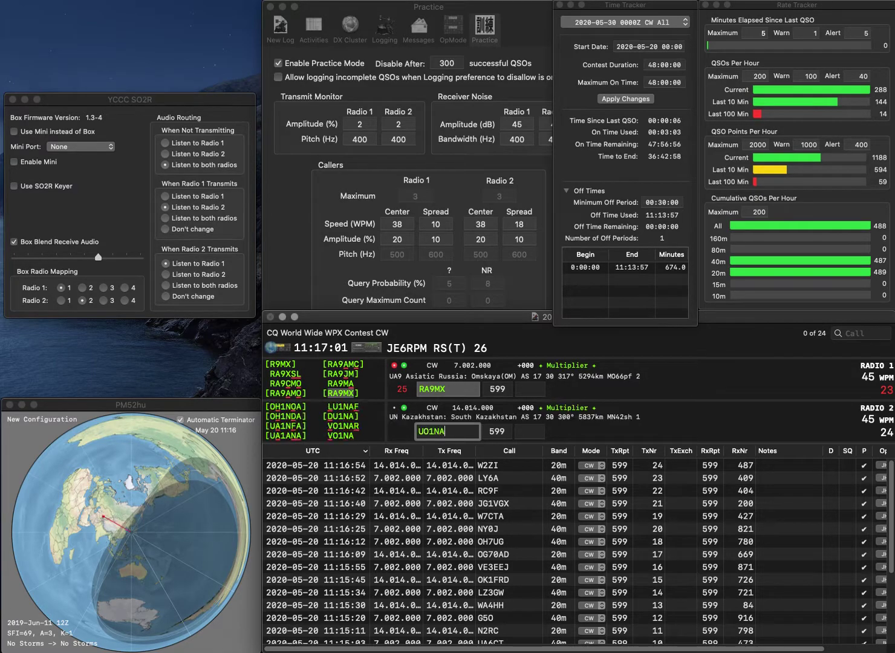
{"action": "key", "text": "Return"}
- Log RA9MX on Radio 1 with received number 628
{"action": "key", "text": "Tab"}
{"action": "type", "text": "62"}
{"action": "key", "text": "Return"}
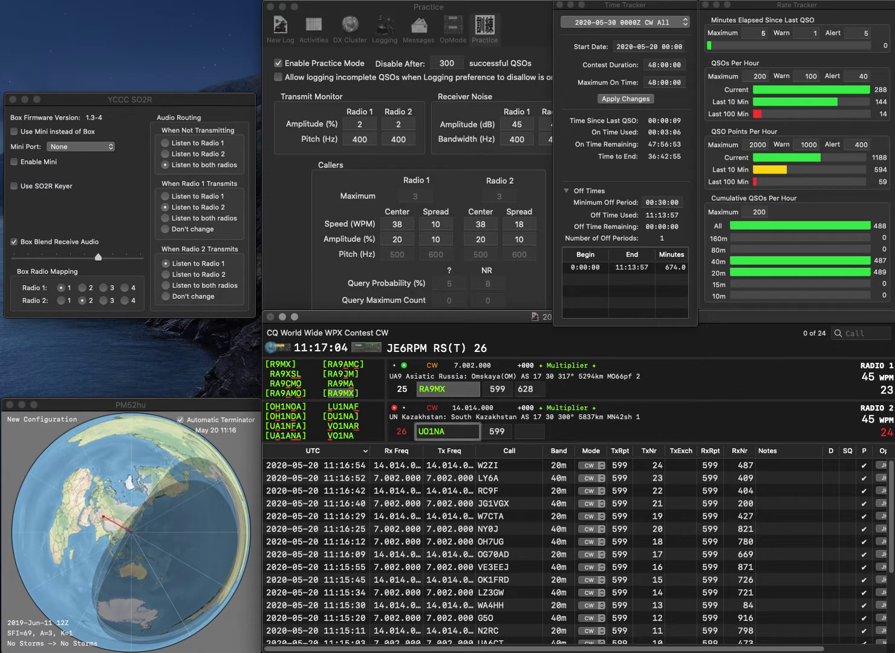
- Correct the Radio 2 call sign to VO1NA and enter W5SS on Radio 1, sending the exchange on each
{"action": "type", "text": "VO1NA"}
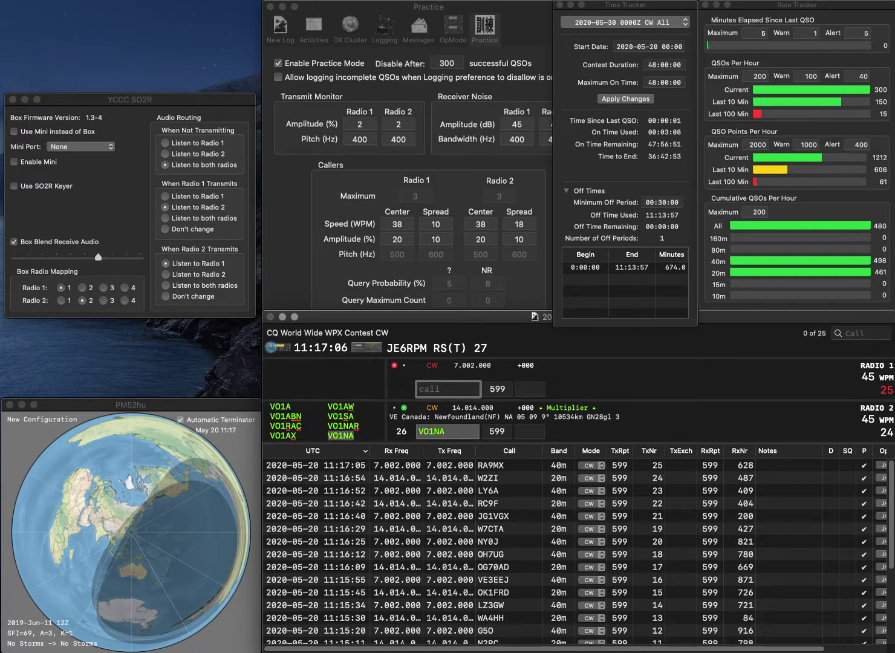
{"action": "key", "text": "Return"}
{"action": "type", "text": "W5SS"}
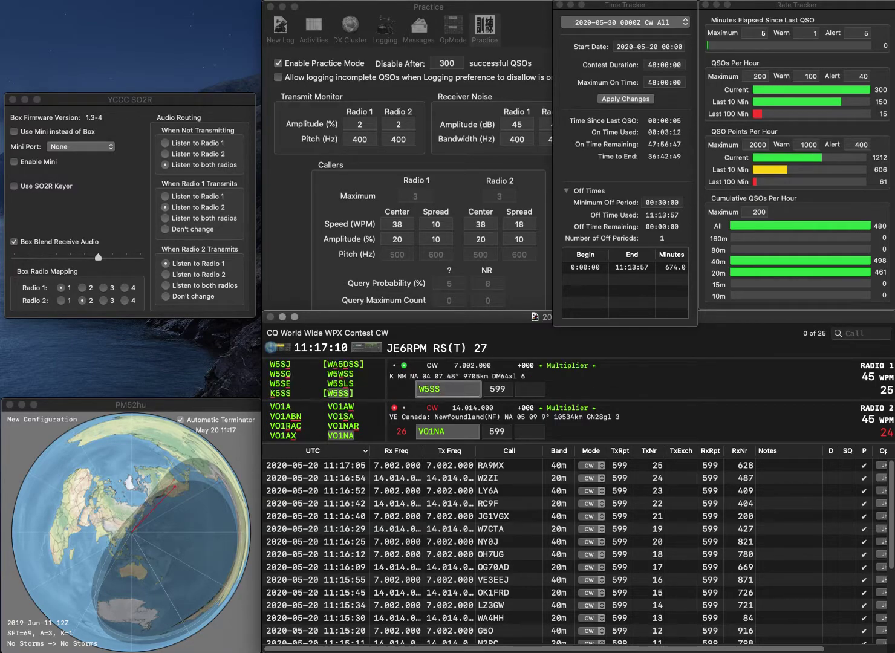
{"action": "key", "text": "Return"}
- Log VO1NA on Radio 2 with received number 675 and W5SS on Radio 1 with received number 829
{"action": "type", "text": "675"}
{"action": "key", "text": "Return"}
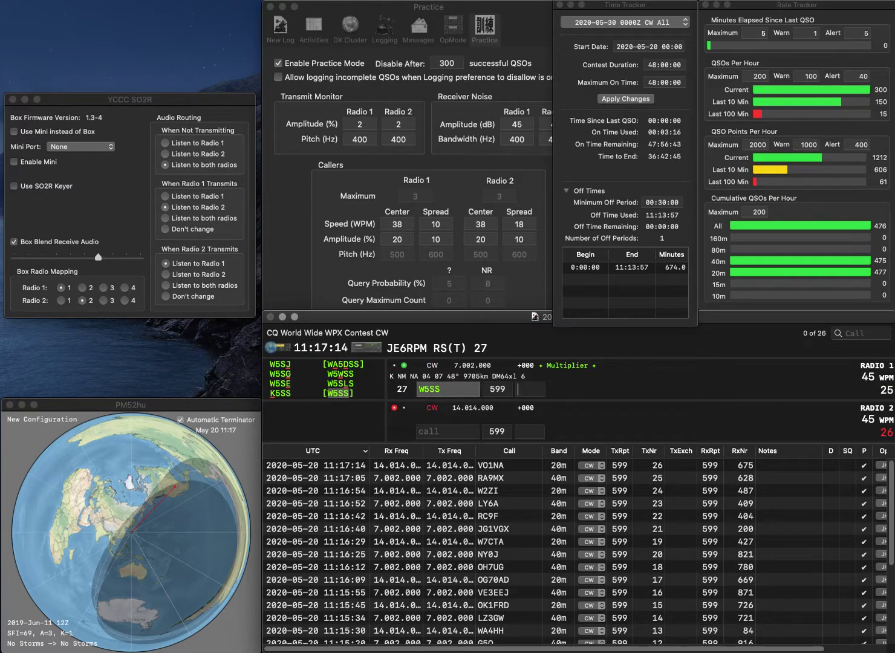
{"action": "type", "text": "829"}
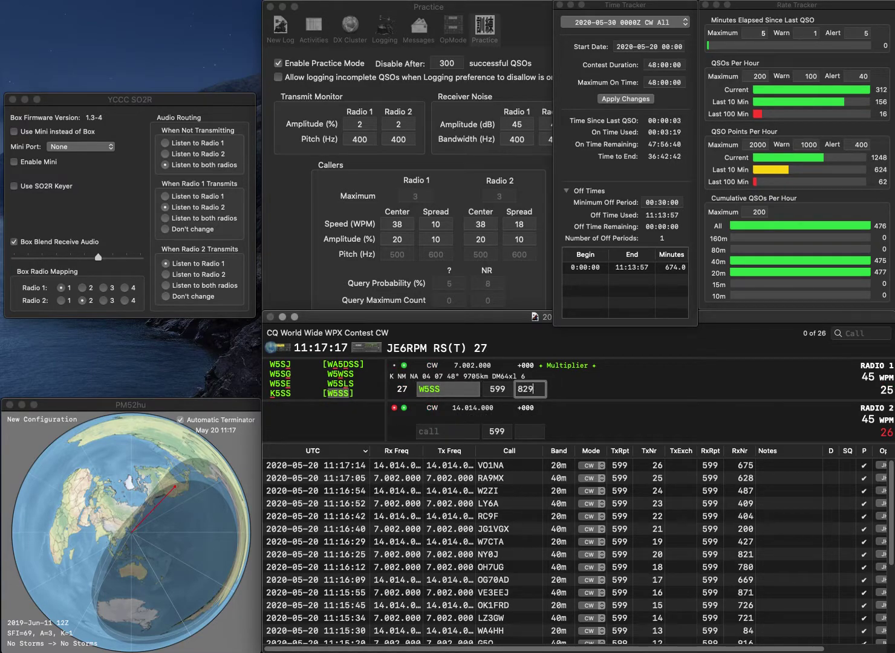
{"action": "key", "text": "Return"}
- Enter the partial call sign TRL on Radio 2 and KT5D on Radio 1, sending the exchange on each
{"action": "type", "text": "RL"}
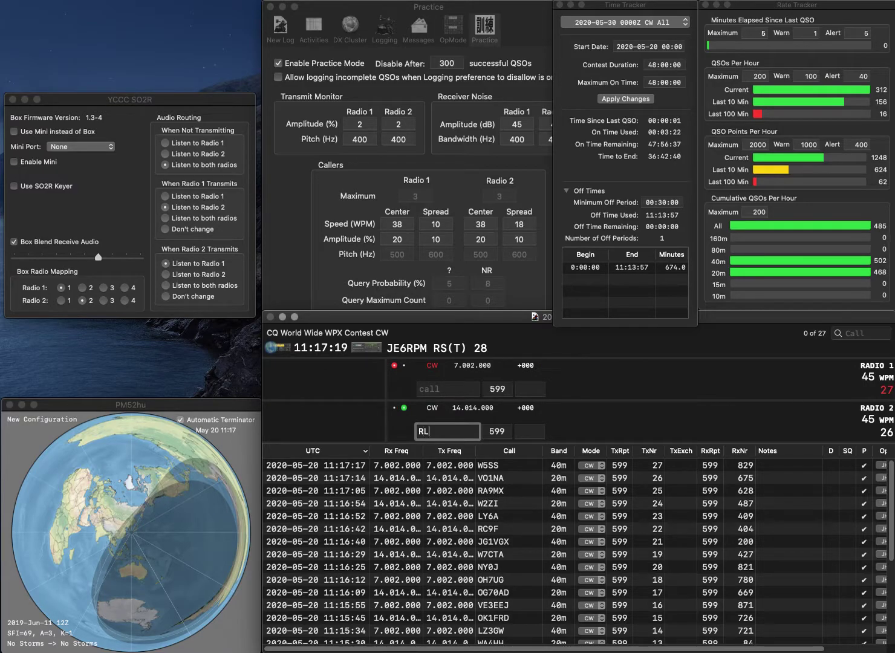
{"action": "key", "text": "BackSpace"}
{"action": "type", "text": "TRL"}
{"action": "key", "text": "Return"}
{"action": "type", "text": "KT5D"}
{"action": "key", "text": "Return"}
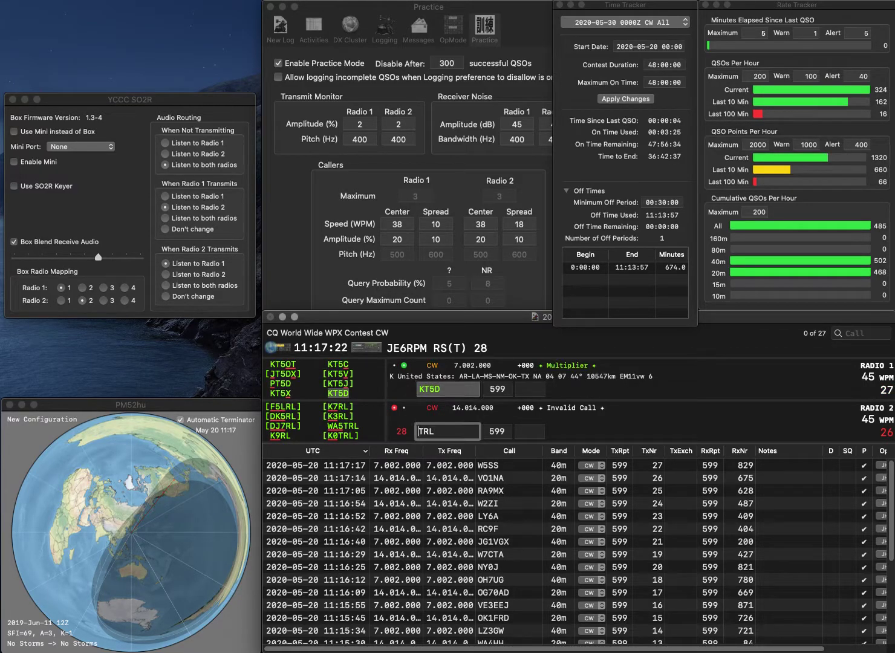
{"action": "type", "text": "W0"}
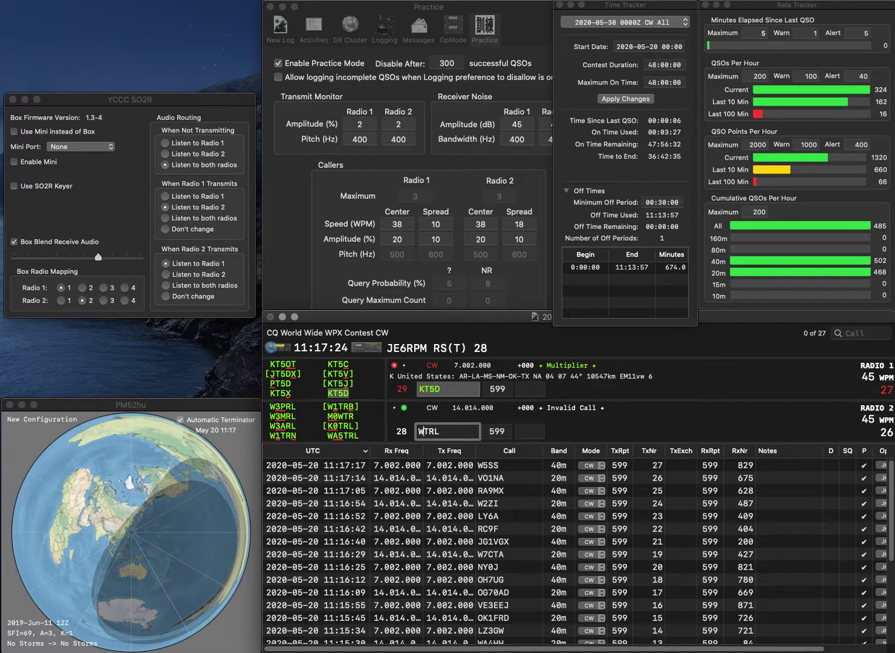
{"action": "key", "text": "Delete"}
{"action": "key", "text": "Delete"}
{"action": "key", "text": "Delete"}
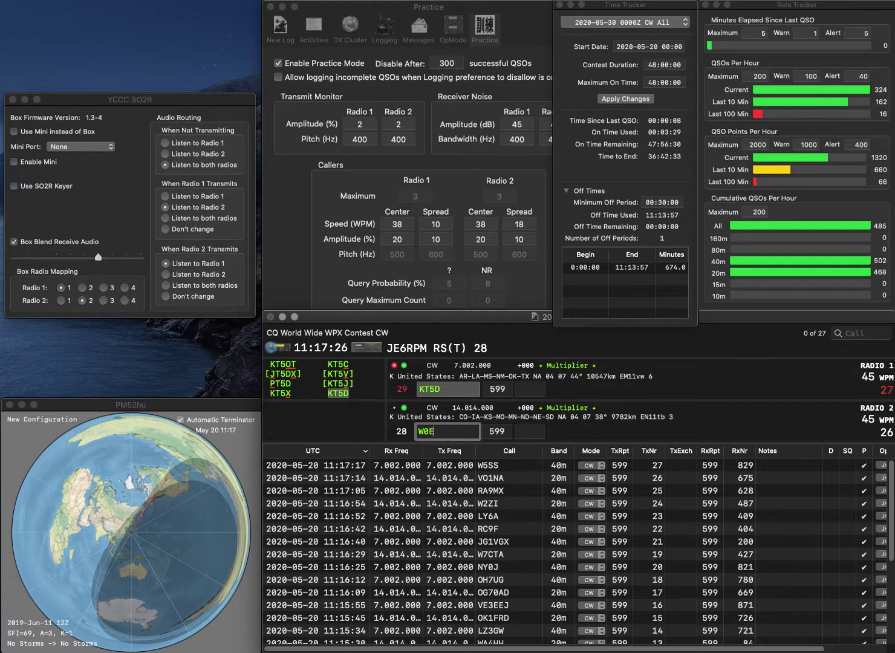
{"action": "type", "text": "EM"}
{"action": "key", "text": "Return"}
{"action": "left_click", "coordinate": [530, 389]}
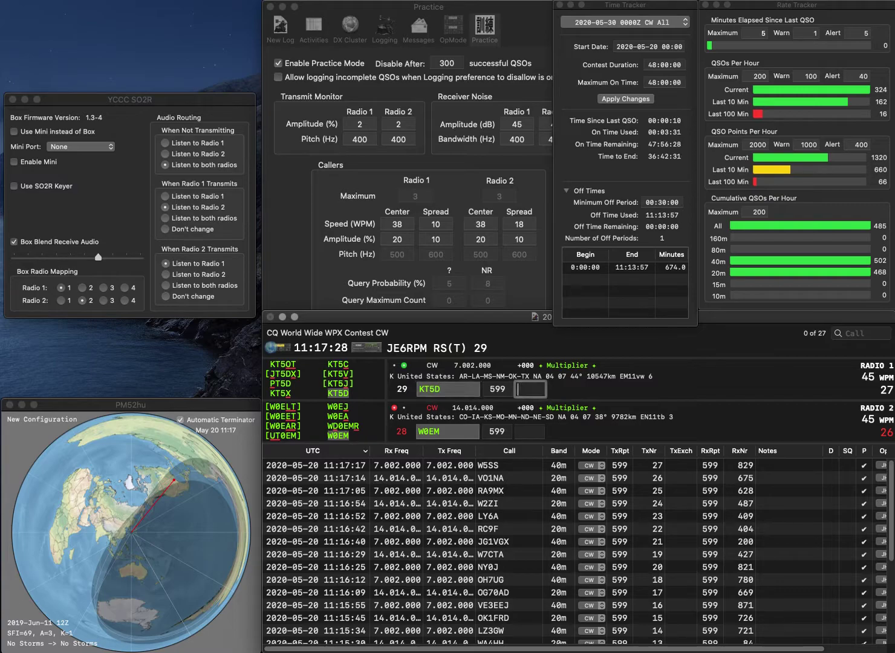
{"action": "type", "text": "189"}
{"action": "key", "text": "Return"}
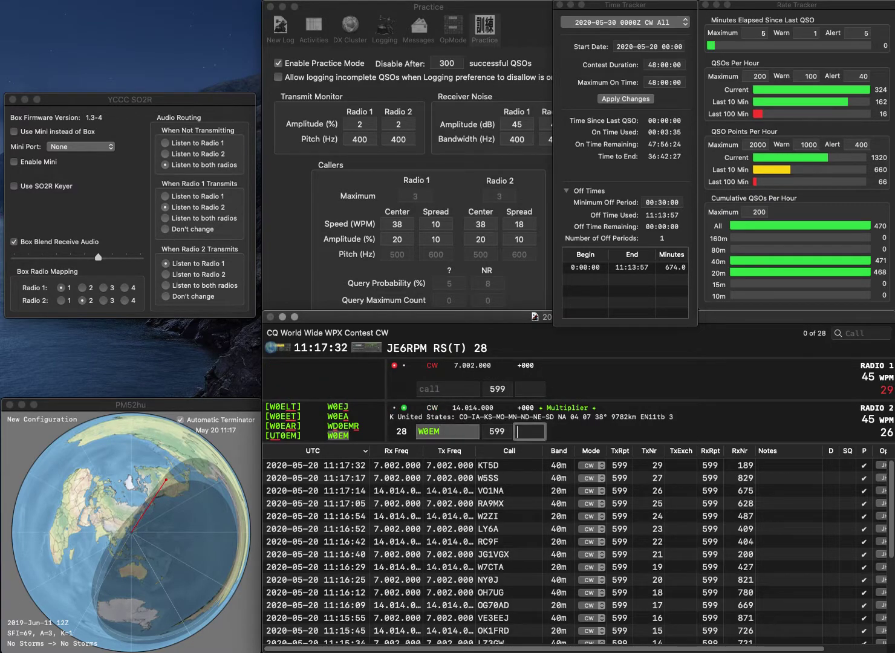
{"action": "type", "text": "598"}
{"action": "key", "text": "Return"}
{"action": "type", "text": "Z"}
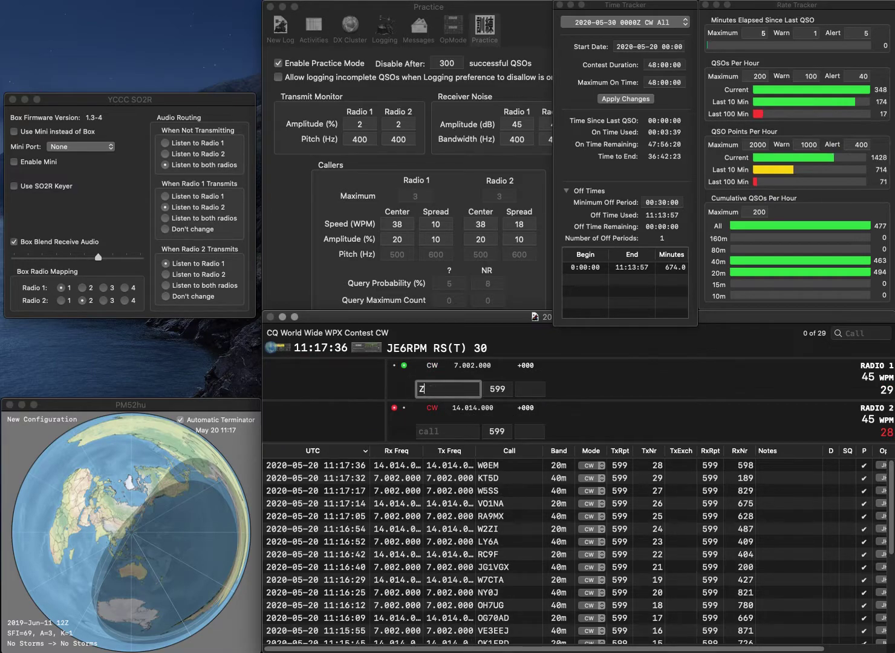
{"action": "key", "text": "Return"}
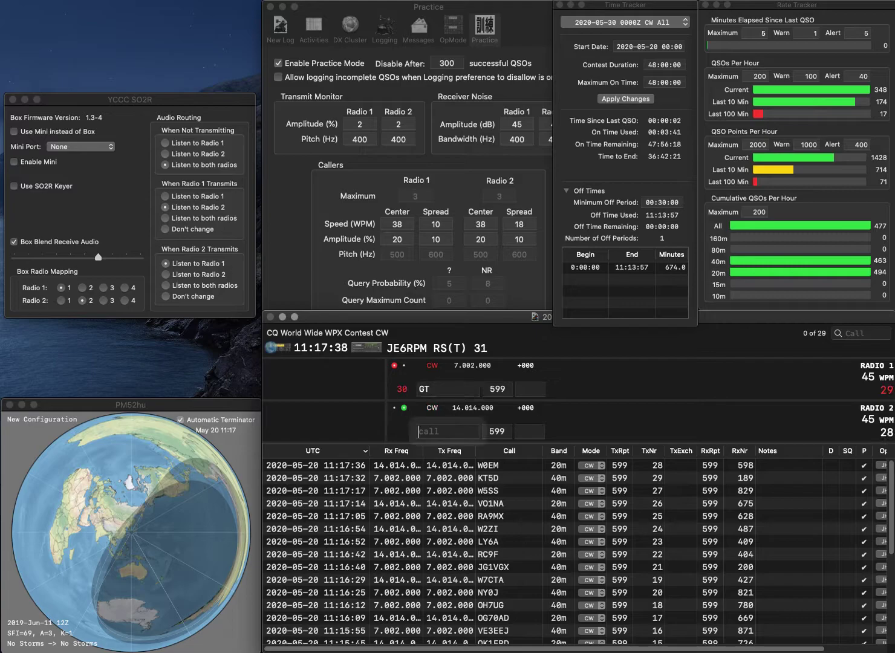
{"action": "type", "text": "JH2LTL"}
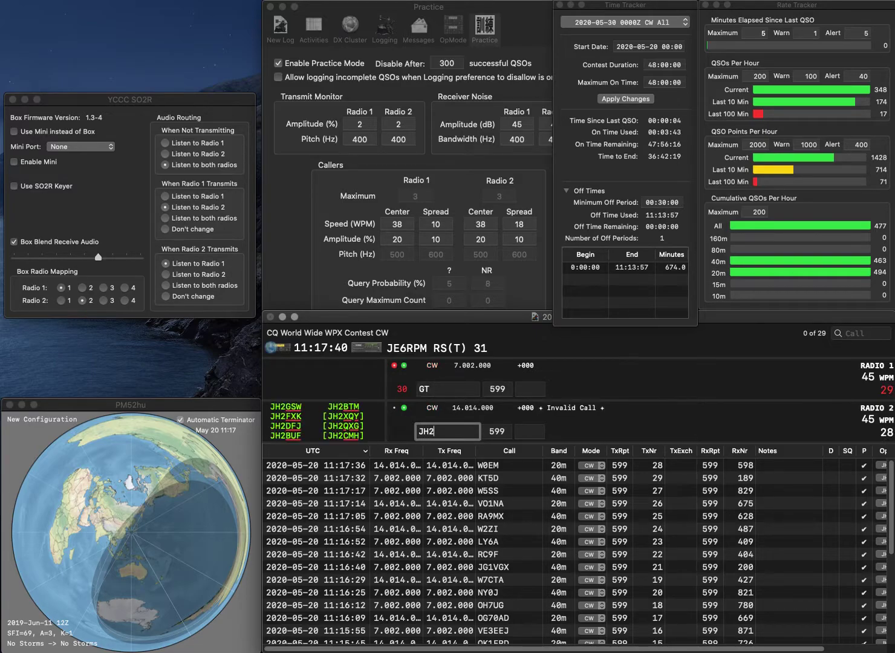
{"action": "key", "text": "Return"}
{"action": "type", "text": "EA8"}
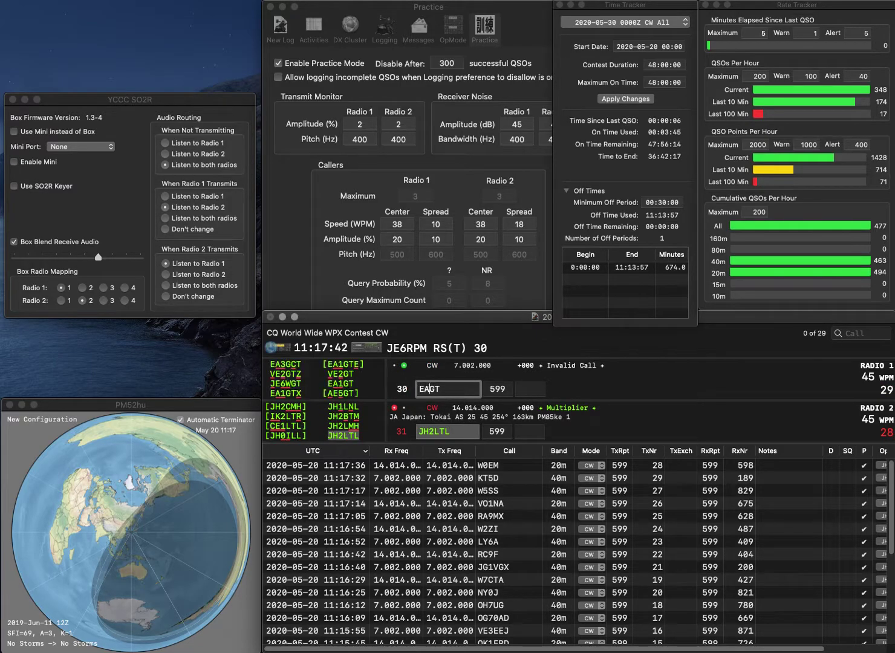
{"action": "key", "text": "Delete"}
{"action": "type", "text": "Z"}
{"action": "key", "text": "Return"}
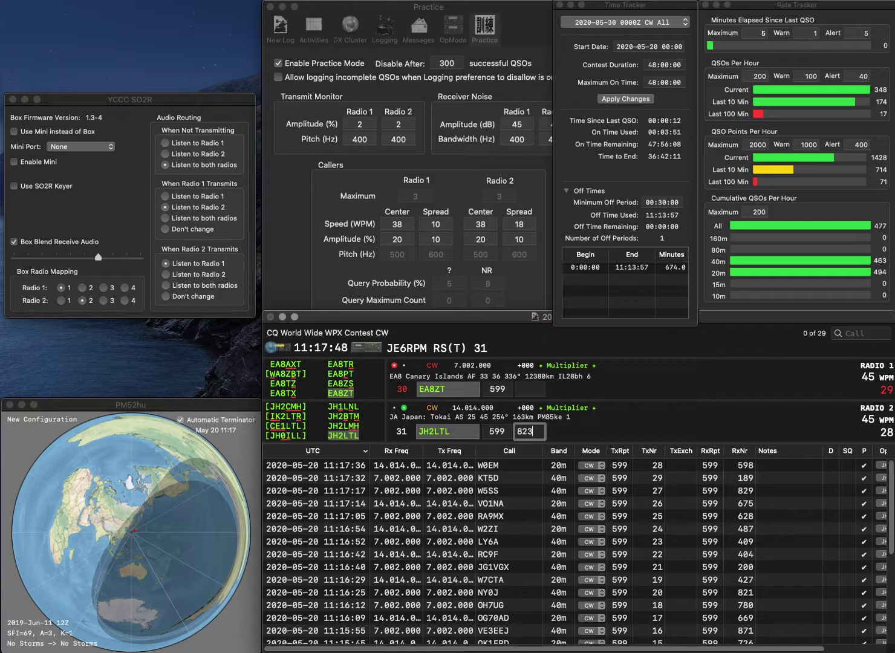
{"action": "key", "text": "Return"}
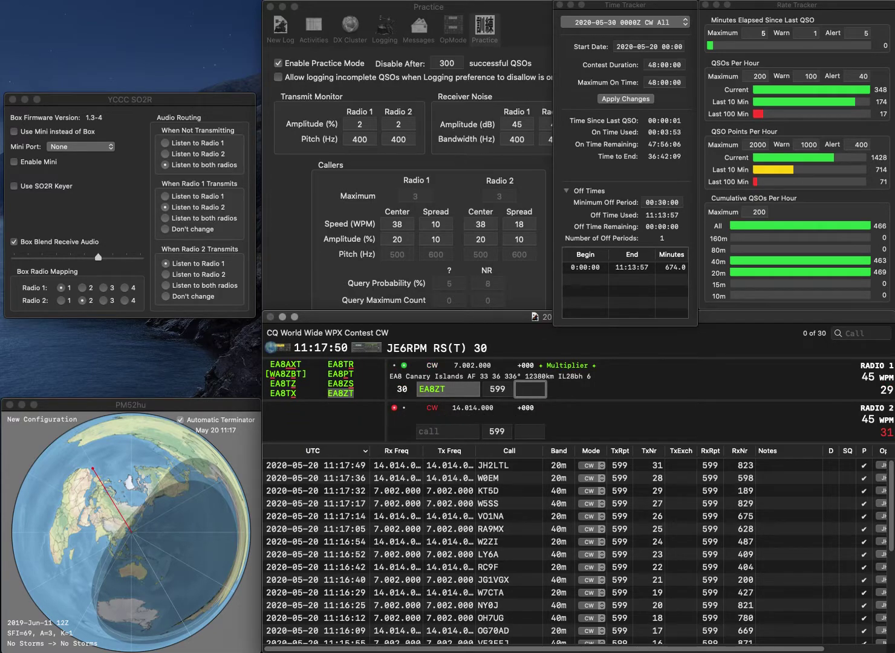
{"action": "type", "text": "618"}
{"action": "key", "text": "Return"}
{"action": "type", "text": "2T"}
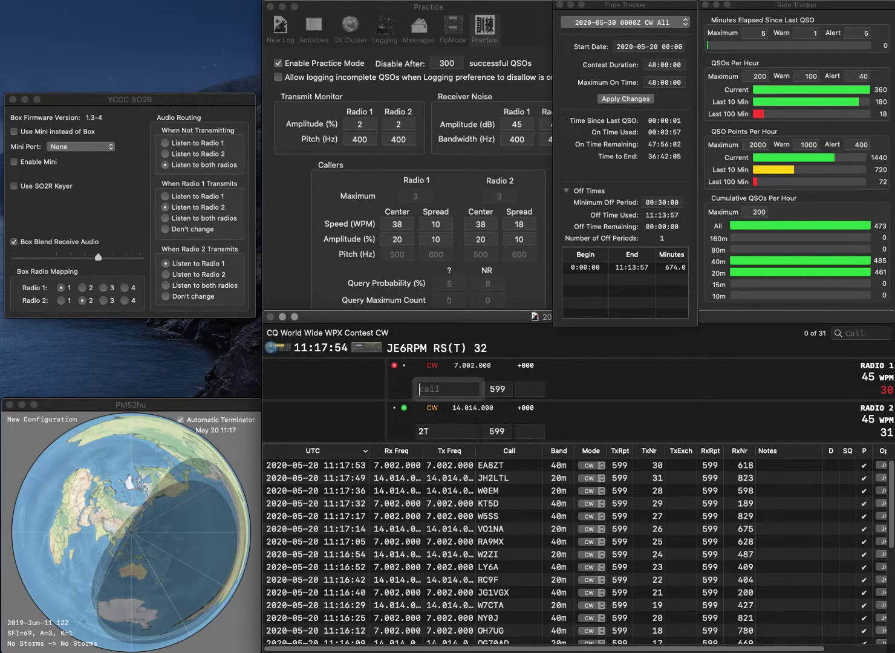
{"action": "type", "text": "DK"}
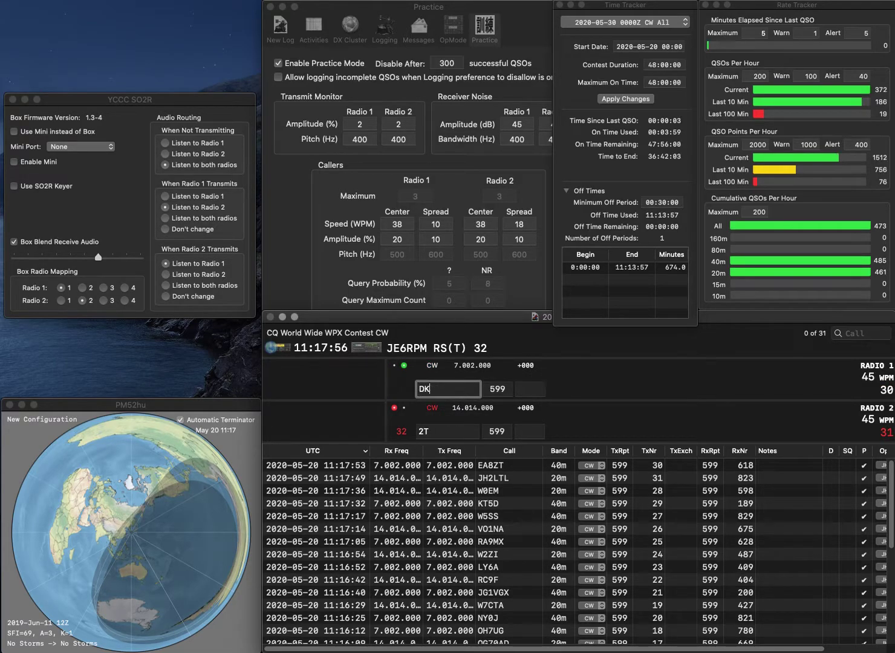
{"action": "type", "text": "5WO"}
{"action": "key", "text": "Return"}
{"action": "type", "text": "WO"}
{"action": "key", "text": "Return"}
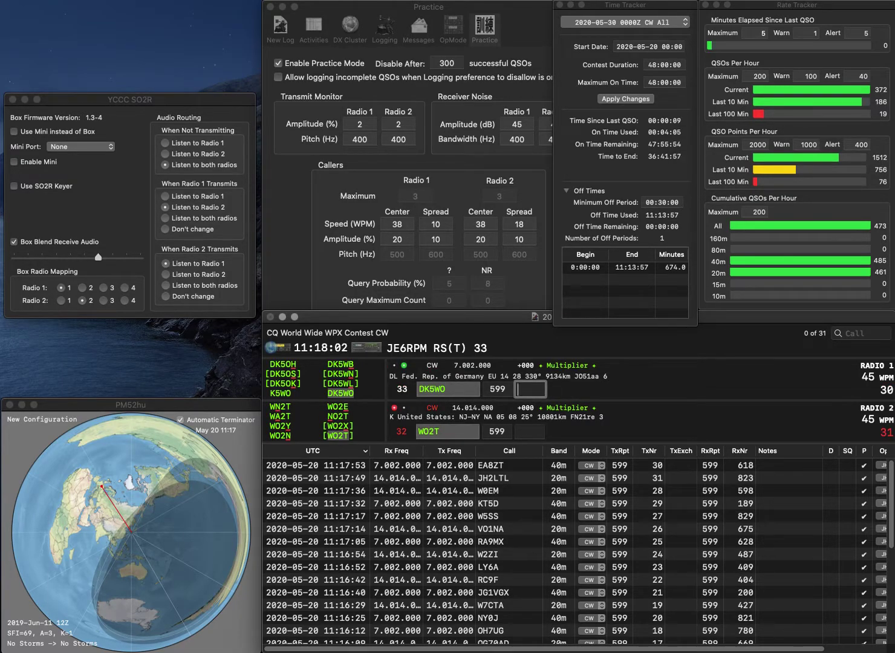
{"action": "type", "text": "446"}
{"action": "key", "text": "Return"}
{"action": "type", "text": "896"}
{"action": "key", "text": "Return"}
{"action": "type", "text": "G0UWK"}
{"action": "key", "text": "Return"}
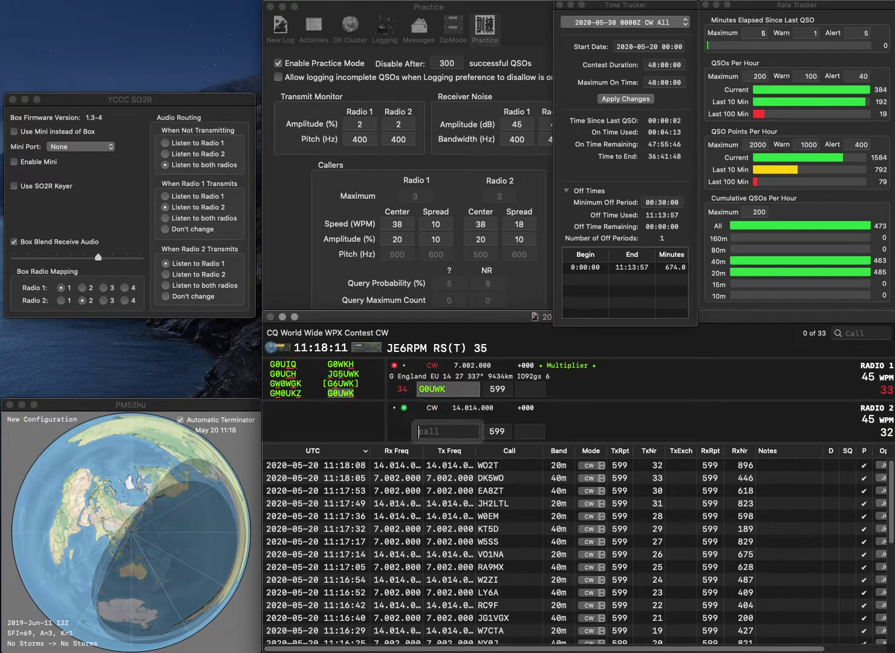
{"action": "type", "text": "IZ4OSH"}
{"action": "key", "text": "Return"}
{"action": "key", "text": "backslash"}
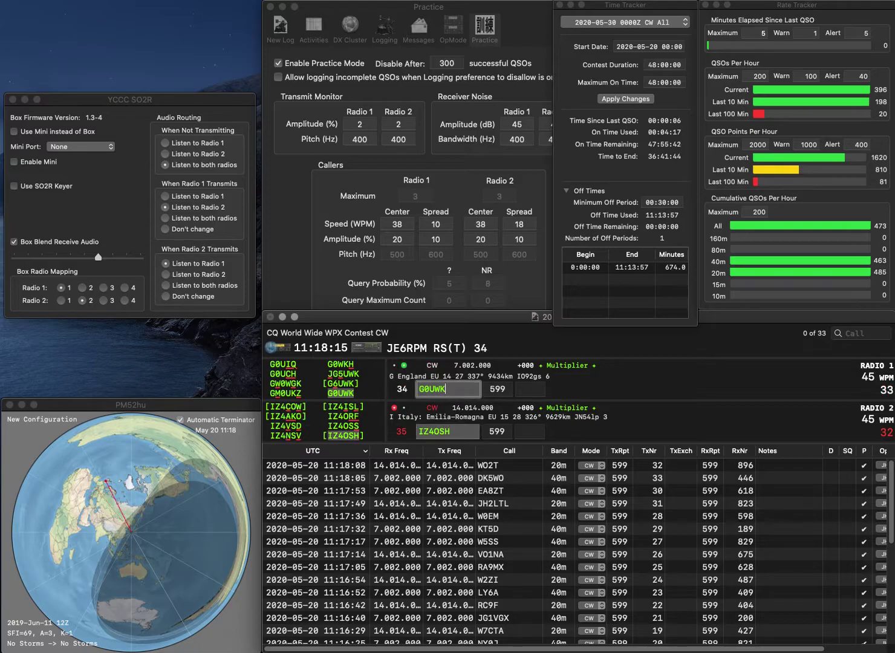
{"action": "type", "text": "266"}
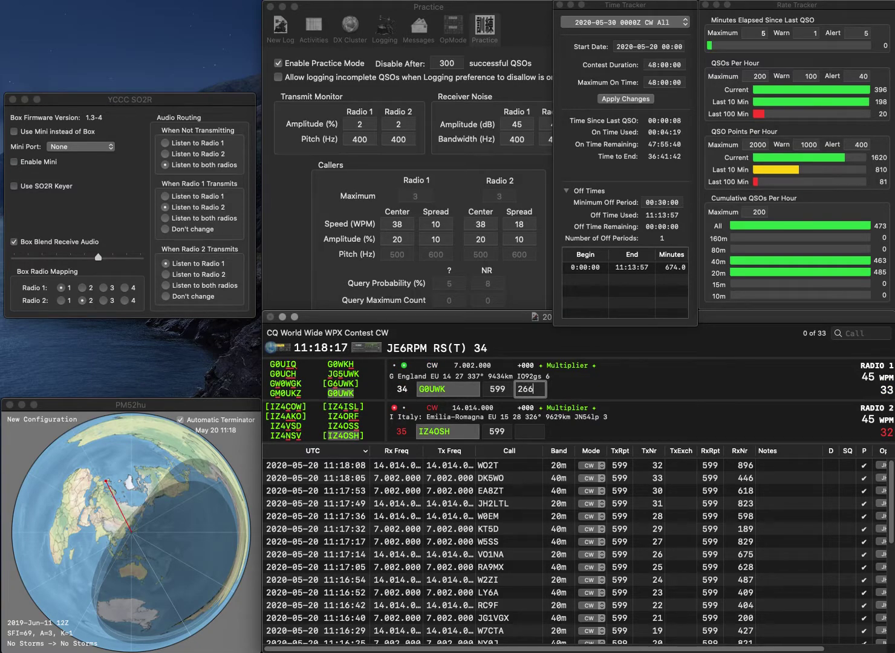
{"action": "key", "text": "Return"}
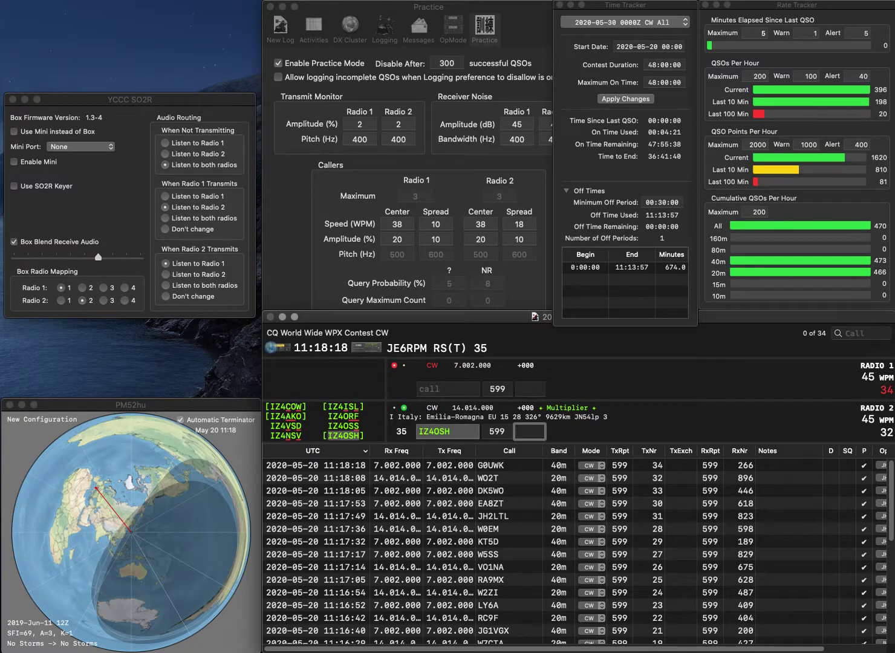
{"action": "type", "text": "816"}
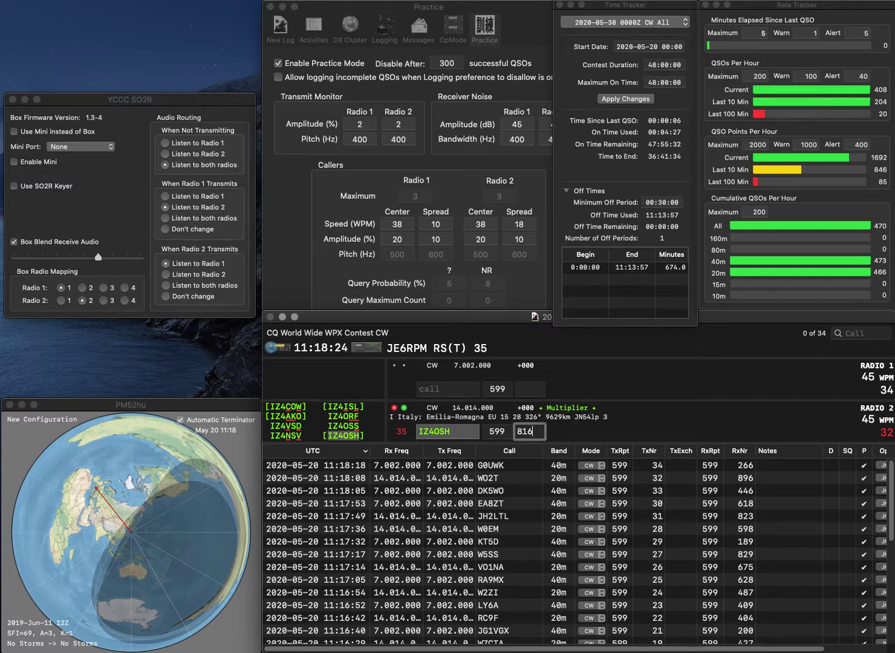
{"action": "type", "text": "8"}
{"action": "key", "text": "Return"}
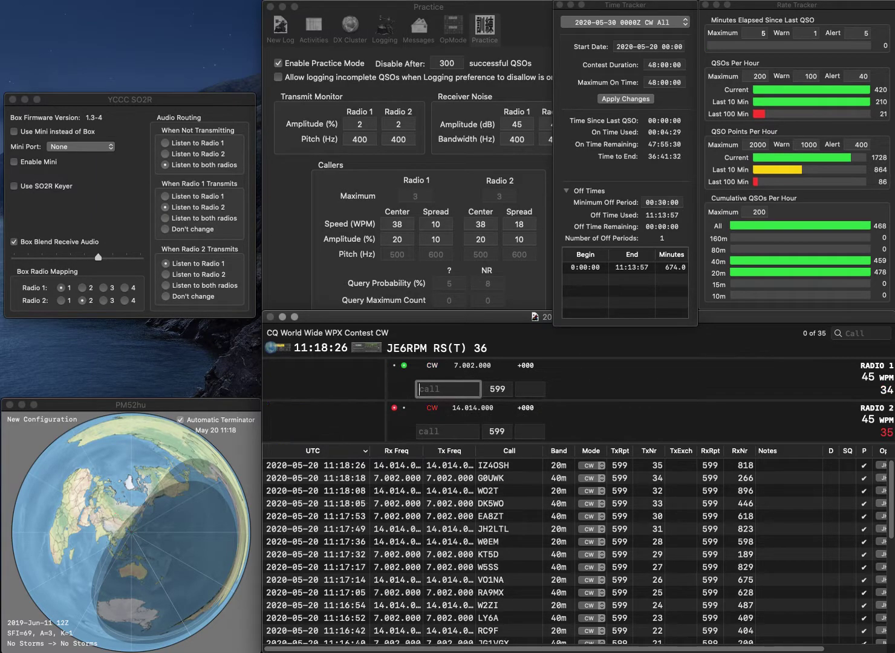
{"action": "type", "text": "DJ8"}
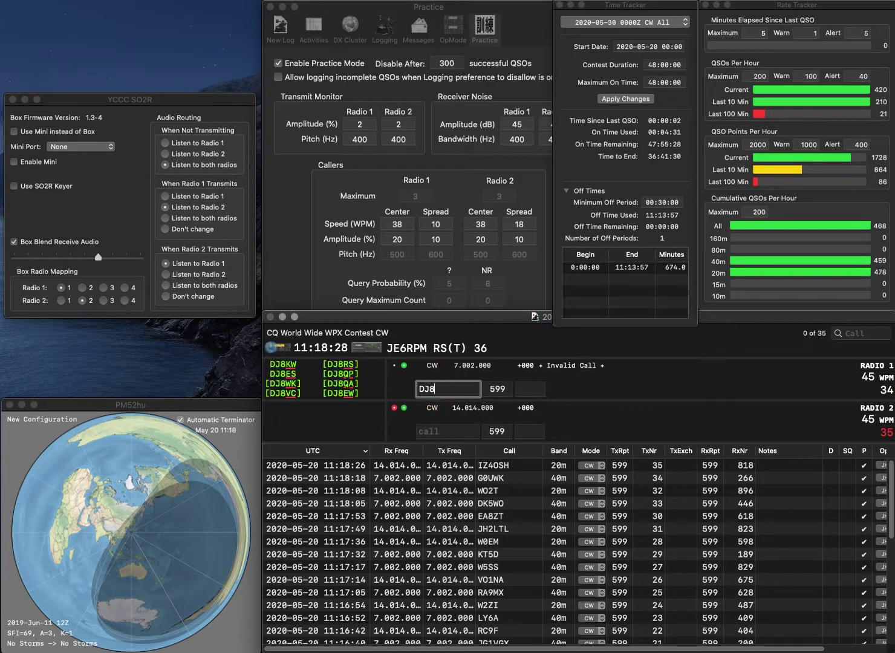
{"action": "type", "text": "MP"}
{"action": "key", "text": "Return"}
{"action": "type", "text": "N0"}
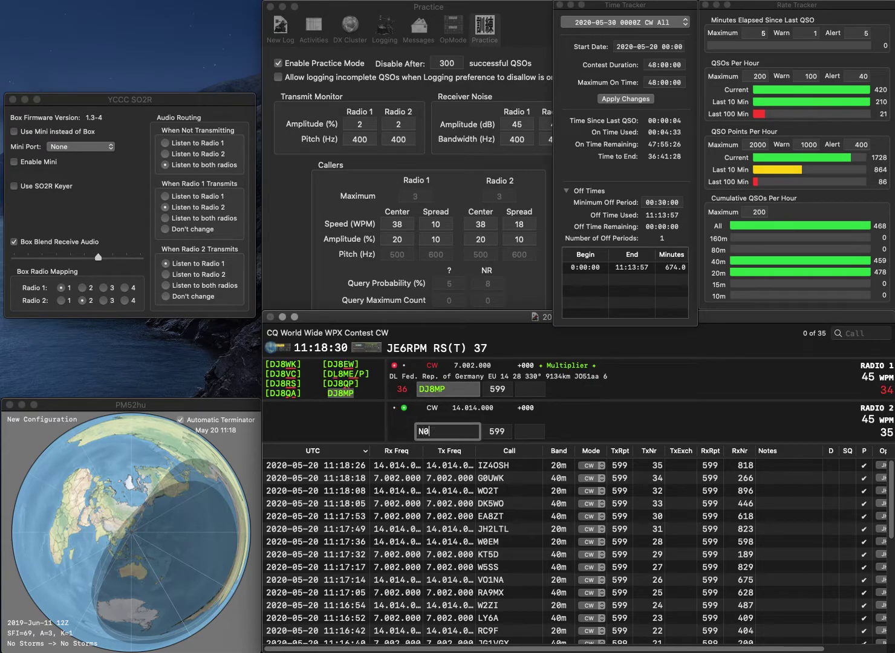
{"action": "type", "text": "CM"}
{"action": "key", "text": "Return"}
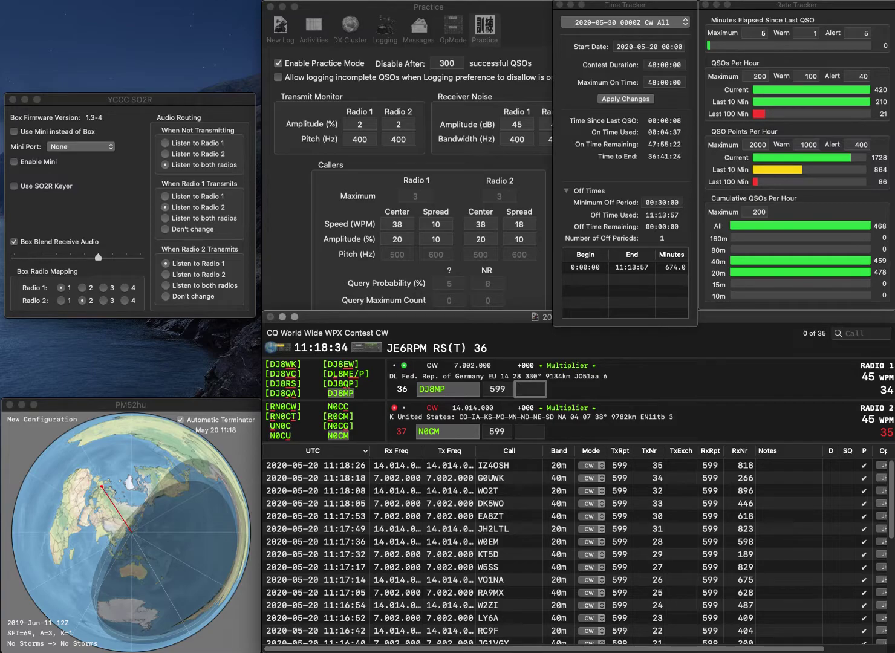
{"action": "type", "text": "828"}
{"action": "key", "text": "Return"}
{"action": "type", "text": "383"}
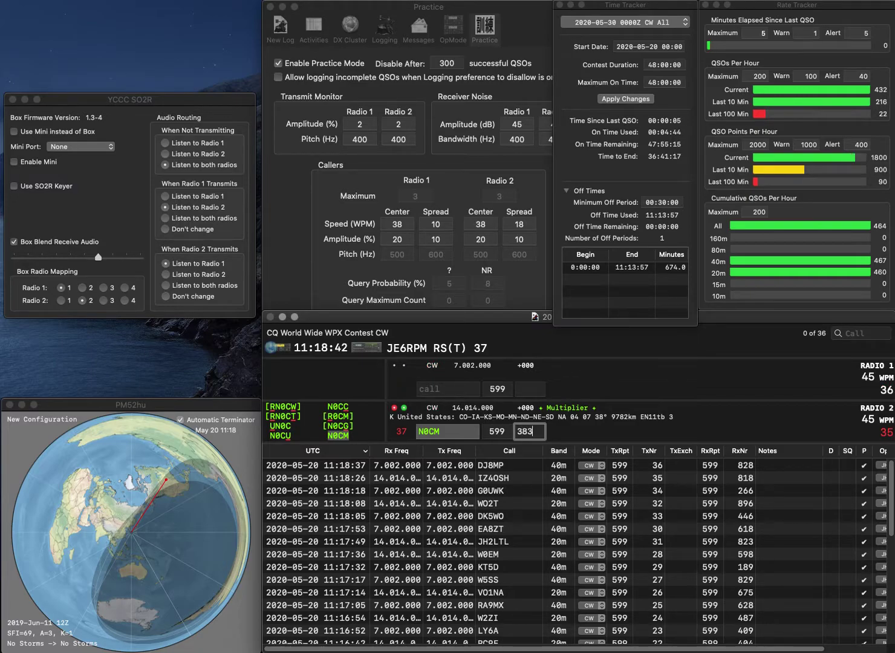
{"action": "key", "text": "Return"}
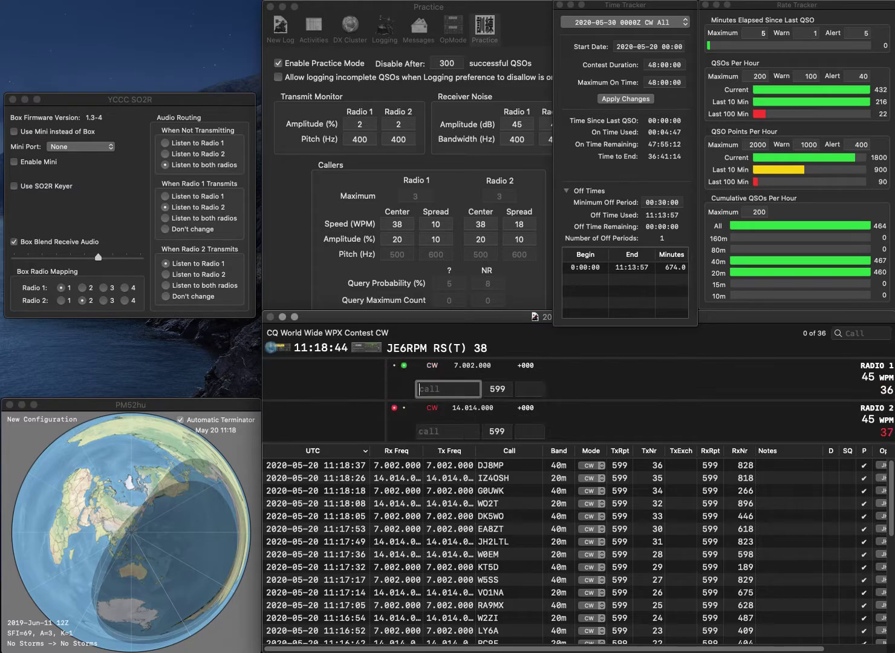
- Enter the partial call sign JE6P on Radio 1 and JR2CZM on Radio 2, sending the exchange on each
{"action": "type", "text": "JE6"}
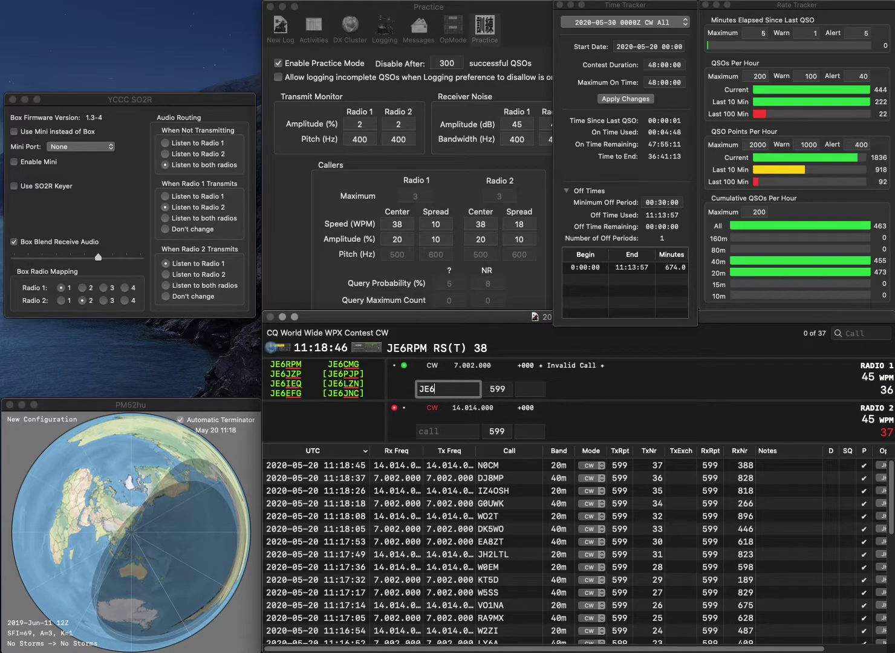
{"action": "type", "text": "P"}
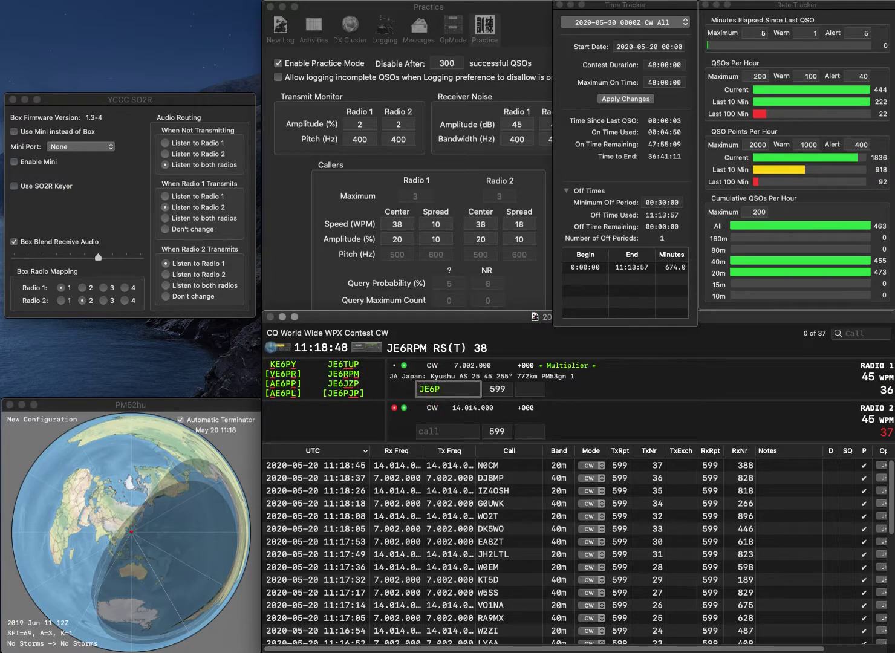
{"action": "key", "text": "Return"}
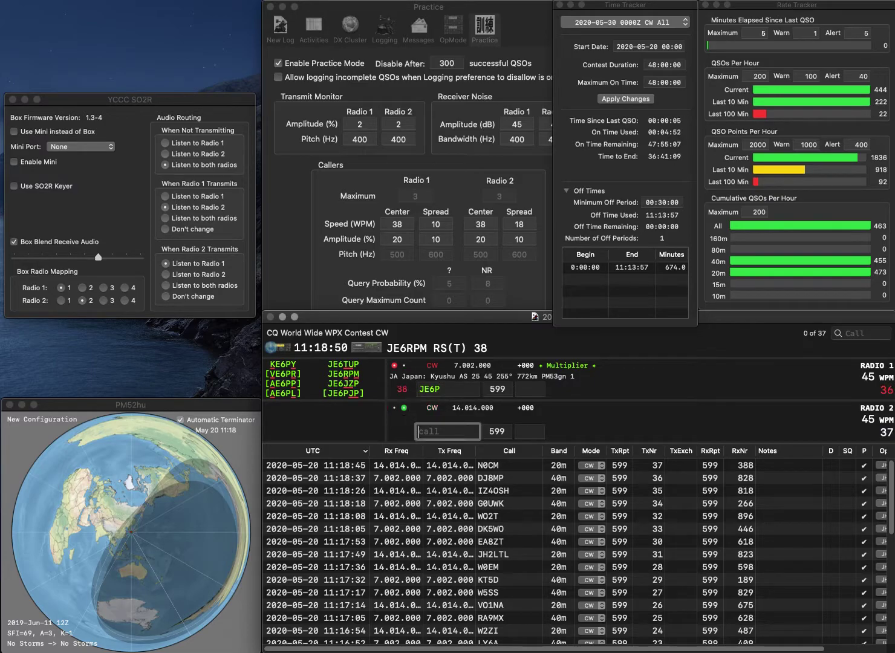
{"action": "type", "text": "JR2CZM"}
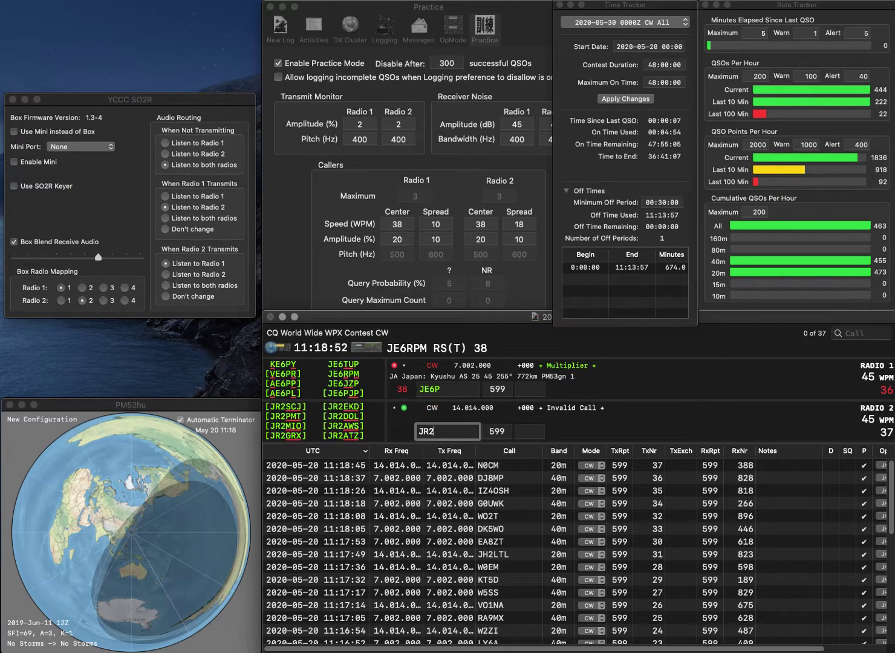
{"action": "key", "text": "Return"}
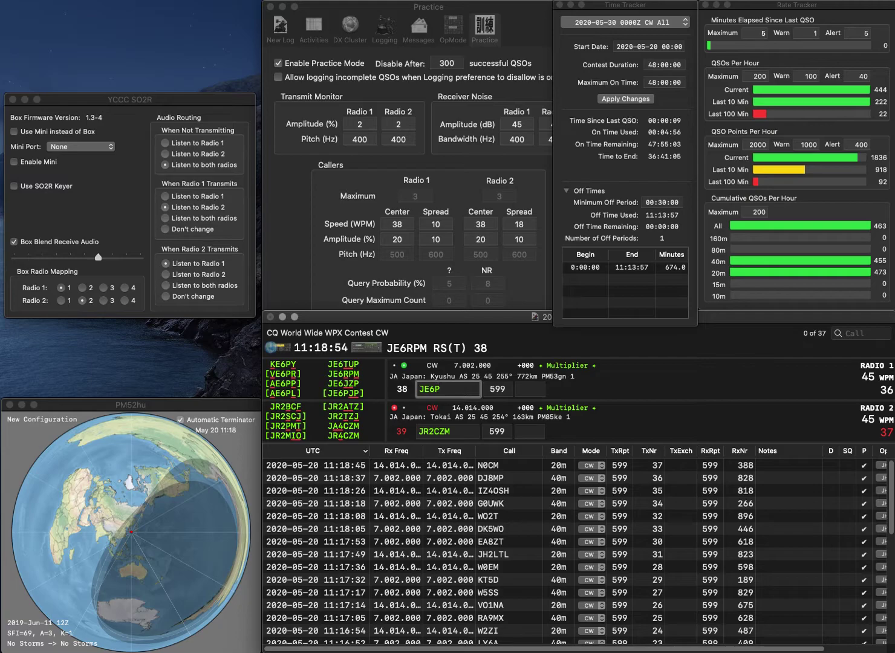
{"action": "key", "text": "BackSpace"}
{"action": "type", "text": "JNC"}
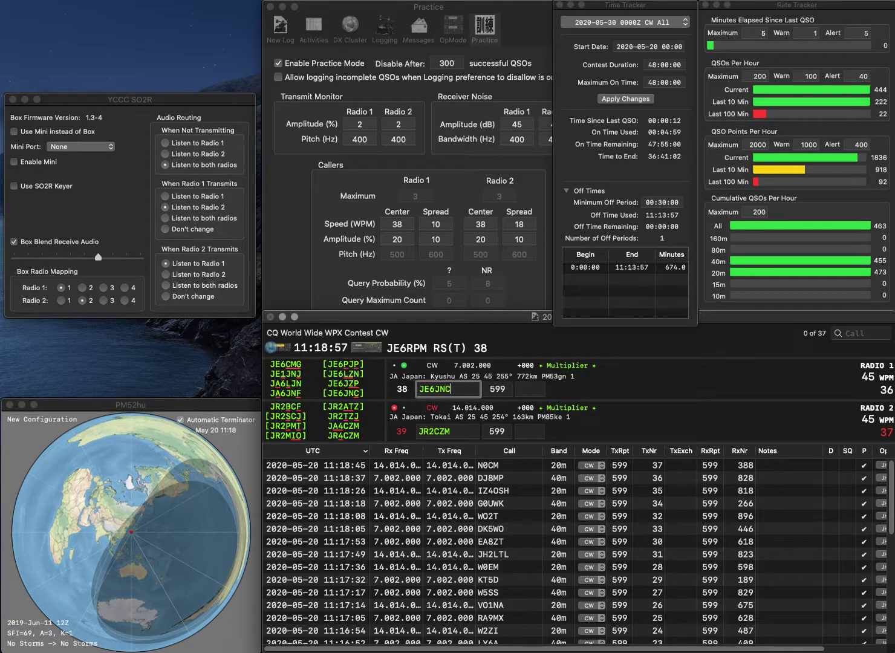
{"action": "key", "text": "Return"}
{"action": "left_click", "coordinate": [434, 431]}
{"action": "key", "text": "BackSpace"}
{"action": "type", "text": "4"}
{"action": "key", "text": "Return"}
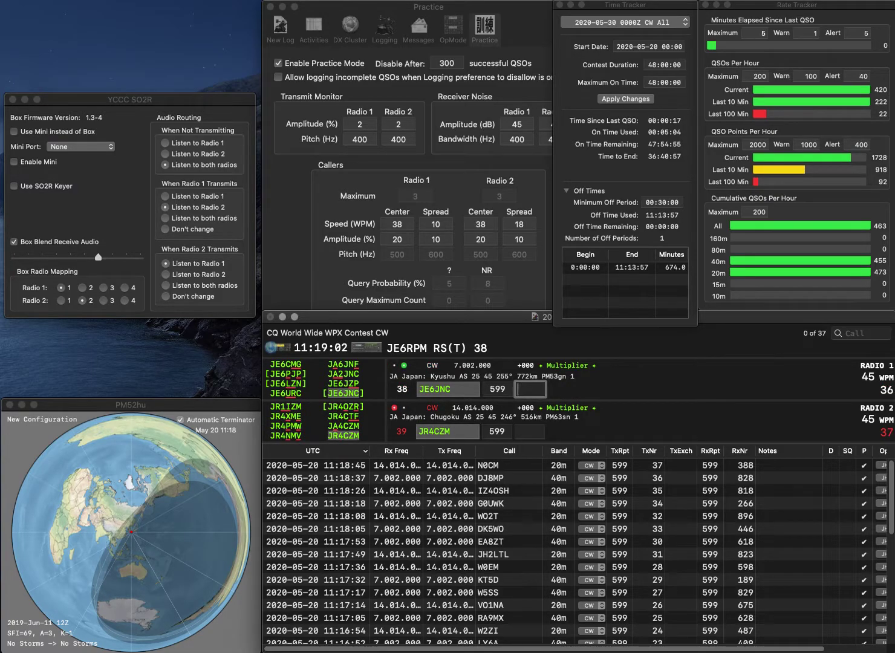
{"action": "type", "text": "998"}
{"action": "key", "text": "Return"}
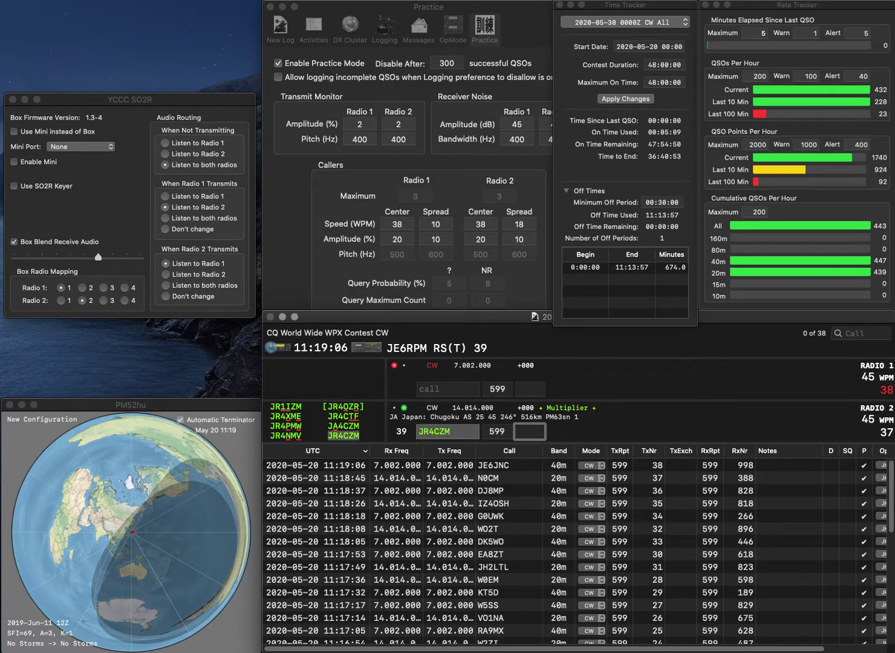
{"action": "type", "text": "360"}
{"action": "key", "text": "Return"}
- Enter 9M6DI on Radio 1 and N4RV on Radio 2, sending the exchange on each
{"action": "type", "text": "M6D"}
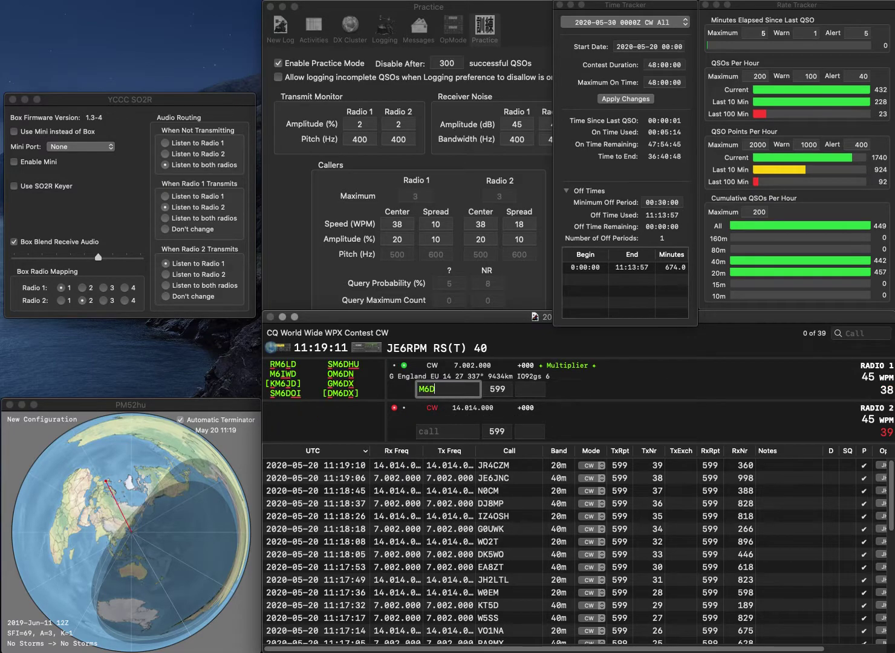
{"action": "key", "text": "Home"}
{"action": "type", "text": "9"}
{"action": "key", "text": "End"}
{"action": "type", "text": "I"}
{"action": "key", "text": "Return"}
{"action": "type", "text": "N4RV"}
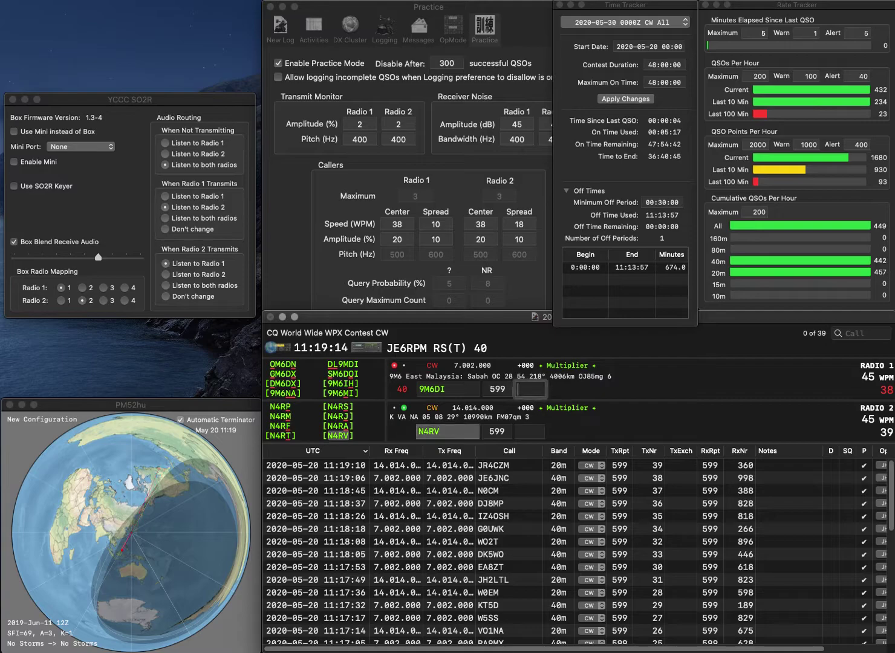
{"action": "key", "text": "Return"}
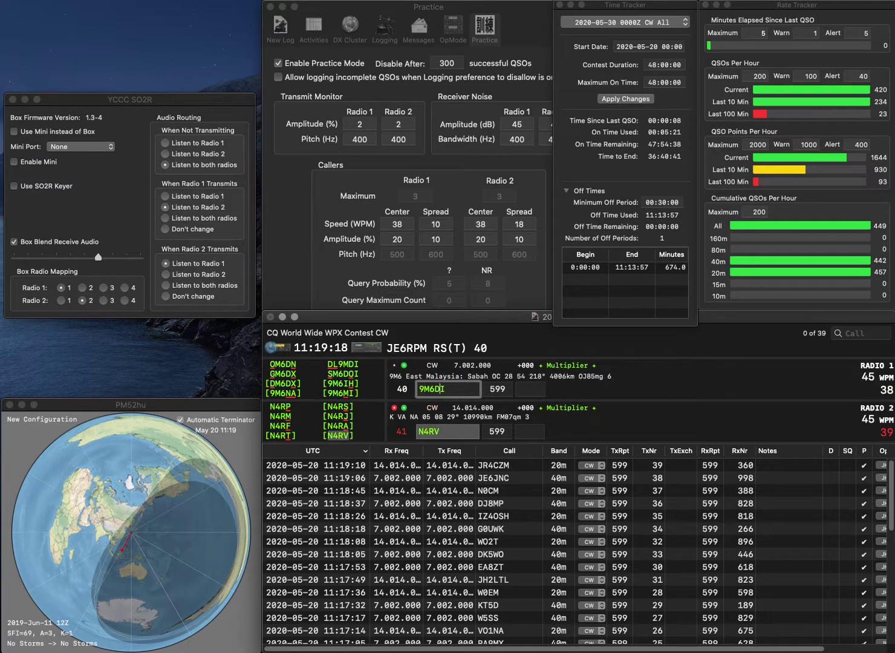
- Try 9M6MBI as the corrected call sign on Radio 1
{"action": "key", "text": "BackSpace"}
{"action": "key", "text": "BackSpace"}
{"action": "type", "text": "MBI"}
{"action": "key", "text": "grave"}
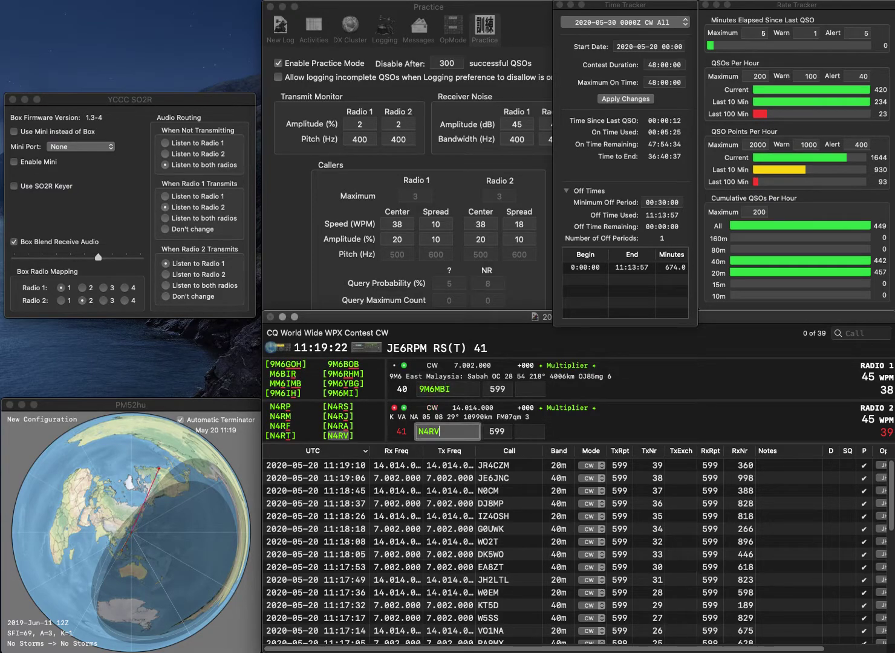
{"action": "type", "text": "6"}
{"action": "key", "text": "space"}
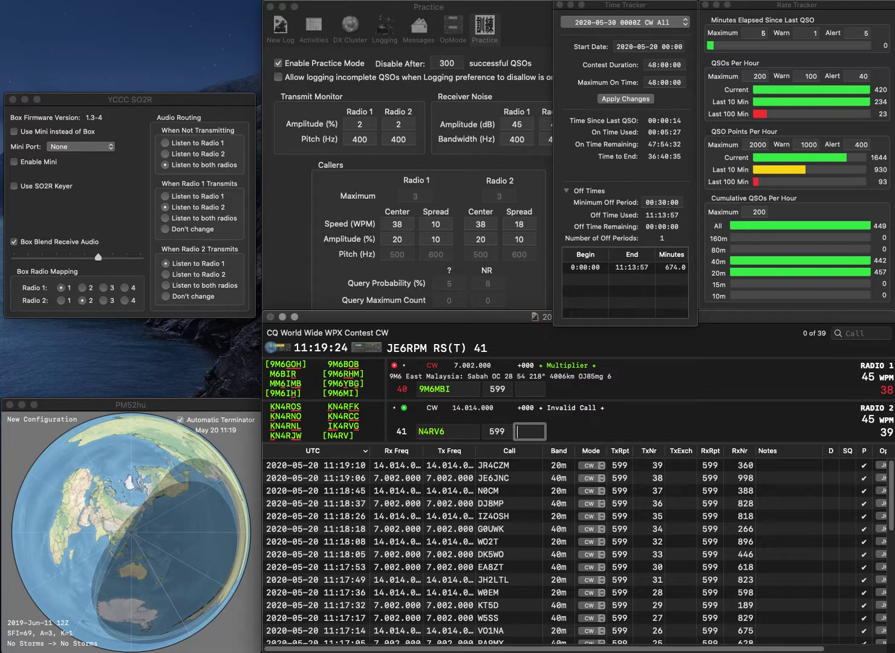
{"action": "key", "text": "shift+Tab"}
{"action": "key", "text": "BackSpace"}
{"action": "key", "text": "grave"}
{"action": "key", "text": "BackSpace"}
{"action": "key", "text": "BackSpace"}
{"action": "key", "text": "BackSpace"}
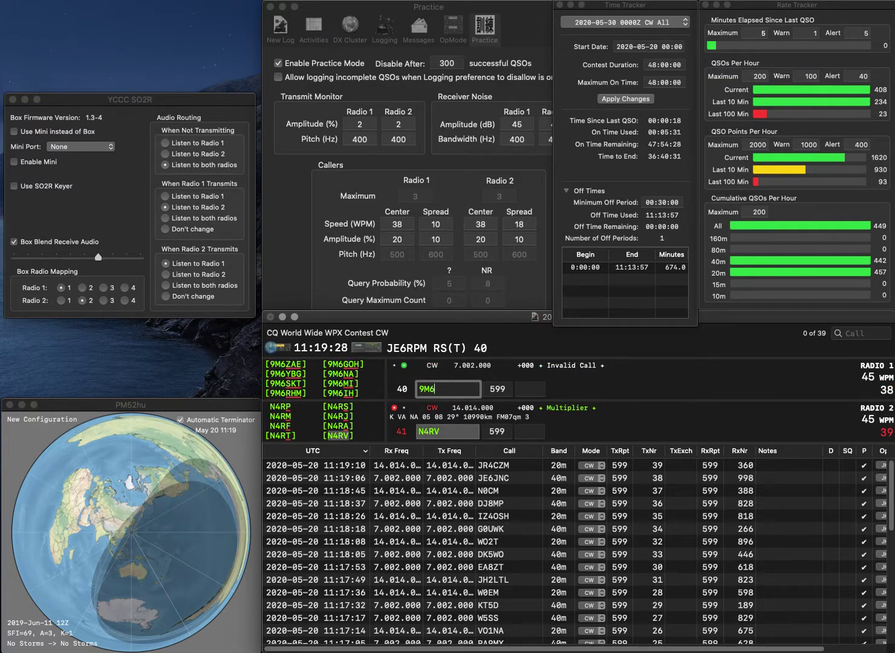
{"action": "type", "text": "MI"}
{"action": "key", "text": "Return"}
- Log N4RV on Radio 2 with received number 647
{"action": "type", "text": "647"}
{"action": "key", "text": "Return"}
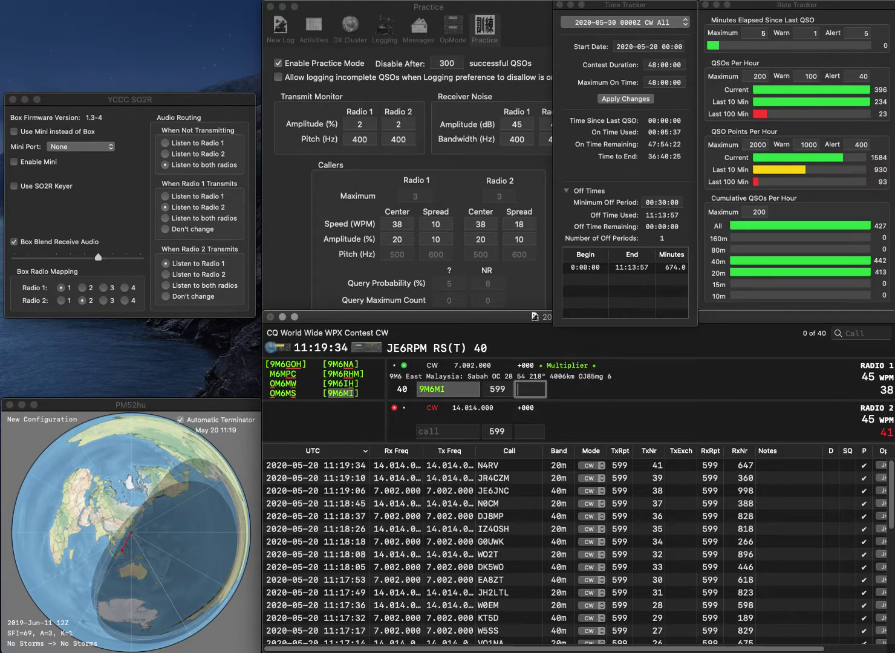
- Log 9M6MI on Radio 1 with received number 540
{"action": "type", "text": "546"}
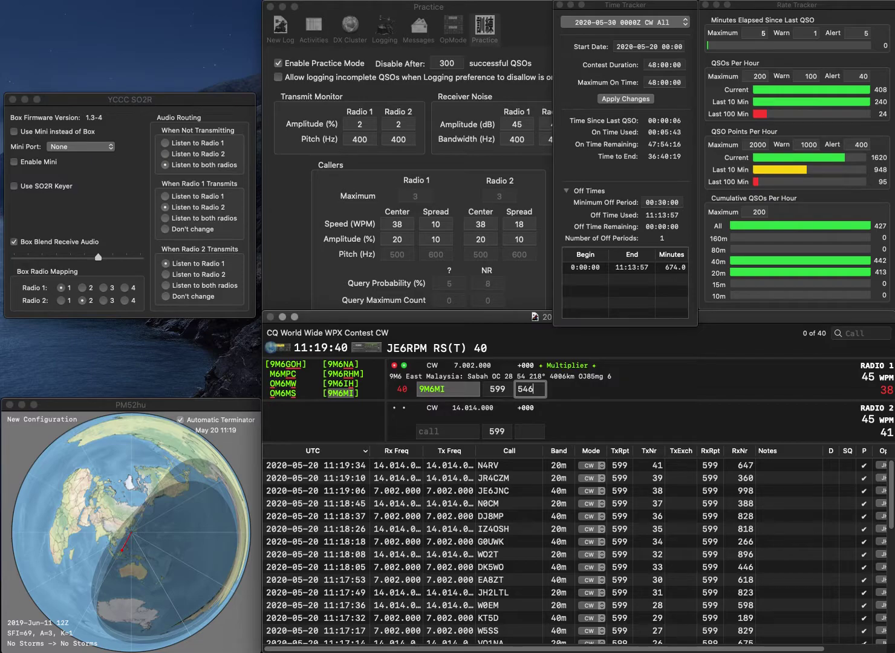
{"action": "key", "text": "BackSpace"}
{"action": "type", "text": "0"}
{"action": "key", "text": "Return"}
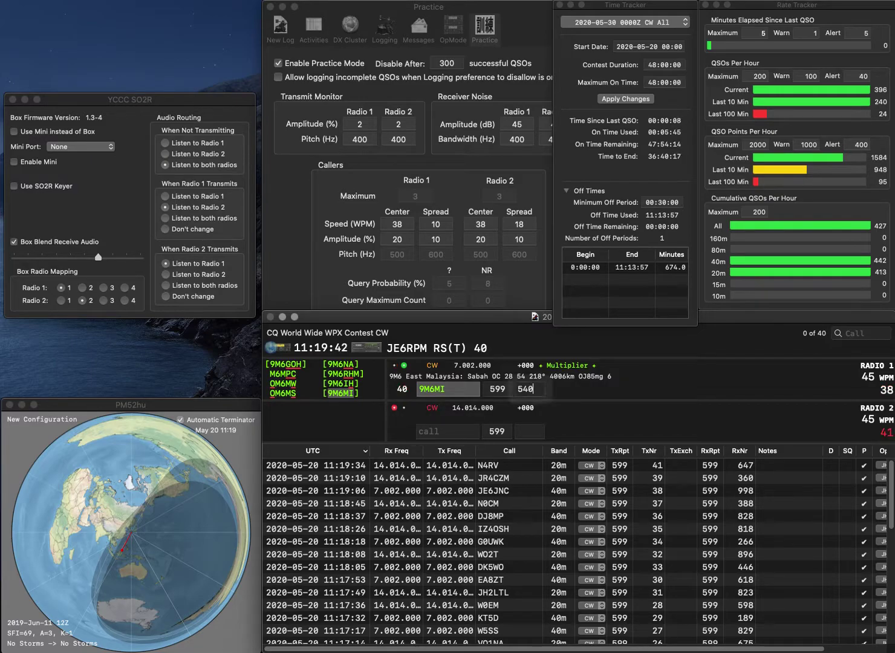
{"action": "type", "text": "KB"}
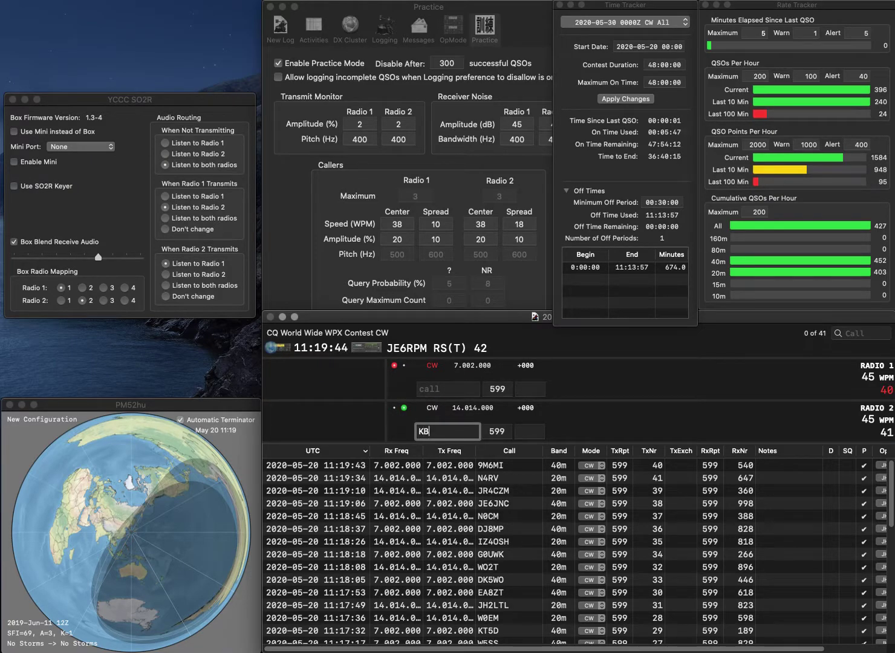
{"action": "type", "text": "4GEY"}
{"action": "key", "text": "Return"}
{"action": "type", "text": "RM7M/P"}
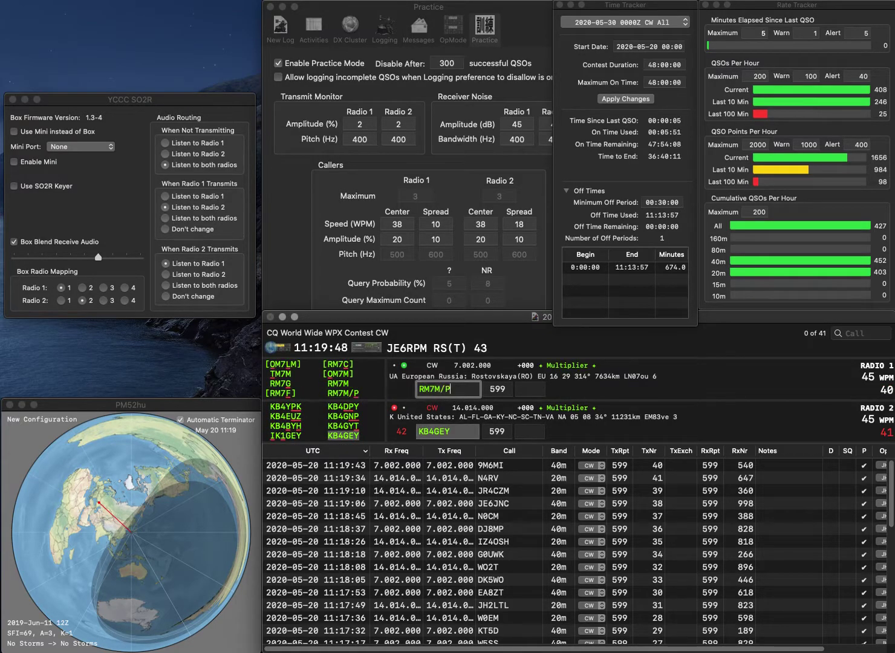
{"action": "key", "text": "Return"}
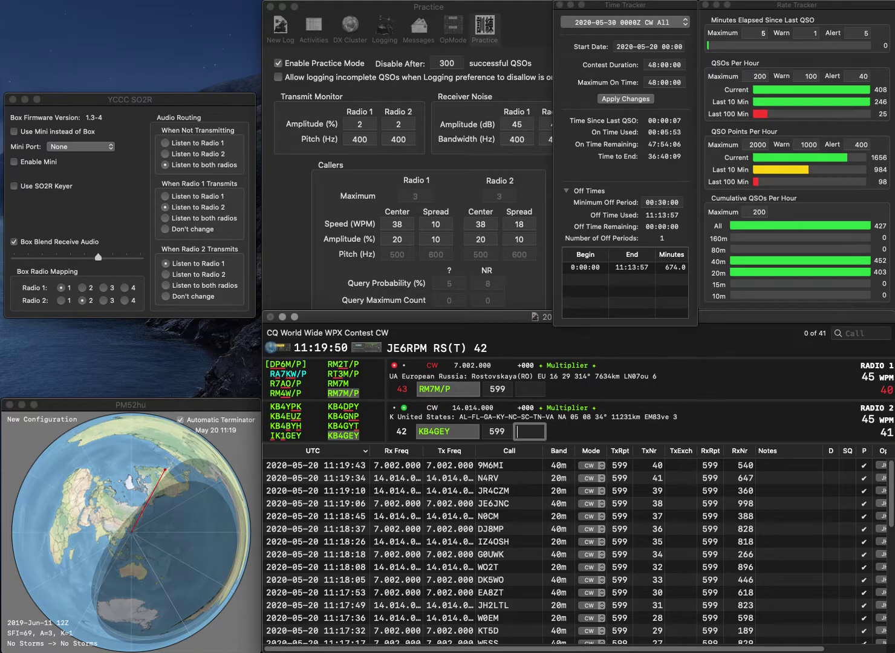
{"action": "type", "text": "570"}
{"action": "key", "text": "Return"}
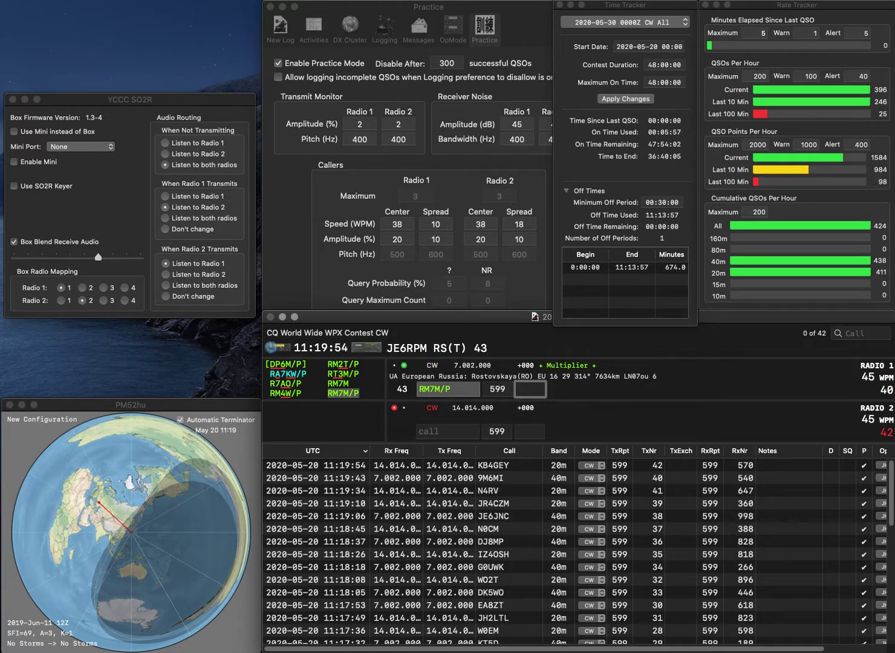
{"action": "type", "text": "58"}
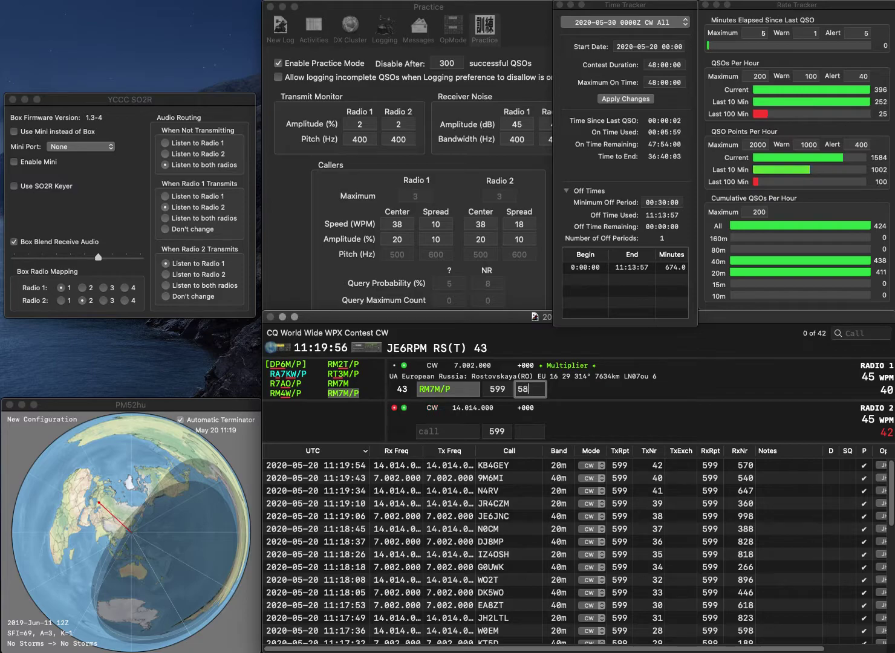
{"action": "type", "text": "1"}
{"action": "key", "text": "Return"}
{"action": "type", "text": "JA7EVH"}
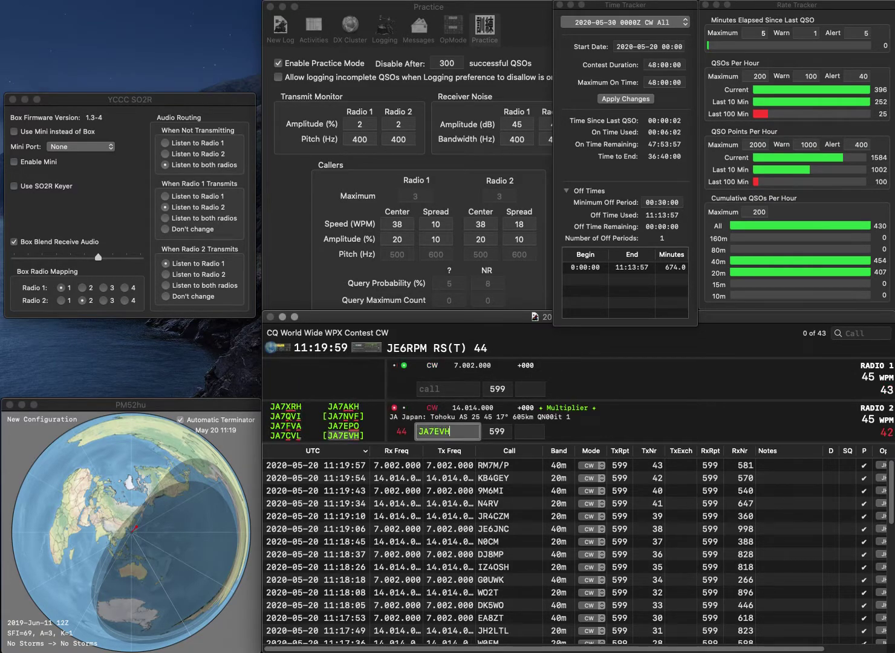
{"action": "key", "text": "Return"}
{"action": "type", "text": "KC3MRT"}
{"action": "key", "text": "Return"}
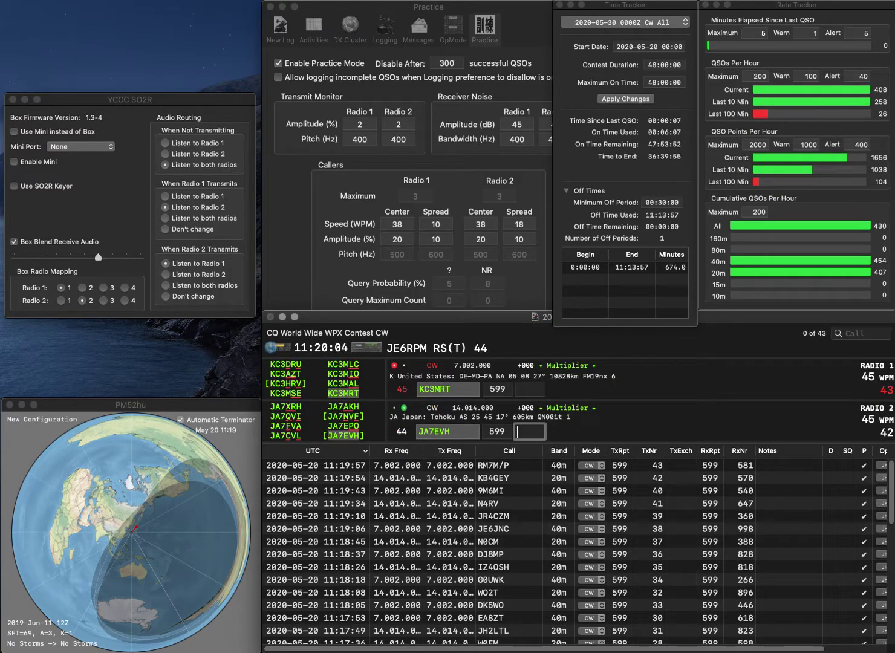
{"action": "type", "text": "607"}
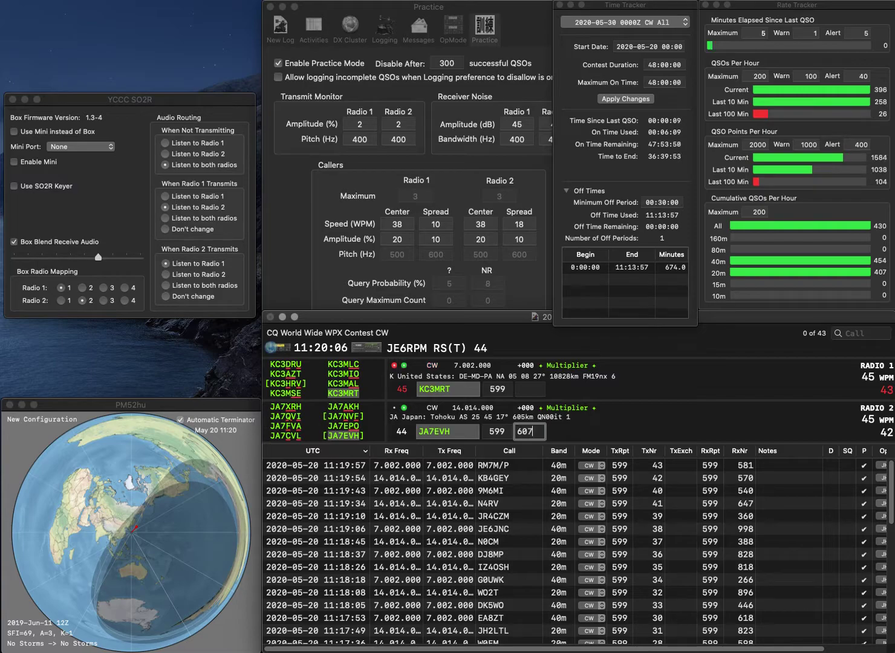
{"action": "key", "text": "Return"}
{"action": "type", "text": "208"}
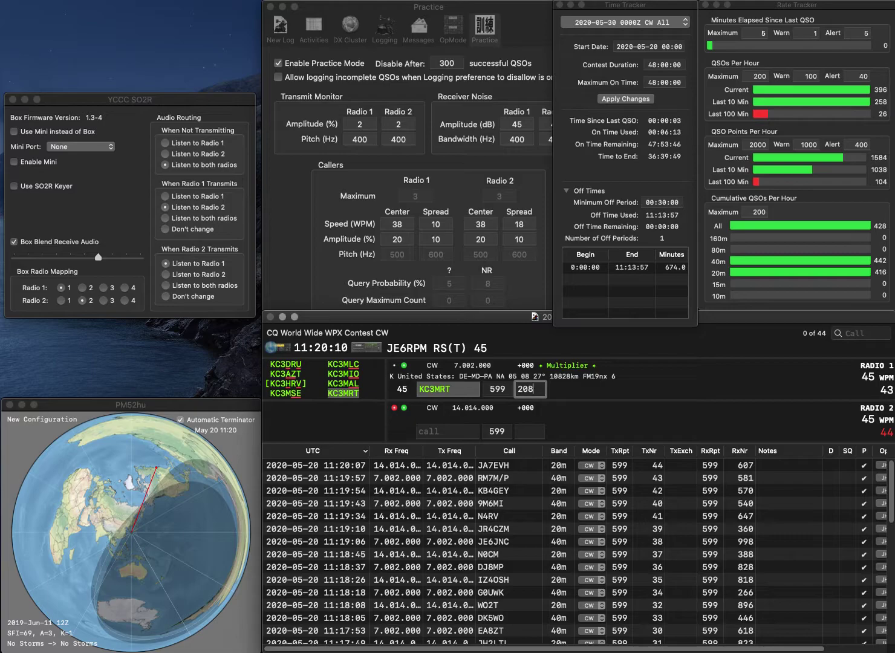
{"action": "key", "text": "Return"}
{"action": "type", "text": "ON6CK"}
{"action": "key", "text": "Return"}
{"action": "type", "text": "K4"}
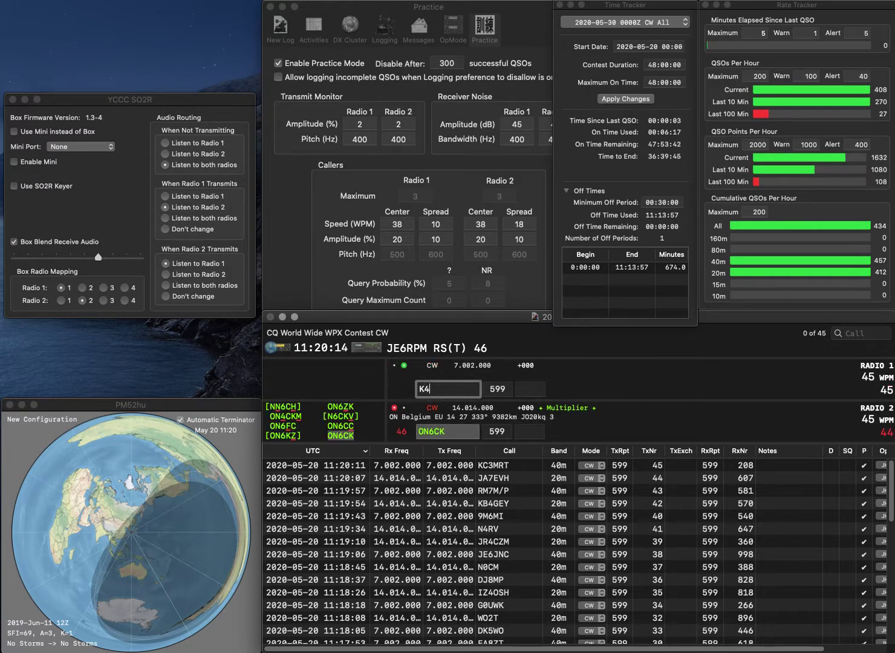
{"action": "type", "text": "GTF"}
{"action": "key", "text": "Return"}
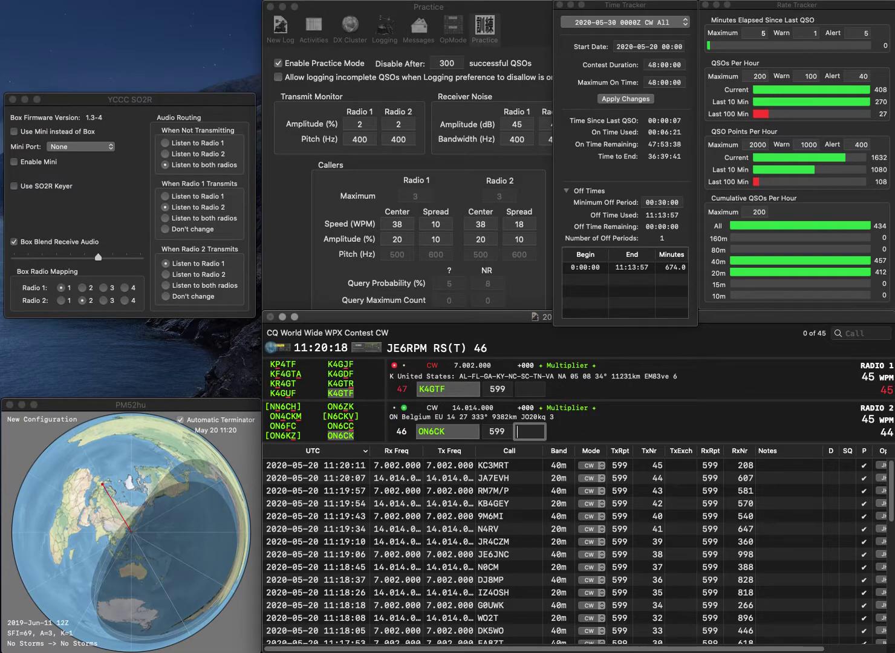
{"action": "type", "text": "494"}
{"action": "key", "text": "Return"}
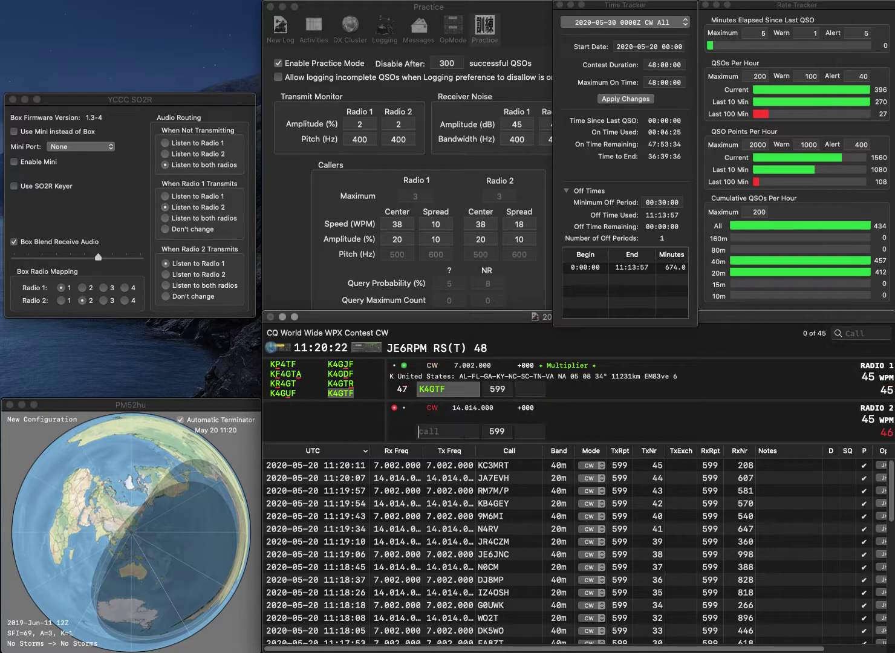
{"action": "type", "text": "809"}
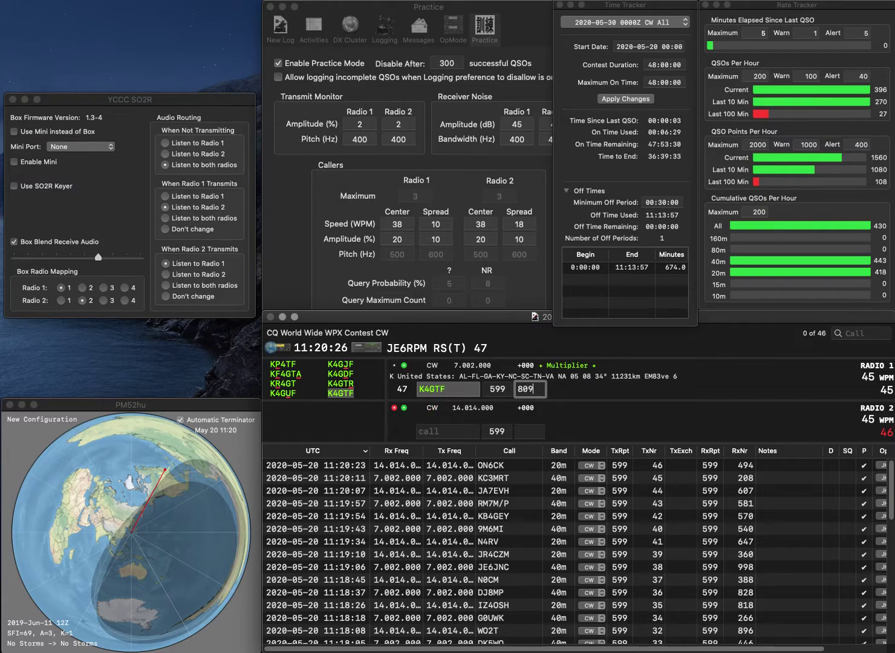
{"action": "key", "text": "Return"}
{"action": "type", "text": "WSH"}
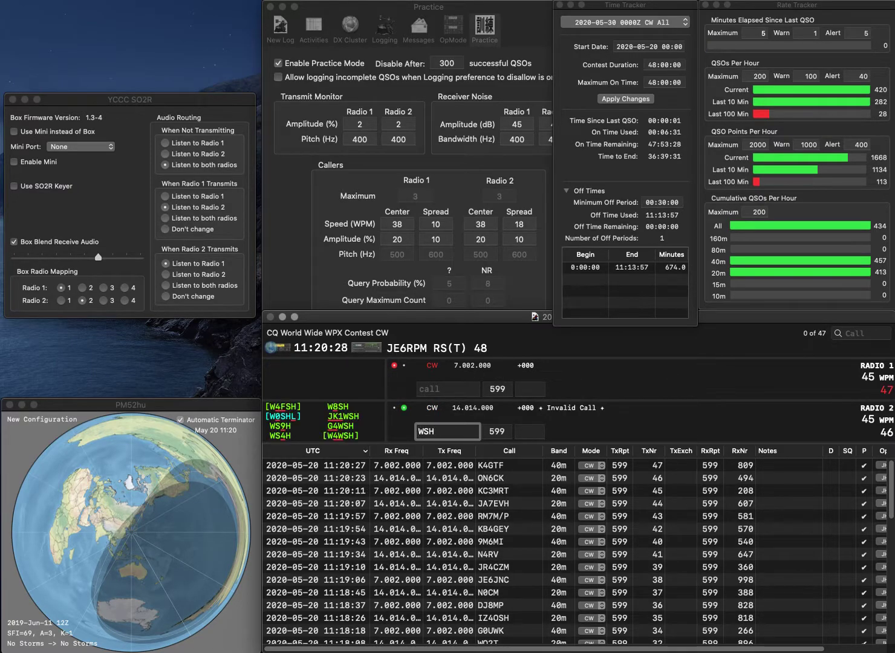
{"action": "type", "text": "G4"}
{"action": "type", "text": "K7CTR"}
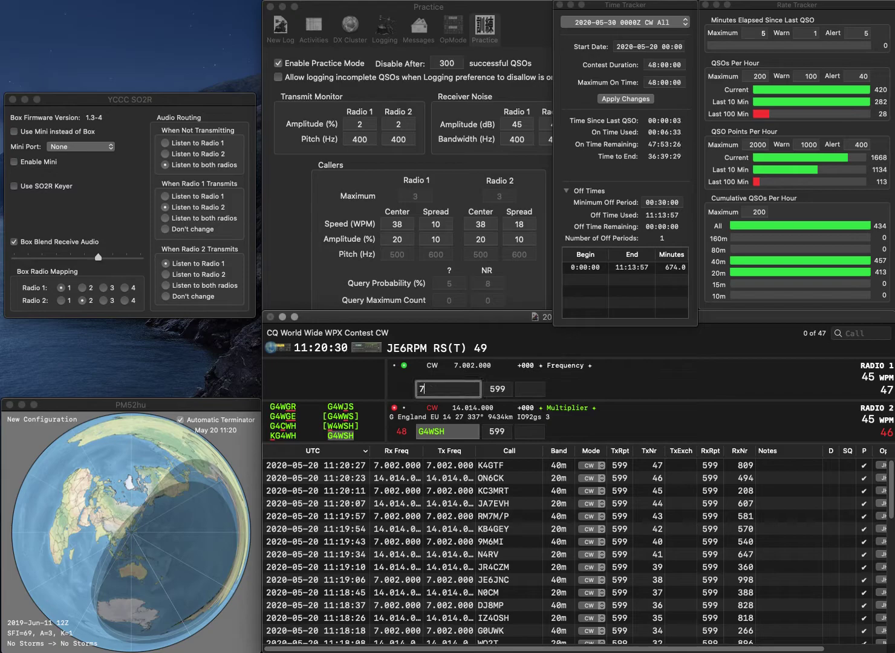
{"action": "key", "text": "Return"}
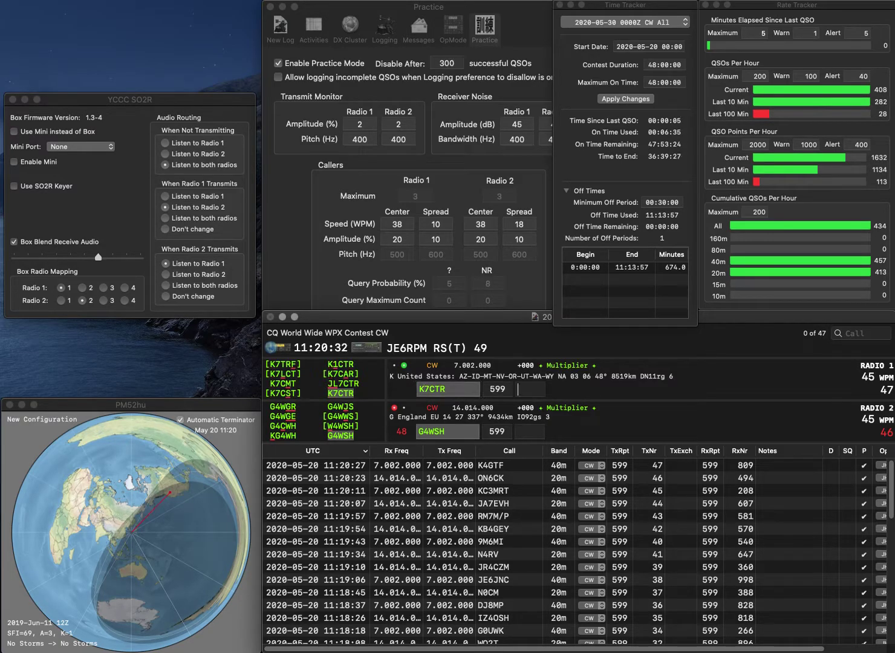
{"action": "left_click", "coordinate": [427, 430]}
{"action": "key", "text": "Tab"}
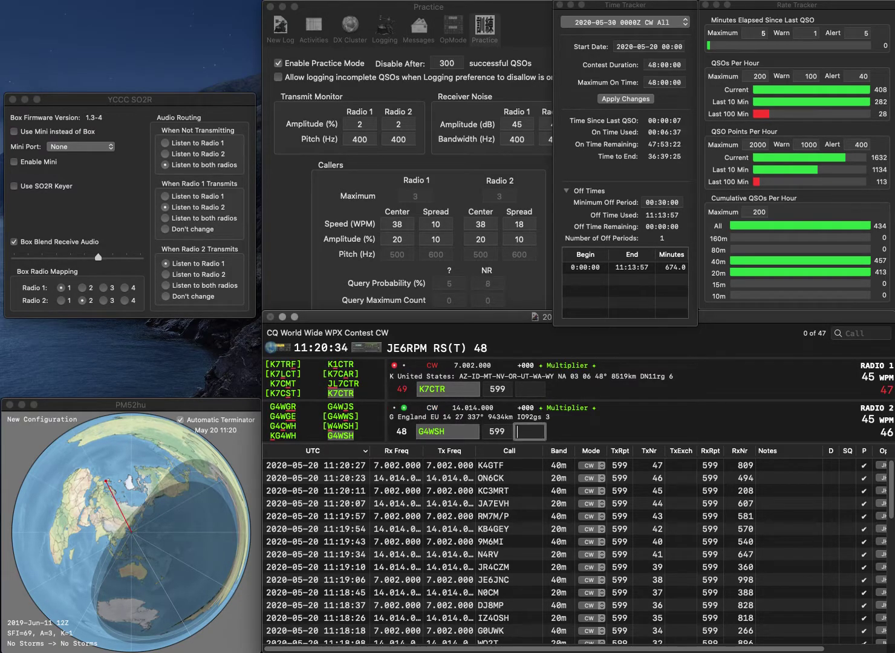
{"action": "type", "text": "502"}
{"action": "key", "text": "Return"}
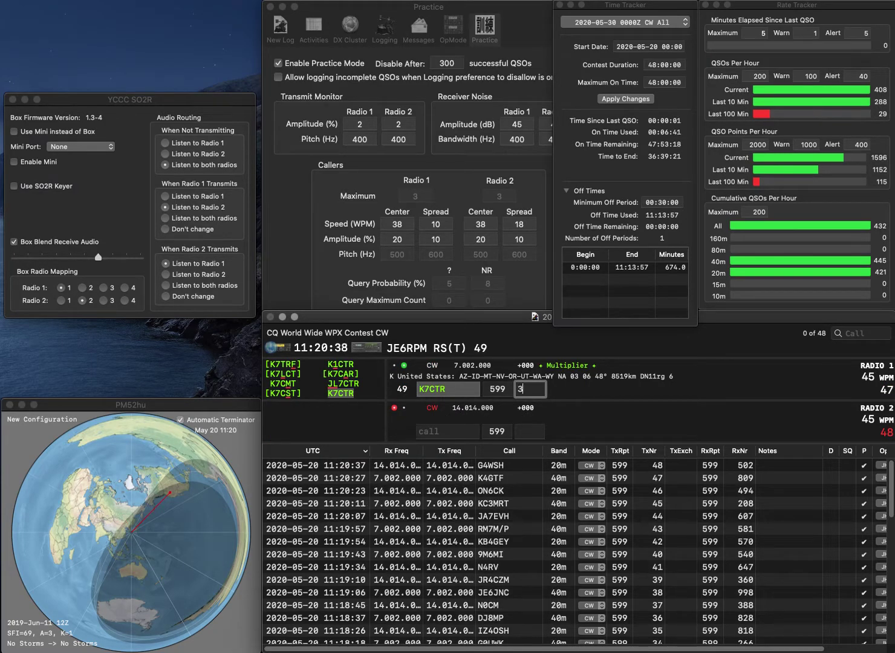
{"action": "type", "text": "306"}
{"action": "key", "text": "Return"}
{"action": "type", "text": "F8NUH"}
{"action": "key", "text": "Return"}
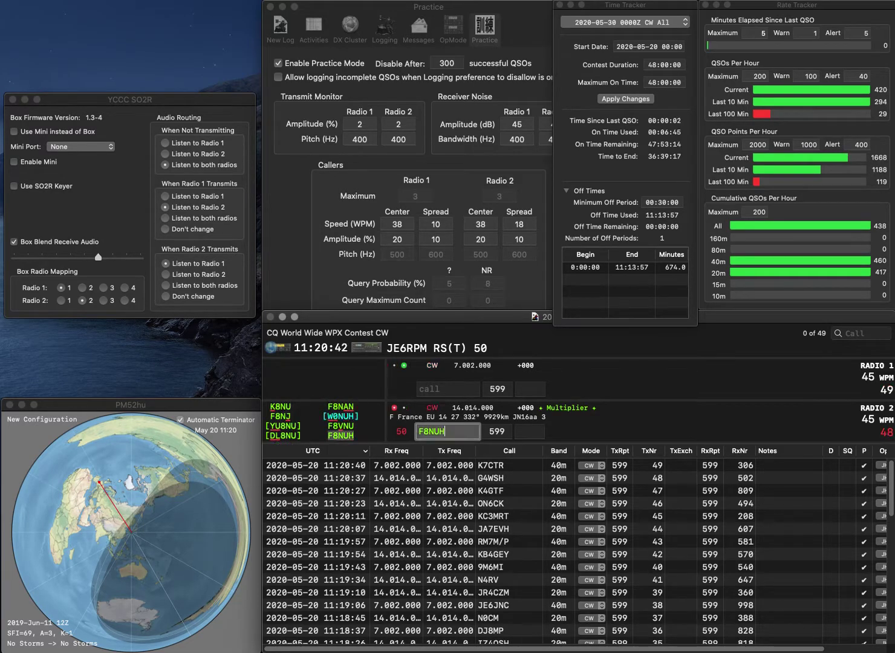
{"action": "type", "text": "WB9"}
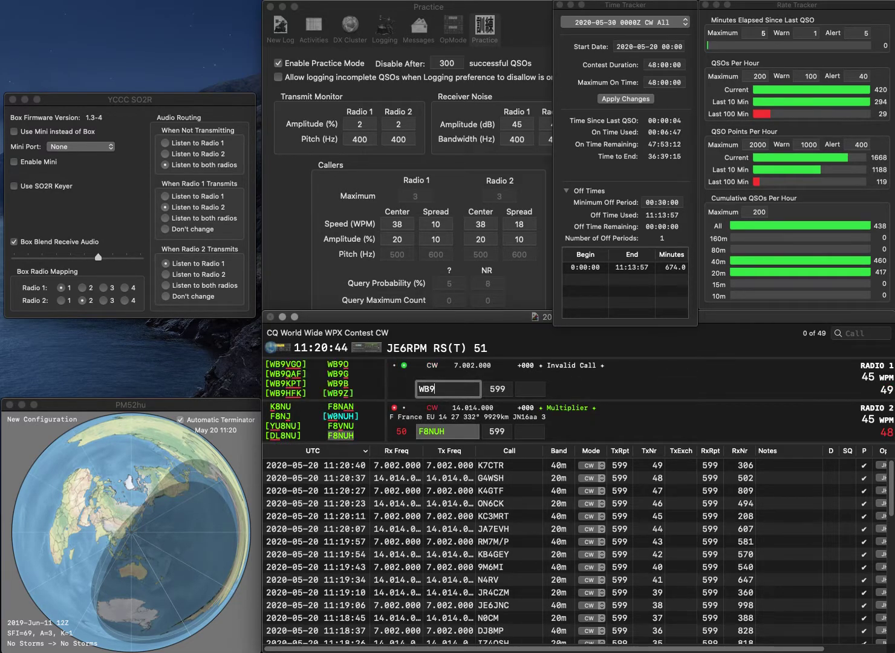
{"action": "type", "text": "ONU"}
{"action": "key", "text": "Return"}
{"action": "type", "text": "239"}
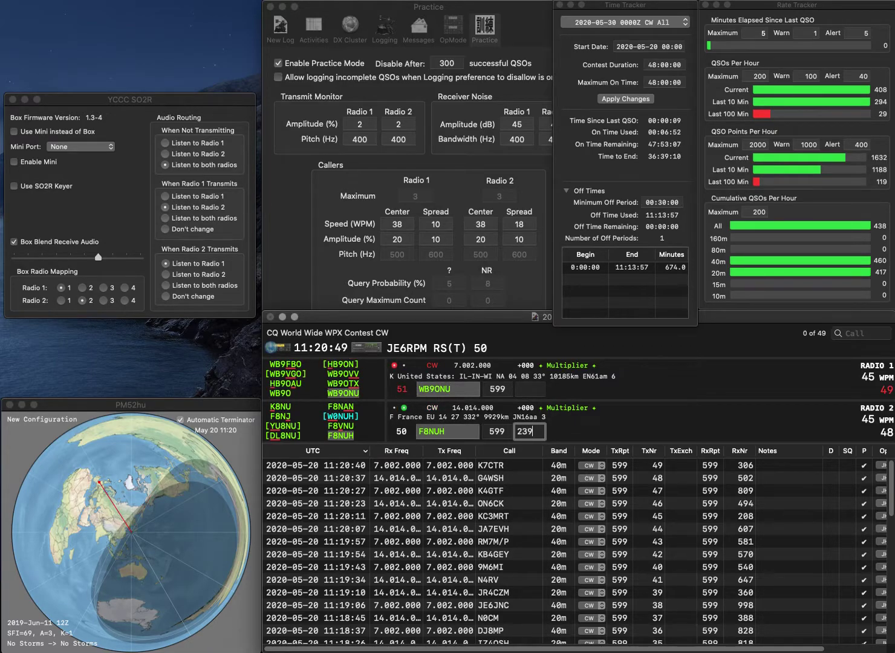
{"action": "key", "text": "Return"}
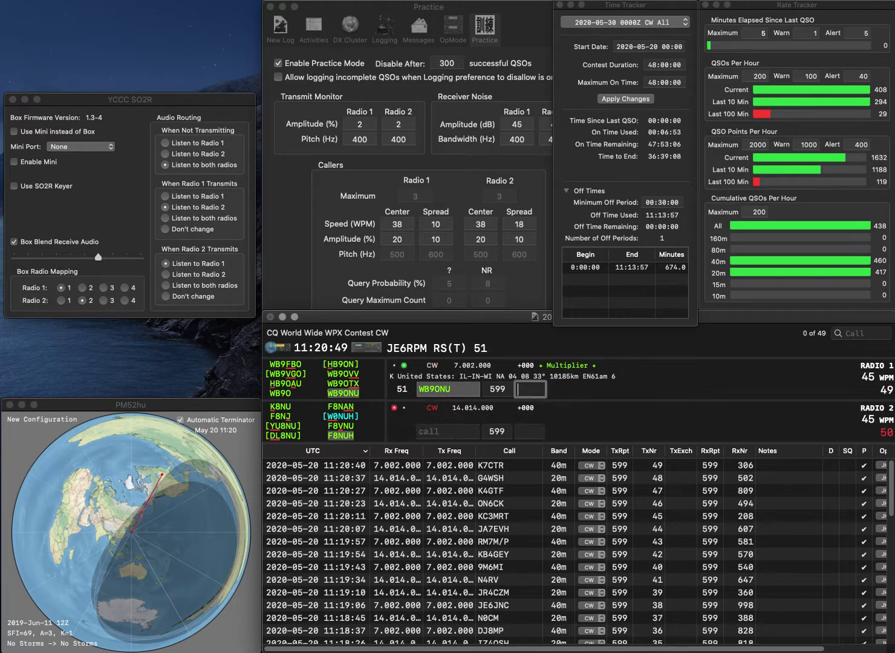
{"action": "type", "text": "568"}
{"action": "key", "text": "Return"}
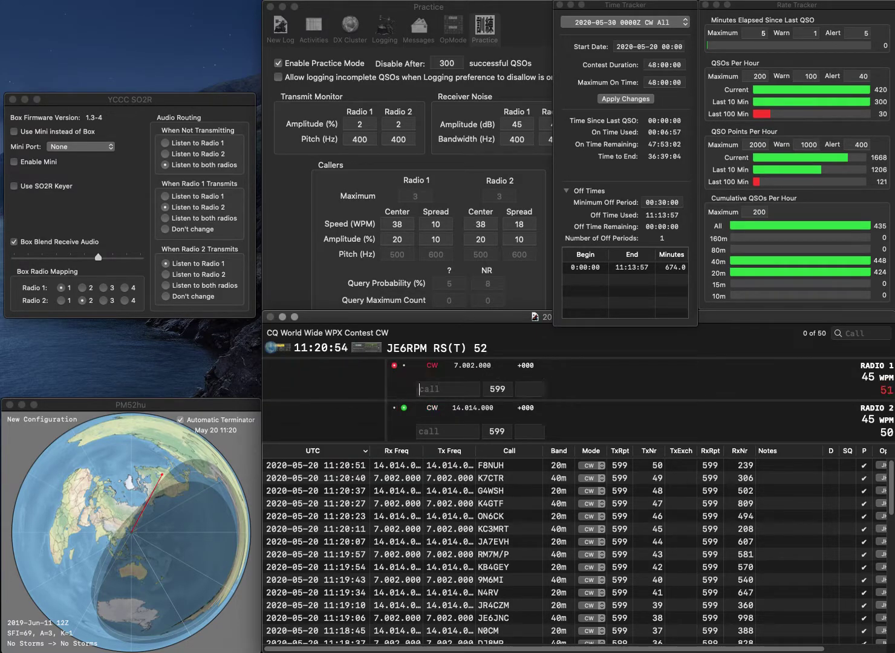
- Answer the partial call 8MM on Radio 2 and N5YA on Radio 1, completing the Radio 2 call sign as OM8MM
{"action": "type", "text": "8MM"}
{"action": "key", "text": "Return"}
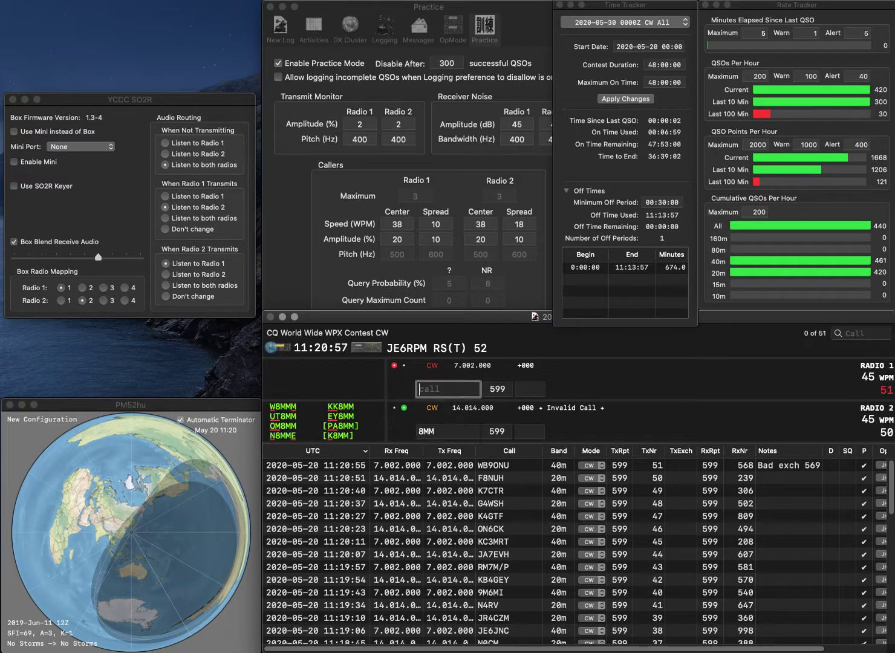
{"action": "type", "text": "N5YA"}
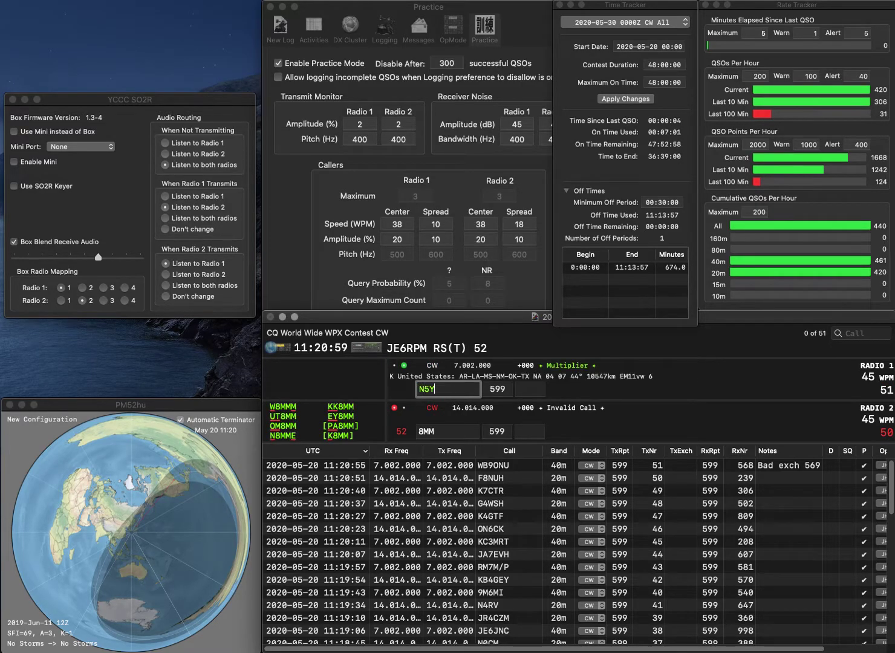
{"action": "key", "text": "Return"}
{"action": "type", "text": "OM"}
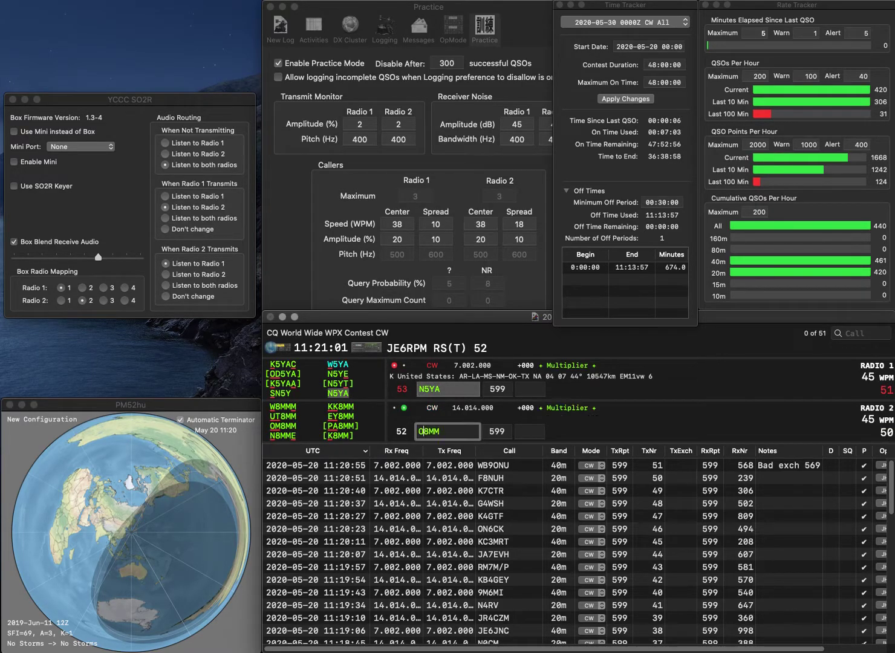
{"action": "key", "text": "Return"}
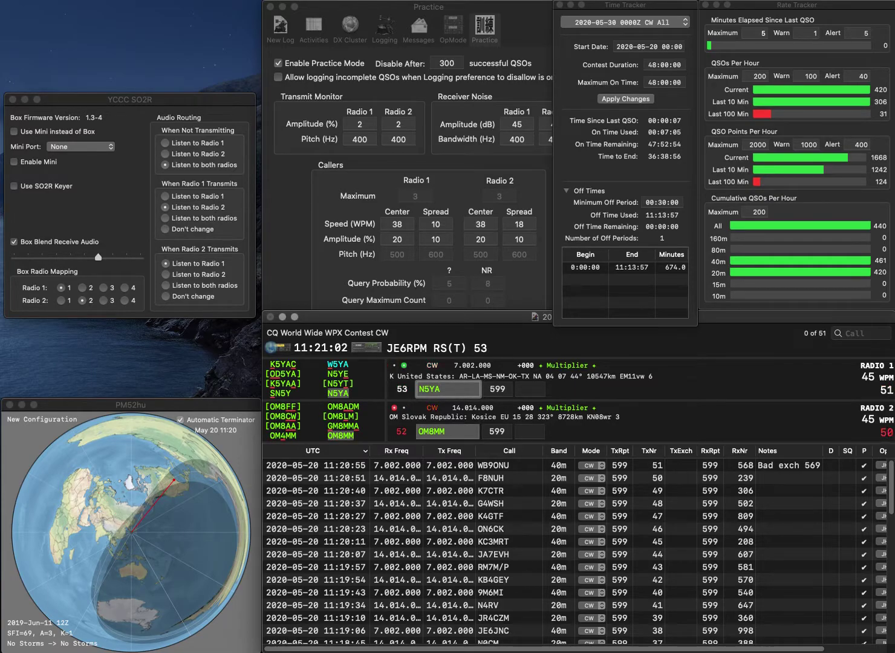
- Log N5YA on Radio 1 with received number 35 and OM8MM on Radio 2 with 638
{"action": "key", "text": "space"}
{"action": "type", "text": "35"}
{"action": "key", "text": "Return"}
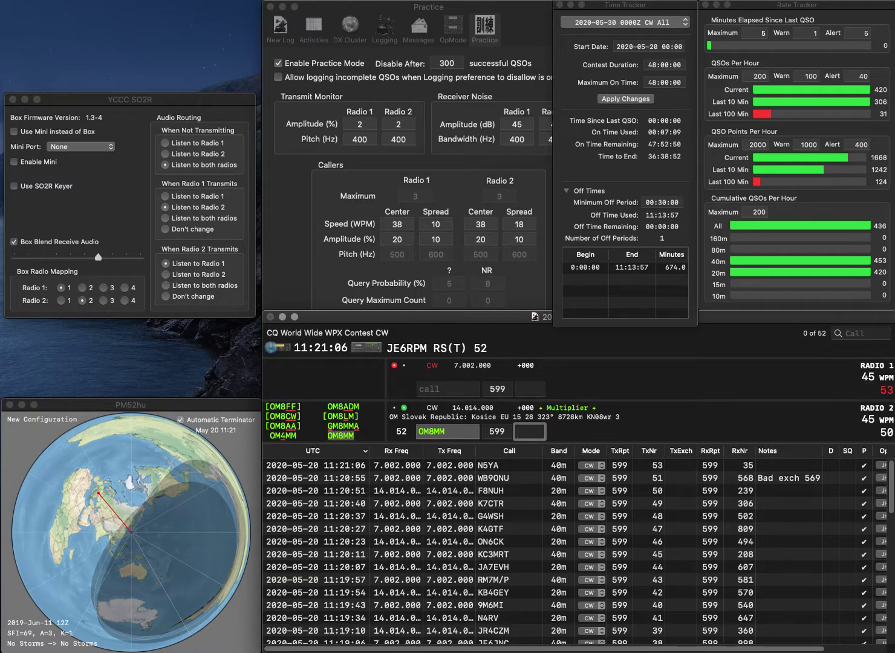
{"action": "type", "text": "638"}
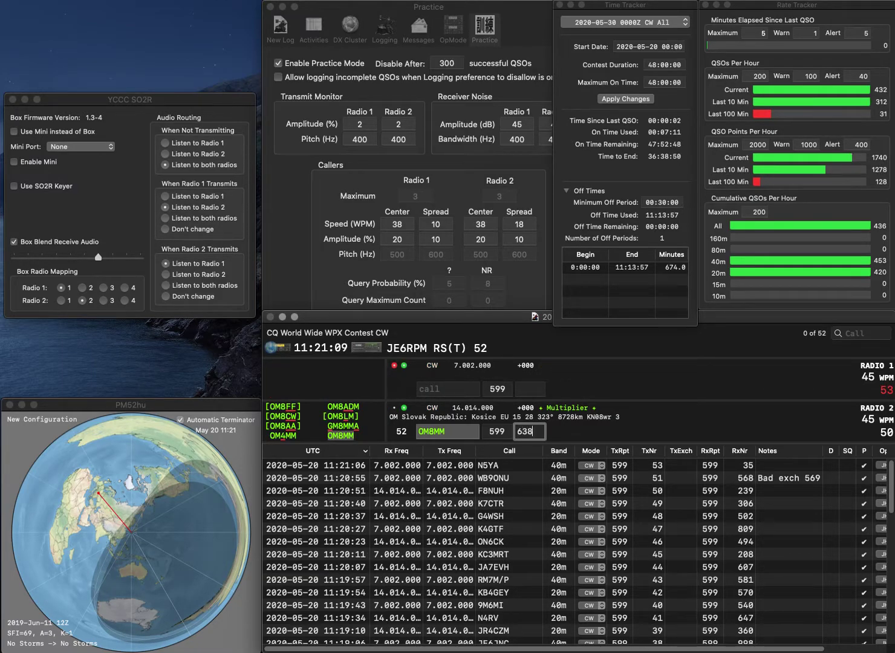
{"action": "key", "text": "Return"}
{"action": "type", "text": "AA4JQ"}
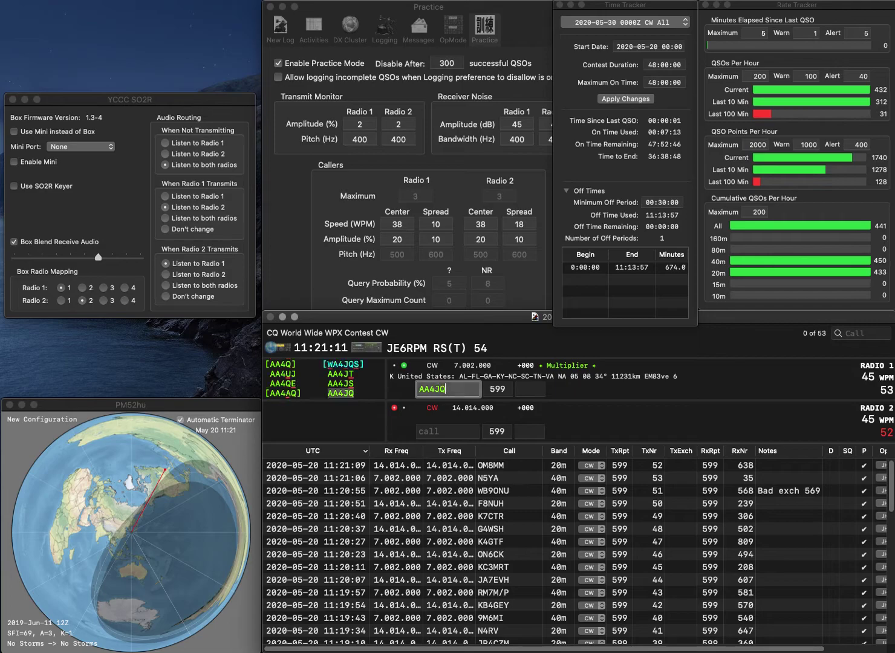
{"action": "key", "text": "Return"}
{"action": "type", "text": "EA"}
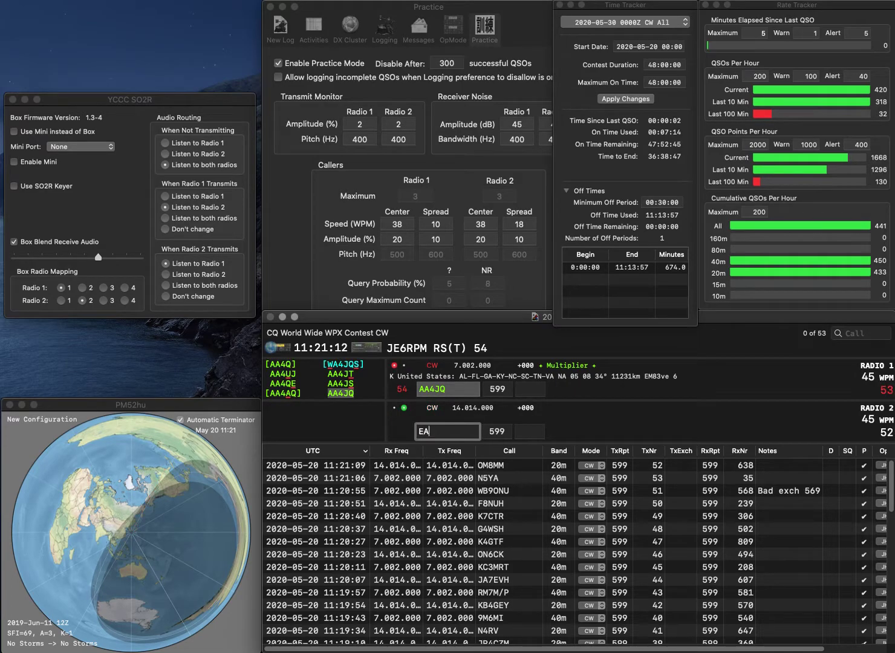
{"action": "type", "text": "5D"}
{"action": "key", "text": "Return"}
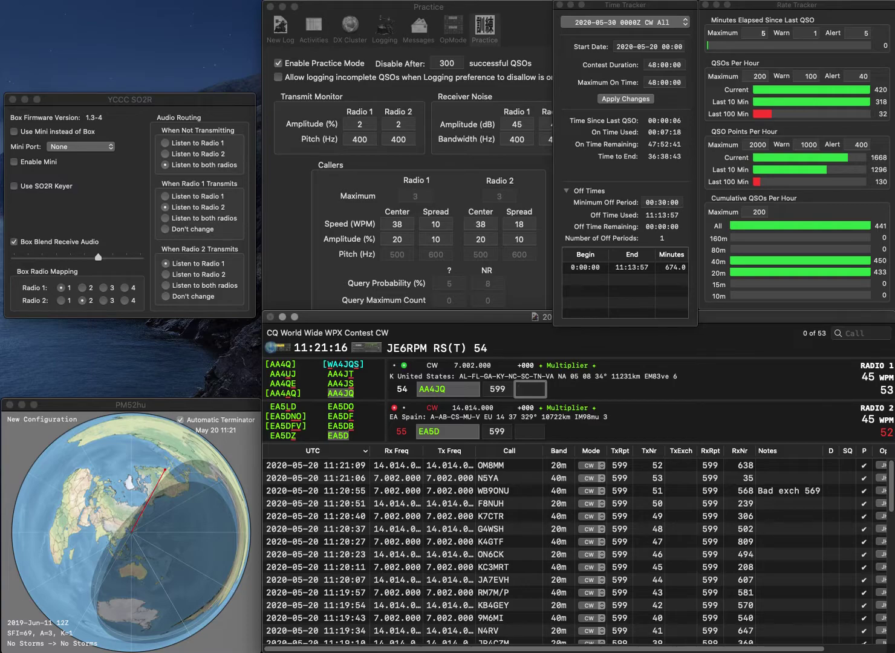
{"action": "type", "text": "450"}
{"action": "key", "text": "Return"}
{"action": "type", "text": "400"}
{"action": "key", "text": "Return"}
- Enter VE3ISO on Radio 1 and send the exchange
{"action": "type", "text": "VE3ISO"}
{"action": "key", "text": "Return"}
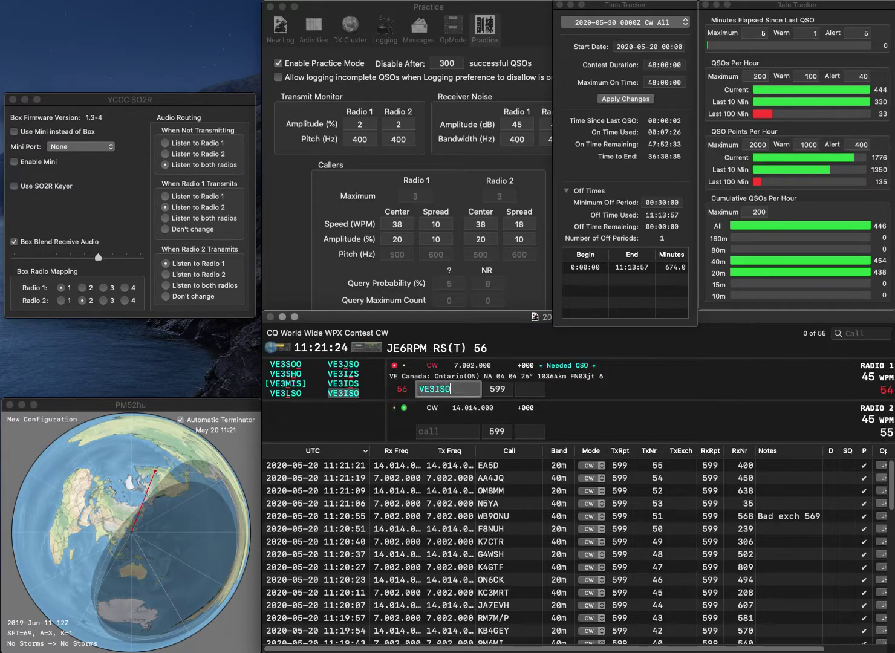
- Enter K5RPD on Radio 2 and send the exchange
{"action": "type", "text": "RPD"}
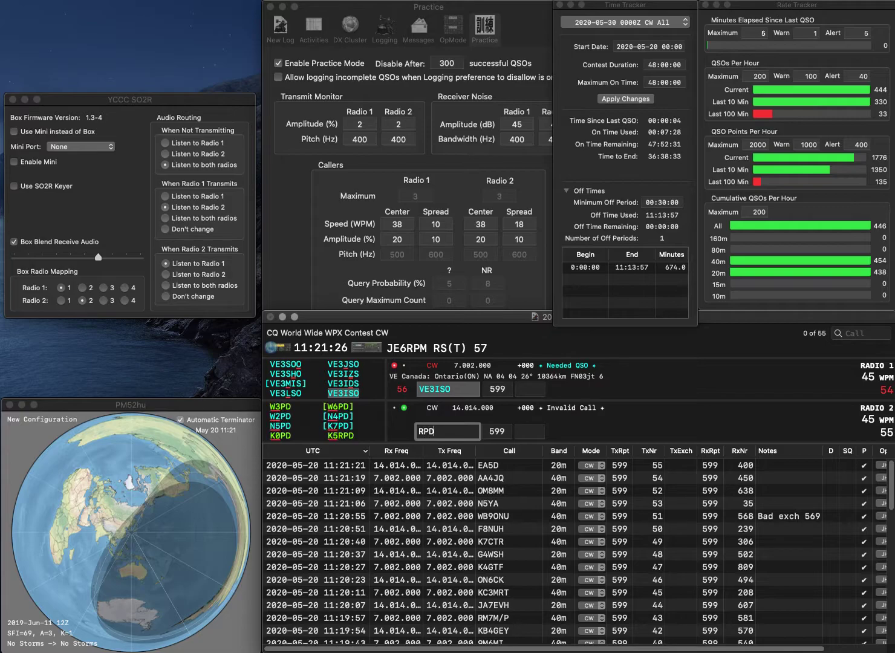
{"action": "key", "text": "Left"}
{"action": "key", "text": "Left"}
{"action": "key", "text": "Left"}
{"action": "type", "text": "K5"}
{"action": "key", "text": "Return"}
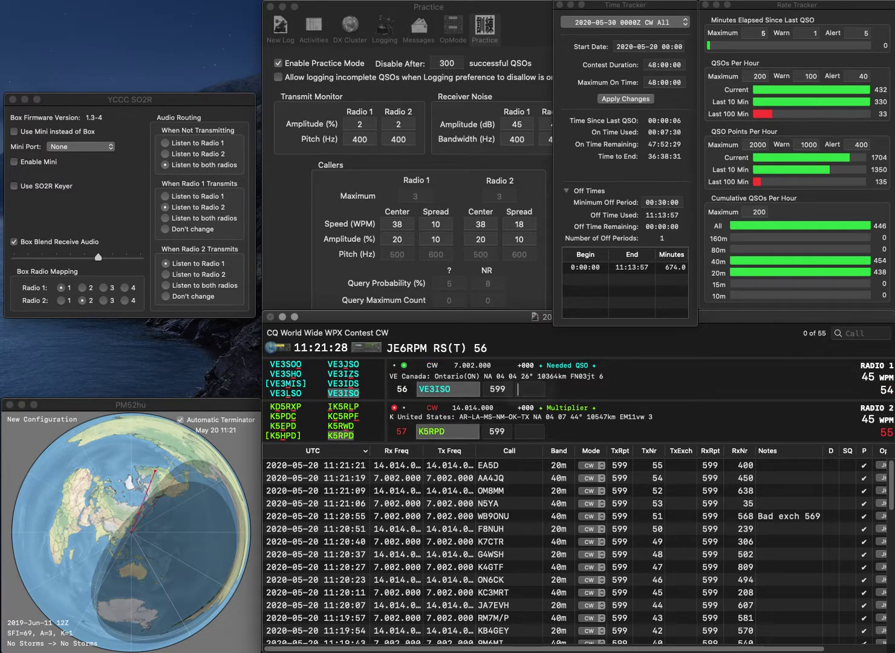
{"action": "type", "text": "891"}
{"action": "key", "text": "Return"}
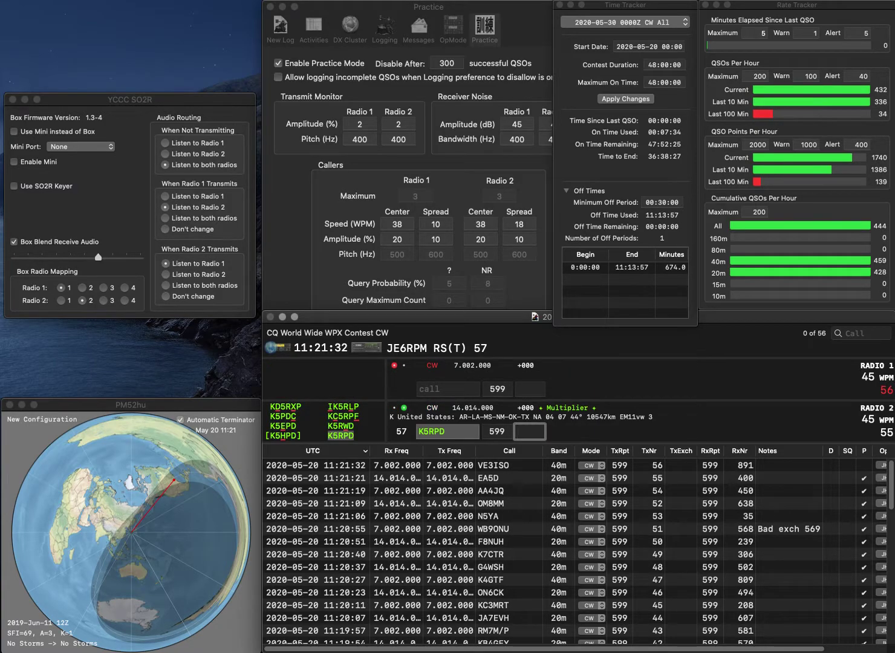
{"action": "key", "text": "Return"}
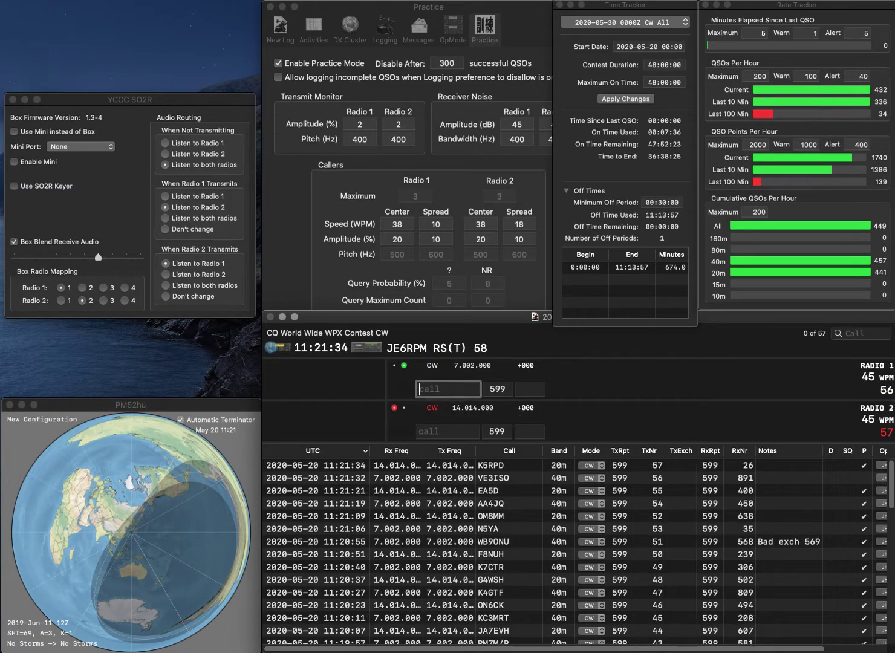
{"action": "type", "text": "F5DRD"}
{"action": "key", "text": "Return"}
{"action": "type", "text": "N4AMI"}
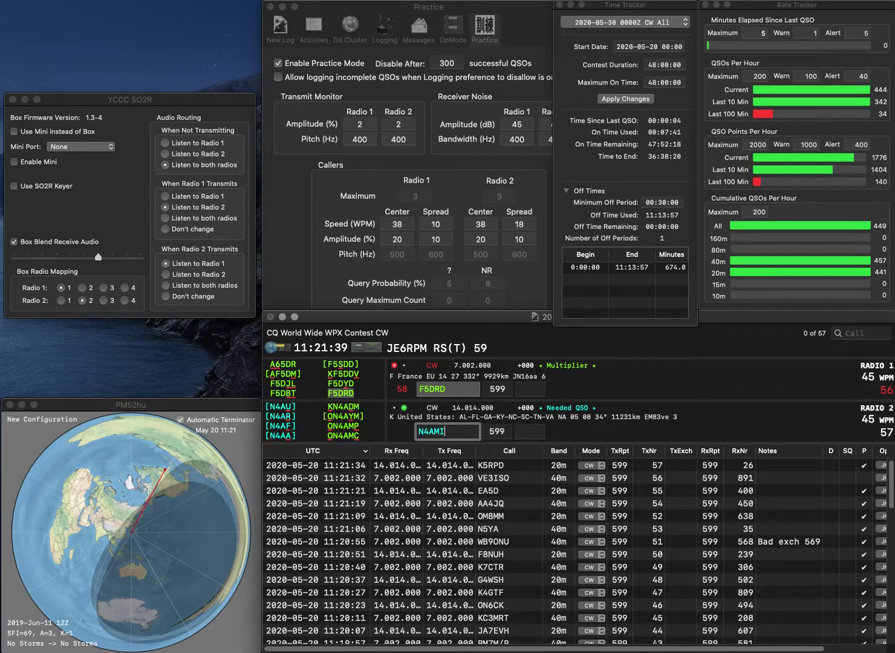
{"action": "key", "text": "Return"}
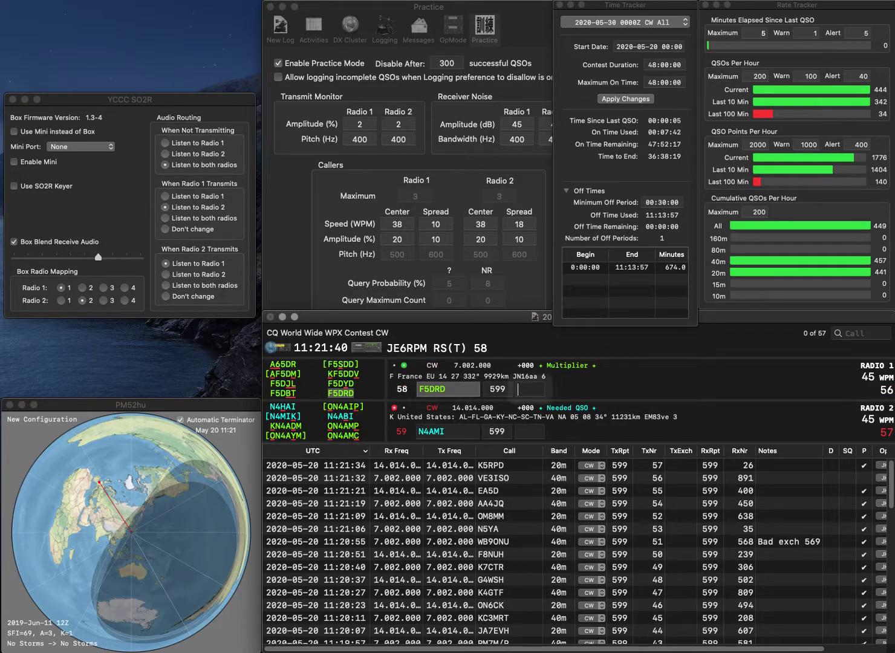
- Log F5DRD on Radio 1 with received number 481 and correct the Radio 2 call to DL3AMI
{"action": "type", "text": "481"}
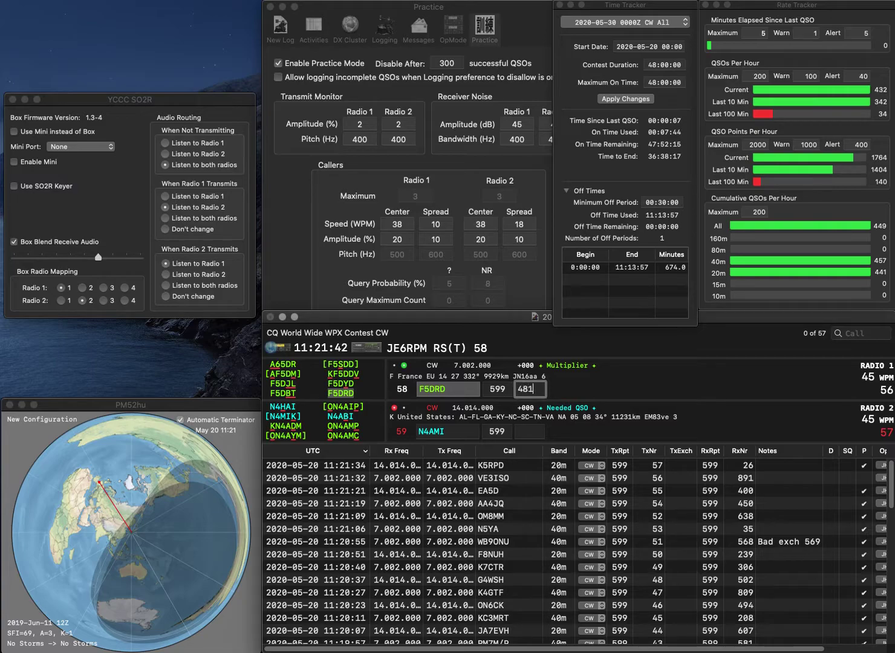
{"action": "key", "text": "Return"}
{"action": "key", "text": "Delete"}
{"action": "type", "text": "LD"}
{"action": "key", "text": "BackSpace"}
{"action": "key", "text": "BackSpace"}
{"action": "type", "text": "DL"}
{"action": "key", "text": "Delete"}
{"action": "type", "text": "3"}
{"action": "key", "text": "grave"}
- Enter N9WFT on Radio 1 and send the exchange
{"action": "type", "text": "9AFT"}
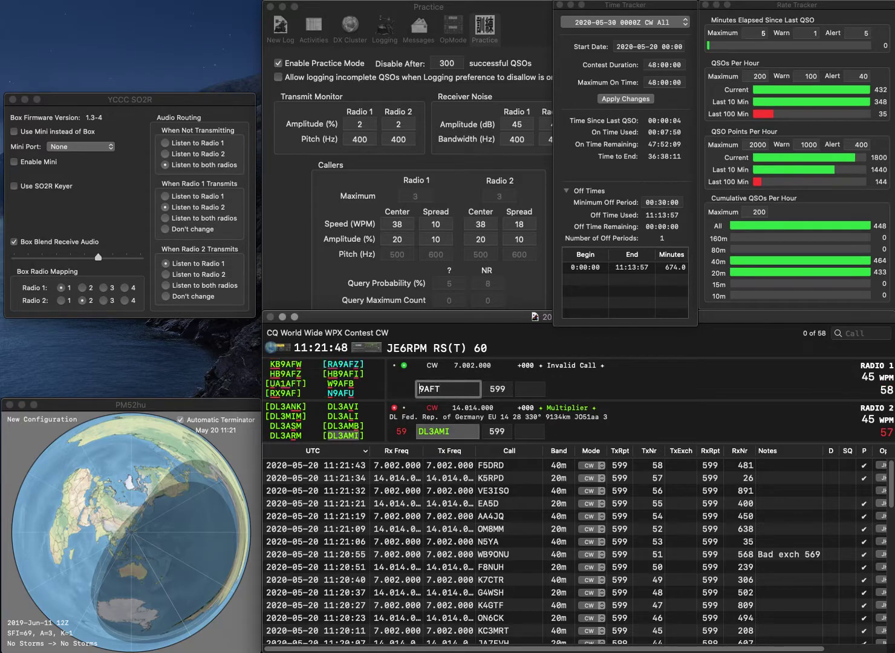
{"action": "type", "text": "N"}
{"action": "key", "text": "Right"}
{"action": "key", "text": "Delete"}
{"action": "type", "text": "W"}
{"action": "key", "text": "Return"}
{"action": "type", "text": "7"}
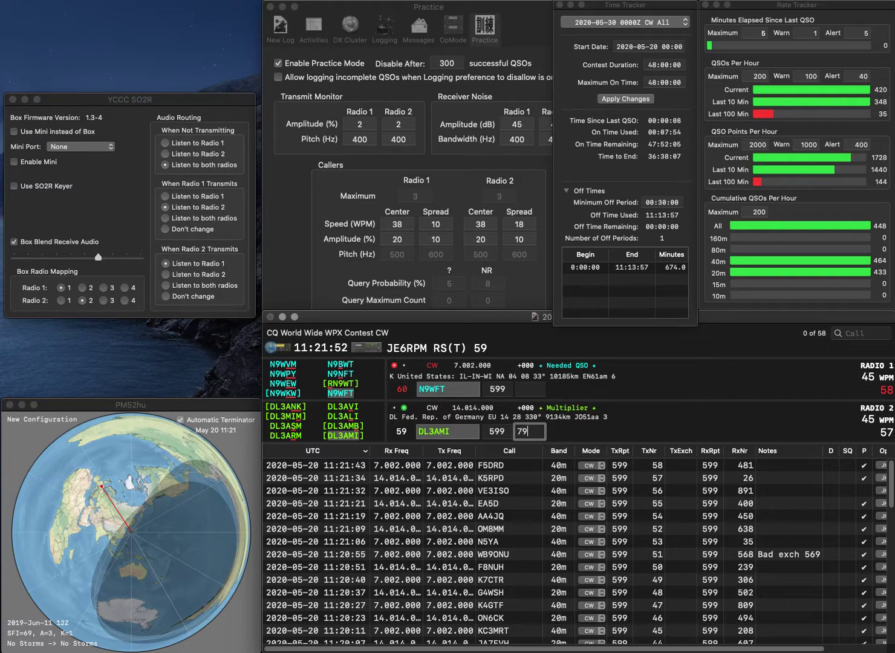
{"action": "key", "text": "Return"}
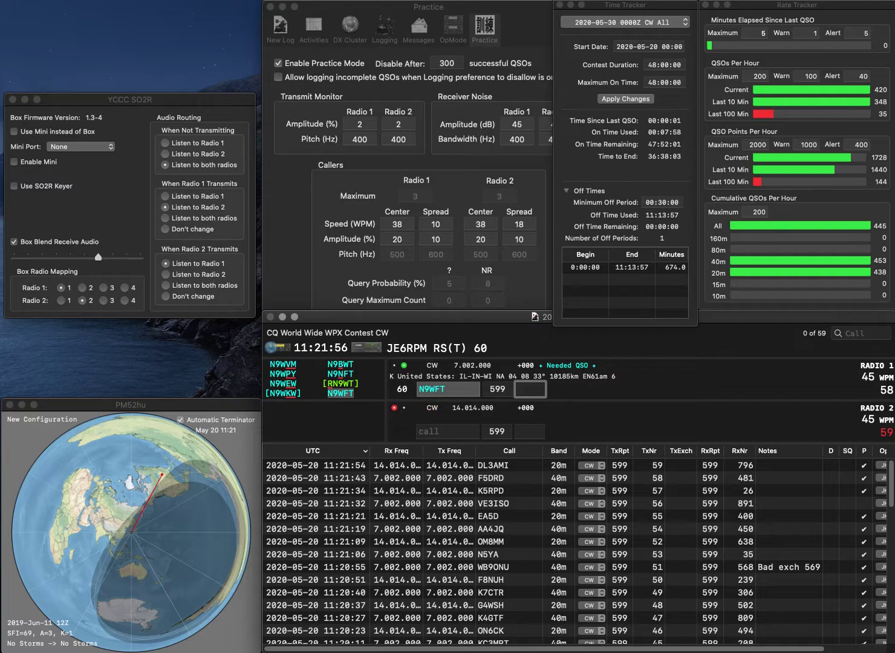
{"action": "type", "text": "387"}
{"action": "key", "text": "Return"}
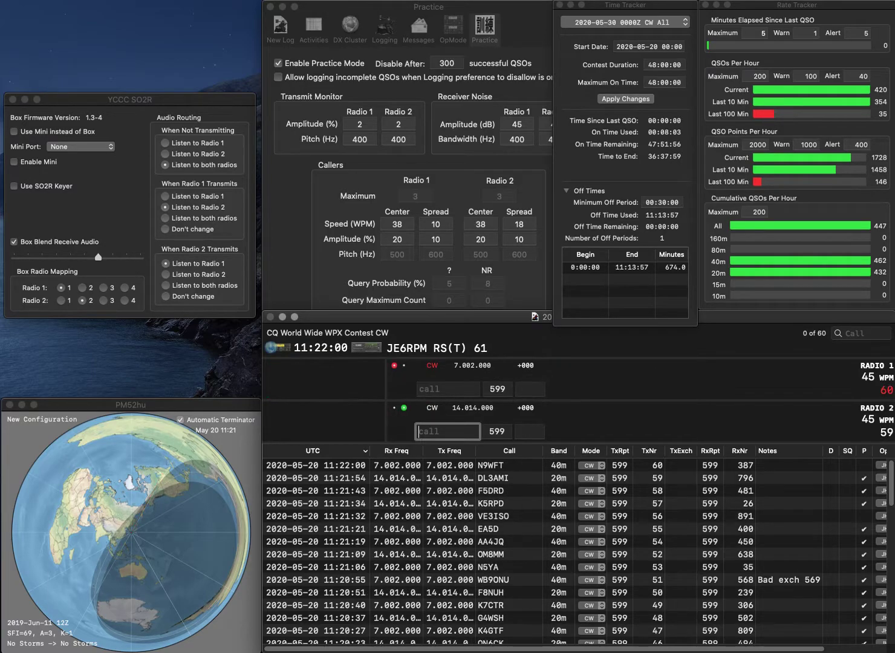
{"action": "type", "text": "KG7OUF"}
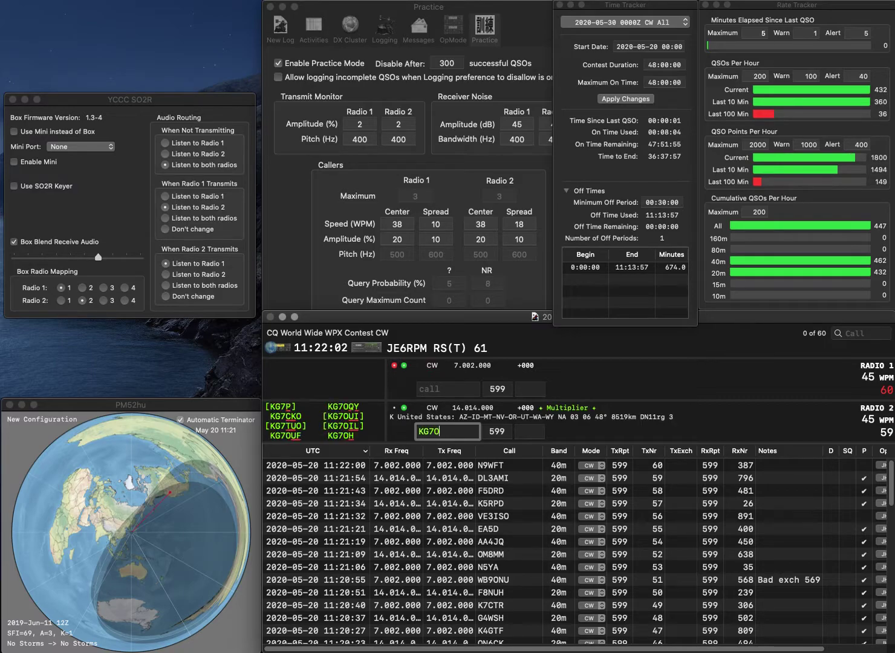
{"action": "key", "text": "Return"}
{"action": "type", "text": "V"}
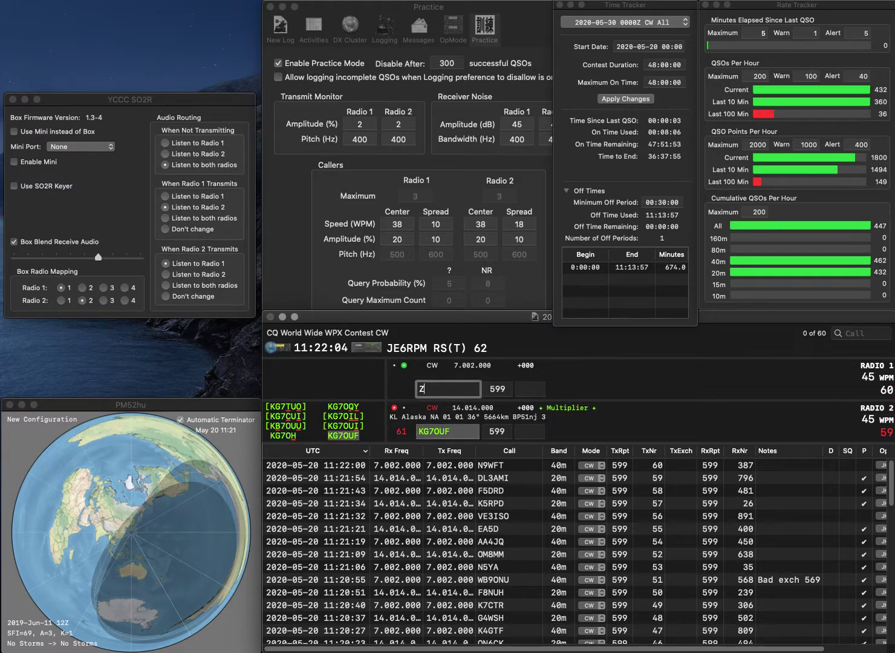
{"action": "key", "text": "BackSpace"}
{"action": "type", "text": "U87M"}
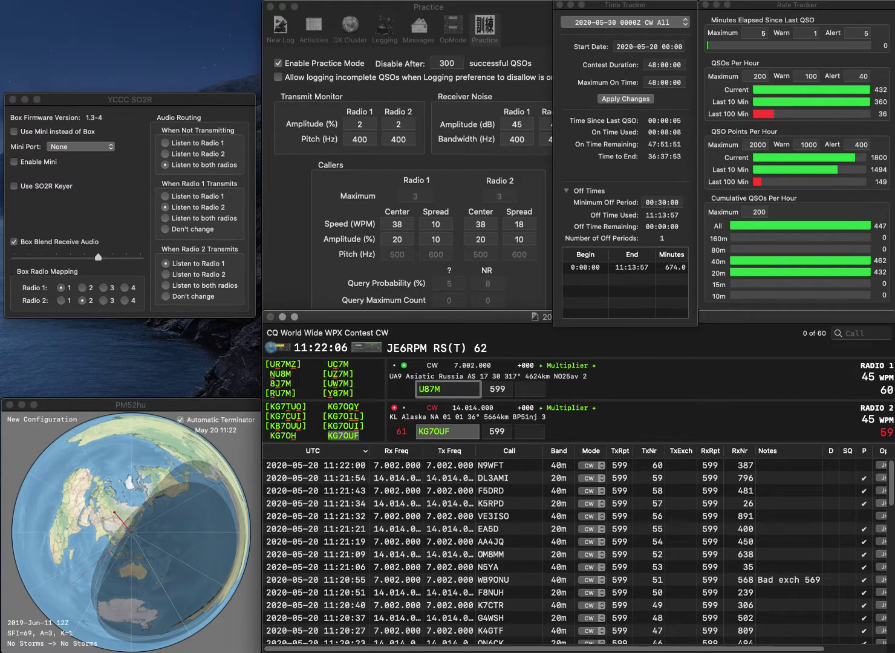
{"action": "key", "text": "BackSpace"}
{"action": "key", "text": "BackSpace"}
{"action": "key", "text": "BackSpace"}
{"action": "type", "text": "Z7M"}
{"action": "key", "text": "Return"}
{"action": "key", "text": "Tab"}
{"action": "type", "text": "8"}
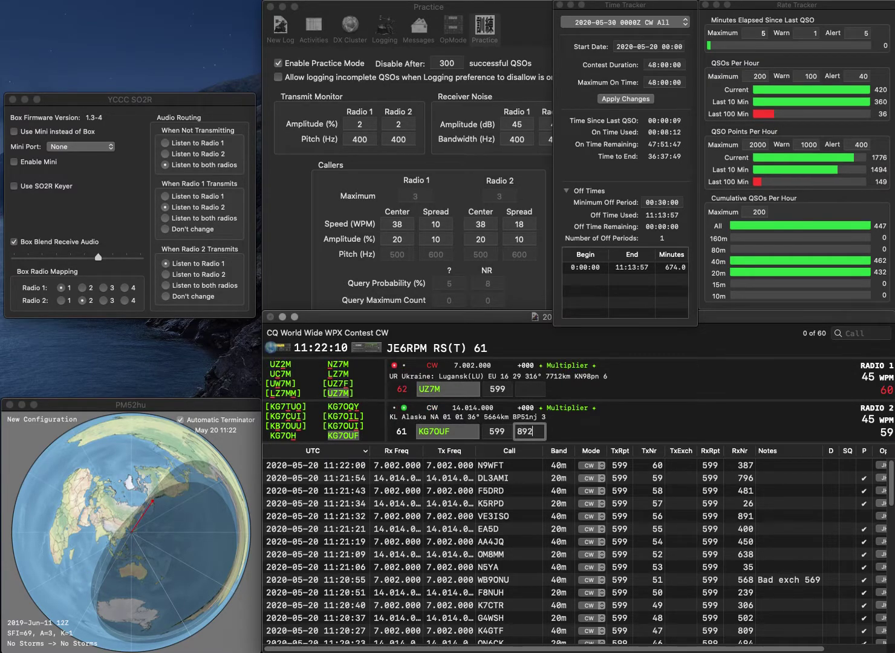
{"action": "key", "text": "Return"}
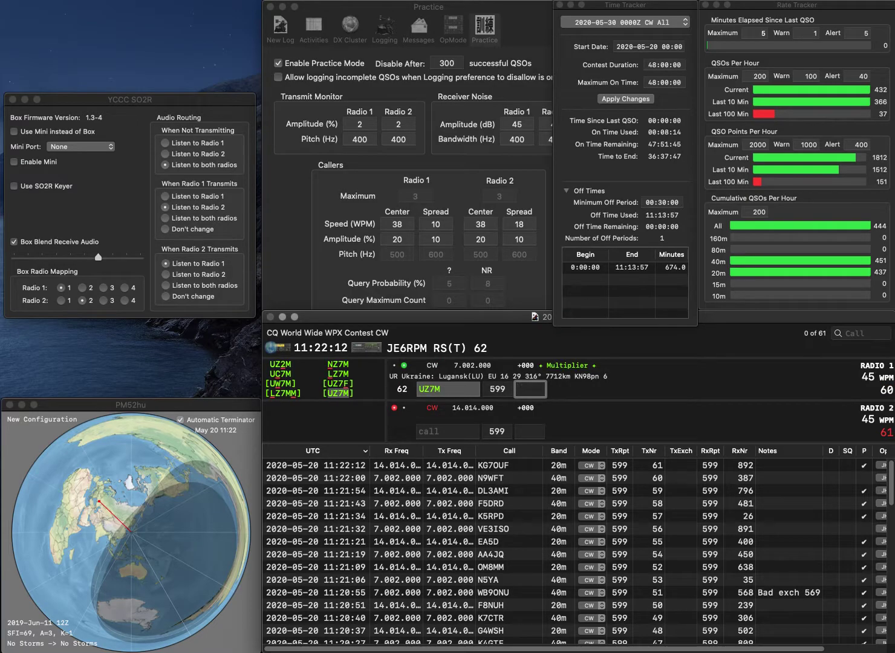
{"action": "type", "text": "280"}
{"action": "key", "text": "Return"}
{"action": "type", "text": "TT"}
{"action": "type", "text": "KN4JTC"}
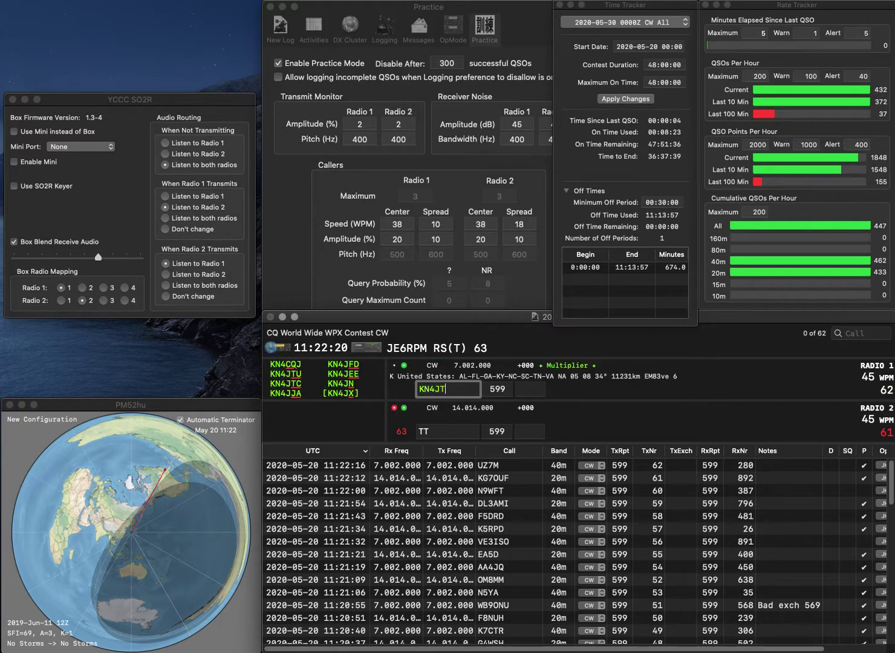
{"action": "key", "text": "Return"}
{"action": "type", "text": "K3M"}
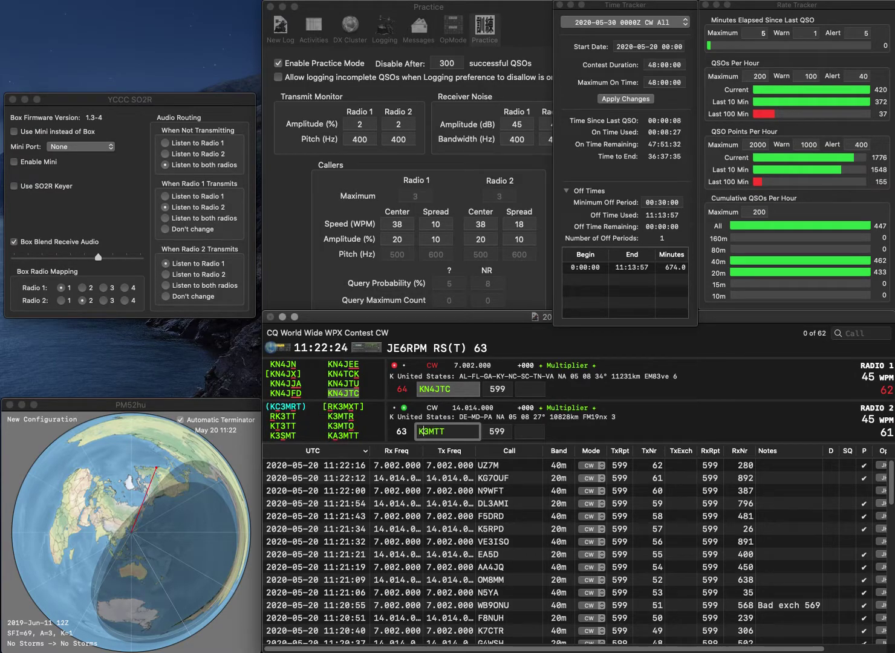
{"action": "type", "text": "A"}
{"action": "key", "text": "Return"}
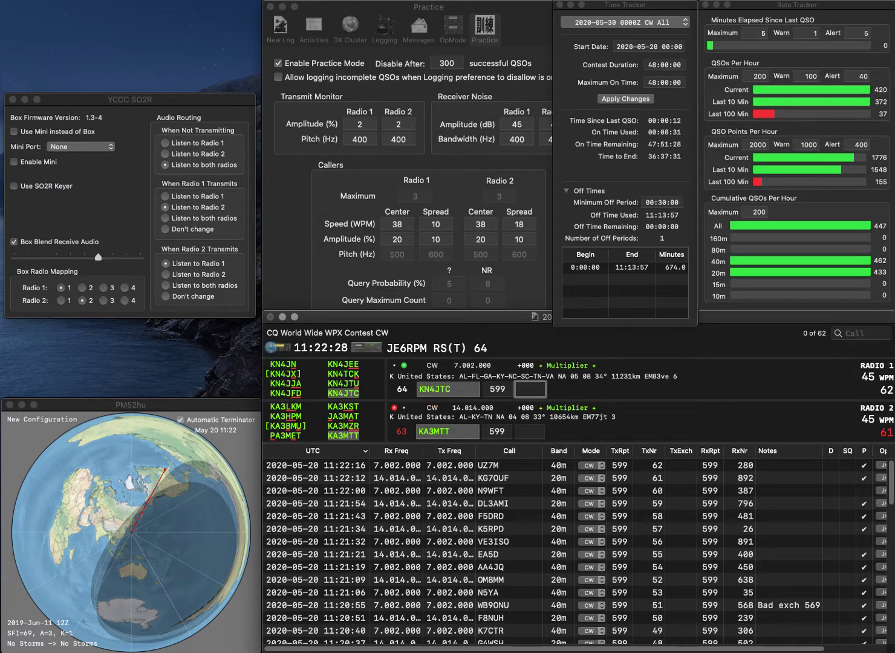
{"action": "type", "text": "874"}
{"action": "key", "text": "Return"}
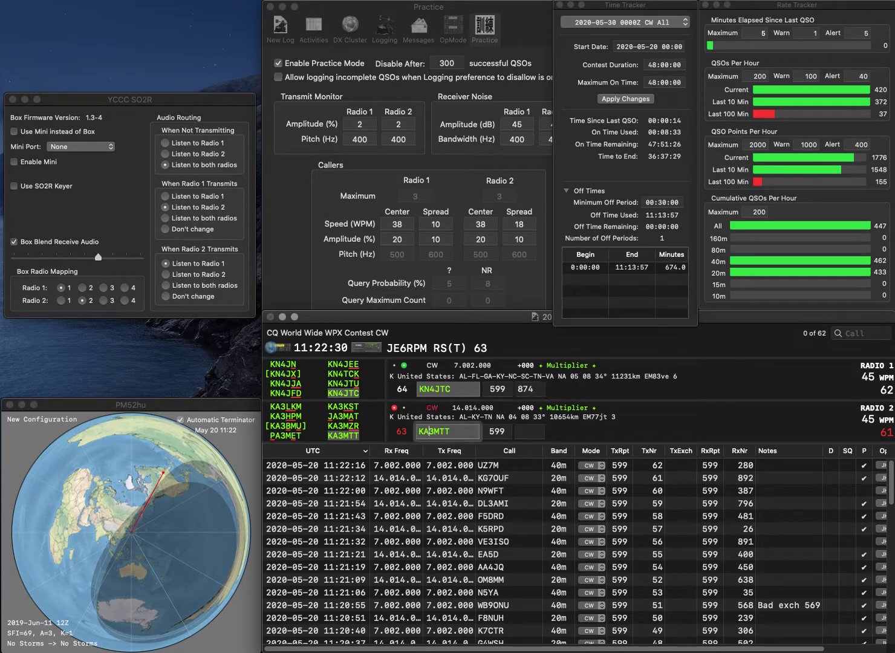
{"action": "key", "text": "space"}
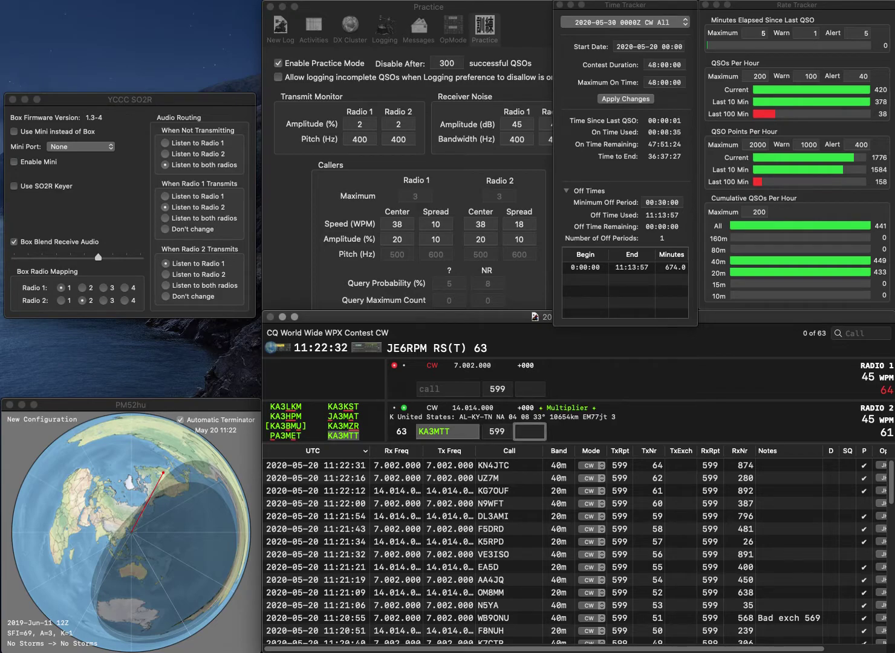
{"action": "type", "text": "968"}
{"action": "key", "text": "Return"}
{"action": "type", "text": "3MR"}
{"action": "key", "text": "Return"}
{"action": "type", "text": "K"}
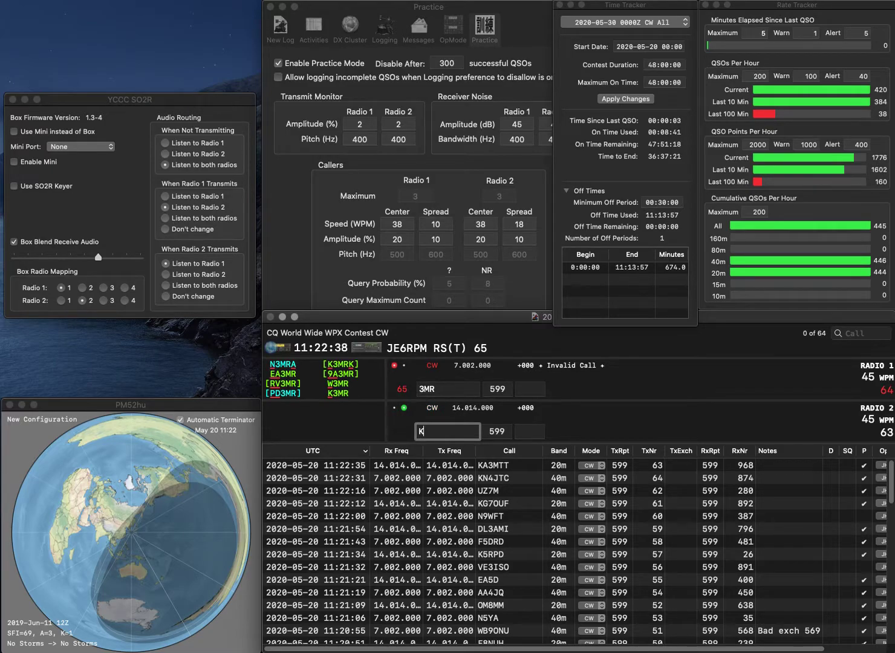
{"action": "type", "text": "2TQC"}
{"action": "key", "text": "Return"}
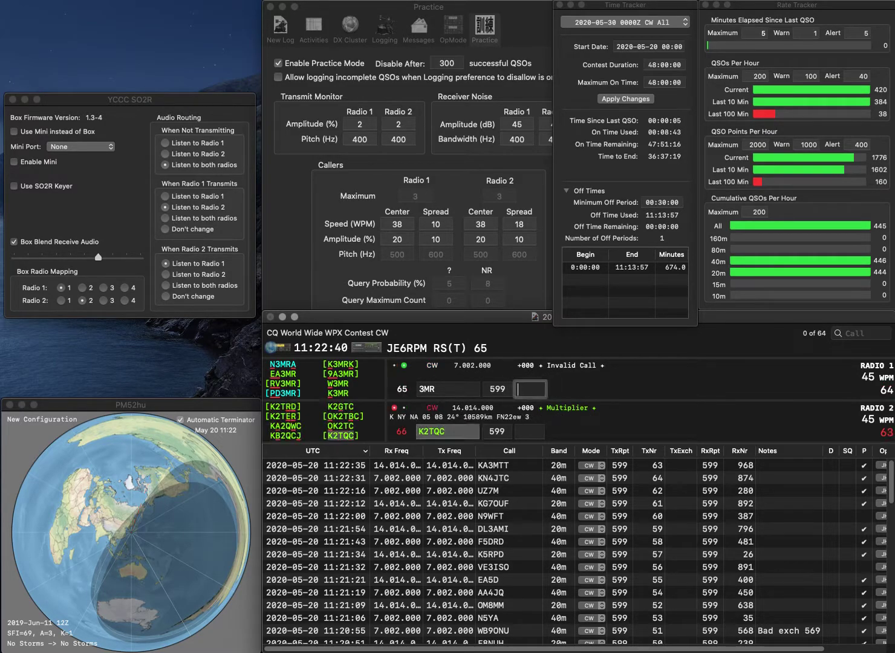
{"action": "left_click", "coordinate": [419, 389]}
{"action": "type", "text": "S5"}
{"action": "key", "text": "Return"}
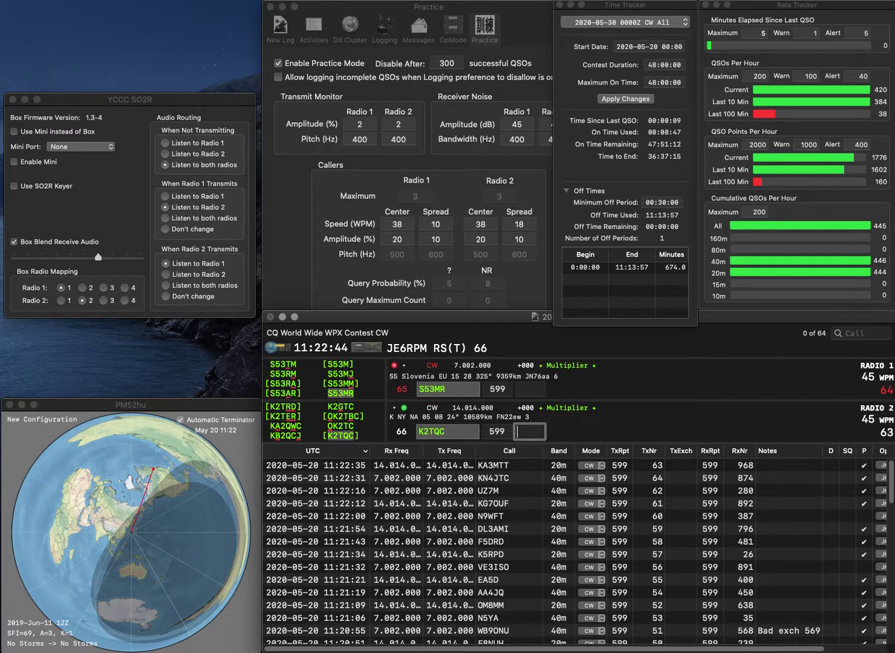
- Log K2TQC on Radio 2 with received number 774 and S53MR on Radio 1 with 88
{"action": "type", "text": "774"}
{"action": "key", "text": "Return"}
{"action": "type", "text": "88"}
{"action": "key", "text": "Return"}
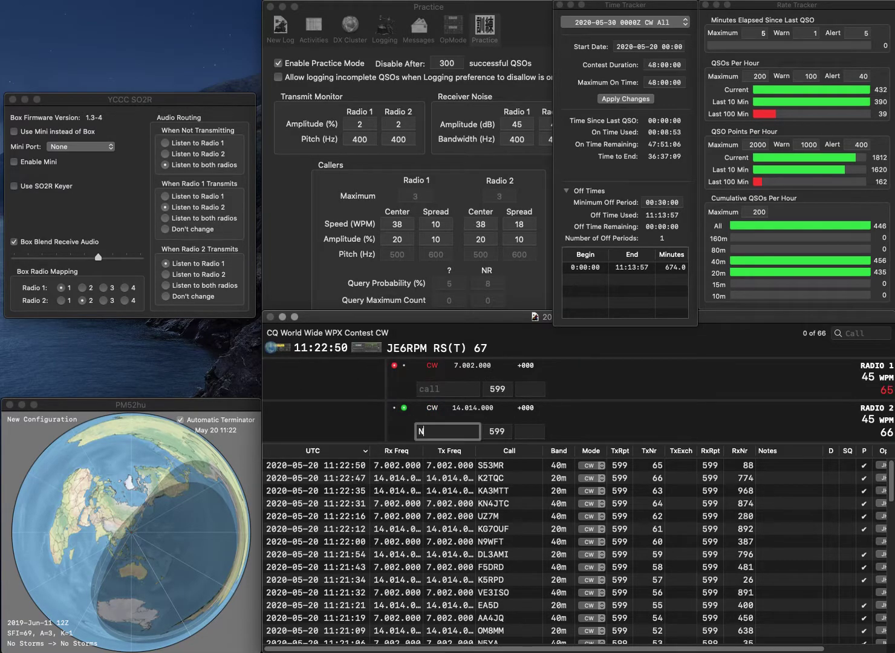
{"action": "type", "text": "N2IIE"}
{"action": "key", "text": "Return"}
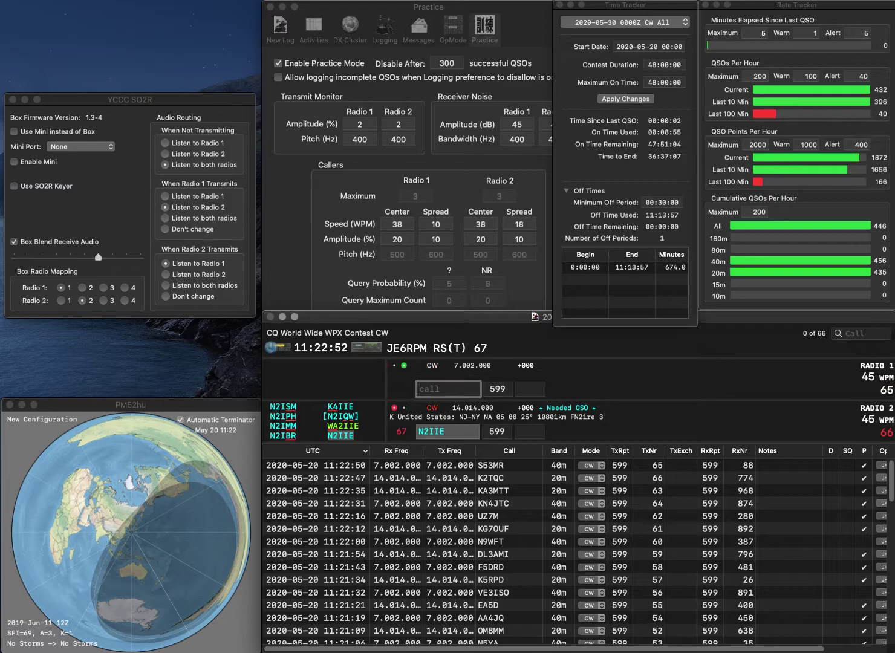
{"action": "type", "text": "DL1D"}
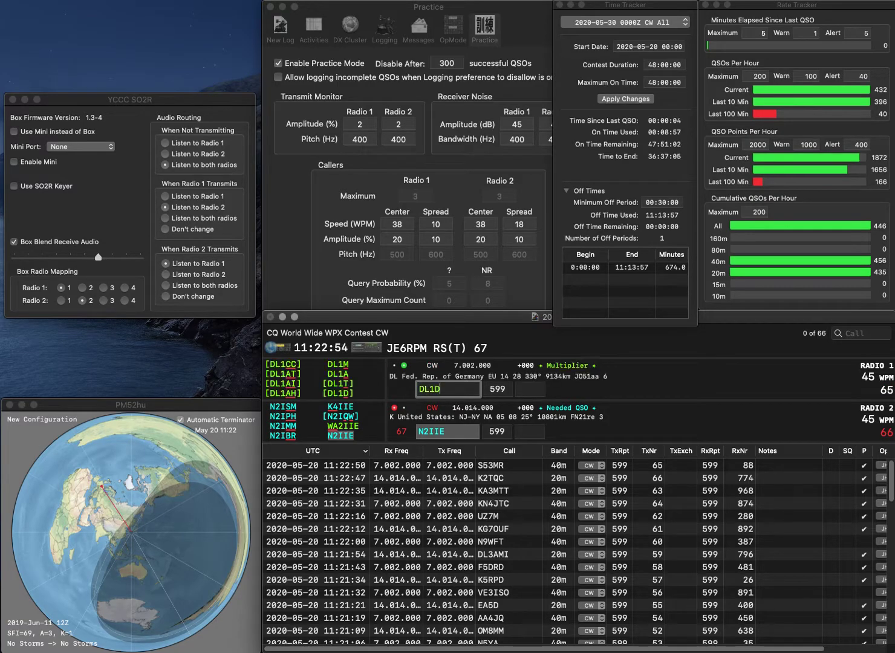
{"action": "type", "text": "WR"}
{"action": "key", "text": "Return"}
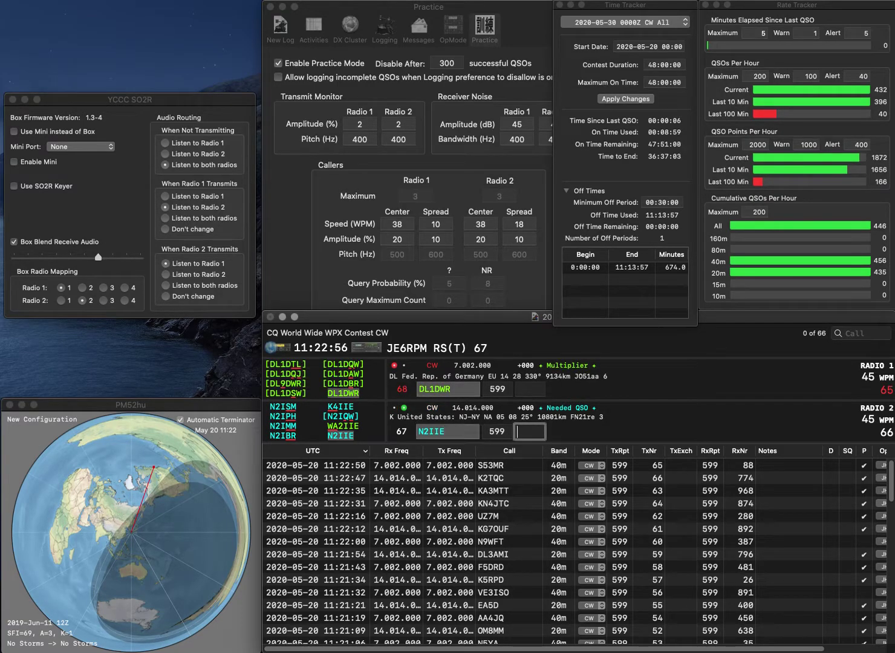
{"action": "type", "text": "5"}
{"action": "key", "text": "backslash"}
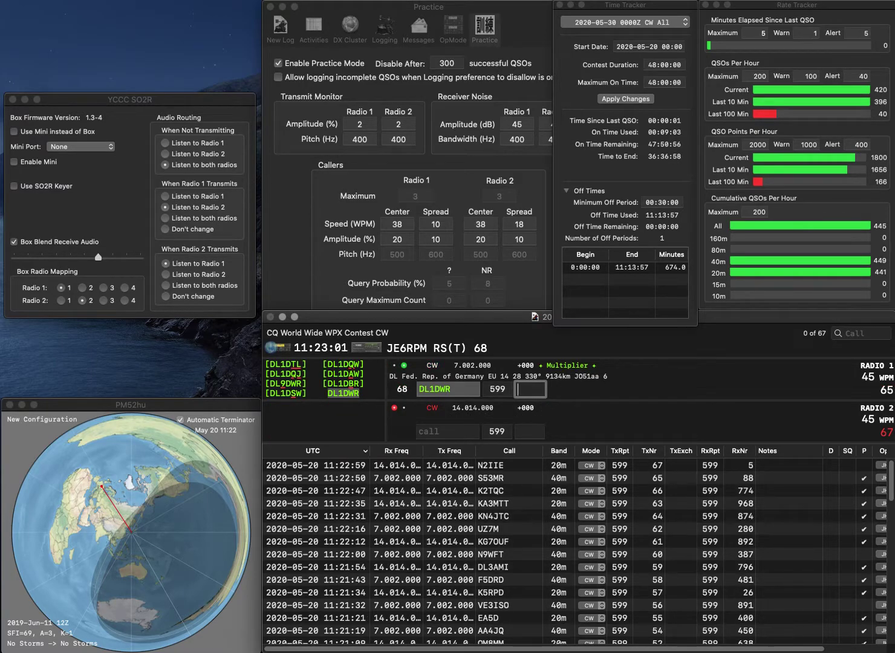
{"action": "type", "text": "416"}
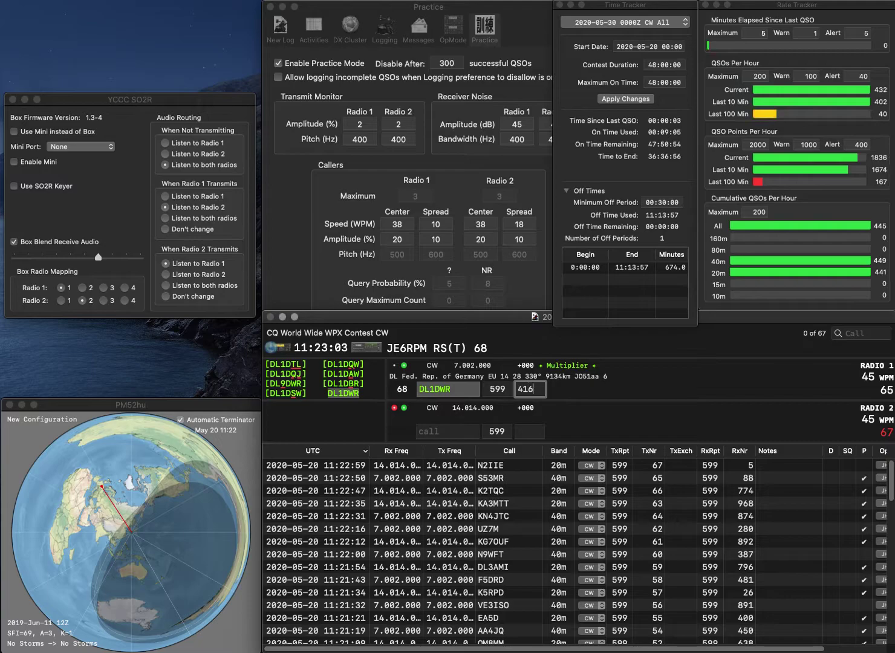
{"action": "key", "text": "Return"}
{"action": "type", "text": "VCWJ"}
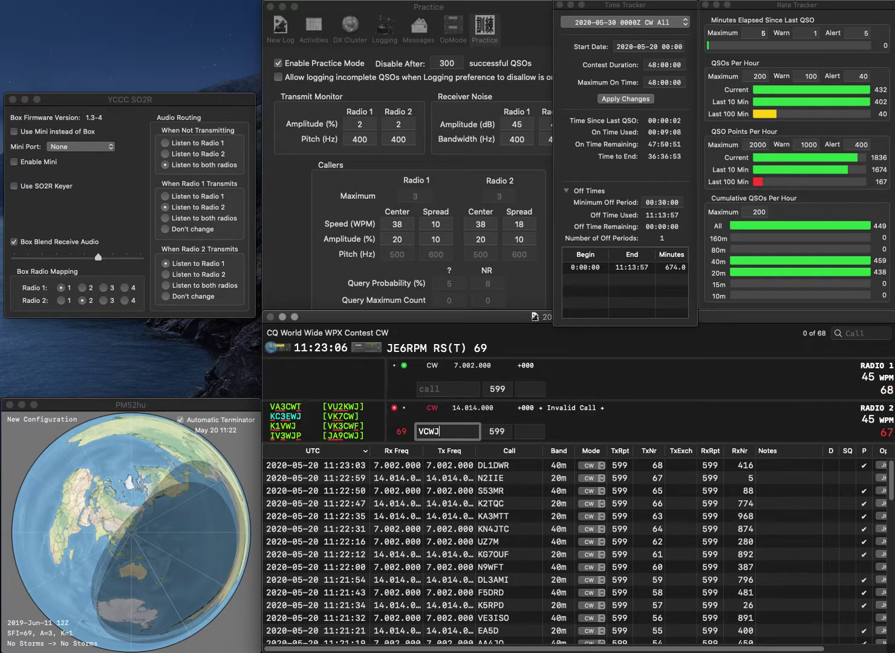
{"action": "key", "text": "Return"}
{"action": "type", "text": "YT"}
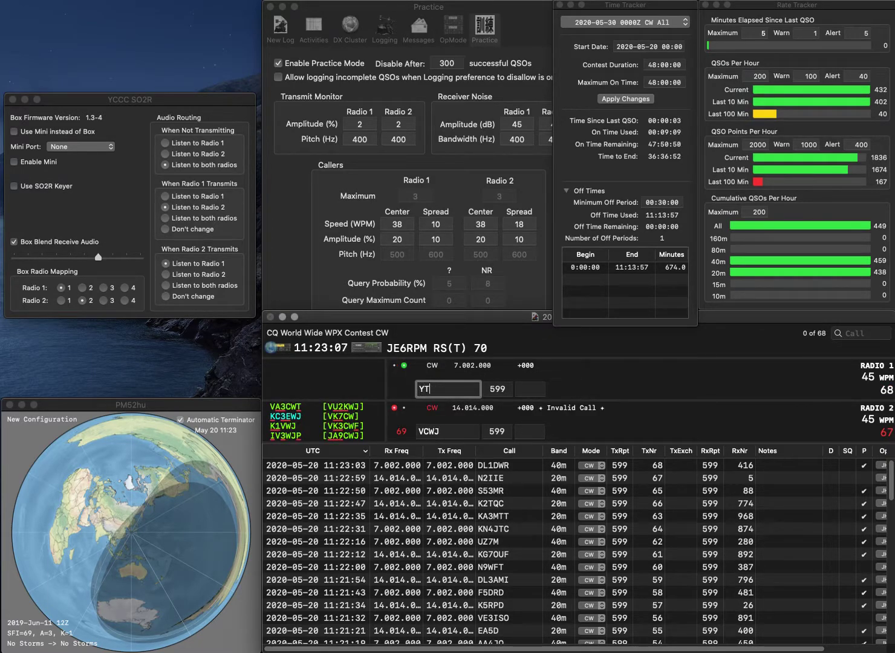
{"action": "type", "text": "AR7AR"}
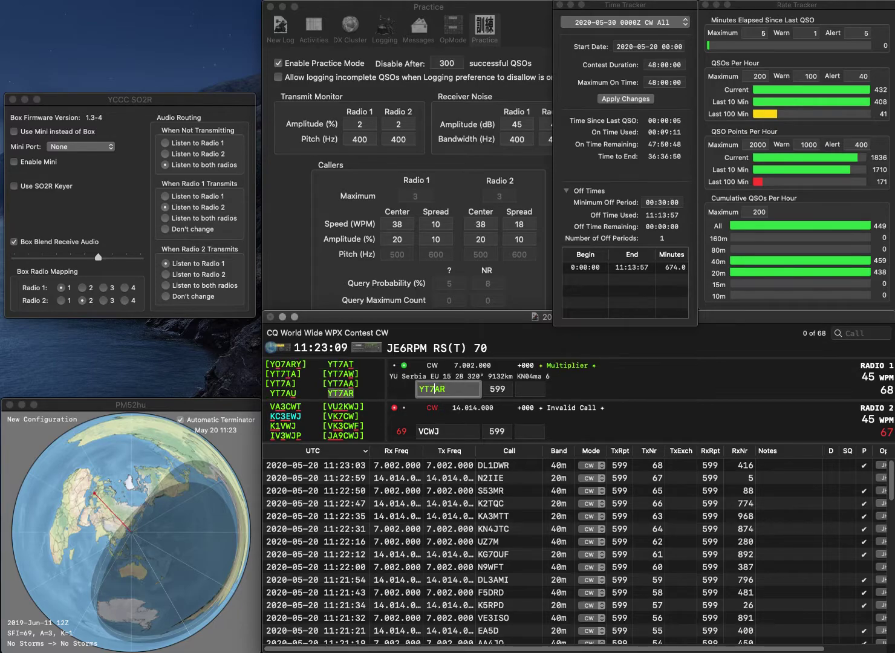
{"action": "key", "text": "Return"}
{"action": "type", "text": "U2"}
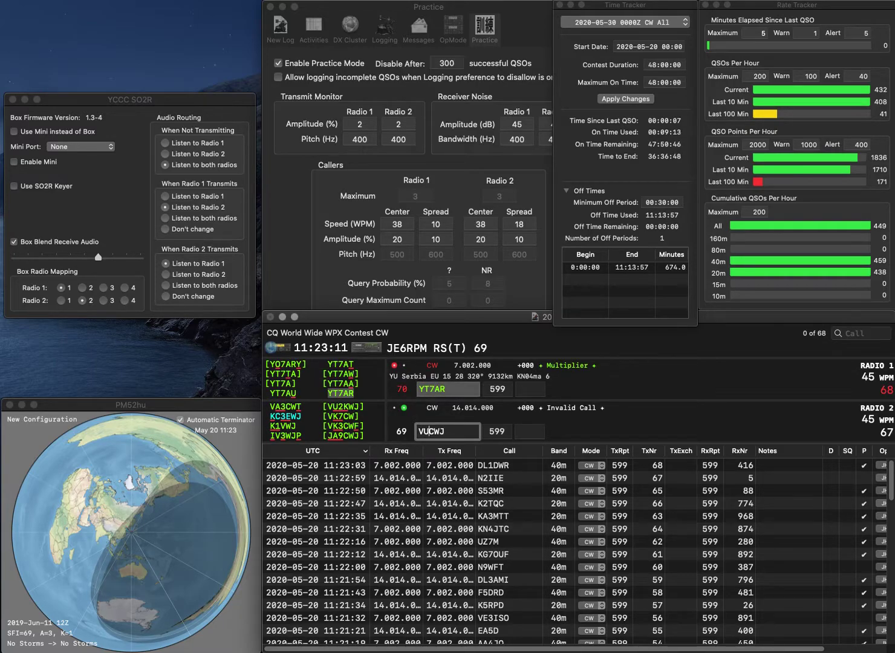
{"action": "left_click", "coordinate": [445, 432]}
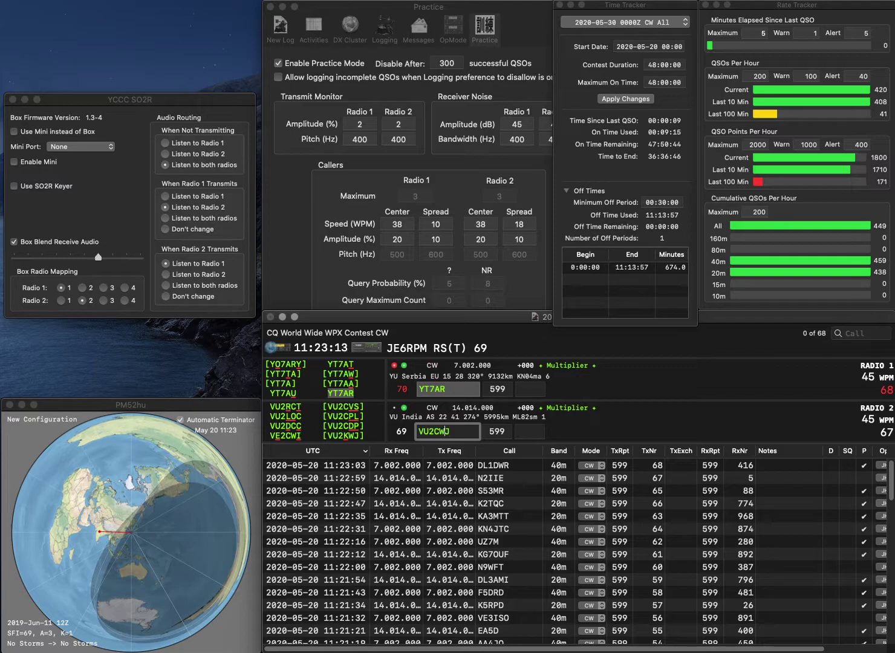
{"action": "key", "text": "BackSpace"}
{"action": "type", "text": "J"}
{"action": "key", "text": "Return"}
{"action": "type", "text": "205"}
{"action": "left_click", "coordinate": [445, 432]}
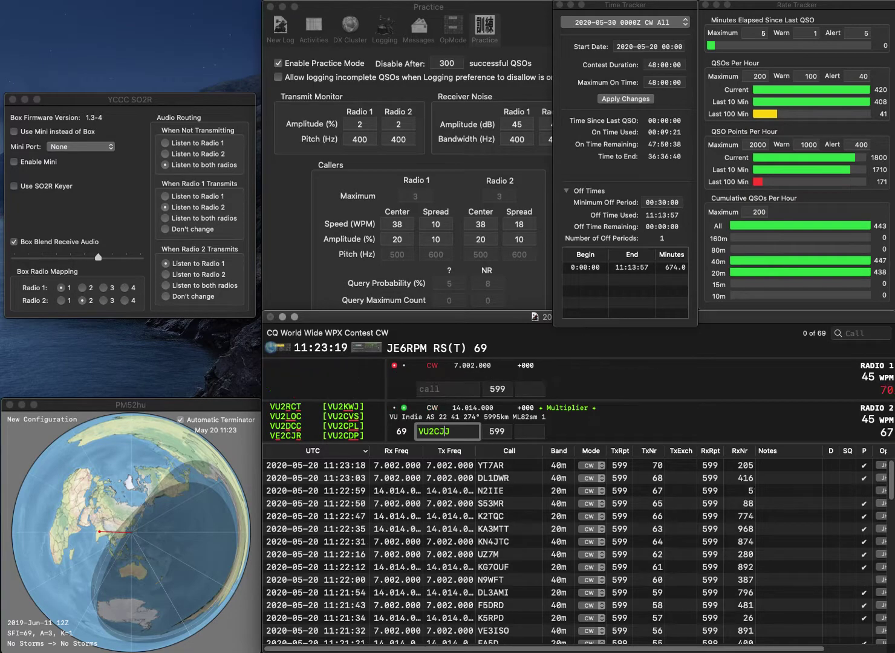
{"action": "key", "text": "BackSpace"}
{"action": "key", "text": "BackSpace"}
{"action": "key", "text": "BackSpace"}
{"action": "type", "text": "KWJ"}
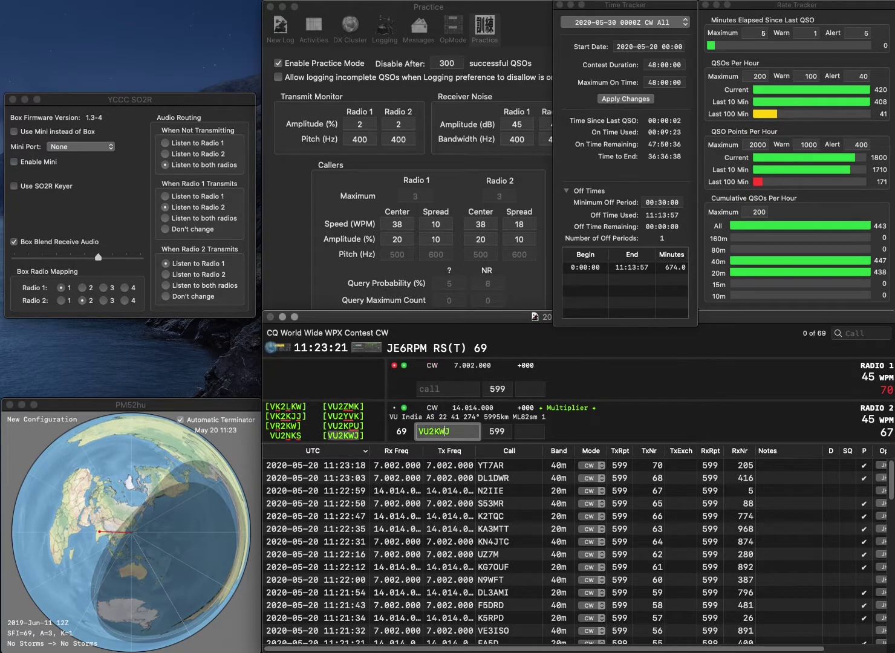
{"action": "key", "text": "Return"}
{"action": "type", "text": "4UE"}
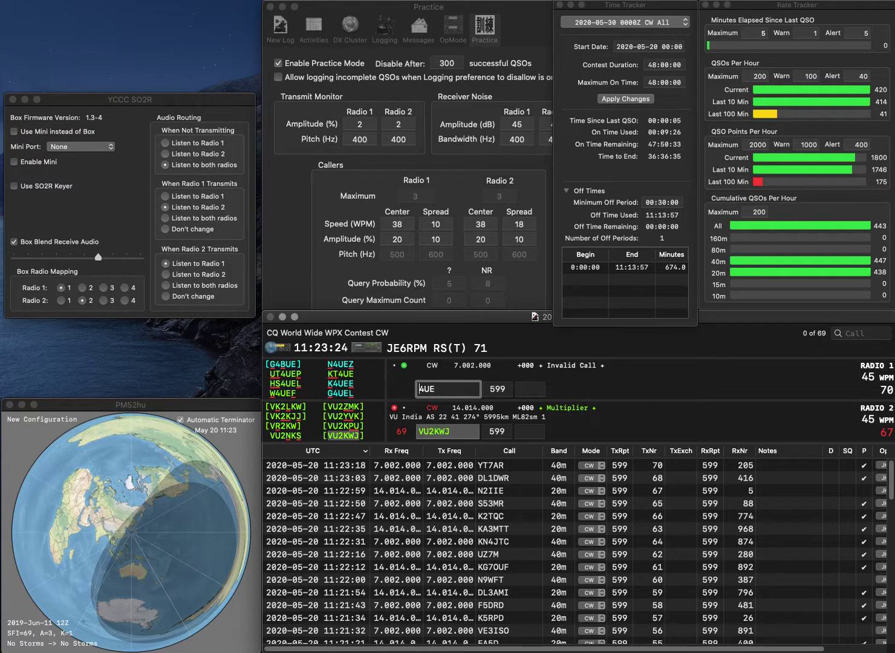
{"action": "key", "text": "Return"}
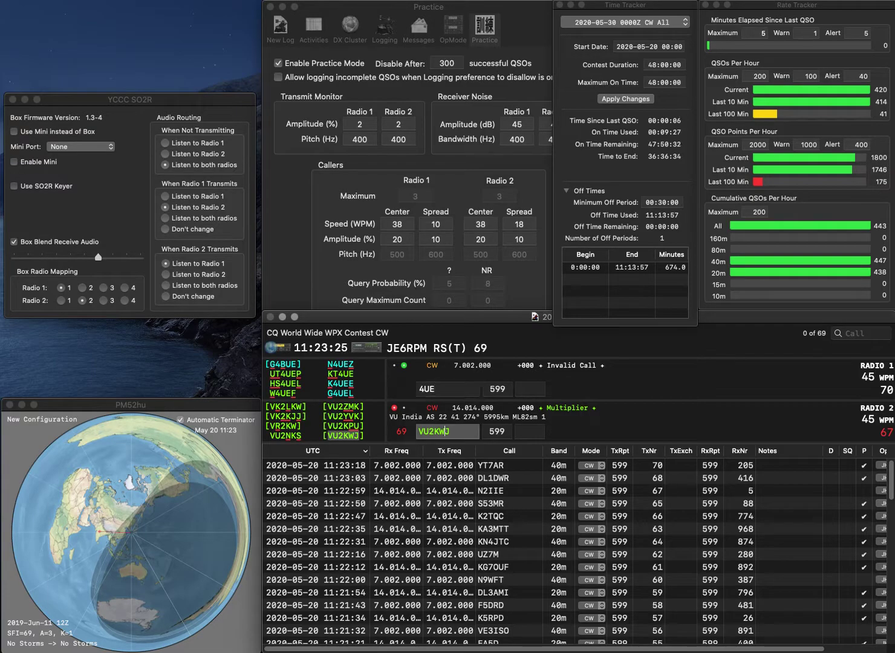
{"action": "type", "text": "894"}
{"action": "key", "text": "Return"}
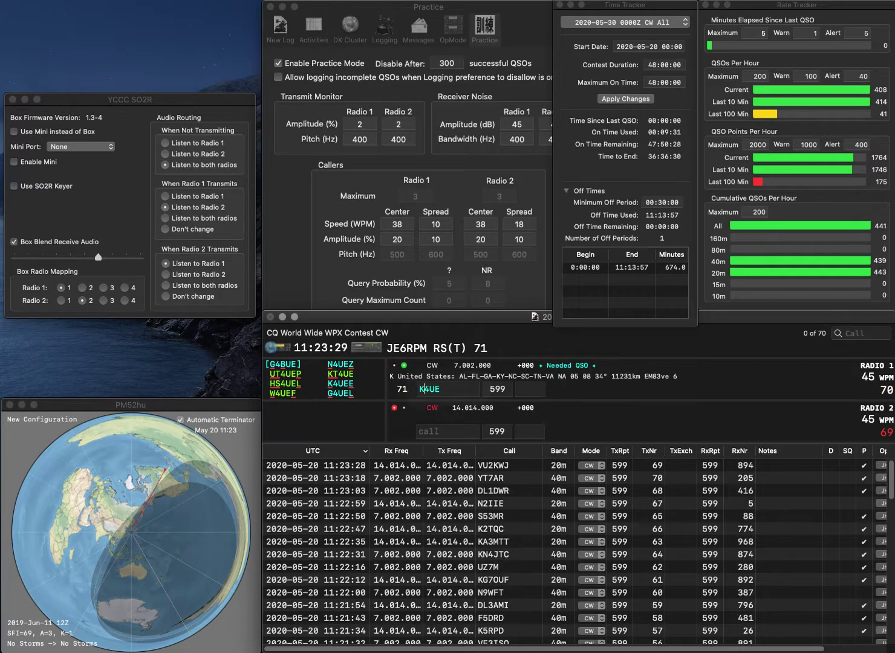
- Complete the Radio 1 call as KT4UE and enter AJ3T on Radio 2, sending the exchange on each
{"action": "type", "text": "KT4UE"}
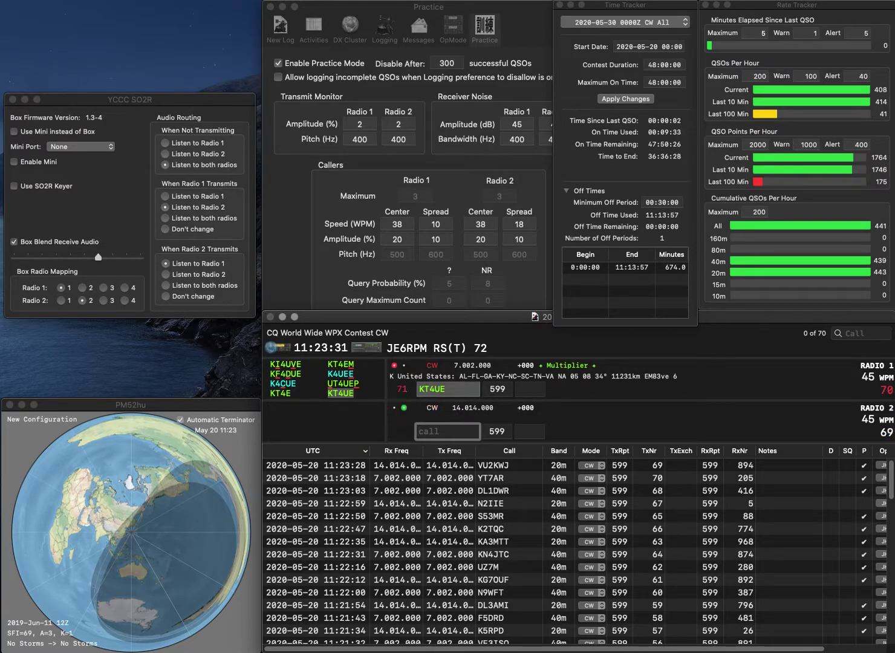
{"action": "type", "text": "AJ3"}
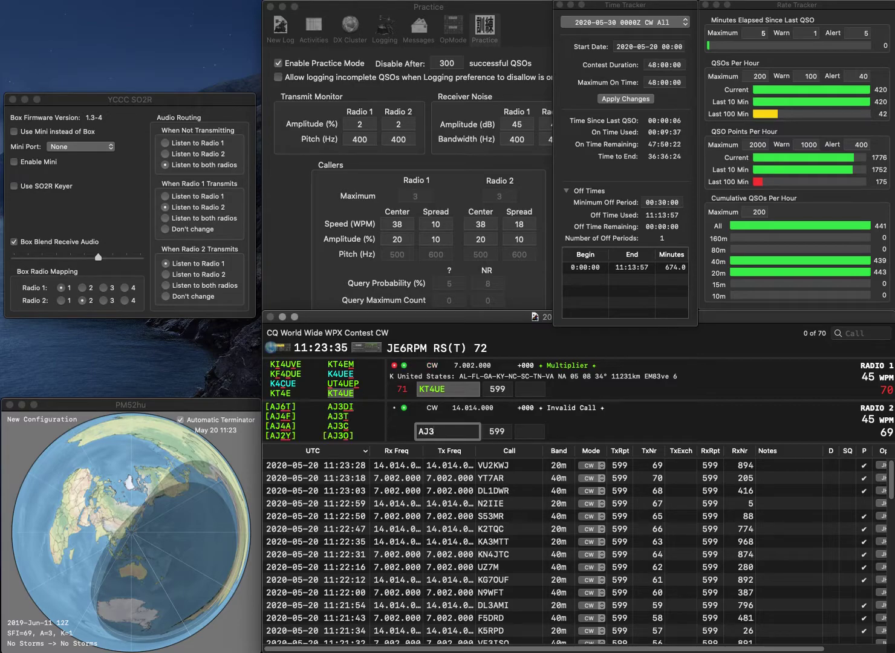
{"action": "type", "text": "T"}
{"action": "key", "text": "Return"}
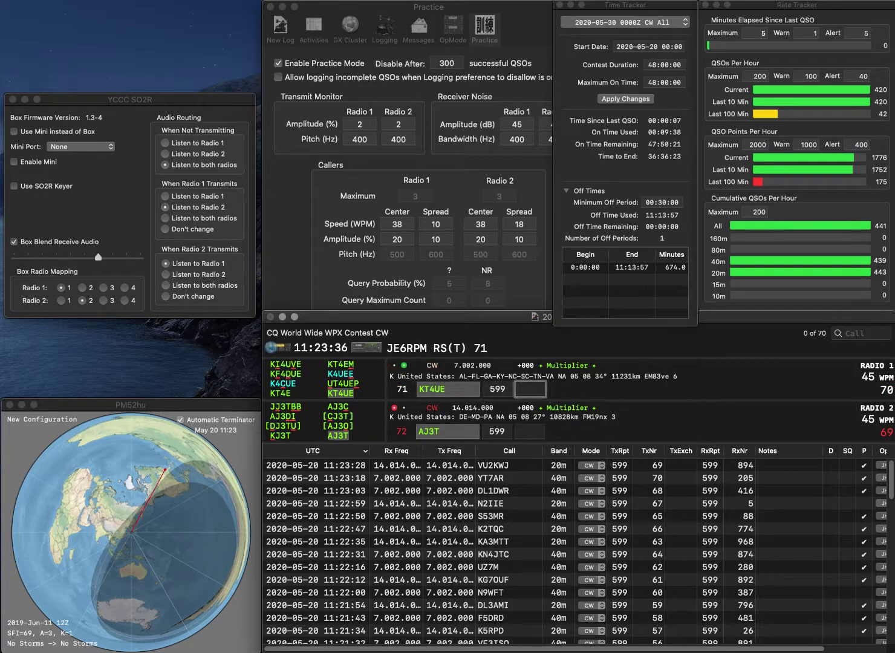
- Log KT4UE on Radio 1 with received number 562 and AJ3T on Radio 2 with 594
{"action": "type", "text": "562"}
{"action": "key", "text": "Return"}
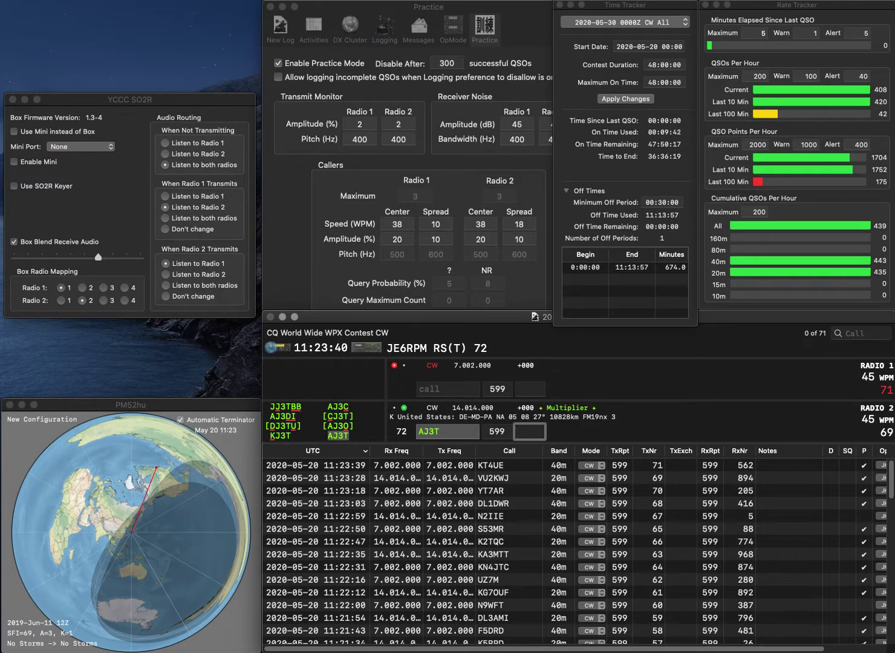
{"action": "type", "text": "594"}
{"action": "key", "text": "Return"}
- Enter the partial calls RW on Radio 1 and SP7 on Radio 2, sending each
{"action": "type", "text": "R"}
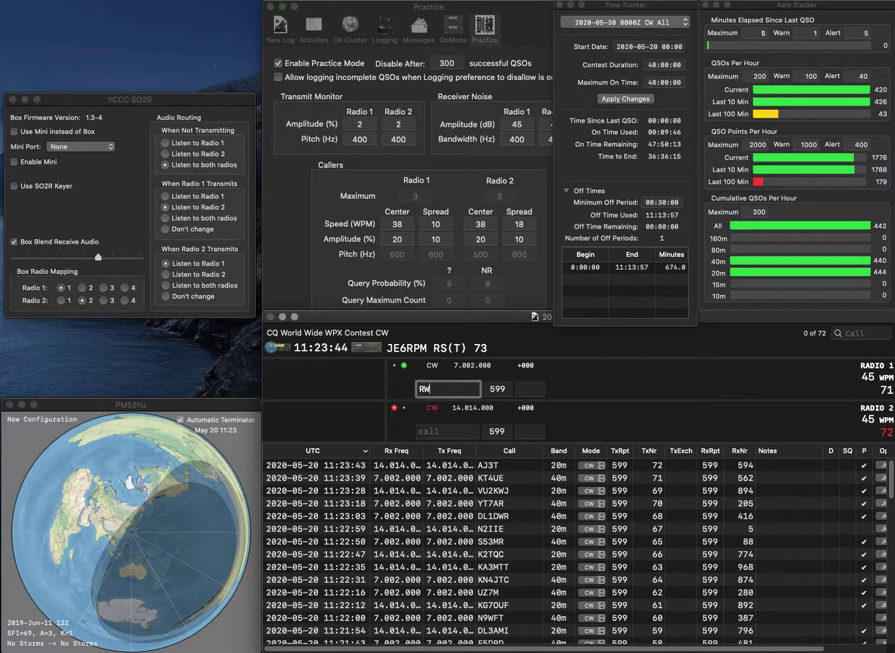
{"action": "type", "text": "W"}
{"action": "key", "text": "Return"}
{"action": "type", "text": "SP8"}
{"action": "key", "text": "BackSpace"}
{"action": "type", "text": "7"}
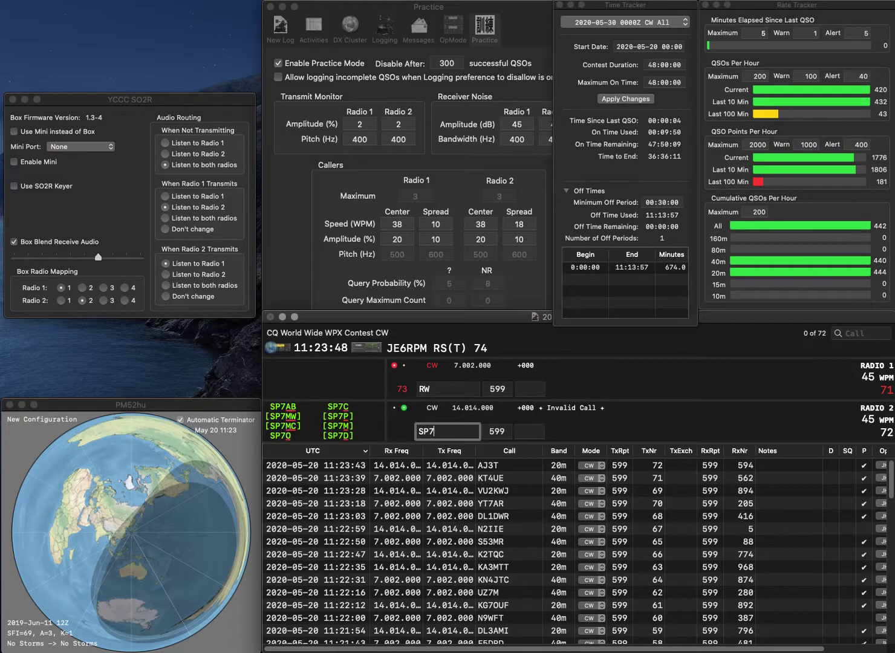
{"action": "key", "text": "Return"}
- Correct the Radio 1 call to W2QL and complete the Radio 2 call as SP7CXV, sending the exchange on each
{"action": "key", "text": "BackSpace"}
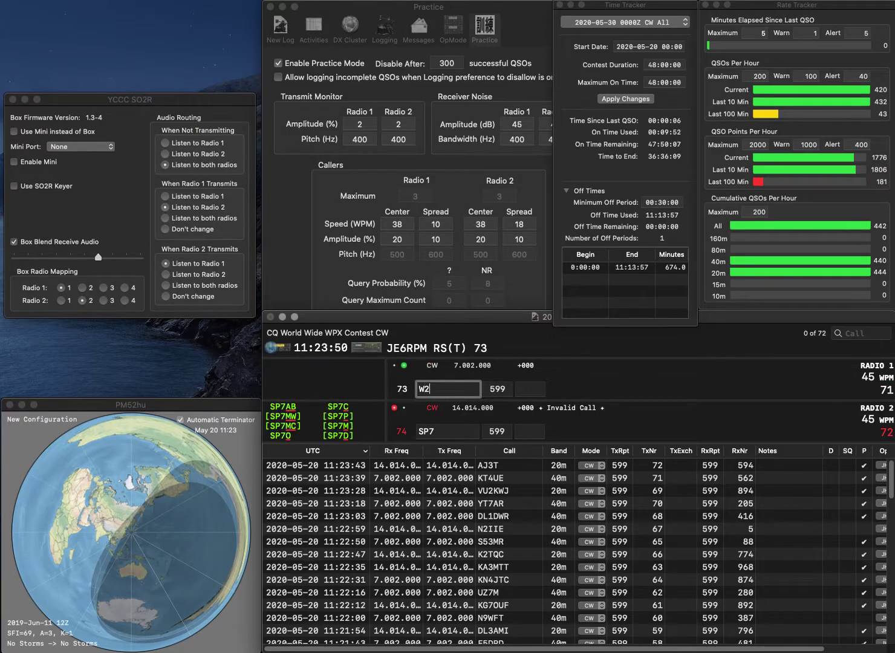
{"action": "type", "text": "QL"}
{"action": "key", "text": "Return"}
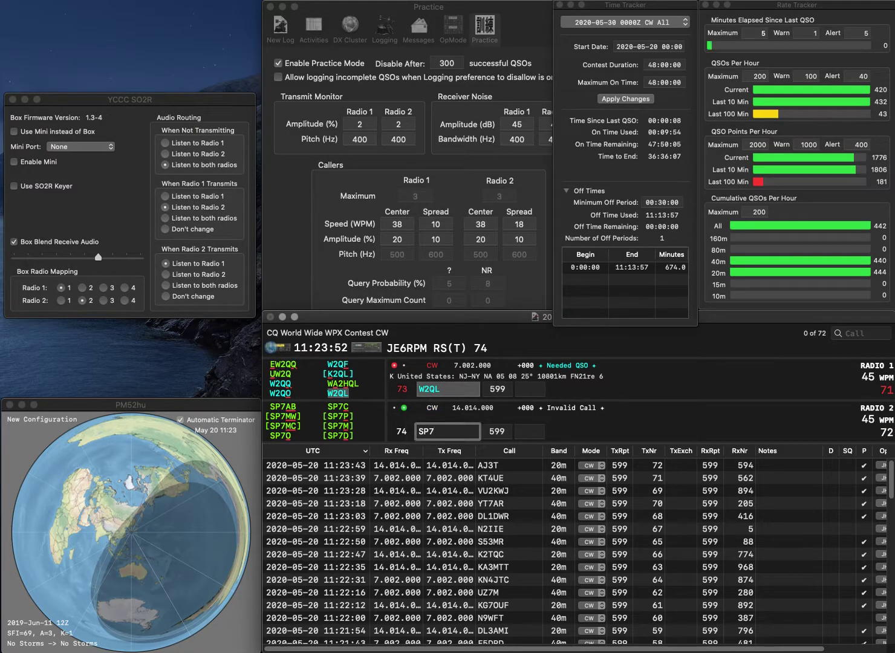
{"action": "type", "text": "CXV"}
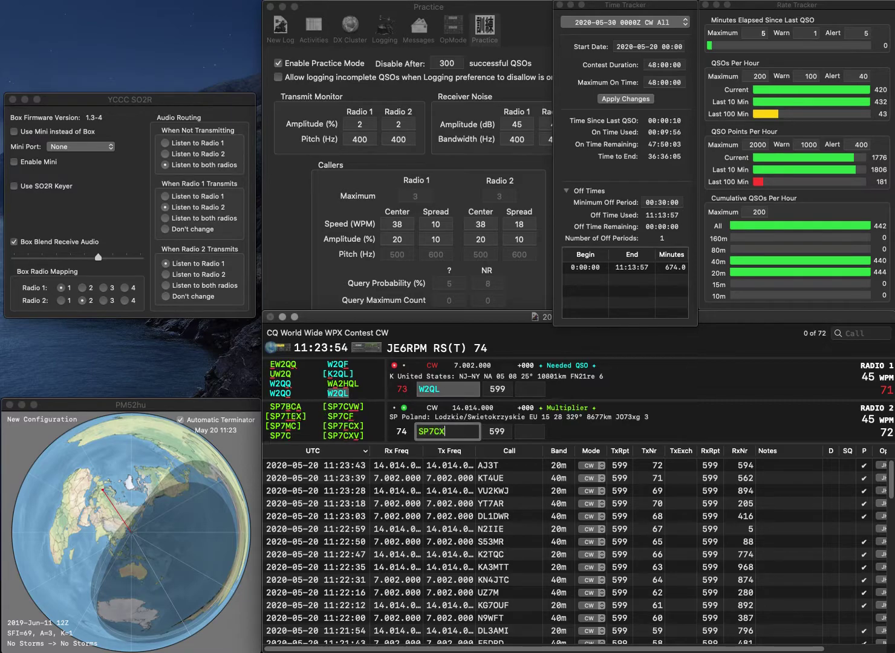
{"action": "key", "text": "Return"}
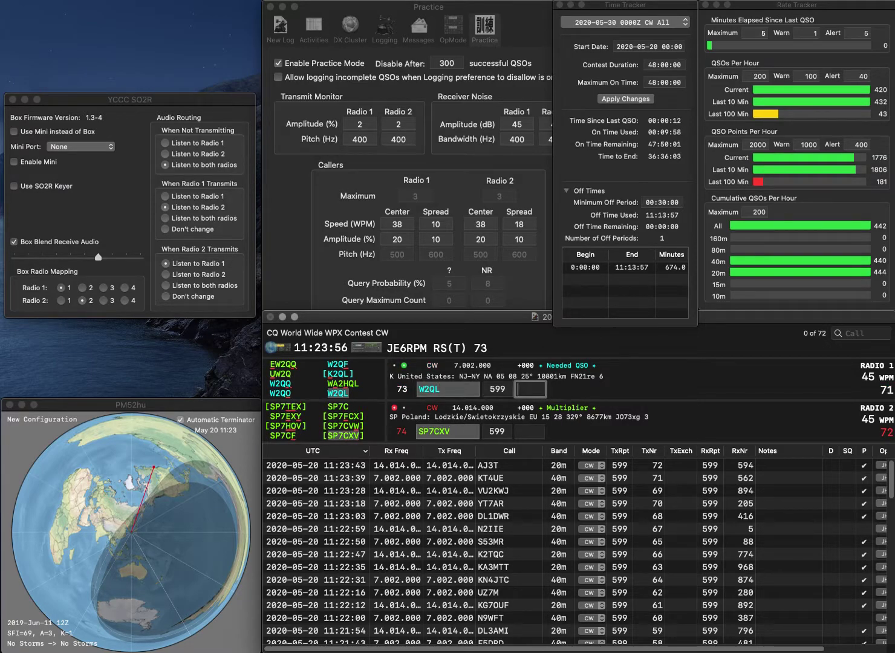
{"action": "type", "text": "42"}
{"action": "key", "text": "Return"}
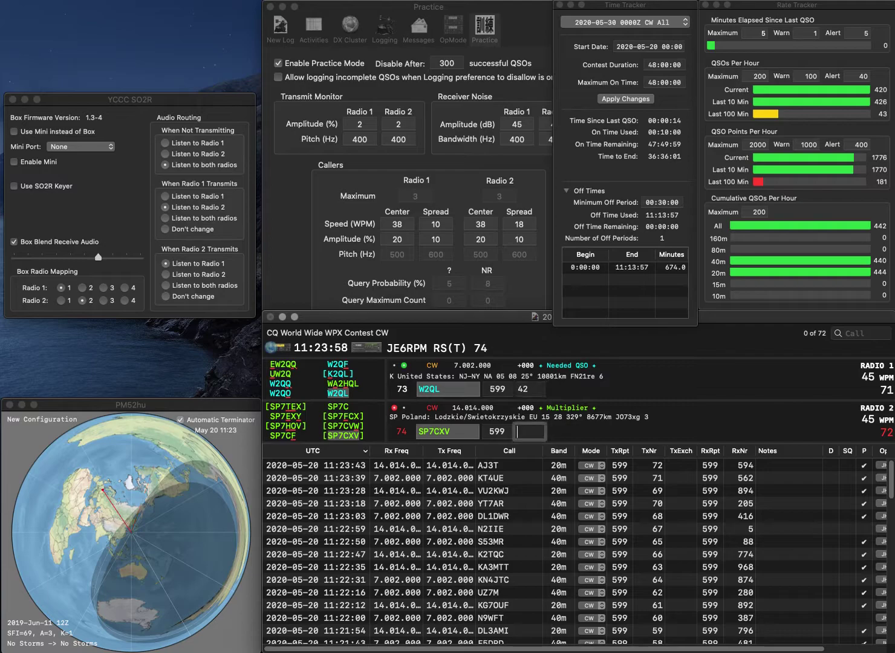
{"action": "type", "text": "216"}
{"action": "key", "text": "Return"}
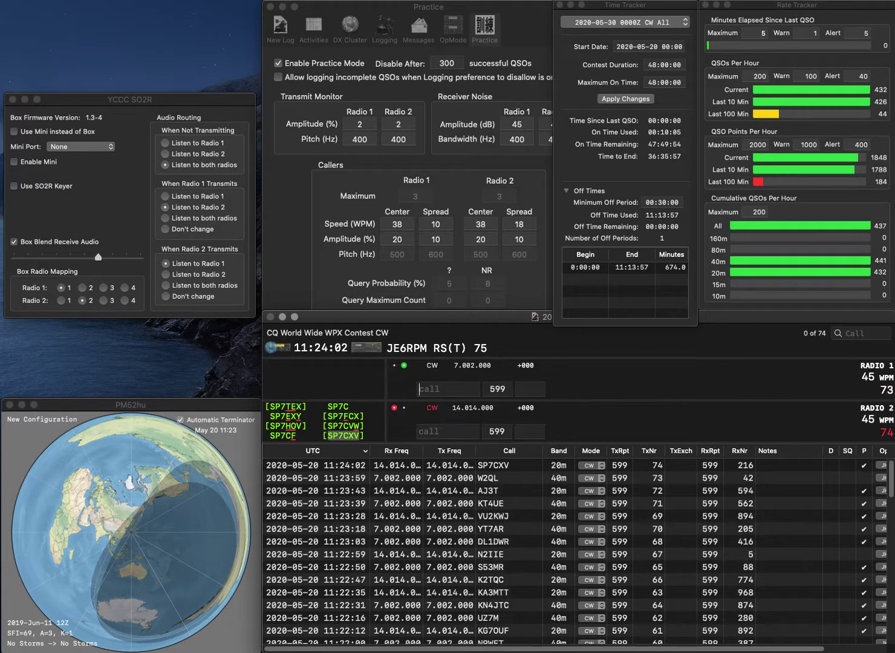
{"action": "type", "text": "K6MXA"}
{"action": "key", "text": "Return"}
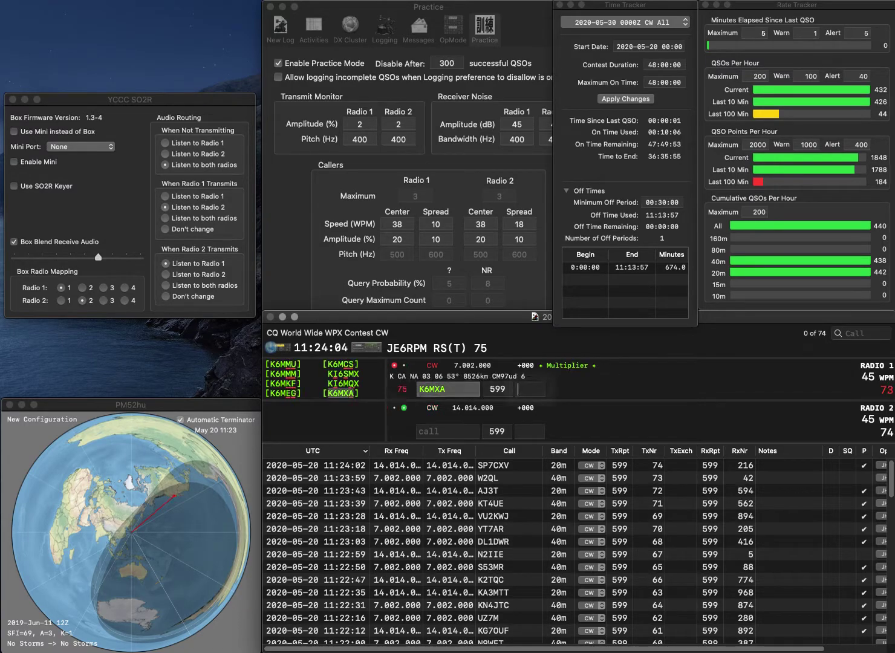
{"action": "type", "text": "K6"}
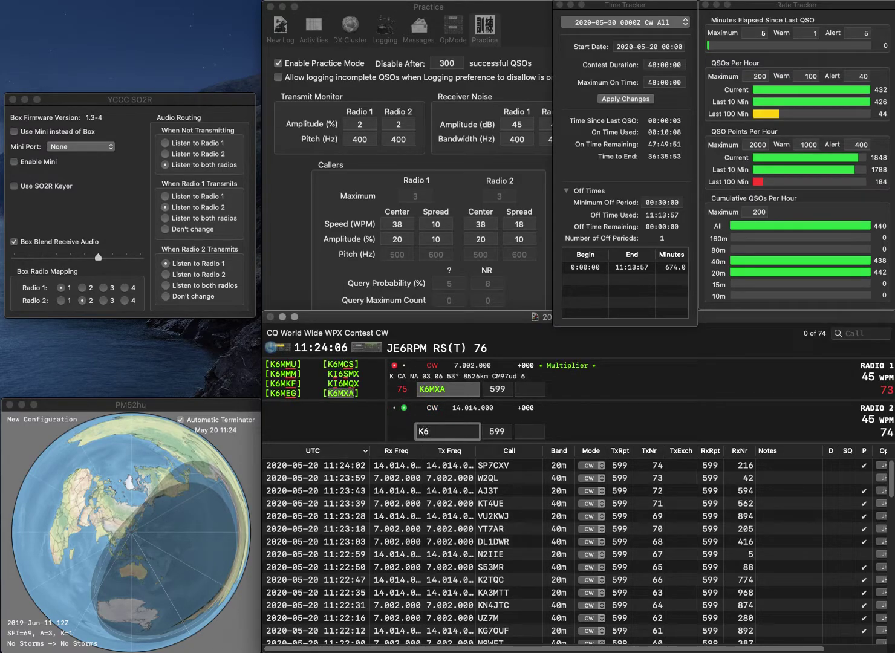
{"action": "type", "text": "NBA"}
{"action": "key", "text": "Return"}
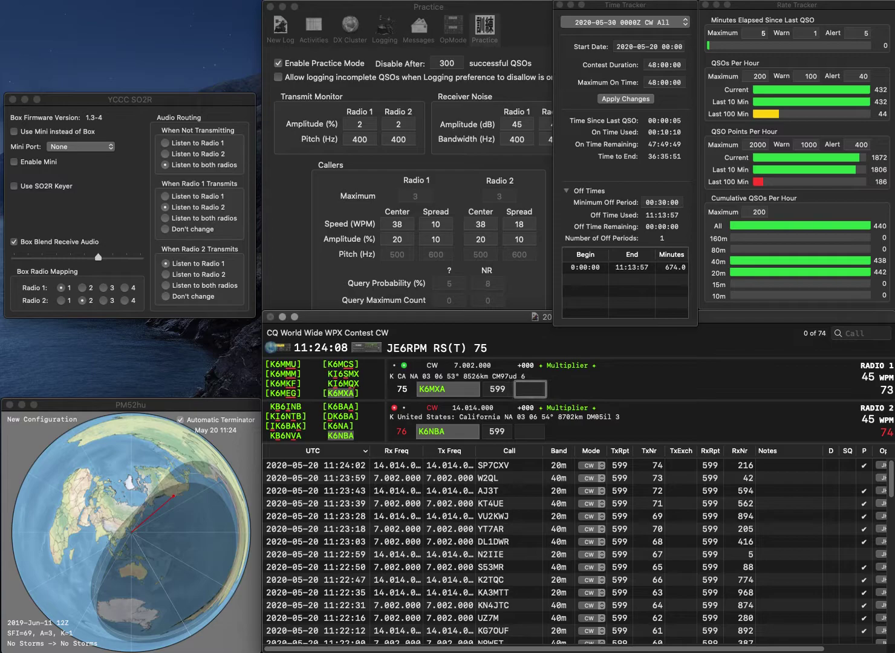
{"action": "type", "text": "942"}
{"action": "key", "text": "Return"}
{"action": "type", "text": "143"}
{"action": "key", "text": "Return"}
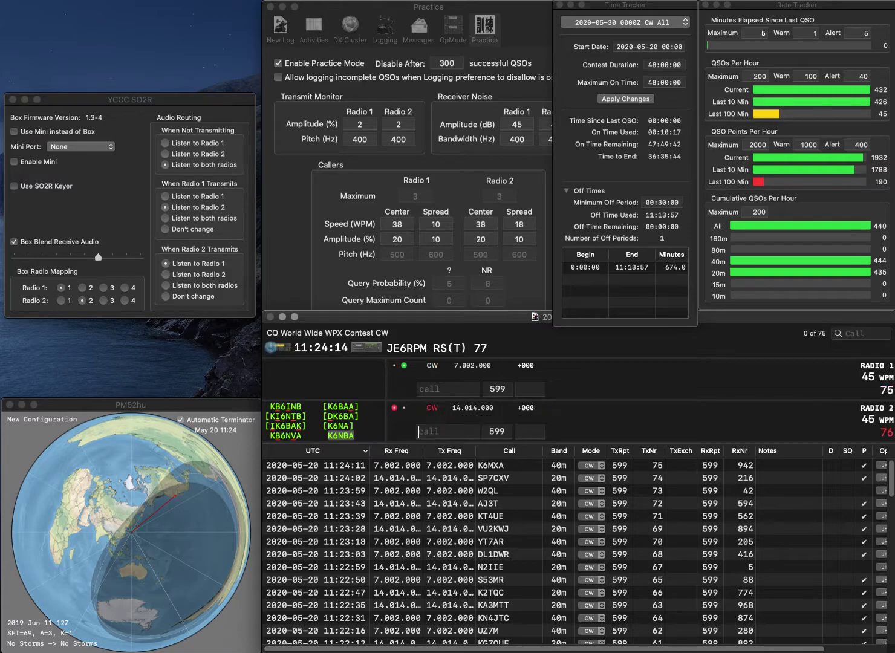
- Enter the partial calls AB on Radio 1 and 8LM on Radio 2, sending each
{"action": "type", "text": "AB"}
{"action": "key", "text": "Return"}
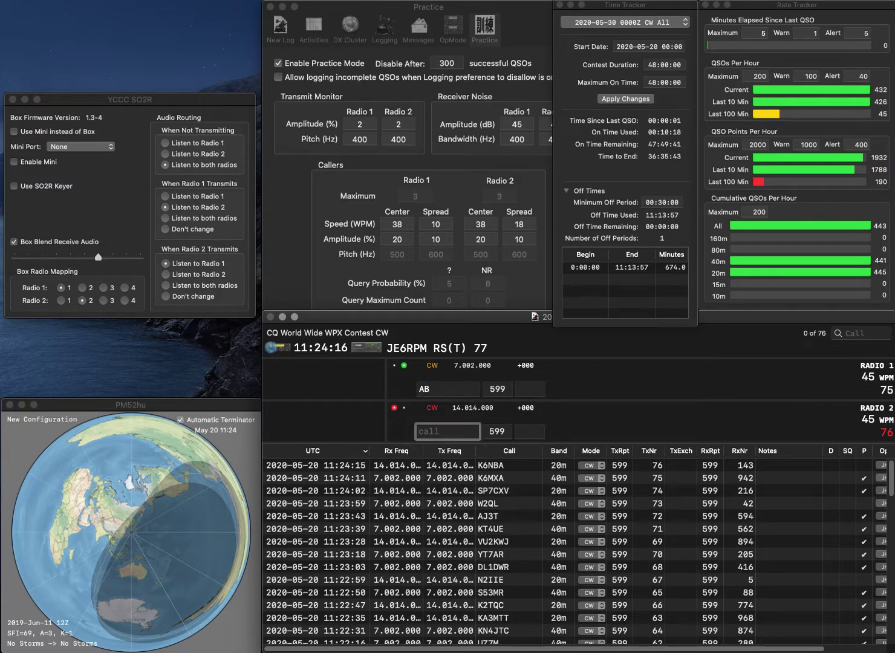
{"action": "type", "text": "8LM"}
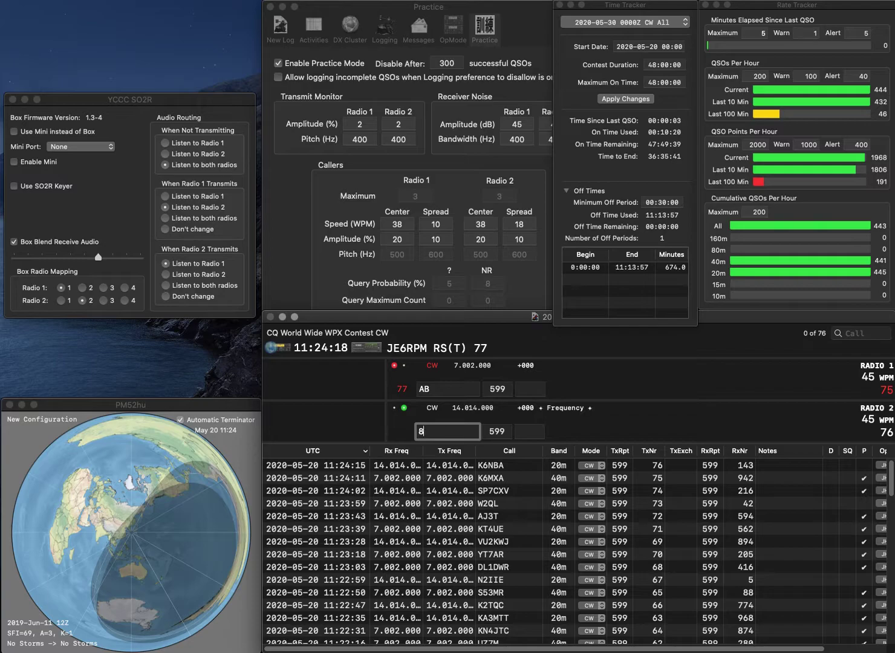
- Replace the partial Radio 1 call with N6 and extend the Radio 2 call to UN8LM, sending each
{"action": "left_click", "coordinate": [449, 389]}
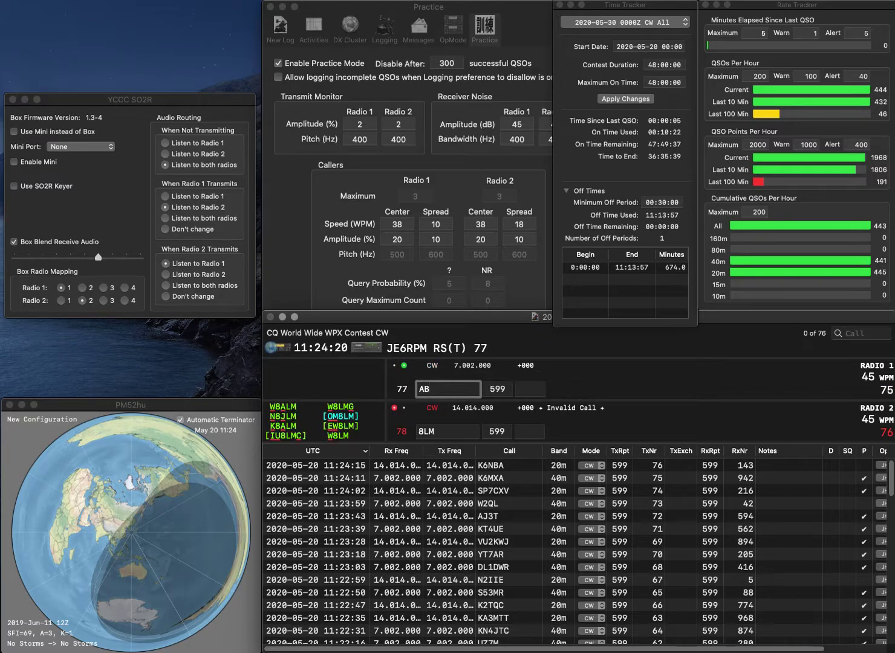
{"action": "key", "text": "BackSpace"}
{"action": "key", "text": "BackSpace"}
{"action": "type", "text": "N6"}
{"action": "key", "text": "Return"}
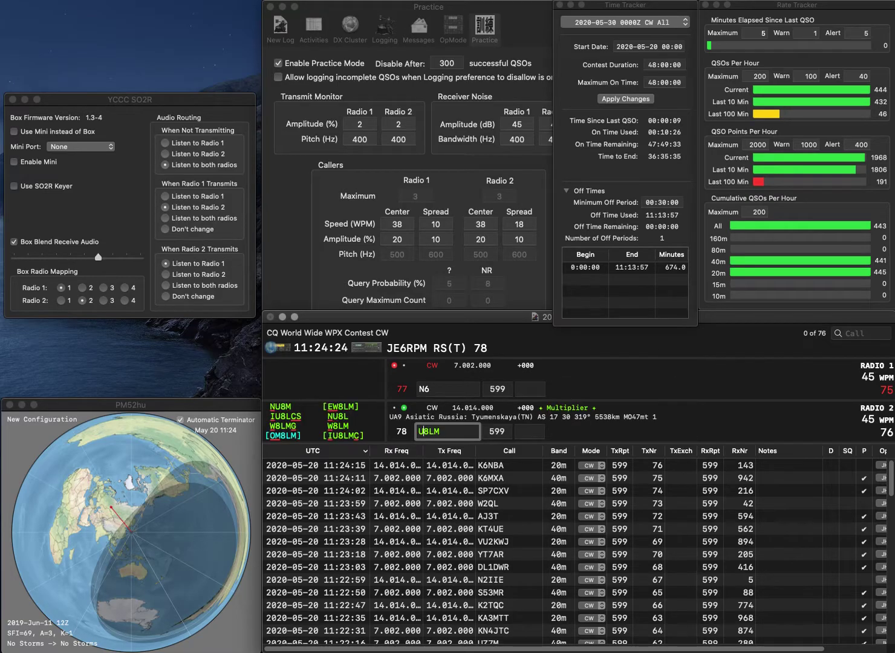
{"action": "type", "text": "UN"}
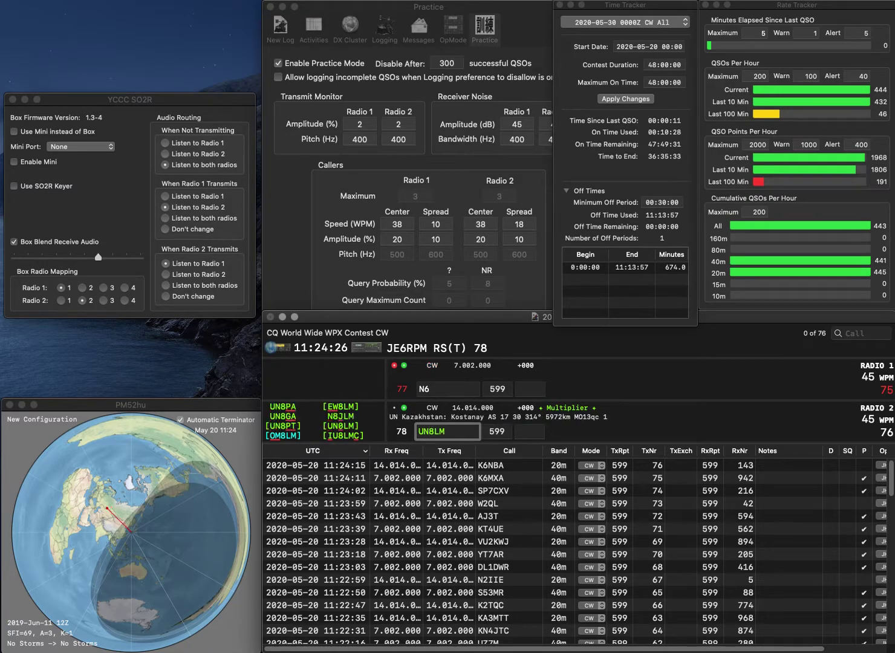
{"action": "key", "text": "Return"}
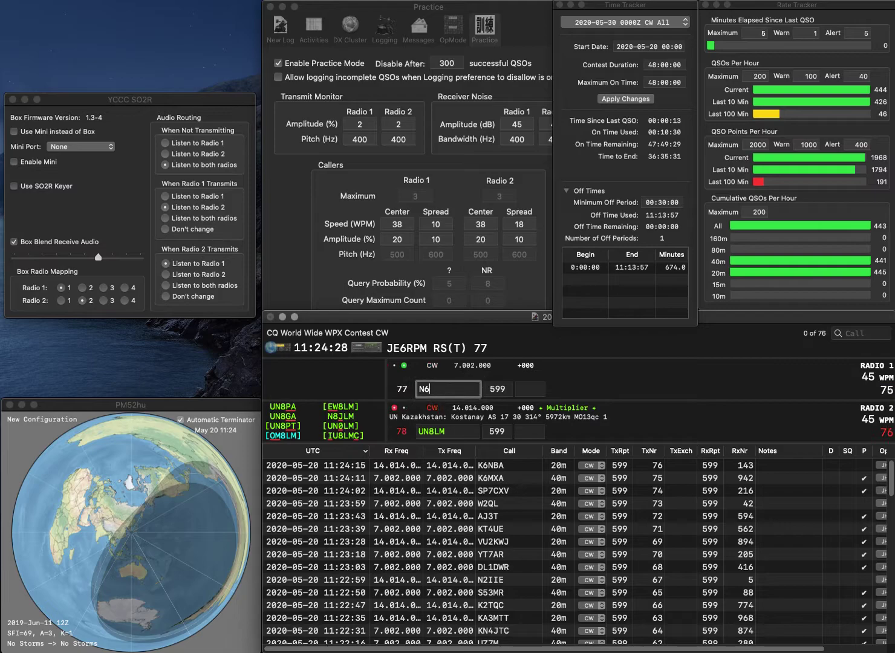
- Complete the Radio 1 call as NX8Y and correct the Radio 2 call to UN0LM, sending each
{"action": "key", "text": "BackSpace"}
{"action": "type", "text": "X8Y"}
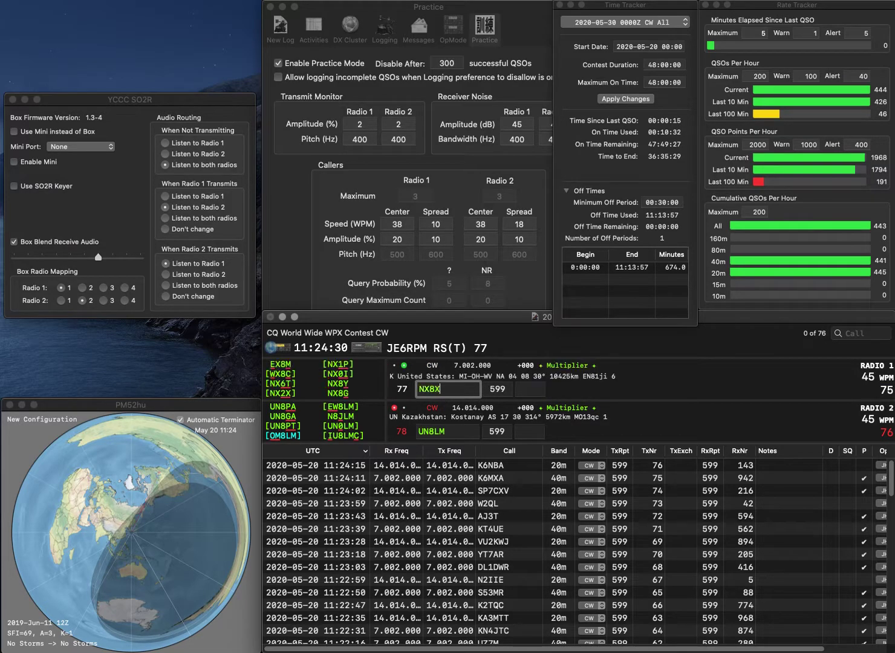
{"action": "key", "text": "Return"}
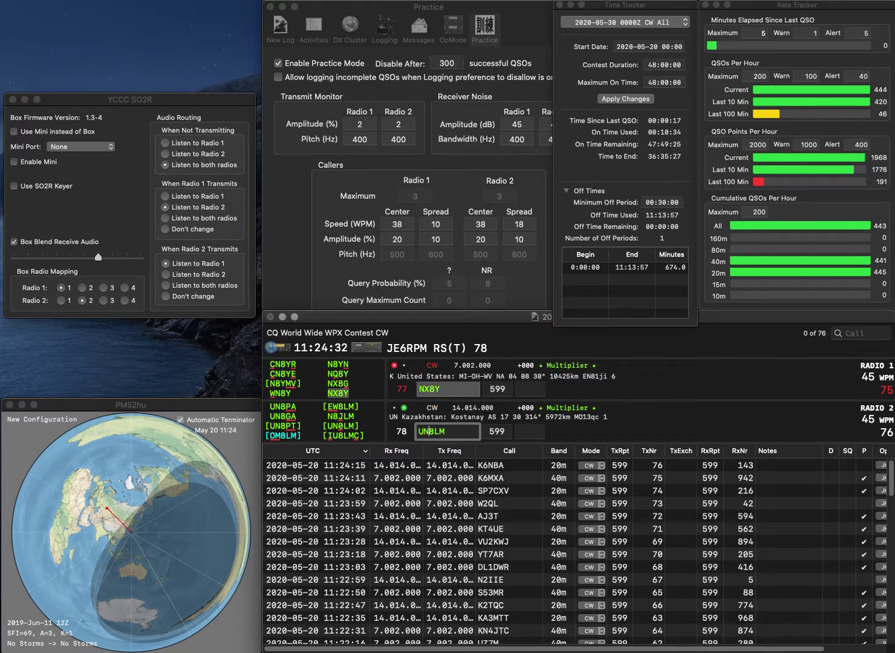
{"action": "key", "text": "Delete"}
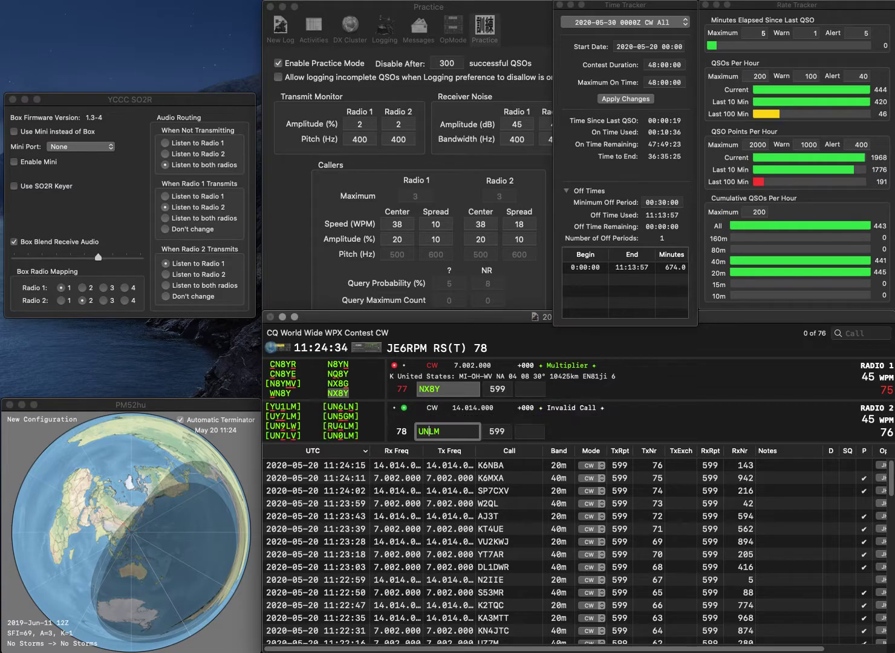
{"action": "type", "text": "0"}
{"action": "key", "text": "Return"}
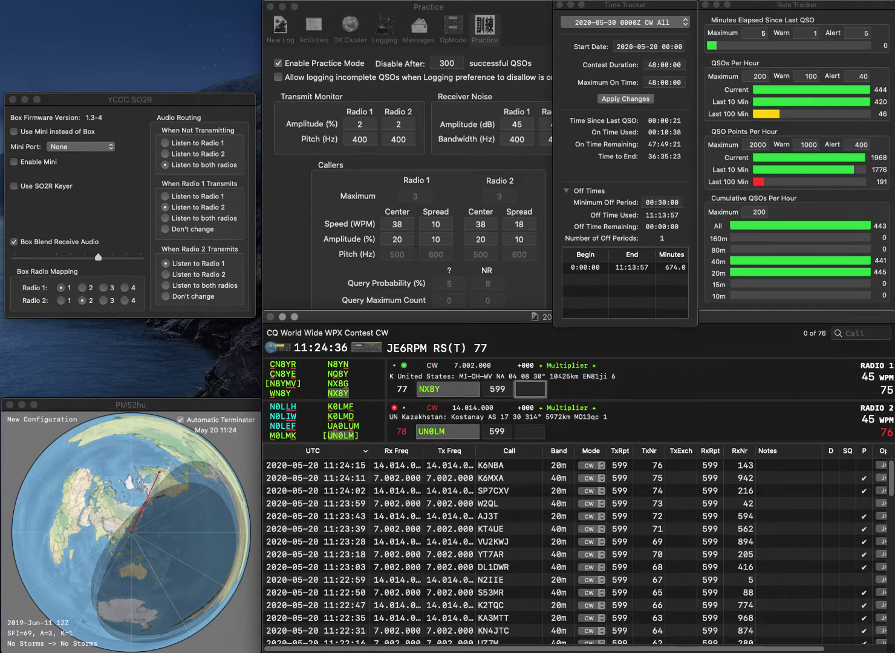
{"action": "type", "text": "856"}
{"action": "key", "text": "Return"}
{"action": "type", "text": "68"}
{"action": "key", "text": "Return"}
- Enter AD4ES on Radio 1 and OQ4A on Radio 2, sending the exchange on each
{"action": "type", "text": "AD4ES"}
{"action": "key", "text": "Return"}
{"action": "type", "text": "0"}
{"action": "type", "text": "Q4A"}
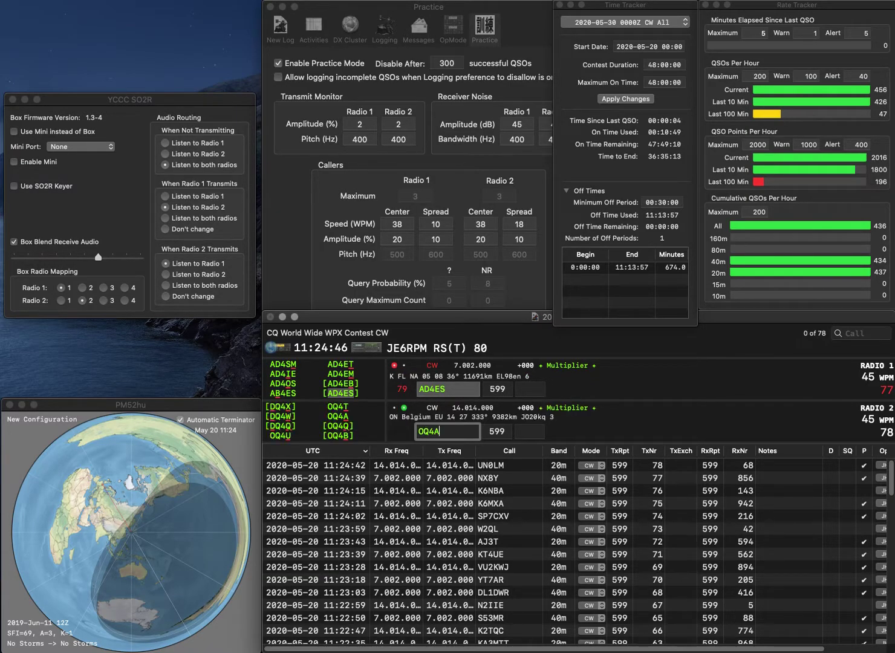
{"action": "key", "text": "Return"}
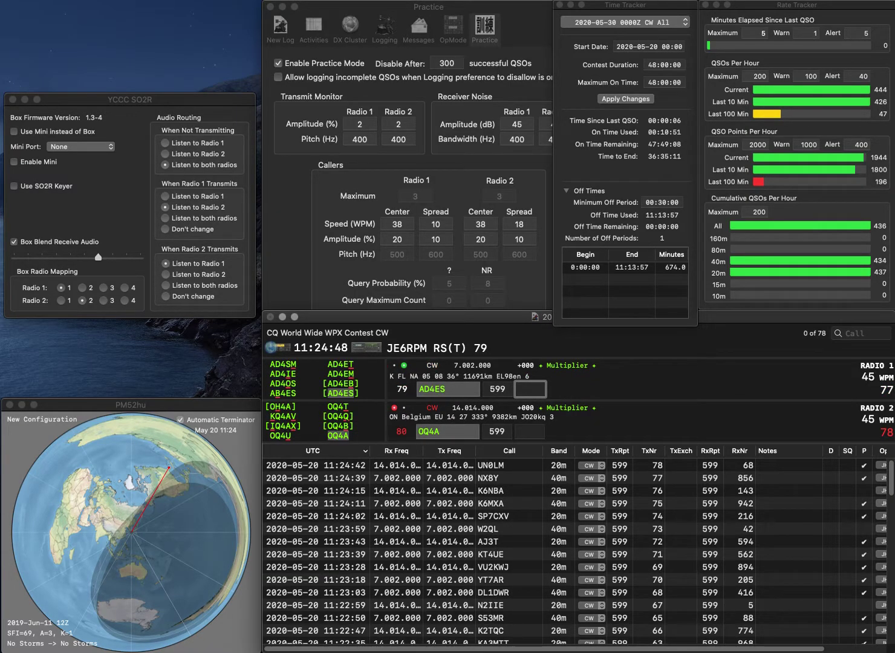
- Log AD4ES on Radio 1 with received number 717 and OQ4A on Radio 2 with 268
{"action": "type", "text": "717"}
{"action": "key", "text": "Return"}
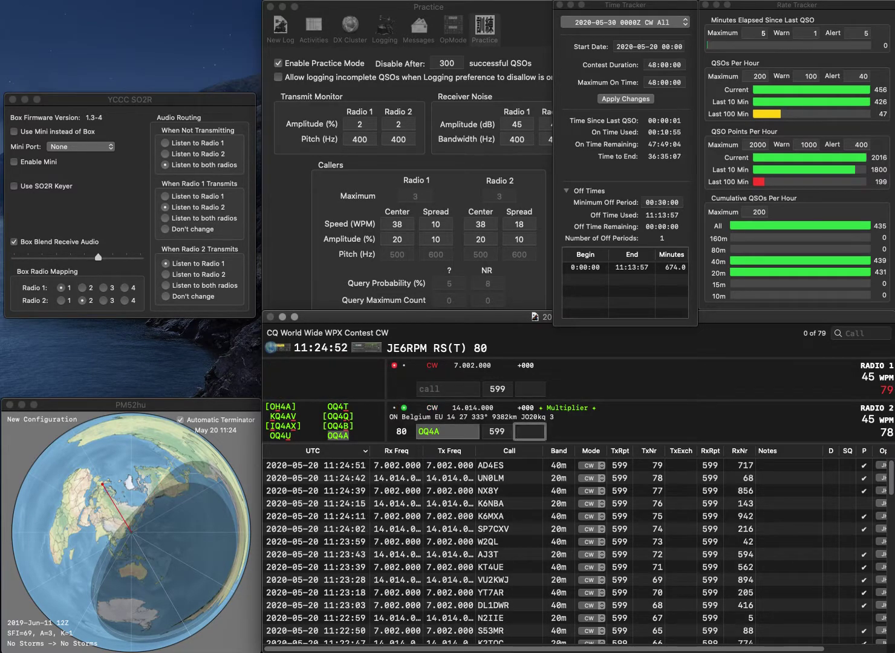
{"action": "type", "text": "268"}
{"action": "key", "text": "Return"}
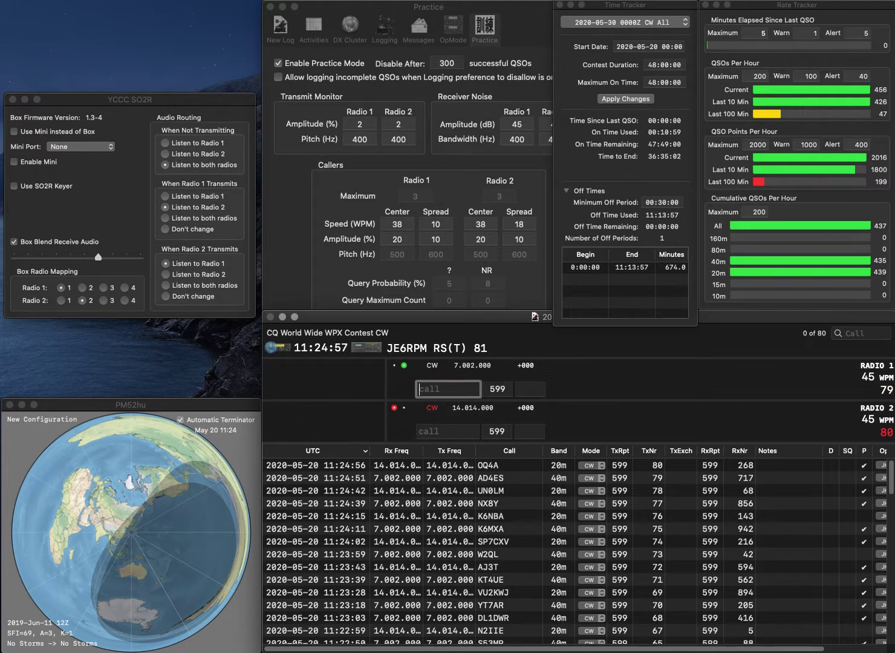
{"action": "type", "text": "K7MKL"}
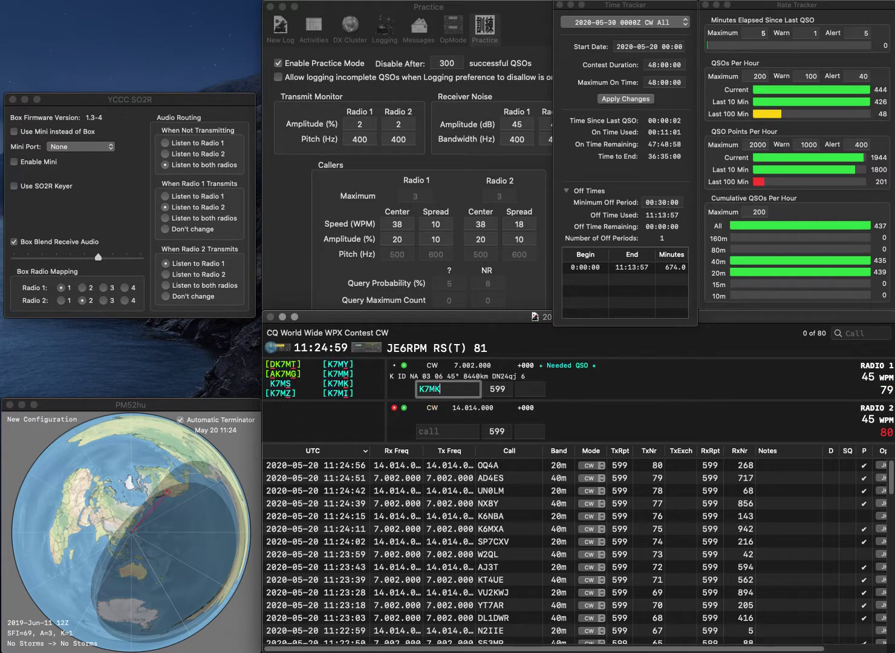
{"action": "key", "text": "Return"}
{"action": "type", "text": "F5LQ"}
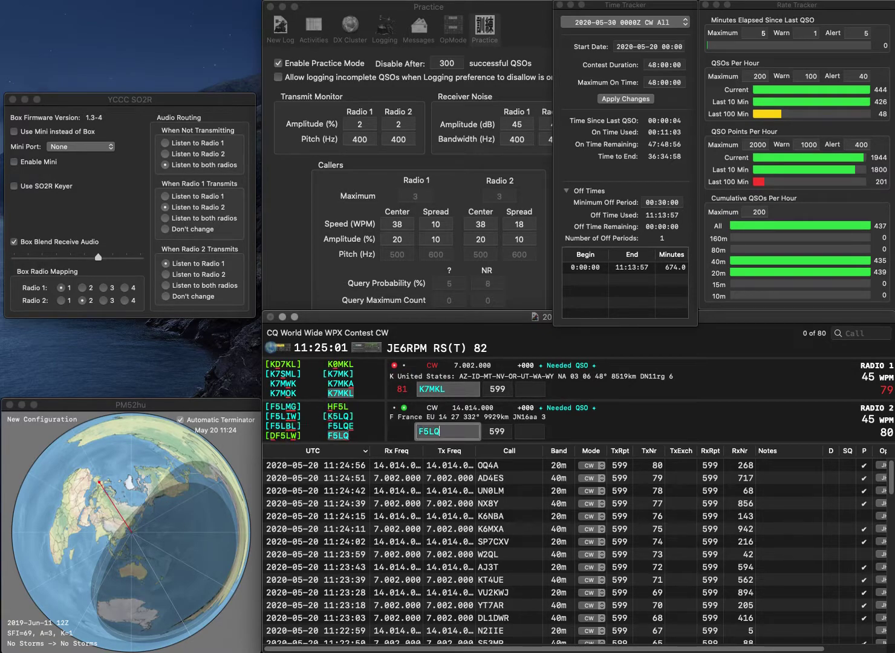
{"action": "key", "text": "Return"}
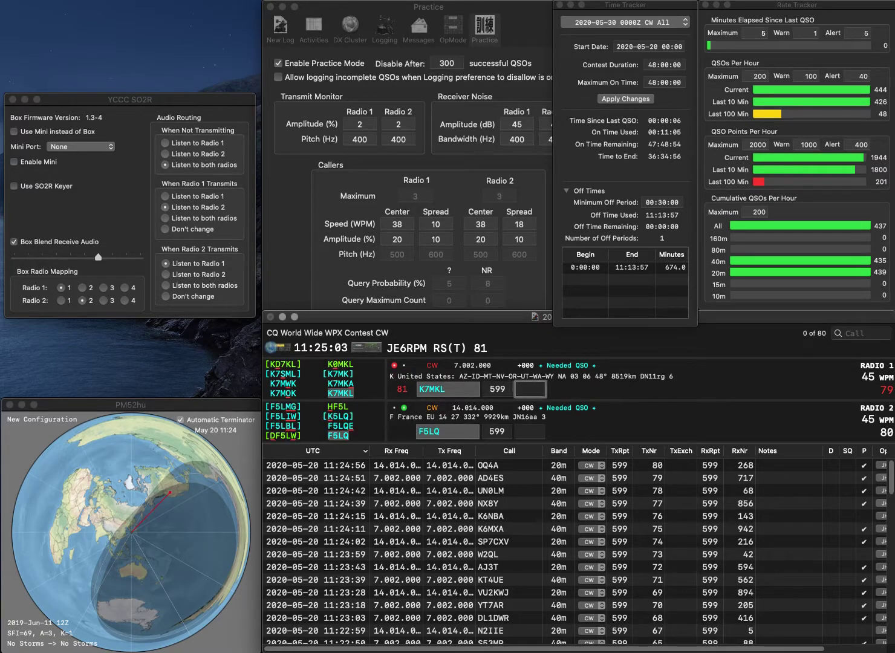
{"action": "type", "text": "326"}
{"action": "key", "text": "Return"}
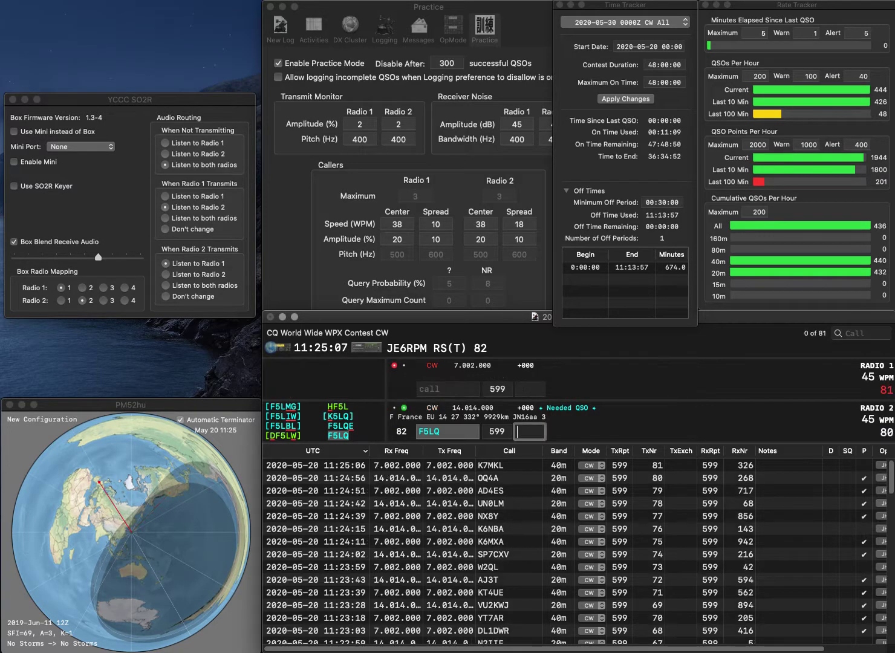
{"action": "type", "text": "531"}
{"action": "key", "text": "Return"}
{"action": "type", "text": "YFI"}
{"action": "key", "text": "Return"}
{"action": "type", "text": "VE4QZ"}
{"action": "left_click", "coordinate": [426, 389]}
{"action": "key", "text": "BackSpace"}
{"action": "type", "text": "DF3FI"}
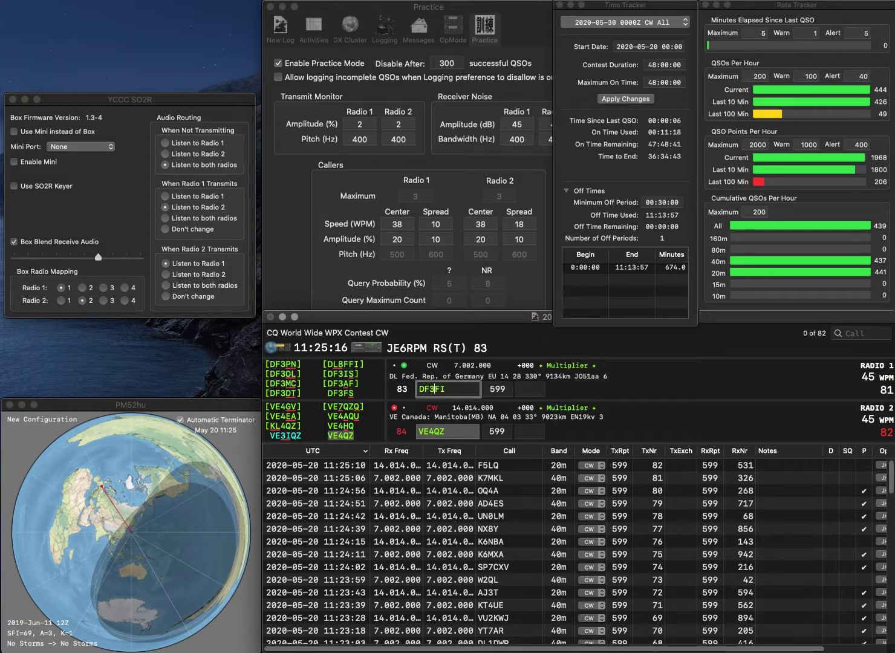
{"action": "key", "text": "Delete"}
{"action": "key", "text": "Delete"}
{"action": "type", "text": "FS"}
{"action": "key", "text": "Return"}
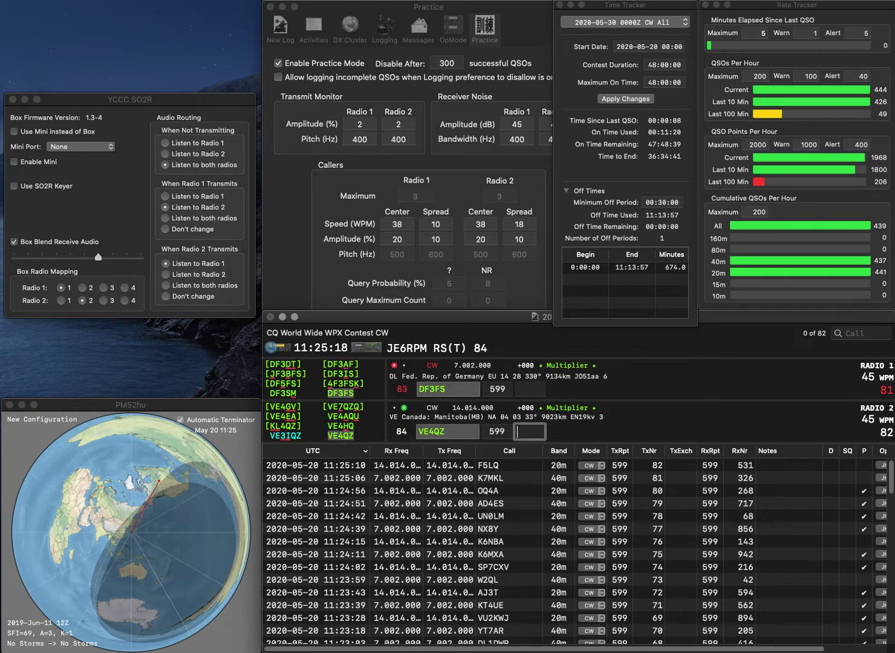
{"action": "type", "text": "883"}
{"action": "key", "text": "Return"}
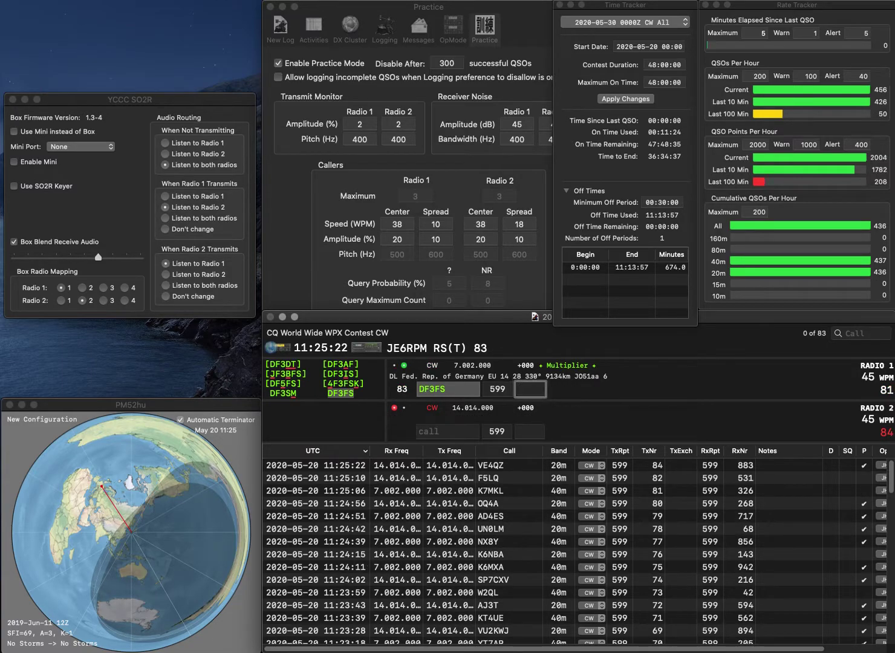
{"action": "type", "text": "346"}
{"action": "key", "text": "Return"}
- Enter K2MAX on Radio 2 and the partial call WB7Z on Radio 1, sending each
{"action": "type", "text": "K2MAX"}
{"action": "key", "text": "Return"}
{"action": "type", "text": "WB7Z"}
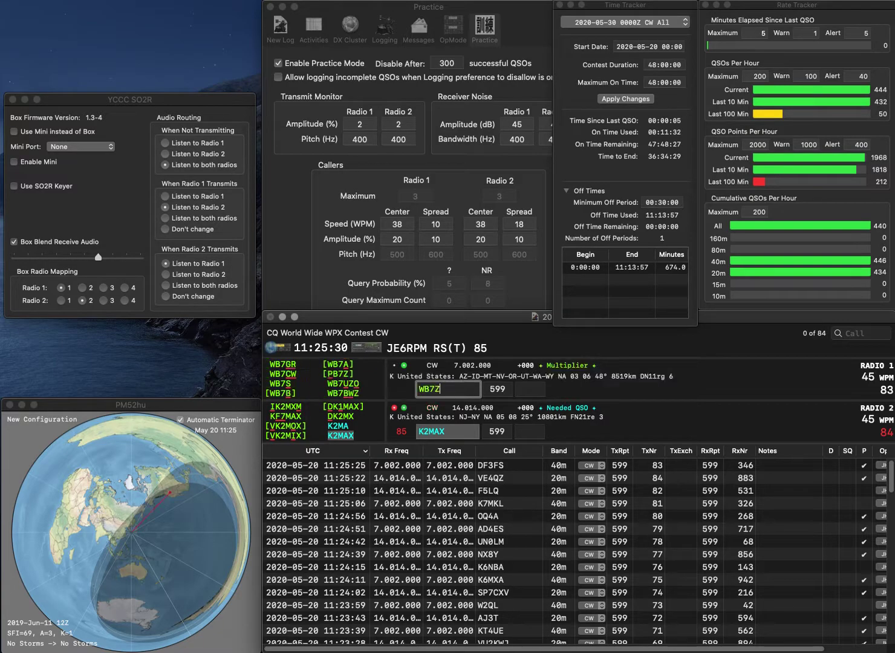
{"action": "key", "text": "Return"}
{"action": "type", "text": "31"}
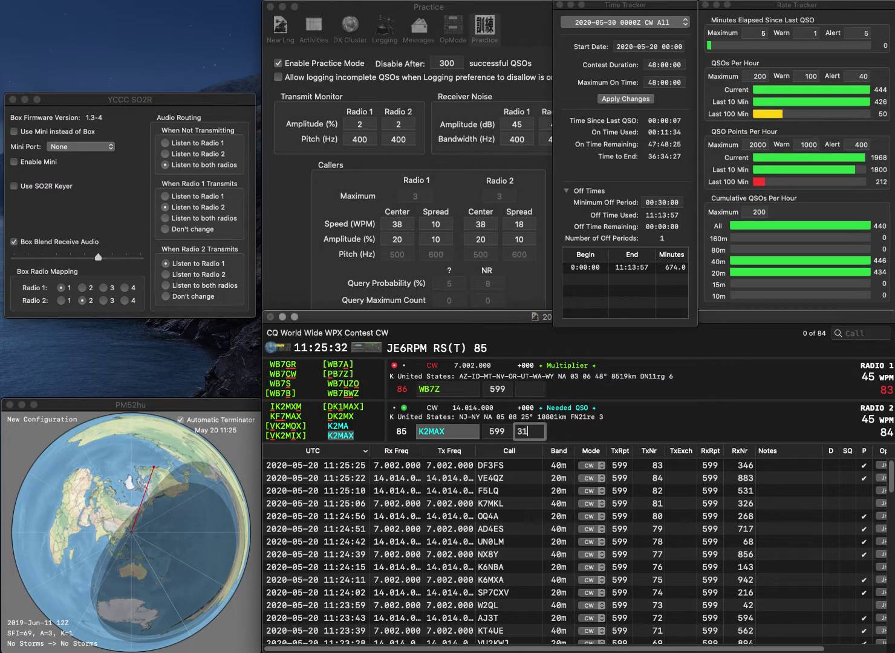
{"action": "type", "text": "1"}
{"action": "key", "text": "Return"}
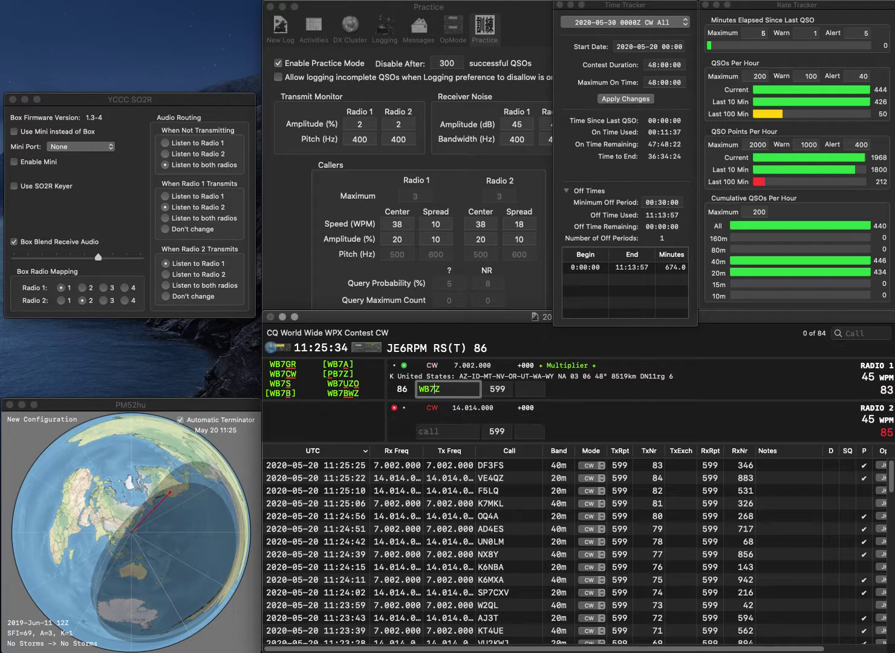
{"action": "key", "text": "BackSpace"}
{"action": "type", "text": "BWZ"}
{"action": "key", "text": "Return"}
{"action": "type", "text": "T"}
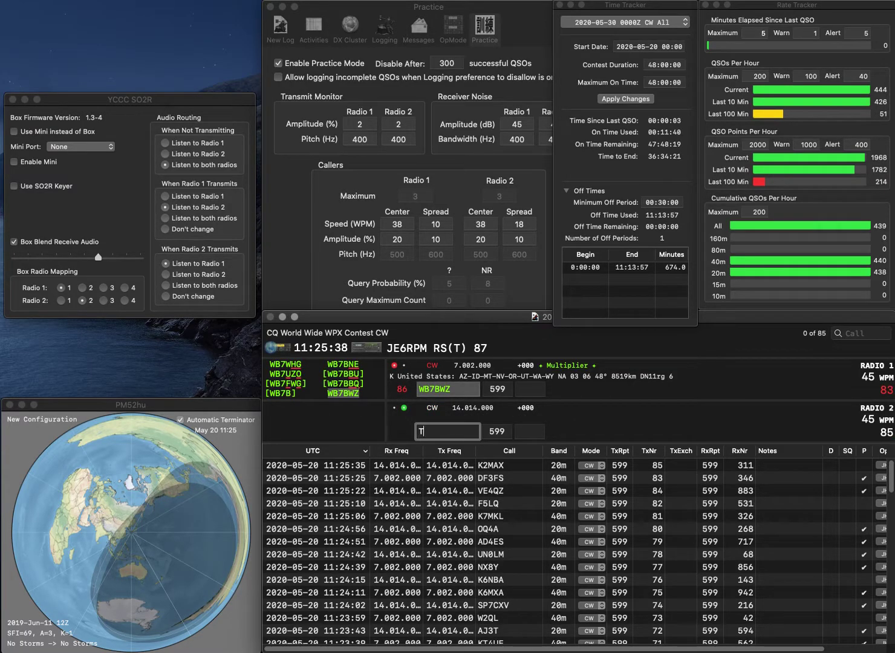
{"action": "type", "text": "NDI"}
{"action": "key", "text": "Home"}
{"action": "key", "text": "Delete"}
{"action": "type", "text": "W5"}
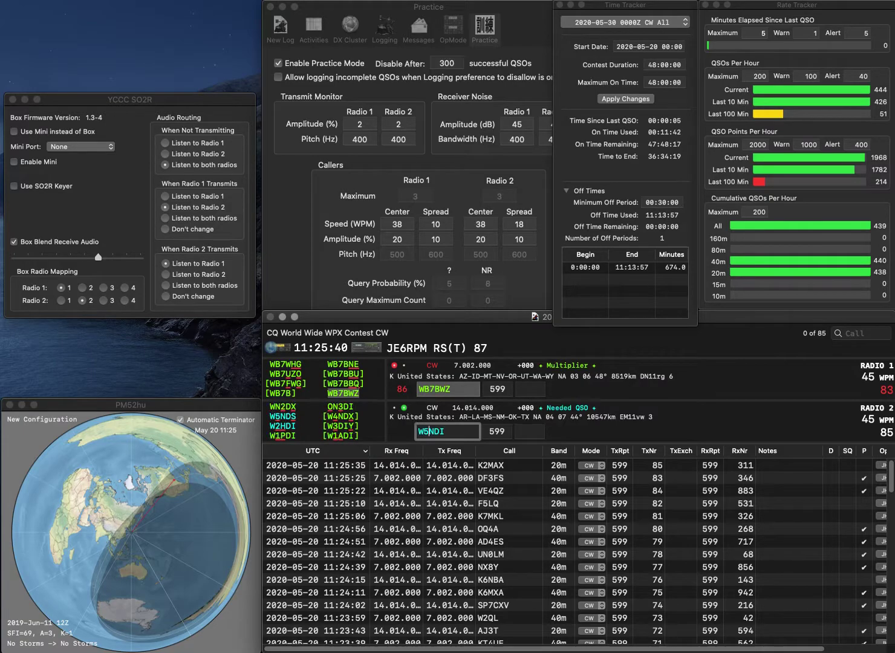
{"action": "key", "text": "Return"}
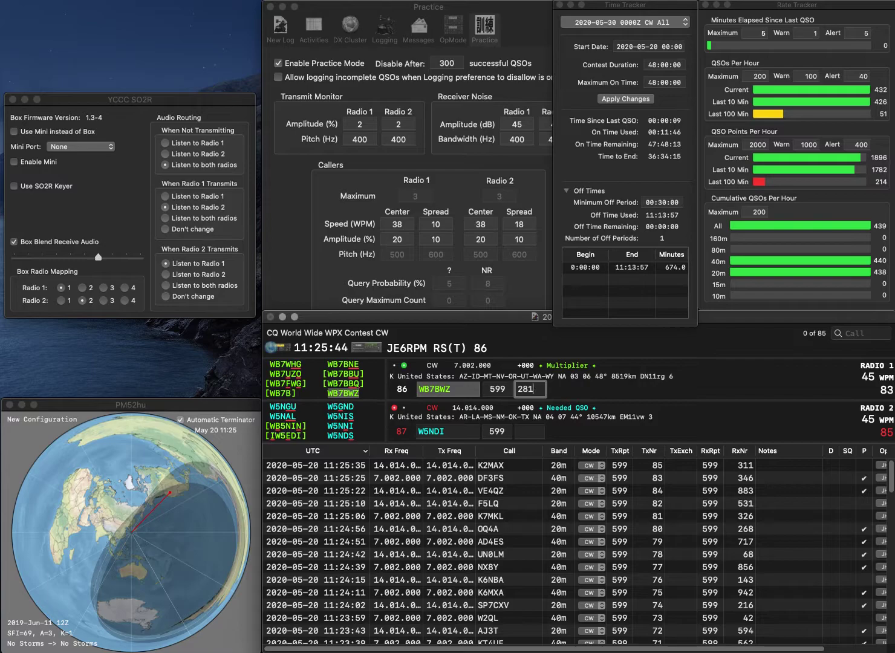
{"action": "key", "text": "Return"}
{"action": "key", "text": "BackSpace"}
{"action": "type", "text": "S"}
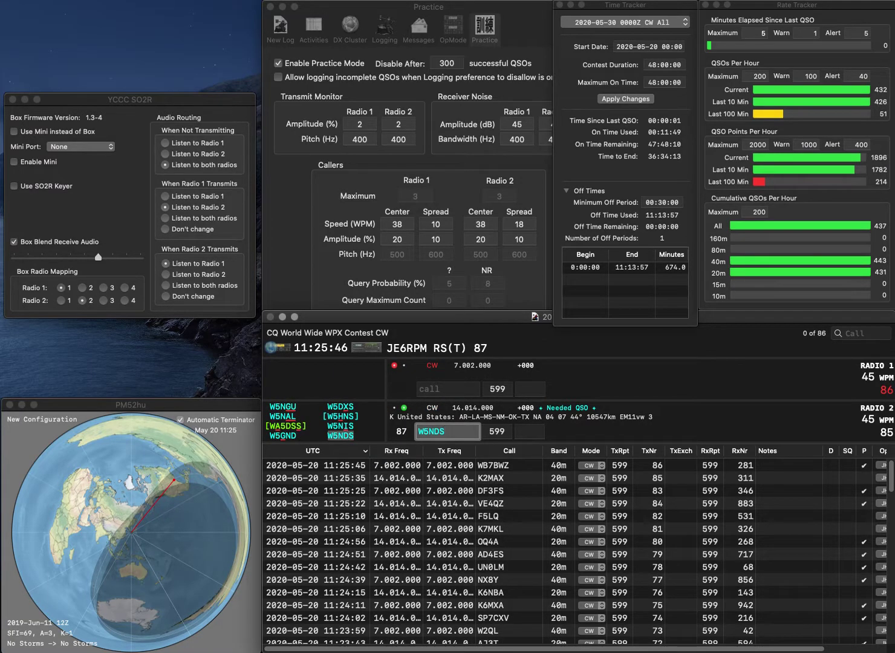
{"action": "key", "text": "Return"}
{"action": "type", "text": "DF5BX"}
{"action": "key", "text": "Return"}
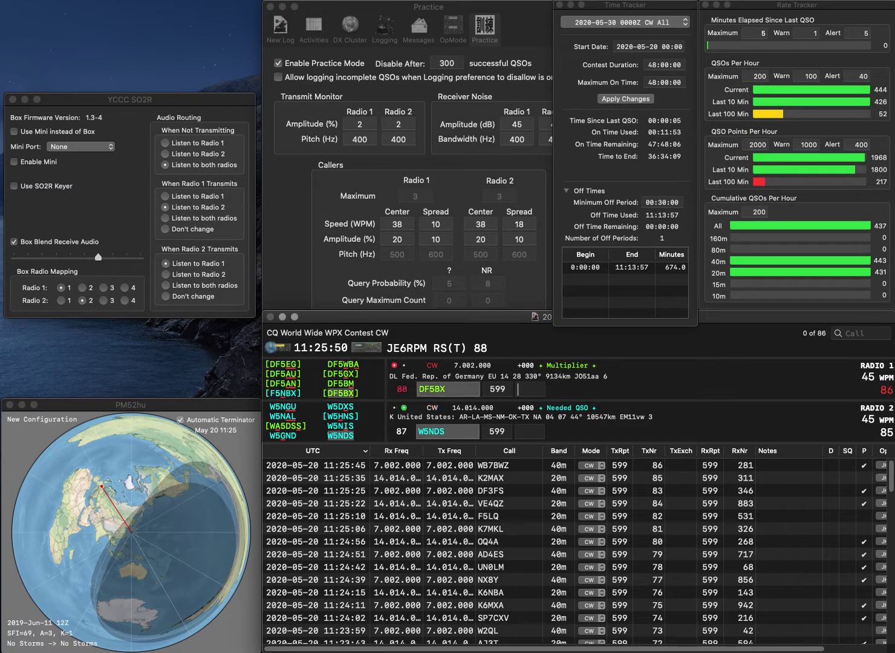
- Log W5NDS on Radio 2 with received number 234 and DF5BX on Radio 1 with 844
{"action": "type", "text": "234"}
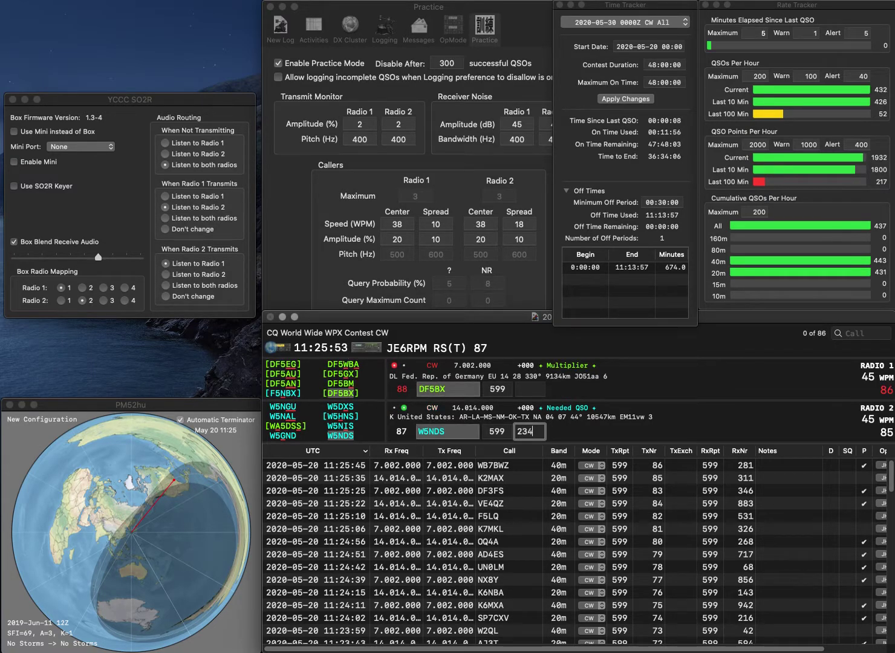
{"action": "key", "text": "Return"}
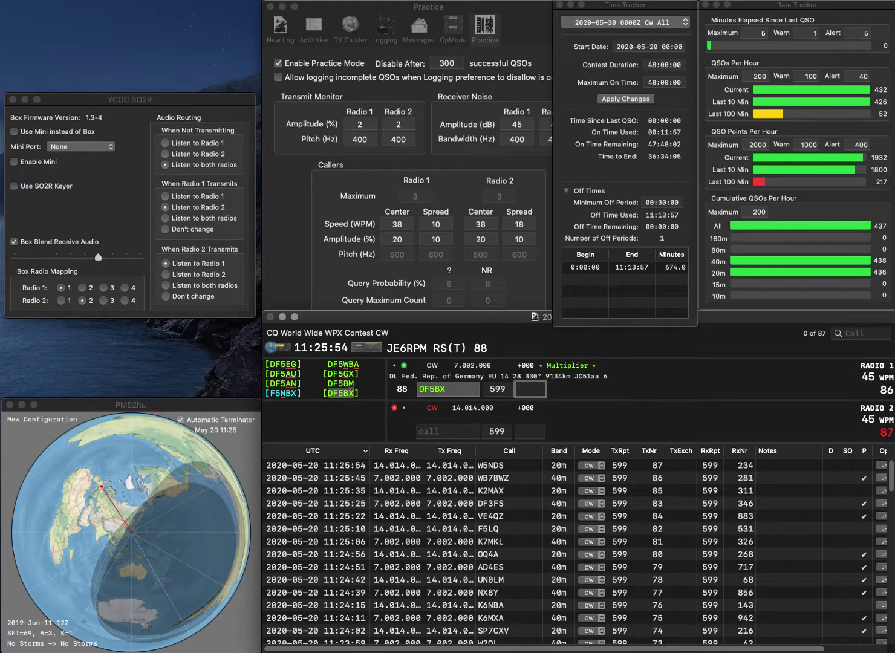
{"action": "type", "text": "844"}
{"action": "key", "text": "Return"}
- Enter WG4MC on Radio 2 and SP6IXF on Radio 1, sending the exchange on each
{"action": "type", "text": "F"}
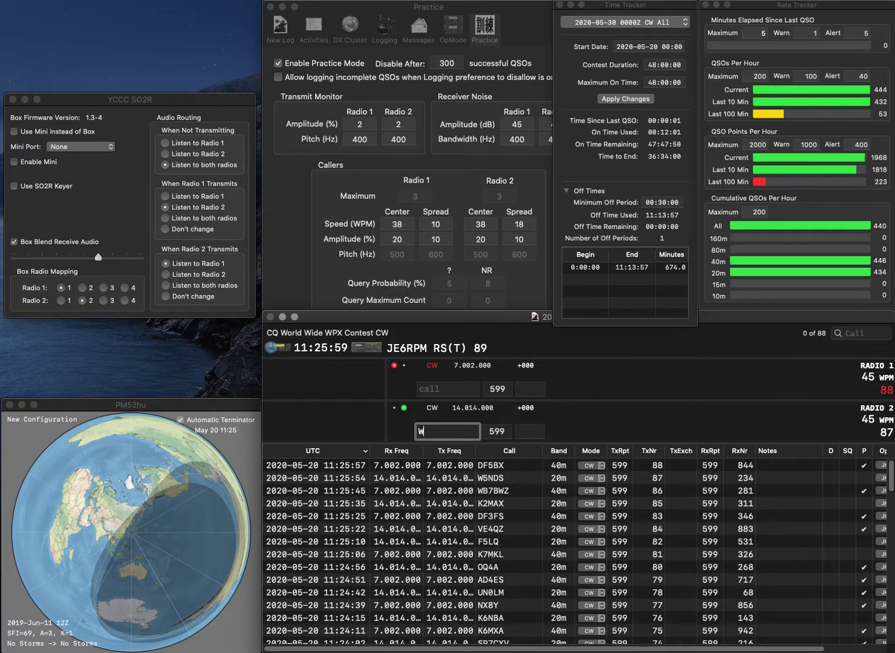
{"action": "type", "text": "G4MC"}
{"action": "key", "text": "Return"}
{"action": "type", "text": "R"}
{"action": "key", "text": "BackSpace"}
{"action": "type", "text": "TIXF"}
{"action": "key", "text": "Home"}
{"action": "key", "text": "Delete"}
{"action": "type", "text": "6"}
{"action": "type", "text": "SP"}
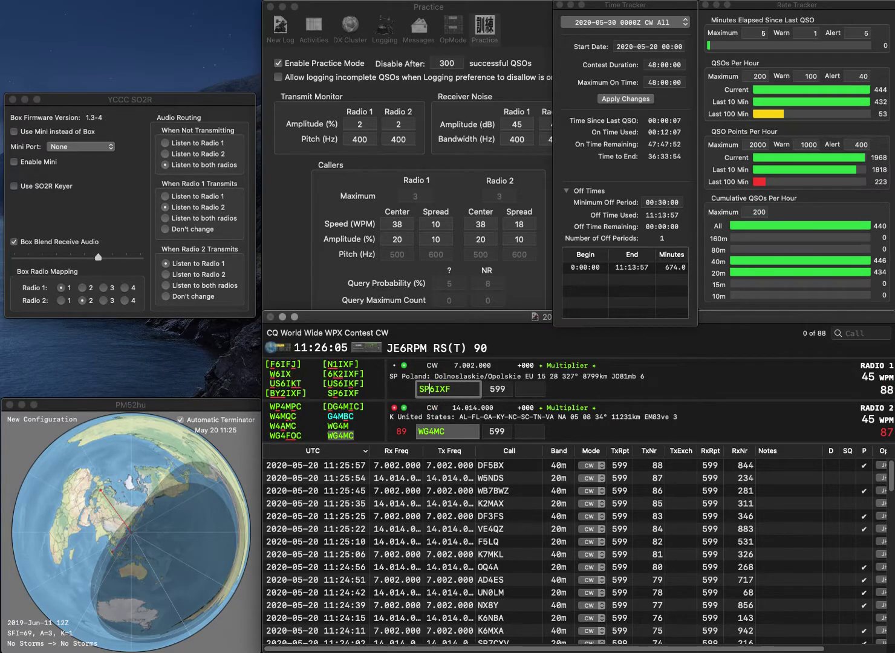
{"action": "key", "text": "Return"}
{"action": "type", "text": "642"}
{"action": "key", "text": "Return"}
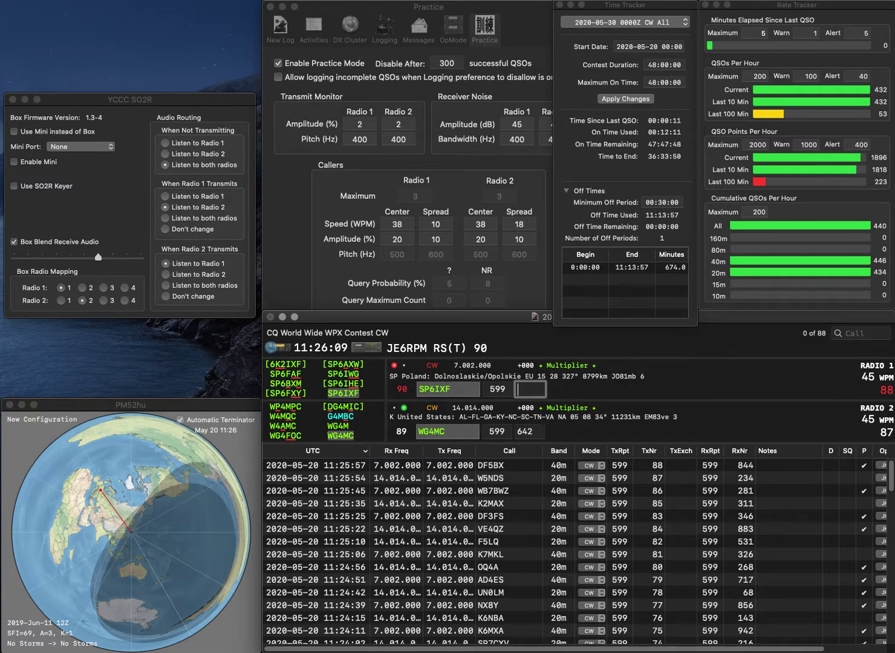
{"action": "type", "text": "698"}
{"action": "key", "text": "Return"}
{"action": "type", "text": "F"}
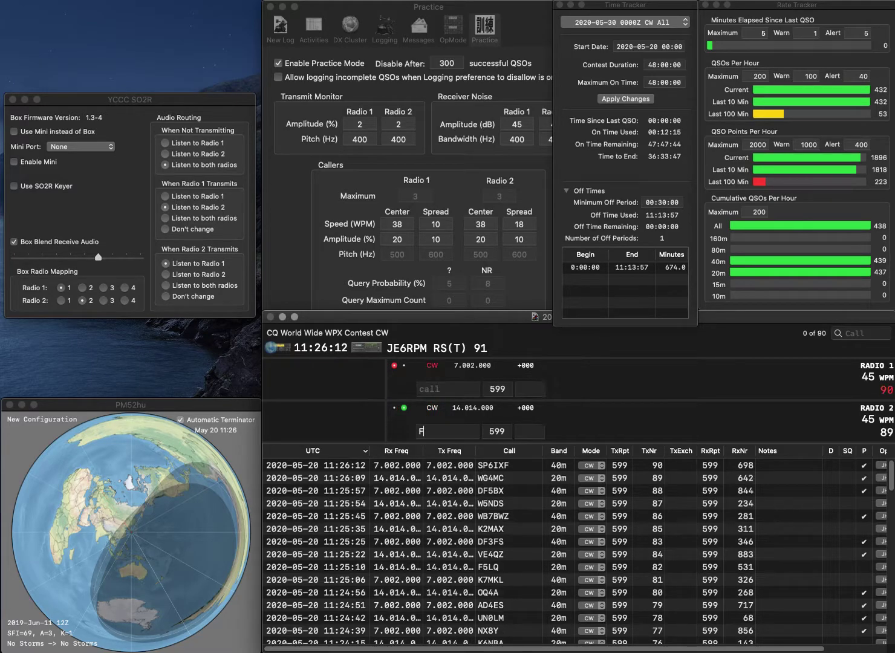
{"action": "type", "text": "4FLFL"}
{"action": "key", "text": "Return"}
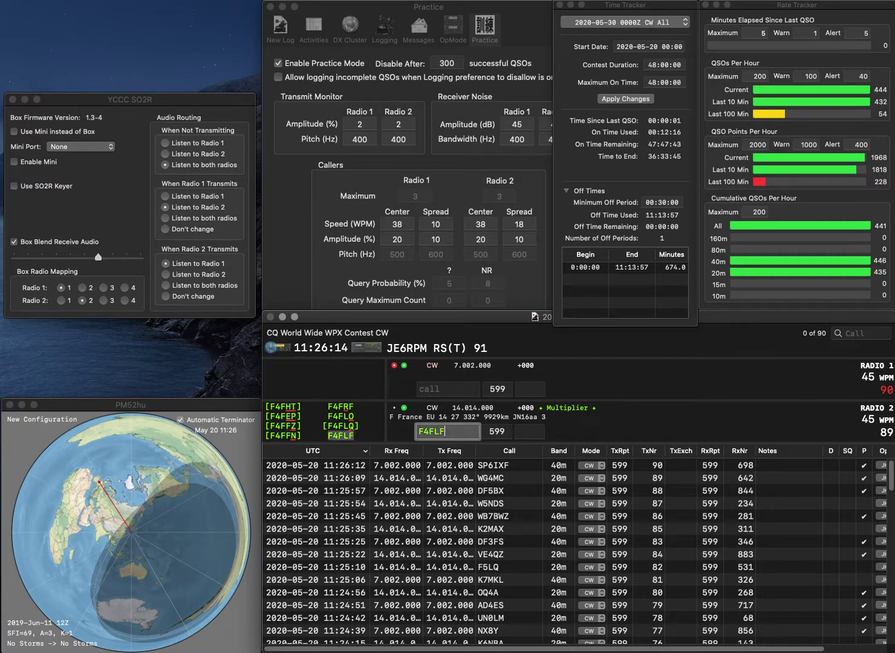
{"action": "type", "text": "W"}
{"action": "key", "text": "BackSpace"}
{"action": "type", "text": "R"}
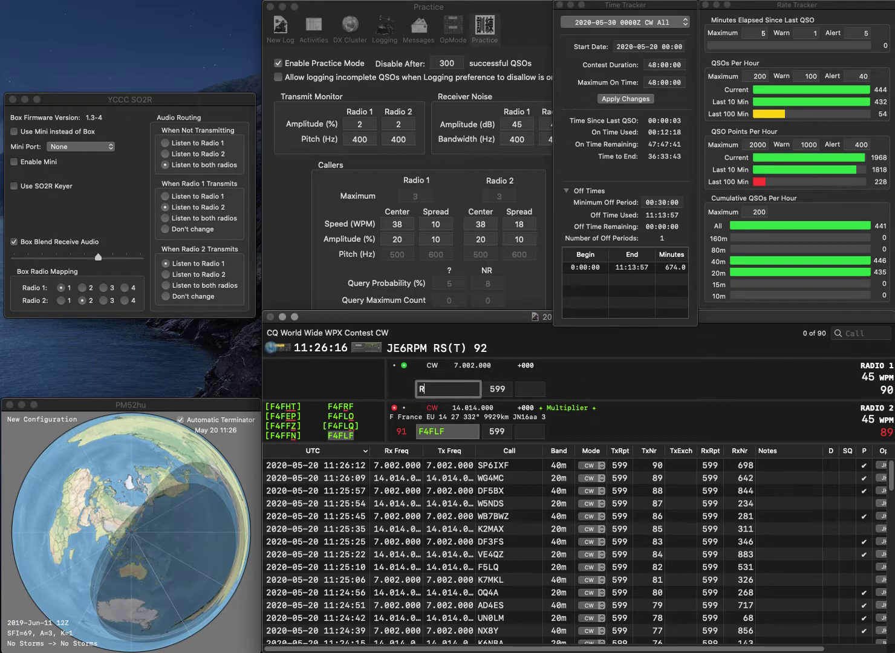
{"action": "type", "text": "A6C"}
{"action": "key", "text": "backslash"}
- Log F4FLF on Radio 2 with received number 944 and correct the Radio 1 call to RA7C, sending it
{"action": "key", "text": "Tab"}
{"action": "type", "text": "944"}
{"action": "key", "text": "Return"}
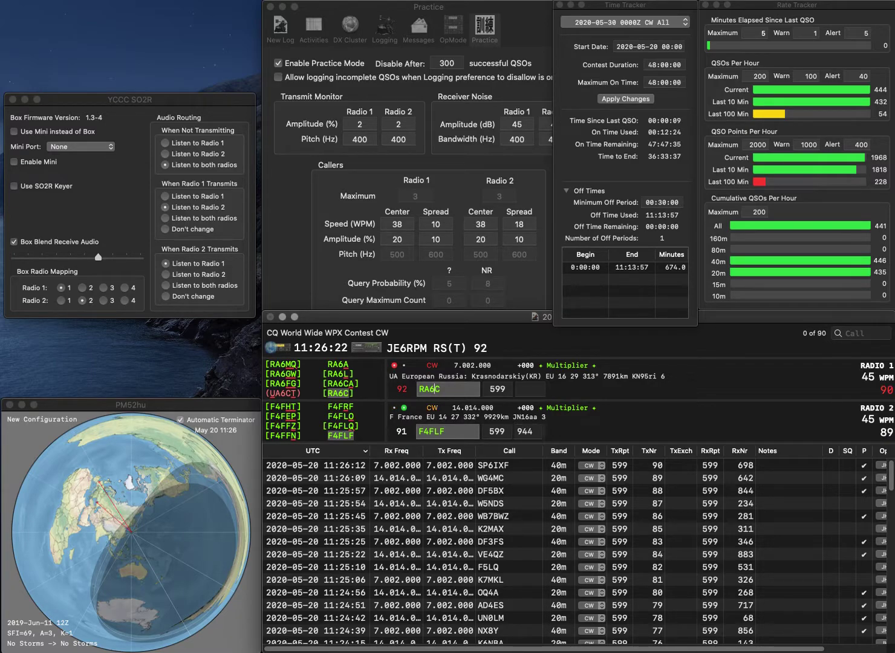
{"action": "key", "text": "Tab"}
{"action": "type", "text": "RA7C"}
{"action": "key", "text": "backslash"}
{"action": "type", "text": "E"}
{"action": "type", "text": "PX2MTV"}
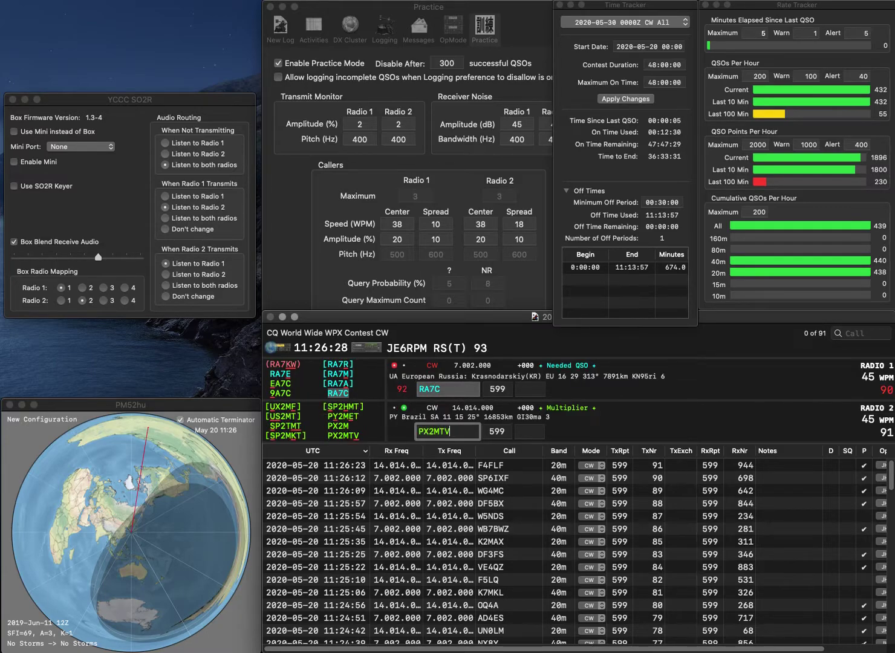
{"action": "key", "text": "Return"}
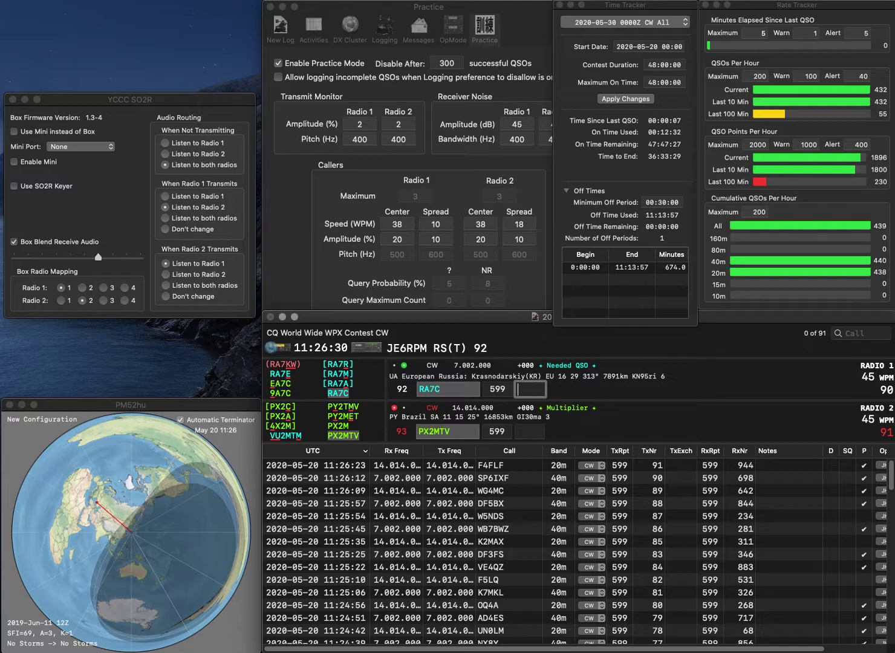
{"action": "type", "text": "228"}
{"action": "key", "text": "Return"}
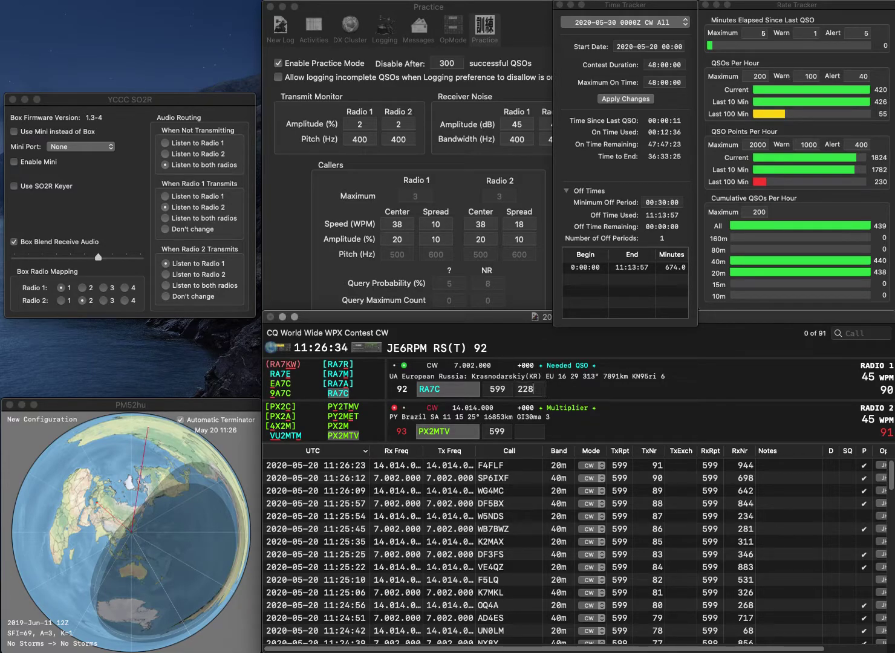
- Log PX2MTV on Radio 2 with received number 961 and send the partial call XX on Radio 1
{"action": "type", "text": "961"}
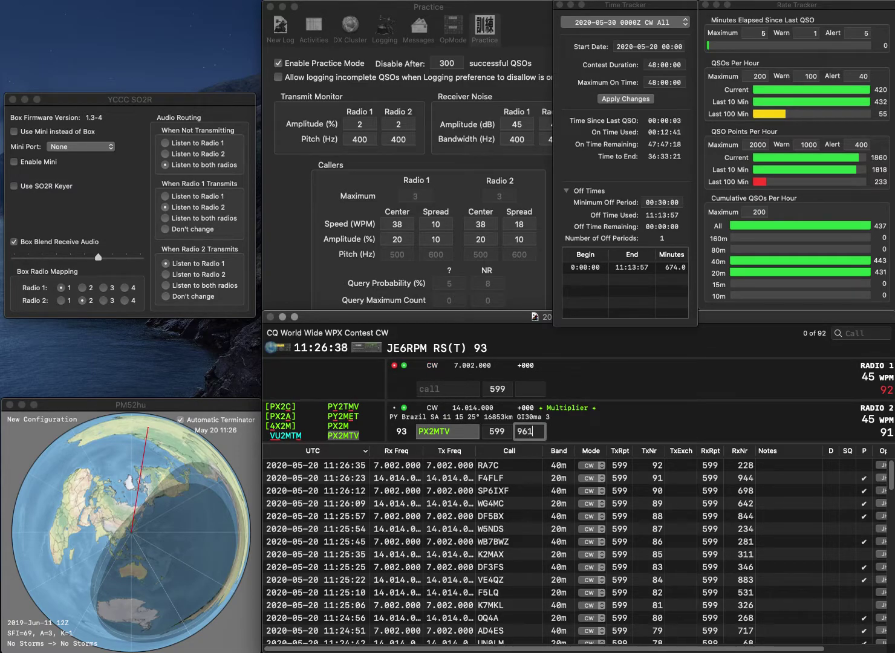
{"action": "key", "text": "Return"}
{"action": "key", "text": "Return"}
{"action": "type", "text": "EA5U"}
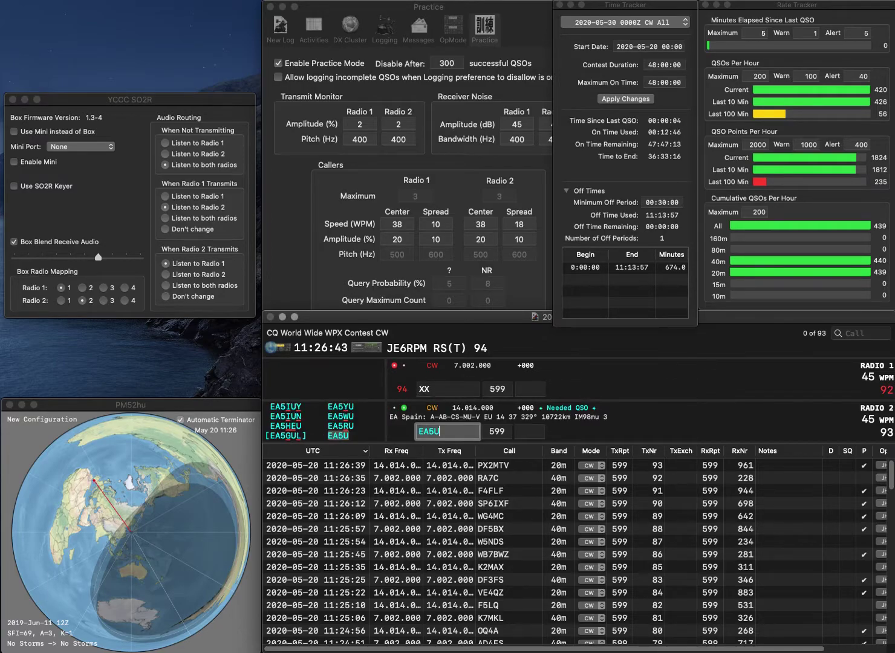
{"action": "key", "text": "Return"}
{"action": "type", "text": "WB5"}
{"action": "key", "text": "Return"}
{"action": "key", "text": "space"}
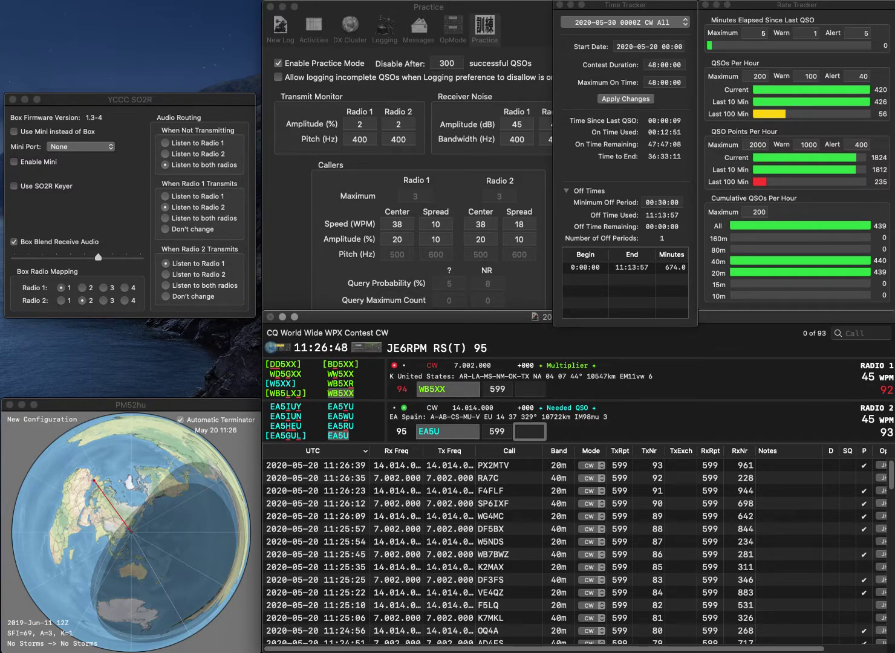
- Log EA5U on Radio 2 with received number 743 and WB5XX on Radio 1 with 654
{"action": "type", "text": "743"}
{"action": "key", "text": "Return"}
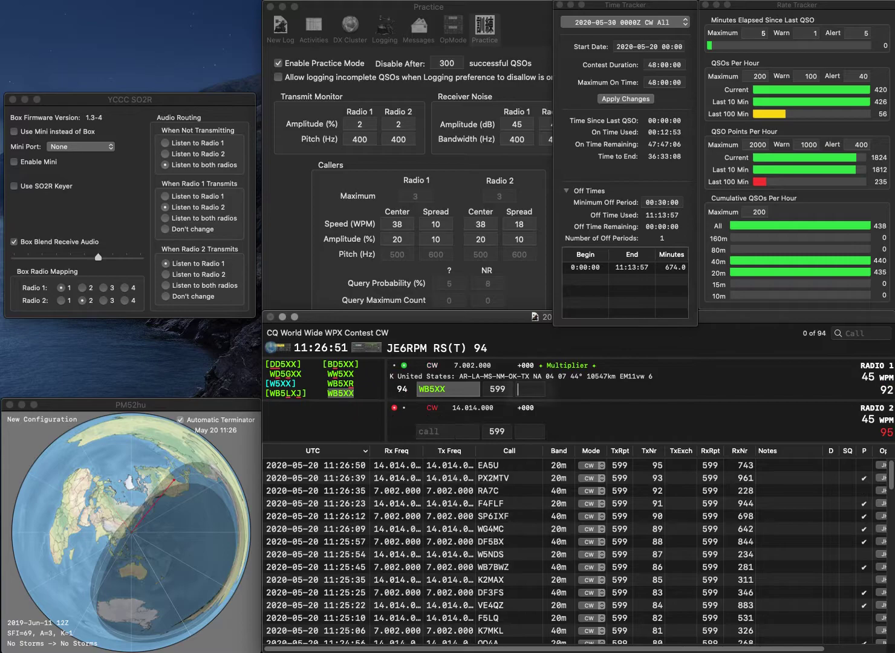
{"action": "type", "text": "654"}
{"action": "key", "text": "Return"}
{"action": "type", "text": "HL1VAU"}
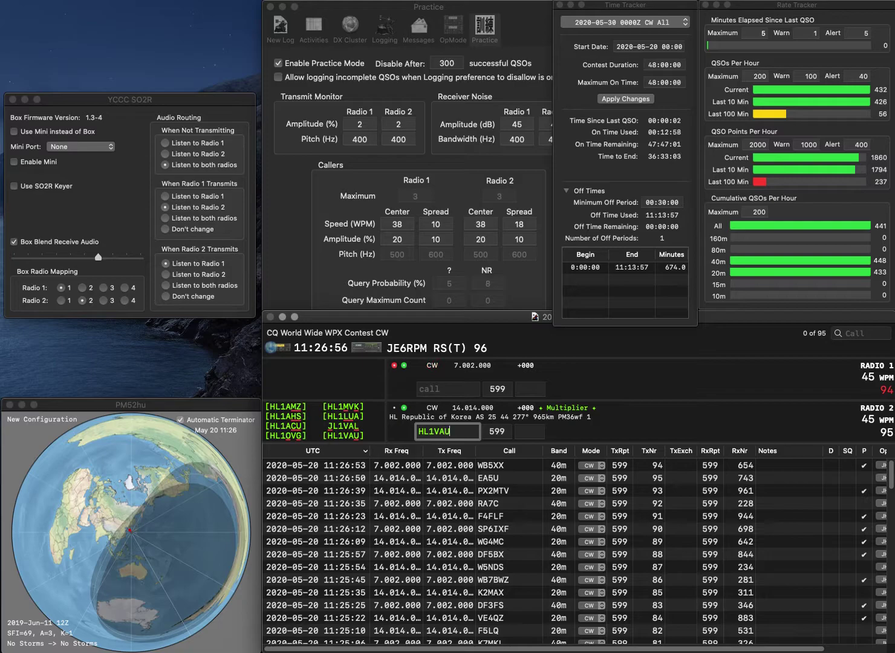
{"action": "key", "text": "Return"}
{"action": "type", "text": "NI4E"}
{"action": "key", "text": "Return"}
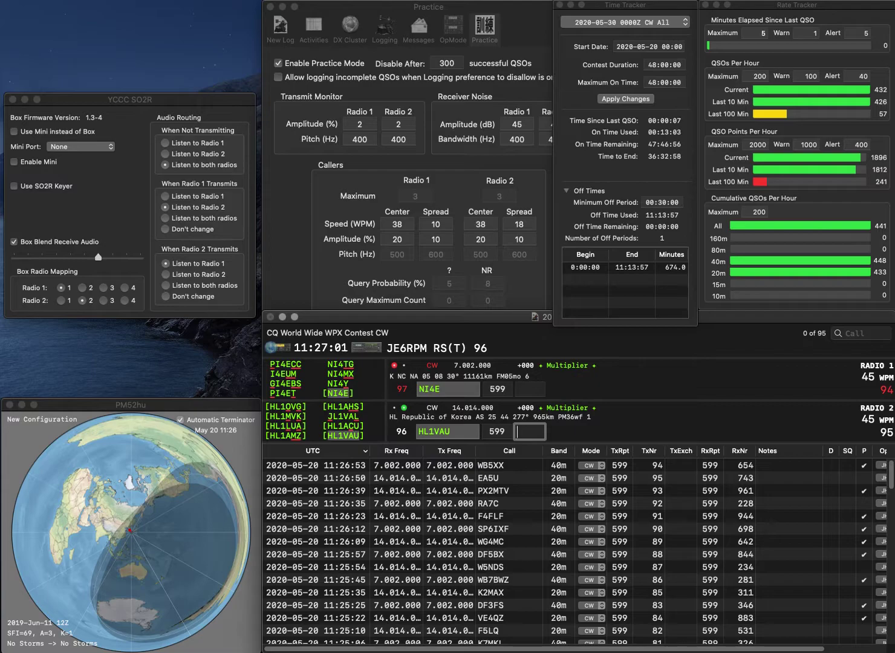
- Log HL1VAU on Radio 2 with received number 300 and NI4E on Radio 1 with 643
{"action": "type", "text": "300"}
{"action": "key", "text": "Return"}
{"action": "type", "text": "6"}
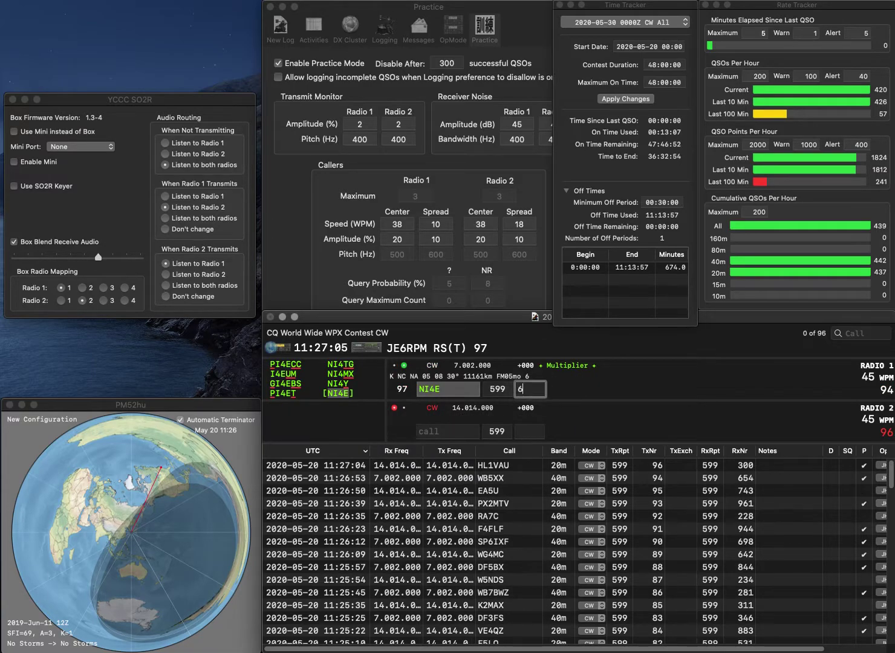
{"action": "type", "text": "43"}
{"action": "key", "text": "Return"}
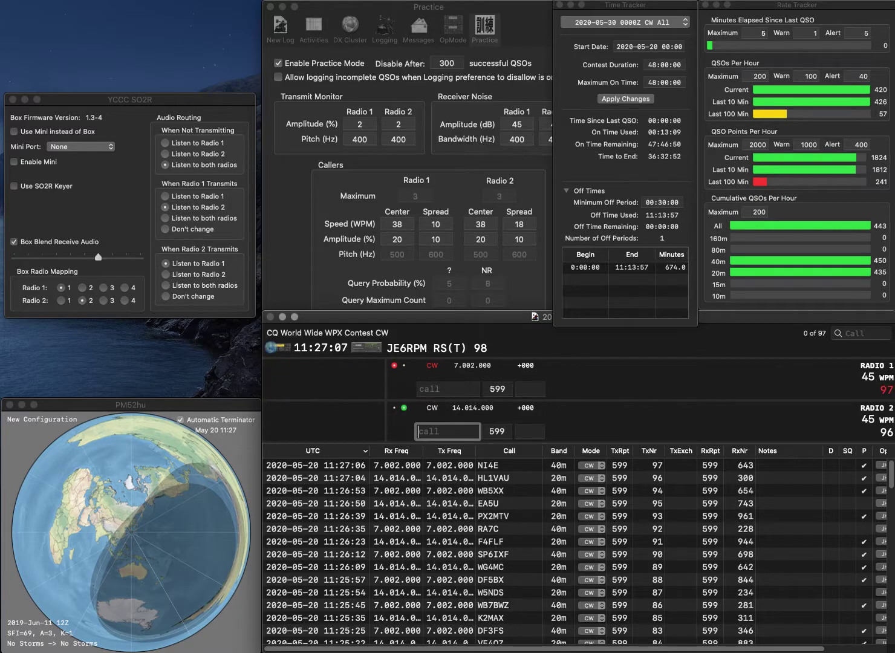
- Enter the partial calls 4K on Radio 2 and 2T on Radio 1, sending each
{"action": "type", "text": "4K"}
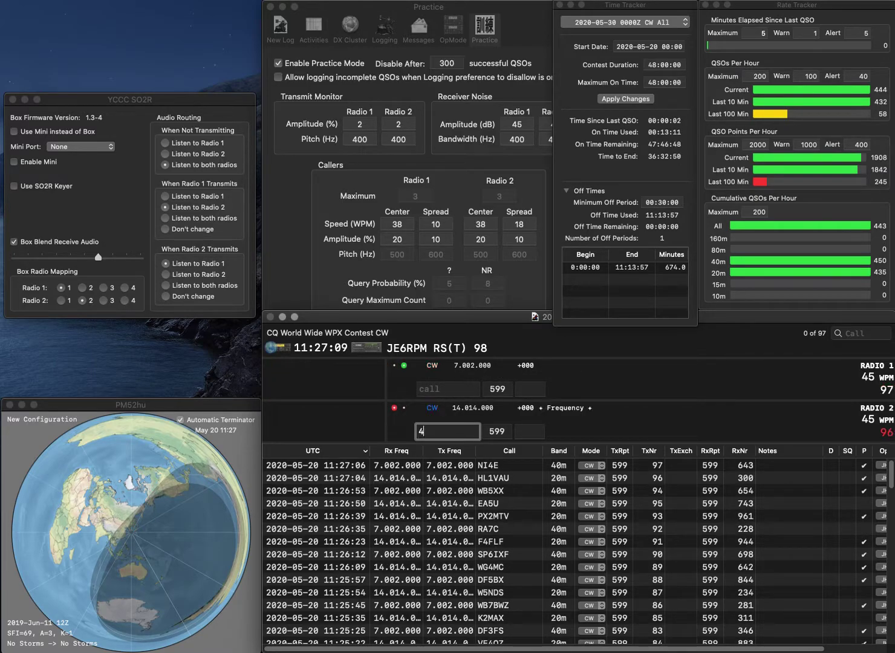
{"action": "type", "text": "2T"}
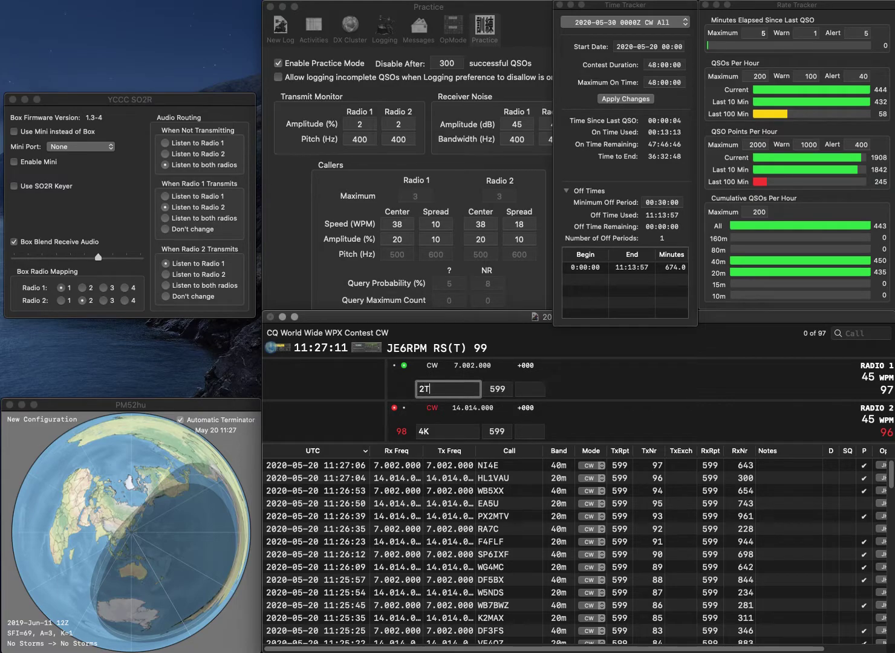
{"action": "key", "text": "Return"}
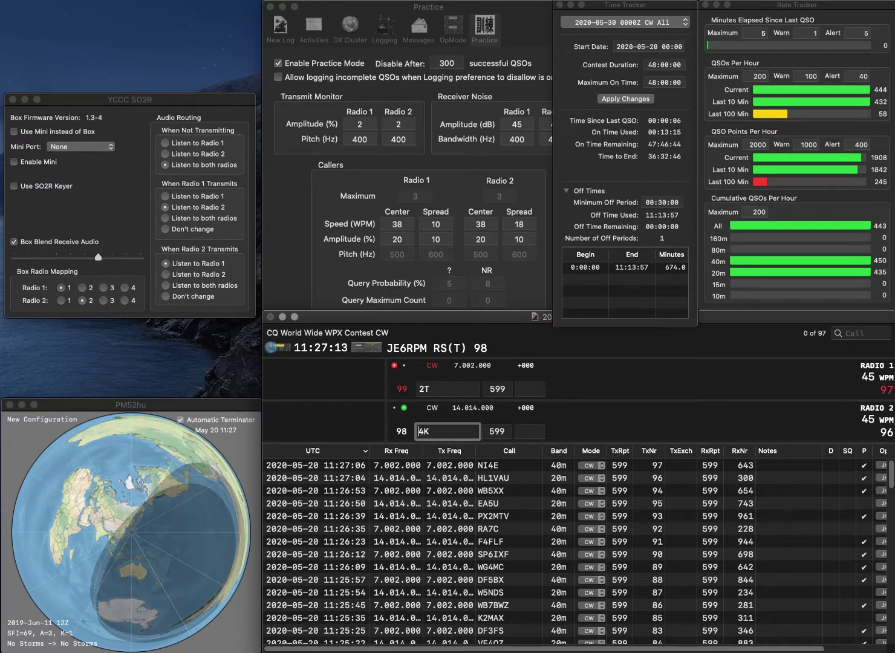
- Complete the Radio 2 call as ON4KMB and the Radio 1 call as ZX2T, sending each
{"action": "type", "text": "ON4KMB"}
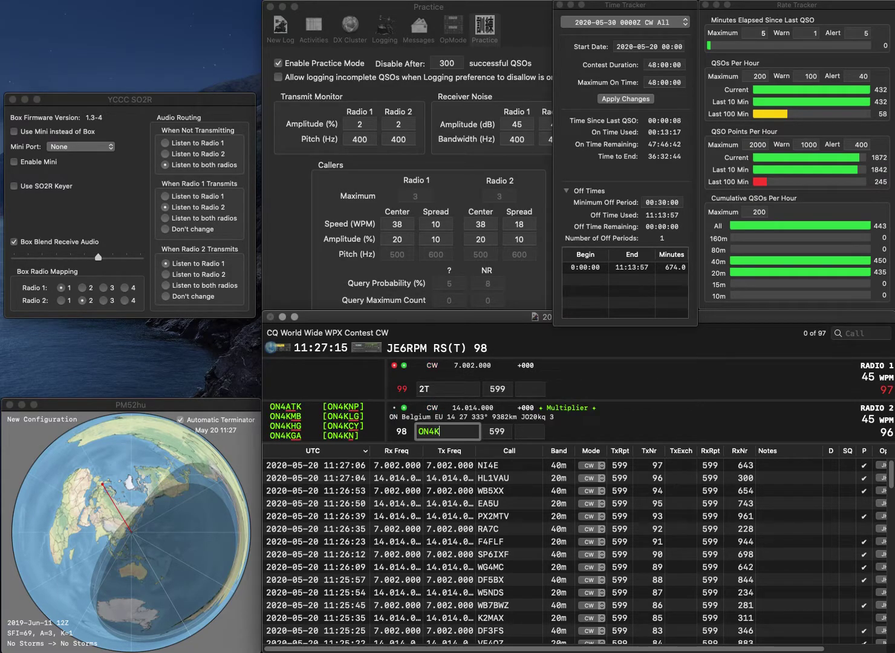
{"action": "key", "text": "Return"}
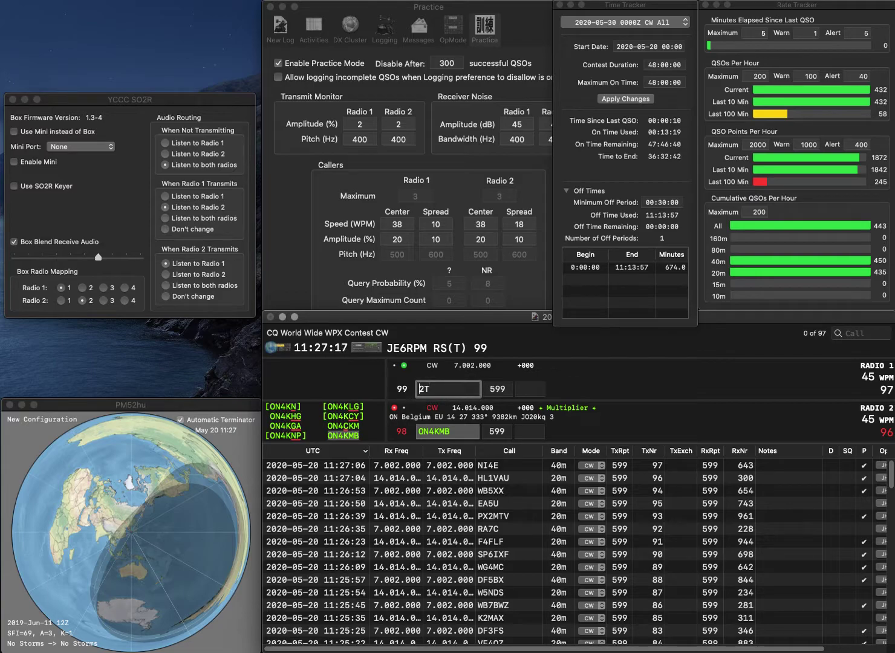
{"action": "type", "text": "ZX"}
{"action": "key", "text": "Return"}
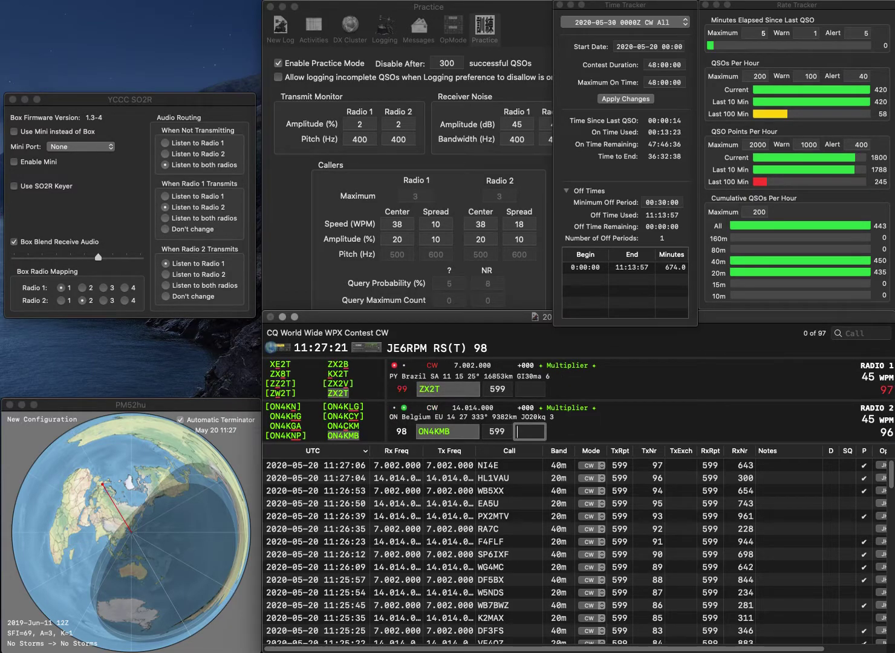
- Log ON4KMB on Radio 2 with received number 381 and ZX2T on Radio 1 with 327
{"action": "type", "text": "381"}
{"action": "key", "text": "Return"}
{"action": "type", "text": "327"}
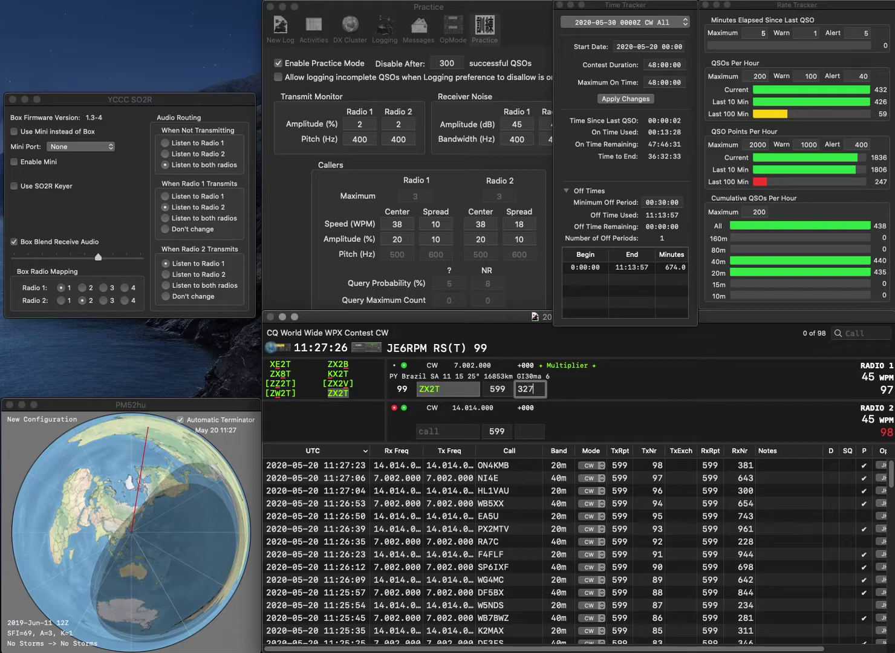
{"action": "key", "text": "Return"}
- Enter N9E on Radio 2 and SO9W on Radio 1, sending each
{"action": "type", "text": "N9E"}
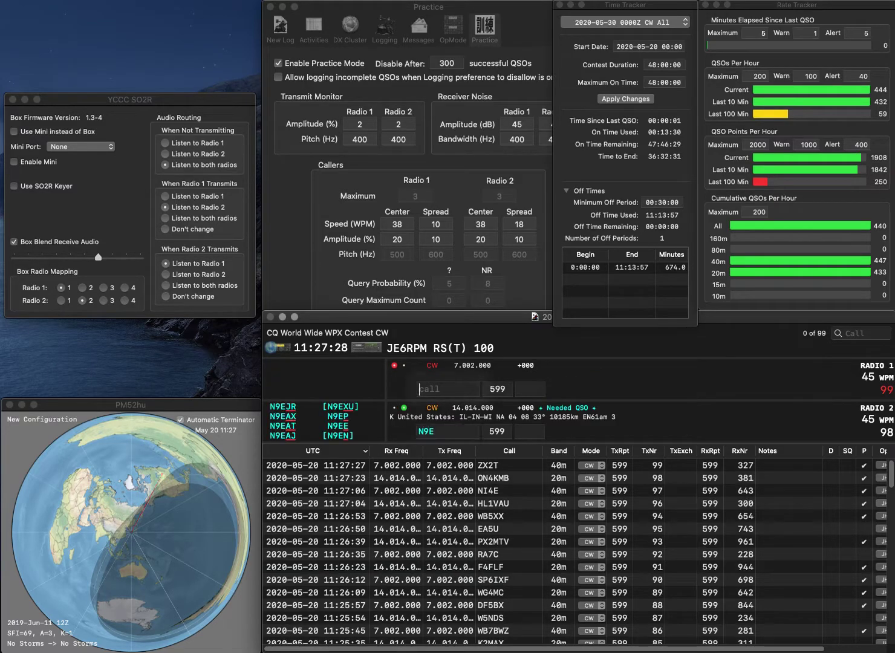
{"action": "key", "text": "Return"}
{"action": "type", "text": "SO"}
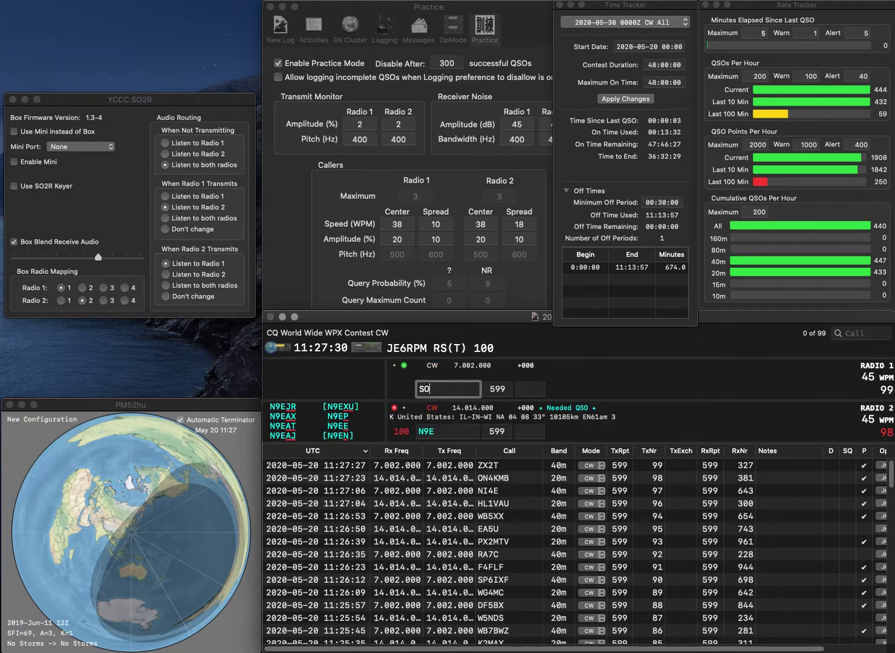
{"action": "type", "text": "9W"}
{"action": "key", "text": "Return"}
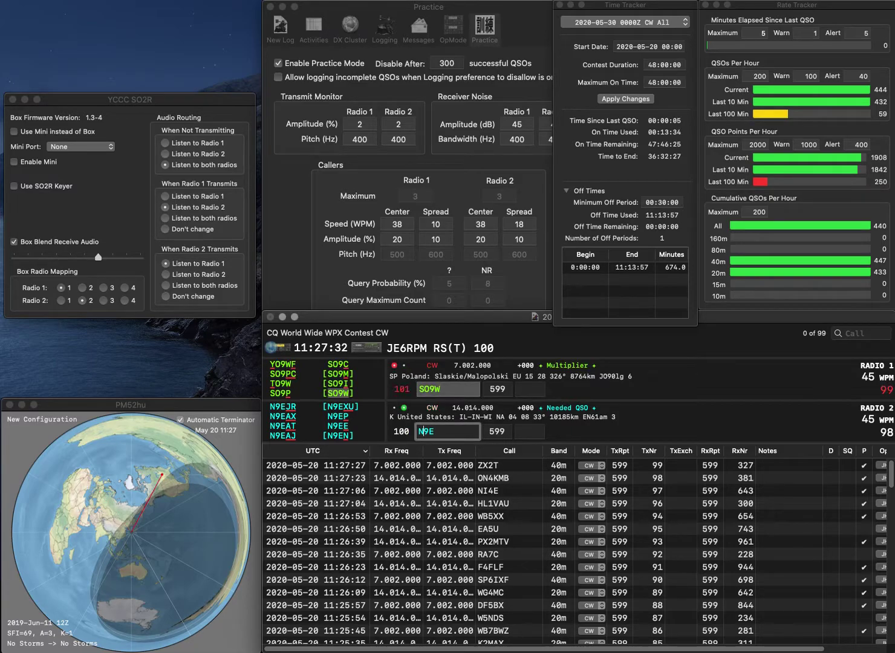
- Correct the Radio 2 call to NO9E and send it, and log SO9W on Radio 1 with received number 178
{"action": "key", "text": "Left"}
{"action": "key", "text": "Left"}
{"action": "type", "text": "O"}
{"action": "key", "text": "Return"}
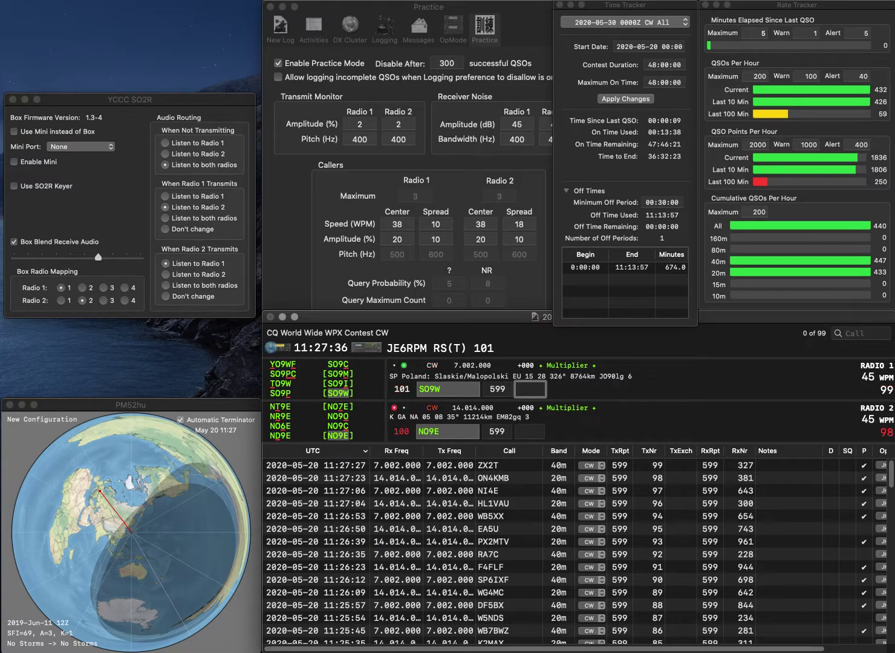
{"action": "type", "text": "178"}
{"action": "key", "text": "Return"}
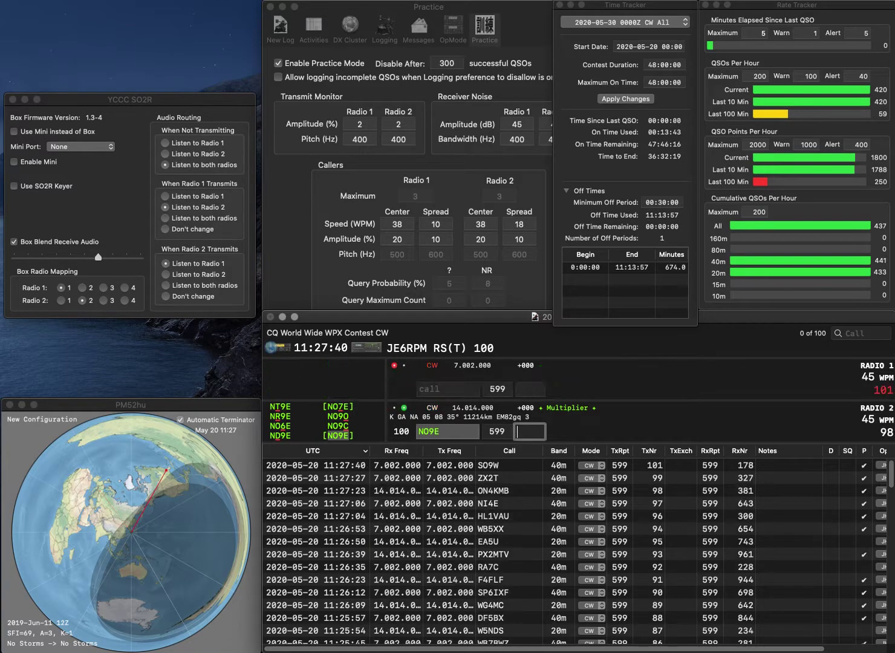
{"action": "type", "text": "276"}
{"action": "key", "text": "Return"}
{"action": "type", "text": "BHK"}
{"action": "key", "text": "Return"}
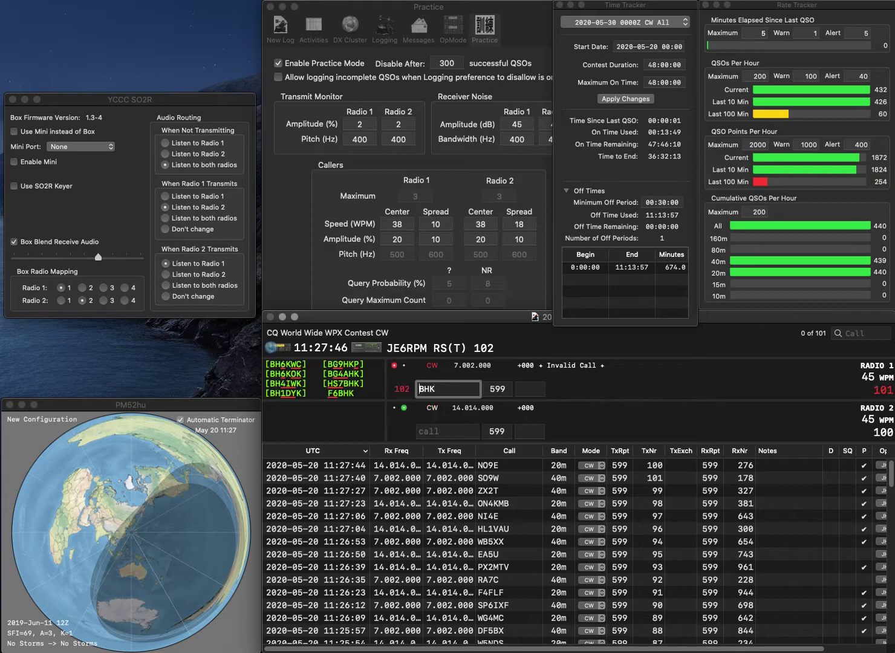
- Enter KD9BBB on Radio 2 and correct the Radio 1 call to G3V, sending each
{"action": "type", "text": "KD9BBB"}
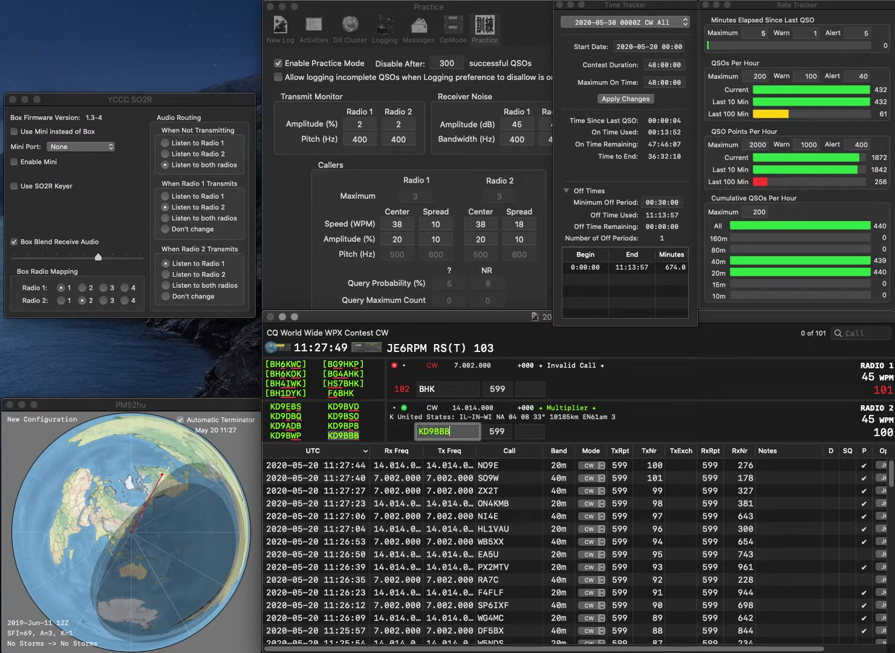
{"action": "key", "text": "Return"}
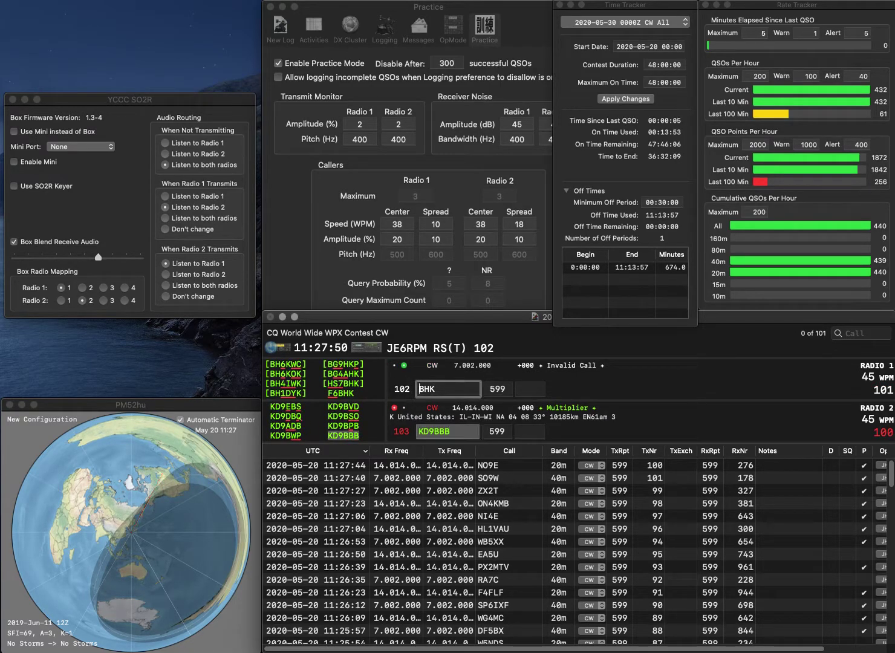
{"action": "type", "text": "G3V"}
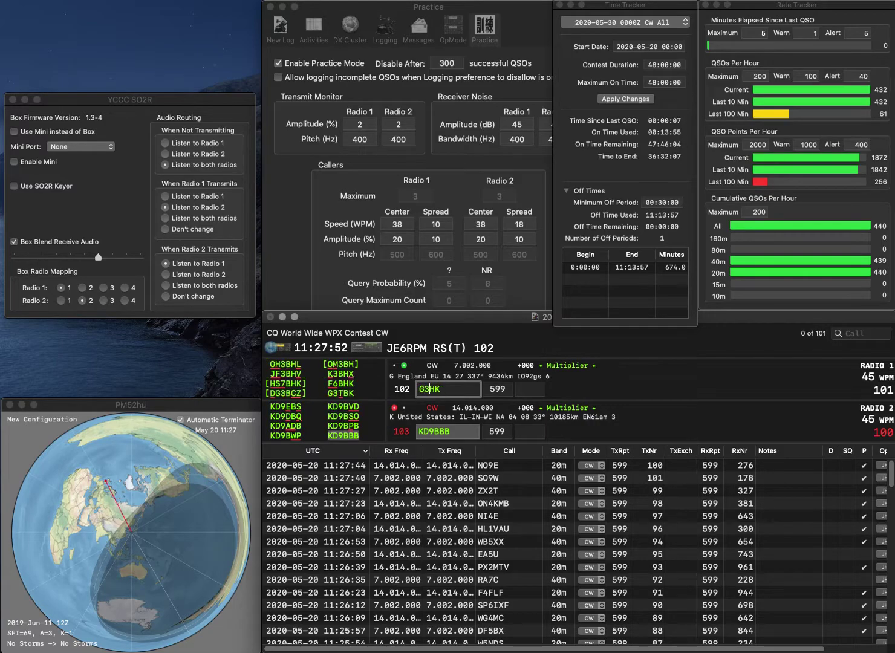
{"action": "key", "text": "Return"}
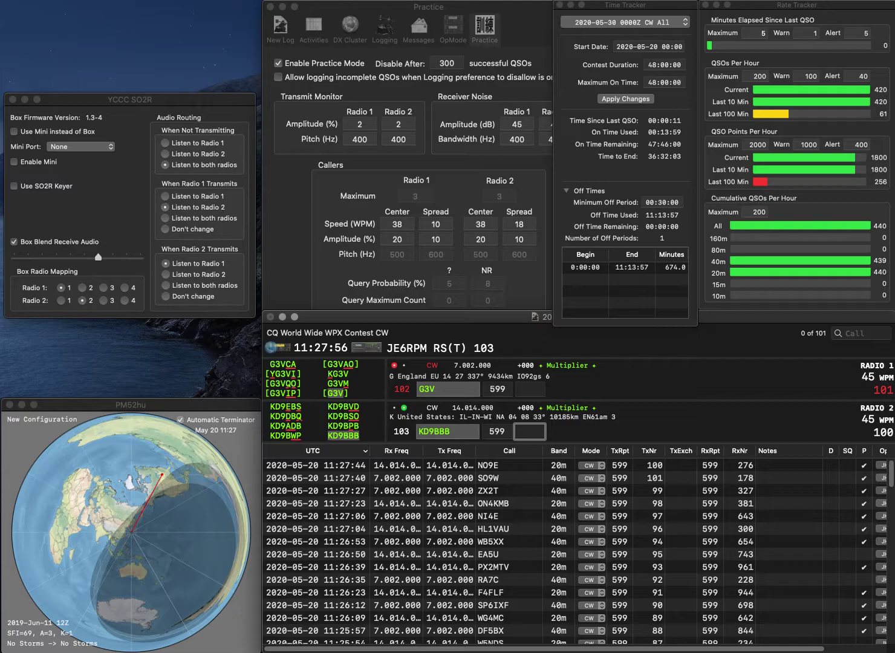
{"action": "type", "text": "40"}
{"action": "key", "text": "Return"}
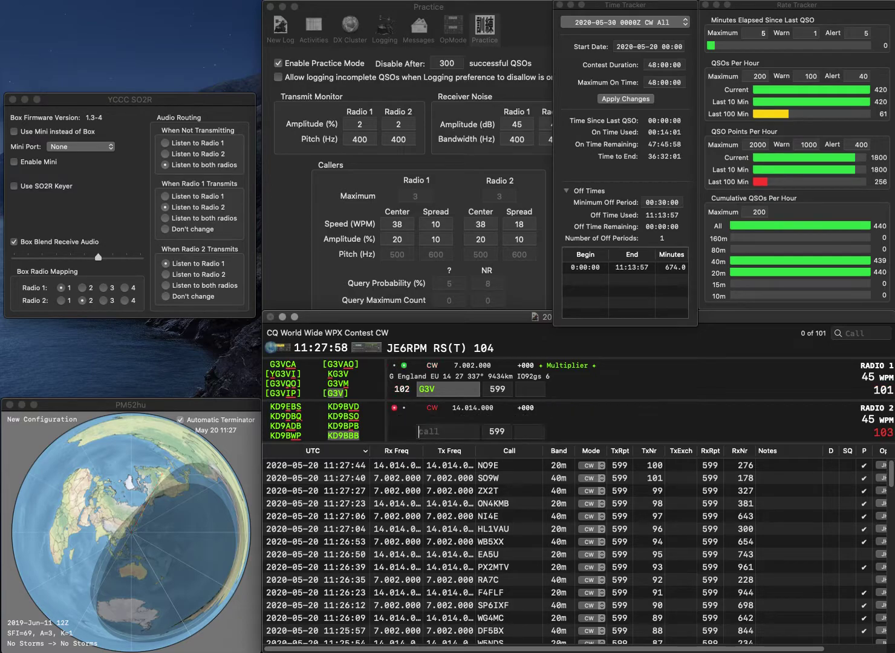
{"action": "type", "text": "969"}
{"action": "key", "text": "Return"}
{"action": "type", "text": "ZP"}
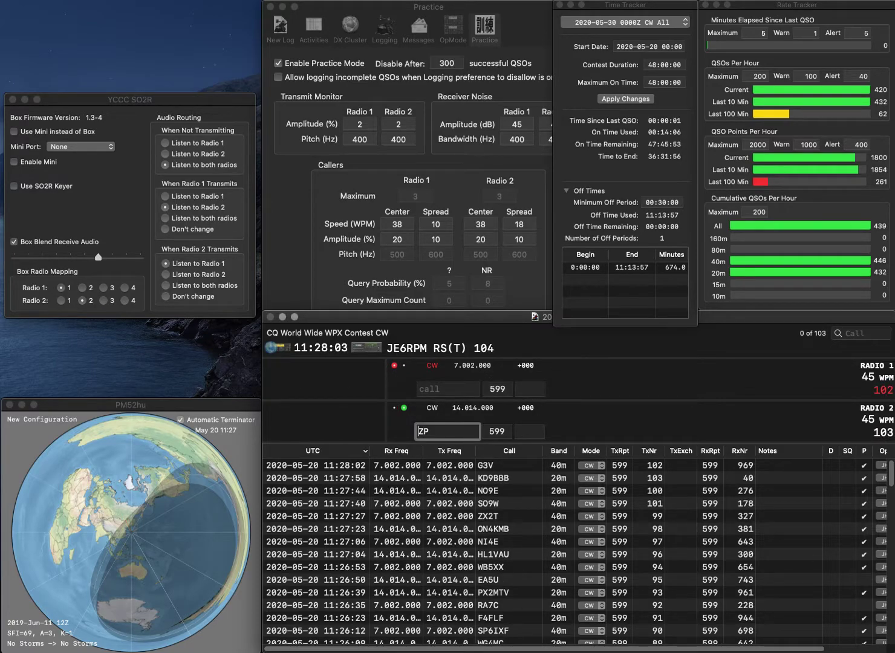
{"action": "key", "text": "Return"}
{"action": "type", "text": "KS"}
{"action": "key", "text": "BackSpace"}
{"action": "type", "text": "H6DHK"}
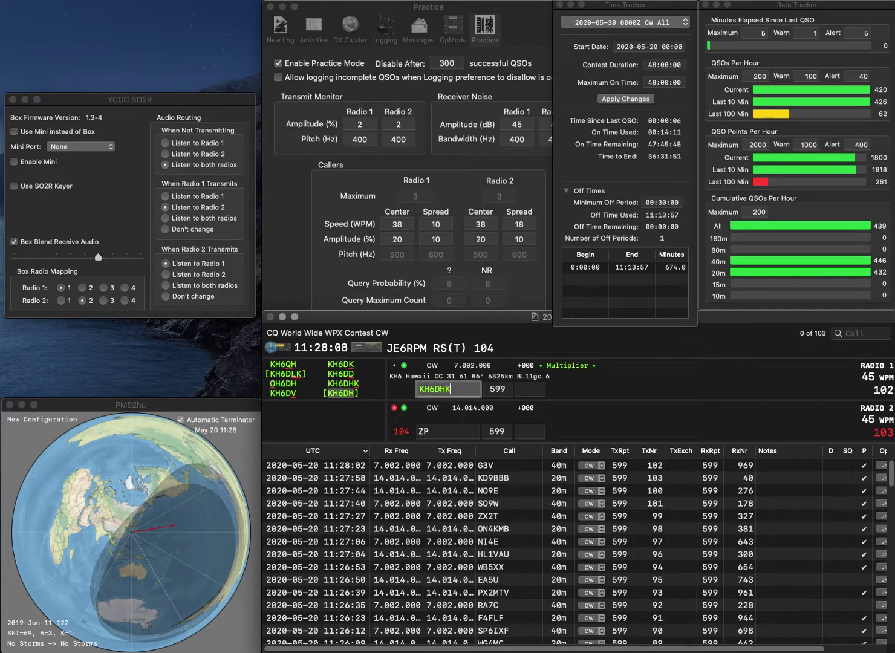
{"action": "key", "text": "Return"}
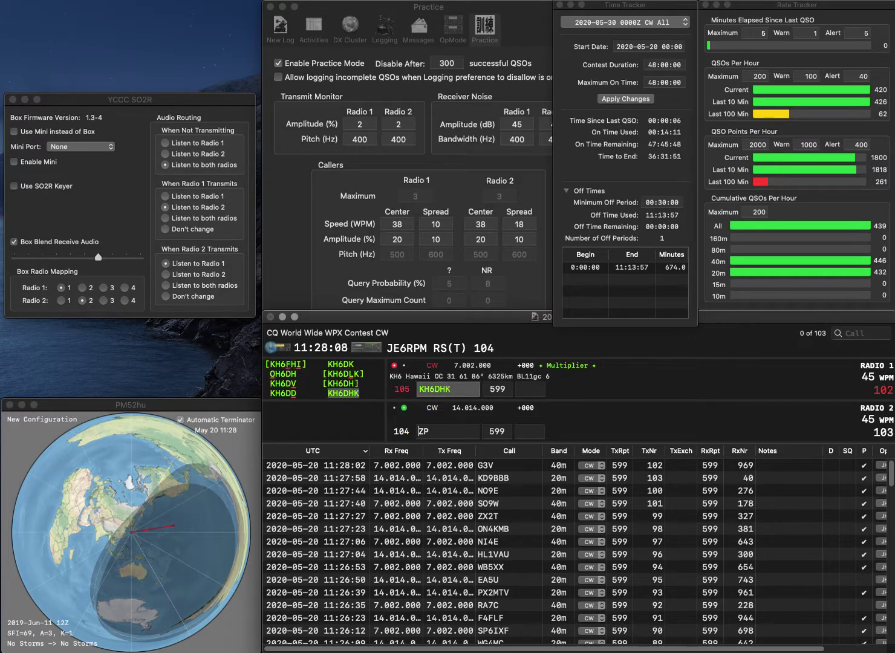
{"action": "type", "text": "7"}
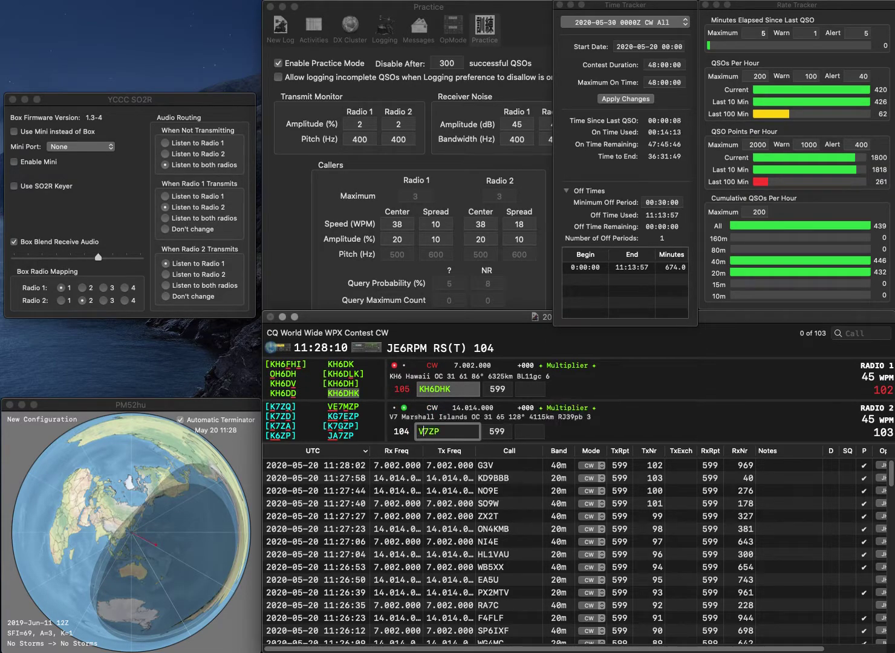
{"action": "type", "text": "V"}
{"action": "key", "text": "backslash"}
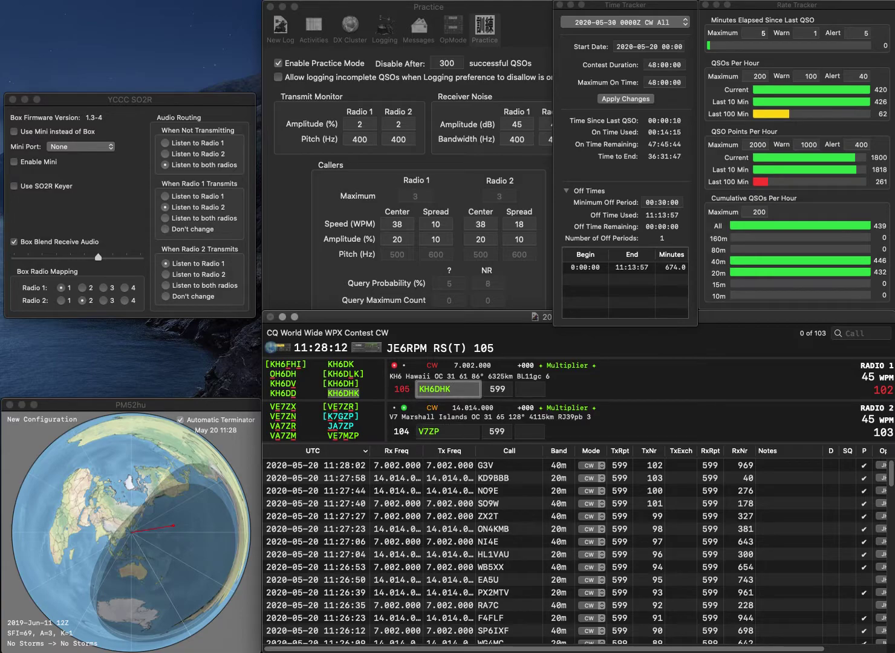
{"action": "key", "text": "Tab"}
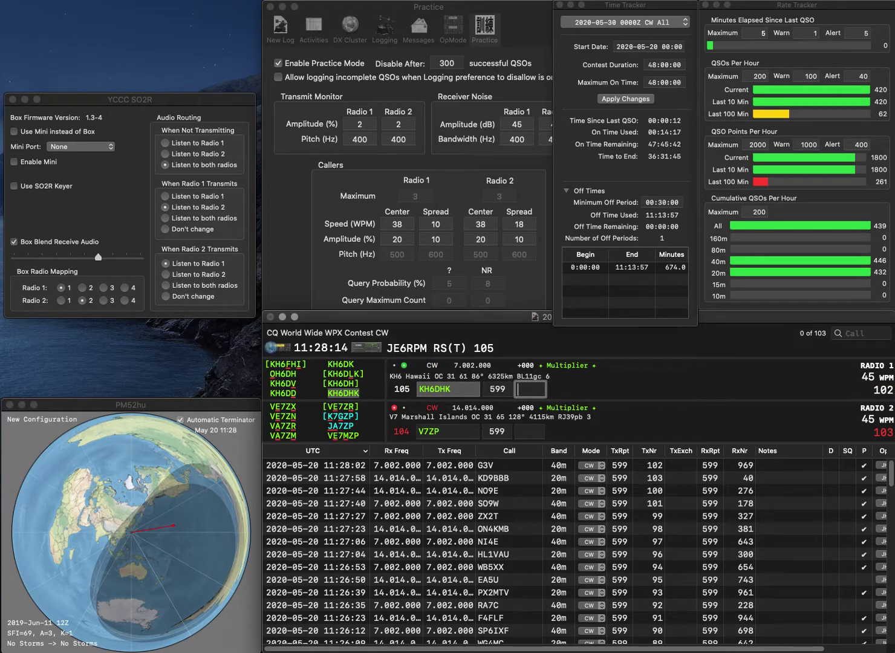
{"action": "type", "text": "395"}
{"action": "key", "text": "Return"}
- Correct the Radio 2 call from V7ZP to V36ZP and send it
{"action": "key", "text": "Delete"}
{"action": "type", "text": "3"}
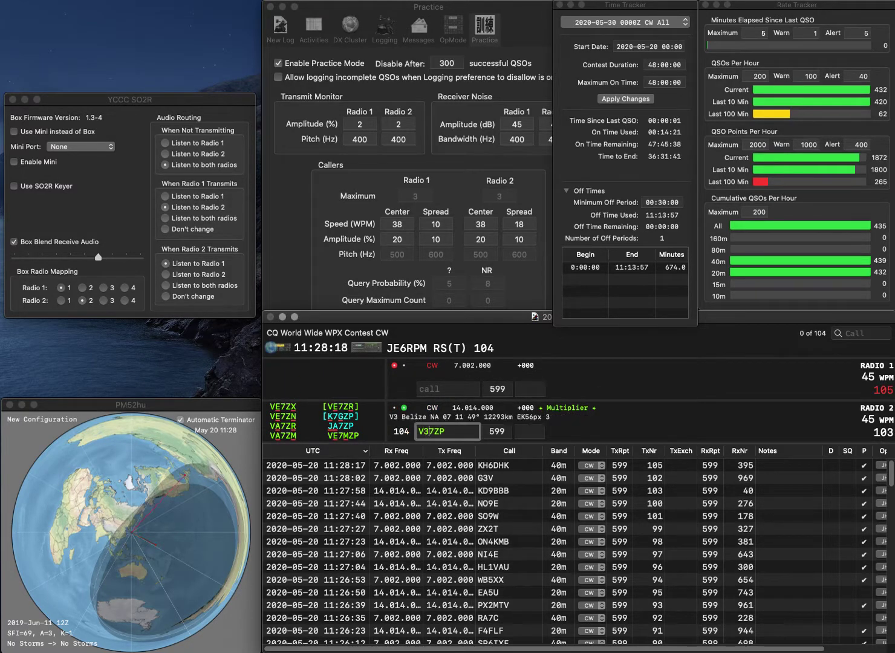
{"action": "type", "text": "6"}
{"action": "key", "text": "Return"}
{"action": "type", "text": "W"}
{"action": "key", "text": "BackSpace"}
{"action": "type", "text": "PXEJ"}
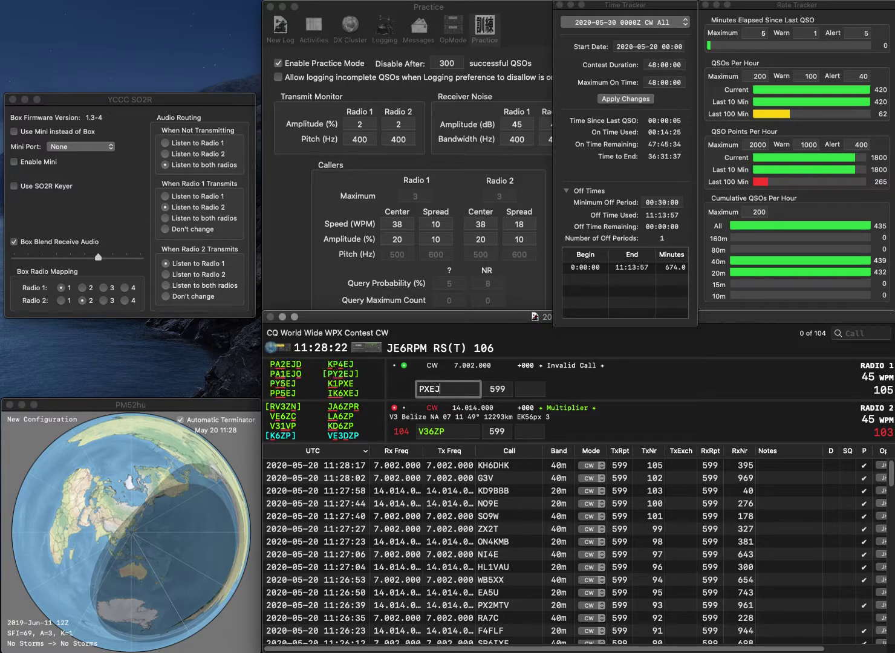
{"action": "key", "text": "Left"}
{"action": "key", "text": "Left"}
{"action": "key", "text": "BackSpace"}
{"action": "type", "text": "Y2"}
{"action": "key", "text": "Return"}
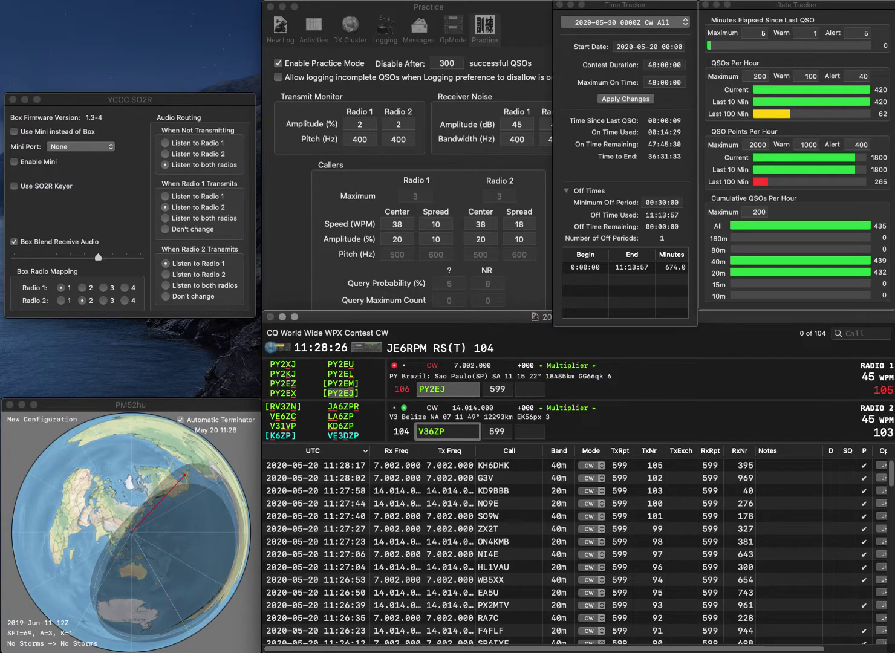
- Correct the Radio 2 call from V36ZP to V47P and send it
{"action": "key", "text": "BackSpace"}
{"action": "type", "text": "4"}
{"action": "key", "text": "Delete"}
{"action": "key", "text": "Delete"}
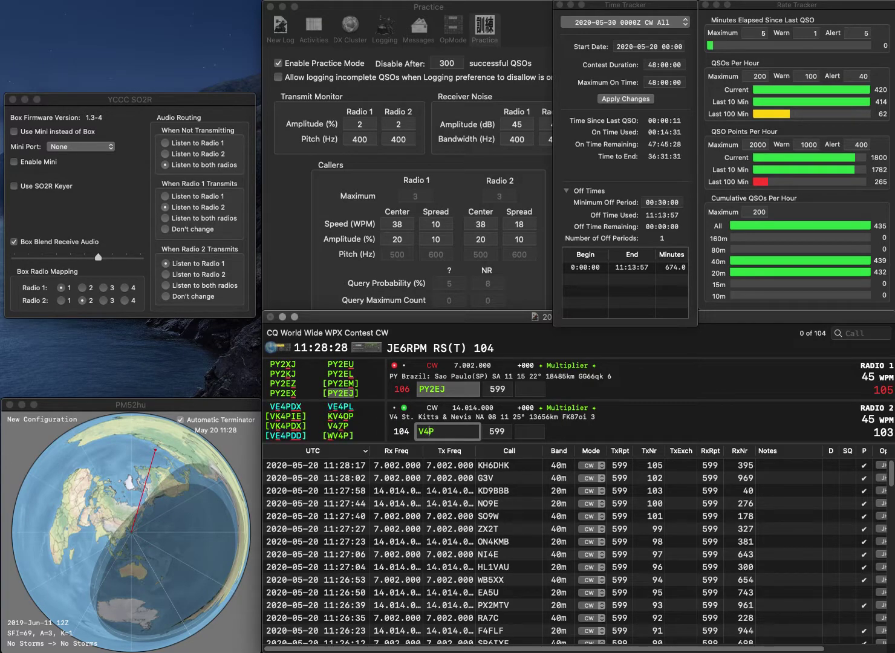
{"action": "type", "text": "7"}
{"action": "key", "text": "Return"}
- Log PY2EJ on Radio 1 with received number 561 and V47P on Radio 2 with received number 672
{"action": "type", "text": "561"}
{"action": "key", "text": "Return"}
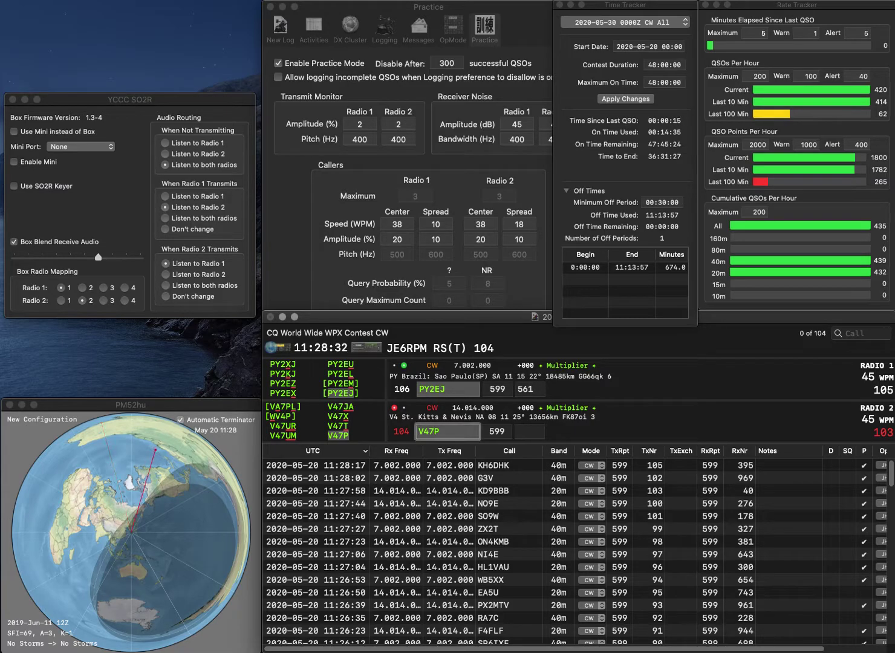
{"action": "key", "text": "space"}
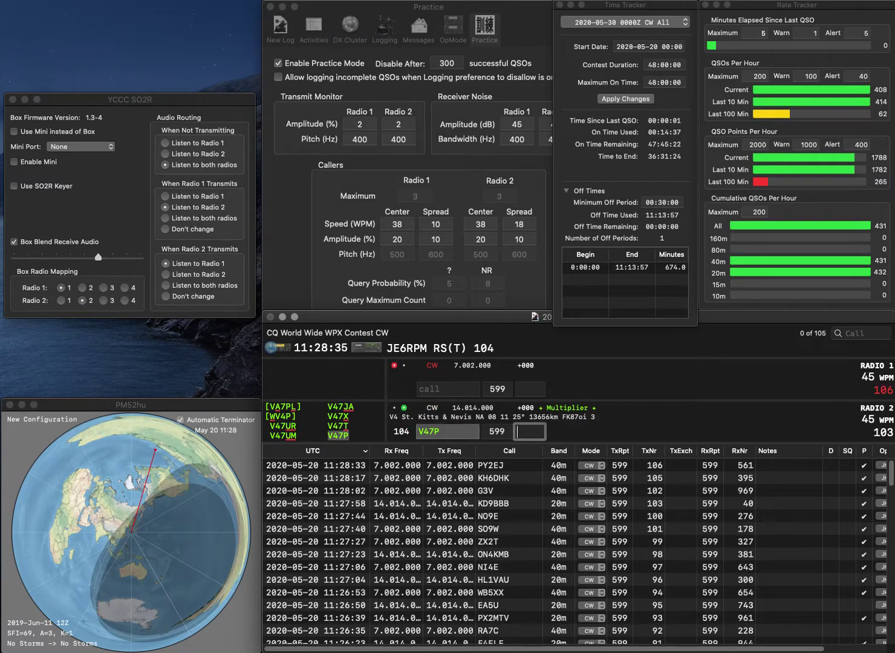
{"action": "type", "text": "672"}
{"action": "key", "text": "Return"}
{"action": "type", "text": "W5ANE"}
{"action": "key", "text": "Return"}
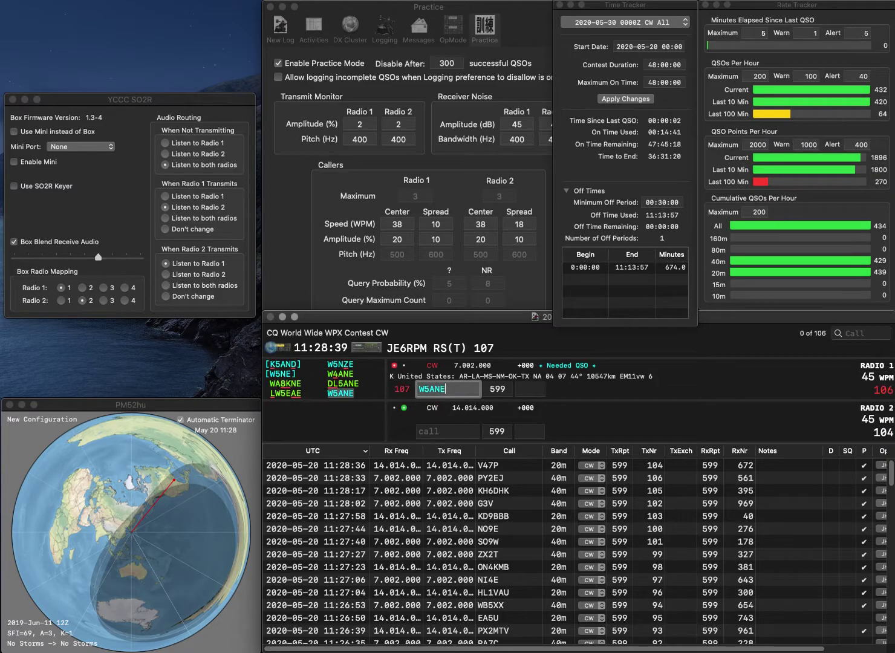
{"action": "type", "text": "VY2"}
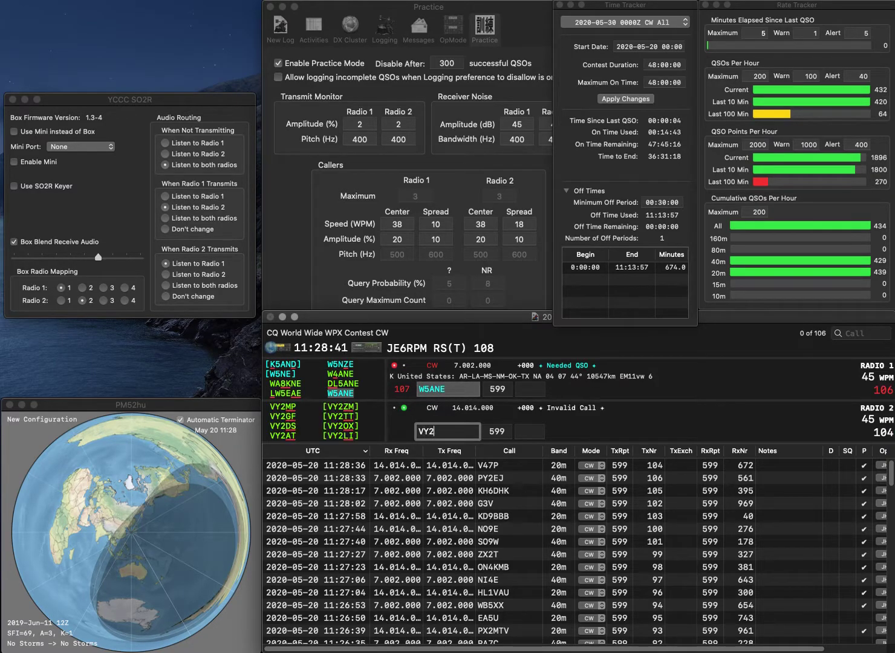
{"action": "type", "text": "RAC"}
{"action": "key", "text": "Return"}
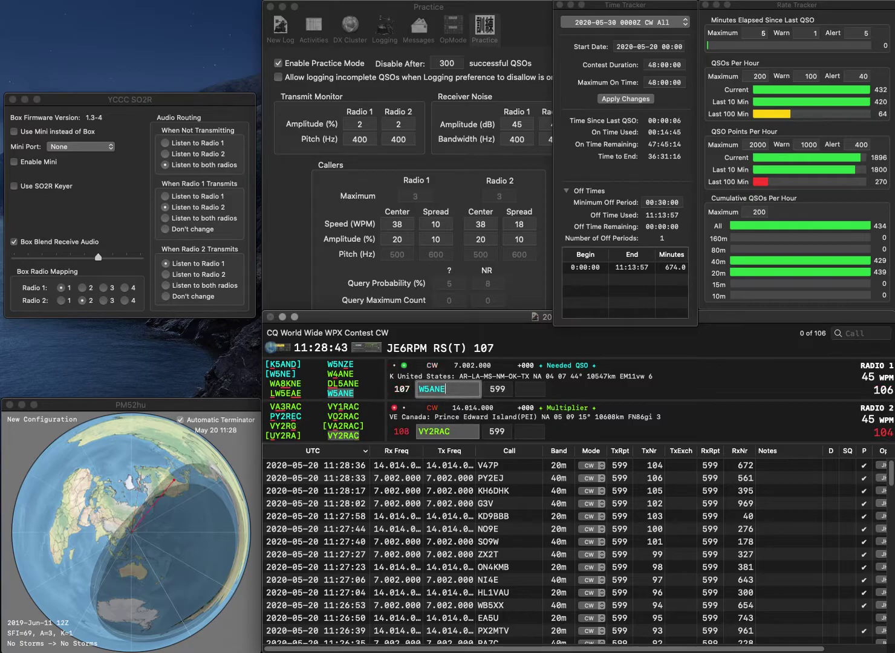
{"action": "type", "text": "820"}
{"action": "key", "text": "Return"}
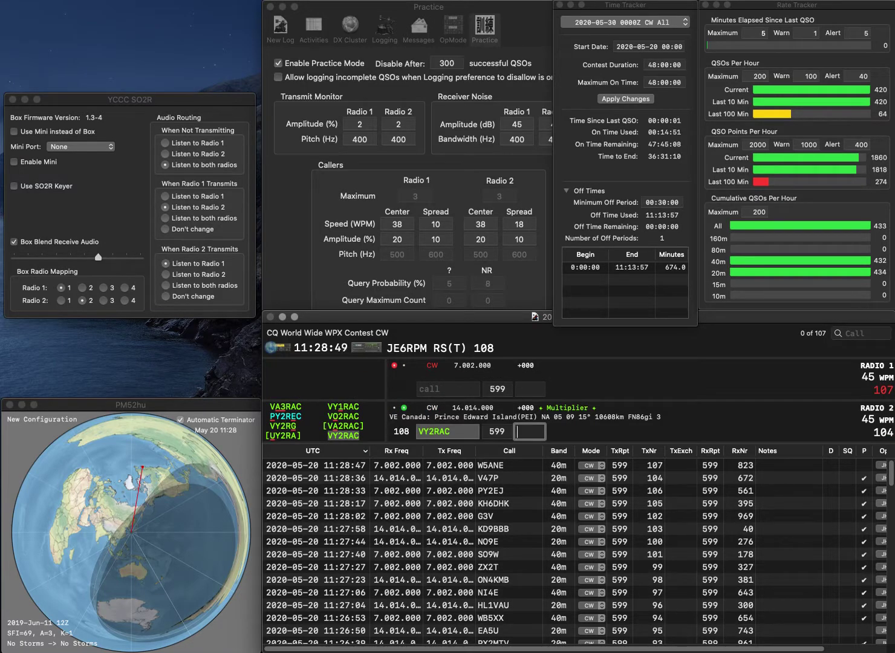
{"action": "type", "text": "361"}
{"action": "key", "text": "Return"}
{"action": "type", "text": "XKY"}
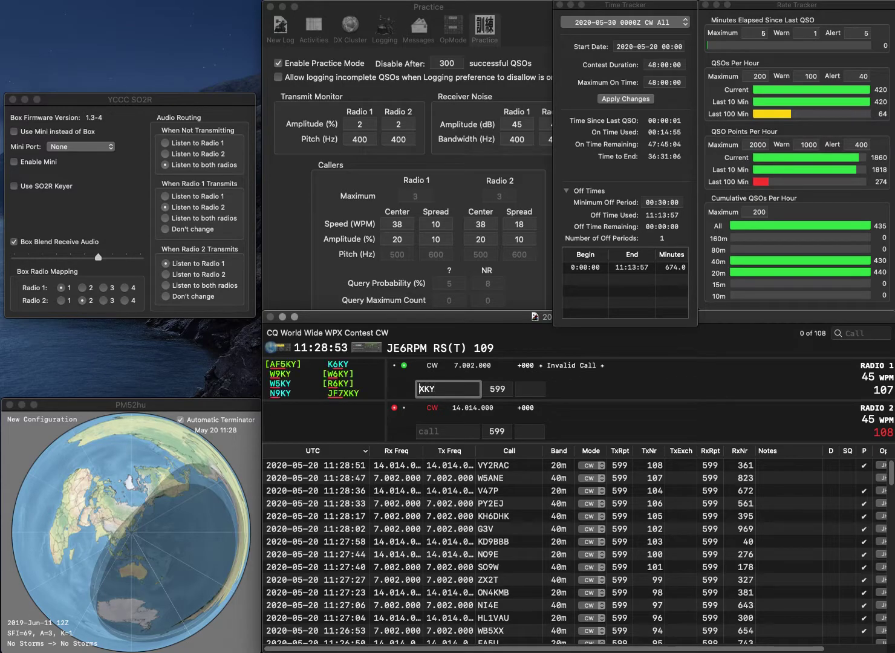
{"action": "key", "text": "Return"}
{"action": "type", "text": "KE"}
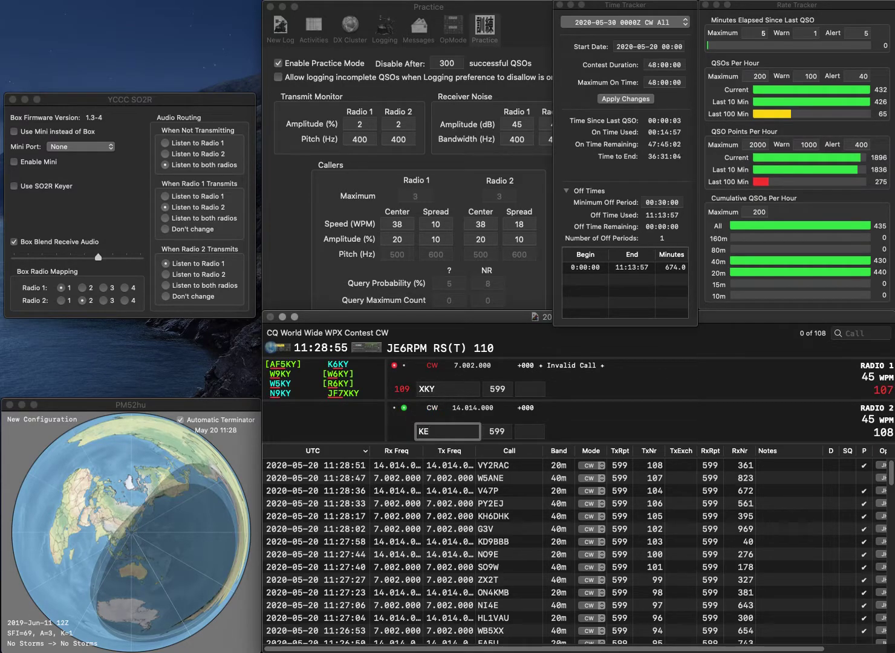
{"action": "type", "text": "0TT"}
{"action": "key", "text": "Return"}
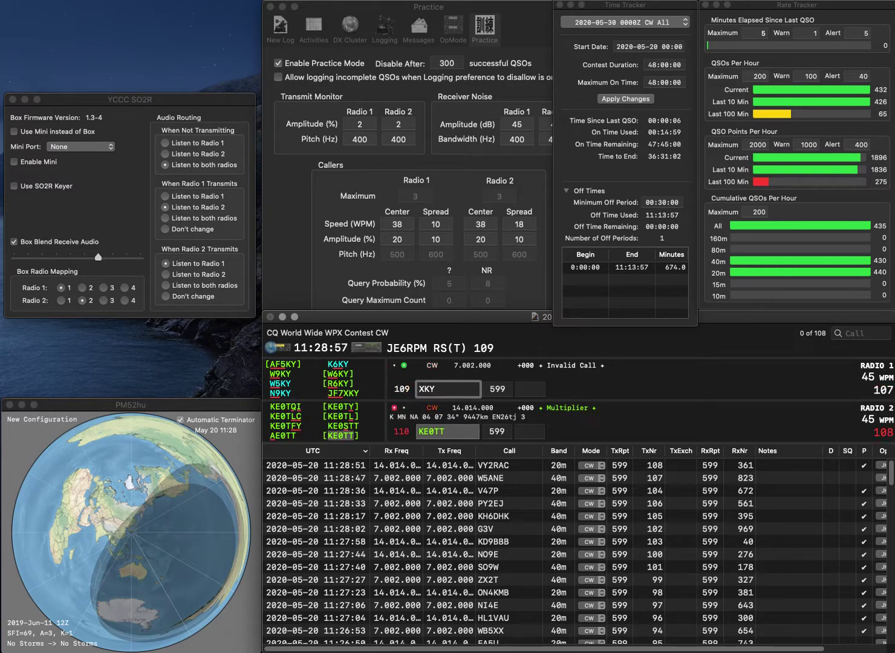
{"action": "type", "text": "J"}
{"action": "key", "text": "BackSpace"}
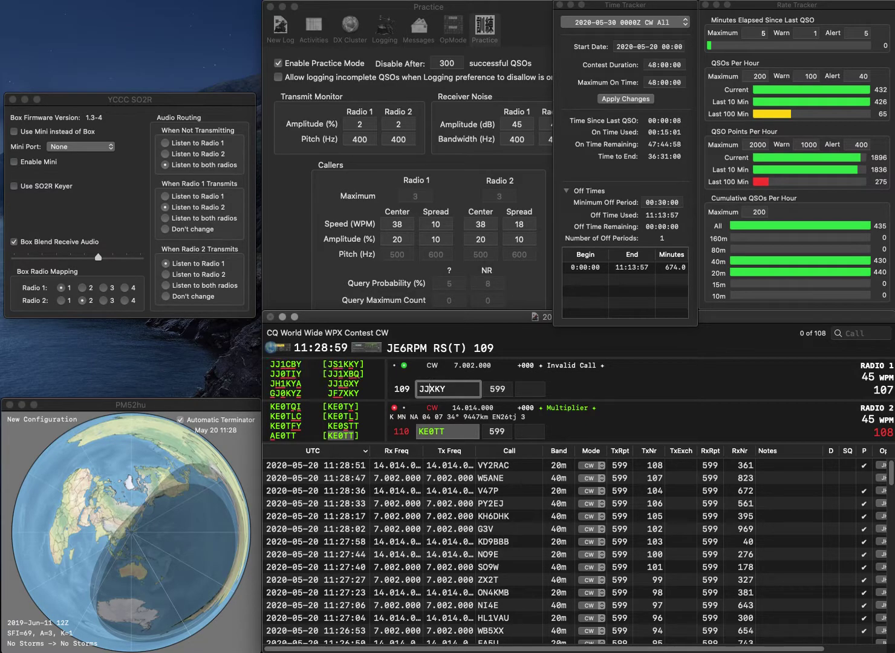
{"action": "type", "text": "W"}
{"action": "key", "text": "BackSpace"}
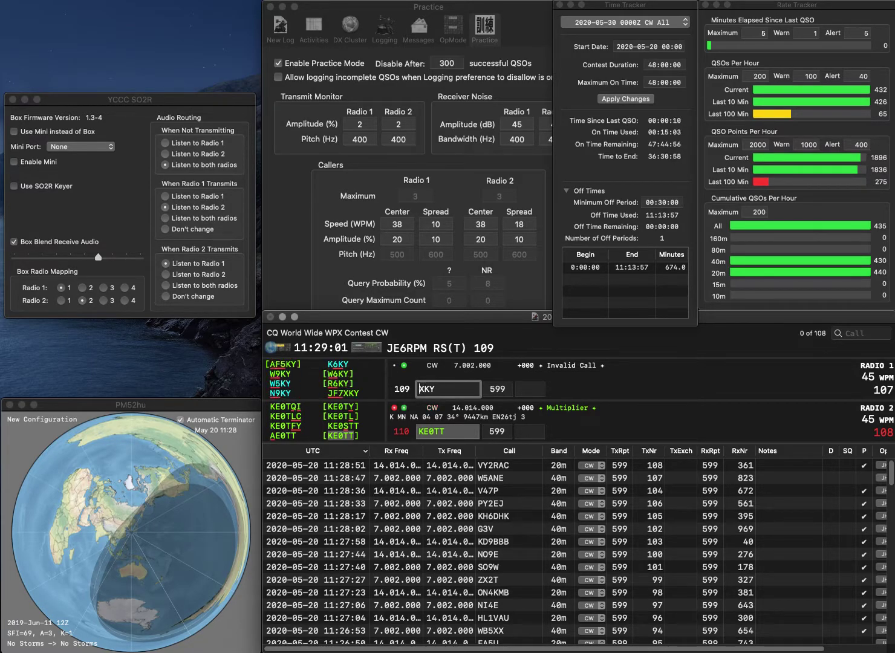
{"action": "type", "text": "P"}
{"action": "key", "text": "Return"}
{"action": "type", "text": "10"}
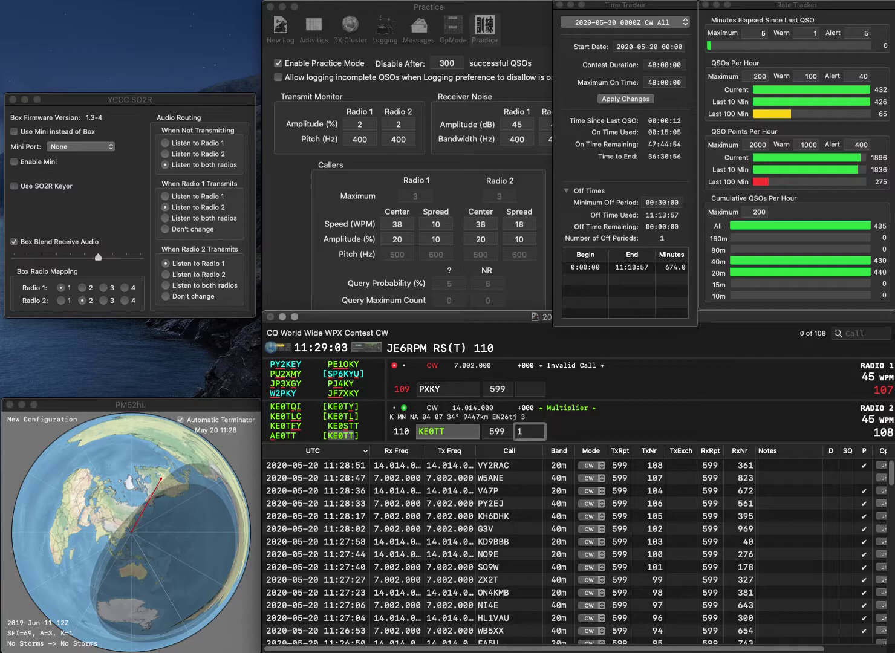
{"action": "key", "text": "Return"}
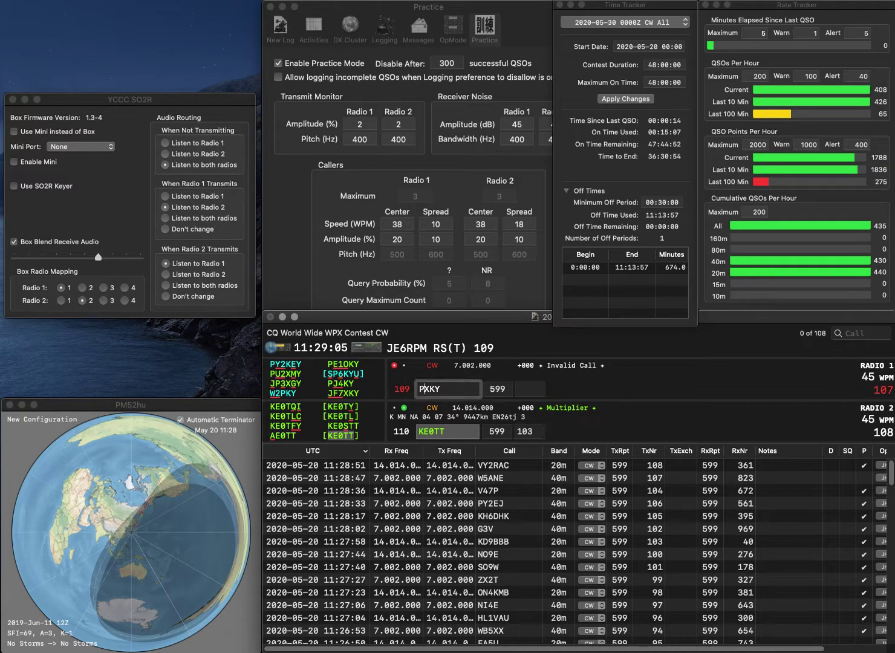
{"action": "key", "text": "BackSpace"}
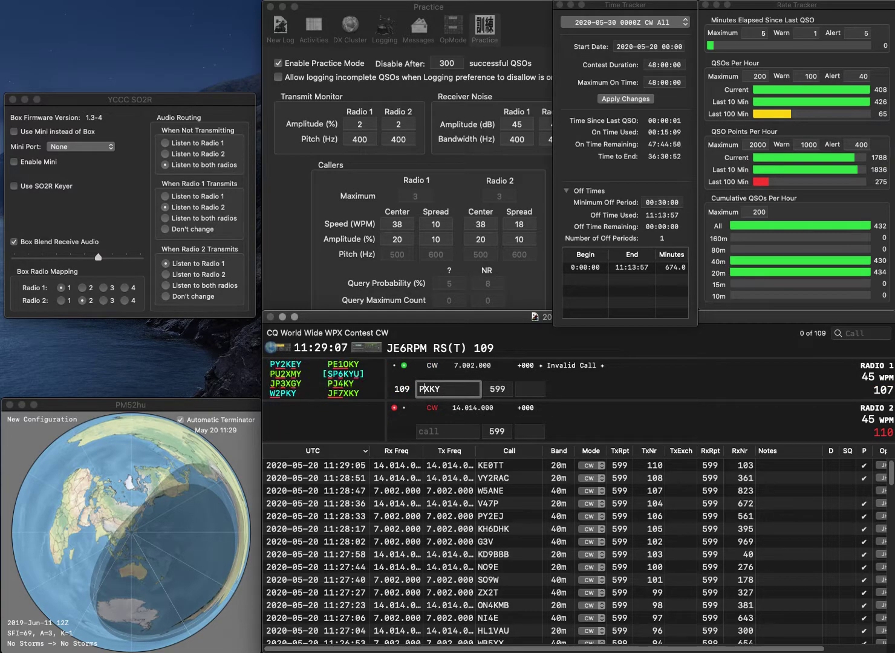
{"action": "type", "text": "PJ4"}
{"action": "key", "text": "Delete"}
{"action": "key", "text": "Return"}
{"action": "type", "text": "SV9D"}
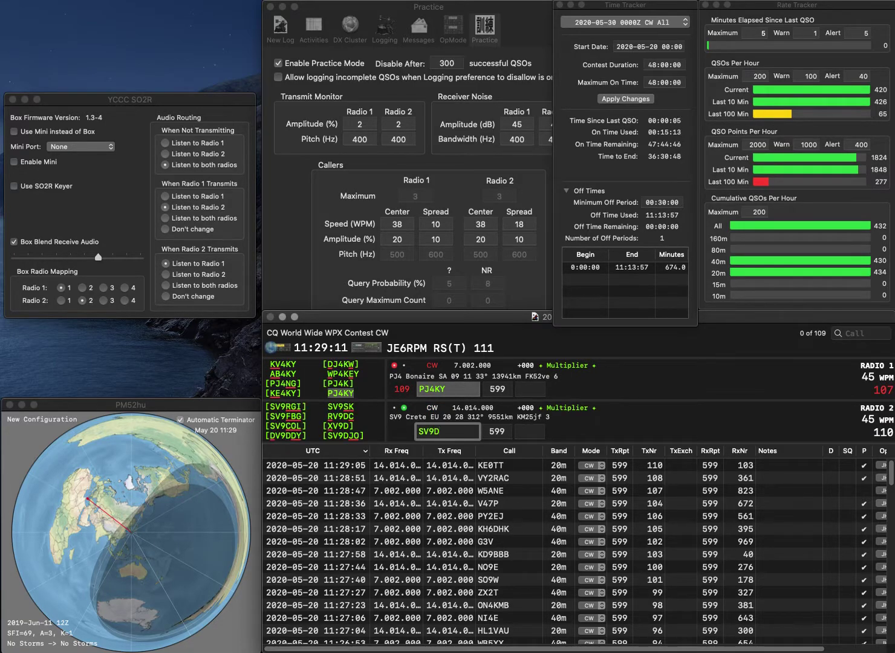
{"action": "type", "text": "JO"}
{"action": "key", "text": "Return"}
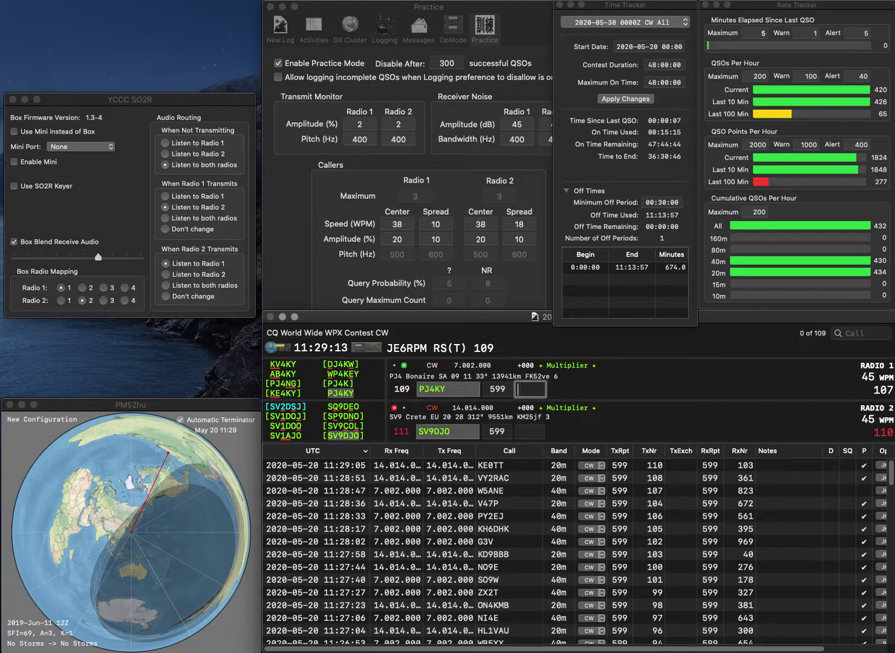
- Log PJ4KY on Radio 1 with received number 130 and SV9DJO on Radio 2 with received number 514
{"action": "type", "text": "130"}
{"action": "key", "text": "Return"}
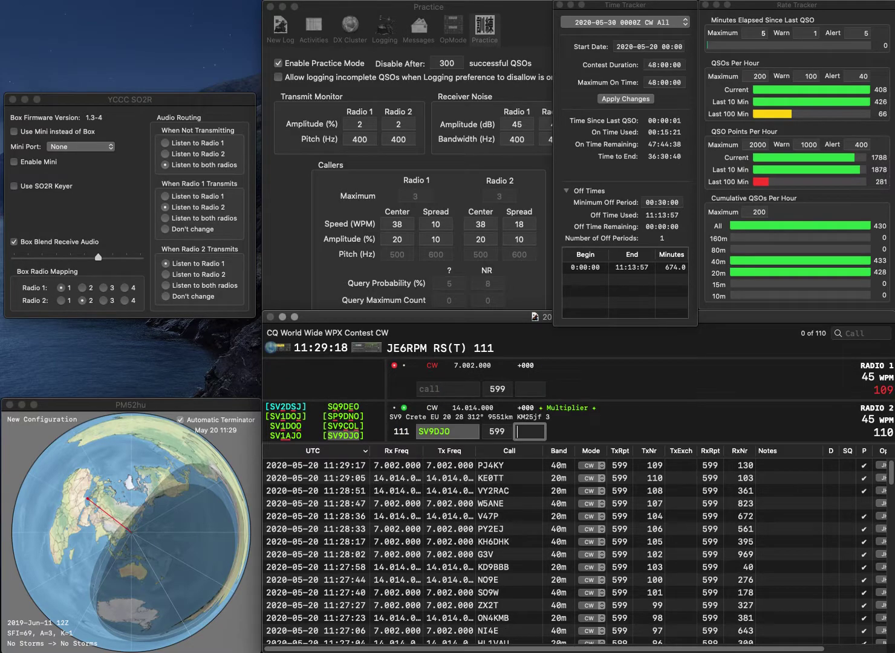
{"action": "type", "text": "514"}
{"action": "key", "text": "Return"}
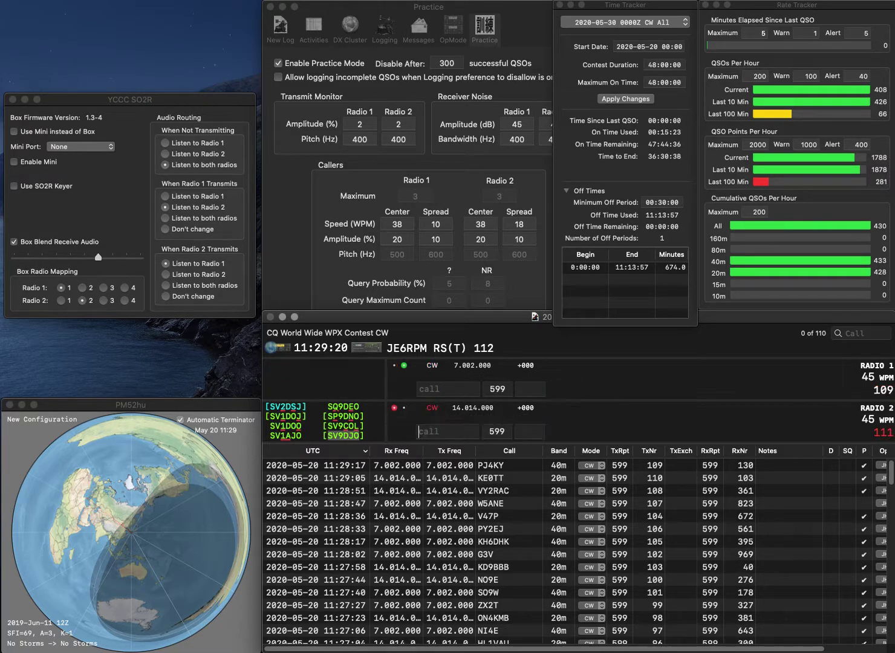
{"action": "type", "text": "KD8NZF"}
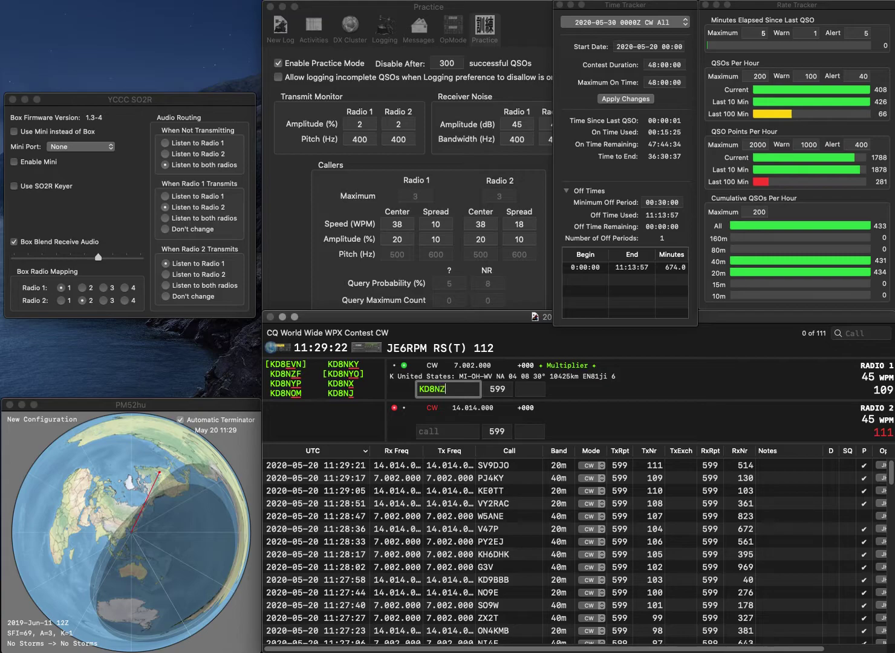
{"action": "key", "text": "Return"}
{"action": "type", "text": "J1S"}
{"action": "key", "text": "Left"}
{"action": "key", "text": "Left"}
{"action": "key", "text": "Left"}
{"action": "type", "text": "N"}
{"action": "key", "text": "Return"}
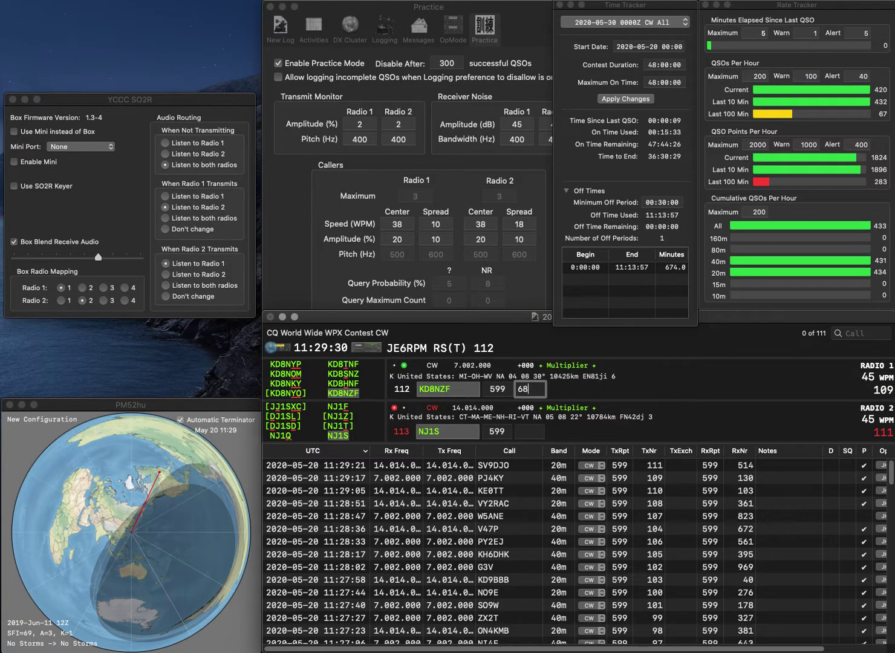
{"action": "key", "text": "Return"}
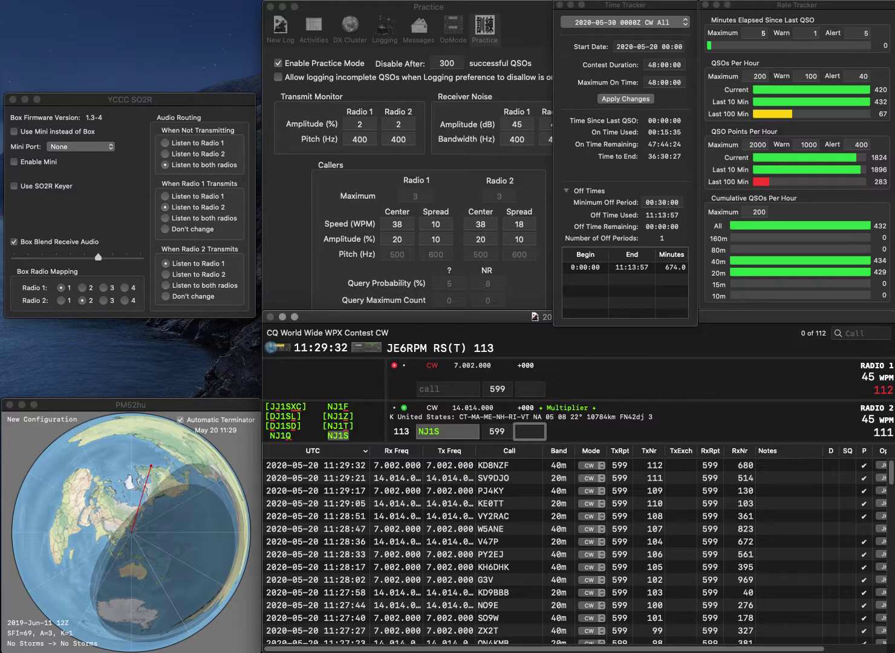
{"action": "type", "text": "184"}
{"action": "key", "text": "Return"}
- Enter the calls KM8AM on Radio 1 and UR4LRG on Radio 2, sending each
{"action": "type", "text": "8AM"}
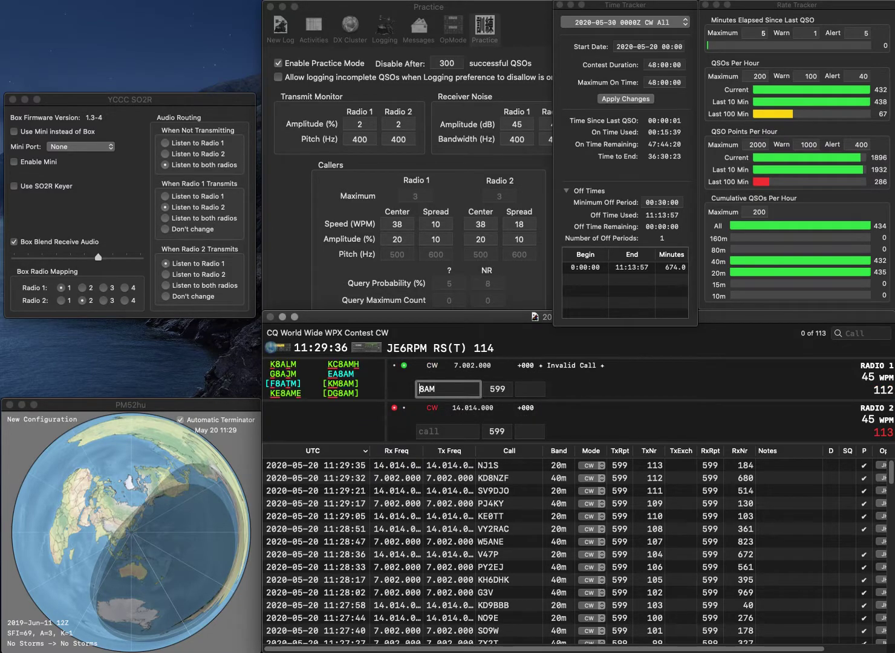
{"action": "type", "text": "KM"}
{"action": "key", "text": "Return"}
{"action": "type", "text": "UR"}
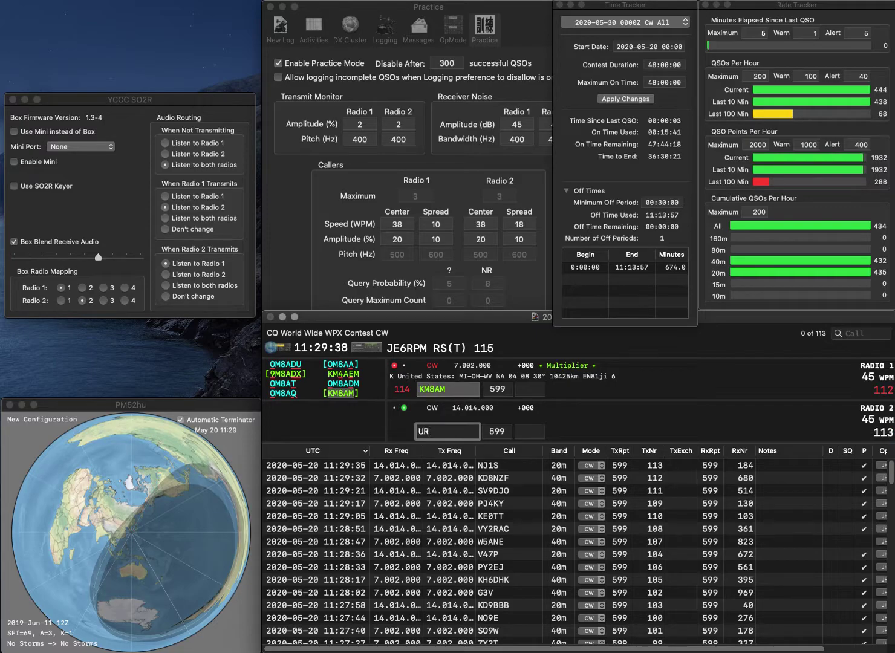
{"action": "type", "text": "4LRG"}
{"action": "key", "text": "Return"}
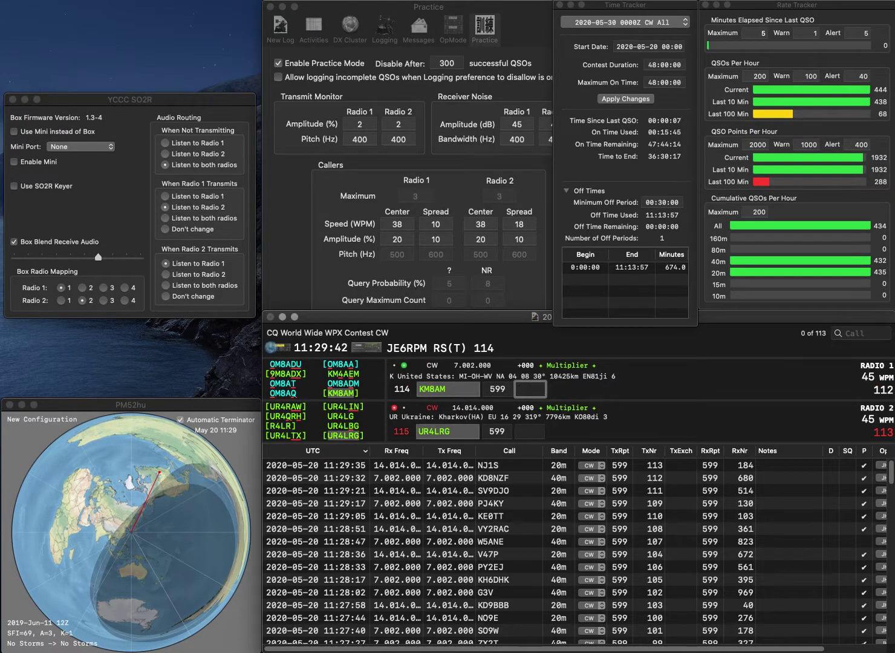
{"action": "key", "text": "Return"}
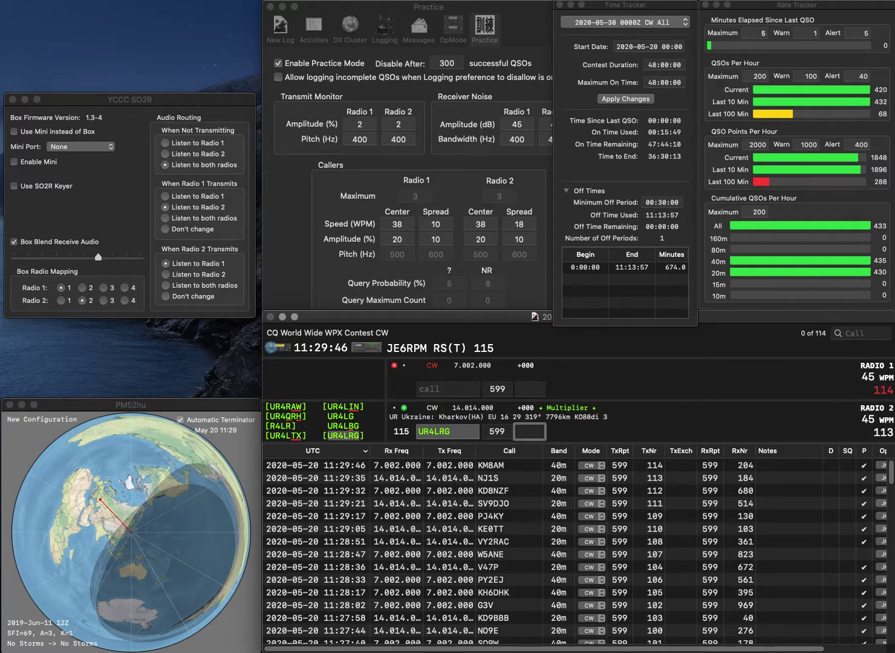
{"action": "type", "text": "26"}
{"action": "key", "text": "Return"}
{"action": "type", "text": "N8DT"}
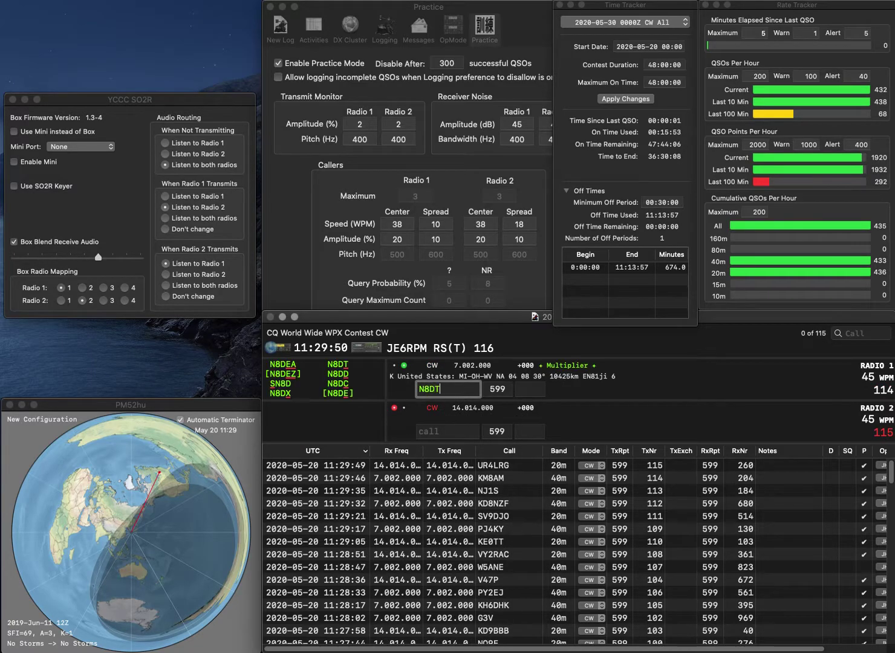
{"action": "key", "text": "space"}
{"action": "key", "text": "Return"}
{"action": "type", "text": "K2SJ"}
{"action": "key", "text": "space"}
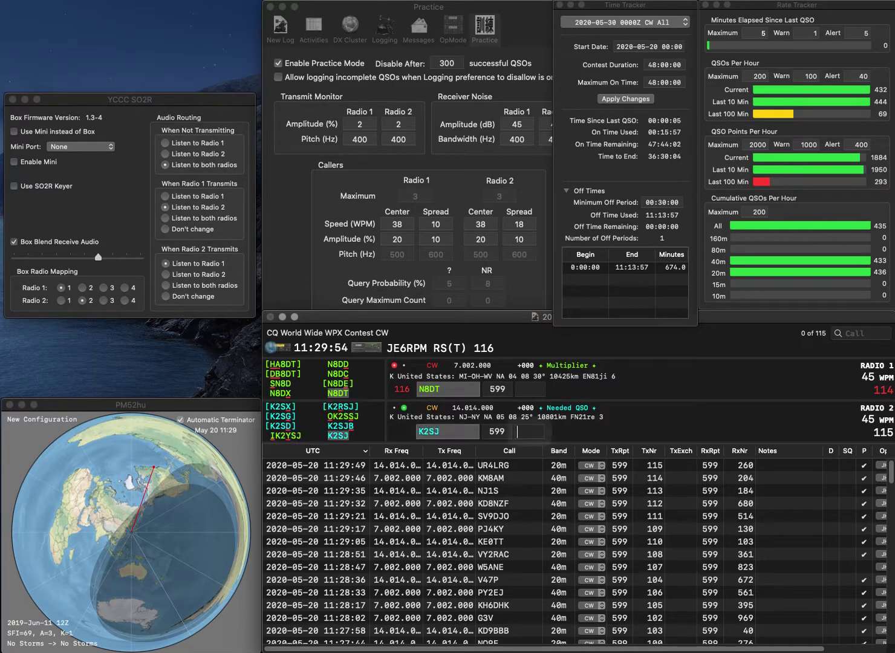
{"action": "key", "text": "Return"}
{"action": "type", "text": "668"}
{"action": "key", "text": "Return"}
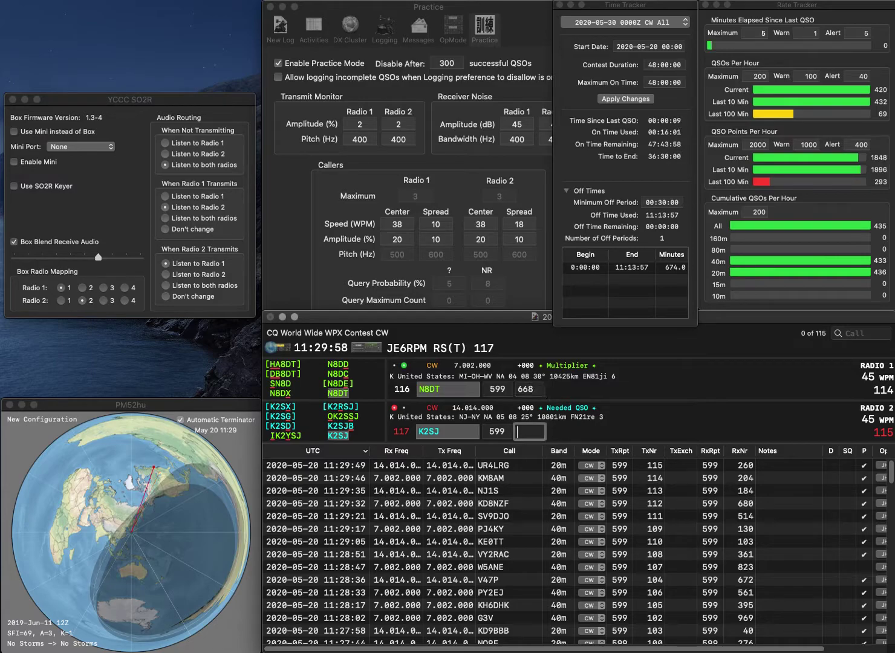
{"action": "type", "text": "214"}
{"action": "key", "text": "Return"}
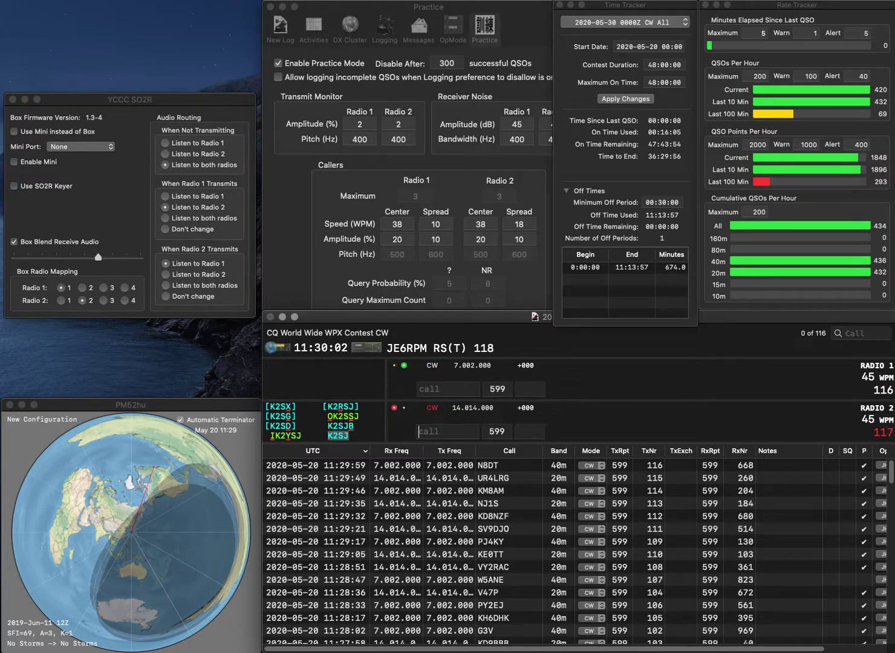
{"action": "type", "text": "KF1D"}
{"action": "key", "text": "Return"}
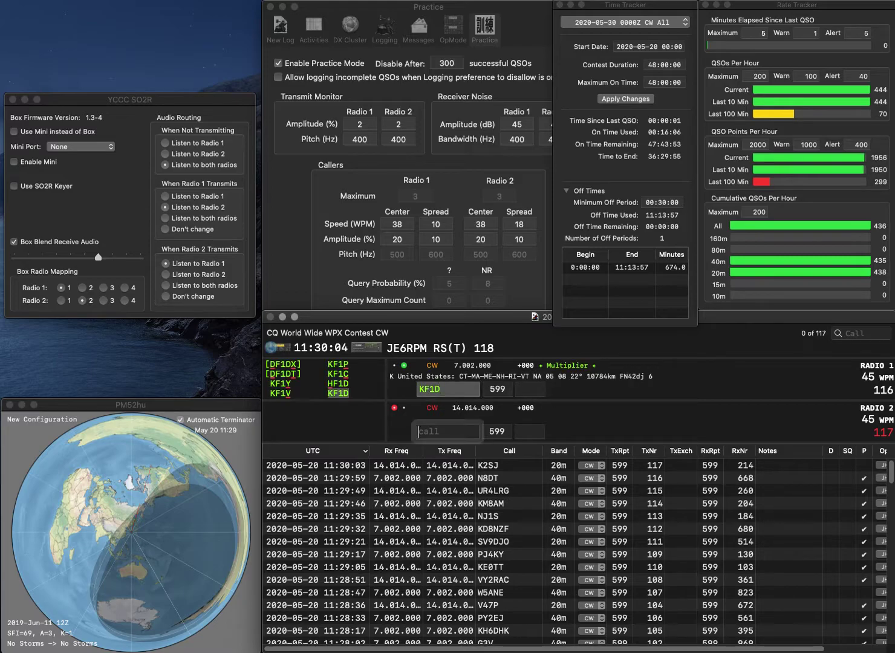
{"action": "type", "text": "KC"}
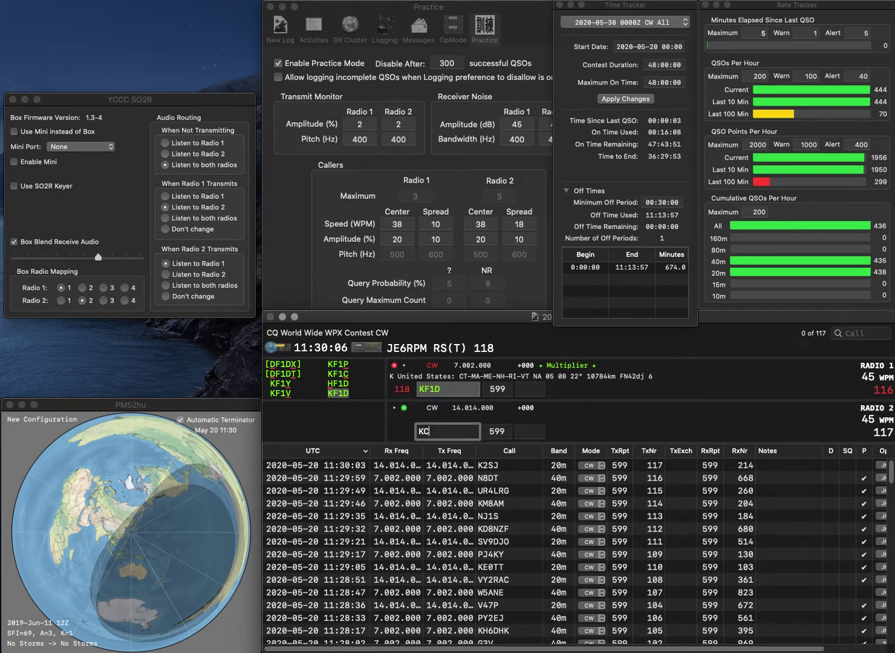
{"action": "type", "text": "0NRO"}
{"action": "key", "text": "Return"}
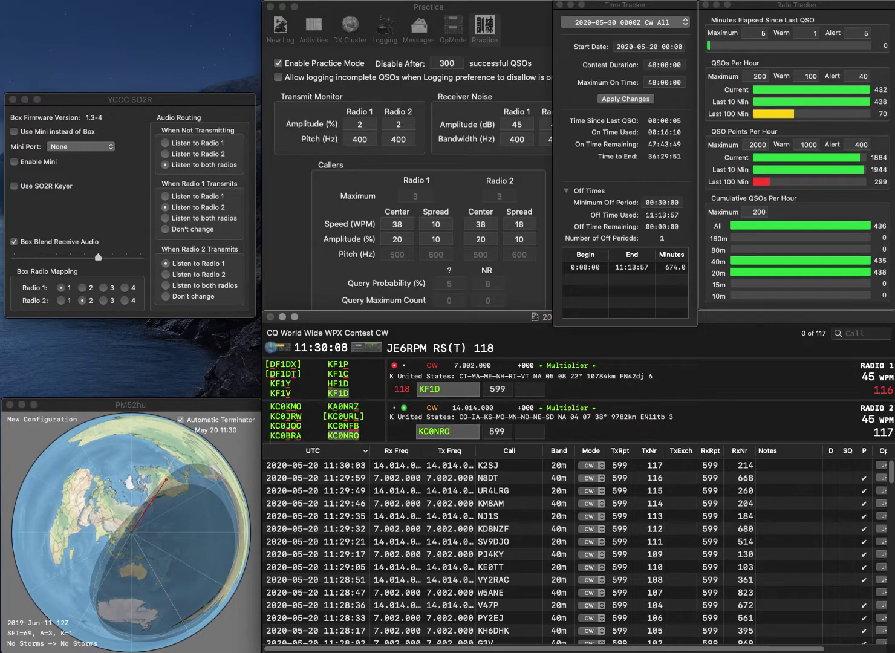
- Log KF1D on Radio 1 with received number 629 and KC0NRO on Radio 2 with received number 607
{"action": "type", "text": "629"}
{"action": "key", "text": "Return"}
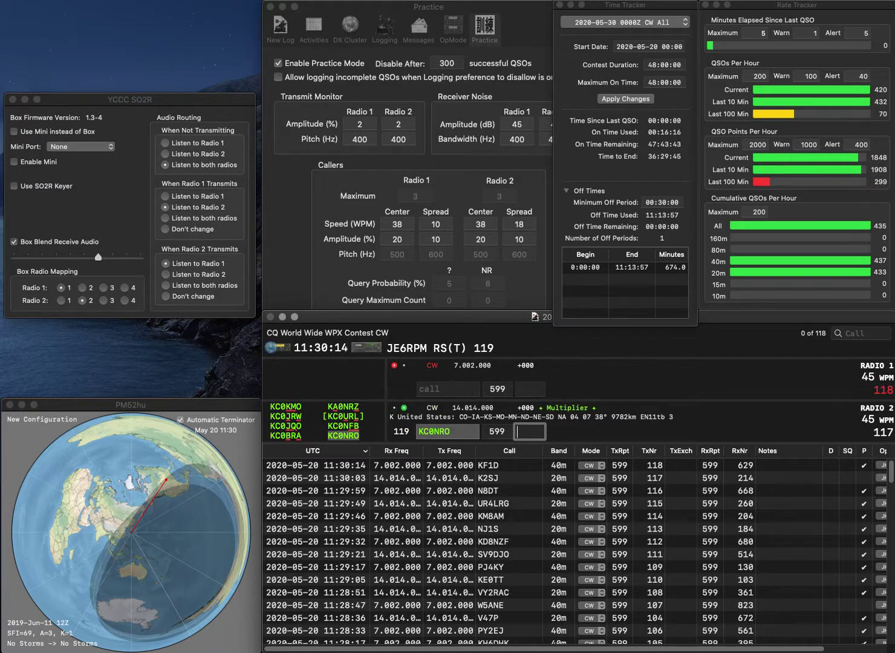
{"action": "type", "text": "607"}
{"action": "key", "text": "Return"}
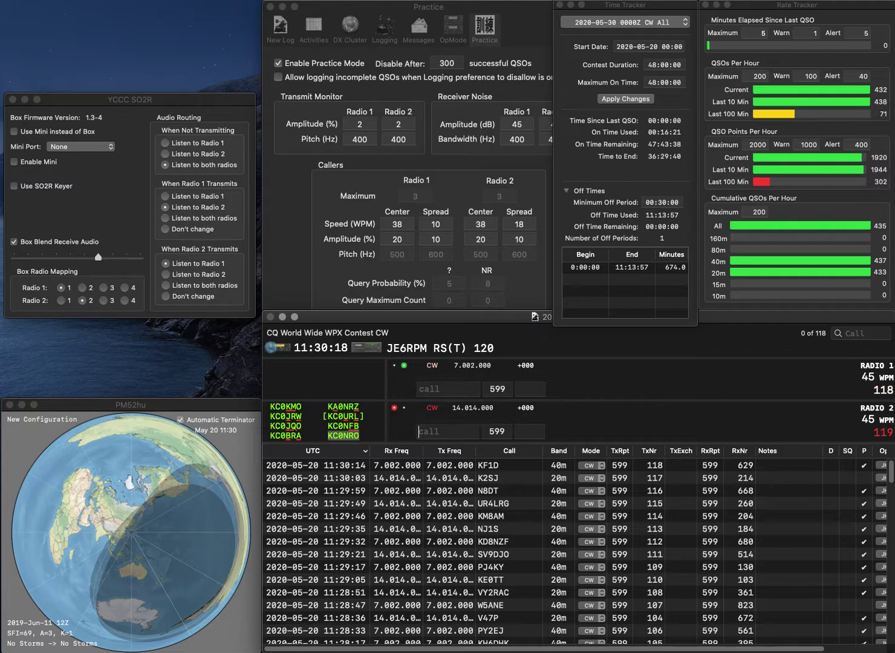
{"action": "type", "text": "N9SIA"}
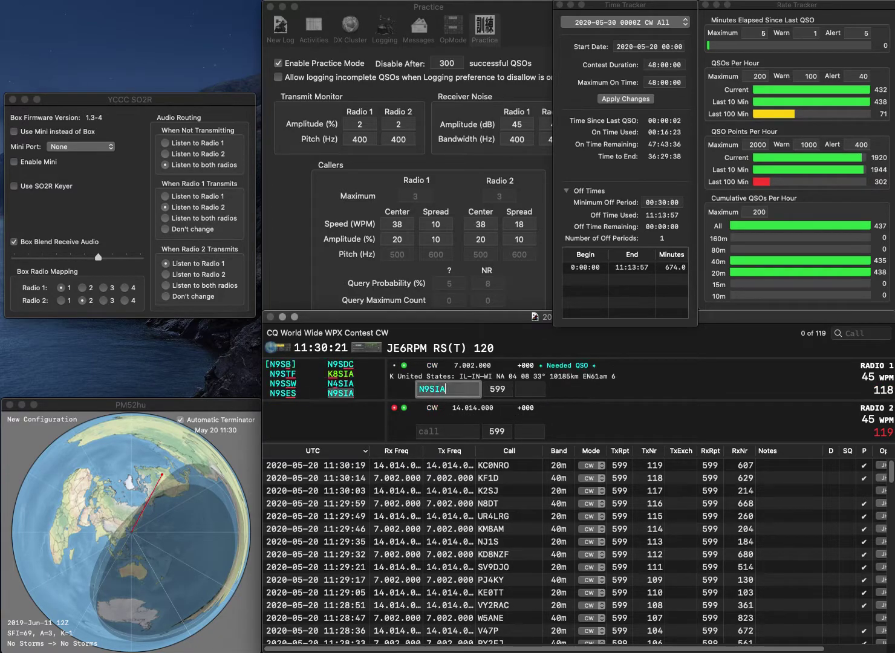
{"action": "key", "text": "Return"}
{"action": "type", "text": "7"}
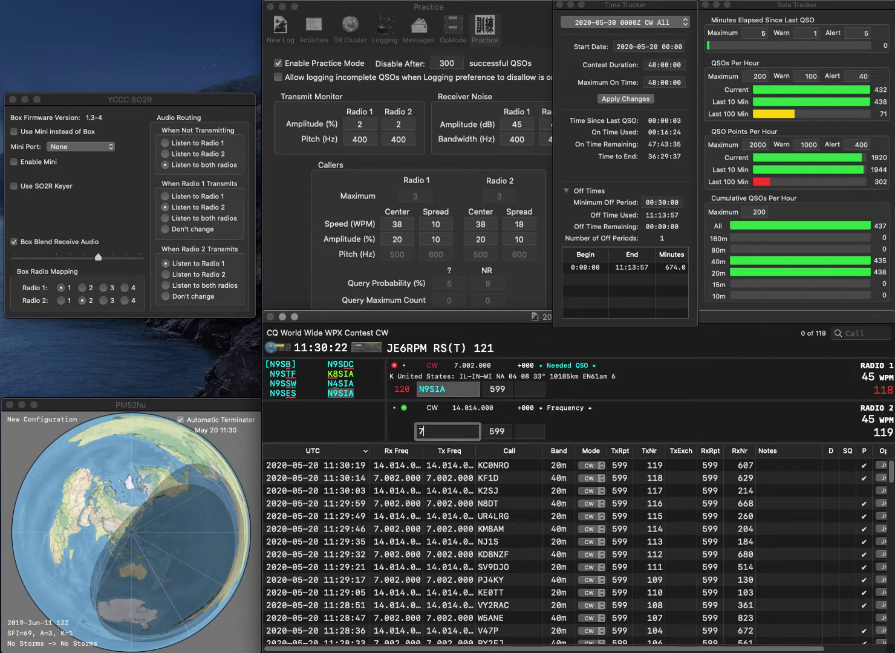
{"action": "type", "text": "00M"}
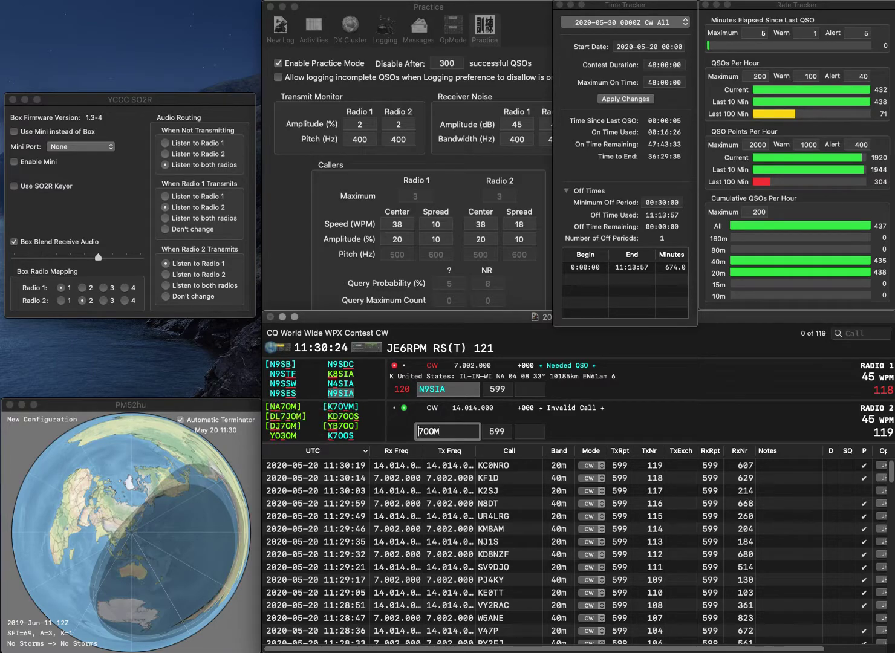
{"action": "type", "text": "W"}
{"action": "key", "text": "Return"}
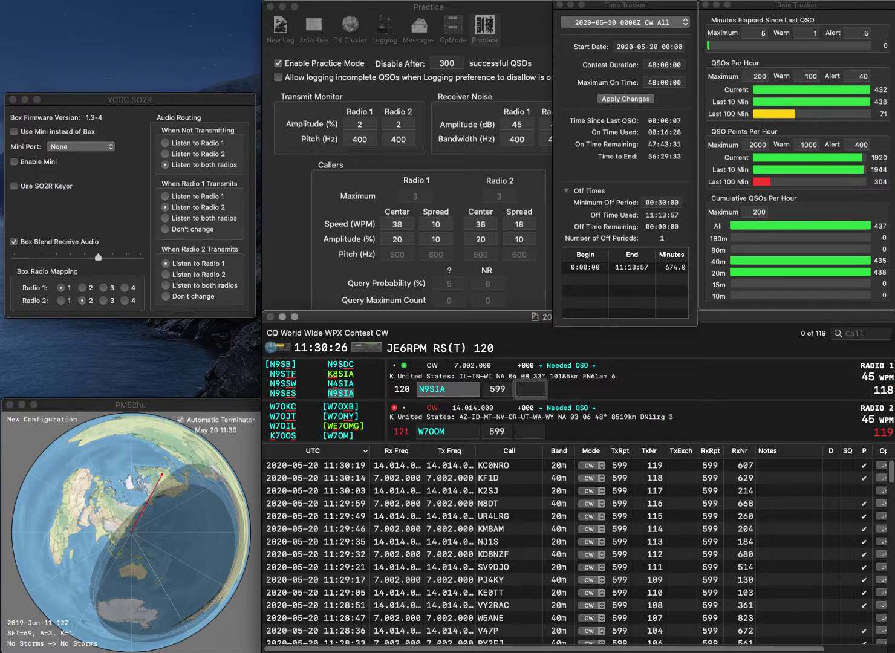
{"action": "type", "text": "577"}
{"action": "key", "text": "Return"}
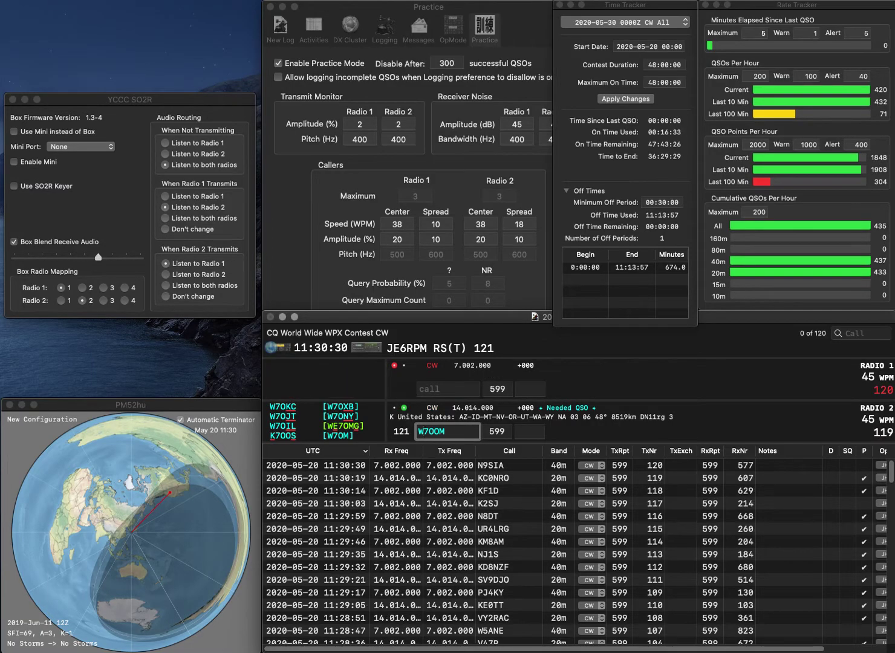
{"action": "key", "text": "Delete"}
{"action": "type", "text": "8"}
{"action": "key", "text": "Delete"}
{"action": "type", "text": "W"}
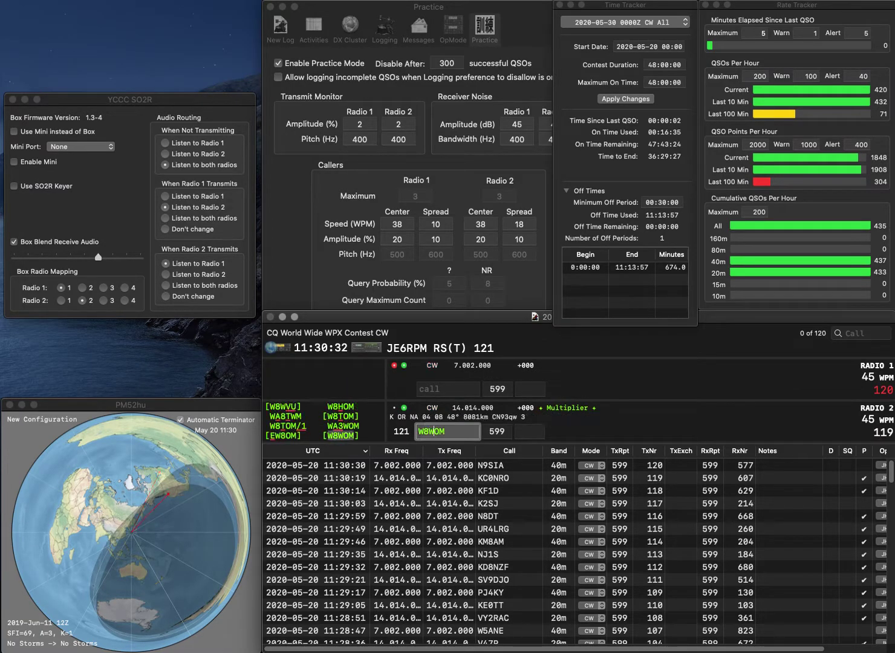
{"action": "key", "text": "Return"}
- Enter the call W9JZ on Radio 1 and send it
{"action": "type", "text": "9J"}
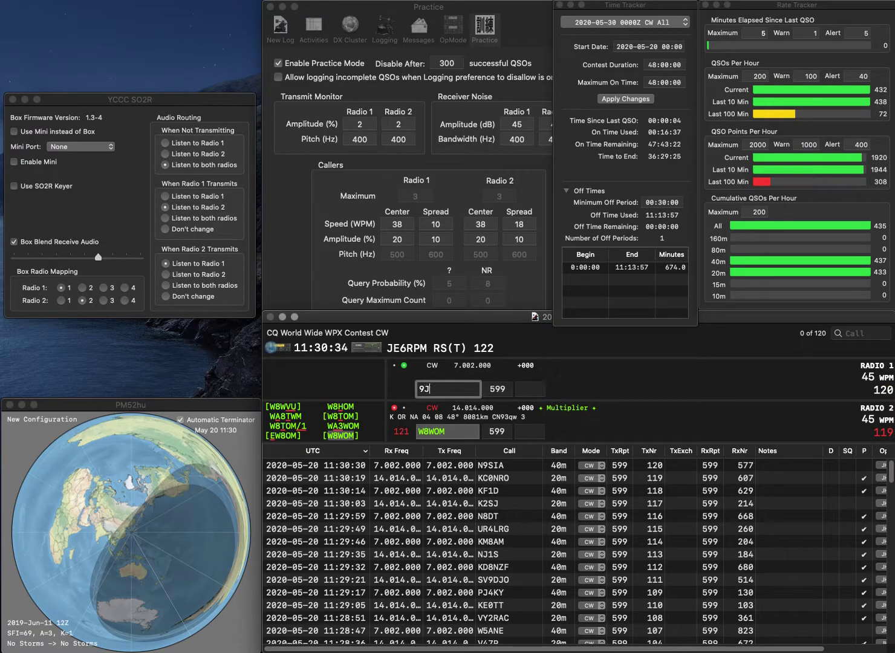
{"action": "type", "text": "W"}
{"action": "type", "text": "Z"}
{"action": "key", "text": "Return"}
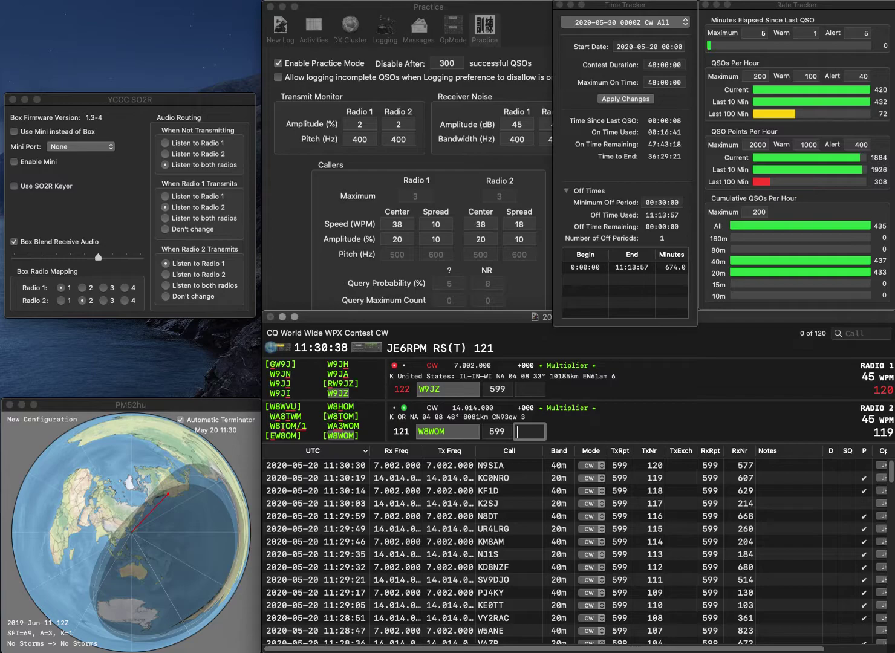
{"action": "type", "text": "307"}
{"action": "key", "text": "Return"}
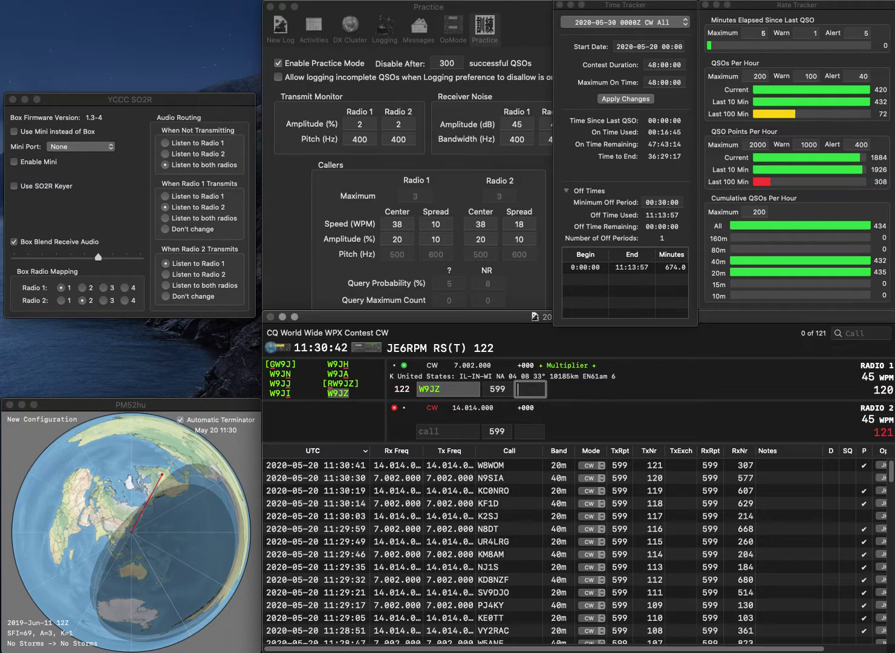
{"action": "type", "text": "583"}
{"action": "key", "text": "Return"}
{"action": "type", "text": "JSY"}
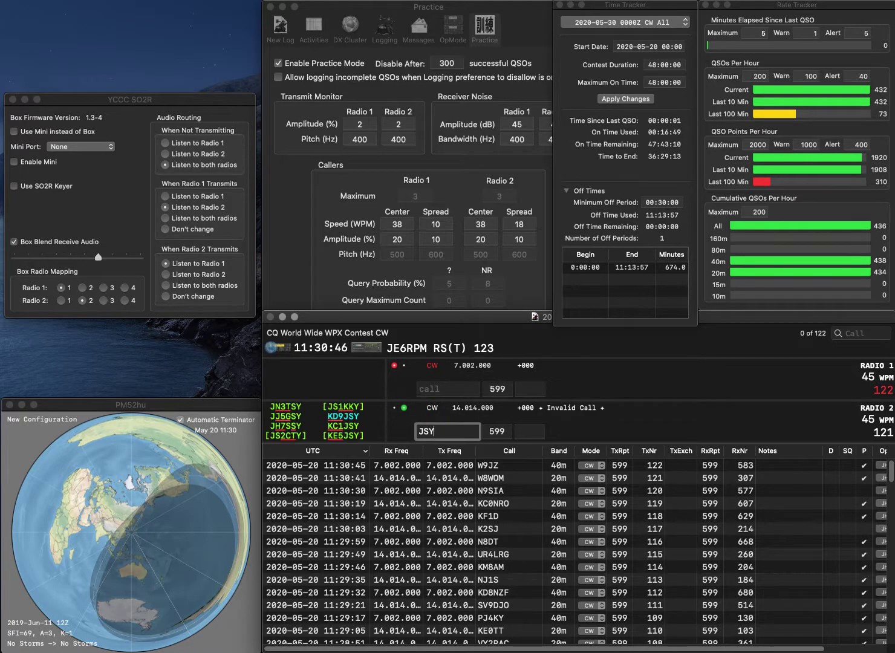
{"action": "type", "text": "KE5"}
{"action": "key", "text": "Return"}
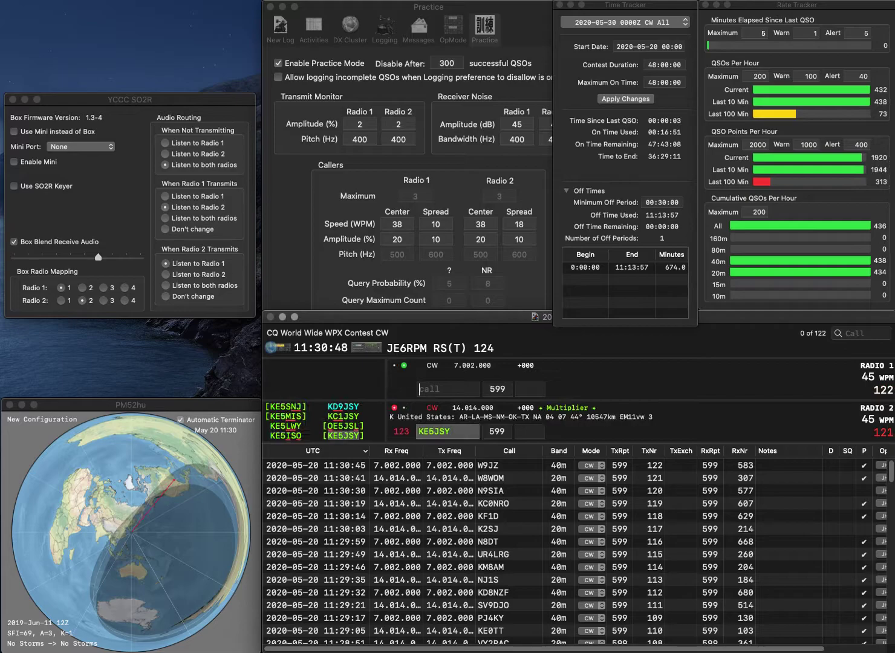
{"action": "type", "text": "DR5"}
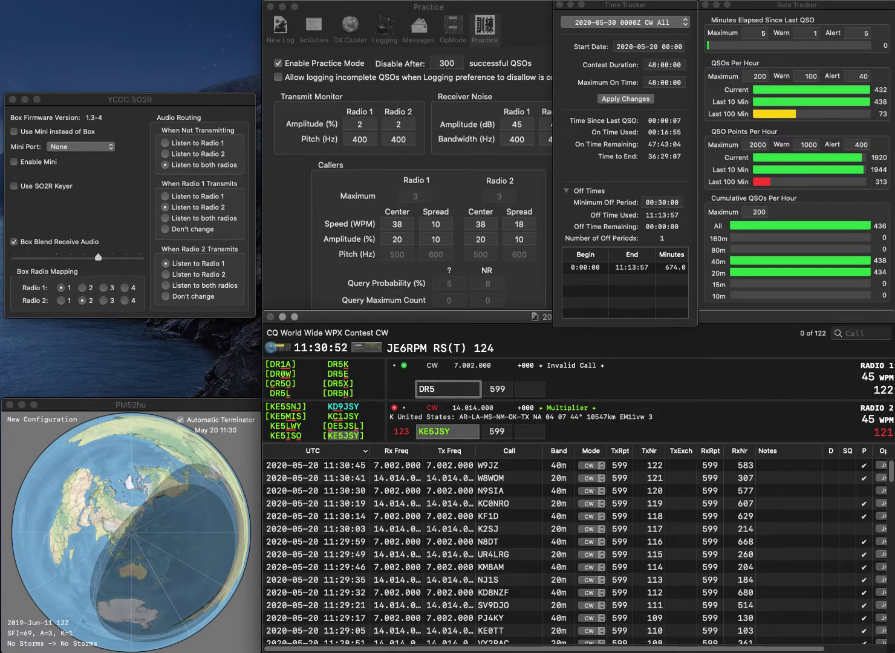
{"action": "key", "text": "Return"}
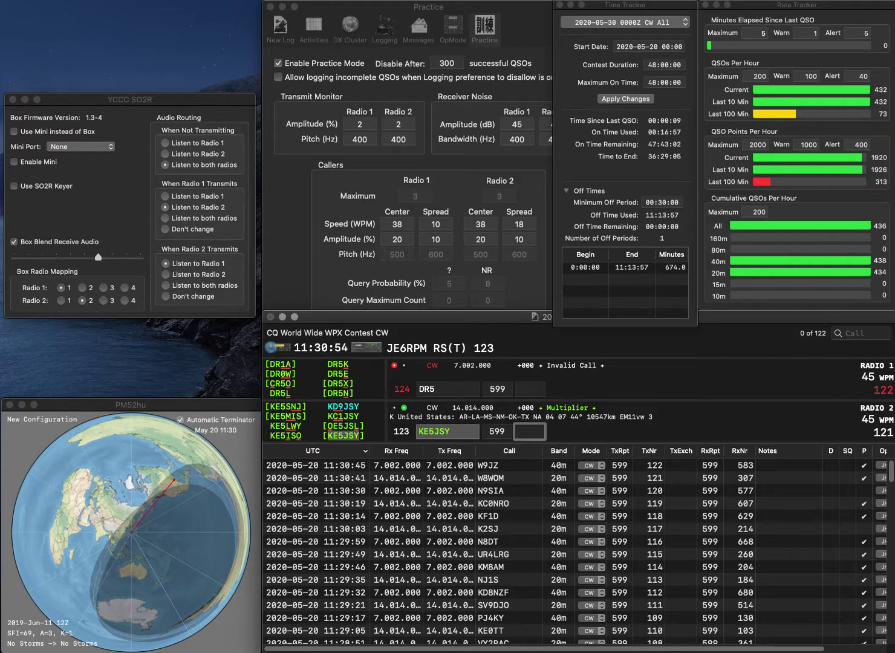
{"action": "type", "text": "223"}
{"action": "key", "text": "Return"}
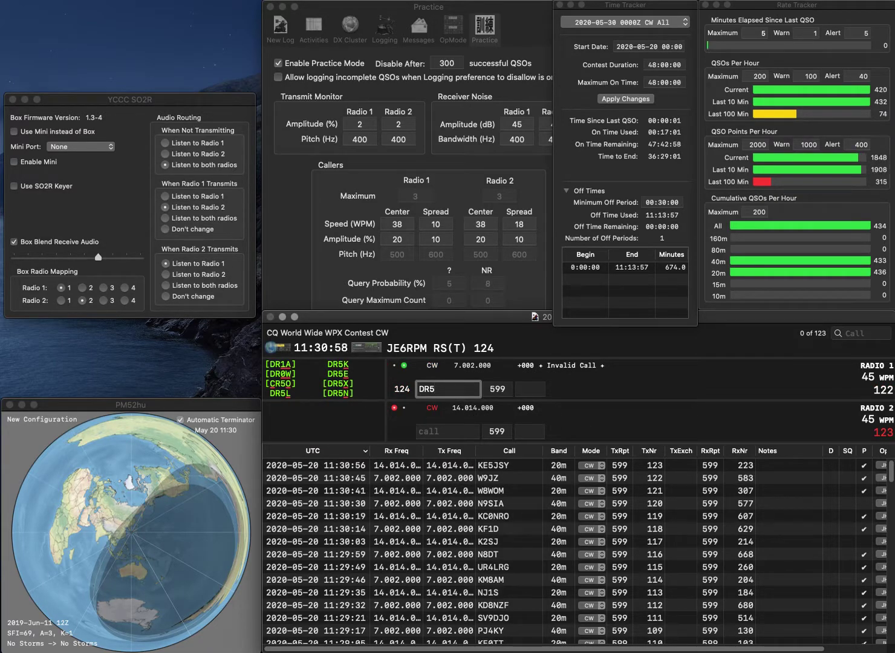
{"action": "type", "text": "L"}
{"action": "key", "text": "Return"}
{"action": "type", "text": "WD"}
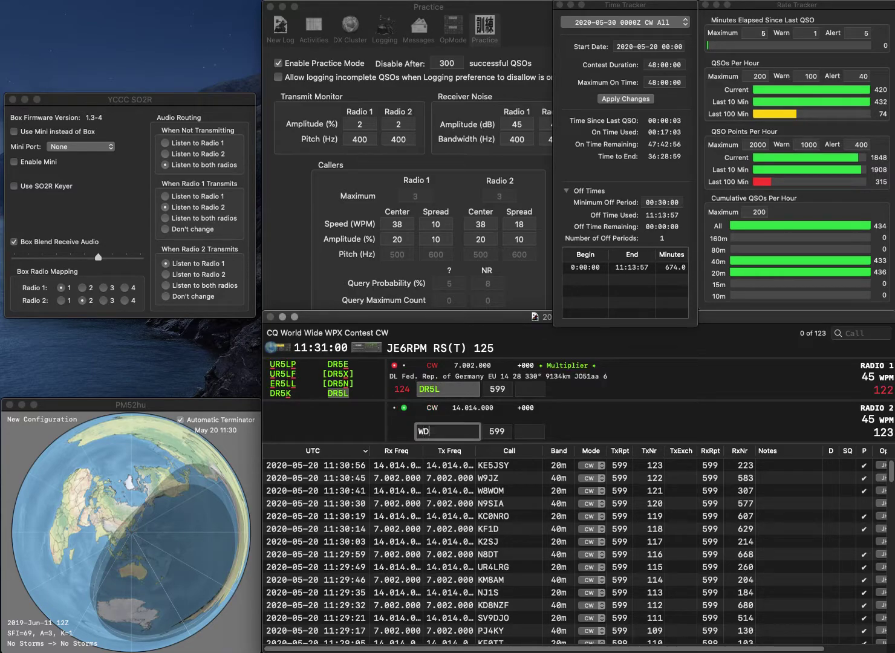
{"action": "type", "text": "9JM"}
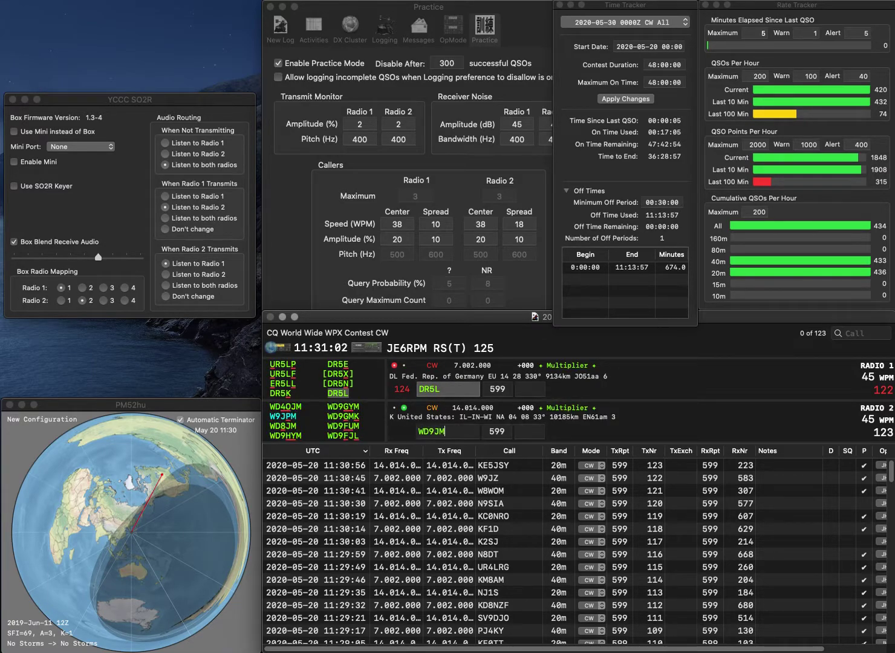
{"action": "key", "text": "BackSpace"}
{"action": "key", "text": "BackSpace"}
{"action": "type", "text": "WM"}
{"action": "key", "text": "Return"}
- Log DR5L on Radio 1 with received number 280, and correct the Radio 2 call to WD8JM and resend it
{"action": "type", "text": "280"}
{"action": "key", "text": "Return"}
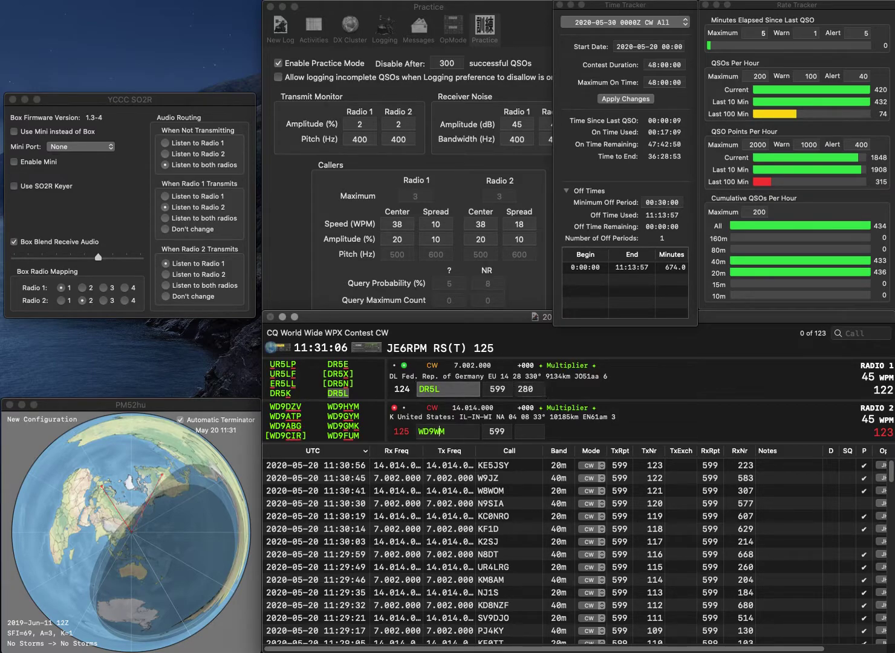
{"action": "key", "text": "Left"}
{"action": "key", "text": "BackSpace"}
{"action": "type", "text": "8"}
{"action": "key", "text": "Delete"}
{"action": "type", "text": "J"}
{"action": "key", "text": "Return"}
- Enter the call LZ3CQ on Radio 1, correcting its prefix, and send it
{"action": "type", "text": "R"}
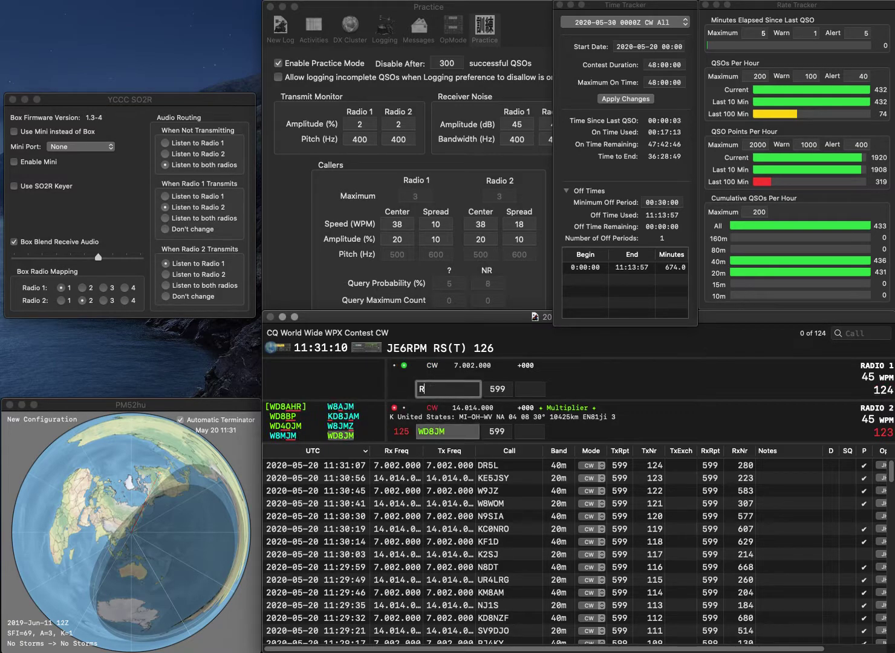
{"action": "type", "text": "Z3CQ"}
{"action": "key", "text": "Left"}
{"action": "key", "text": "Left"}
{"action": "key", "text": "Left"}
{"action": "key", "text": "Left"}
{"action": "key", "text": "Left"}
{"action": "key", "text": "Delete"}
{"action": "type", "text": "L"}
{"action": "key", "text": "Return"}
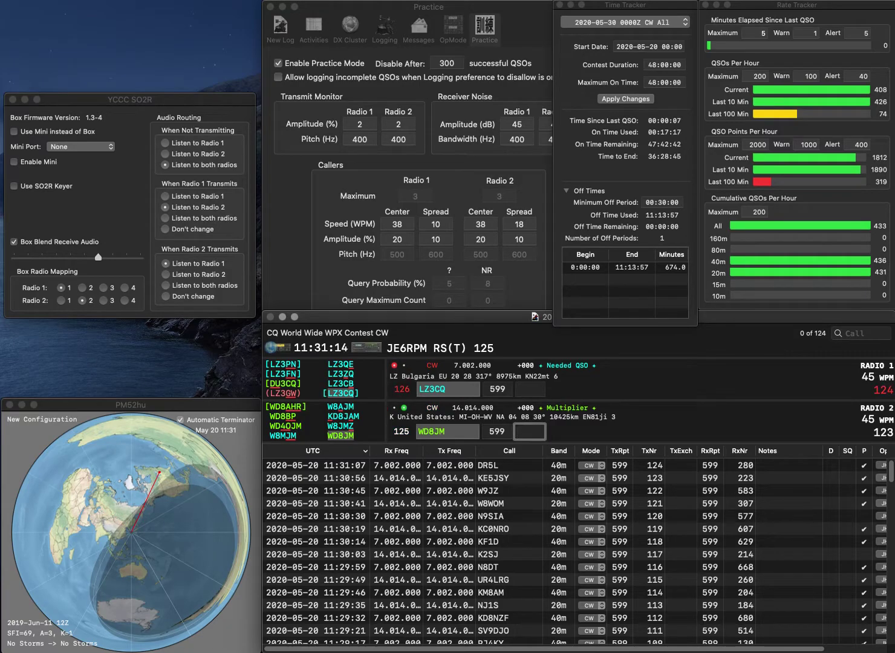
{"action": "type", "text": "259"}
{"action": "key", "text": "Return"}
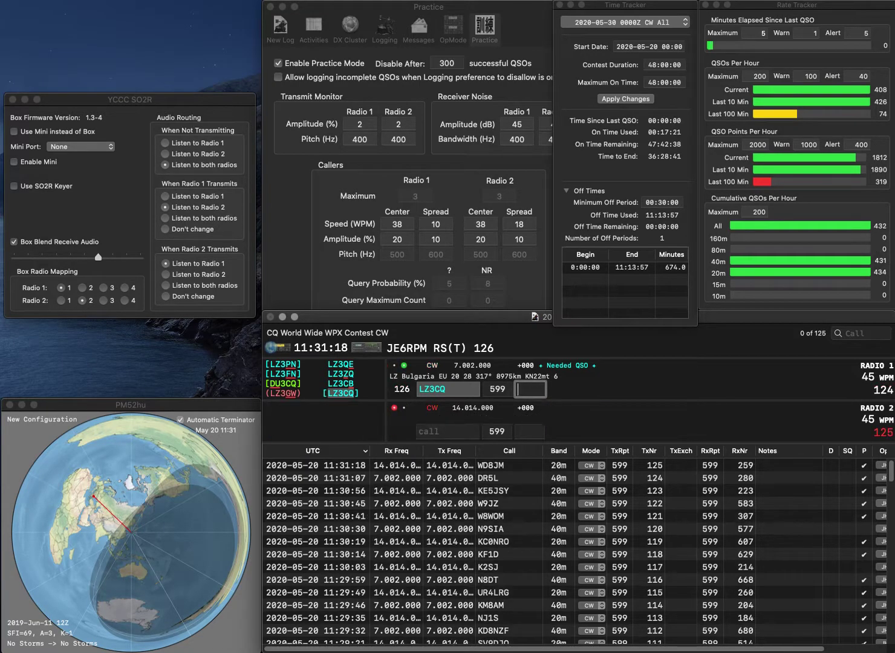
{"action": "type", "text": "877"}
{"action": "key", "text": "Return"}
{"action": "type", "text": "SO3O"}
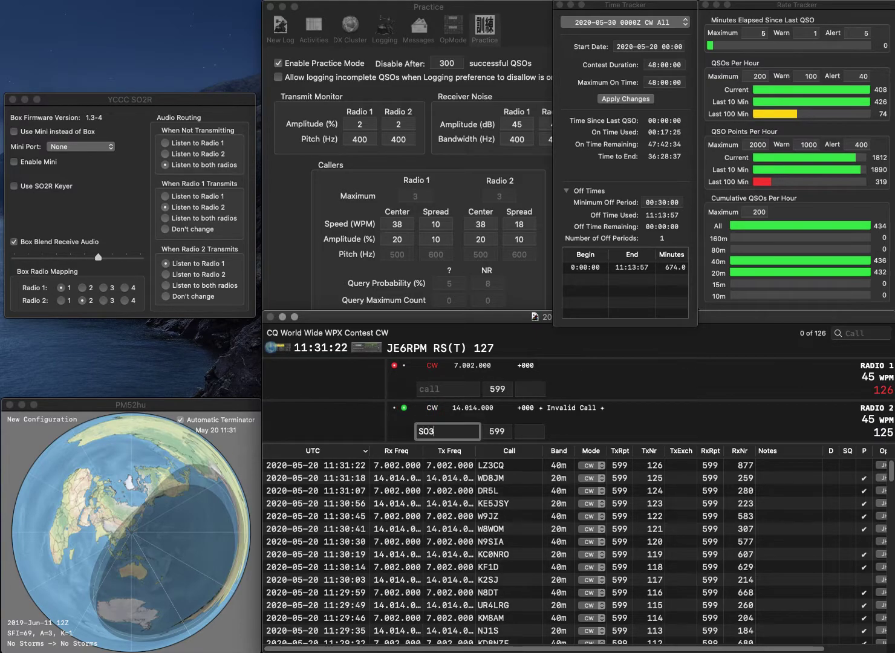
{"action": "key", "text": "Return"}
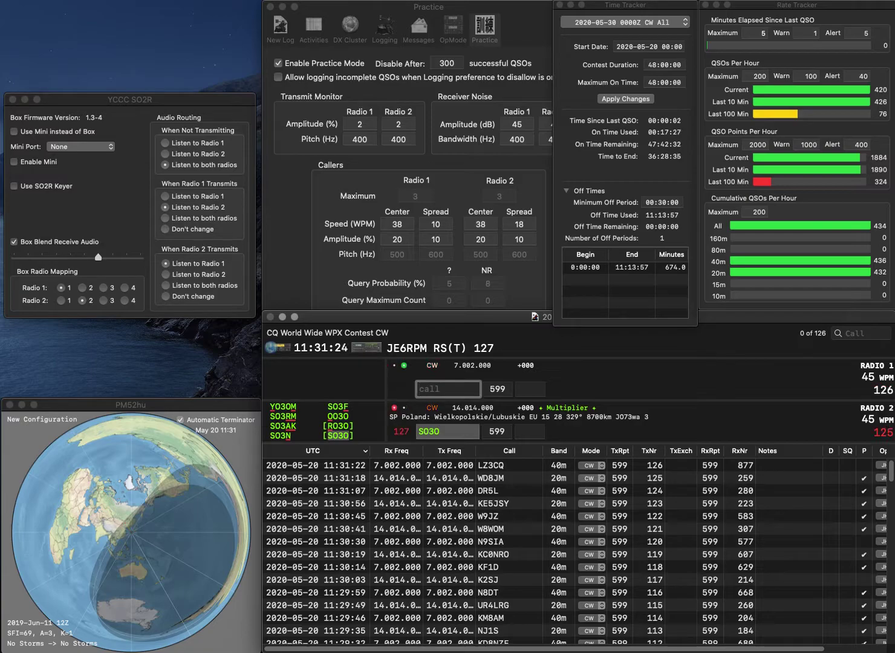
{"action": "type", "text": "KC9TQR"}
{"action": "key", "text": "Return"}
{"action": "key", "text": "space"}
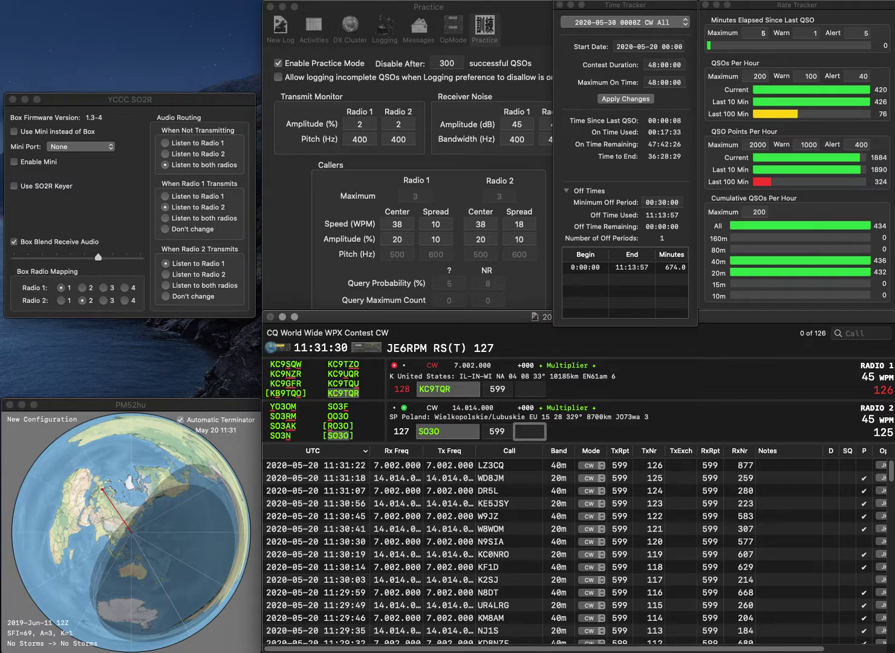
{"action": "type", "text": "426"}
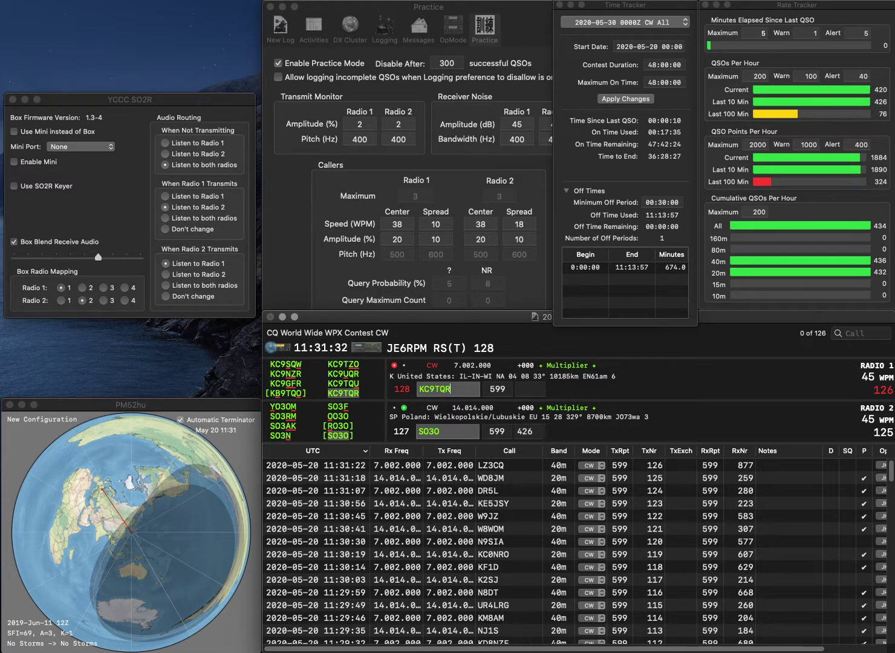
{"action": "key", "text": "Return"}
{"action": "type", "text": "65"}
{"action": "key", "text": "Return"}
- Enter the calls IK2DUF on Radio 2 and SN2M on Radio 1, sending each
{"action": "type", "text": "IK2DUF"}
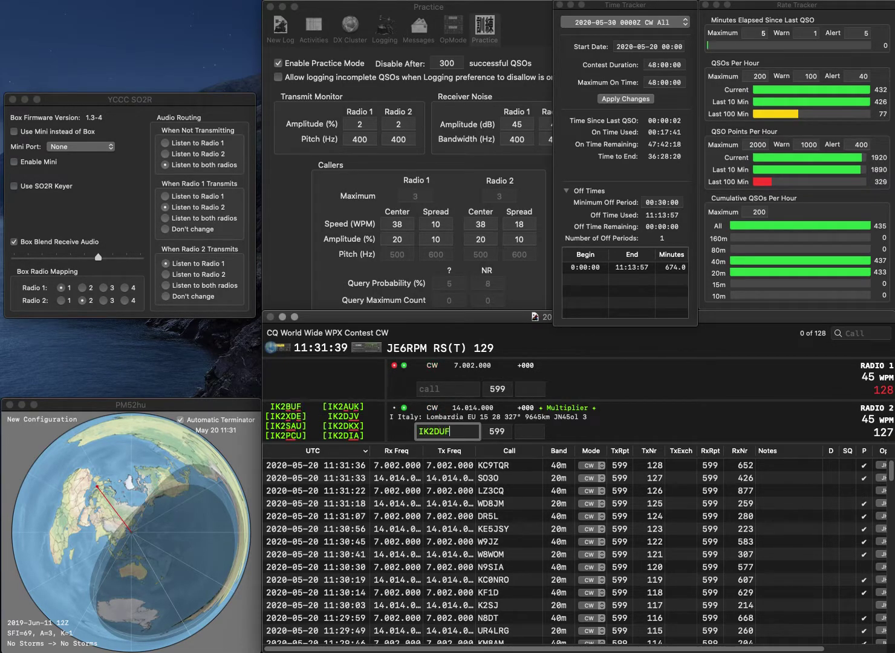
{"action": "key", "text": "Return"}
{"action": "type", "text": "SN2M"}
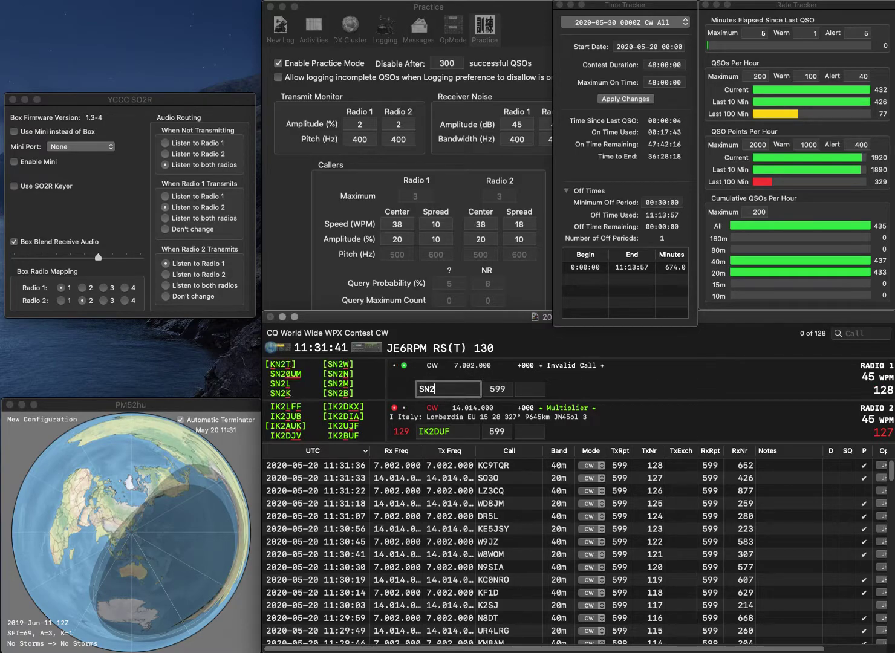
{"action": "key", "text": "Return"}
{"action": "key", "text": "Left"}
{"action": "key", "text": "BackSpace"}
{"action": "type", "text": "V"}
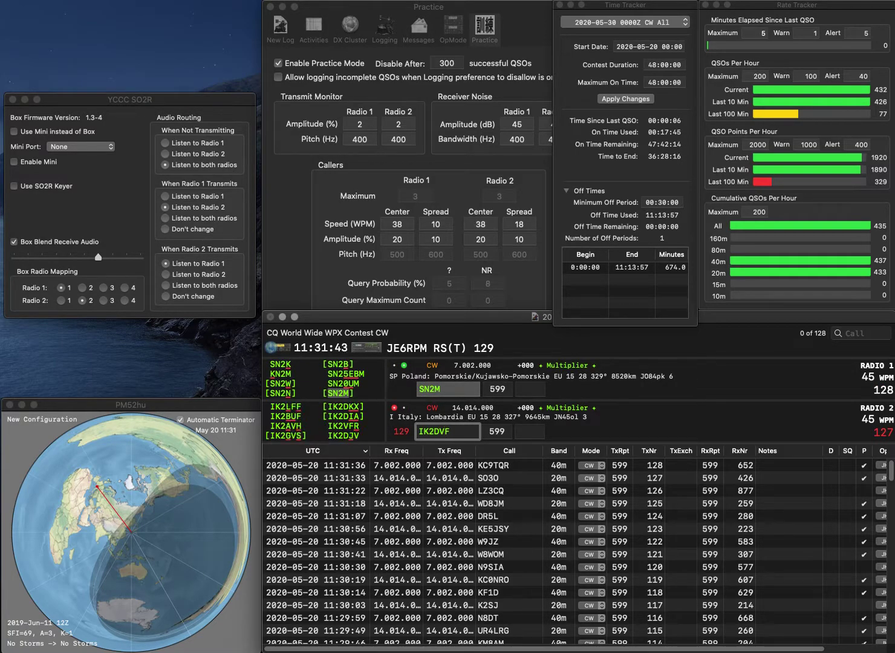
{"action": "key", "text": "BackSpace"}
{"action": "key", "text": "Delete"}
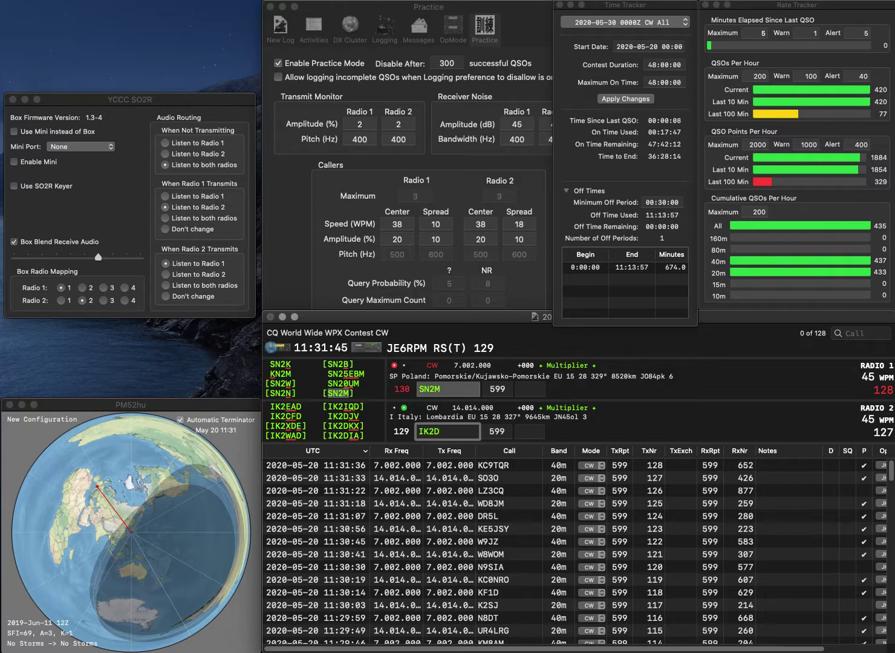
{"action": "key", "text": "BackSpace"}
{"action": "type", "text": "BUF"}
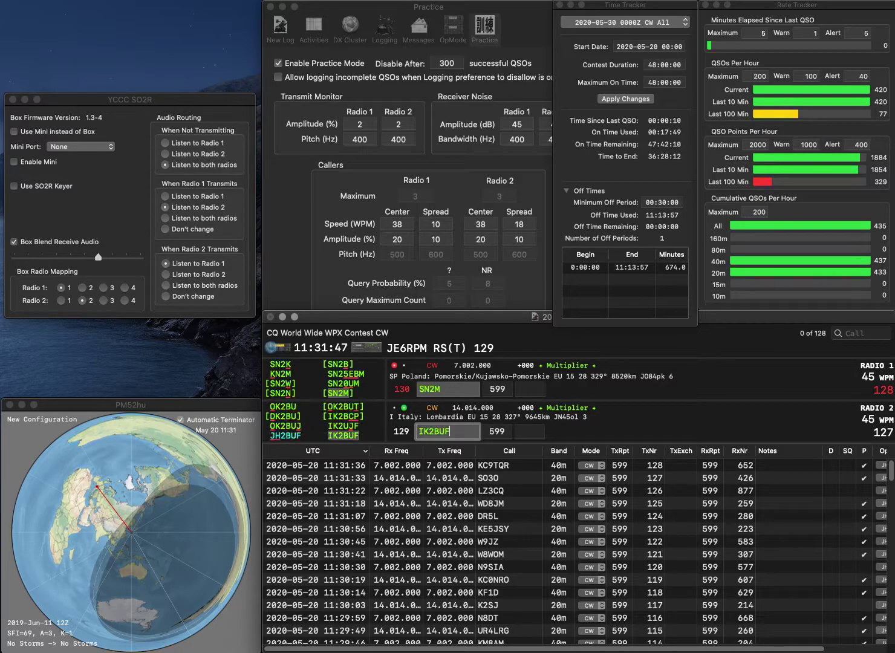
{"action": "key", "text": "Return"}
- Log SN2M on Radio 1 with received number 633 and IK2BUF on Radio 2 with received number 385
{"action": "left_click", "coordinate": [530, 389]}
{"action": "type", "text": "63"}
{"action": "key", "text": "Return"}
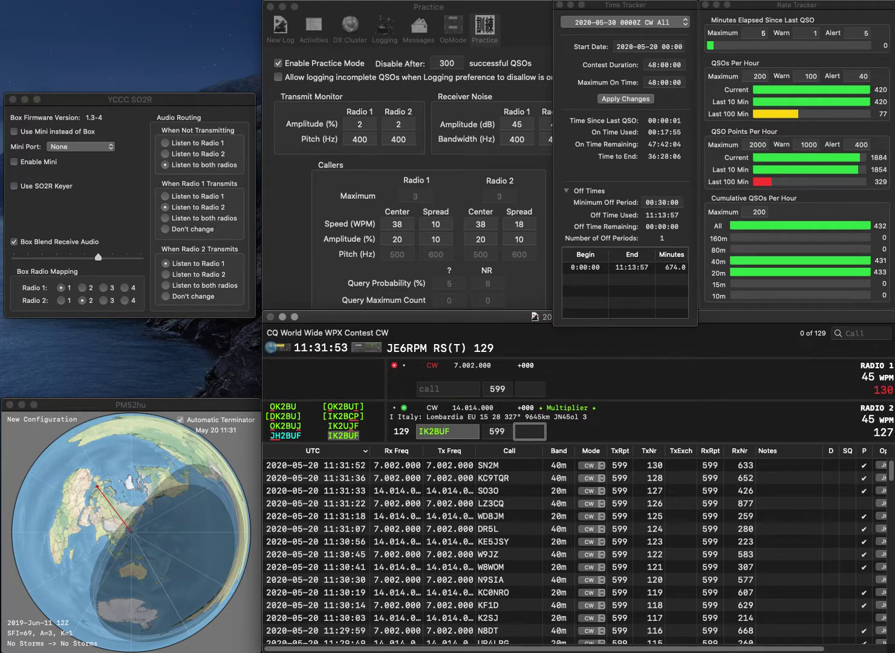
{"action": "type", "text": "385"}
{"action": "key", "text": "Return"}
{"action": "type", "text": "4V"}
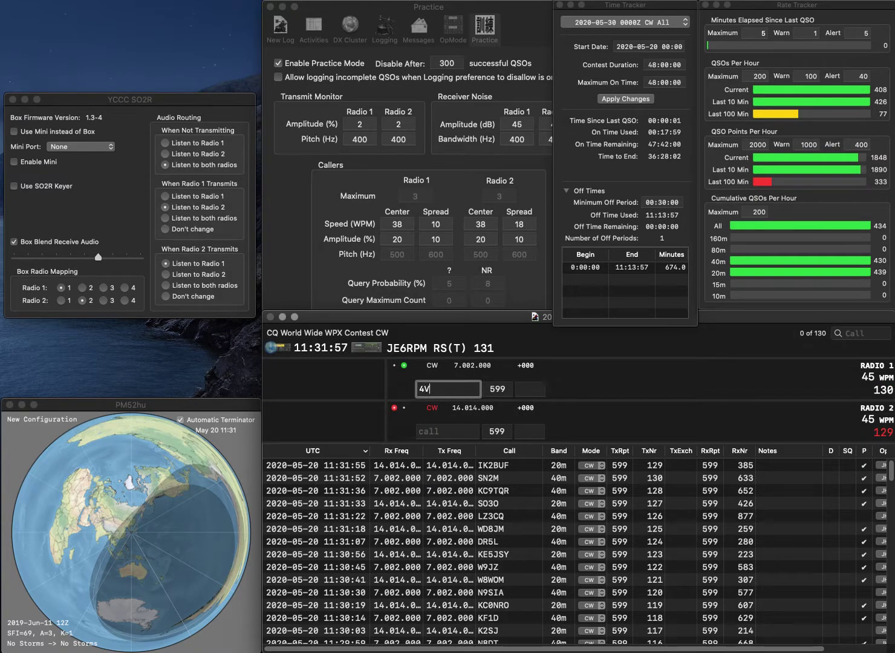
{"action": "key", "text": "BackSpace"}
{"action": "type", "text": "5V"}
{"action": "key", "text": "Return"}
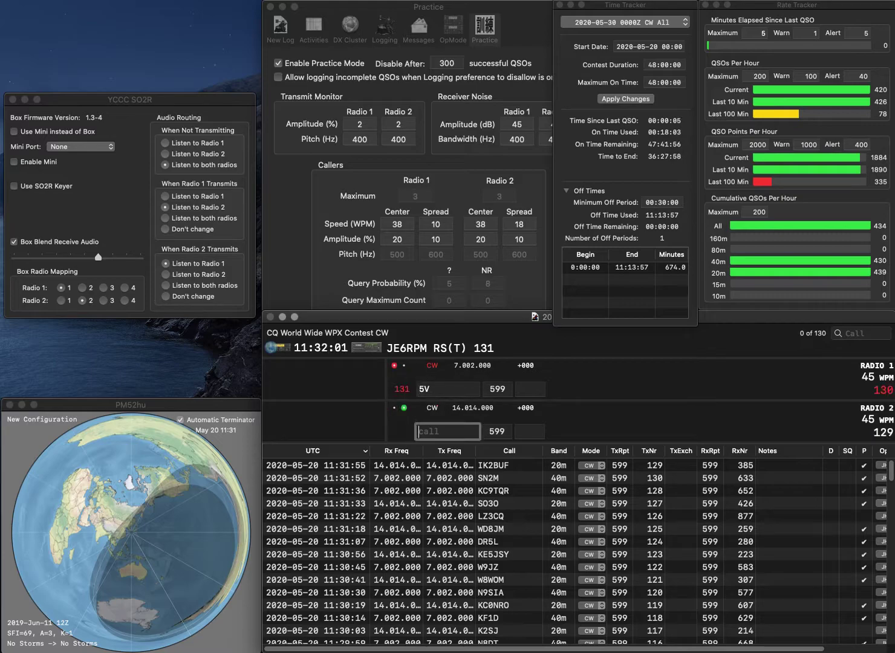
{"action": "type", "text": "W3CUB"}
{"action": "key", "text": "Return"}
- Correct the Radio 1 call to NJ4V and resend it
{"action": "type", "text": "NJ"}
{"action": "key", "text": "Delete"}
{"action": "type", "text": "4"}
{"action": "key", "text": "Return"}
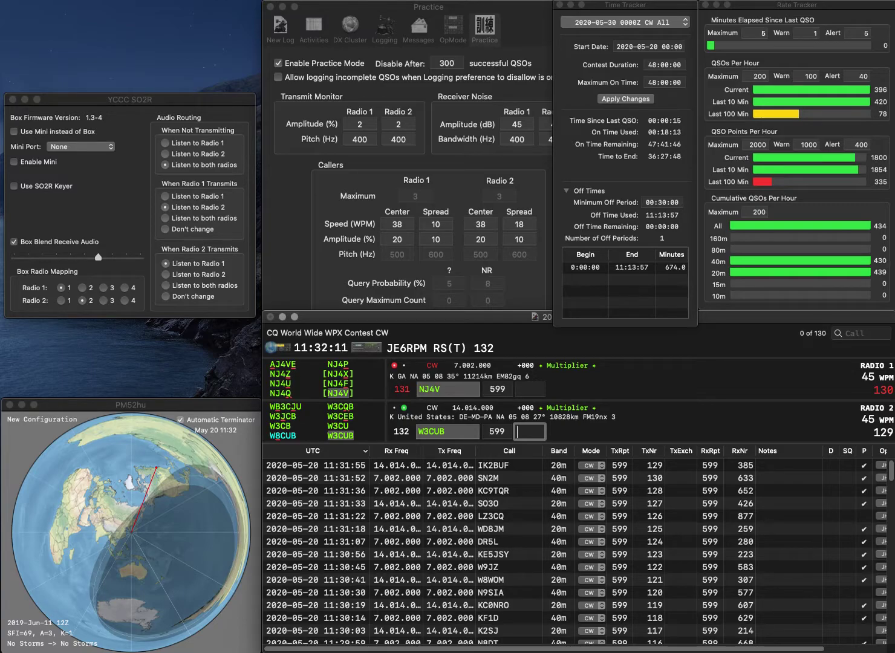
- Log W3CUB on Radio 2 with received number 496 and NJ4V on Radio 1 with received number 362
{"action": "type", "text": "6"}
{"action": "key", "text": "Return"}
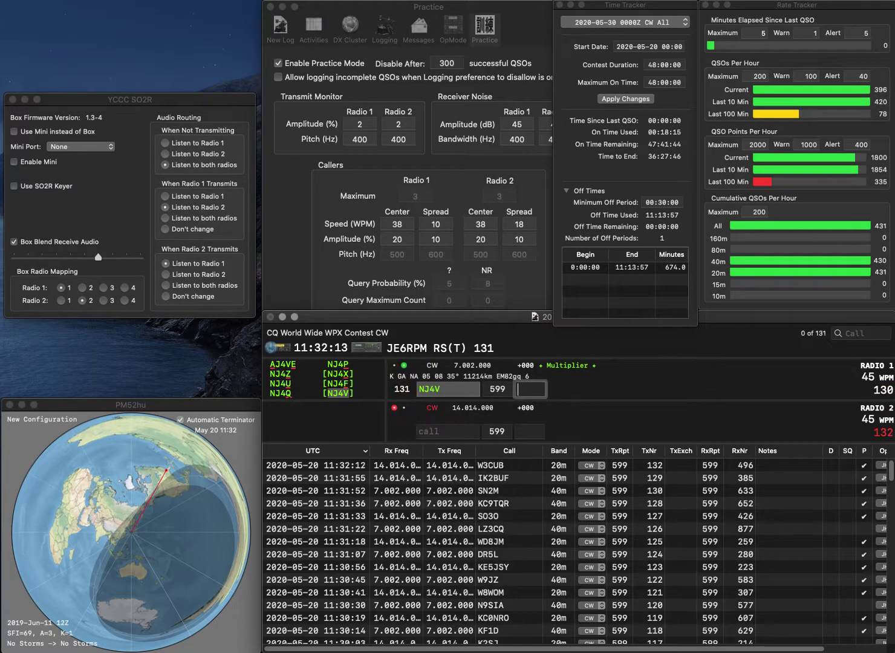
{"action": "type", "text": "362"}
{"action": "key", "text": "Return"}
{"action": "type", "text": "UY7MM"}
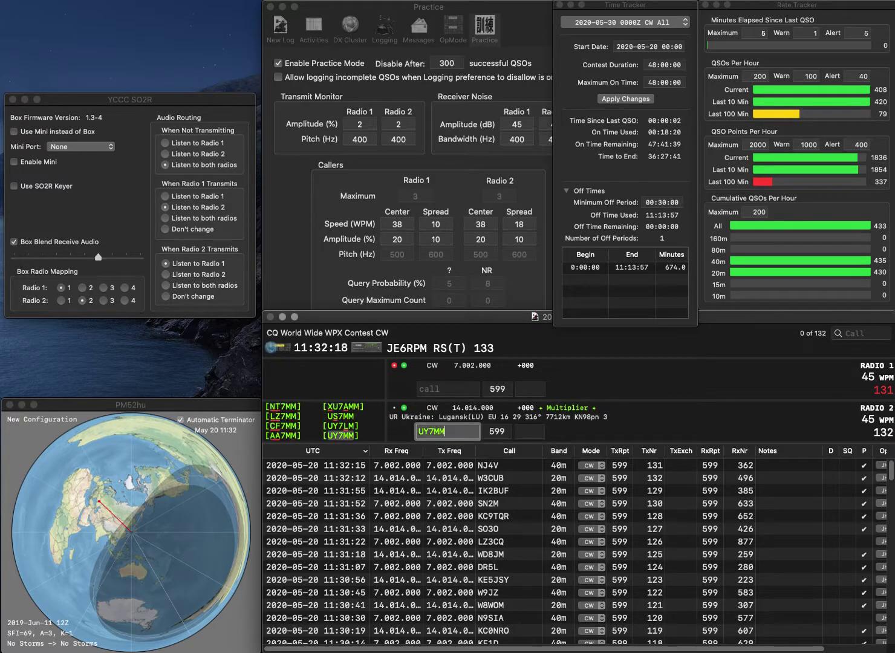
{"action": "key", "text": "Return"}
{"action": "type", "text": "N2PZ"}
{"action": "key", "text": "Return"}
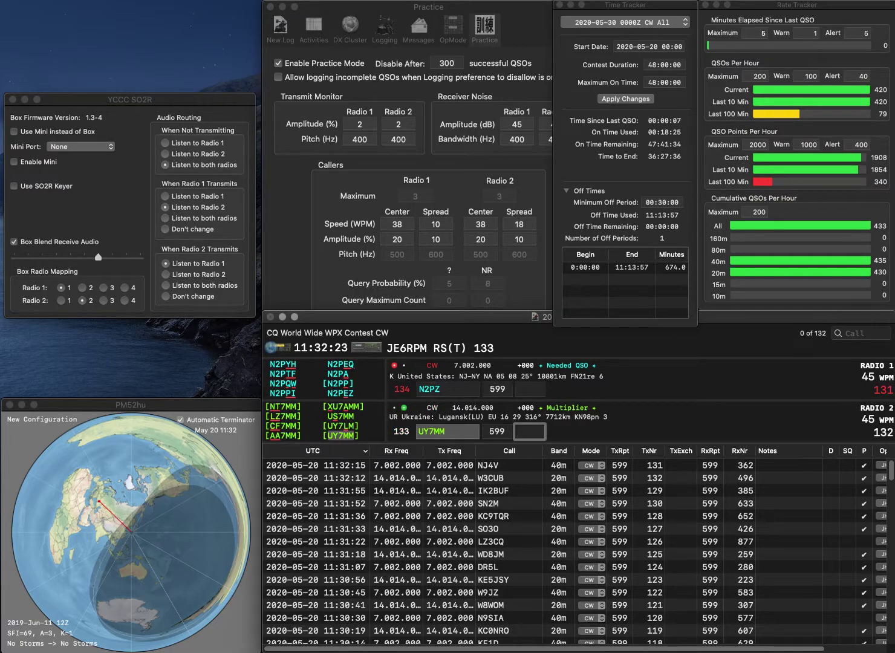
{"action": "type", "text": "899"}
{"action": "key", "text": "Return"}
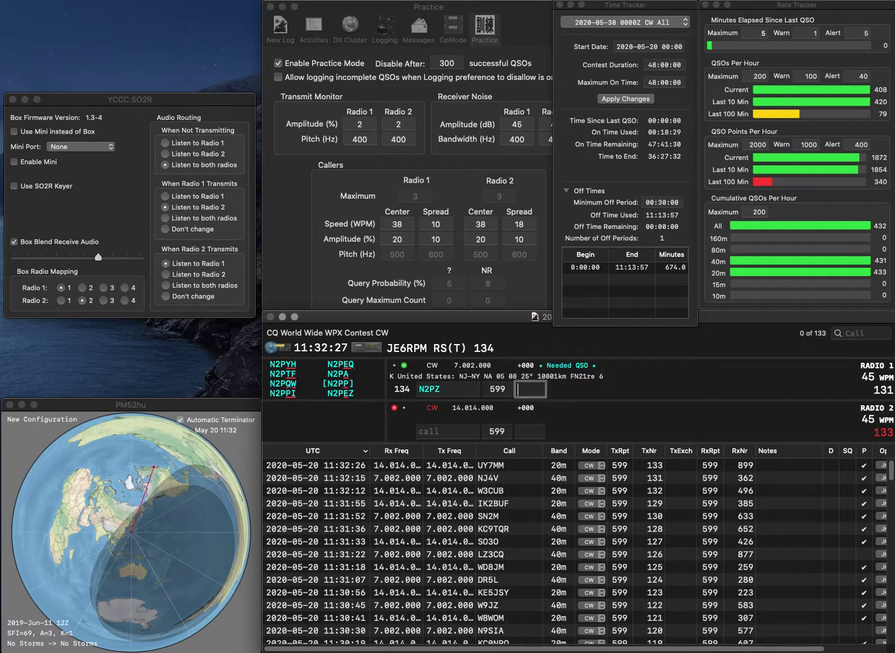
{"action": "key", "text": "BackSpace"}
{"action": "key", "text": "BackSpace"}
{"action": "type", "text": "WG"}
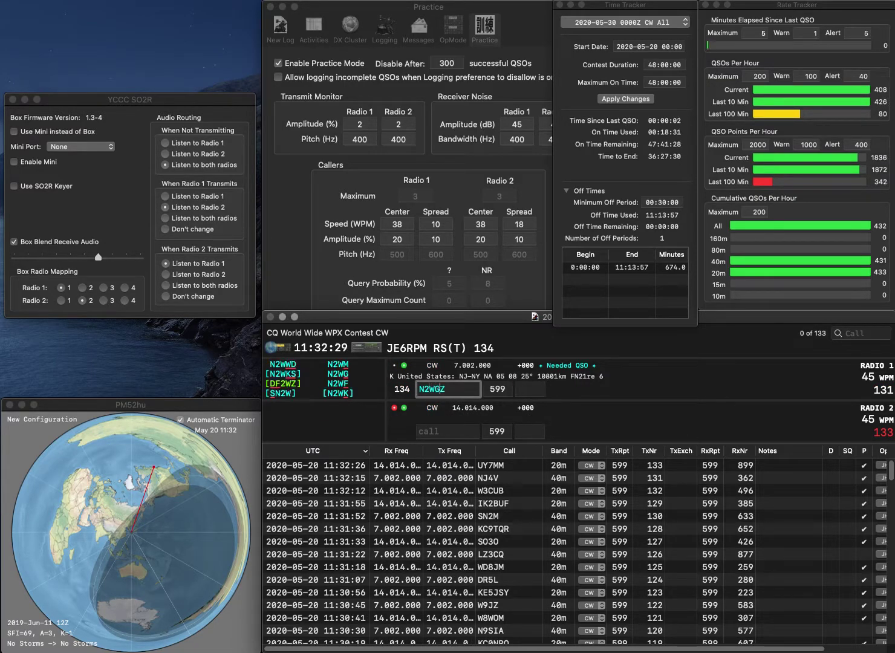
{"action": "type", "text": "OM7AES"}
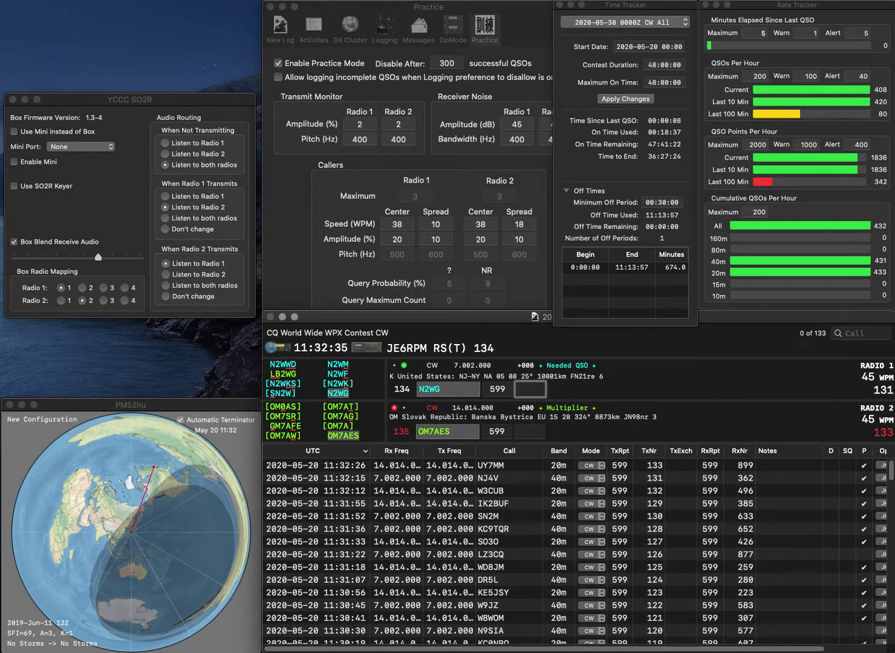
{"action": "type", "text": "10"}
{"action": "key", "text": "Return"}
{"action": "type", "text": "363"}
{"action": "key", "text": "Return"}
{"action": "type", "text": "AJ6EX"}
{"action": "key", "text": "Return"}
{"action": "type", "text": "K8AZ"}
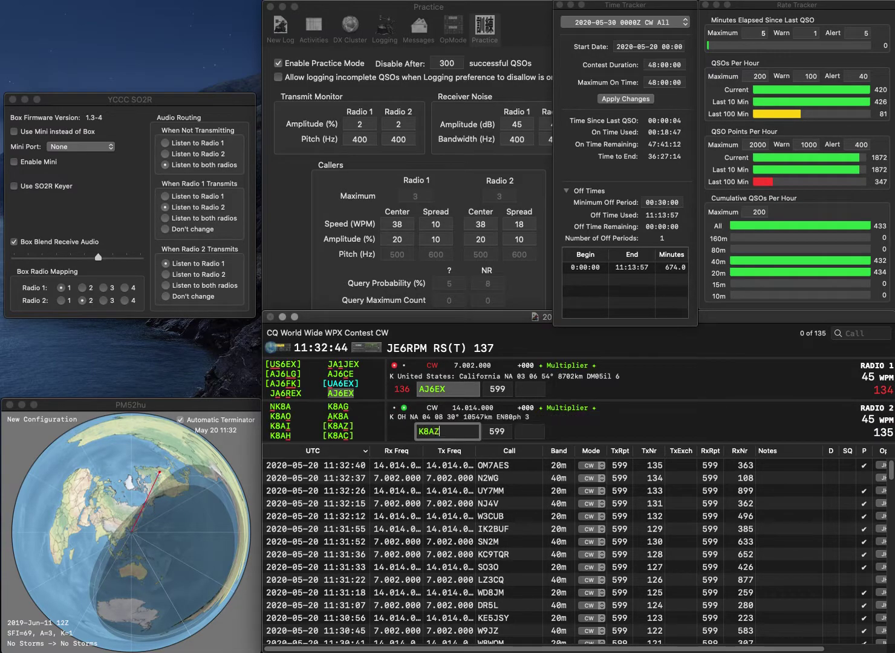
{"action": "key", "text": "Return"}
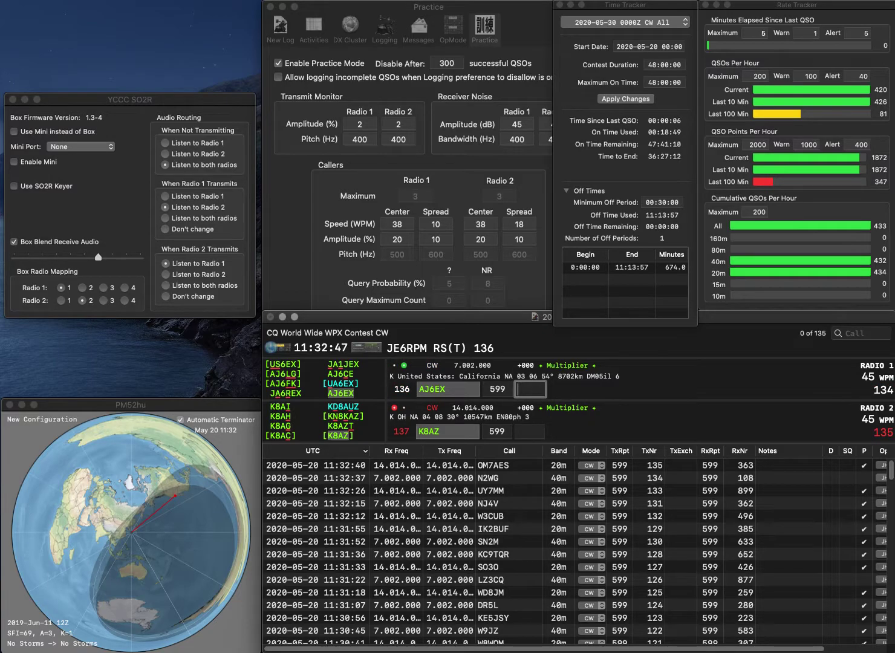
{"action": "type", "text": "617"}
{"action": "key", "text": "Return"}
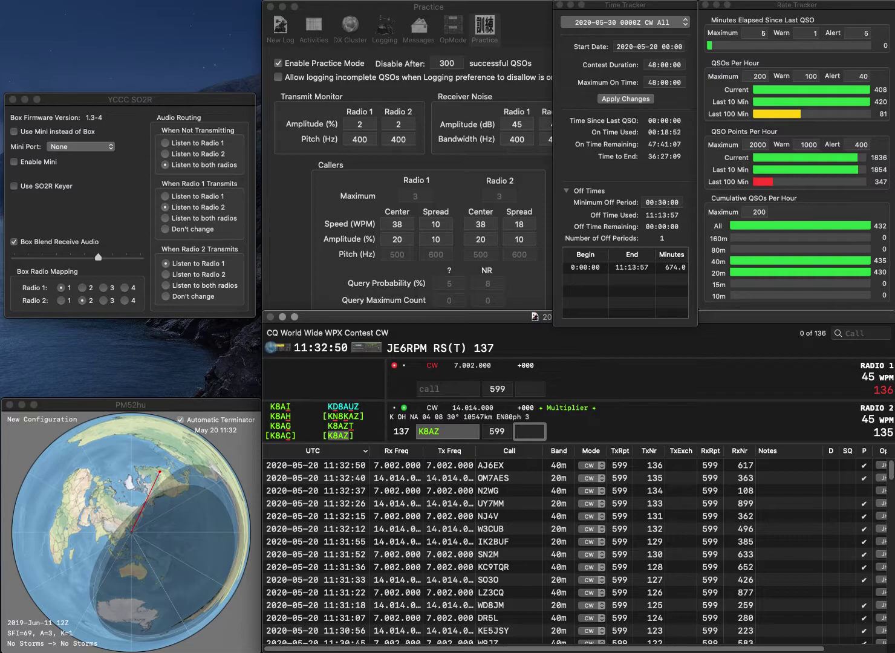
{"action": "type", "text": "500"}
{"action": "key", "text": "Return"}
- Enter the partial call DRR on Radio 1 and the call DL7OD on Radio 2, sending each
{"action": "type", "text": "DR"}
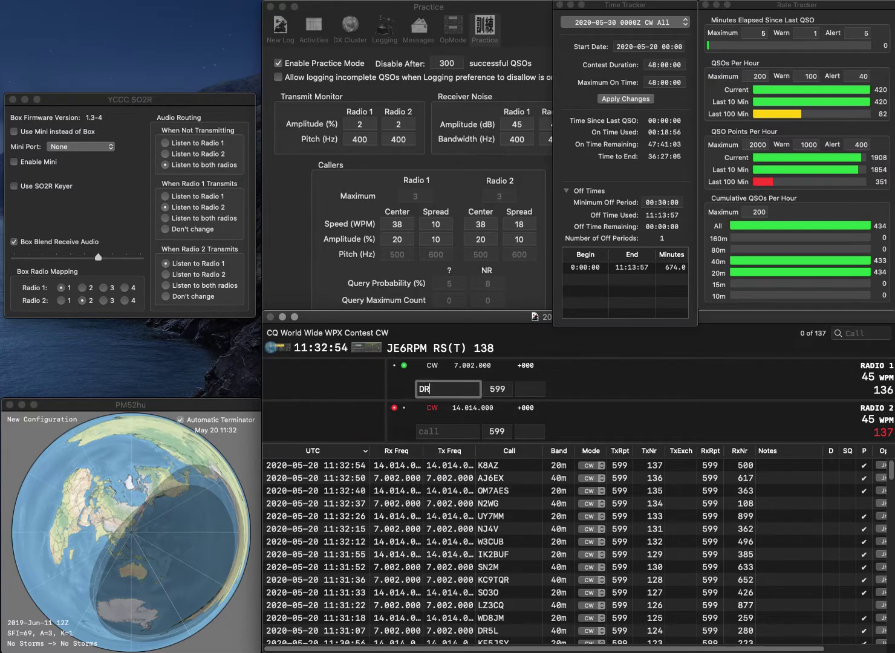
{"action": "type", "text": "R"}
{"action": "key", "text": "Return"}
{"action": "type", "text": "DL7OD"}
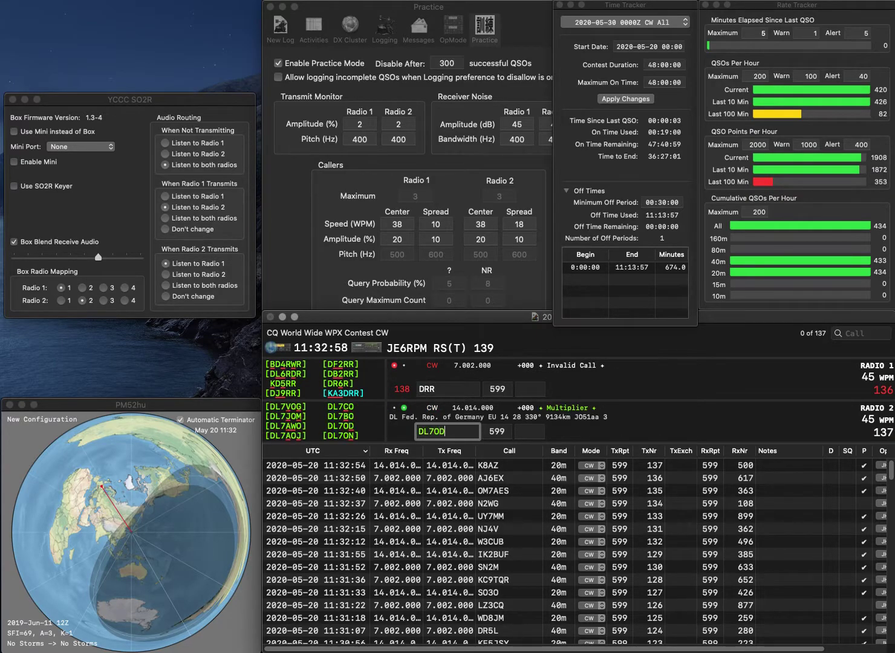
{"action": "key", "text": "Return"}
- Correct the Radio 1 call to KA3DRR and resend it
{"action": "type", "text": "KA3"}
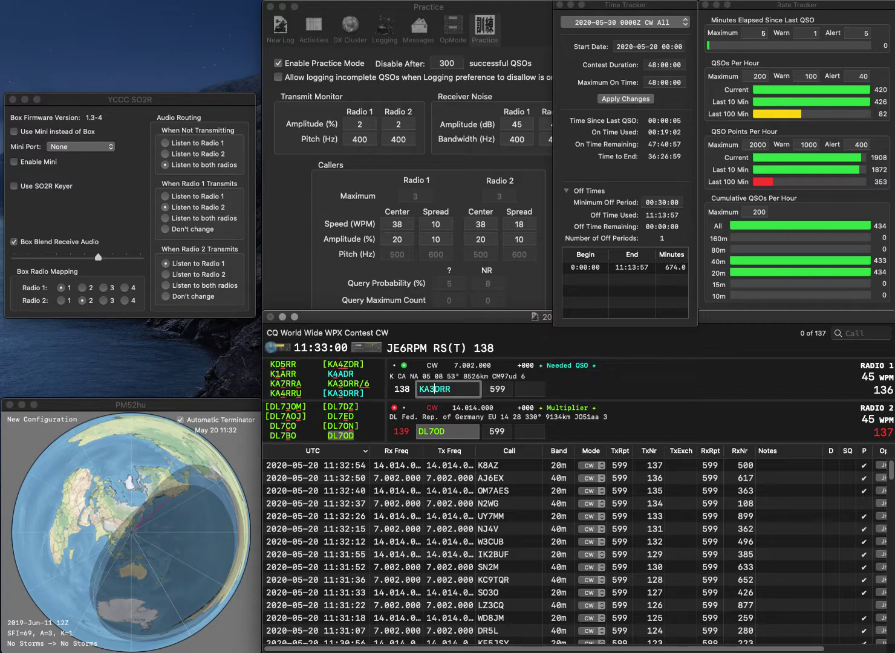
{"action": "key", "text": "Return"}
{"action": "key", "text": "Tab"}
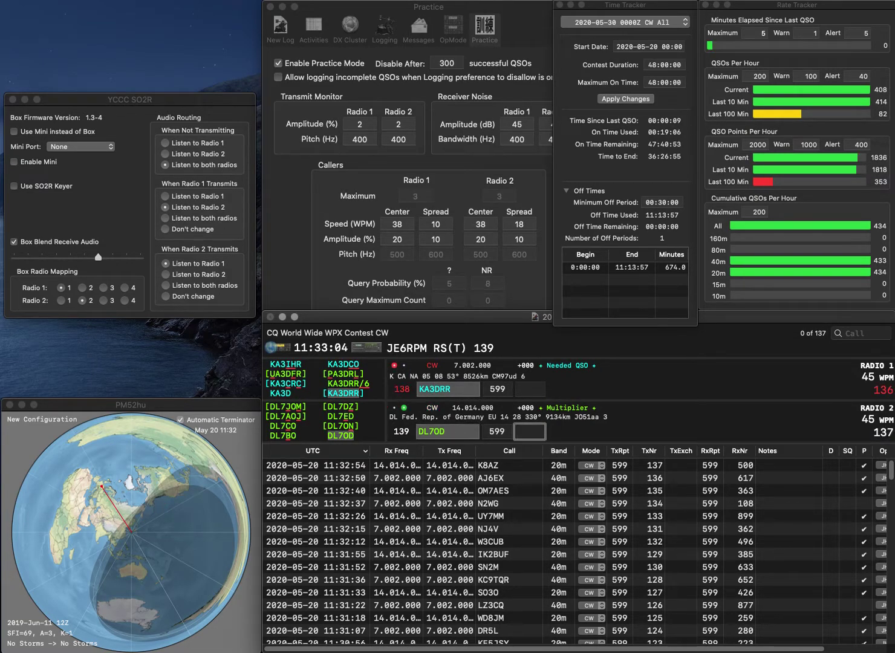
{"action": "type", "text": "224"}
{"action": "key", "text": "Return"}
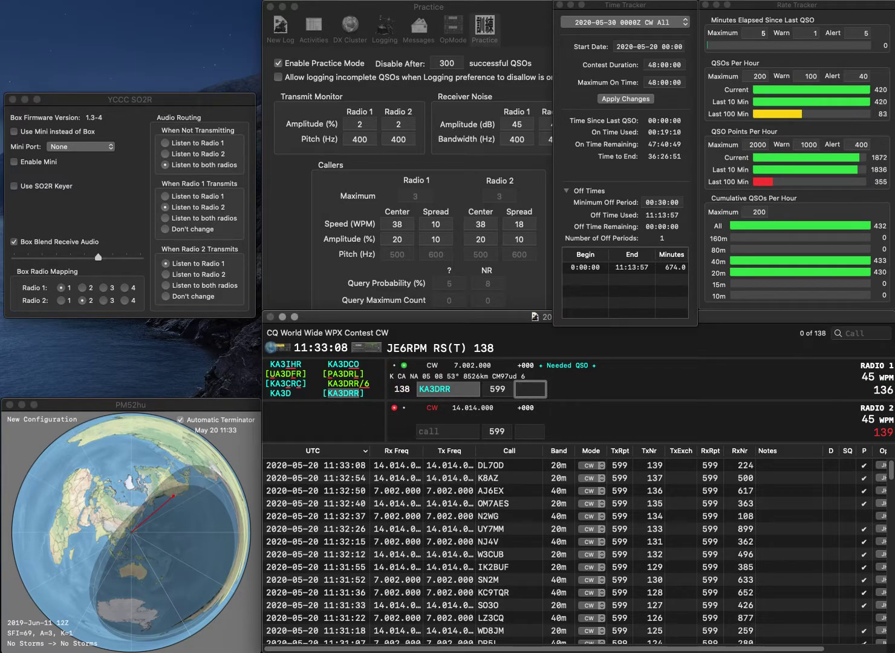
{"action": "type", "text": "723"}
{"action": "key", "text": "Return"}
- Enter the call K4L on Radio 2 and the call K4LRA on Radio 1, sending each
{"action": "type", "text": "K4L"}
{"action": "key", "text": "Return"}
{"action": "type", "text": "K4LRA"}
{"action": "key", "text": "Return"}
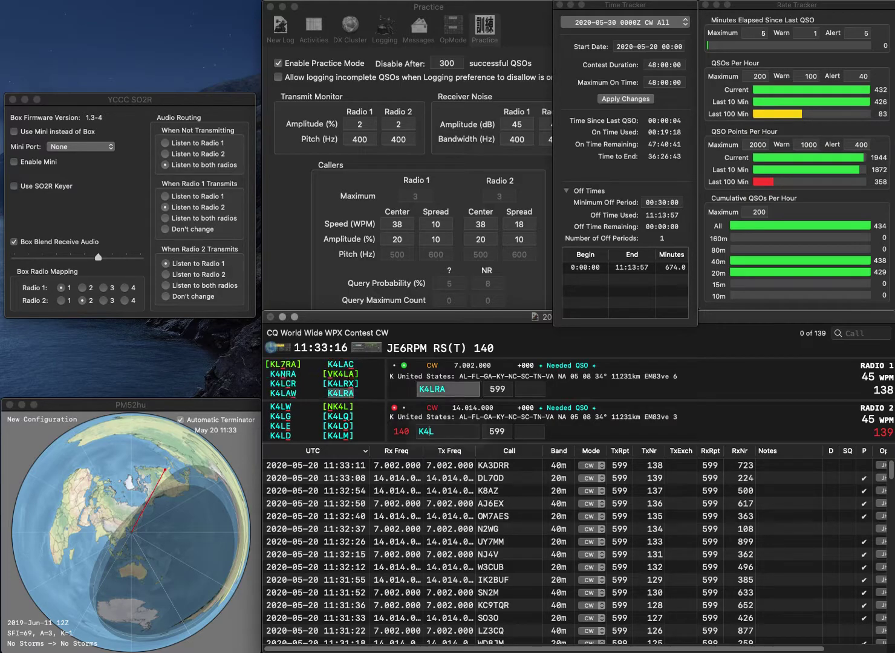
{"action": "key", "text": "Left"}
{"action": "key", "text": "BackSpace"}
{"action": "type", "text": "J3"}
{"action": "key", "text": "Return"}
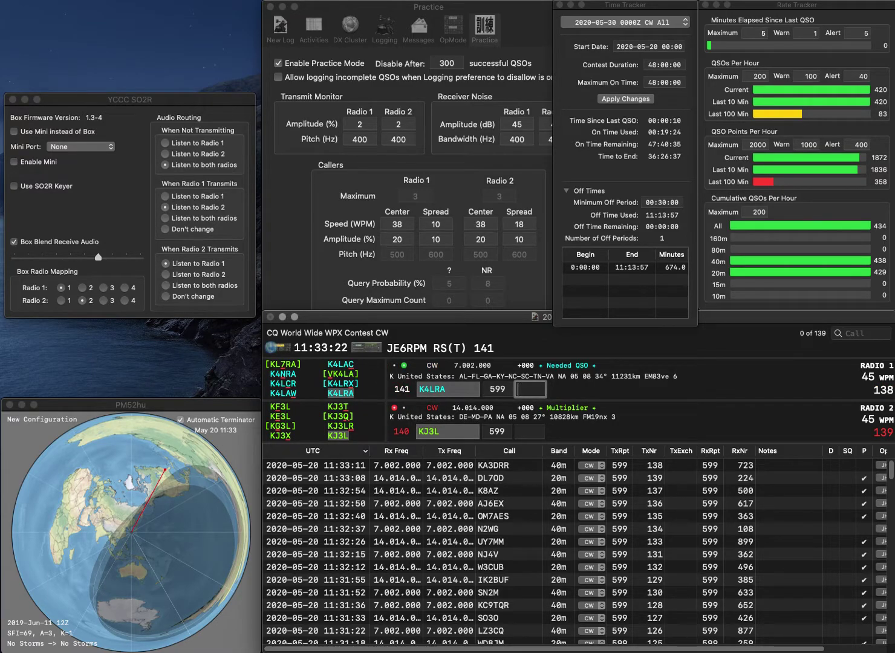
{"action": "type", "text": "81"}
{"action": "key", "text": "Return"}
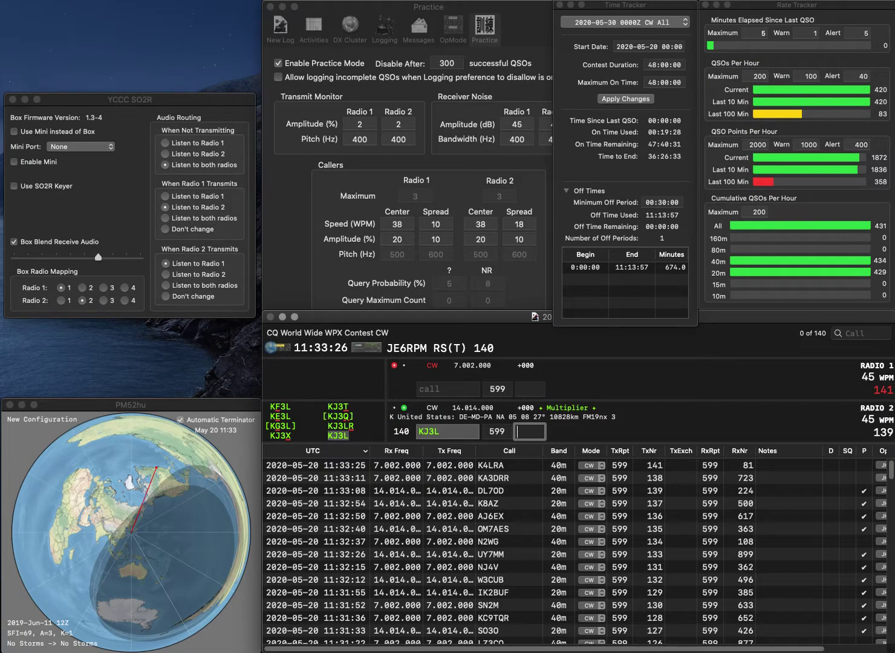
{"action": "type", "text": "599"}
{"action": "key", "text": "Return"}
{"action": "type", "text": "MO"}
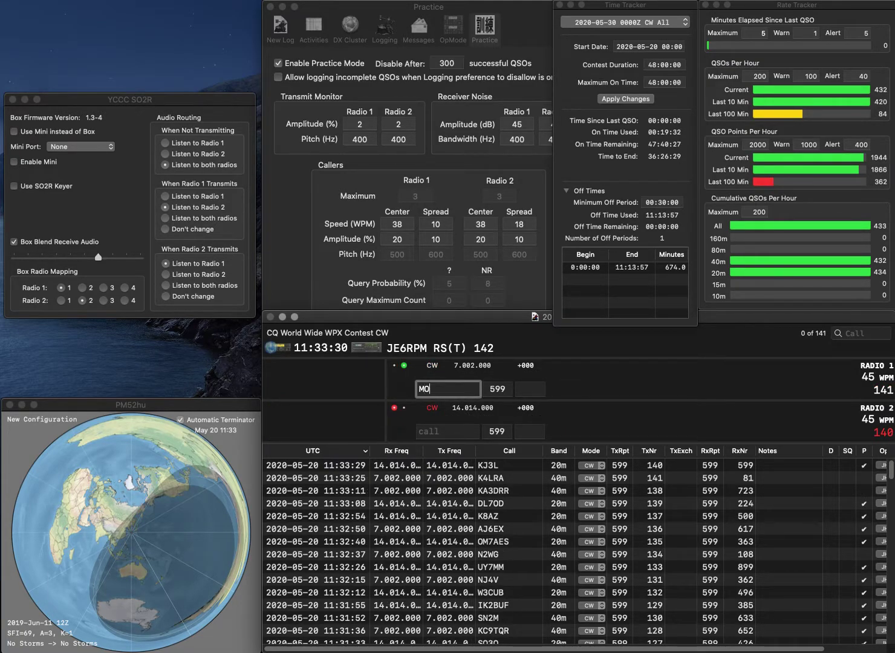
{"action": "type", "text": "I"}
{"action": "key", "text": "Return"}
{"action": "type", "text": "KA7O"}
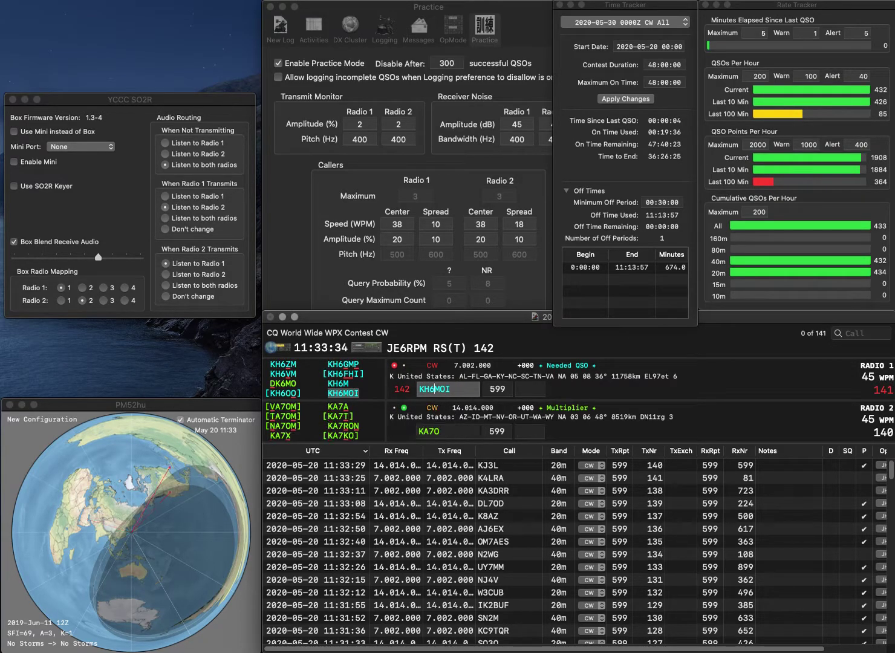
{"action": "key", "text": "Tab"}
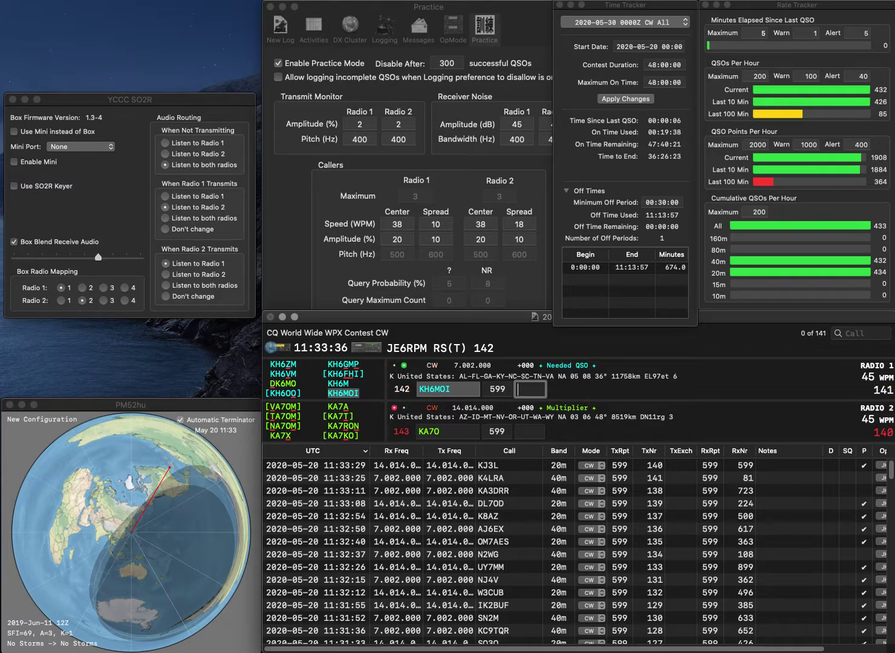
- Log KH6MOI on Radio 1 with received number 639 and correct the Radio 2 call to KA8O
{"action": "type", "text": "639"}
{"action": "key", "text": "Return"}
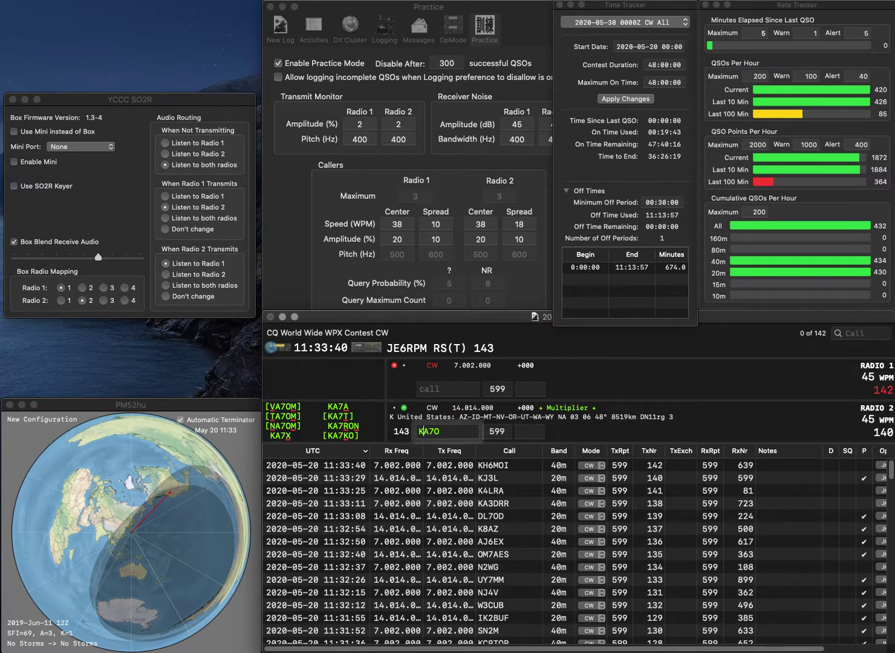
{"action": "key", "text": "Delete"}
{"action": "type", "text": "9"}
{"action": "key", "text": "BackSpace"}
{"action": "type", "text": "8"}
{"action": "left_click", "coordinate": [448, 389]}
{"action": "type", "text": "A1"}
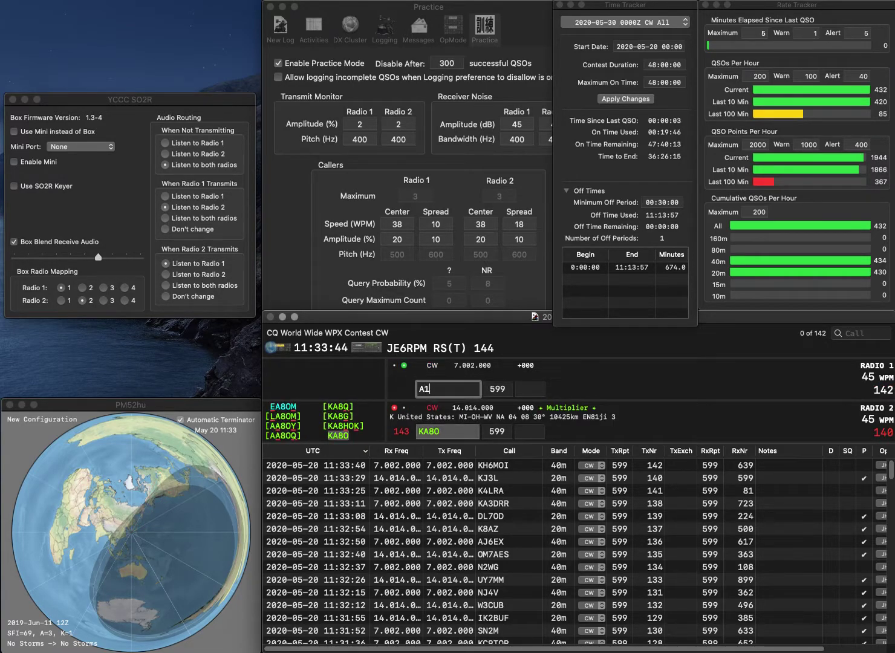
{"action": "type", "text": "IOR"}
{"action": "key", "text": "Home"}
{"action": "type", "text": "K"}
{"action": "key", "text": "Return"}
{"action": "type", "text": "1"}
{"action": "key", "text": "Return"}
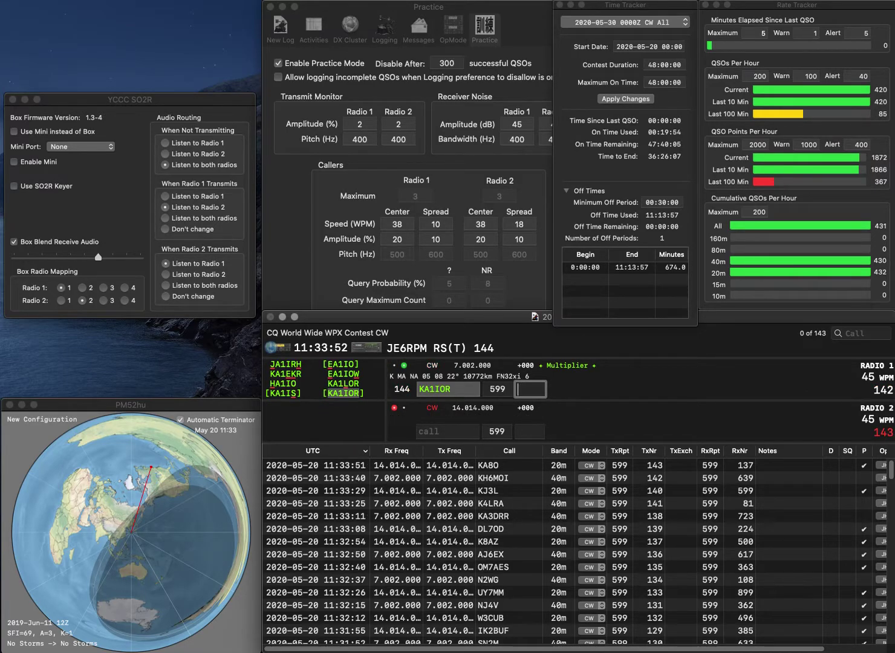
{"action": "type", "text": "123"}
{"action": "key", "text": "Return"}
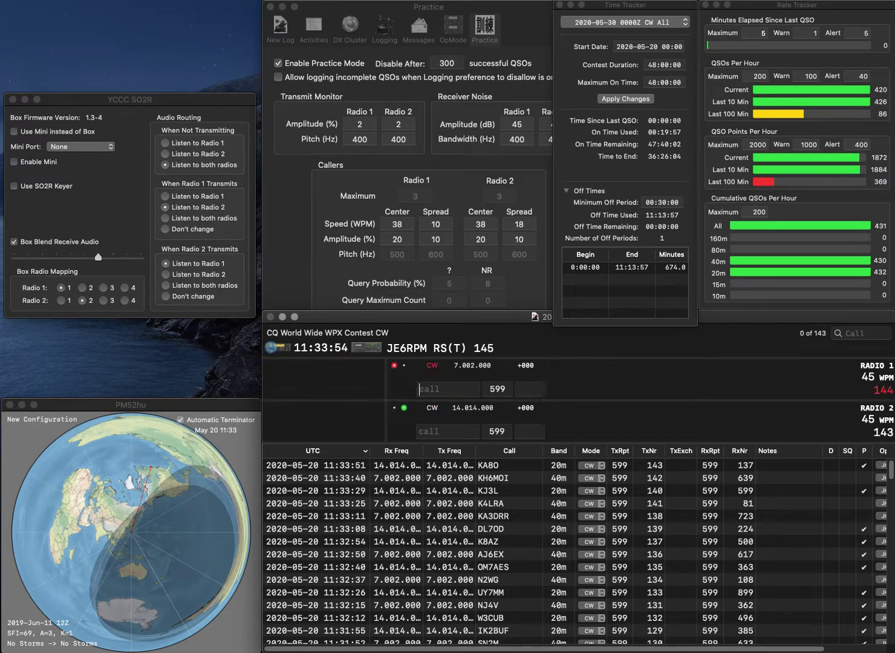
- Enter the call EA5HJO on Radio 2 and the call KC3BBU on Radio 1, sending each
{"action": "type", "text": "EA5HJO"}
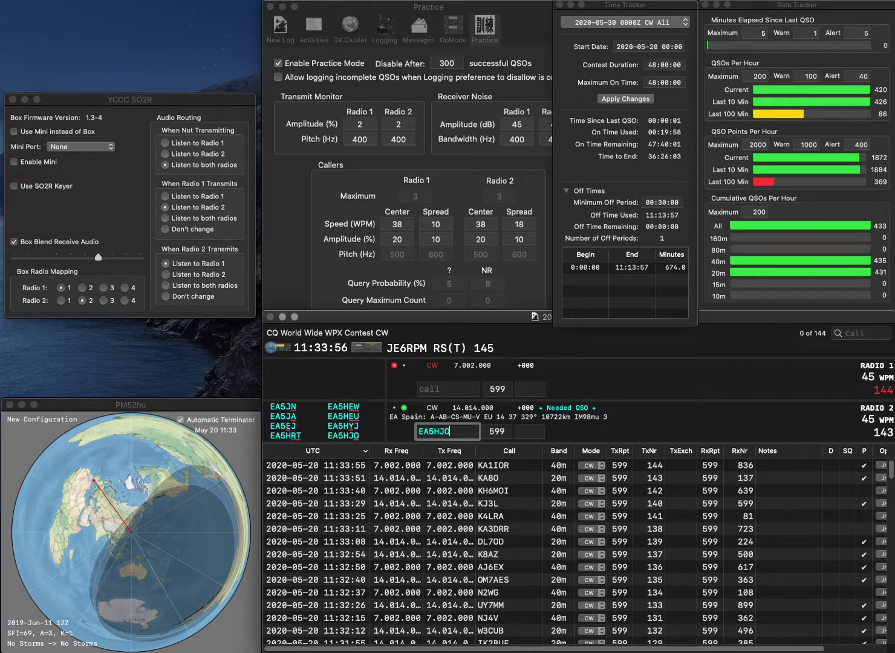
{"action": "key", "text": "Return"}
{"action": "type", "text": "KC3BBU"}
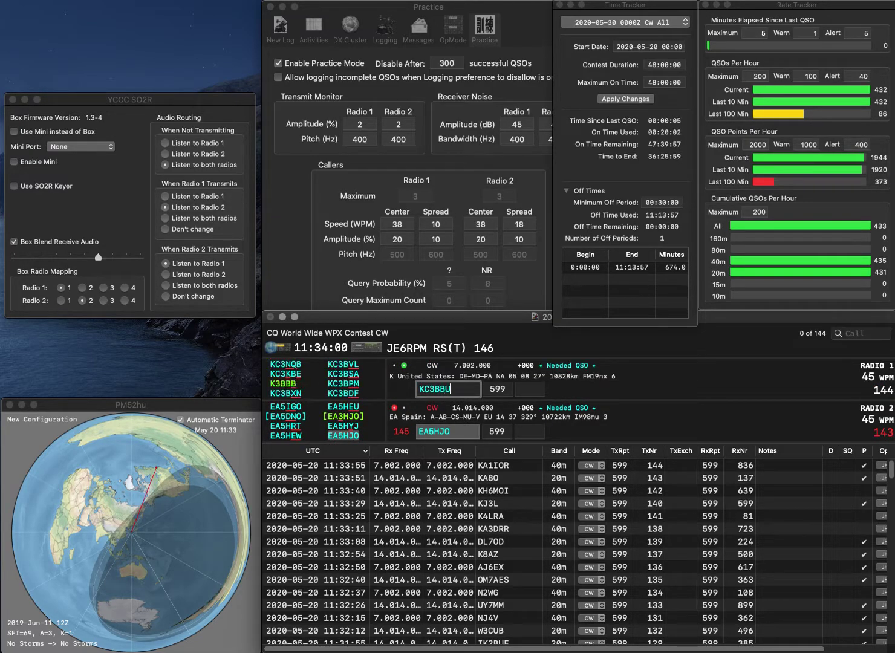
{"action": "key", "text": "Return"}
{"action": "key", "text": "space"}
{"action": "type", "text": "957"}
{"action": "key", "text": "Return"}
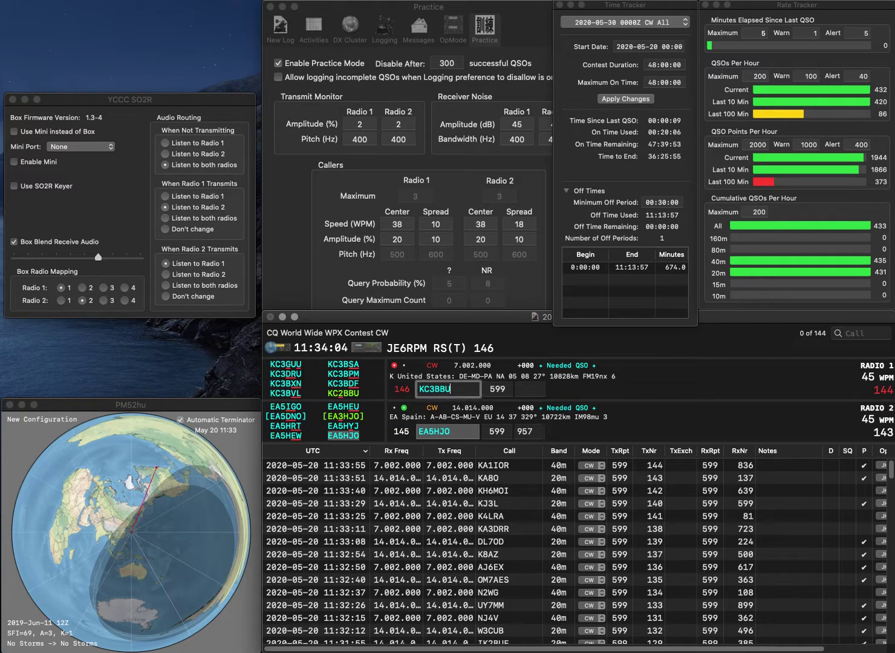
- Correct the Radio 1 call to KC2BBU and resend it
{"action": "left_click", "coordinate": [437, 389]}
{"action": "key", "text": "BackSpace"}
{"action": "type", "text": "2"}
{"action": "key", "text": "Return"}
{"action": "type", "text": "YO9KXF"}
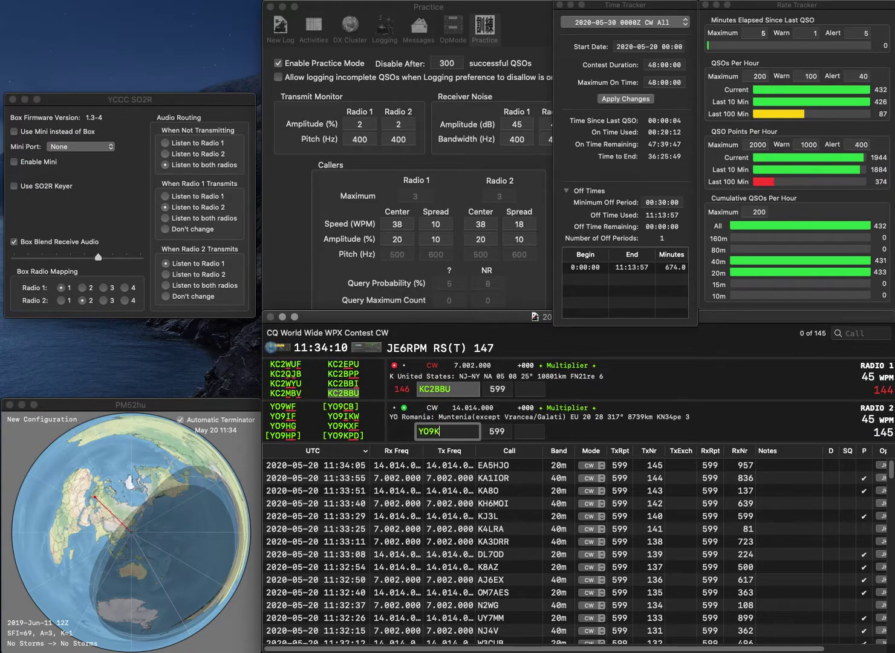
{"action": "key", "text": "Return"}
{"action": "key", "text": "Return"}
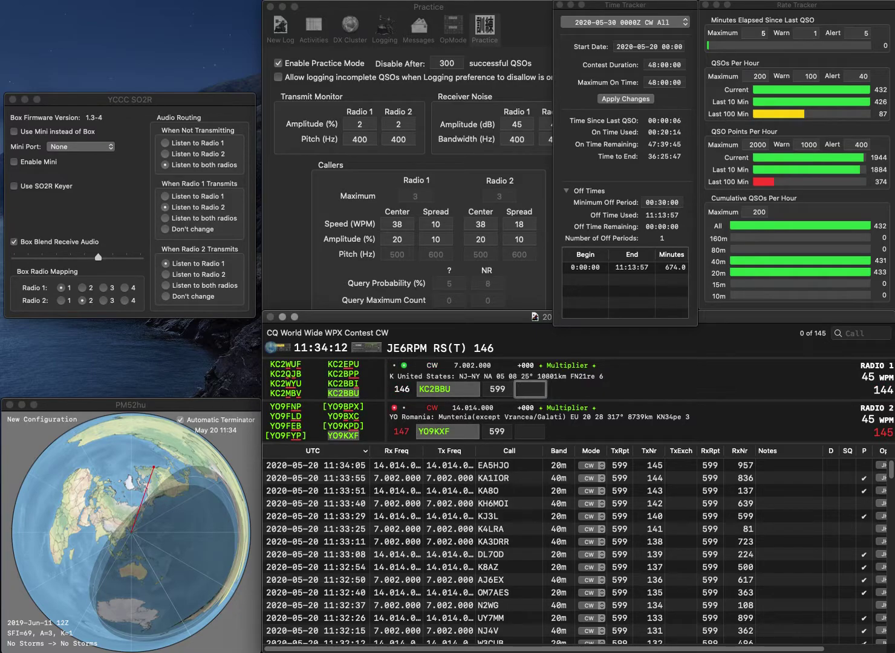
{"action": "type", "text": "247"}
{"action": "key", "text": "Return"}
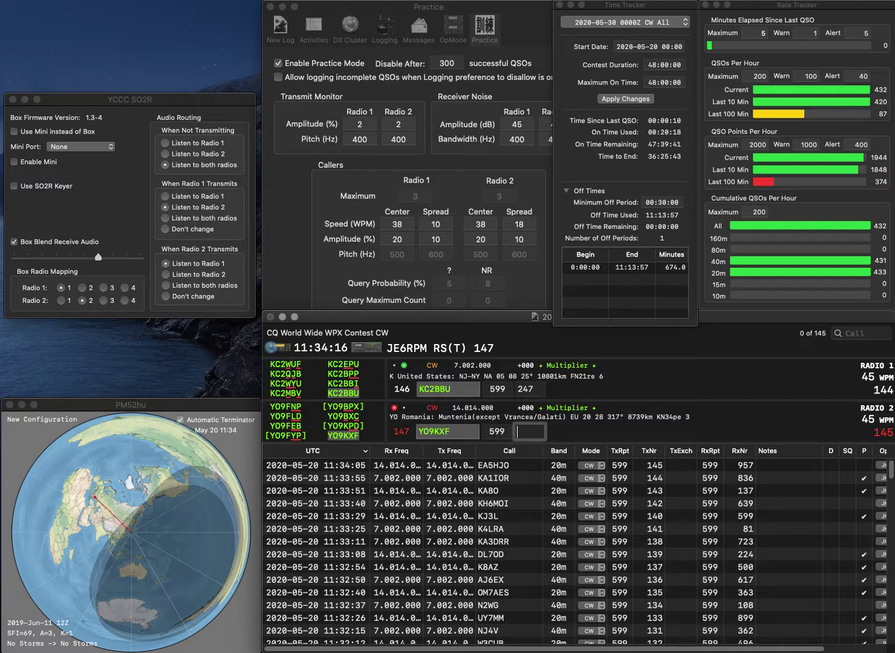
{"action": "type", "text": "5"}
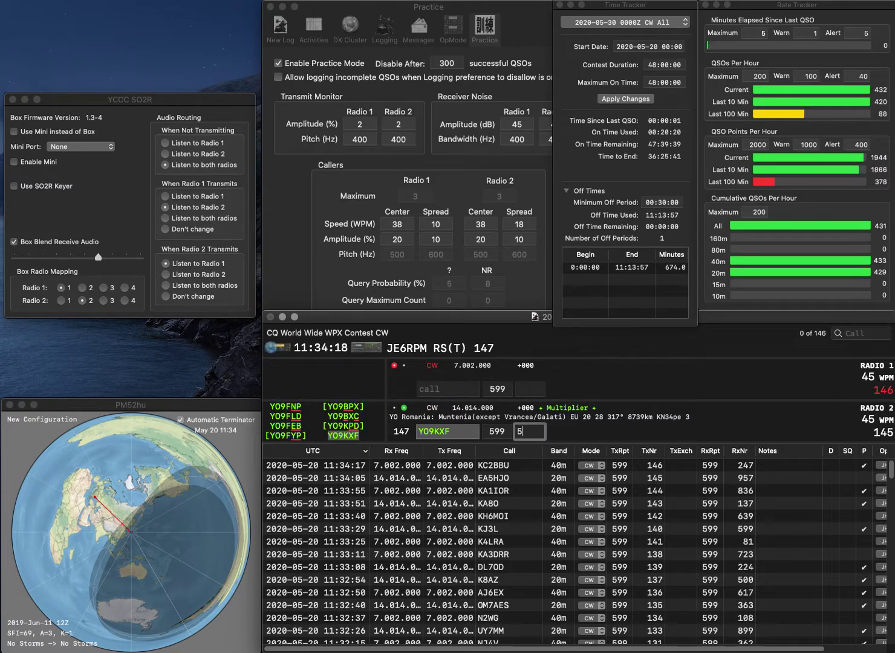
{"action": "type", "text": "00"}
{"action": "key", "text": "Return"}
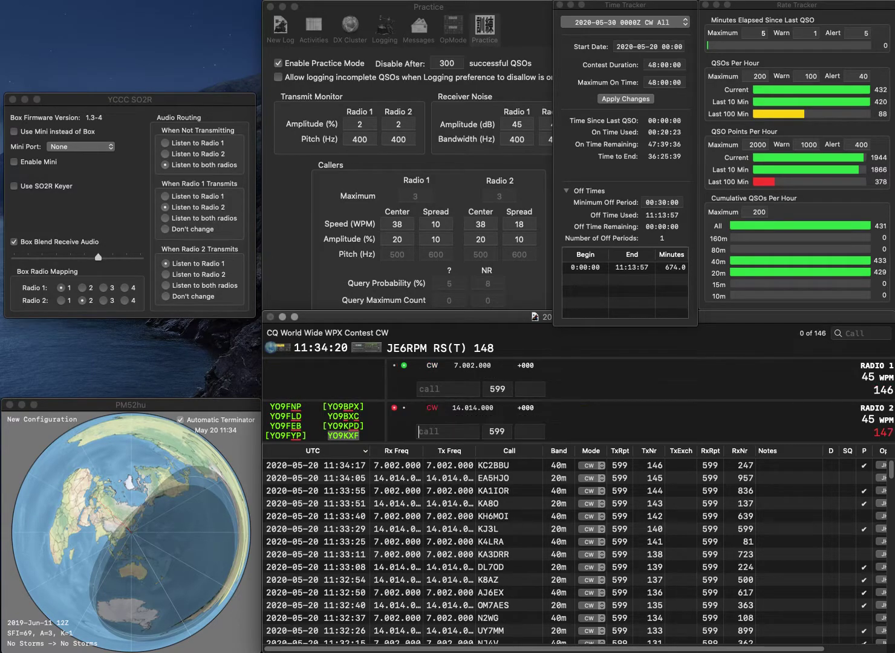
{"action": "type", "text": "JJ"}
{"action": "key", "text": "Return"}
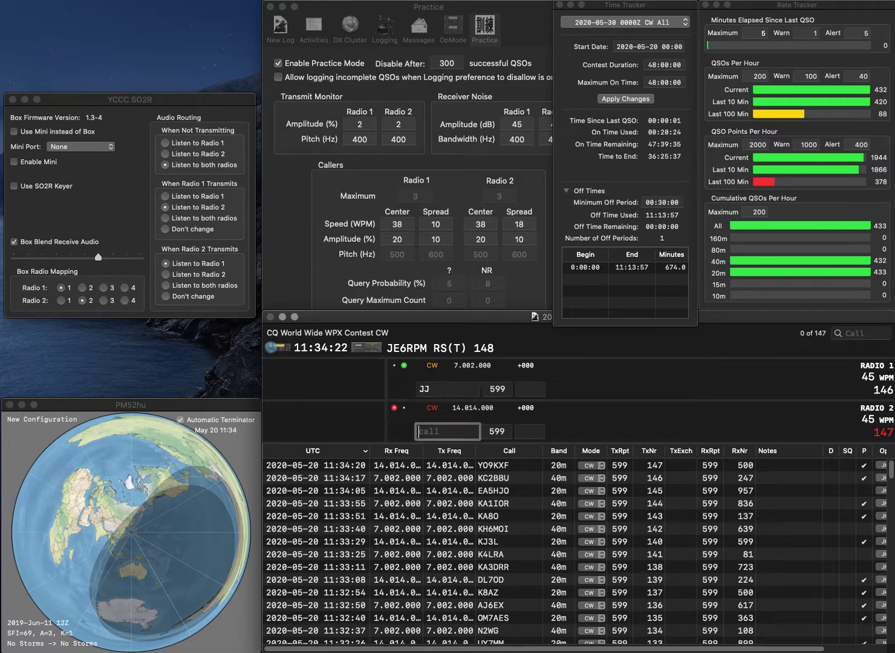
{"action": "type", "text": "JH"}
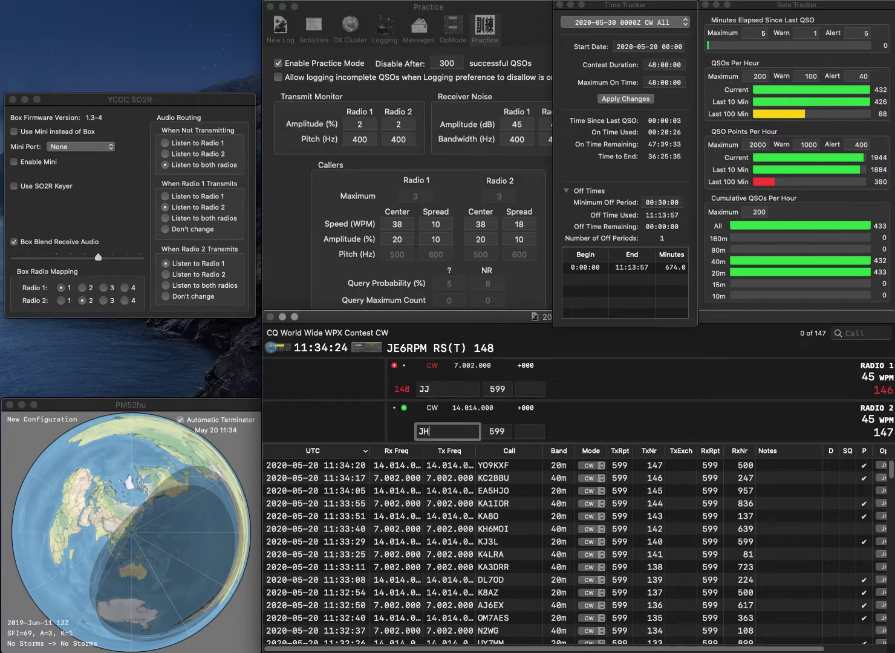
{"action": "type", "text": "1PCE"}
{"action": "key", "text": "Return"}
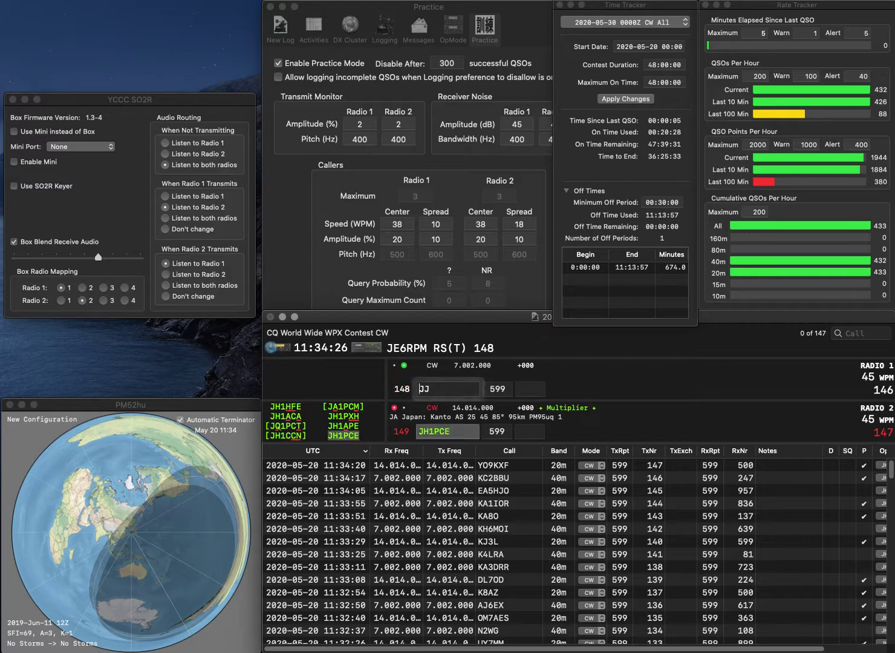
{"action": "type", "text": "N5"}
{"action": "key", "text": "Return"}
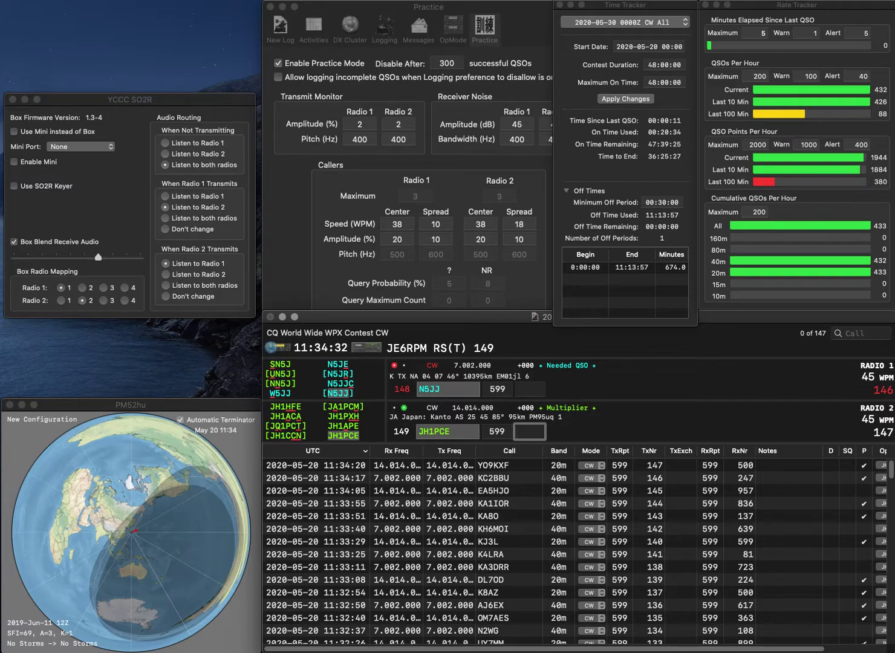
- Log JH1PCE on Radio 2 with received number 44 and N5JJ on Radio 1 with received number 703
{"action": "type", "text": "44"}
{"action": "key", "text": "Return"}
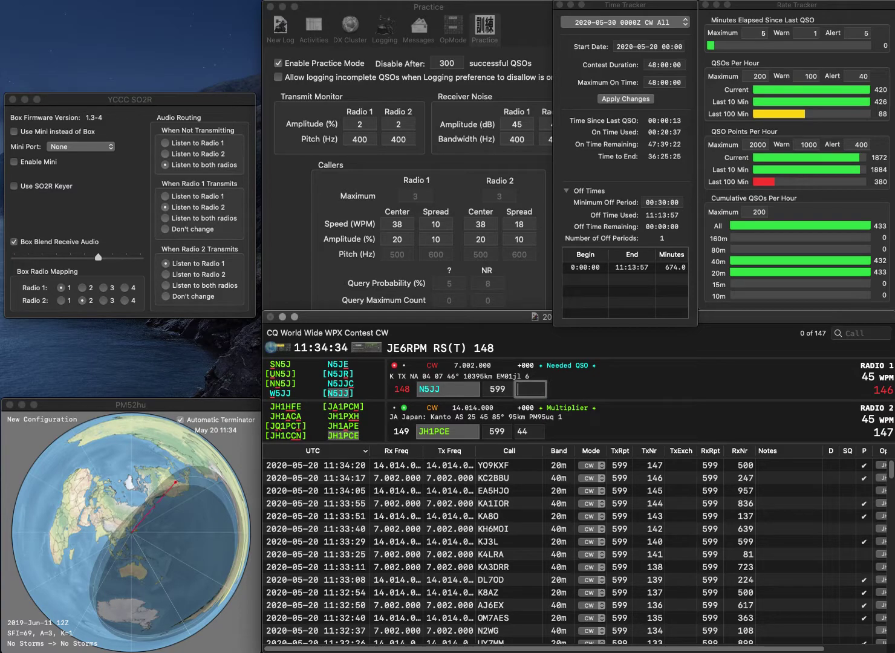
{"action": "type", "text": "703"}
{"action": "key", "text": "Return"}
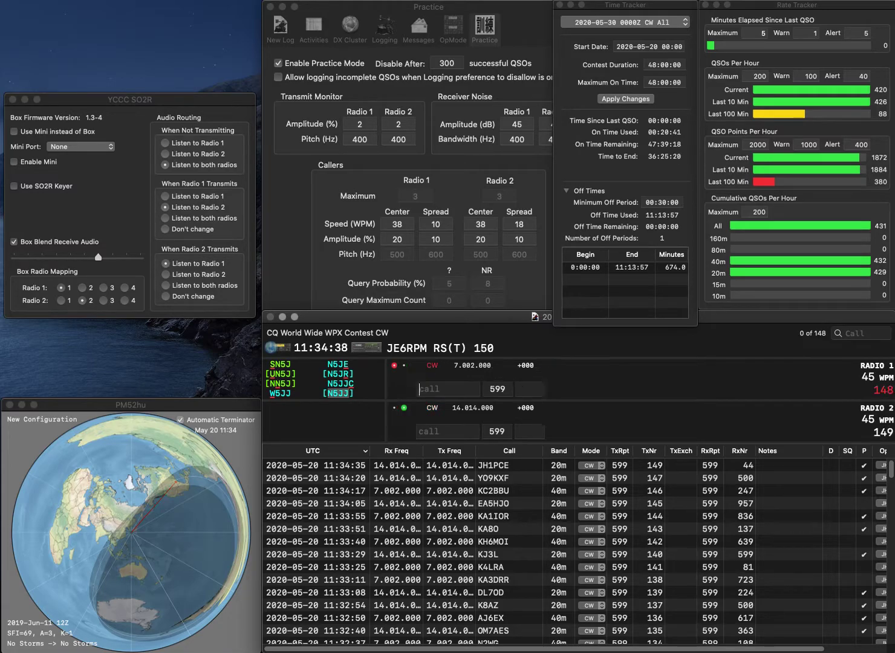
{"action": "type", "text": "BHC"}
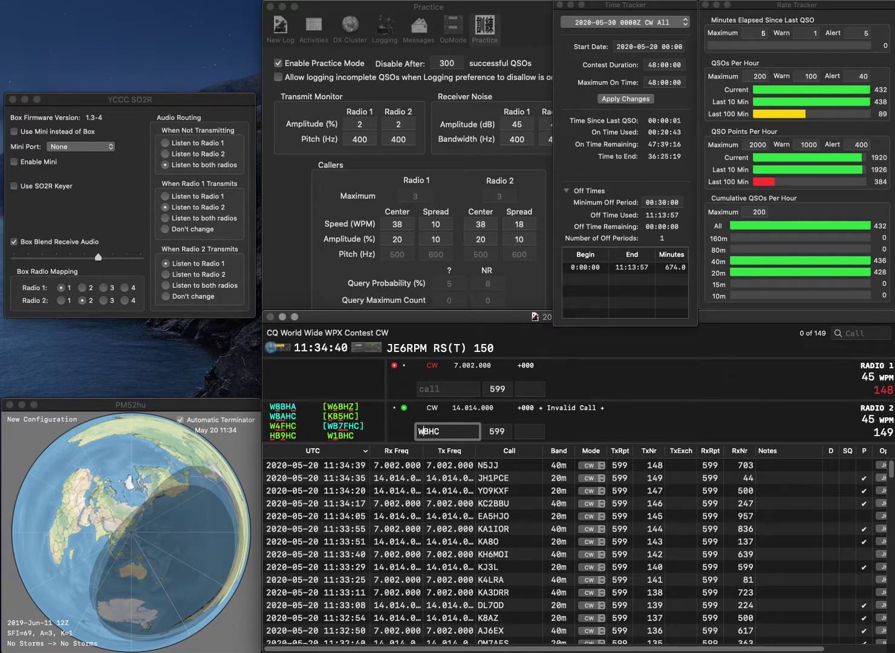
{"action": "type", "text": "W1"}
{"action": "key", "text": "Return"}
{"action": "type", "text": "LZ1"}
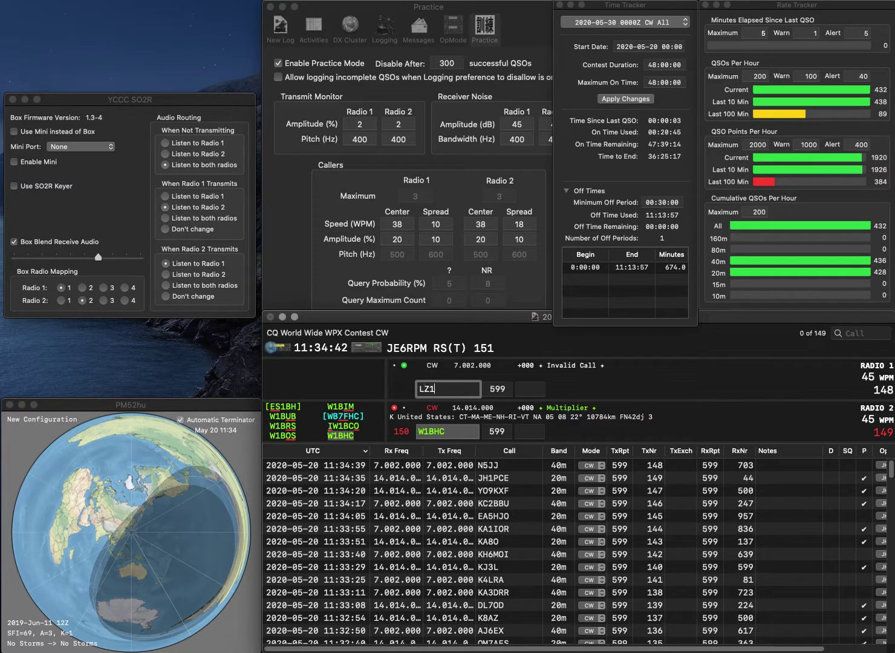
{"action": "type", "text": "MDU"}
{"action": "key", "text": "Return"}
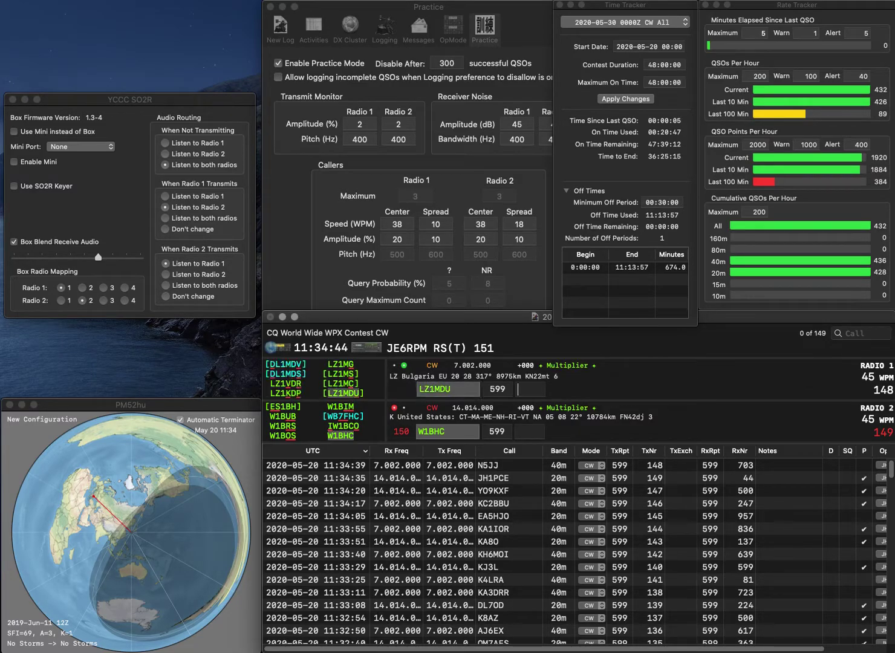
- Log W1BHC on Radio 2 with received number 487 and LZ1MDU on Radio 1 with received number 184
{"action": "type", "text": "487"}
{"action": "key", "text": "Return"}
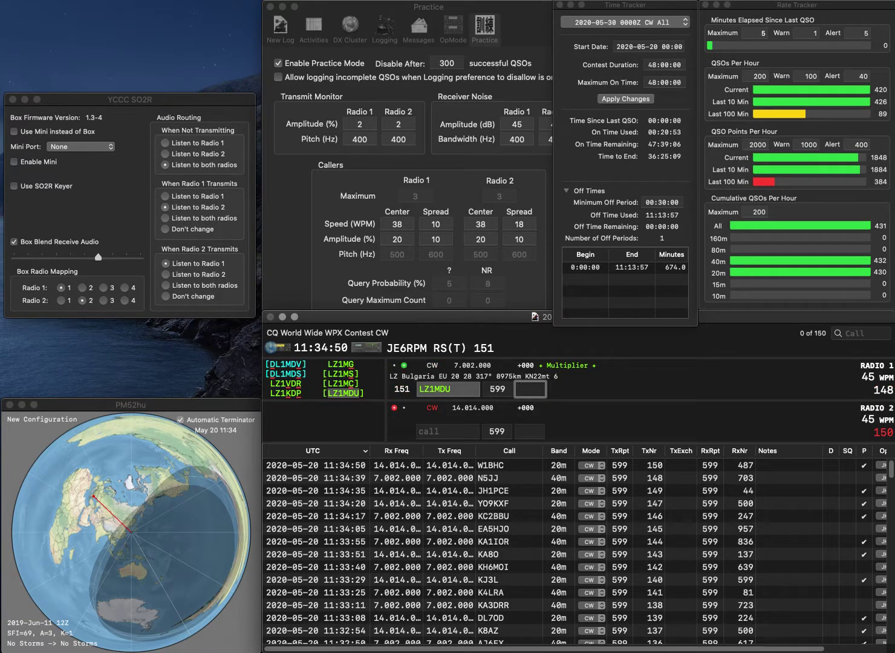
{"action": "type", "text": "184"}
{"action": "key", "text": "Return"}
{"action": "type", "text": "NSQ"}
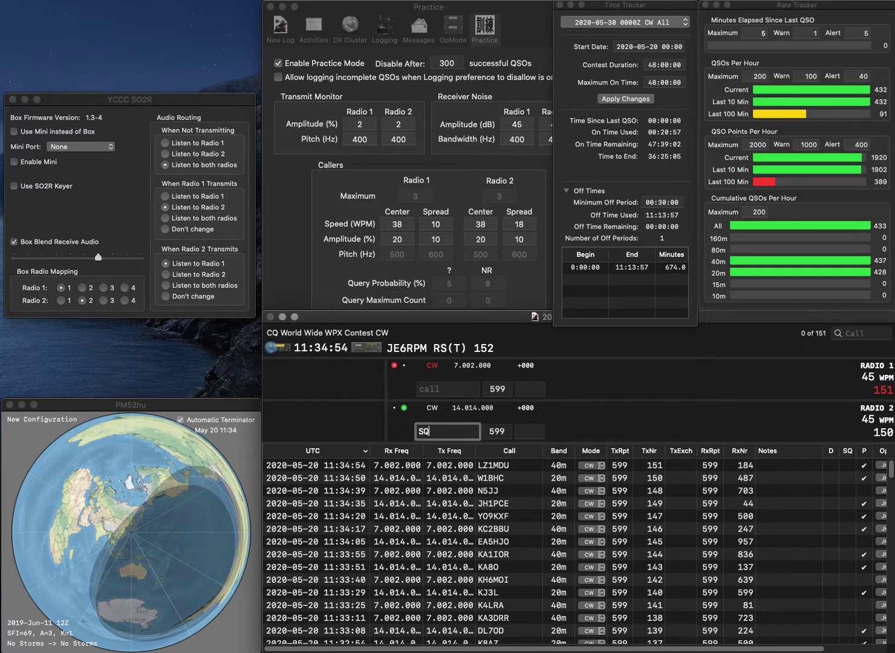
{"action": "key", "text": "Return"}
{"action": "type", "text": "N2IBR"}
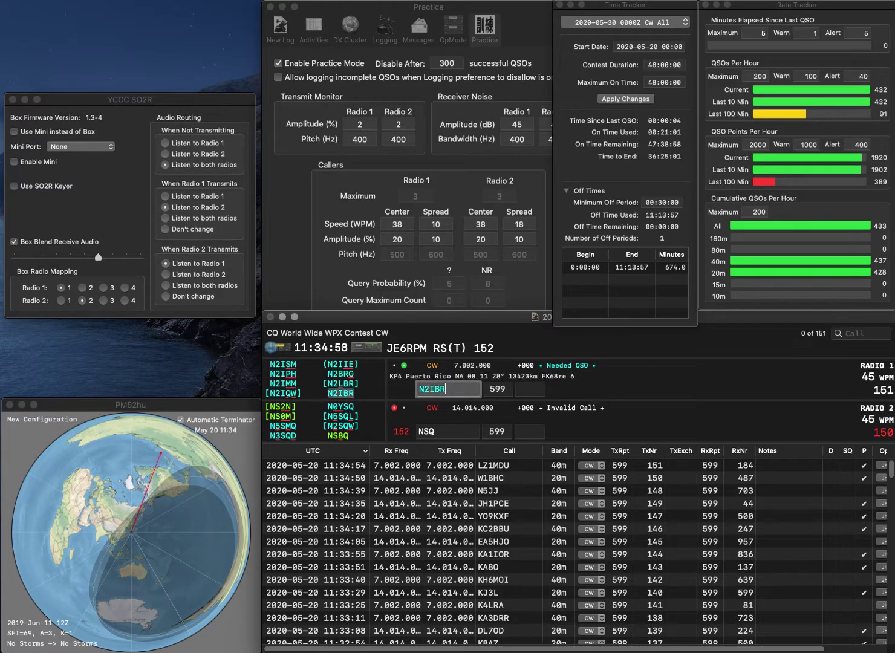
{"action": "key", "text": "Return"}
- Replace the partial call on Radio 2 with DJ5HQ and send it
{"action": "key", "text": "BackSpace"}
{"action": "key", "text": "Delete"}
{"action": "type", "text": "DJ5HQ"}
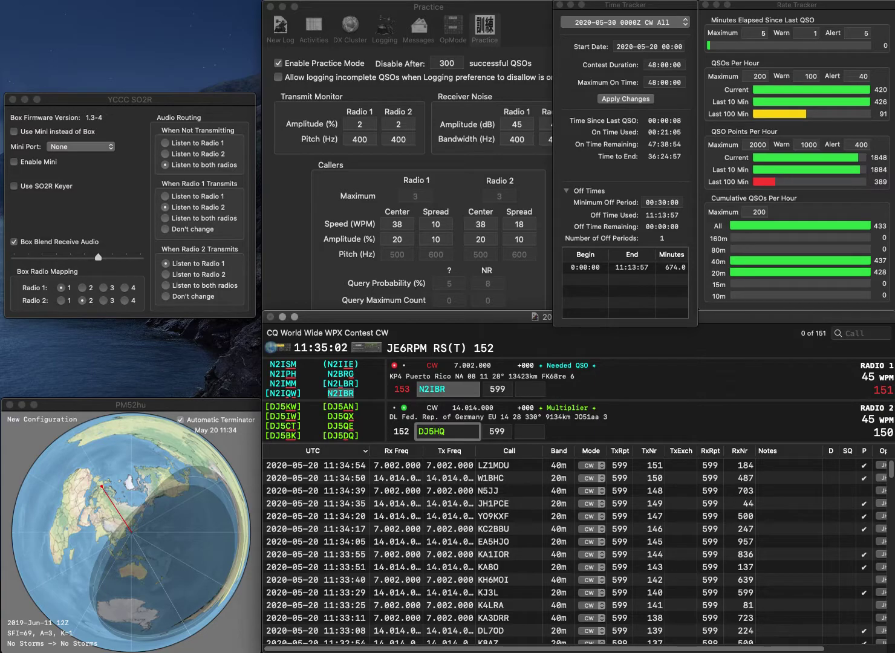
{"action": "key", "text": "Return"}
{"action": "key", "text": "space"}
{"action": "type", "text": "57"}
{"action": "key", "text": "Return"}
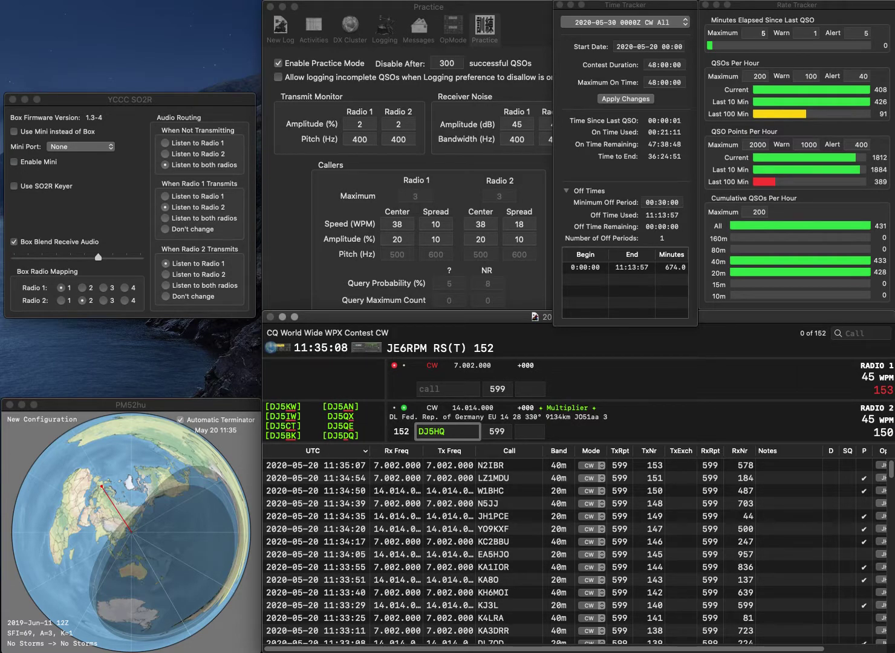
{"action": "left_click", "coordinate": [433, 431]}
{"action": "key", "text": "BackSpace"}
{"action": "key", "text": "BackSpace"}
{"action": "type", "text": "1"}
{"action": "left_click", "coordinate": [423, 388]}
{"action": "type", "text": "K9IMM"}
{"action": "key", "text": "Return"}
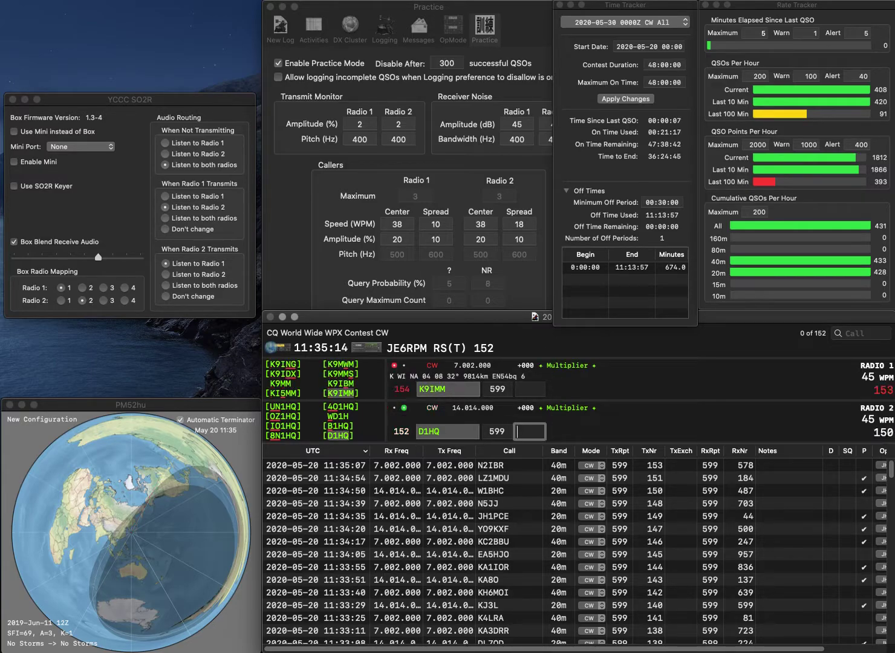
{"action": "type", "text": "919"}
{"action": "key", "text": "Return"}
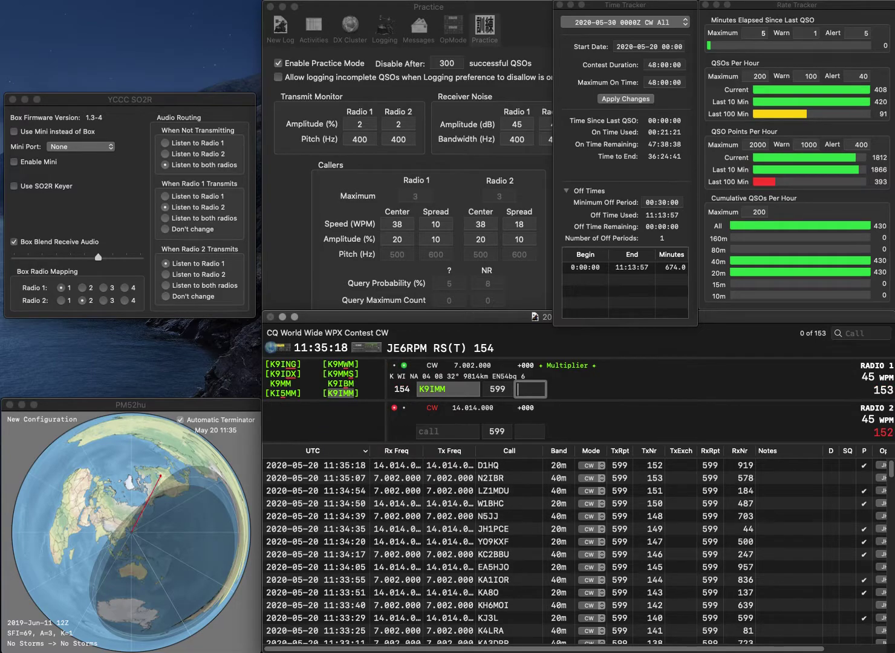
{"action": "type", "text": "708"}
{"action": "key", "text": "Return"}
- Enter the partial call CMD on Radio 2 and the call GD5F on Radio 1
{"action": "type", "text": "CMD"}
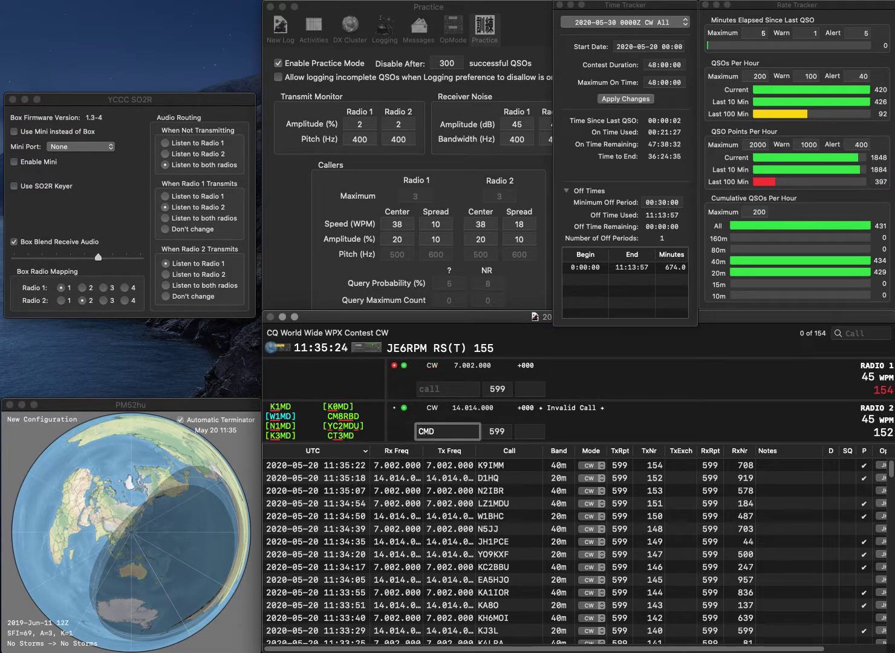
{"action": "key", "text": "Return"}
{"action": "type", "text": "GD5F"}
{"action": "key", "text": "Return"}
{"action": "type", "text": "KM6"}
{"action": "key", "text": "Right"}
{"action": "key", "text": "Right"}
{"action": "key", "text": "BackSpace"}
{"action": "type", "text": "N"}
{"action": "key", "text": "Return"}
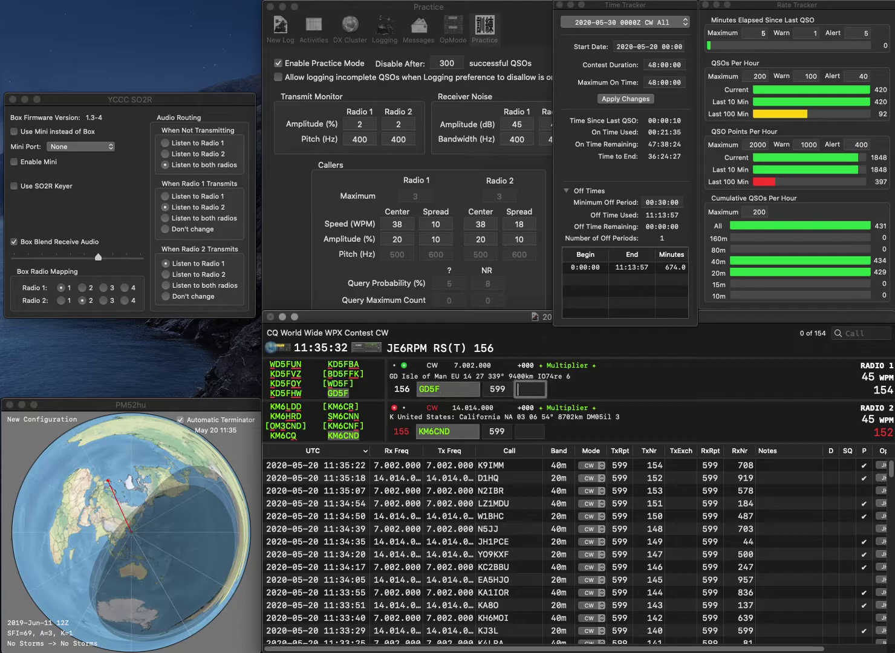
{"action": "type", "text": "720"}
{"action": "key", "text": "Return"}
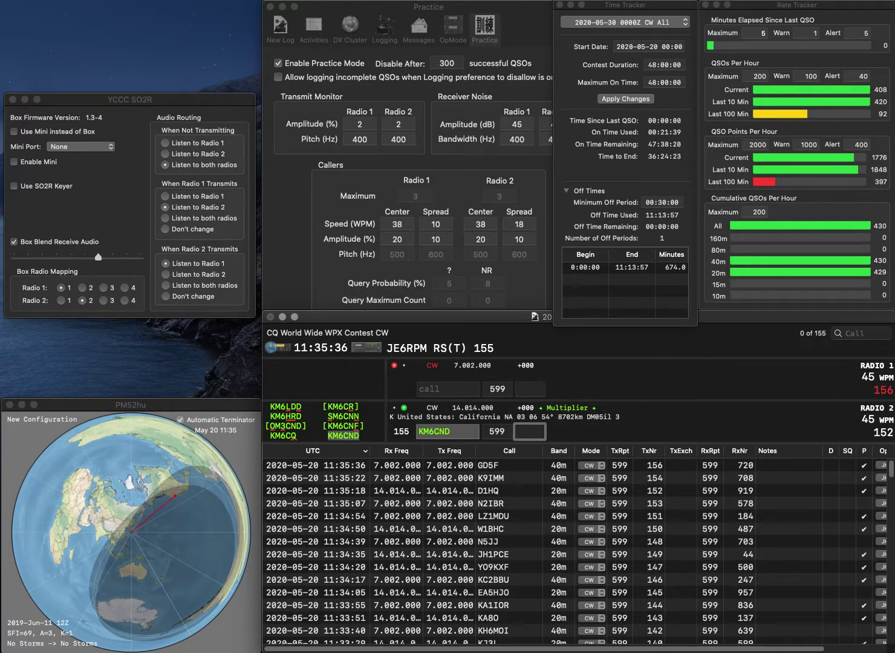
{"action": "type", "text": "958"}
{"action": "key", "text": "Return"}
{"action": "type", "text": "LAF"}
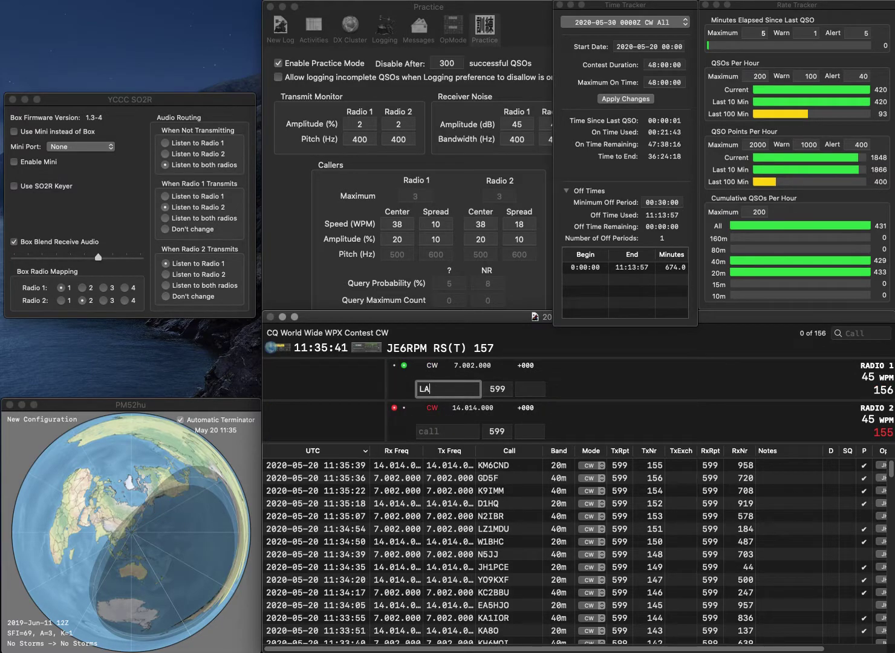
{"action": "key", "text": "Return"}
{"action": "type", "text": "WX2NJ"}
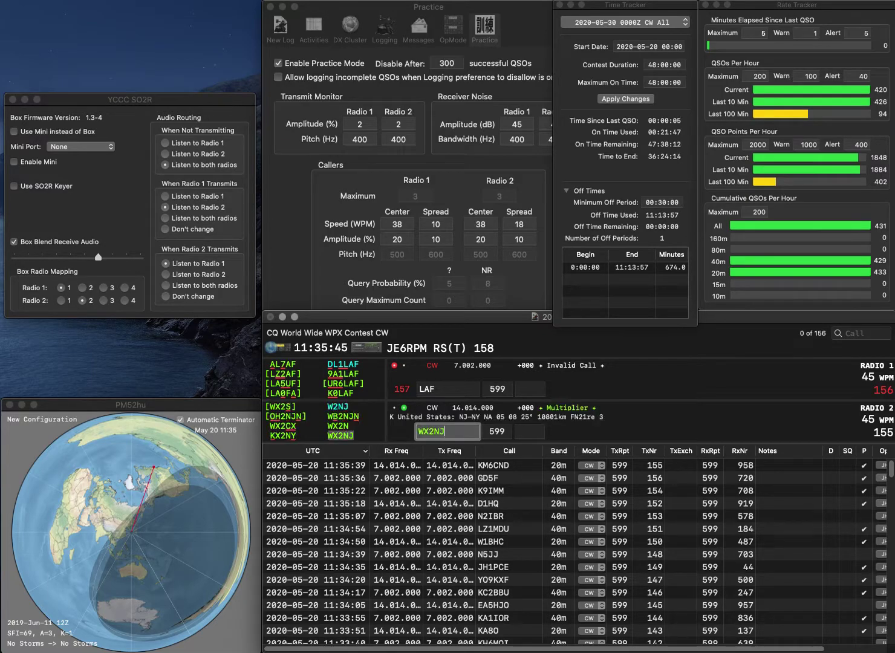
{"action": "key", "text": "Return"}
{"action": "type", "text": "K0"}
{"action": "key", "text": "Return"}
{"action": "key", "text": "Tab"}
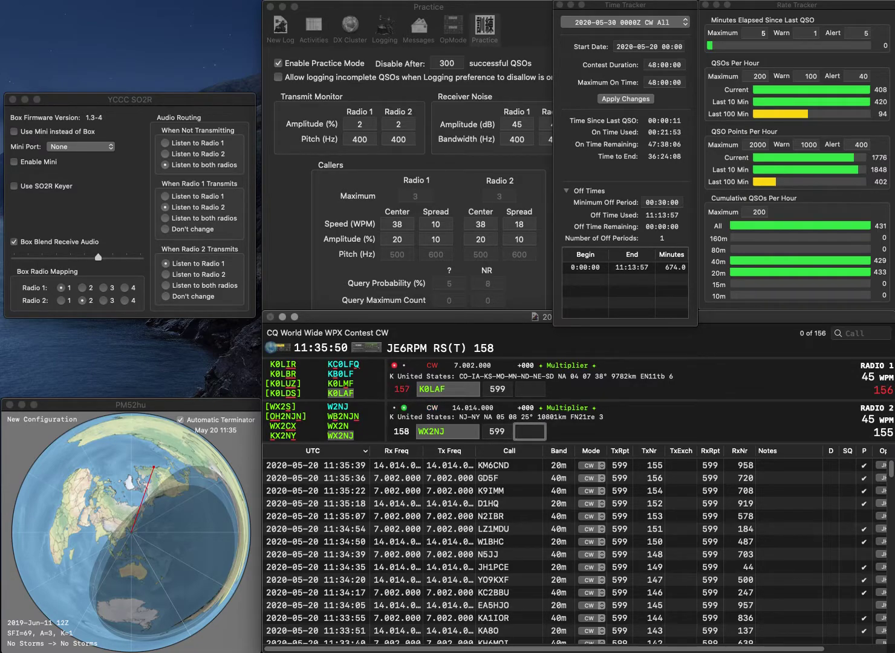
{"action": "type", "text": "176"}
{"action": "key", "text": "Return"}
{"action": "type", "text": "2"}
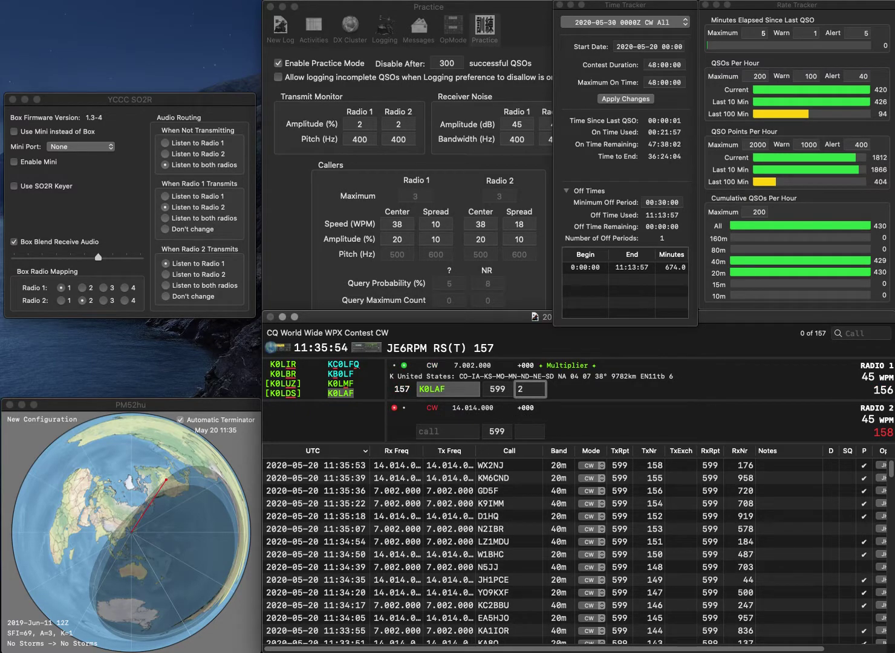
{"action": "type", "text": "39"}
{"action": "key", "text": "Return"}
- Enter the call W8ALM on Radio 2 and the call GW4BKG on Radio 1
{"action": "type", "text": "W8ALM"}
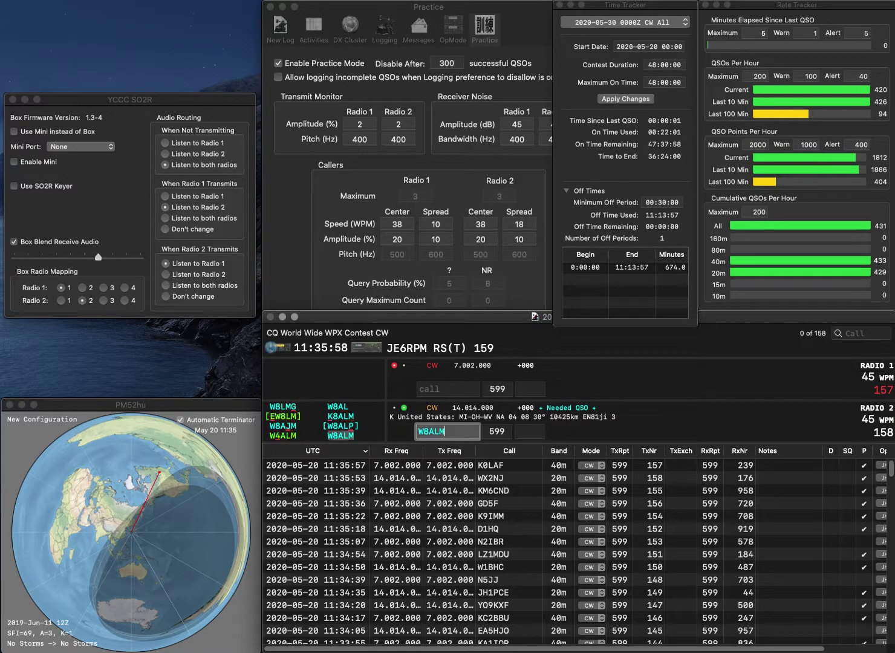
{"action": "key", "text": "Return"}
{"action": "type", "text": "GW"}
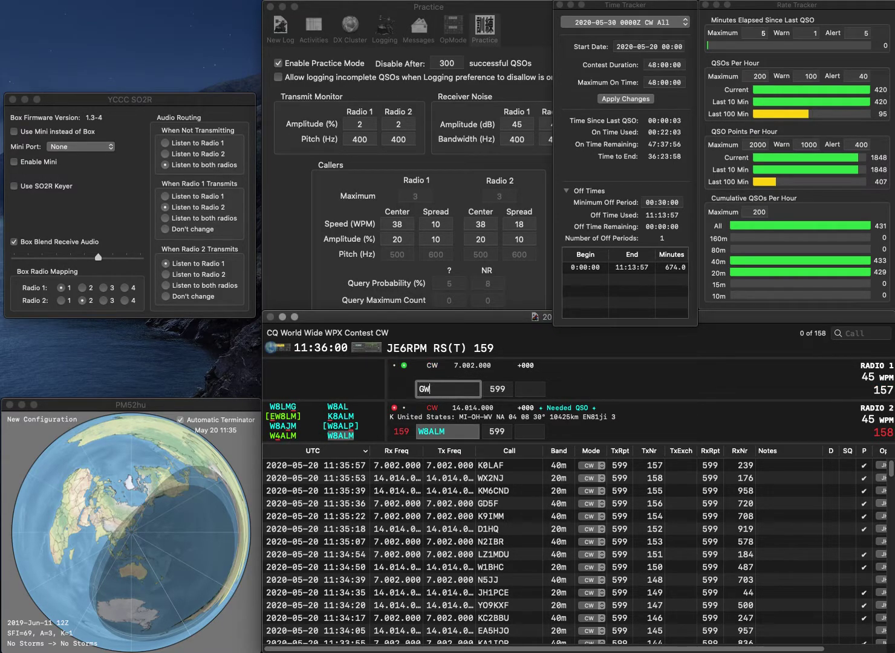
{"action": "type", "text": "4BKG"}
{"action": "key", "text": "Return"}
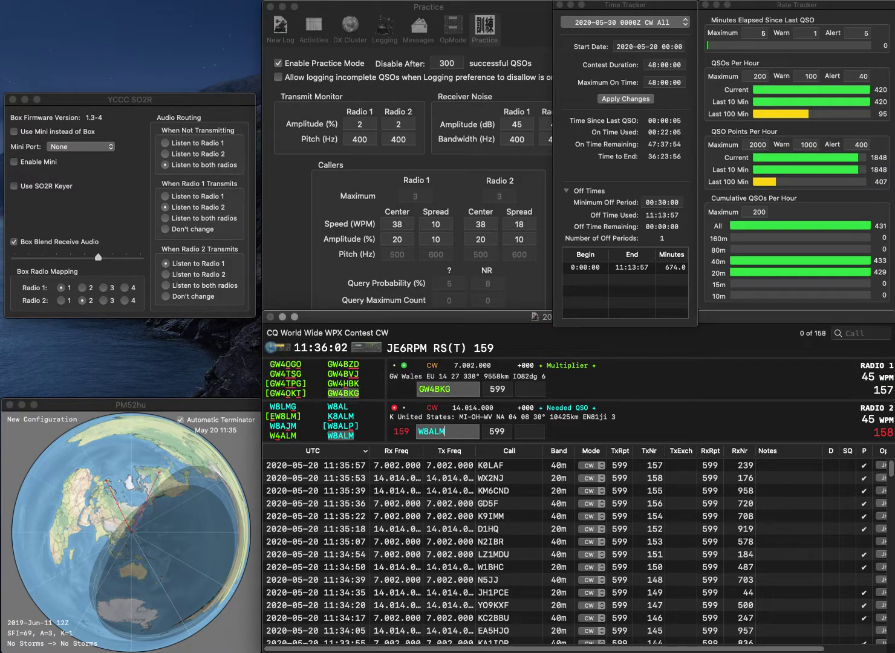
- Log W8ALM on Radio 2 with received number 396 and GW4BKG on Radio 1 with received number 606
{"action": "type", "text": "396"}
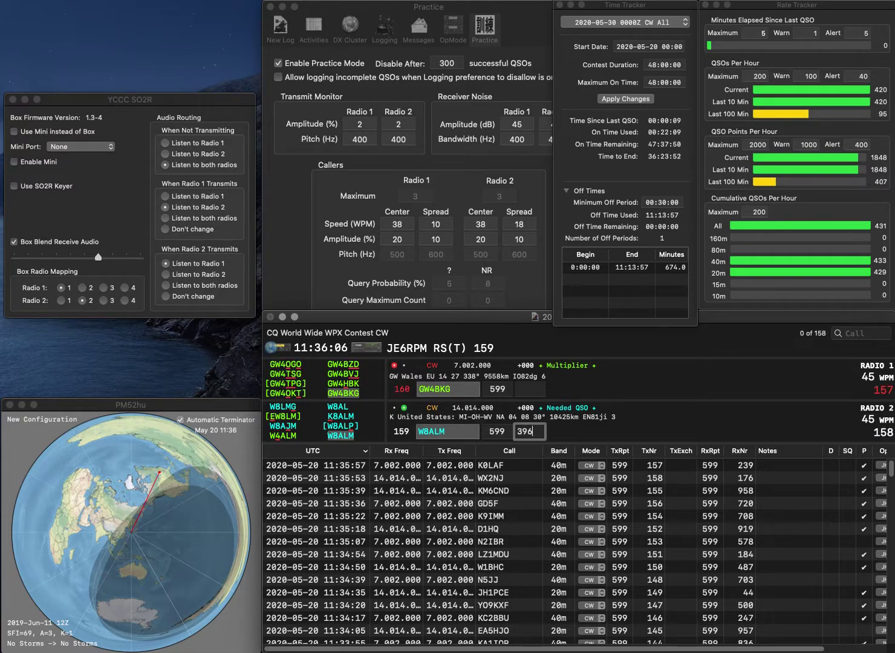
{"action": "key", "text": "Return"}
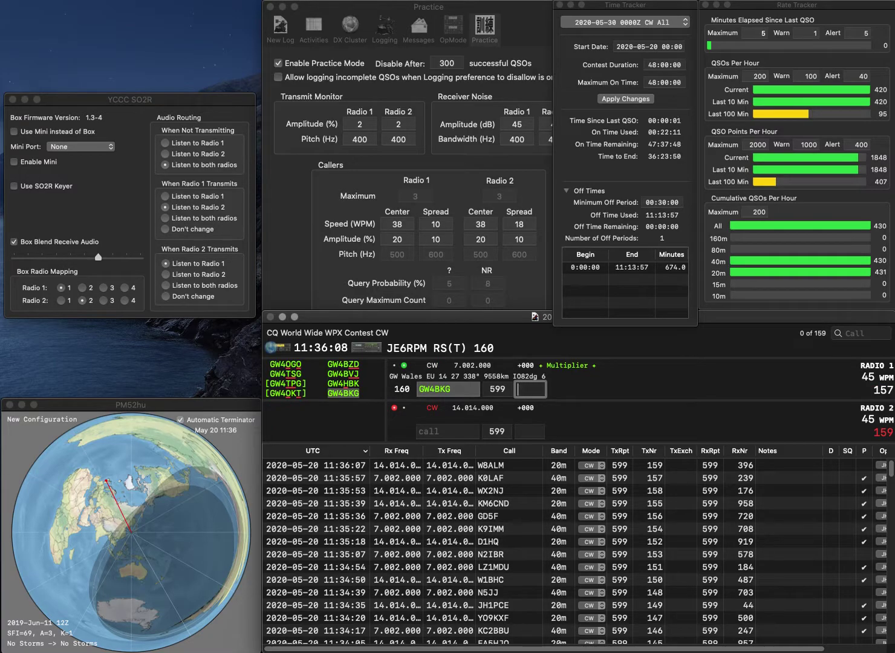
{"action": "type", "text": "60"}
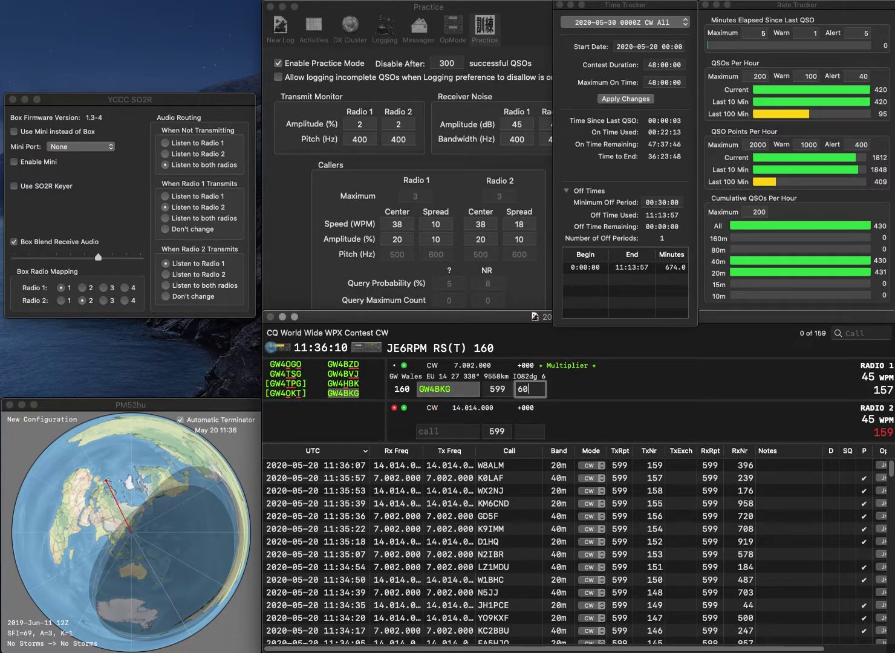
{"action": "type", "text": "6"}
{"action": "key", "text": "Return"}
{"action": "type", "text": "FOX"}
{"action": "key", "text": "Return"}
{"action": "type", "text": "KG4Q"}
{"action": "key", "text": "Return"}
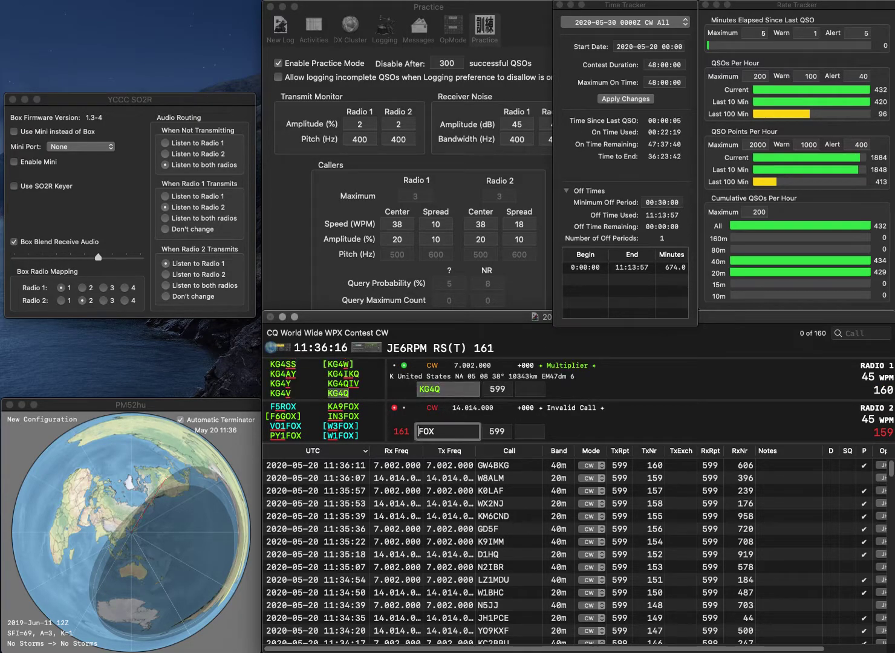
{"action": "type", "text": "W3"}
{"action": "key", "text": "Return"}
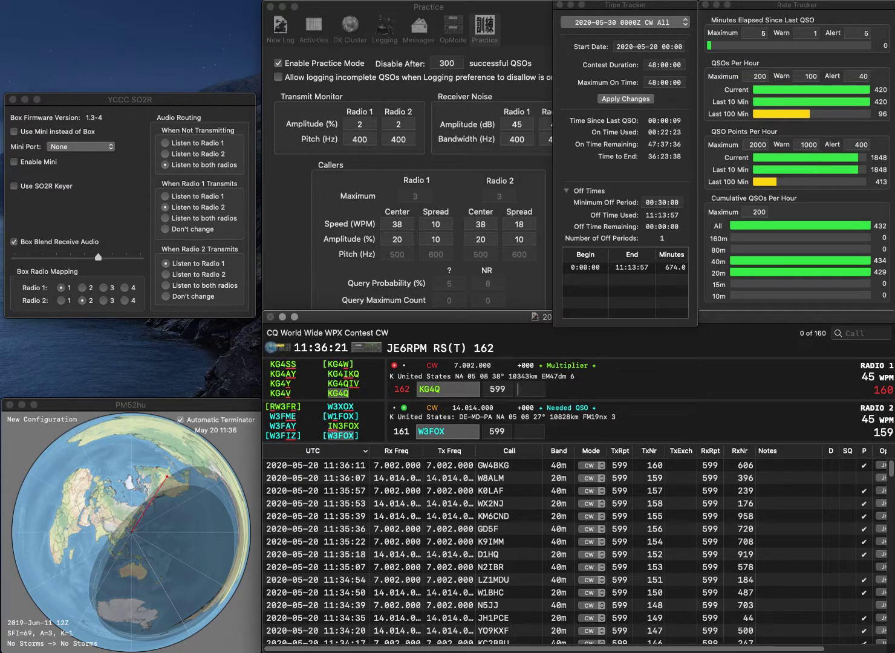
{"action": "type", "text": "50"}
{"action": "key", "text": "Return"}
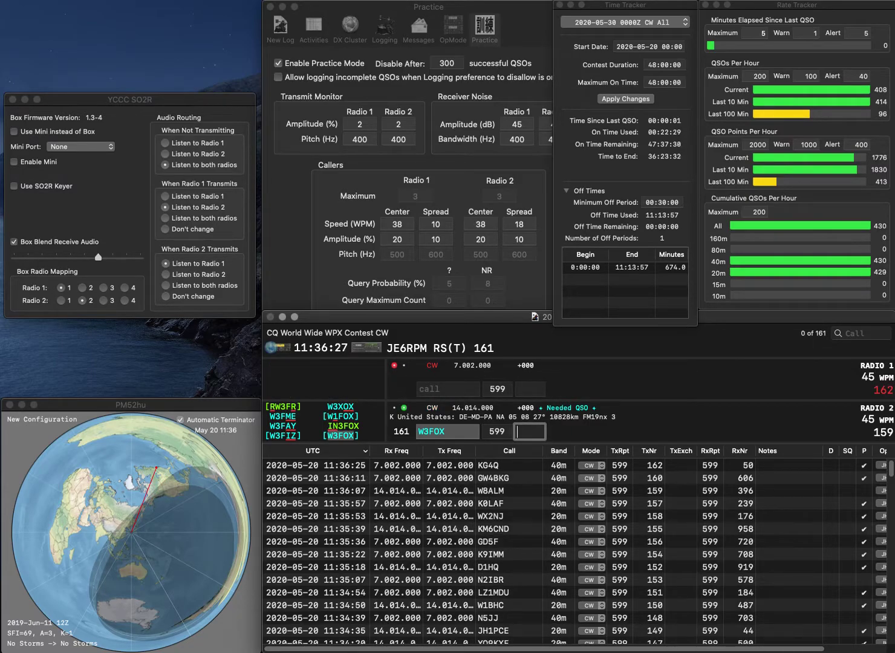
{"action": "type", "text": "889"}
{"action": "key", "text": "Return"}
{"action": "type", "text": "AWJ"}
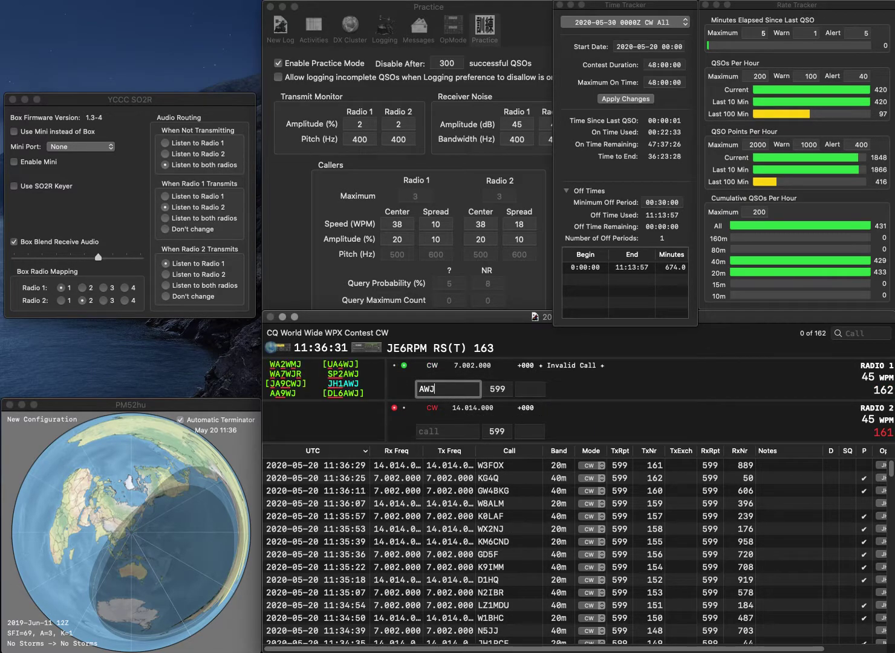
{"action": "key", "text": "Home"}
{"action": "type", "text": "DL6"}
{"action": "key", "text": "Return"}
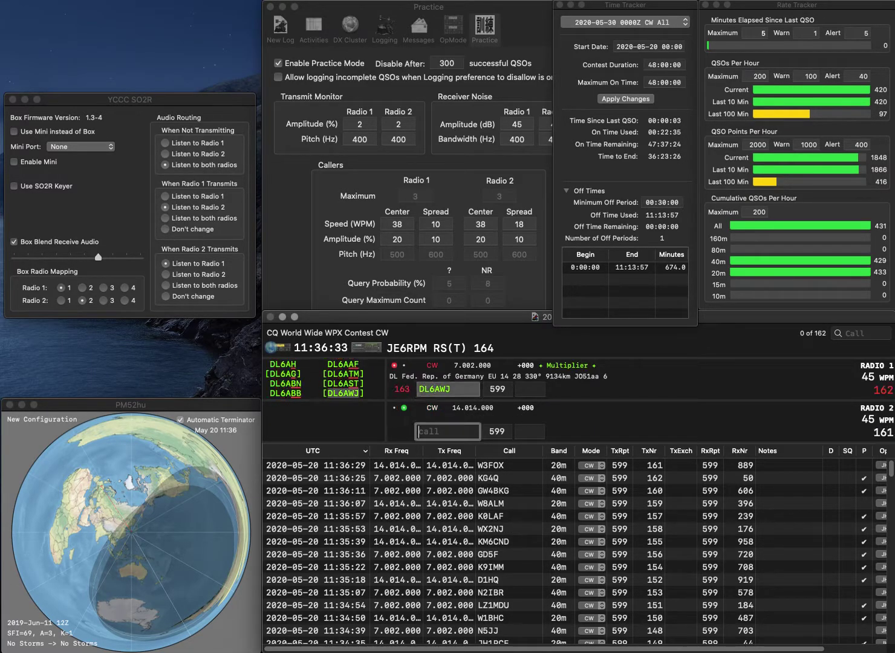
{"action": "type", "text": "WK6F"}
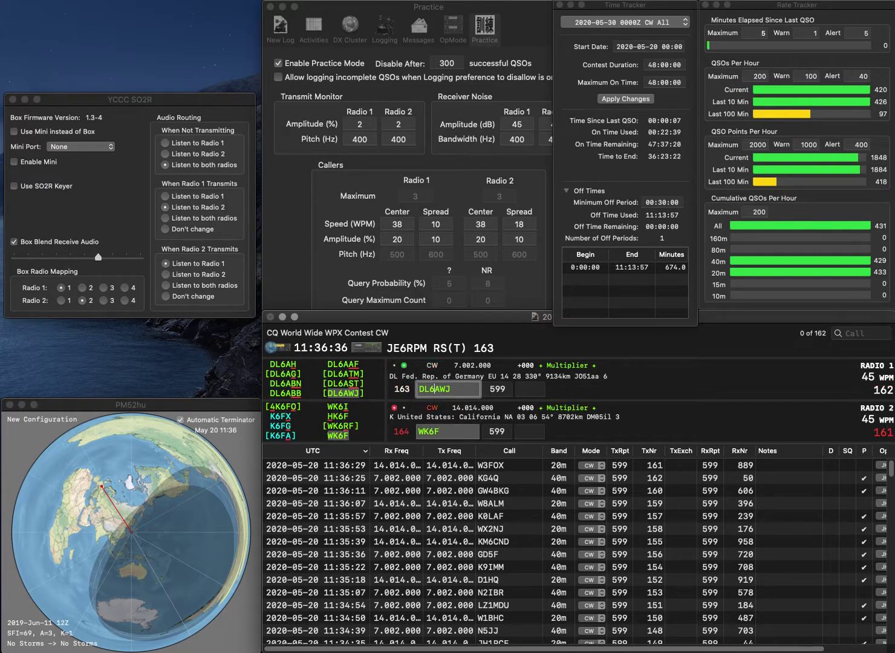
{"action": "key", "text": "Home"}
{"action": "key", "text": "Delete"}
{"action": "key", "text": "Delete"}
{"action": "key", "text": "Delete"}
{"action": "type", "text": "S"}
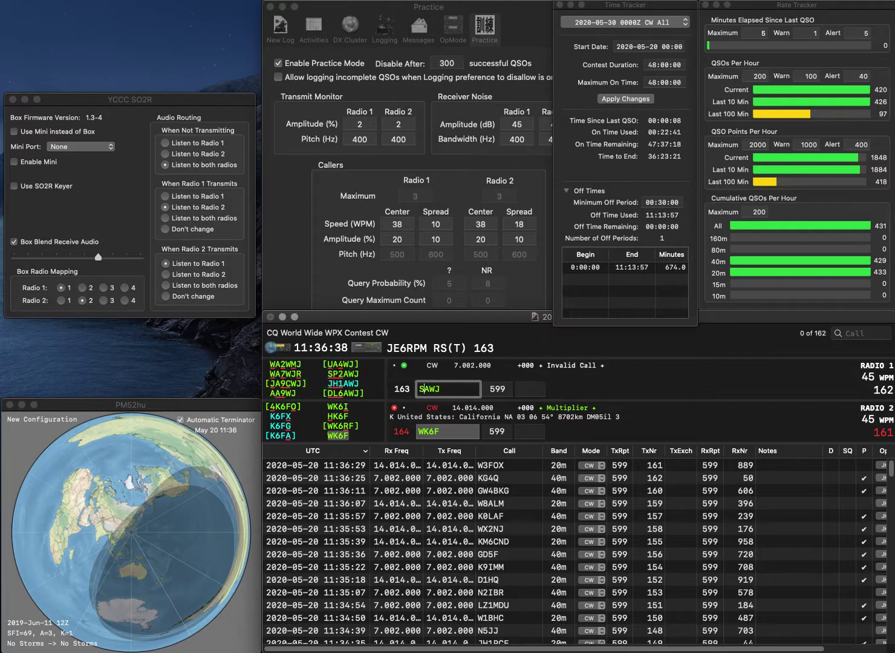
{"action": "type", "text": "P2"}
{"action": "key", "text": "Return"}
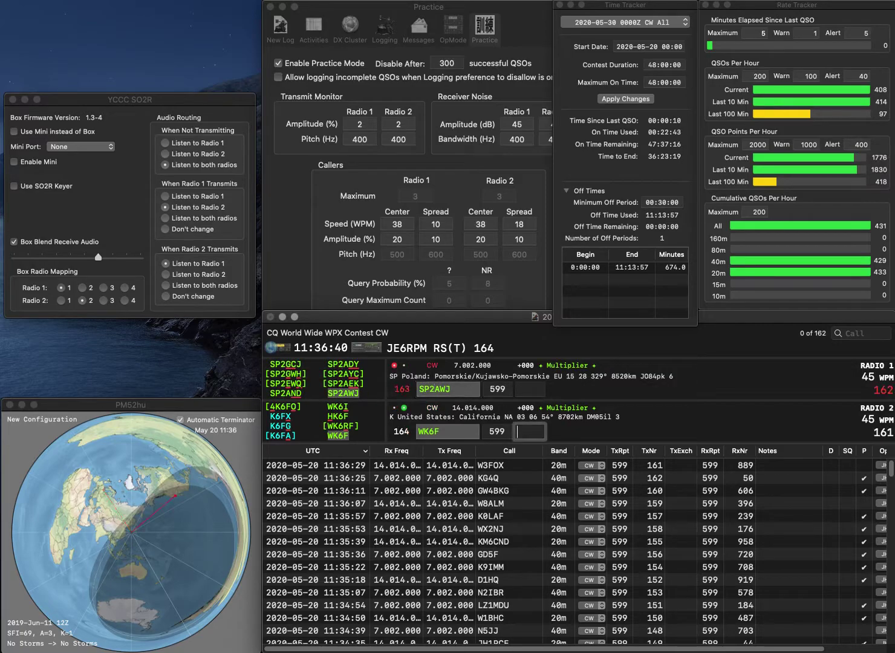
{"action": "key", "text": "space"}
{"action": "type", "text": "49"}
{"action": "key", "text": "Return"}
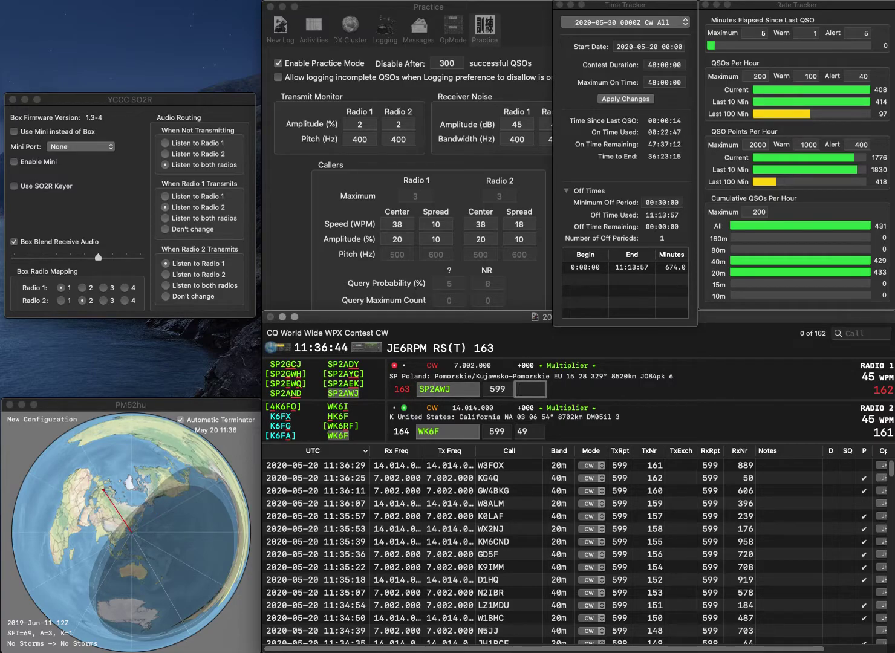
{"action": "type", "text": "419"}
{"action": "key", "text": "Return"}
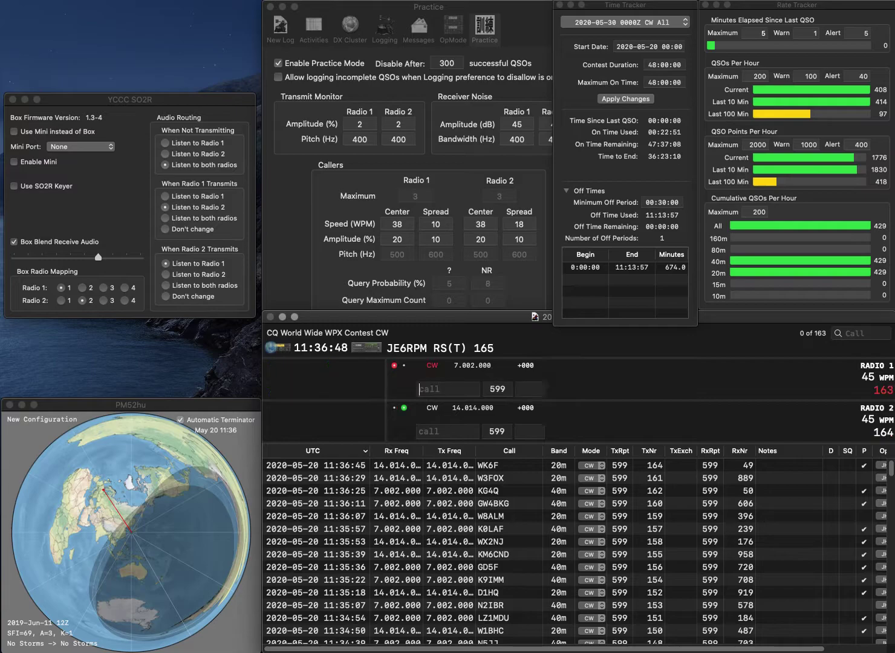
{"action": "type", "text": "JUR"}
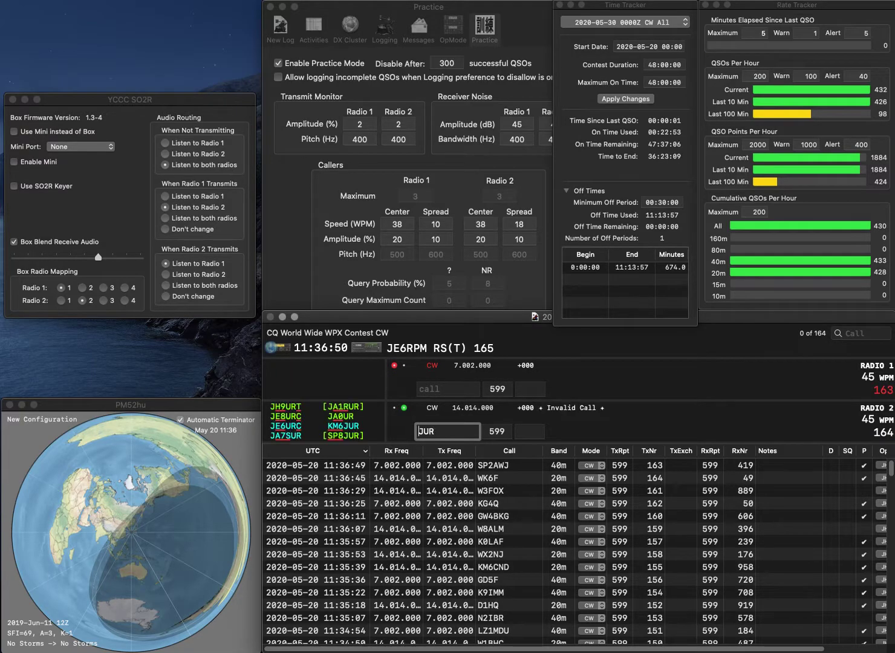
{"action": "key", "text": "Return"}
{"action": "type", "text": "ITV"}
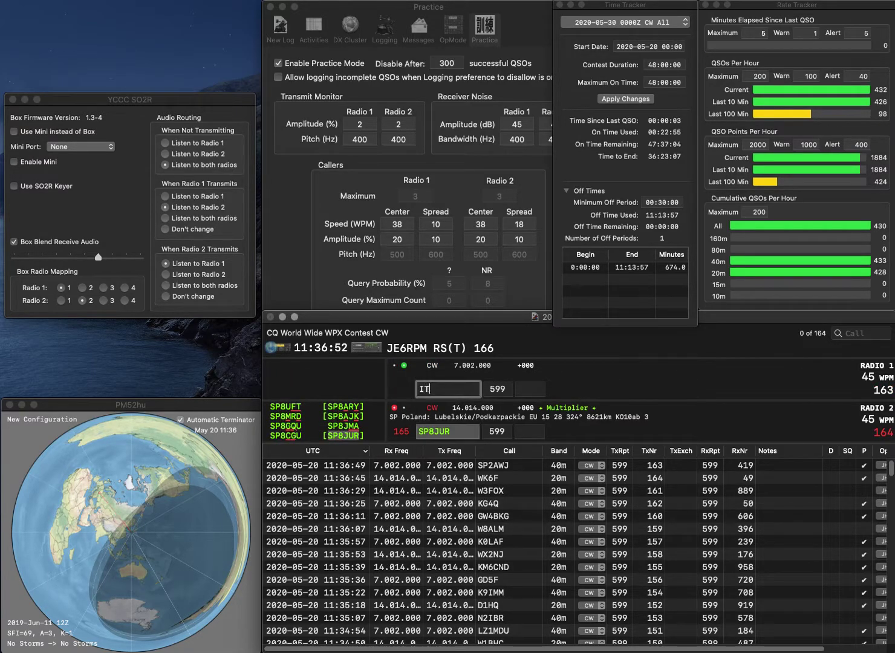
{"action": "key", "text": "BackSpace"}
{"action": "key", "text": "BackSpace"}
{"action": "key", "text": "BackSpace"}
{"action": "type", "text": "AI6V"}
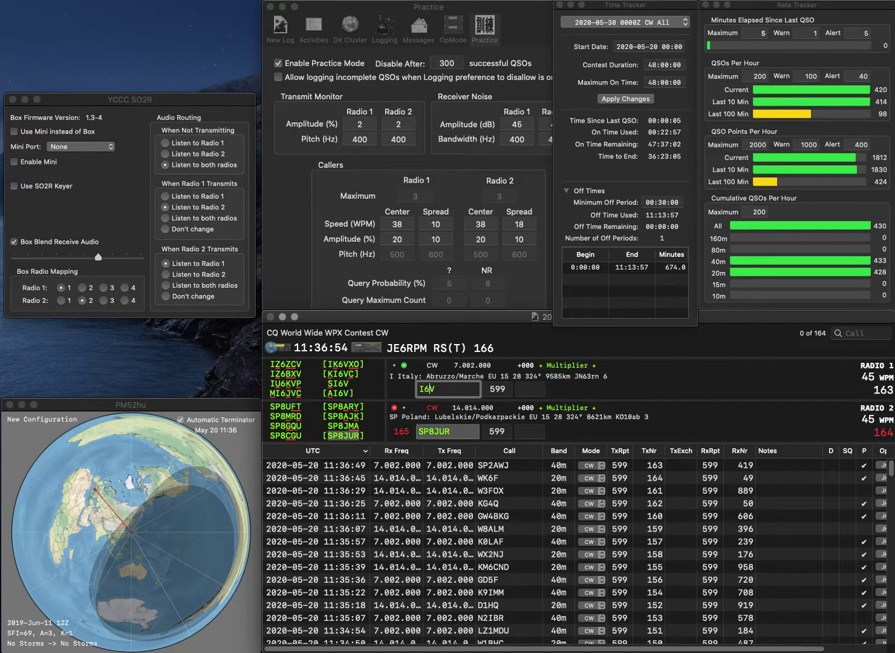
{"action": "key", "text": "Return"}
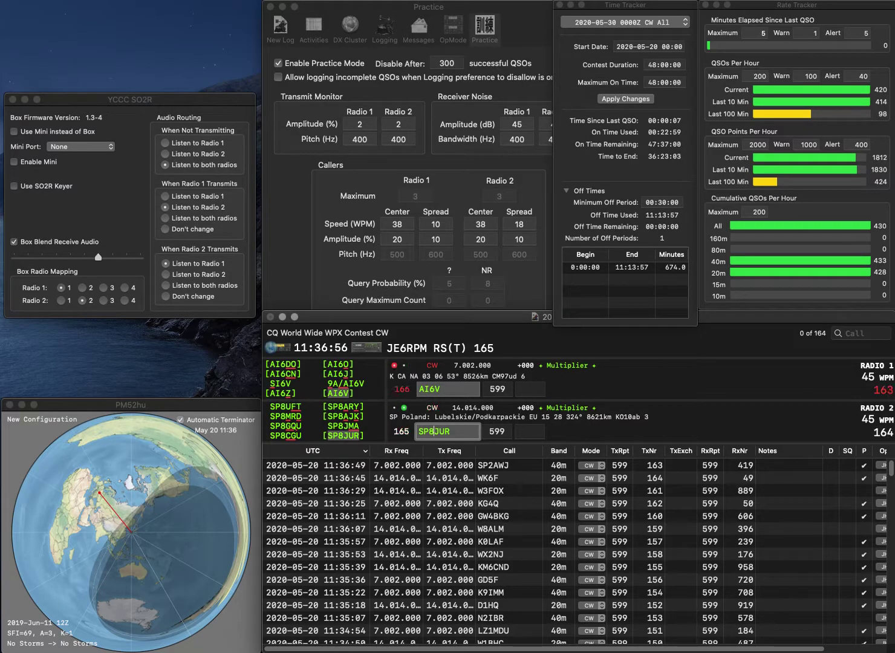
{"action": "key", "text": "BackSpace"}
{"action": "key", "text": "BackSpace"}
{"action": "key", "text": "BackSpace"}
{"action": "type", "text": "KM"}
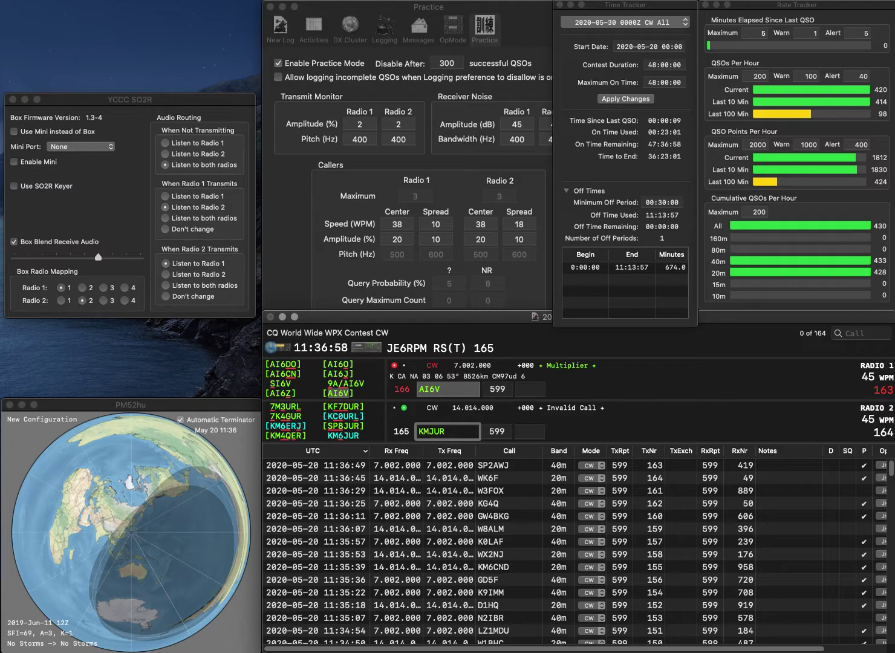
{"action": "type", "text": "6"}
{"action": "key", "text": "Return"}
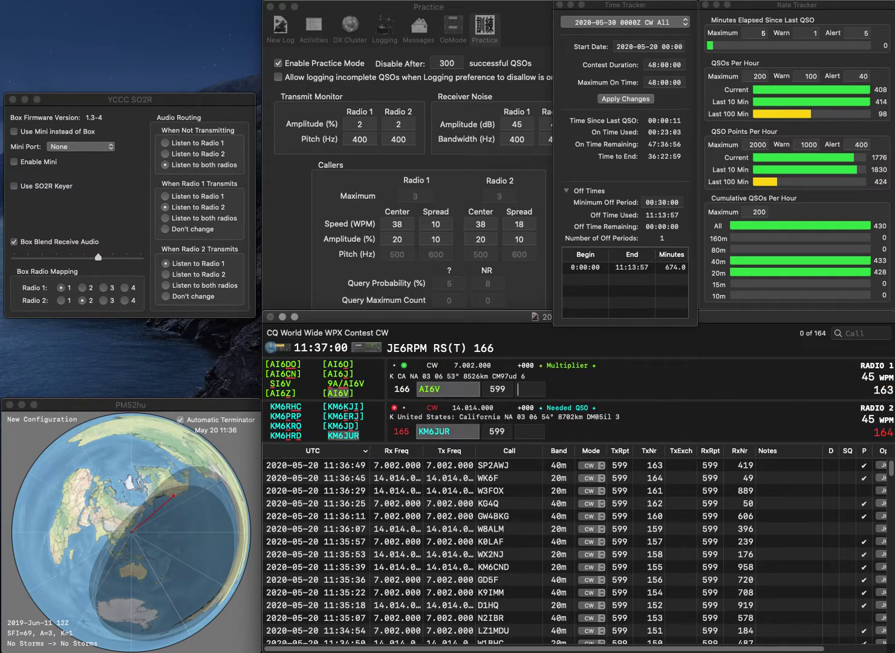
{"action": "type", "text": "920"}
{"action": "key", "text": "Return"}
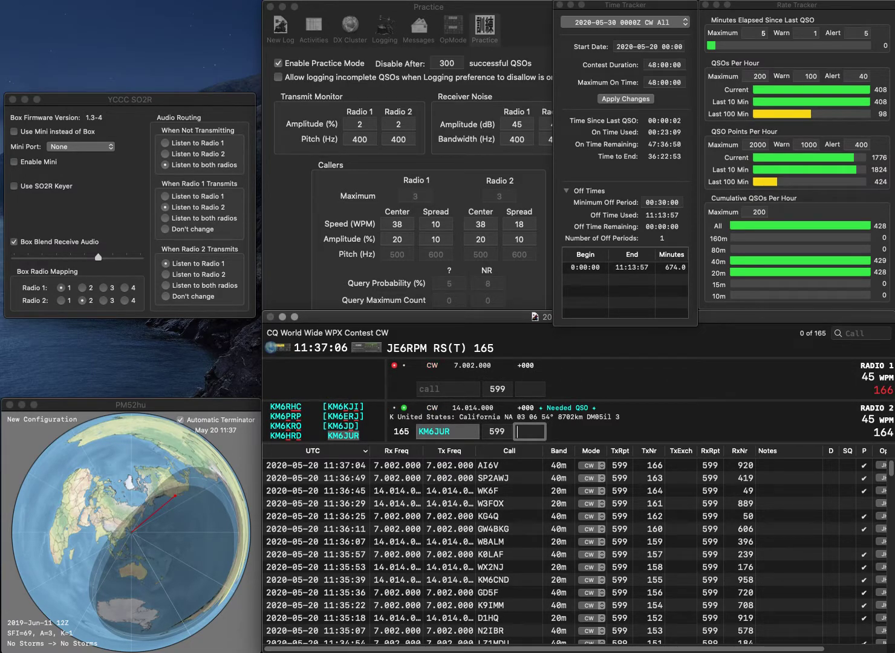
{"action": "type", "text": "946"}
{"action": "key", "text": "Return"}
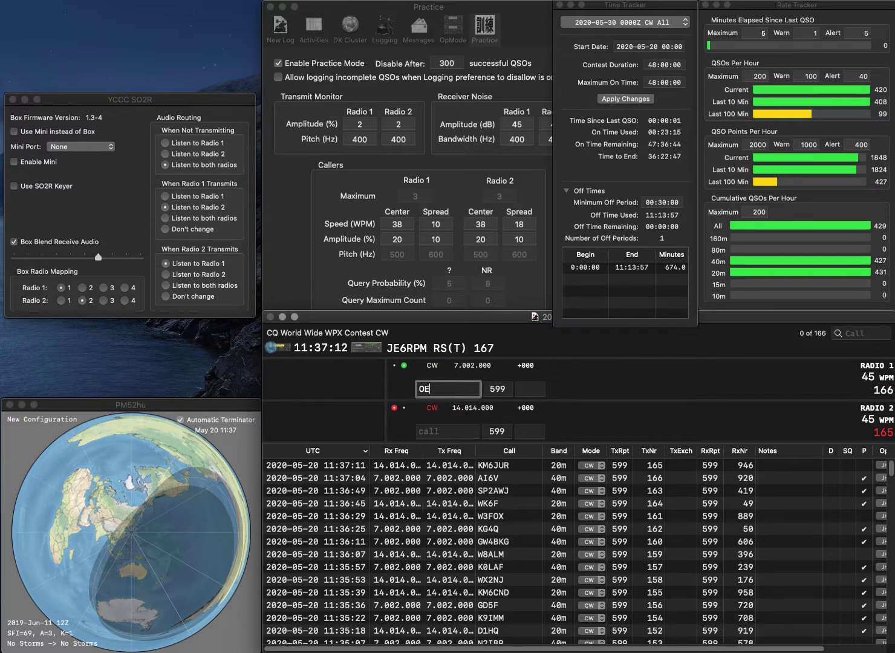
{"action": "type", "text": "OE6RDD"}
{"action": "key", "text": "Return"}
{"action": "type", "text": "K7JQ"}
{"action": "key", "text": "Home"}
{"action": "type", "text": "D"}
{"action": "key", "text": "Return"}
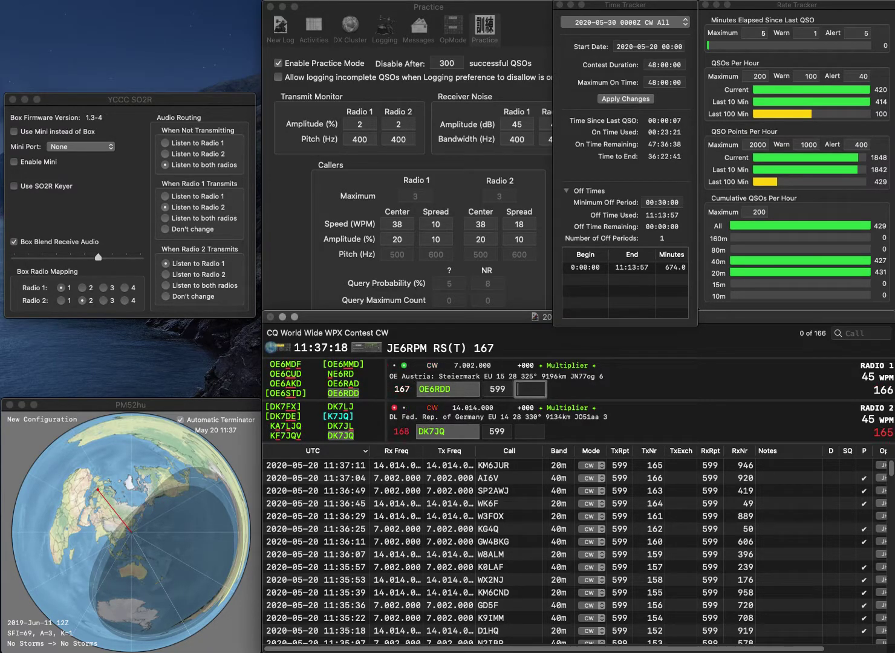
- Log OE6RDD on Radio 1 with received number 833
{"action": "type", "text": "833"}
{"action": "key", "text": "Return"}
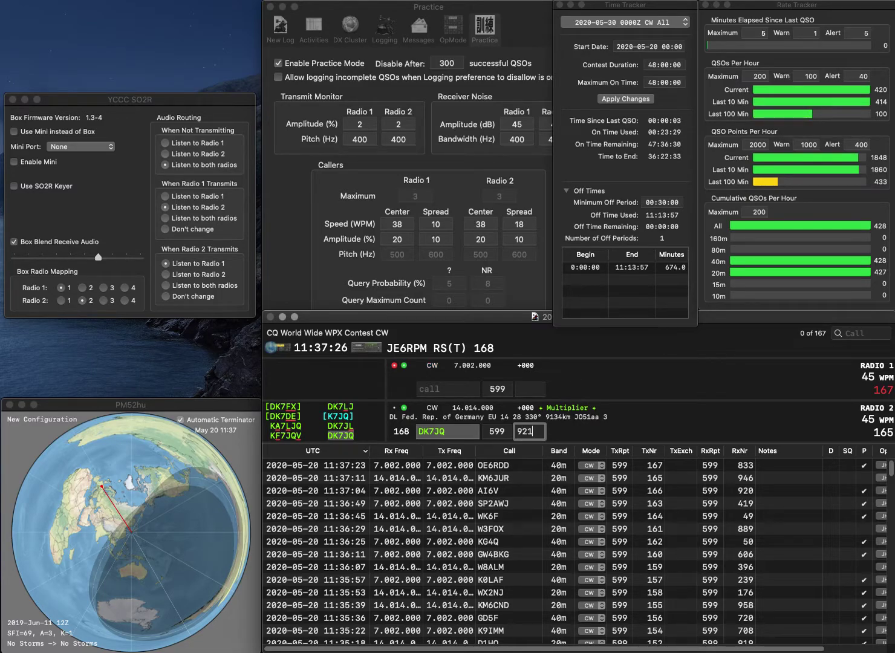
- Log DK7JQ on Radio 2 with received number 921 and enter the call JH8XVT on Radio 1
{"action": "key", "text": "Return"}
{"action": "type", "text": "JH8X"}
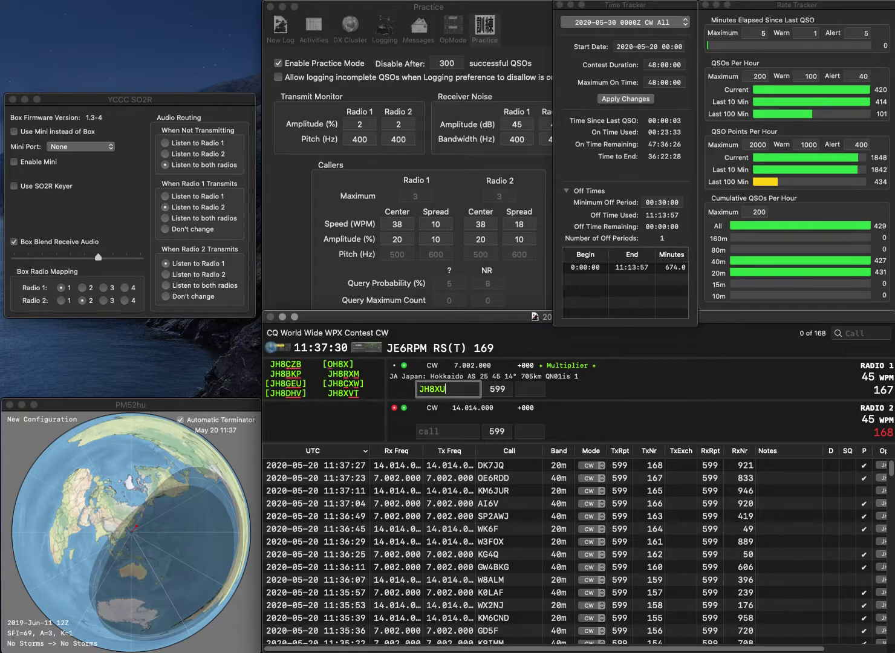
{"action": "type", "text": "VT"}
{"action": "key", "text": "Return"}
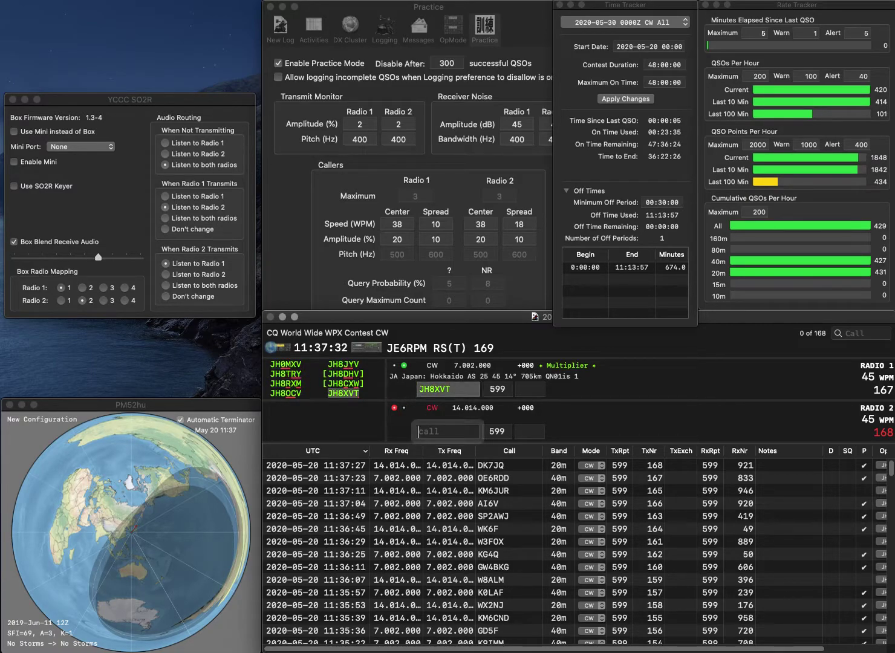
- Enter the partial call N9N on Radio 2, replacing the mistaken 9D entry
{"action": "type", "text": "9D"}
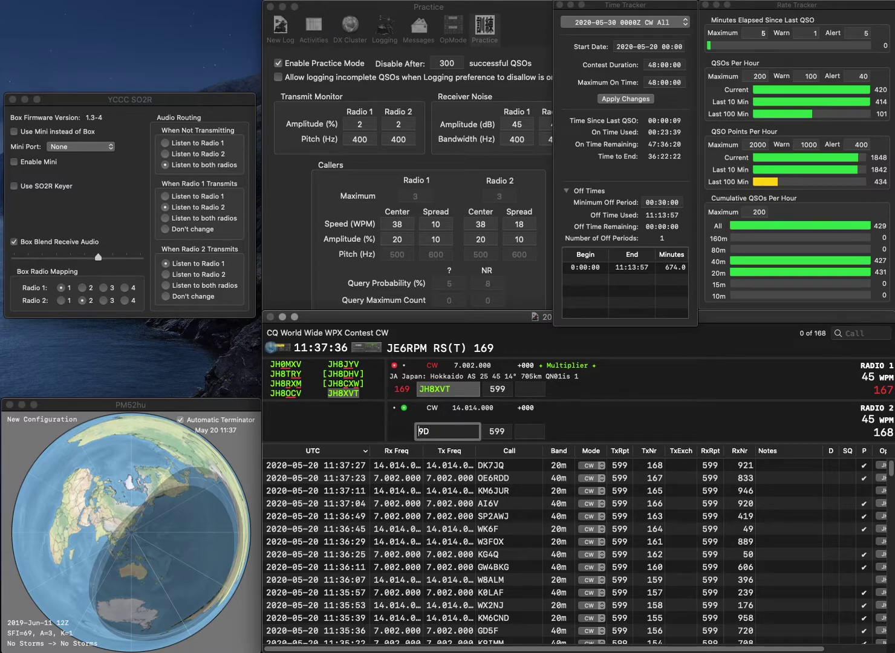
{"action": "type", "text": "H"}
{"action": "key", "text": "BackSpace"}
{"action": "key", "text": "BackSpace"}
{"action": "key", "text": "BackSpace"}
{"action": "type", "text": "N9N"}
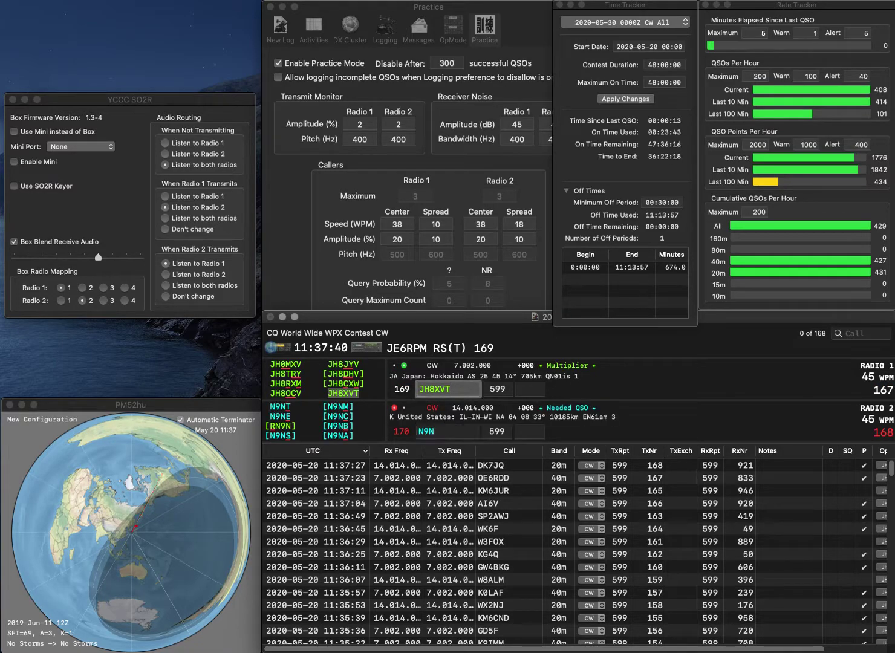
- Log JH8XVT on Radio 1 with received number 756
{"action": "left_click", "coordinate": [529, 389]}
{"action": "type", "text": "756"}
{"action": "key", "text": "Return"}
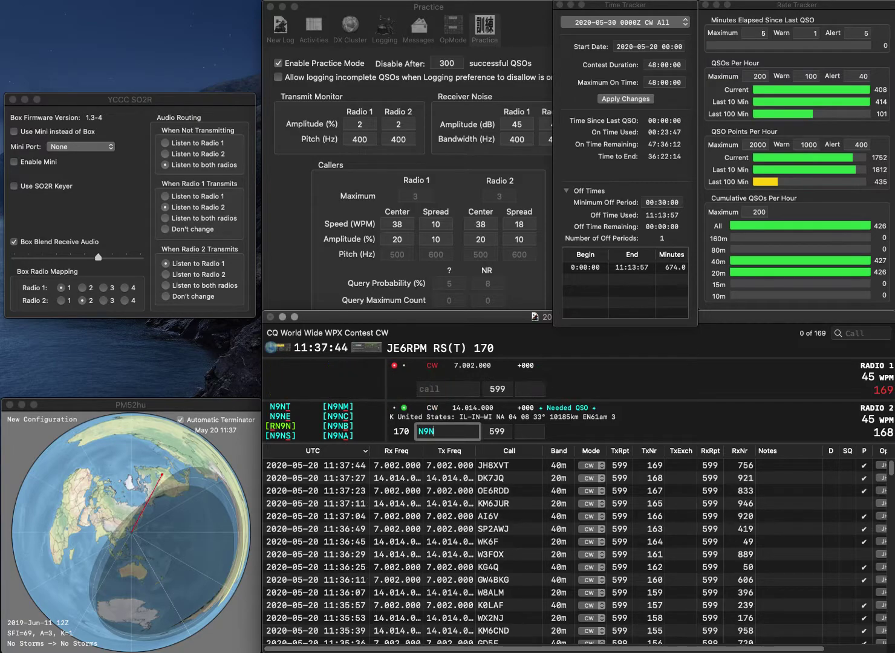
{"action": "key", "text": "BackSpace"}
{"action": "type", "text": "VD"}
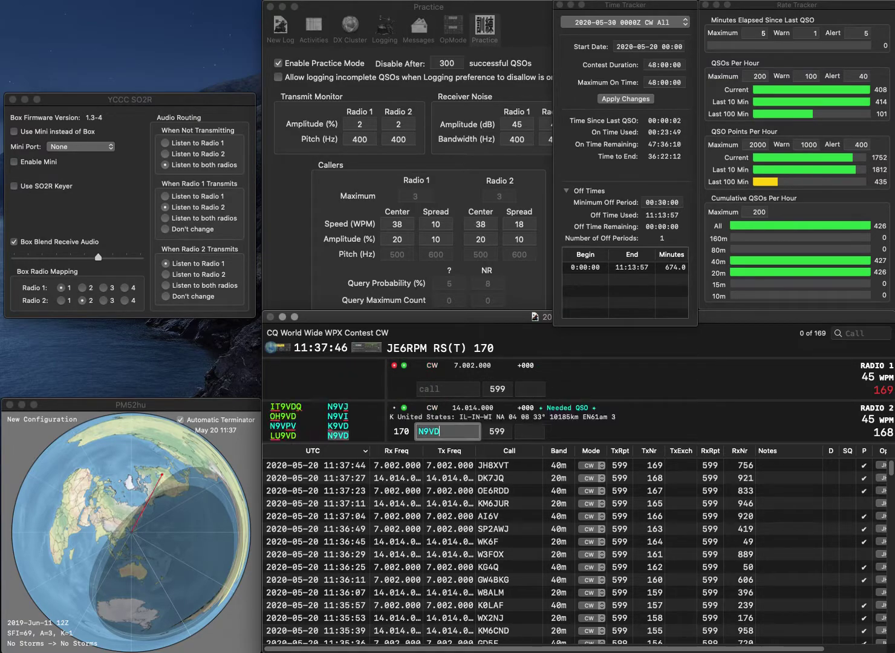
{"action": "key", "text": "BackSpace"}
{"action": "type", "text": "BE"}
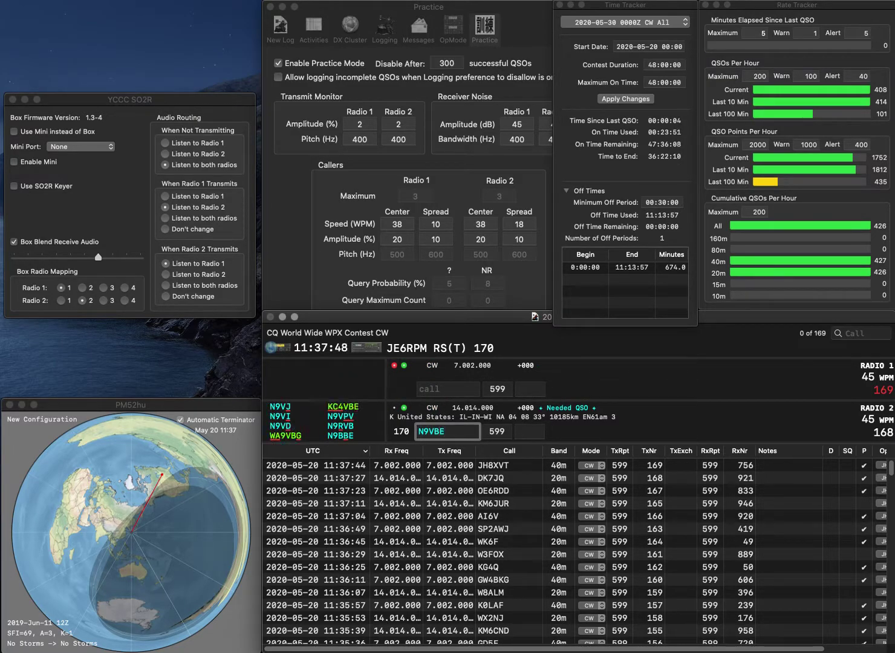
{"action": "key", "text": "Return"}
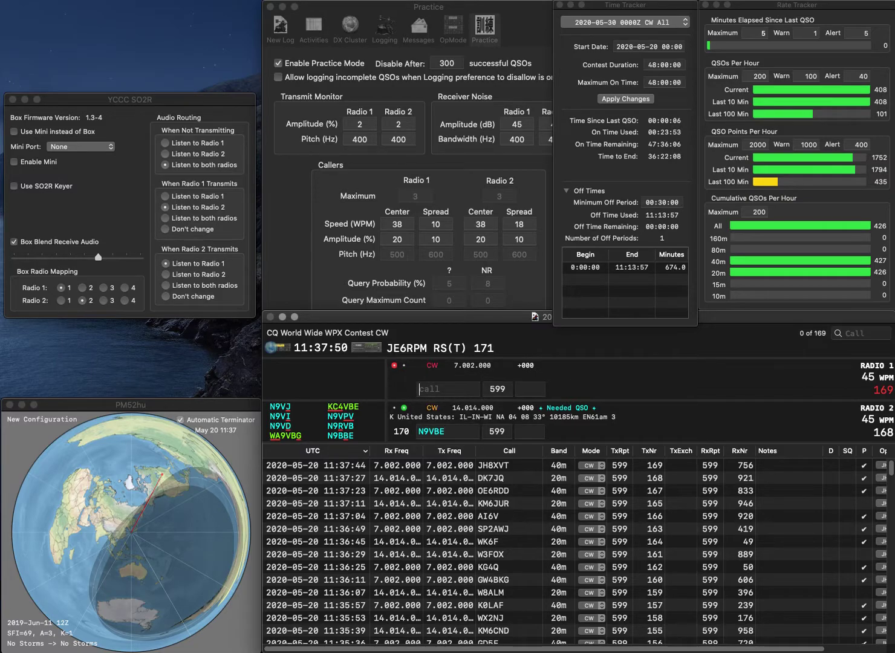
{"action": "type", "text": "KI4"}
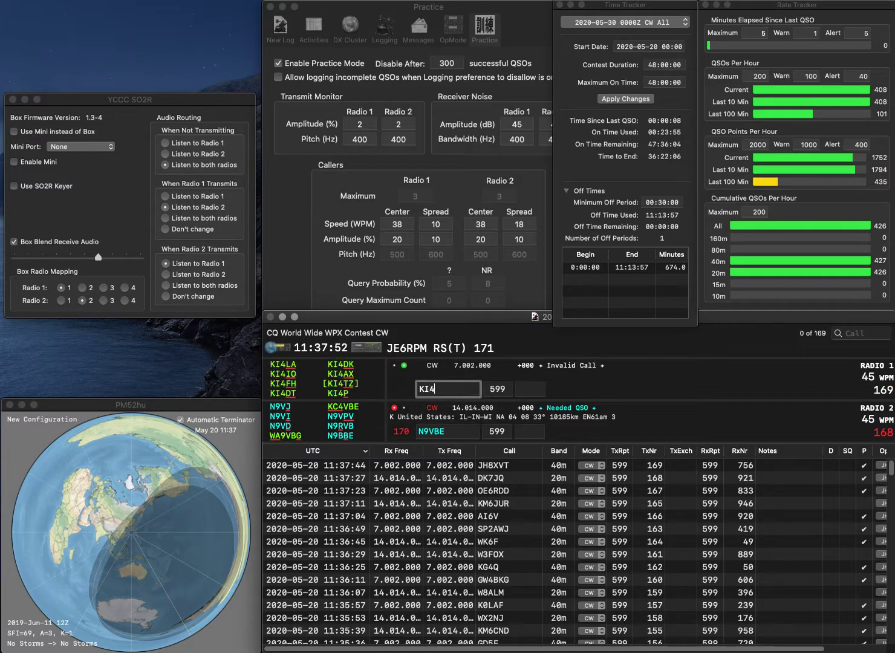
{"action": "type", "text": "ODO"}
{"action": "key", "text": "Return"}
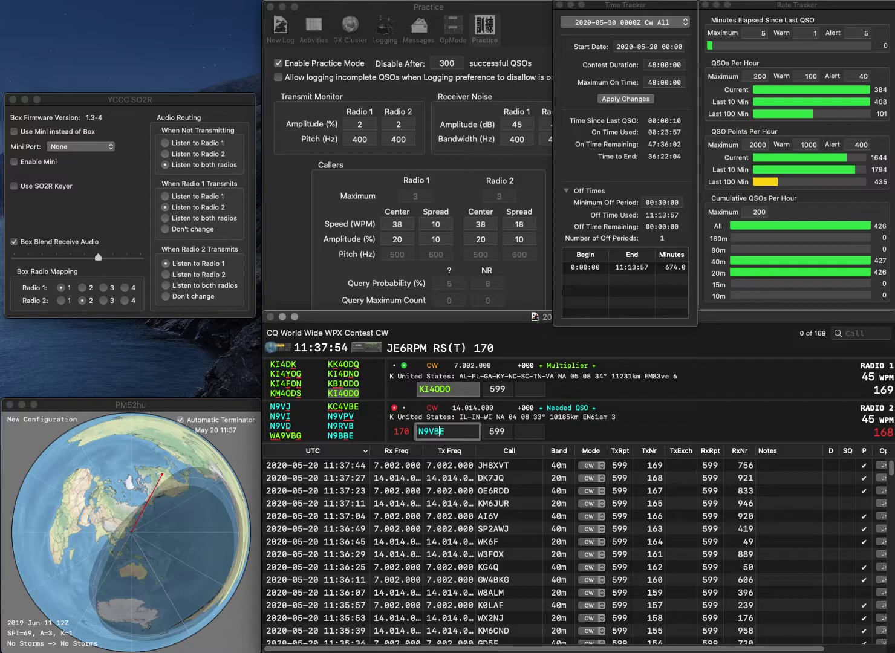
{"action": "key", "text": "Left"}
{"action": "key", "text": "Left"}
{"action": "key", "text": "BackSpace"}
{"action": "type", "text": "H"}
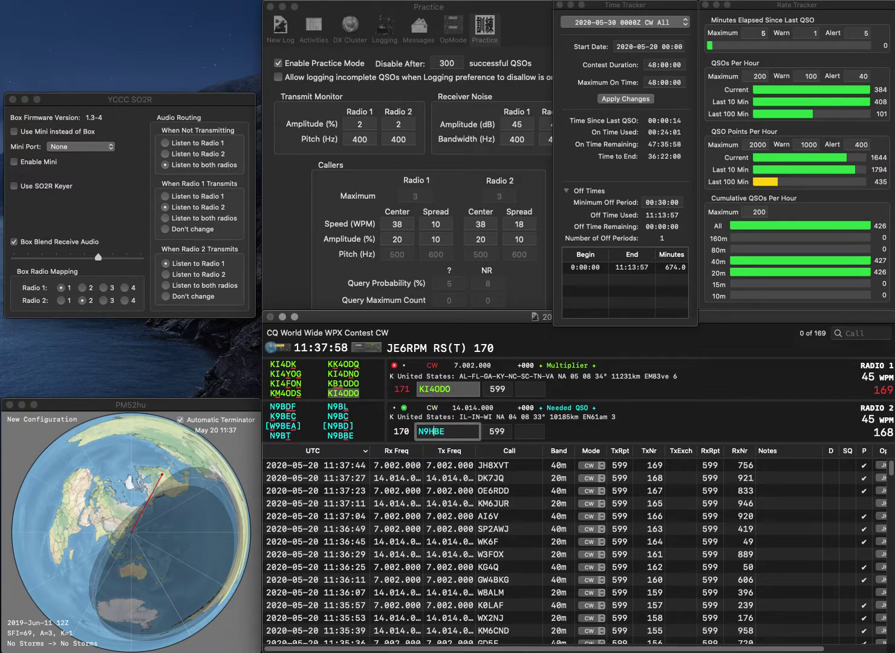
{"action": "type", "text": "D"}
{"action": "key", "text": "Return"}
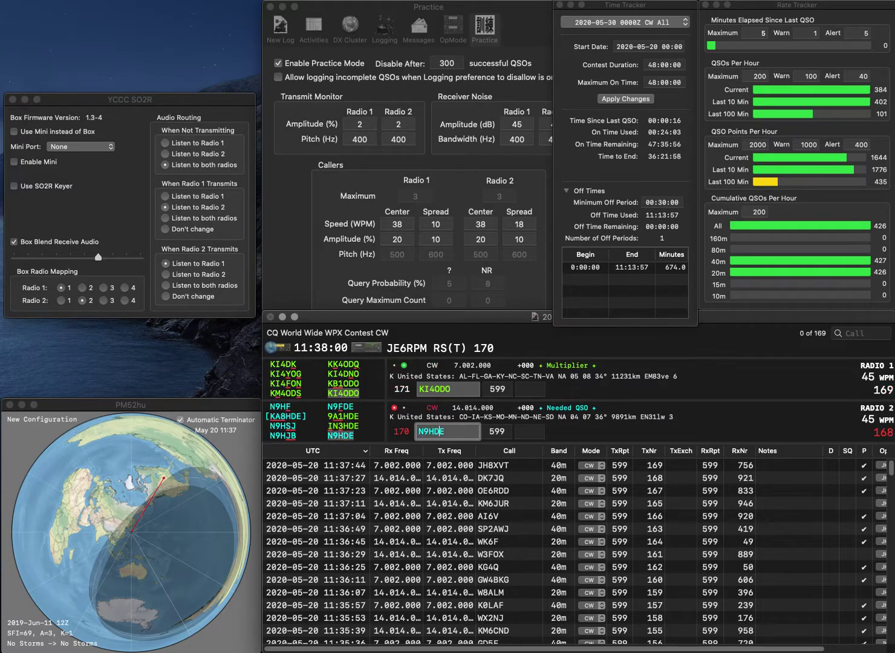
- Log KI4ODO on Radio 1 with received number 563 and N9HDE on Radio 2 with received number 734
{"action": "key", "text": "space"}
{"action": "type", "text": "563"}
{"action": "key", "text": "Return"}
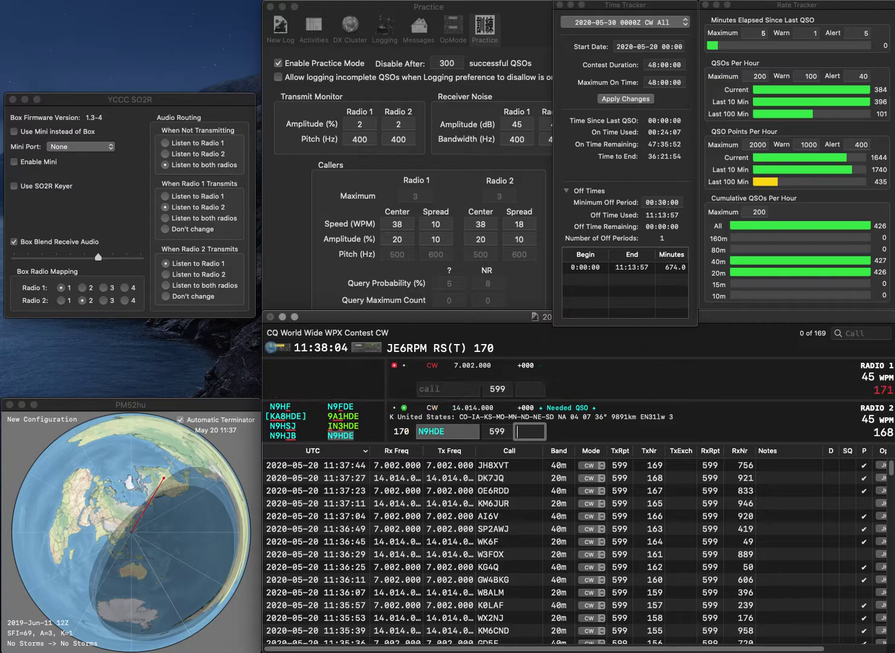
{"action": "type", "text": "73"}
{"action": "key", "text": "Return"}
- Enter the partial call 2KA on Radio 1 and the call KW4FF on Radio 2
{"action": "type", "text": "2A"}
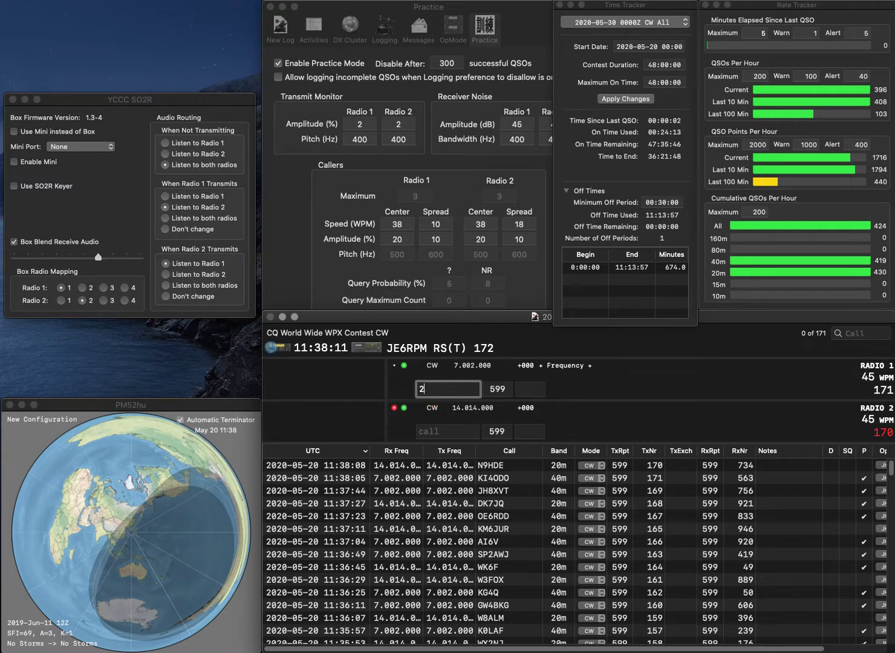
{"action": "key", "text": "Left"}
{"action": "type", "text": "K"}
{"action": "key", "text": "Return"}
{"action": "type", "text": "KW4FF"}
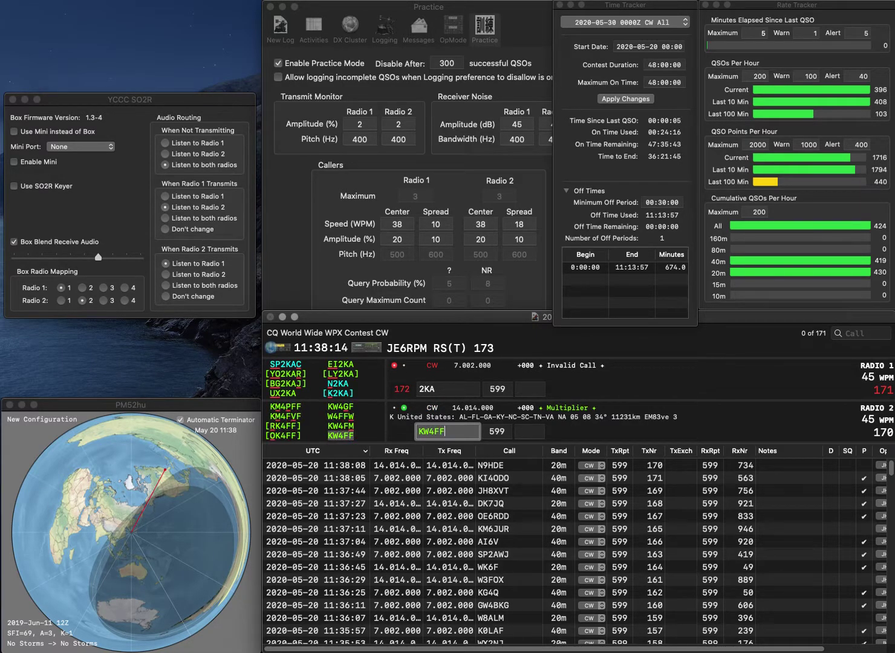
{"action": "key", "text": "Return"}
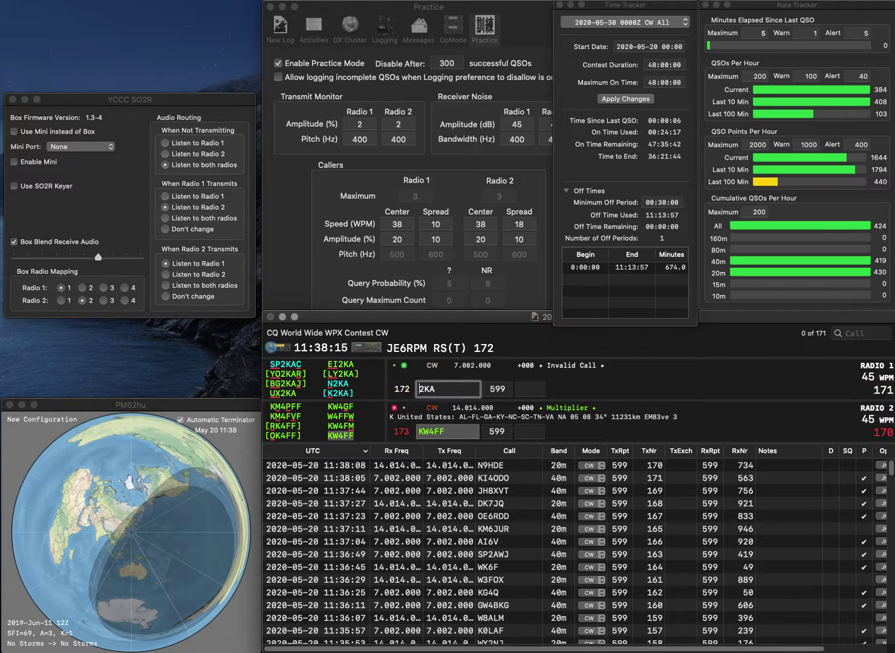
{"action": "type", "text": "DJ2"}
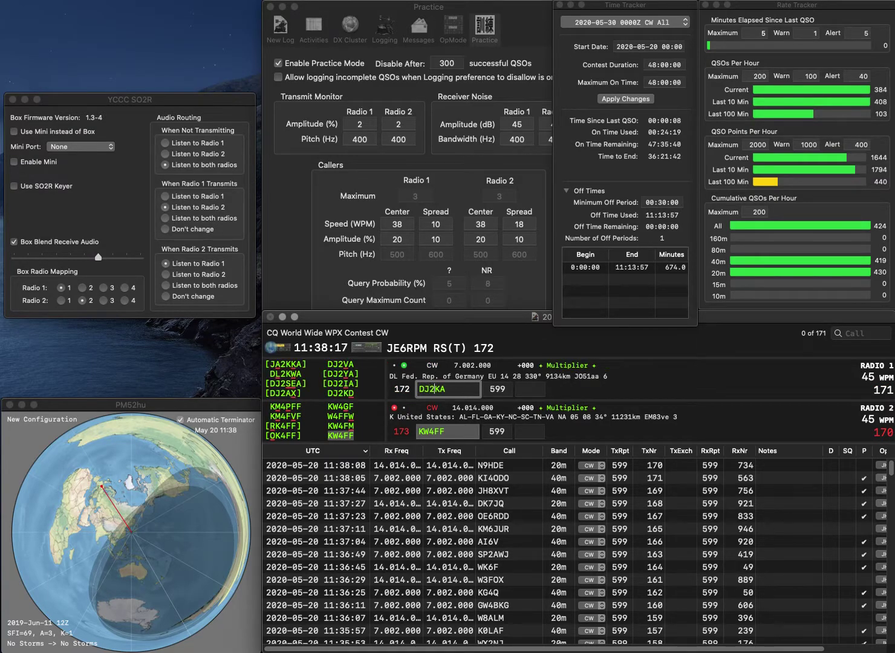
{"action": "type", "text": "Y"}
{"action": "key", "text": "Return"}
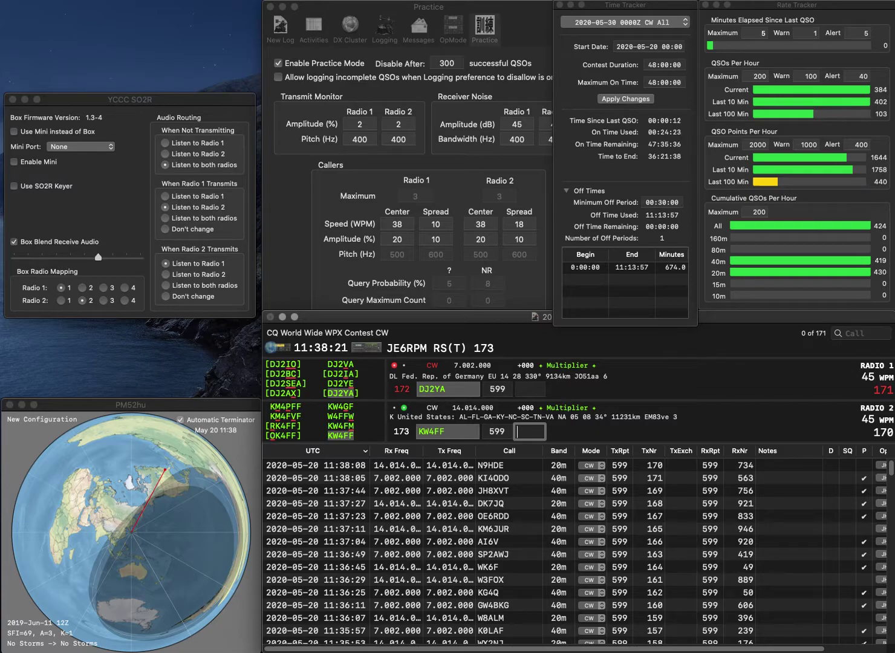
- Log KW4FF on Radio 2 with received number 9 and DJ2YA on Radio 1 with received number 8
{"action": "type", "text": "9"}
{"action": "key", "text": "Return"}
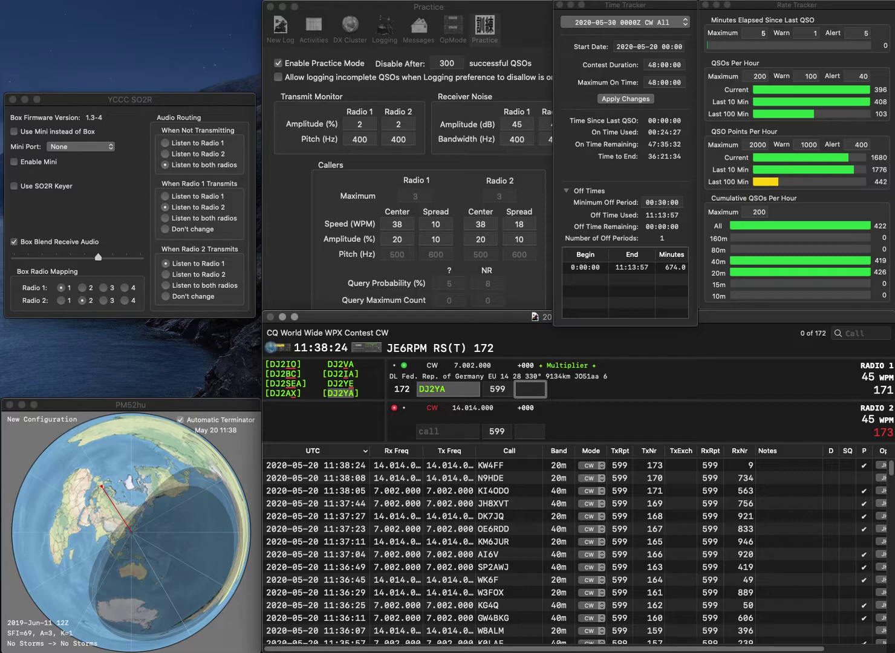
{"action": "type", "text": "8"}
{"action": "key", "text": "Return"}
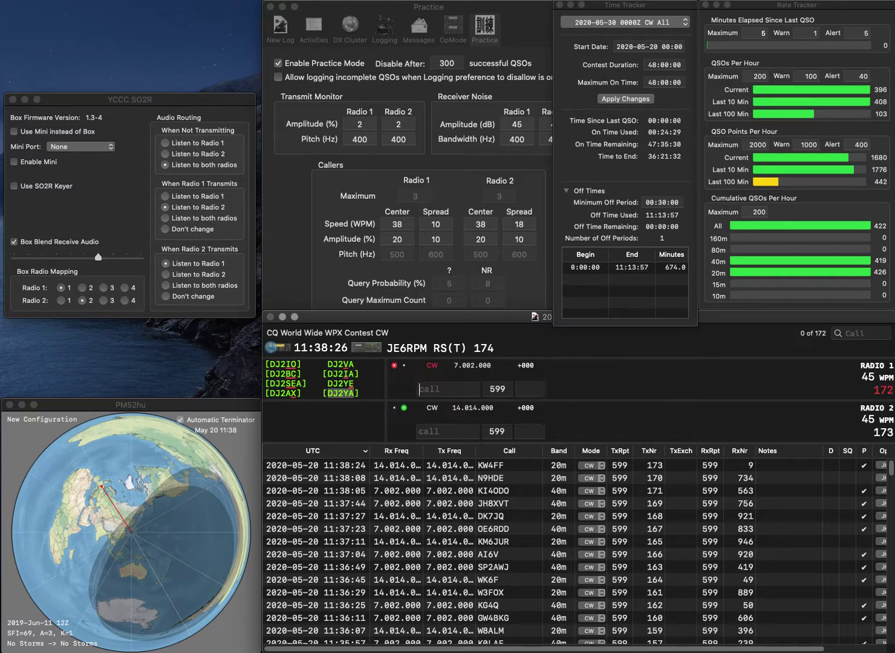
- Enter the call W7MKE on Radio 2 and the call WB1DX on Radio 1
{"action": "type", "text": "W7MKE"}
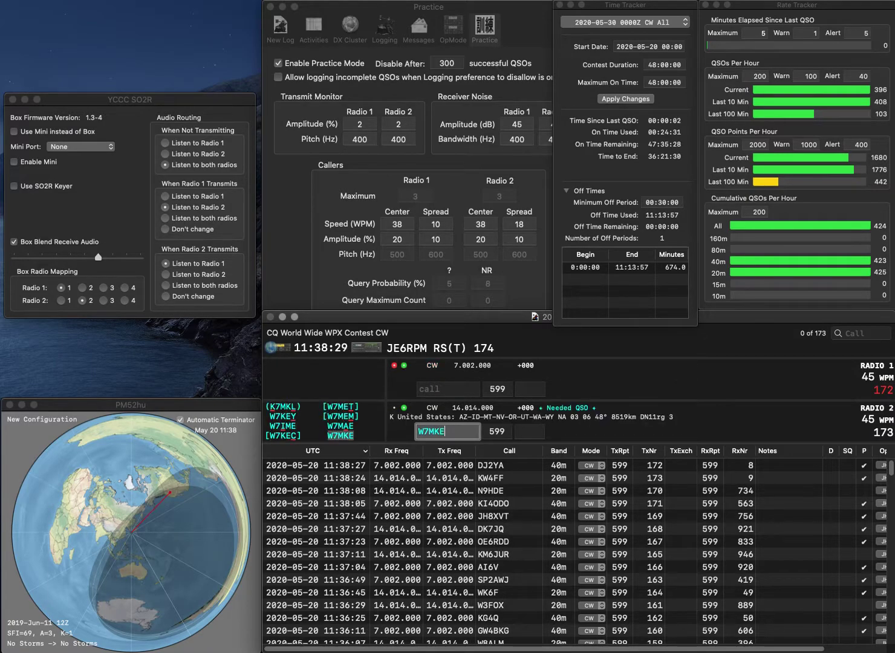
{"action": "key", "text": "Return"}
{"action": "type", "text": "WB1"}
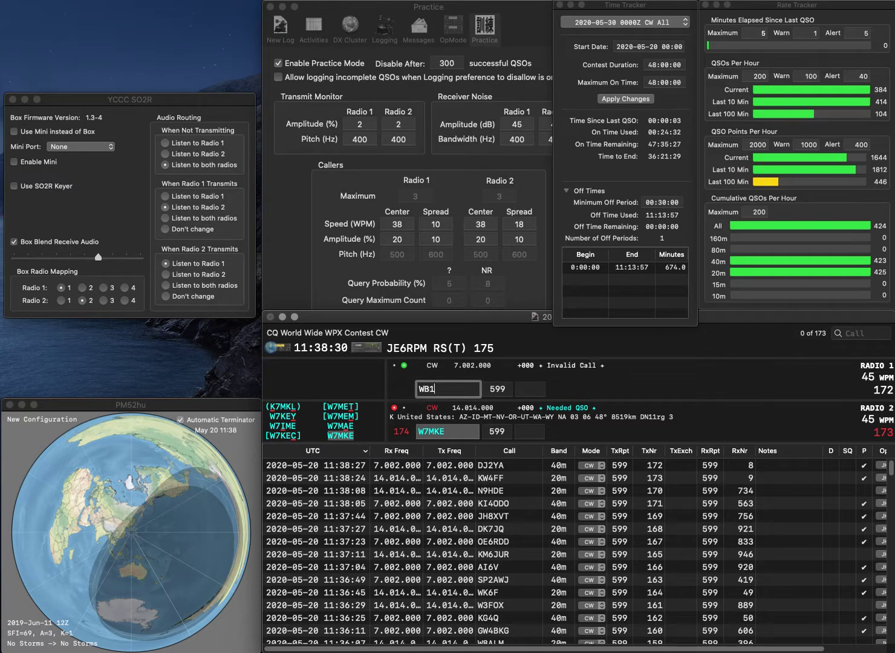
{"action": "type", "text": "DX"}
{"action": "key", "text": "Return"}
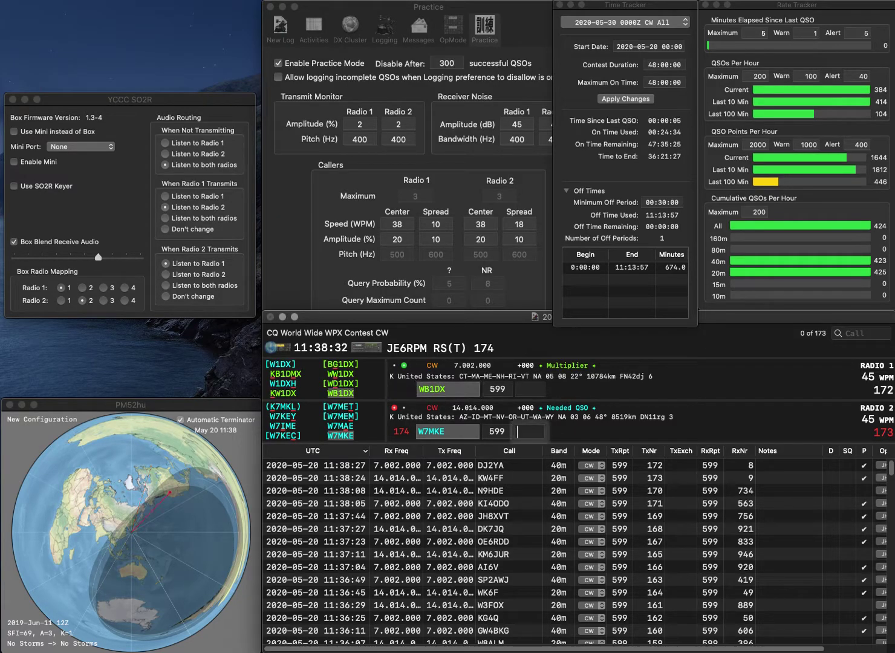
{"action": "type", "text": "392"}
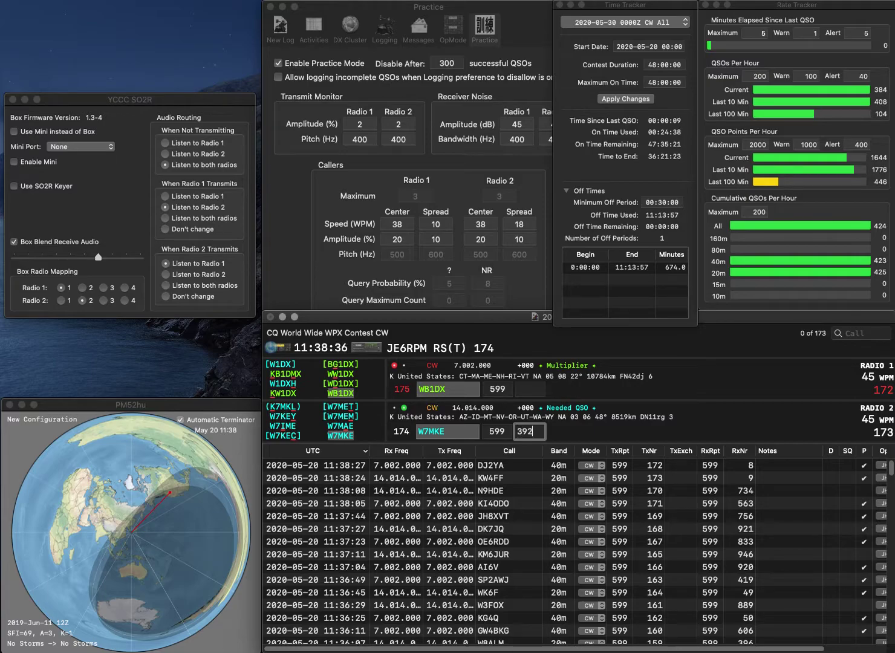
{"action": "key", "text": "Return"}
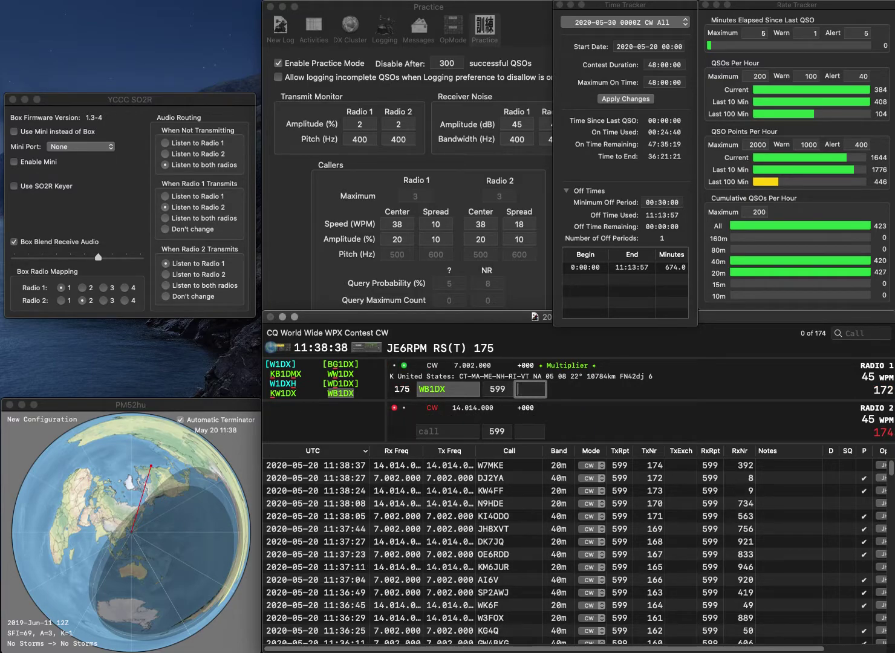
{"action": "type", "text": "907"}
{"action": "key", "text": "Return"}
- Enter the call W2IOC on Radio 2 and the call VC3M on Radio 1
{"action": "type", "text": "IOC"}
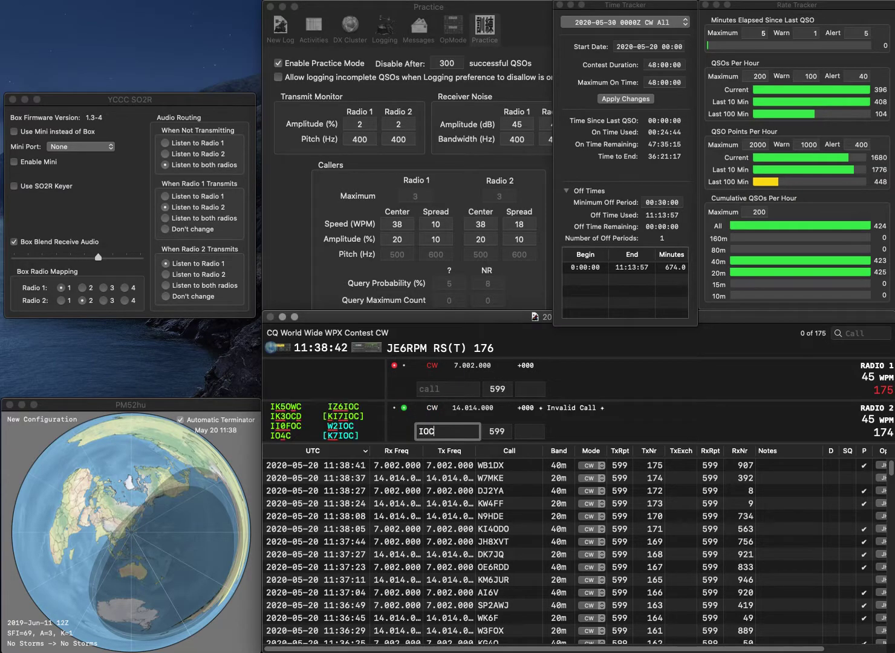
{"action": "type", "text": "W2"}
{"action": "key", "text": "Return"}
{"action": "type", "text": "VC3M"}
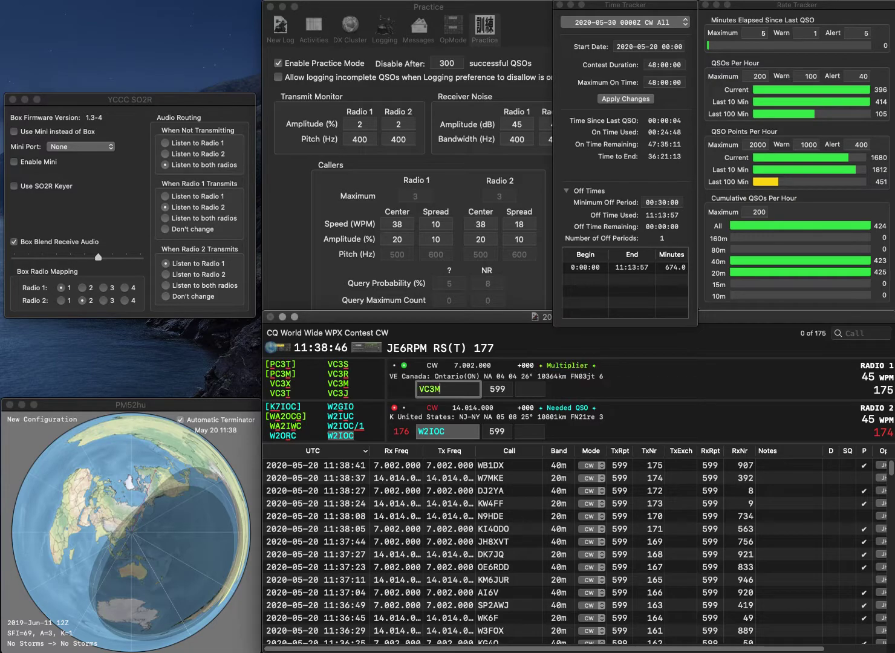
{"action": "key", "text": "Return"}
{"action": "key", "text": "space"}
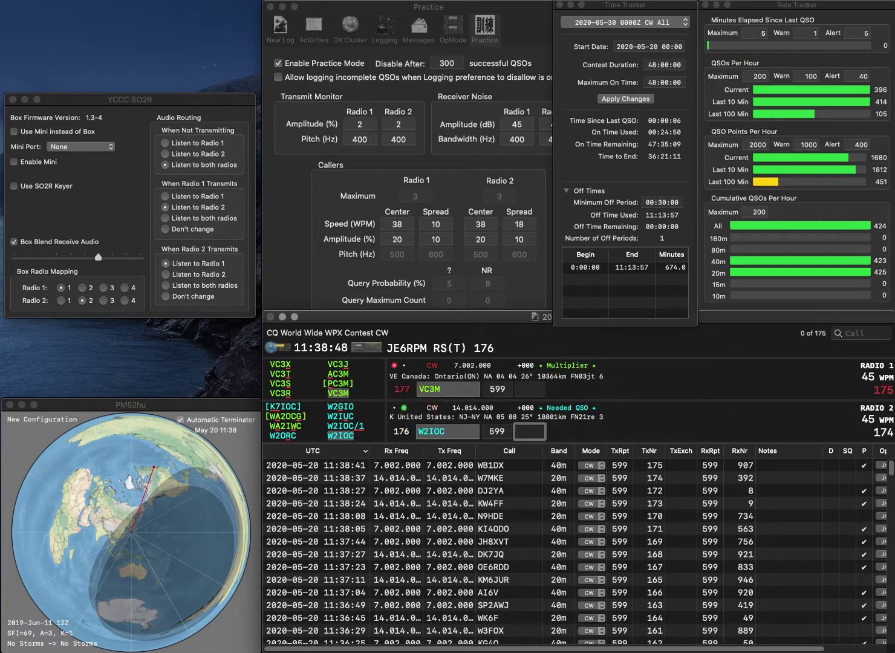
{"action": "type", "text": "781"}
{"action": "key", "text": "Return"}
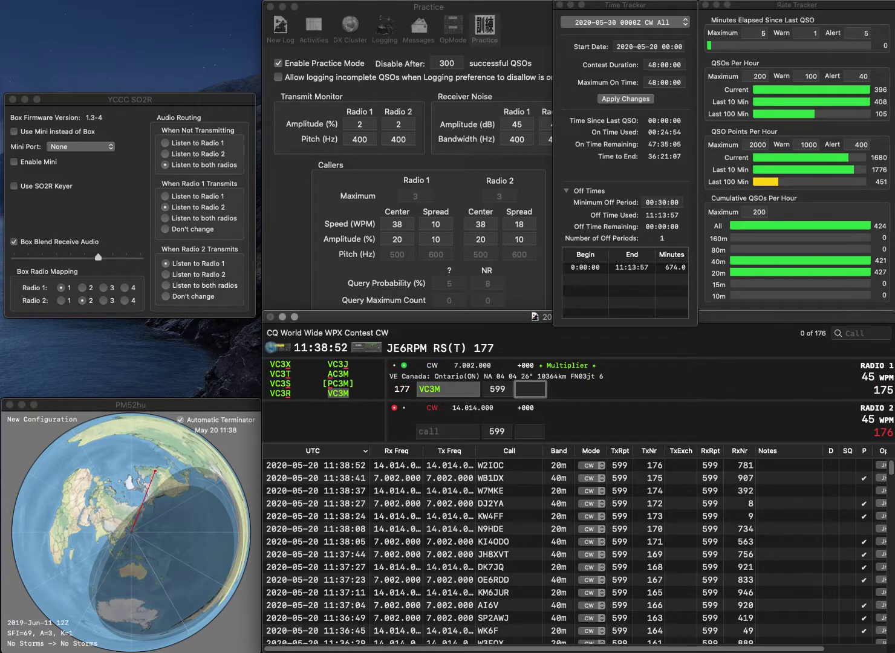
{"action": "type", "text": "85"}
{"action": "key", "text": "Return"}
- Enter the call RZ4QM on Radio 2 and the call UT8RN on Radio 1
{"action": "type", "text": "RZ4QM"}
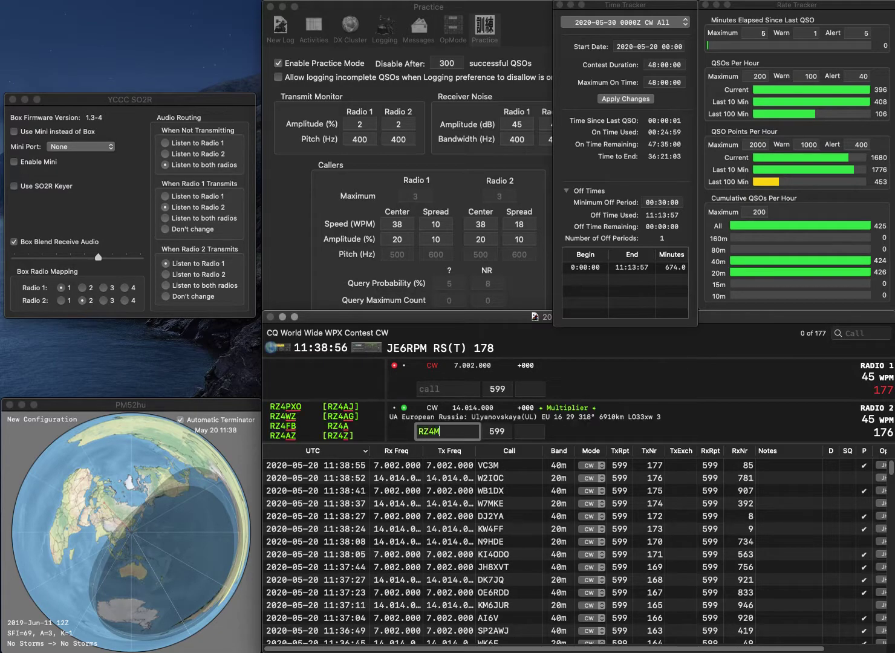
{"action": "key", "text": "Return"}
{"action": "type", "text": "UT"}
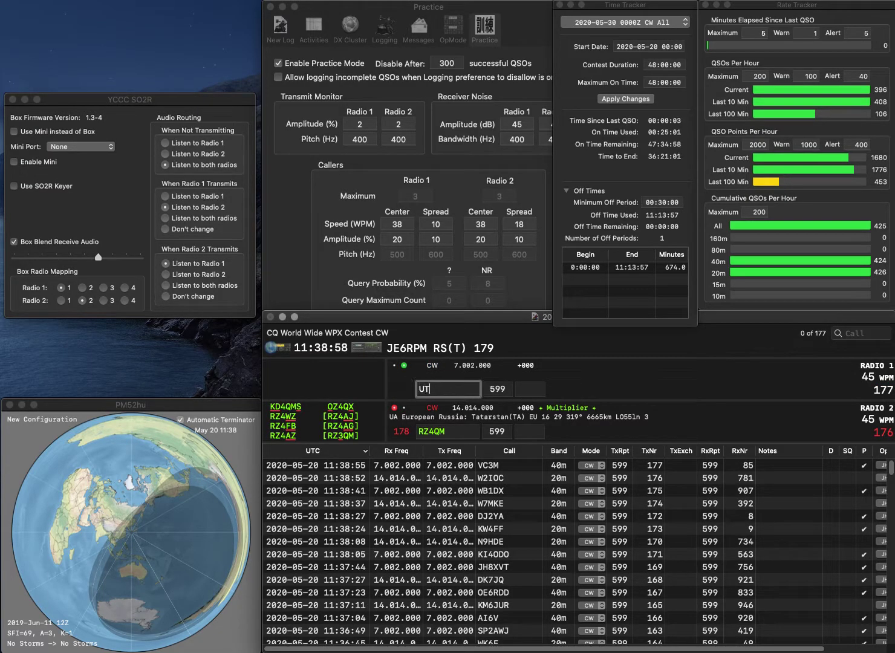
{"action": "type", "text": "8RN"}
{"action": "key", "text": "Return"}
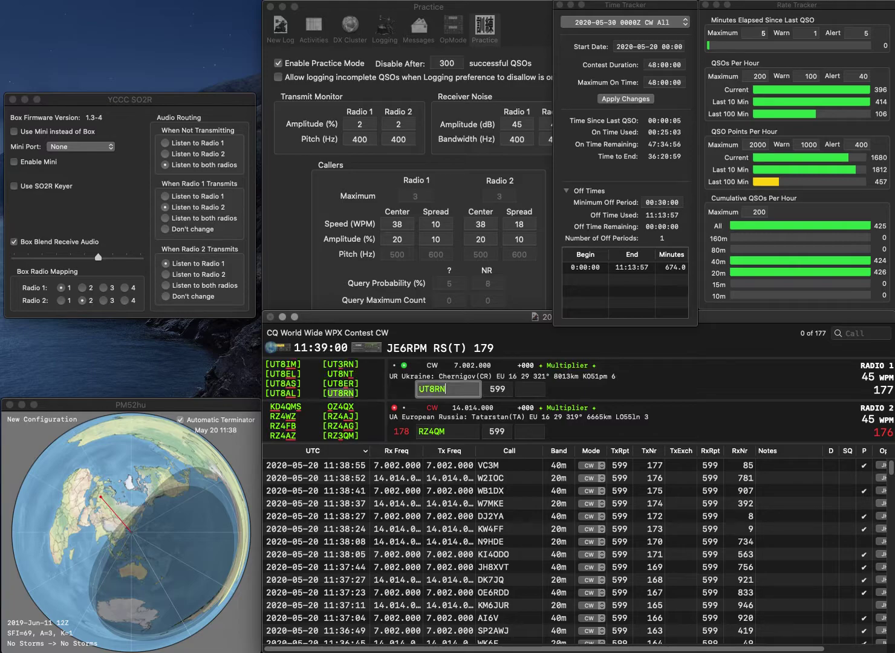
- Correct the call on Radio 2 to RZ3QM by replacing the digit 4 with 3
{"action": "key", "text": "BackSpace"}
{"action": "key", "text": "BackSpace"}
{"action": "key", "text": "BackSpace"}
{"action": "type", "text": "3QM"}
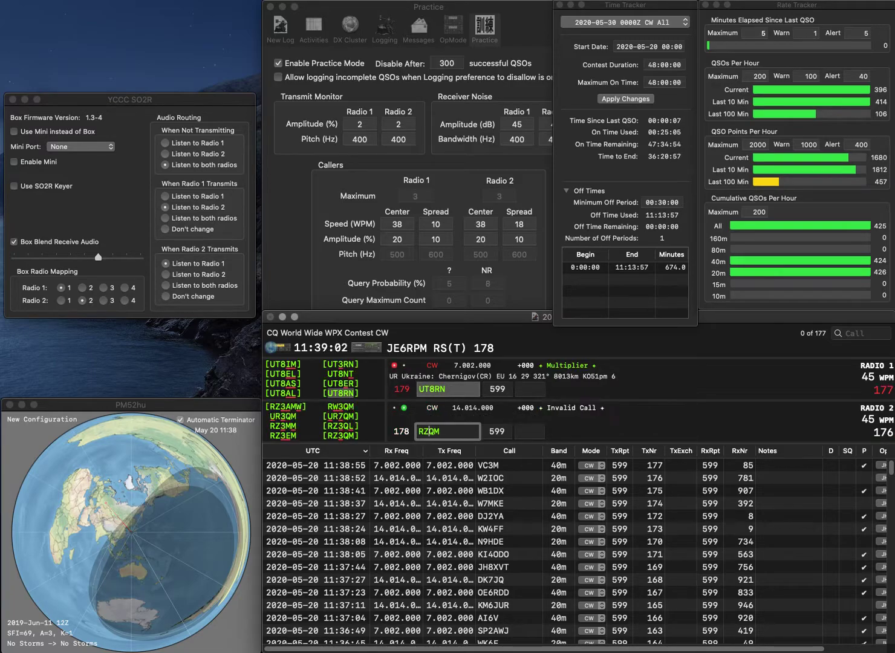
{"action": "key", "text": "Return"}
{"action": "key", "text": "Return"}
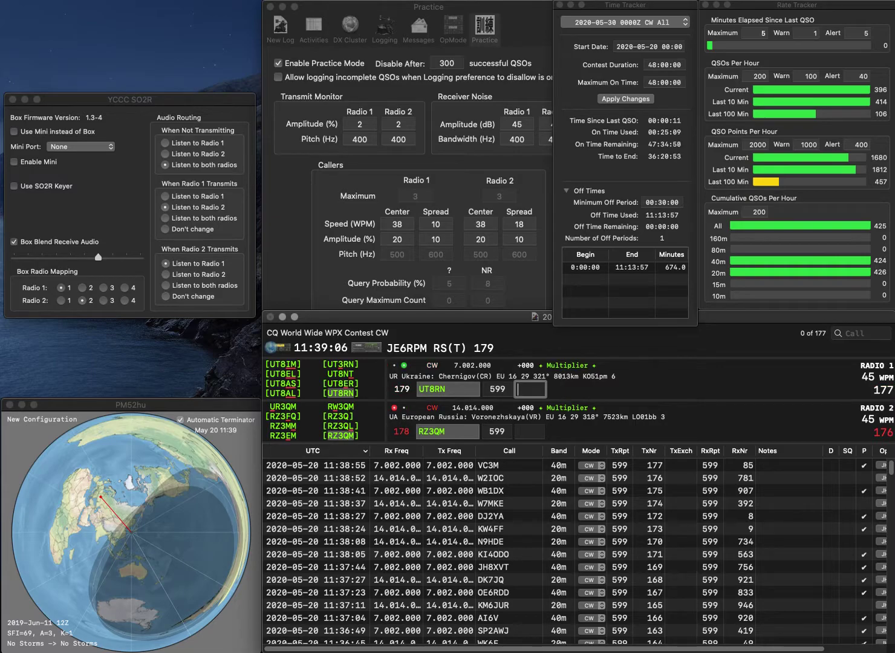
{"action": "type", "text": "541"}
{"action": "key", "text": "Return"}
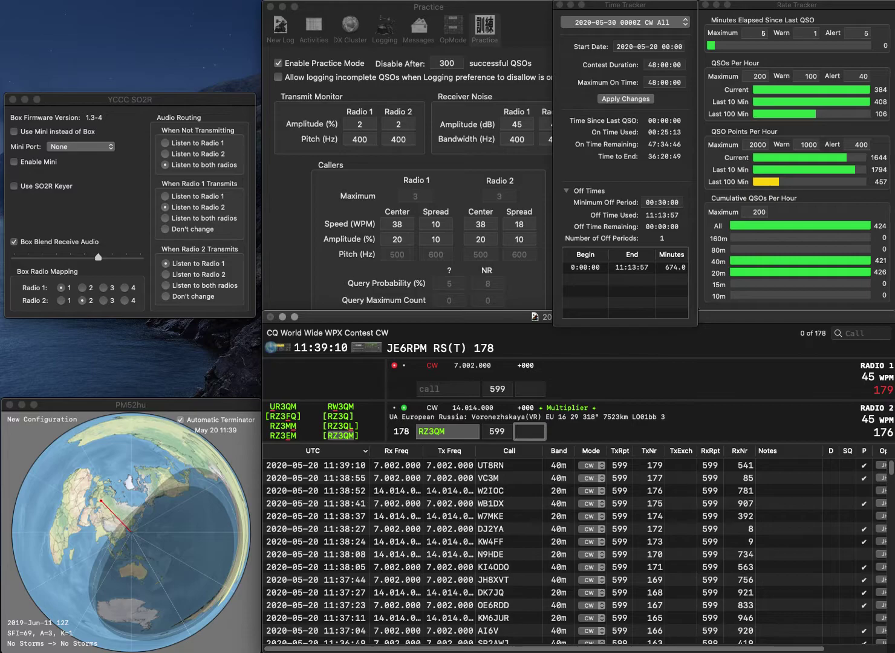
- Log RZ3QM on Radio 2 with received number 947 and enter the call K4WIP on Radio 1
{"action": "type", "text": "947"}
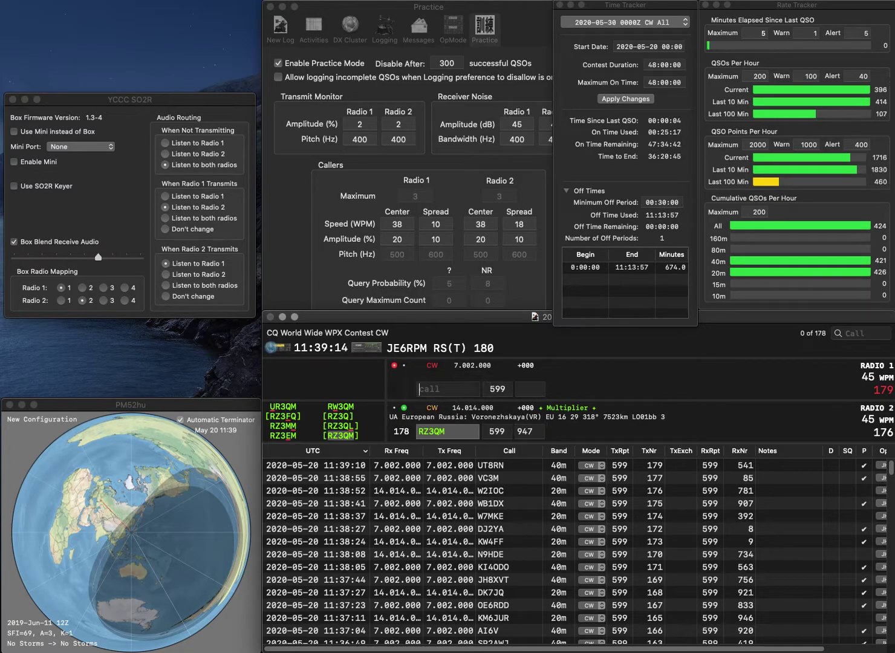
{"action": "key", "text": "Return"}
{"action": "type", "text": "K4WIP"}
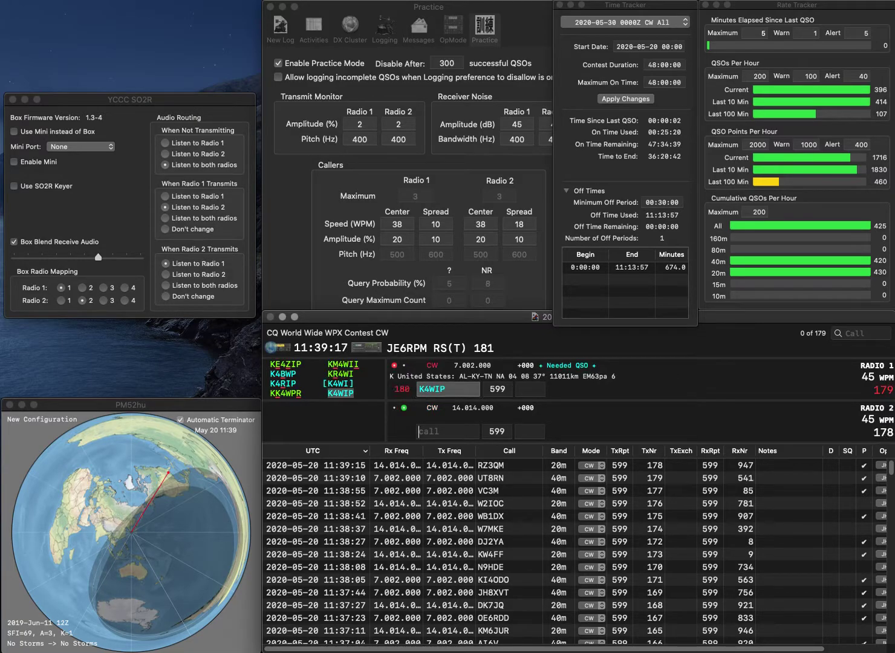
{"action": "key", "text": "Return"}
{"action": "type", "text": "IK"}
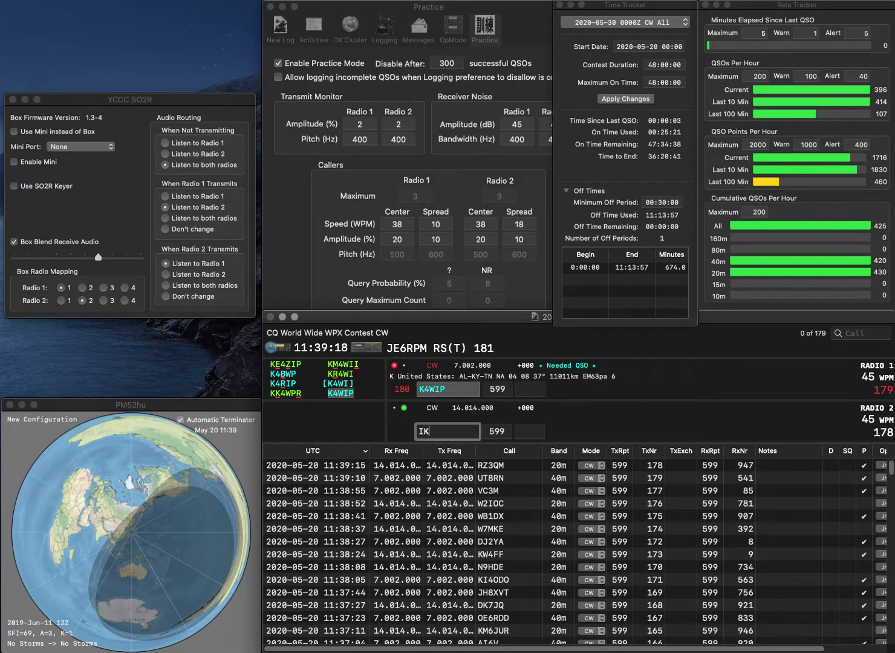
{"action": "type", "text": "5DCM"}
{"action": "key", "text": "Tab"}
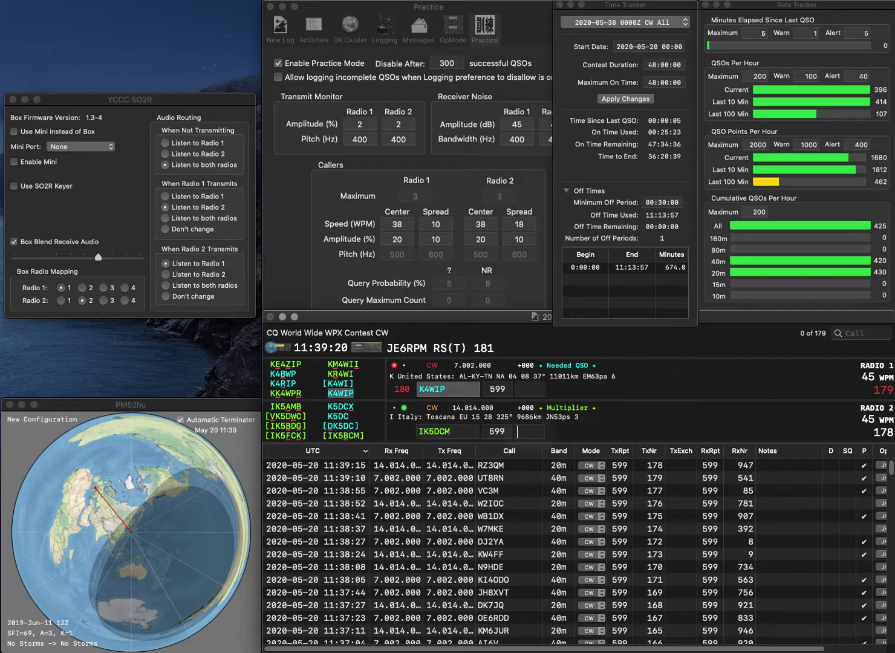
{"action": "key", "text": "Return"}
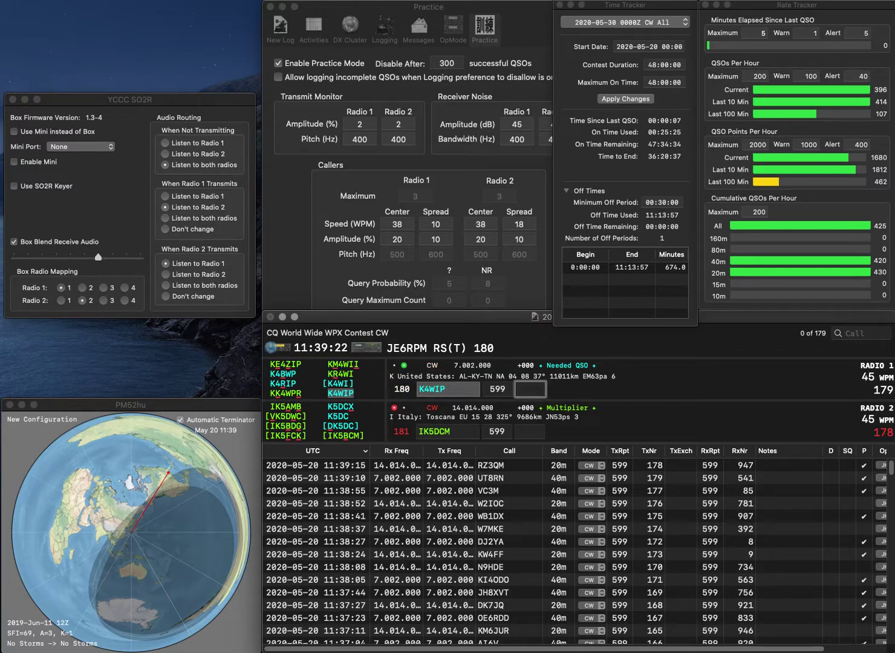
{"action": "type", "text": "829"}
{"action": "key", "text": "Return"}
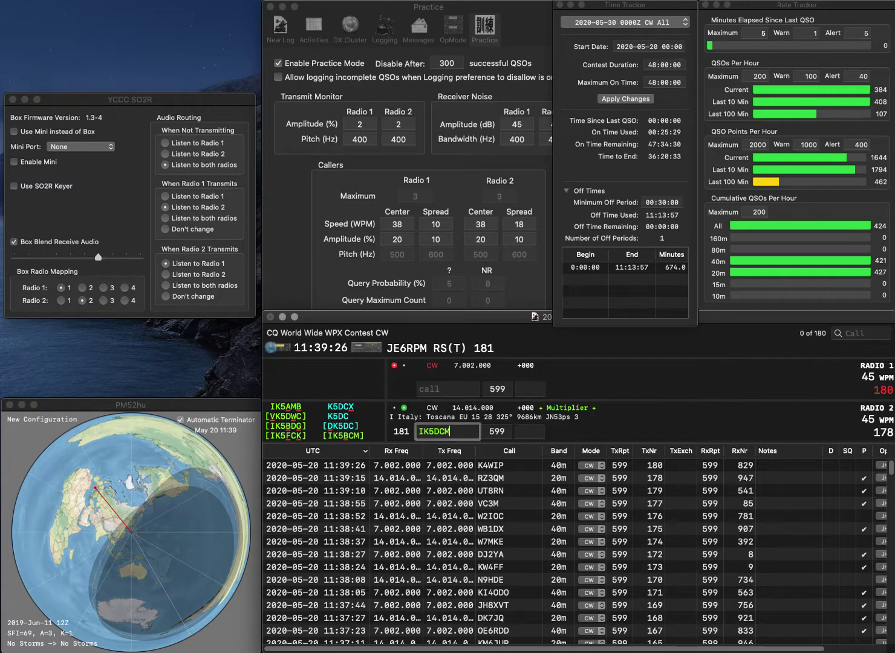
- Correct the call on Radio 2 to IK5BCM and enter the call KD8EDC on Radio 1
{"action": "key", "text": "BackSpace"}
{"action": "type", "text": "B"}
{"action": "key", "text": "Return"}
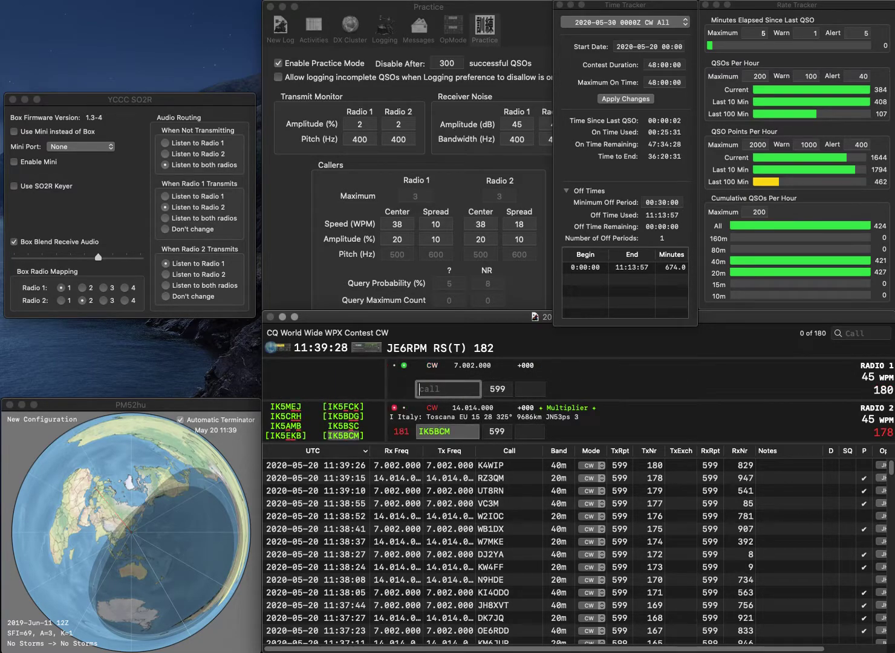
{"action": "type", "text": "KD8EDC"}
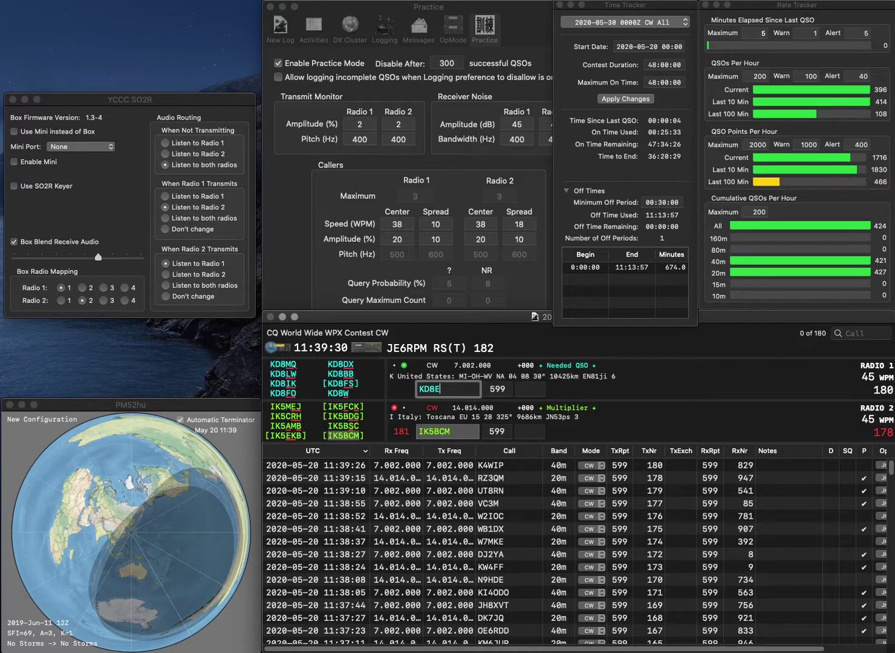
{"action": "key", "text": "Return"}
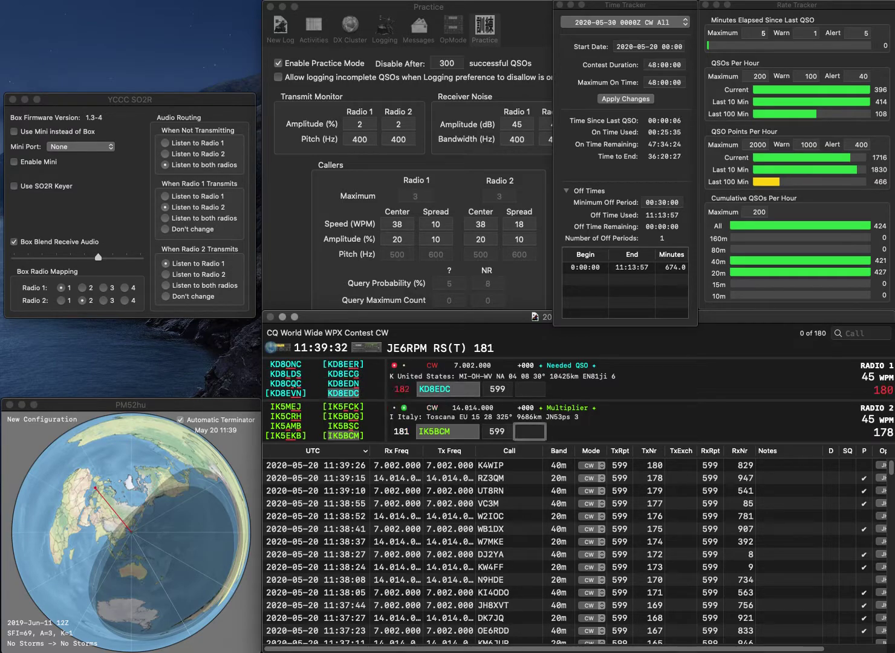
{"action": "type", "text": "246"}
{"action": "key", "text": "Return"}
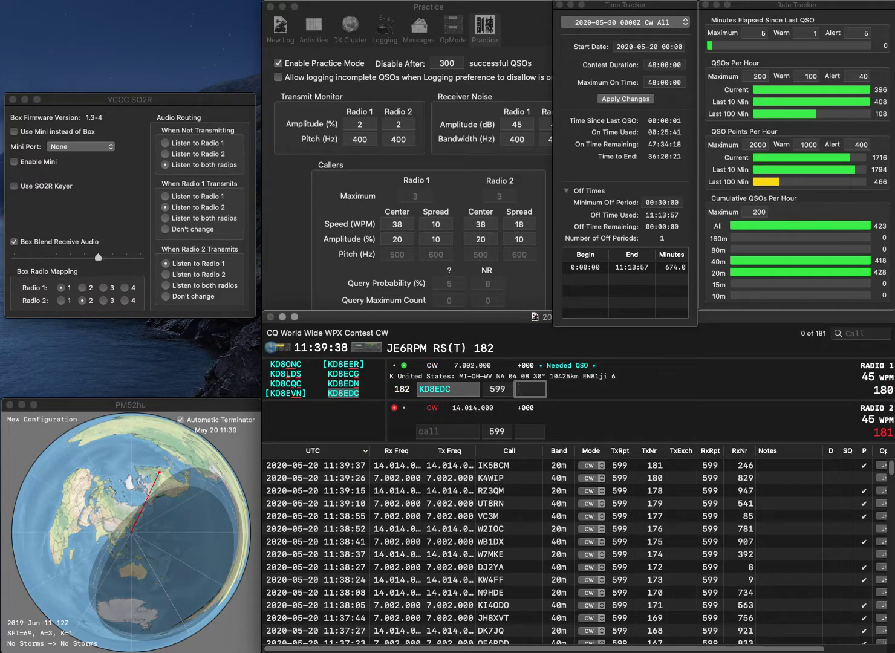
{"action": "type", "text": "412"}
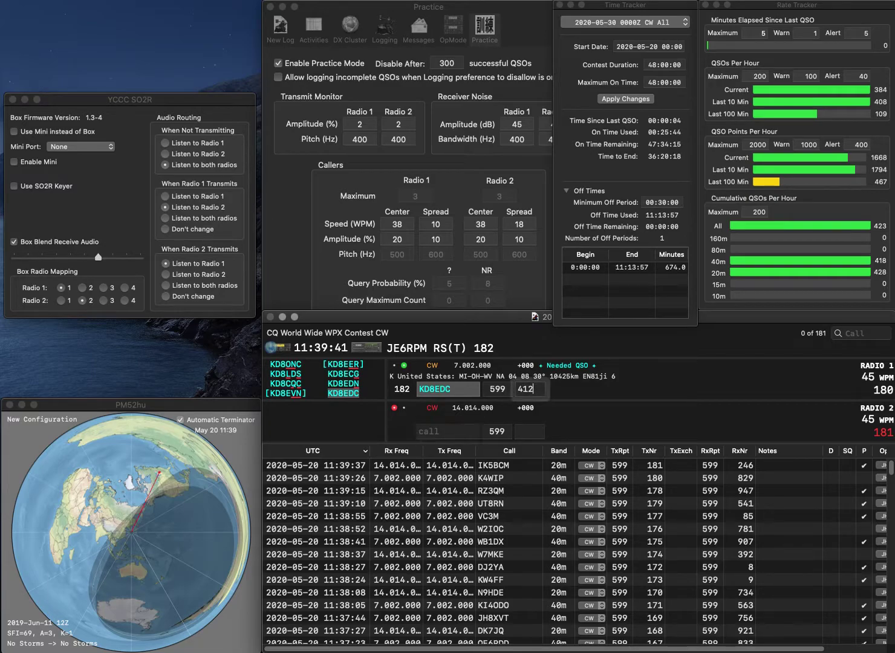
{"action": "key", "text": "Return"}
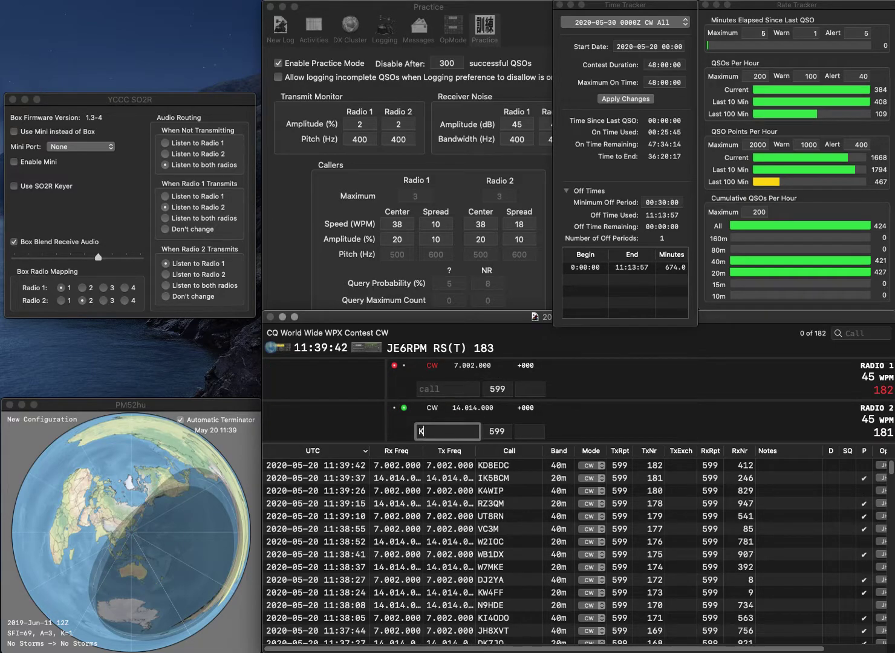
{"action": "type", "text": "K5ZE"}
{"action": "key", "text": "Return"}
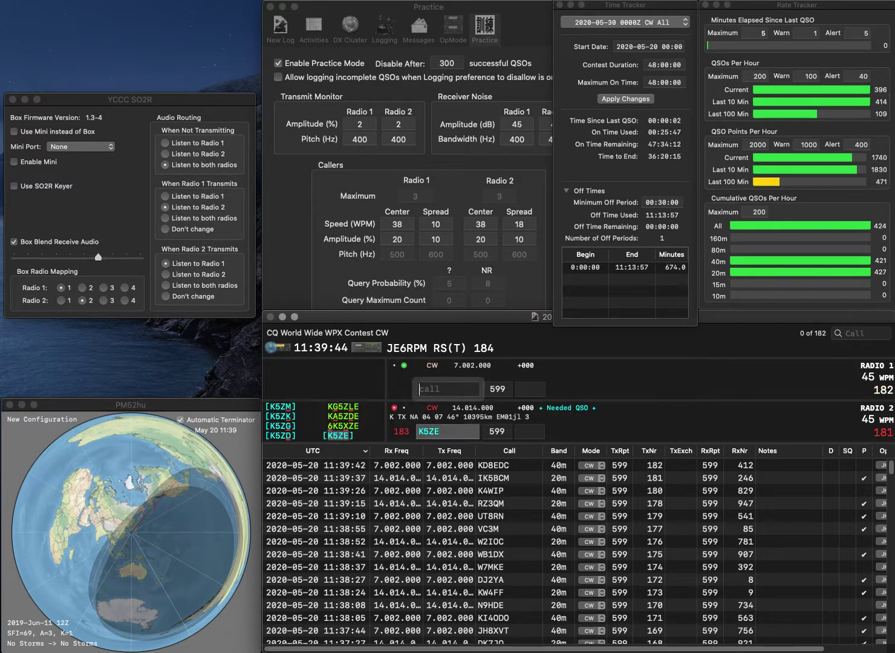
{"action": "type", "text": "KE0YI"}
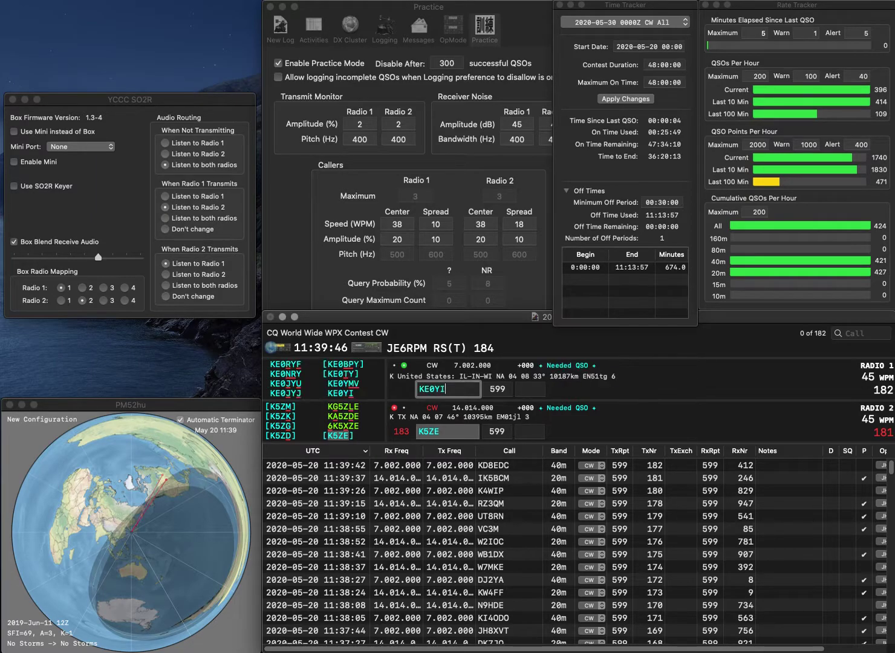
{"action": "key", "text": "Return"}
{"action": "key", "text": "Tab"}
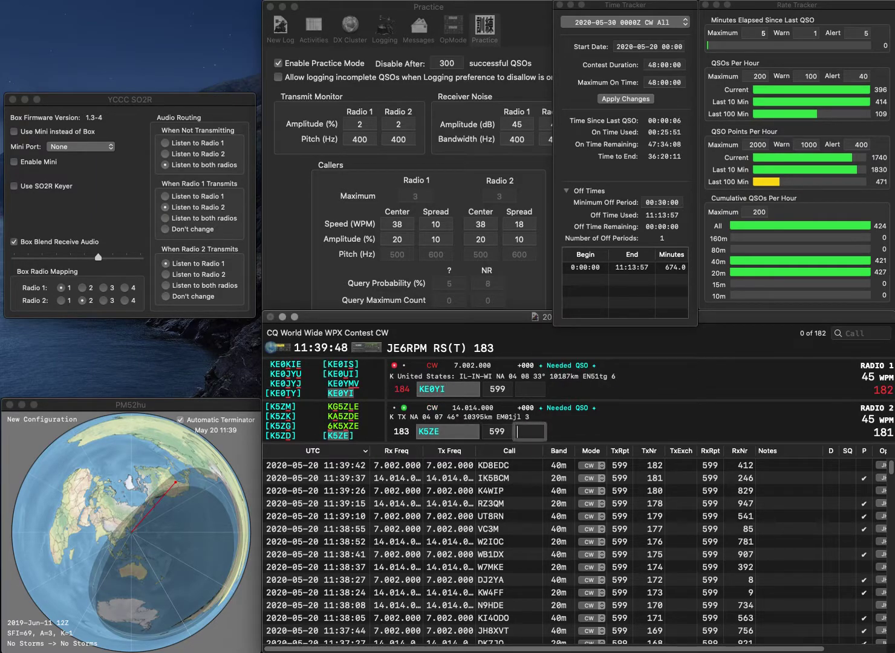
{"action": "key", "text": "grave"}
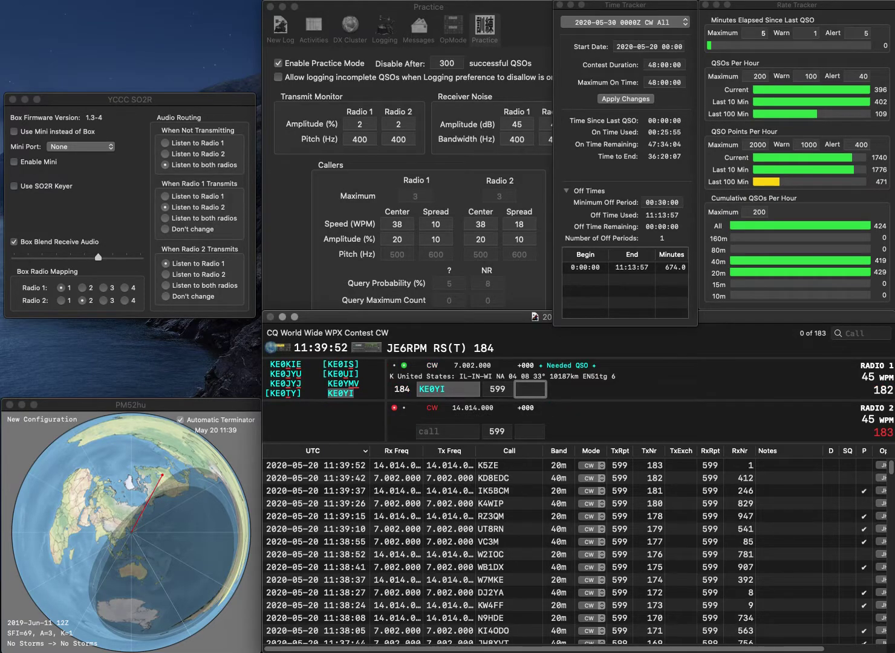
{"action": "type", "text": "957"}
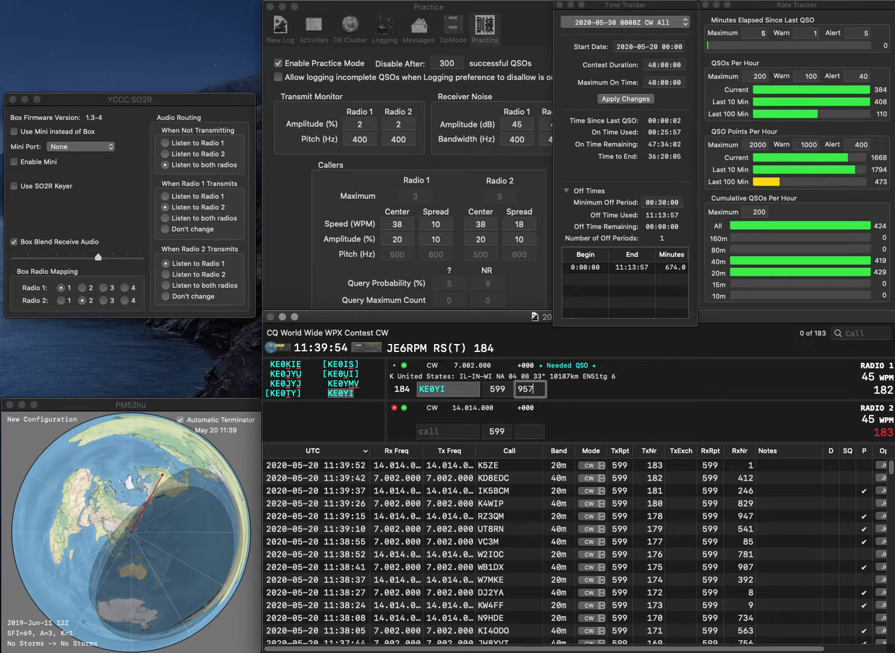
{"action": "key", "text": "Return"}
{"action": "type", "text": "WB7CW"}
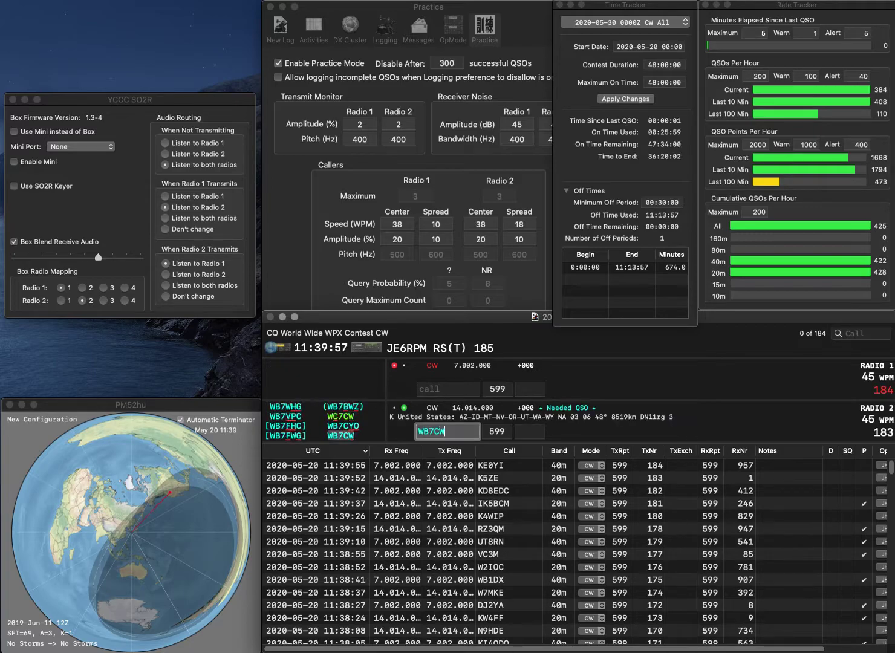
{"action": "key", "text": "Return"}
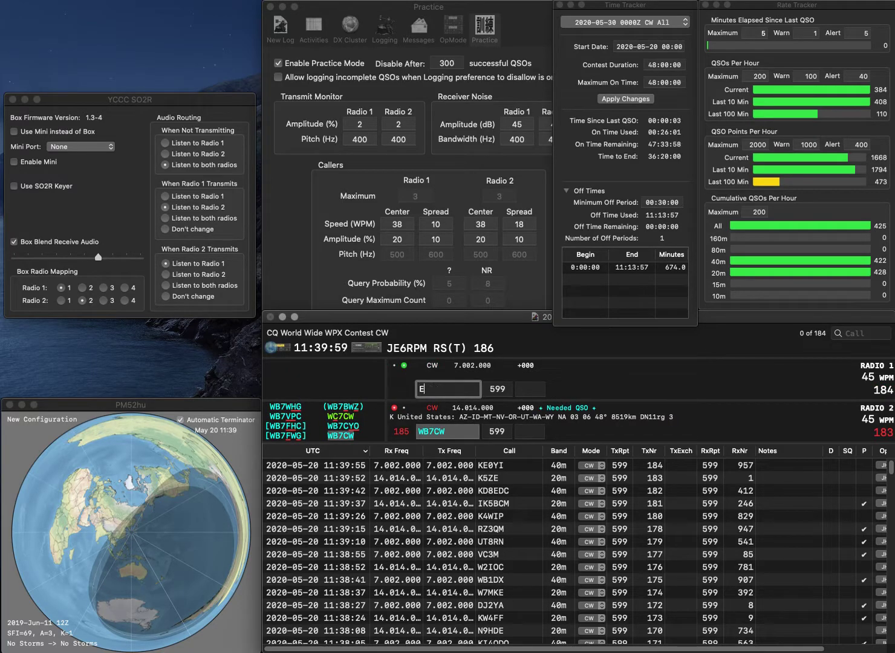
{"action": "type", "text": "3VY"}
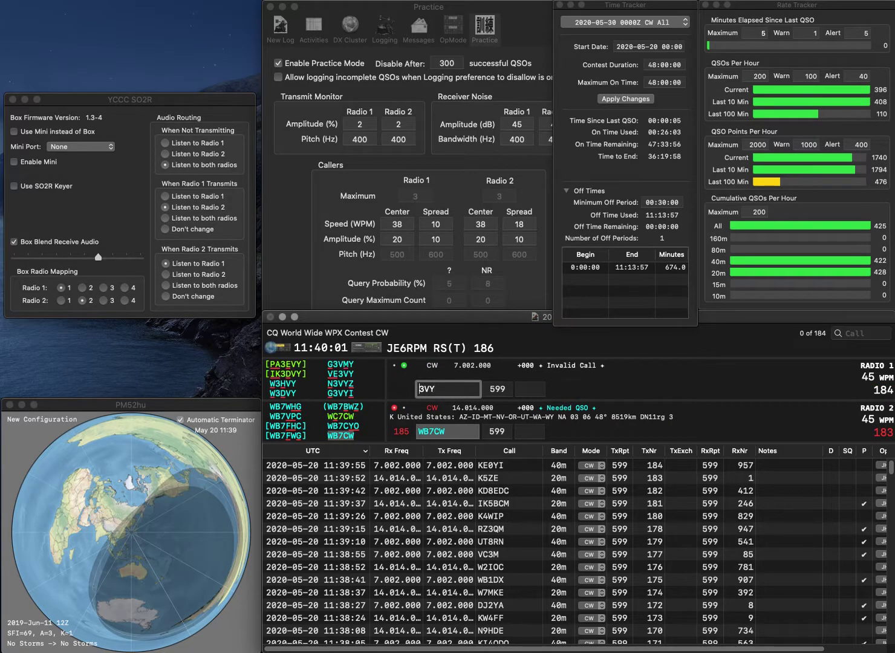
{"action": "key", "text": "Return"}
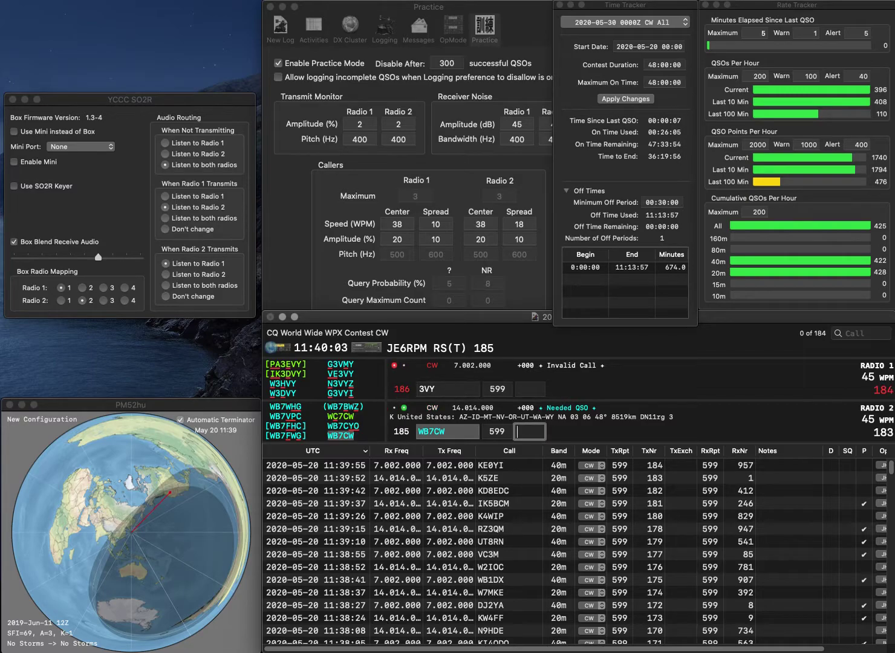
{"action": "type", "text": "974"}
{"action": "key", "text": "Return"}
{"action": "type", "text": "VE"}
{"action": "key", "text": "Return"}
- Enter the call UT2QD on Radio 2 and correct its digit to make it UT3QD
{"action": "type", "text": "UT2QD"}
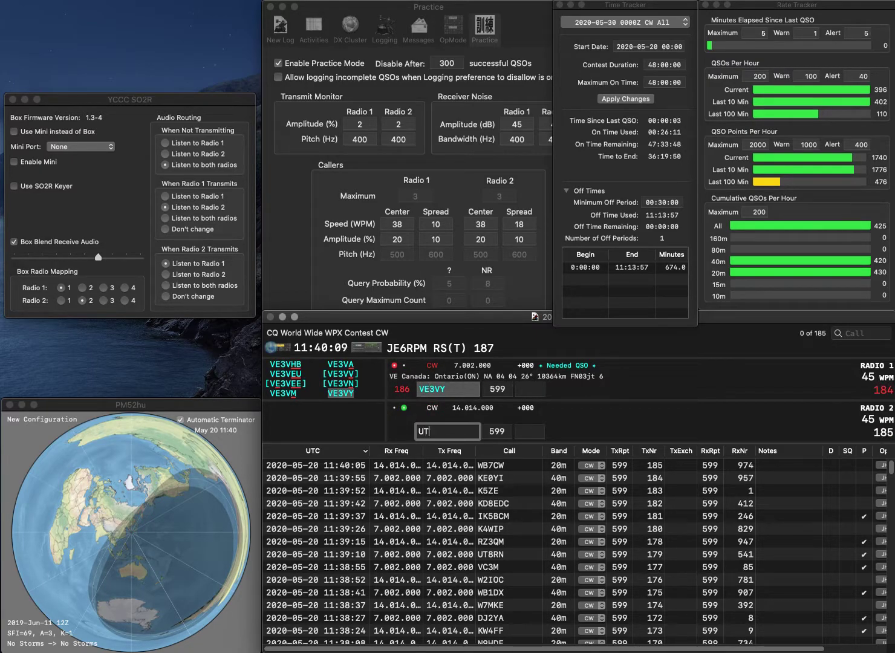
{"action": "key", "text": "Return"}
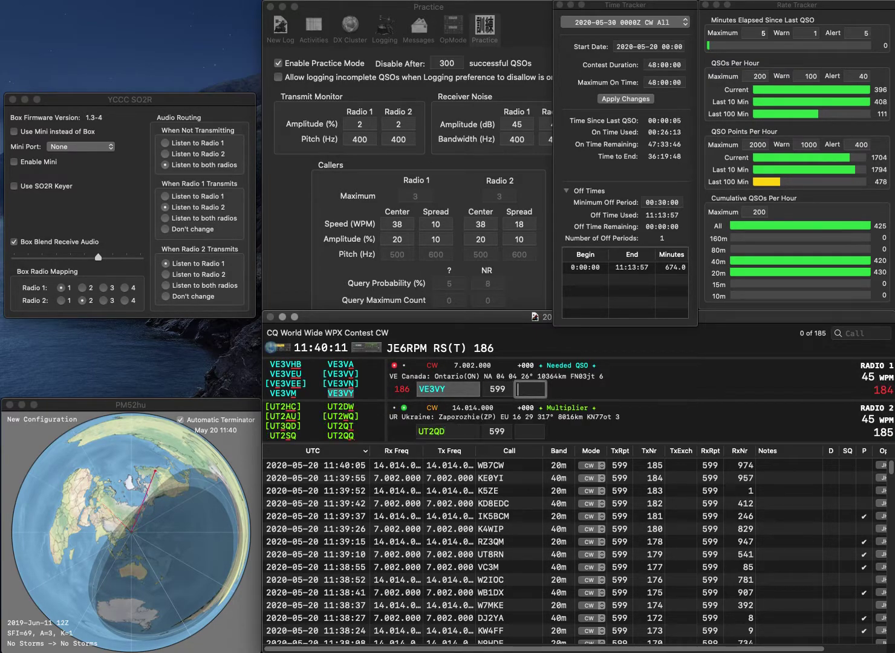
{"action": "key", "text": "BackSpace"}
{"action": "type", "text": "3"}
{"action": "key", "text": "Return"}
{"action": "type", "text": "609"}
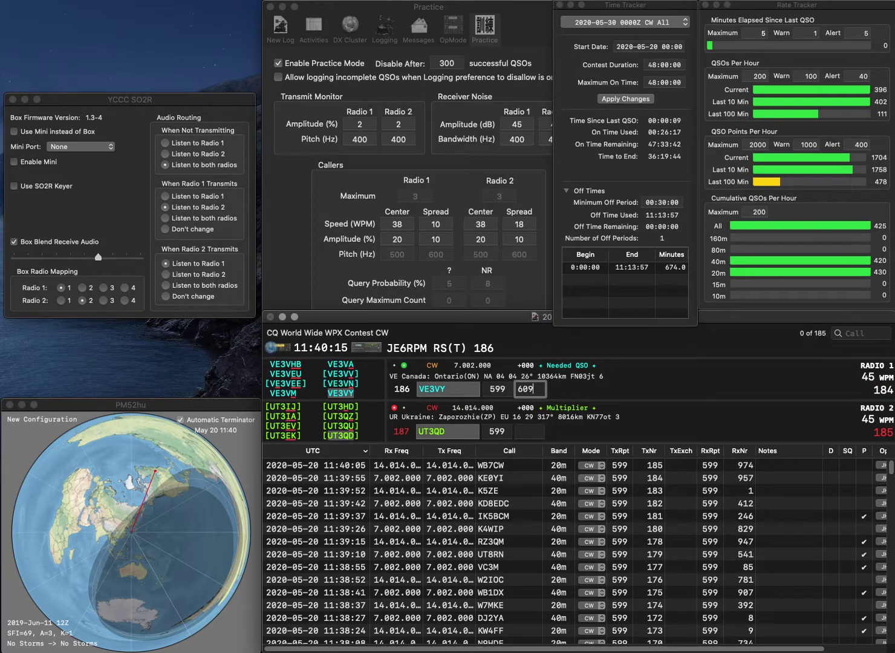
{"action": "key", "text": "Return"}
{"action": "key", "text": "Return"}
{"action": "type", "text": "EA4OR"}
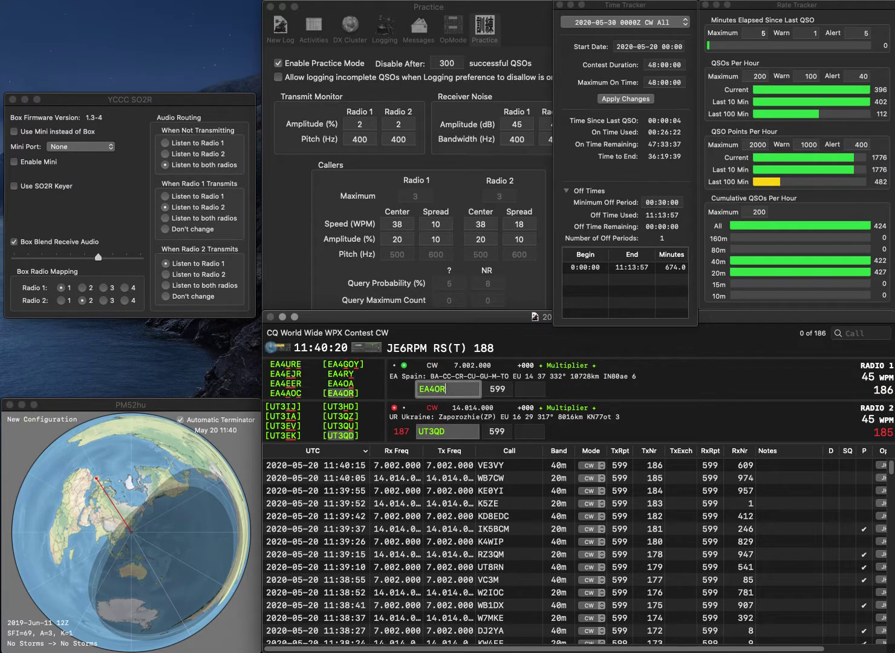
{"action": "key", "text": "Return"}
{"action": "key", "text": "Tab"}
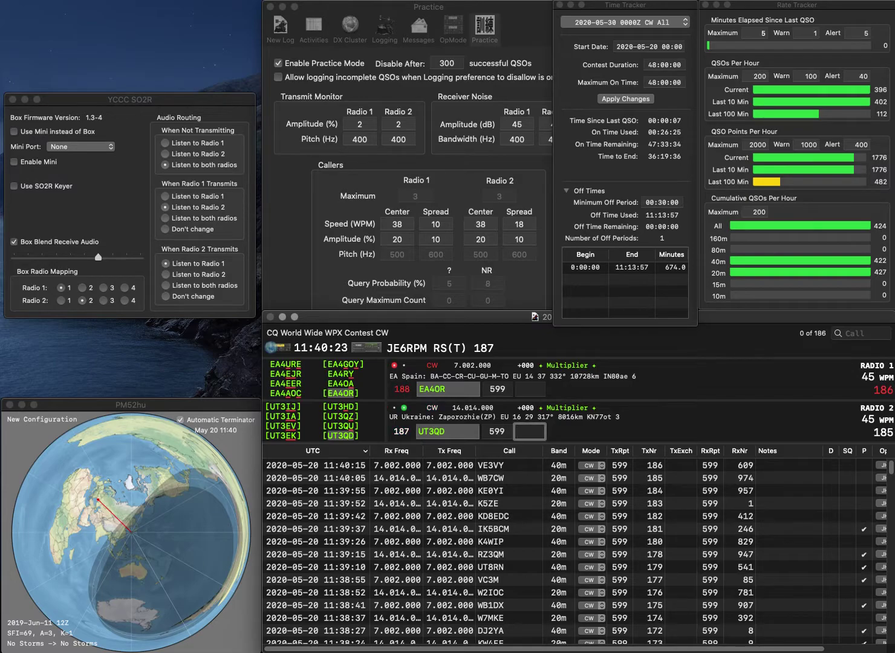
{"action": "type", "text": "367"}
{"action": "key", "text": "Return"}
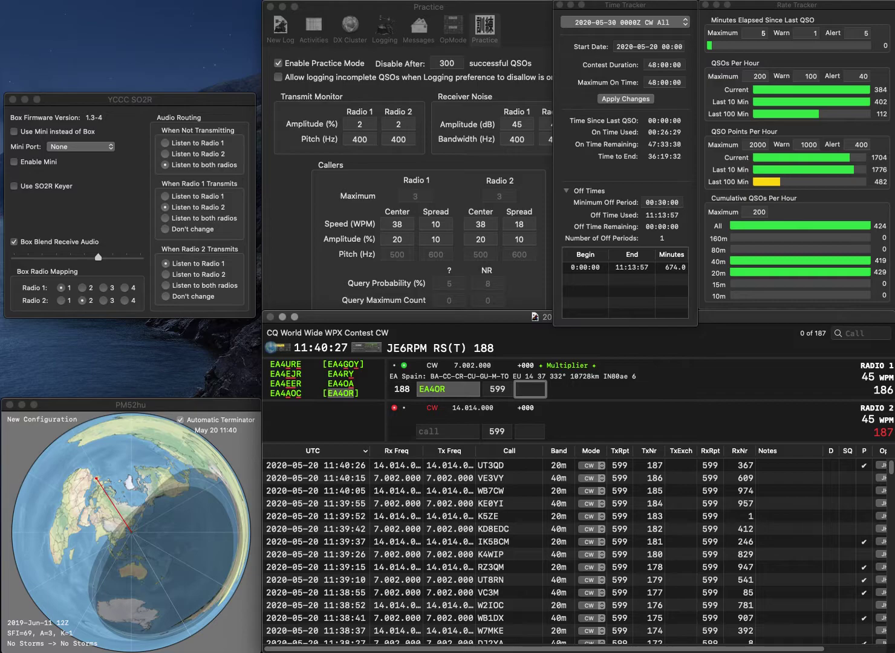
{"action": "type", "text": "16"}
{"action": "key", "text": "Return"}
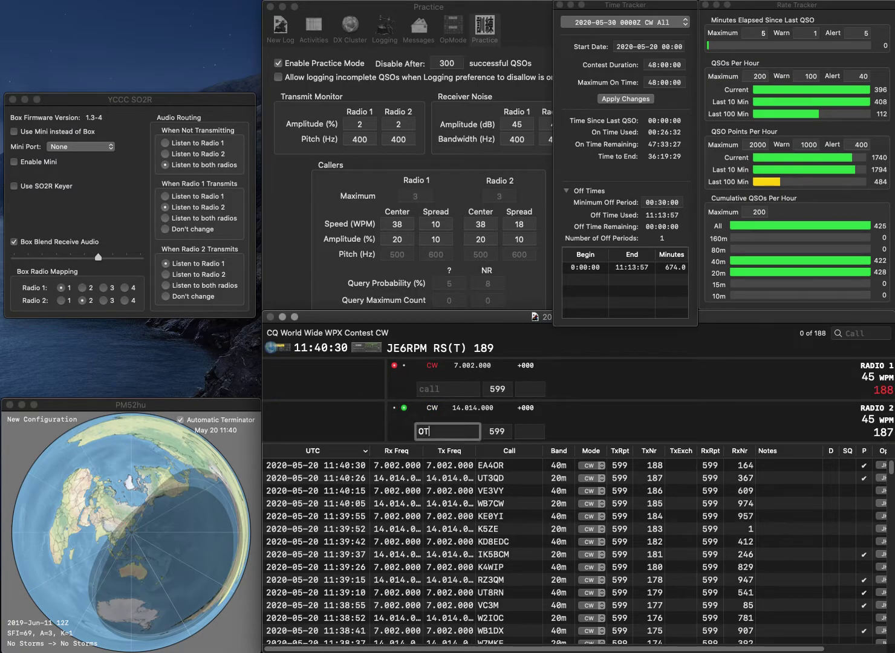
- Send the partial call OT on Radio 2 and enter the call UA4K on Radio 1
{"action": "key", "text": "Return"}
{"action": "type", "text": "UA"}
{"action": "type", "text": "4"}
{"action": "key", "text": "BackSpace"}
{"action": "type", "text": "A4K"}
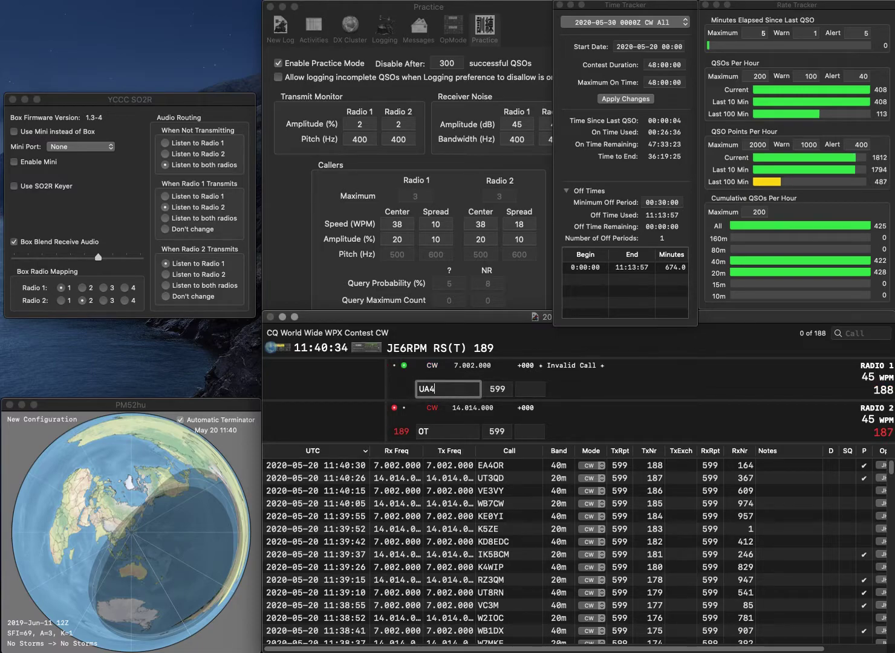
{"action": "key", "text": "Return"}
{"action": "type", "text": "J"}
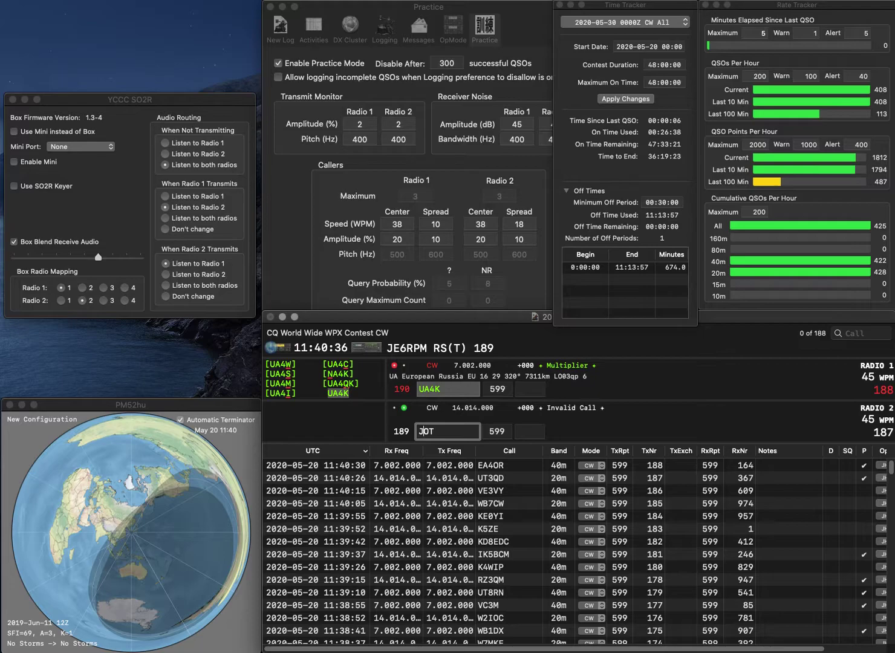
{"action": "key", "text": "Left"}
{"action": "type", "text": "F5"}
{"action": "key", "text": "Return"}
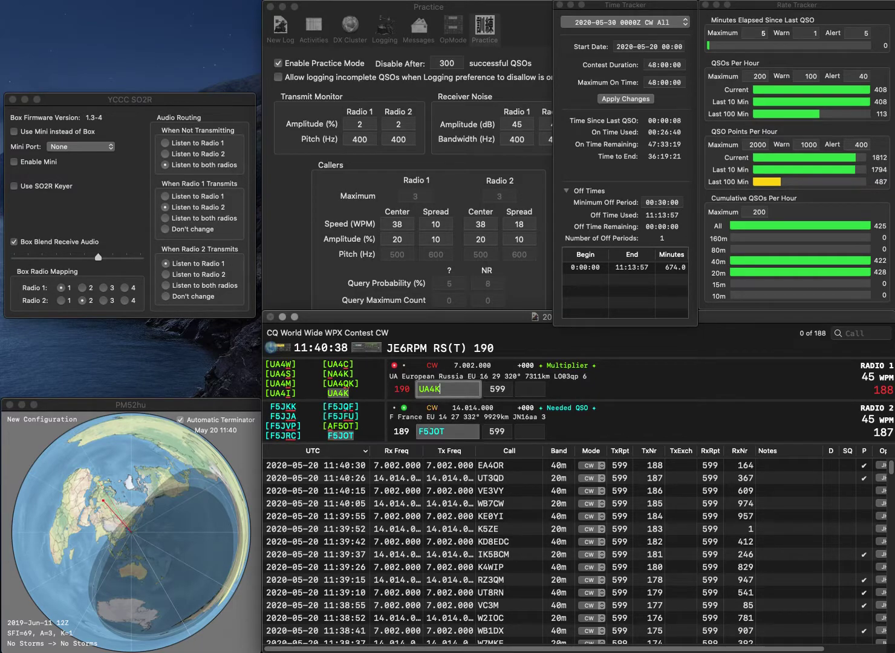
{"action": "type", "text": "4"}
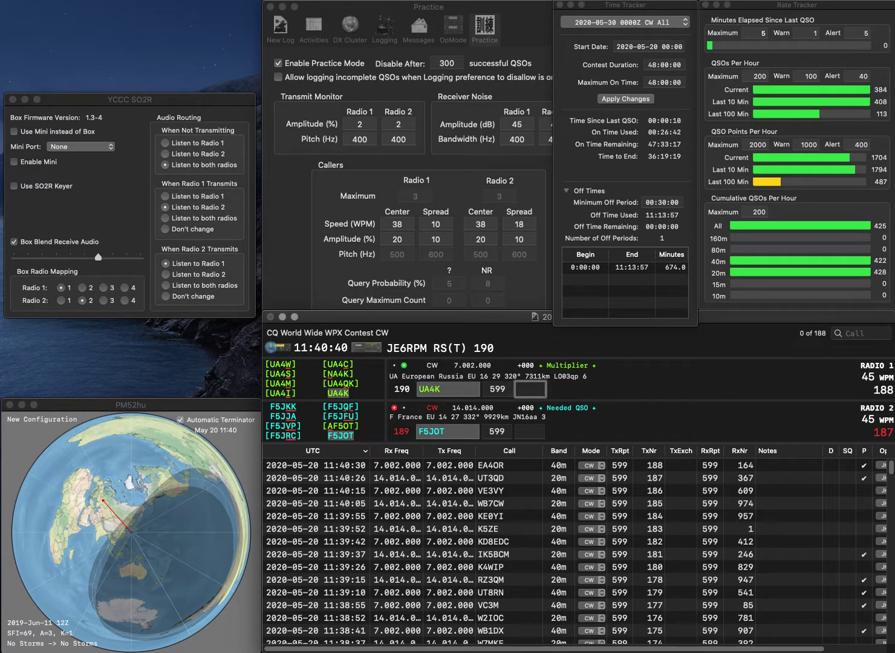
{"action": "type", "text": "76"}
{"action": "key", "text": "Return"}
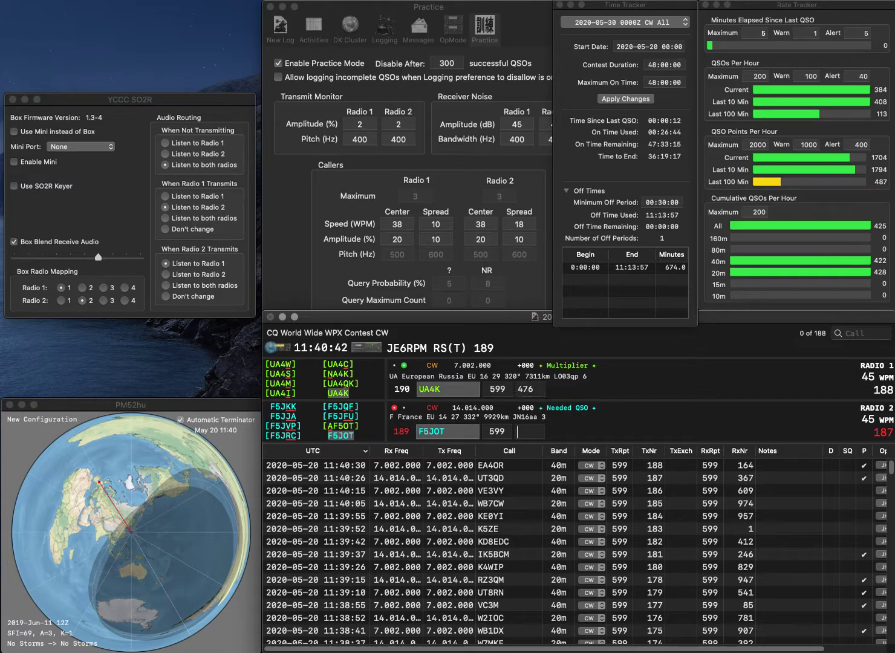
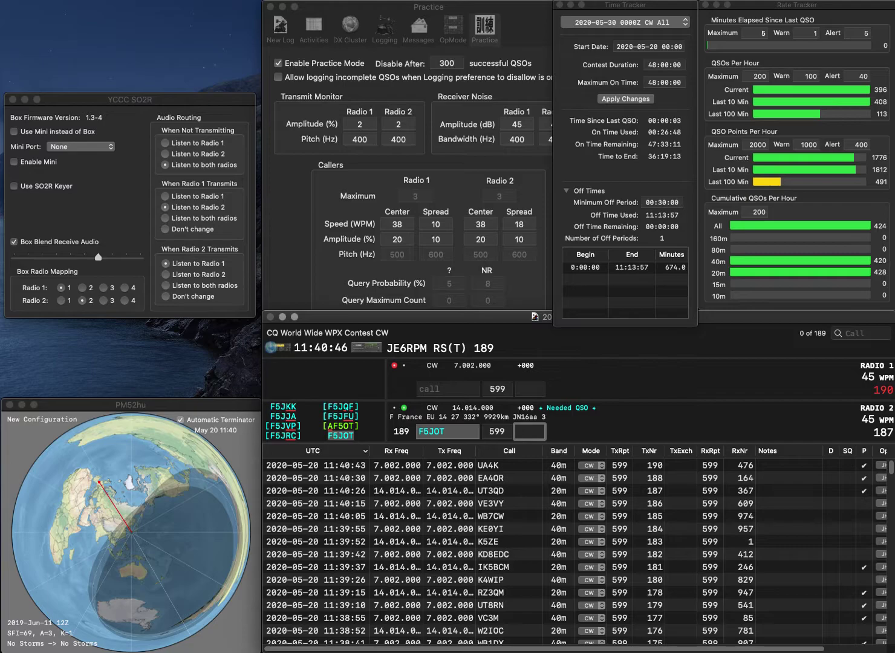
{"action": "type", "text": "489"}
{"action": "key", "text": "Return"}
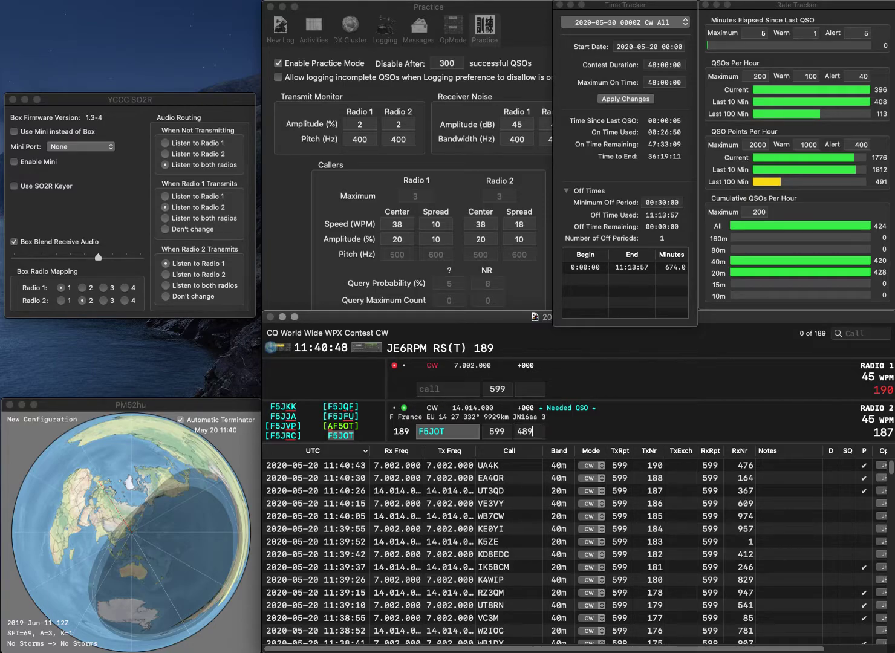
- Enter the call VP9/K4AJA on Radio 1 and the call YC8EJ on Radio 2
{"action": "type", "text": "UP9/K"}
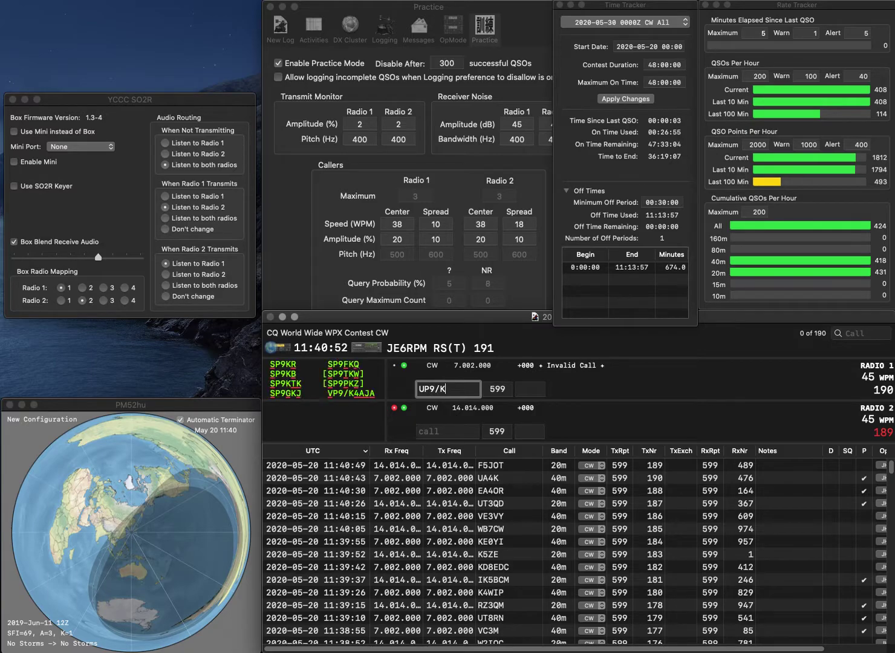
{"action": "key", "text": "Delete"}
{"action": "key", "text": "Delete"}
{"action": "type", "text": "VP9/K4AJA"}
{"action": "key", "text": "Return"}
{"action": "type", "text": "K"}
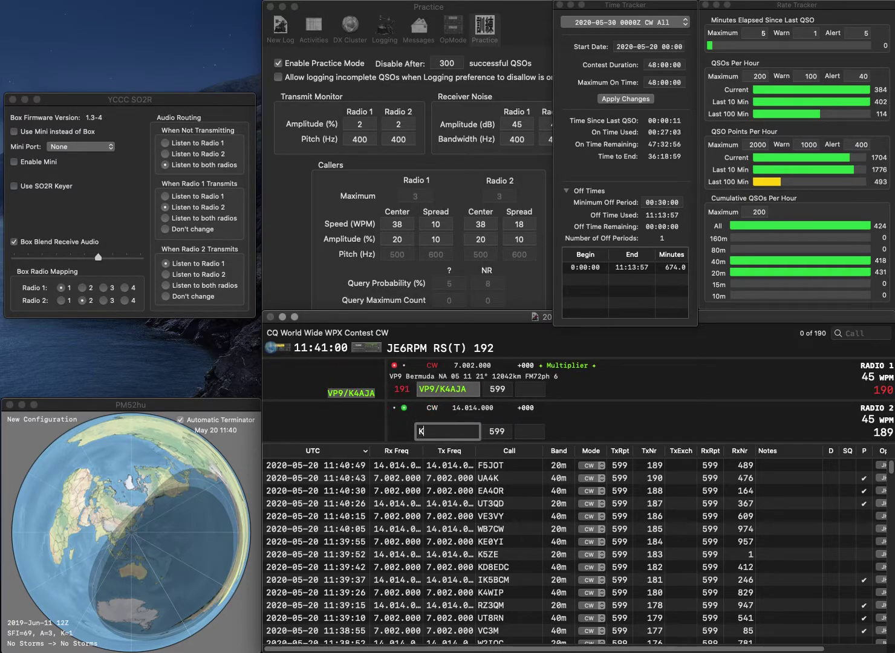
{"action": "type", "text": "C8EJ"}
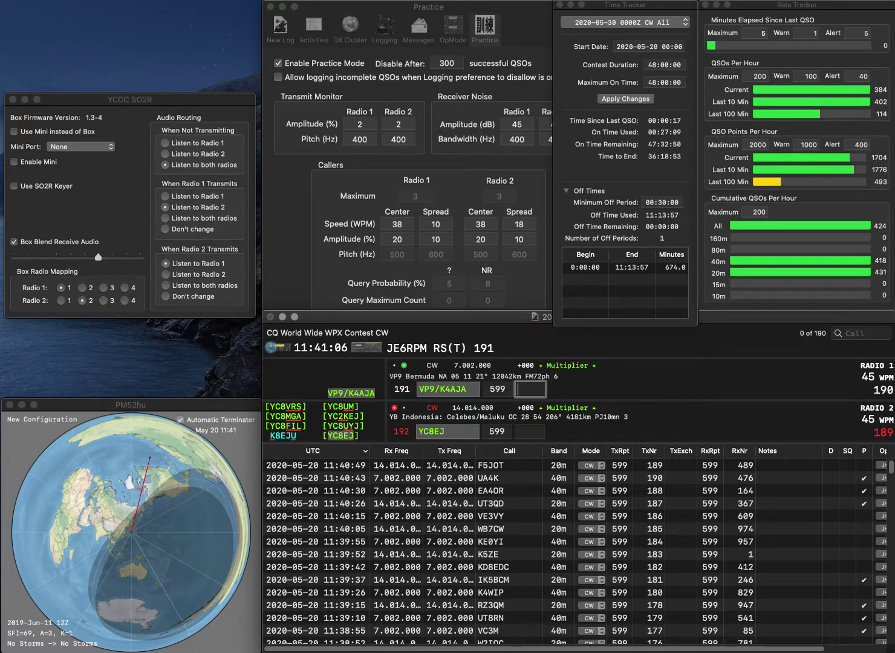
- Log VP9/K4AJA on Radio 1 with received number 662 and YC8EJ on Radio 2 with received number 437
{"action": "type", "text": "662"}
{"action": "key", "text": "Return"}
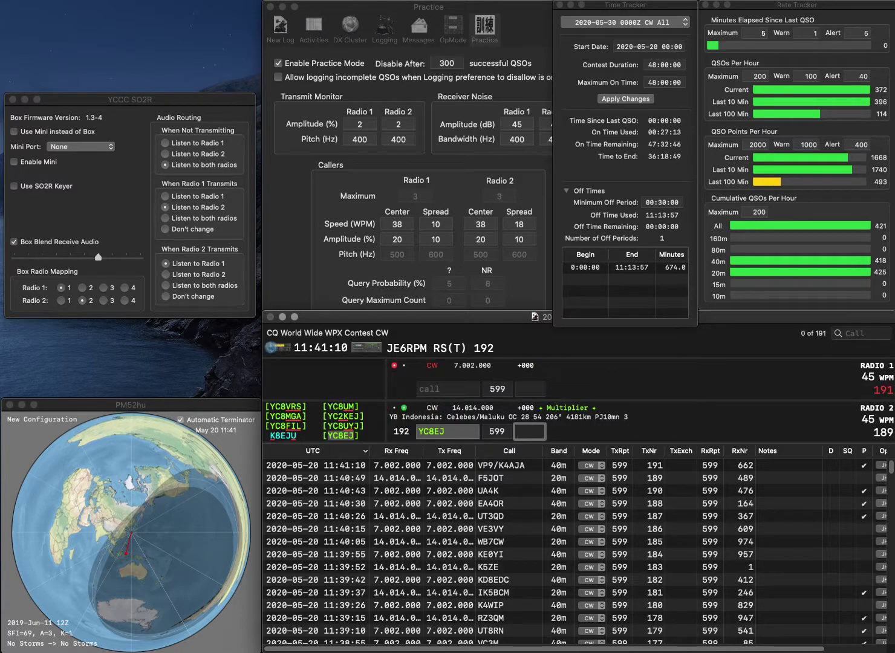
{"action": "type", "text": "4"}
{"action": "key", "text": "Return"}
{"action": "type", "text": "4NT"}
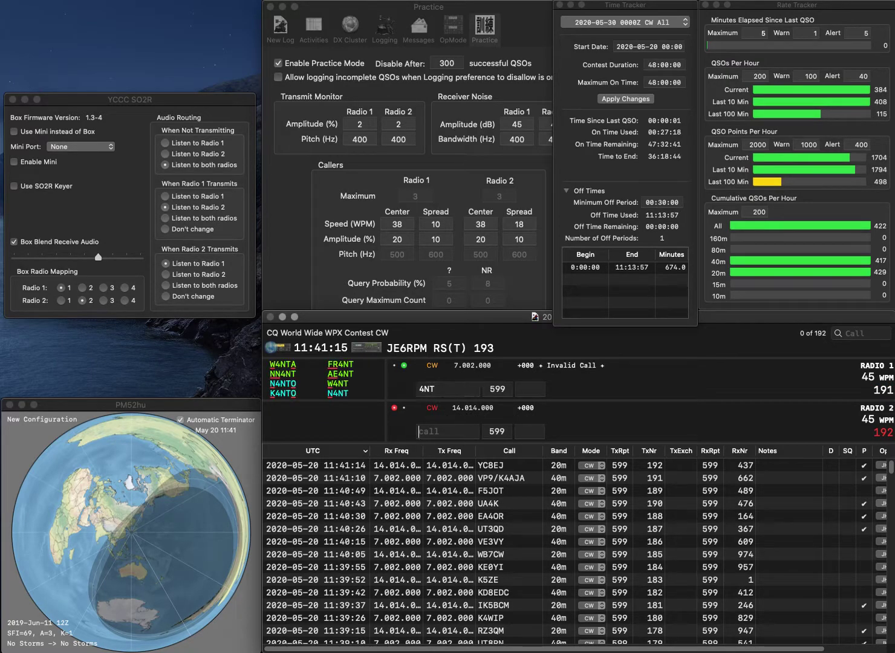
{"action": "key", "text": "Return"}
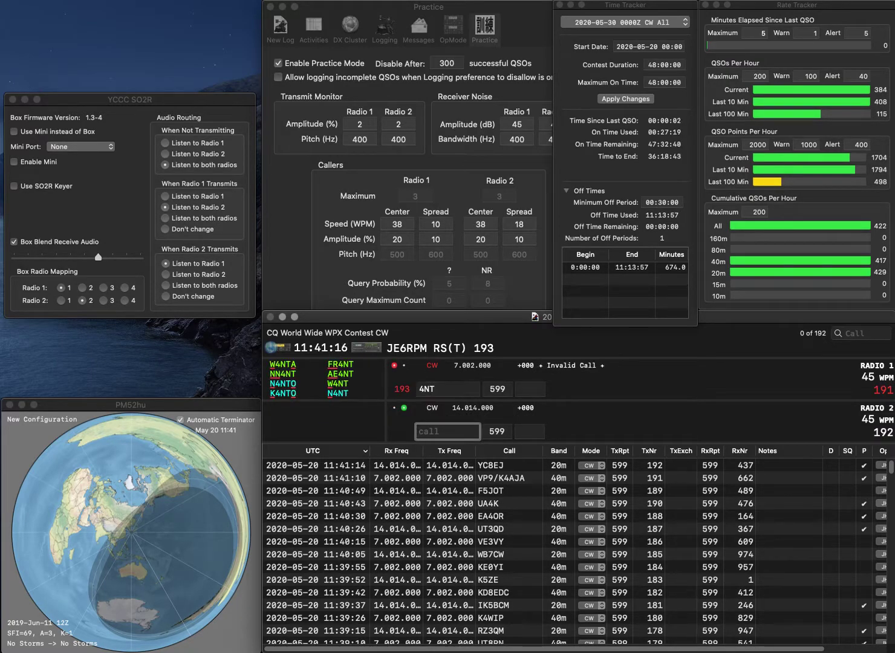
{"action": "type", "text": "KP4"}
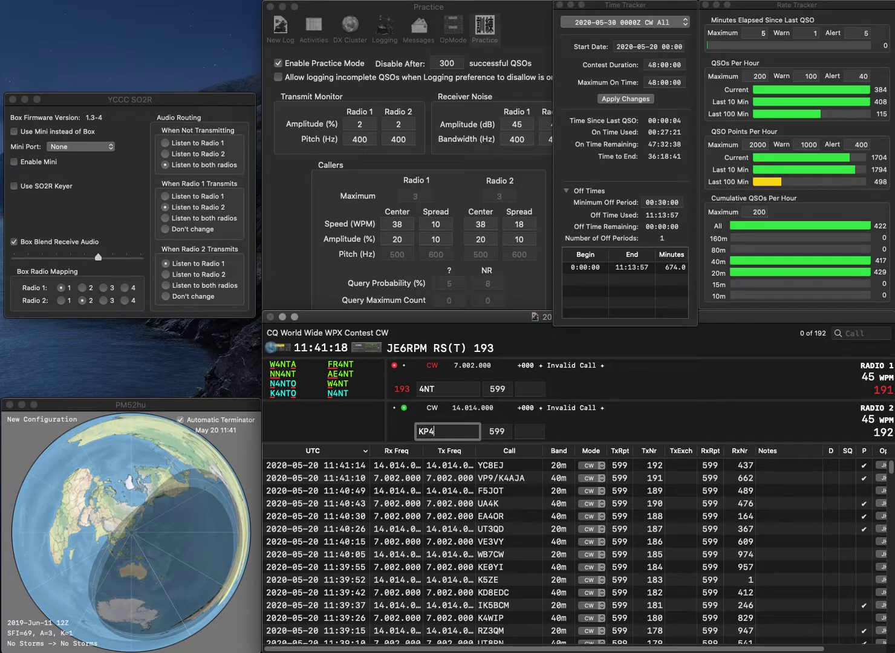
{"action": "type", "text": "JFR"}
{"action": "key", "text": "Return"}
{"action": "type", "text": "FR"}
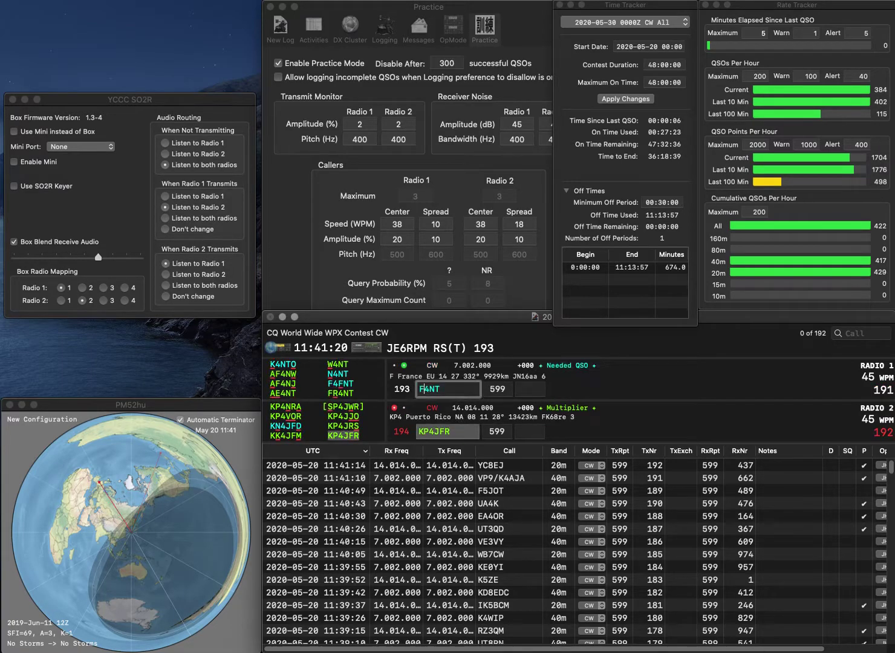
{"action": "key", "text": "Return"}
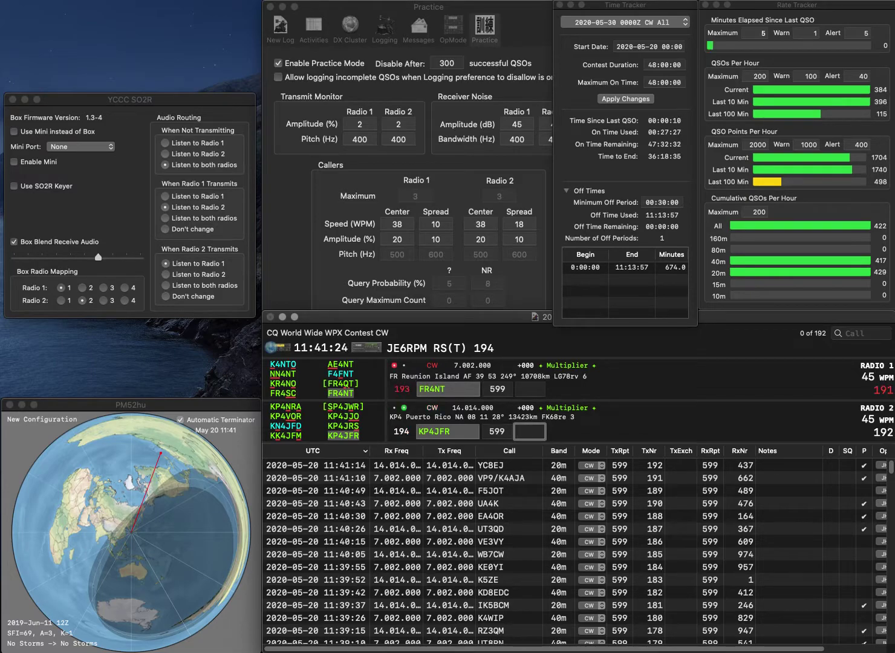
{"action": "type", "text": "306"}
{"action": "key", "text": "Return"}
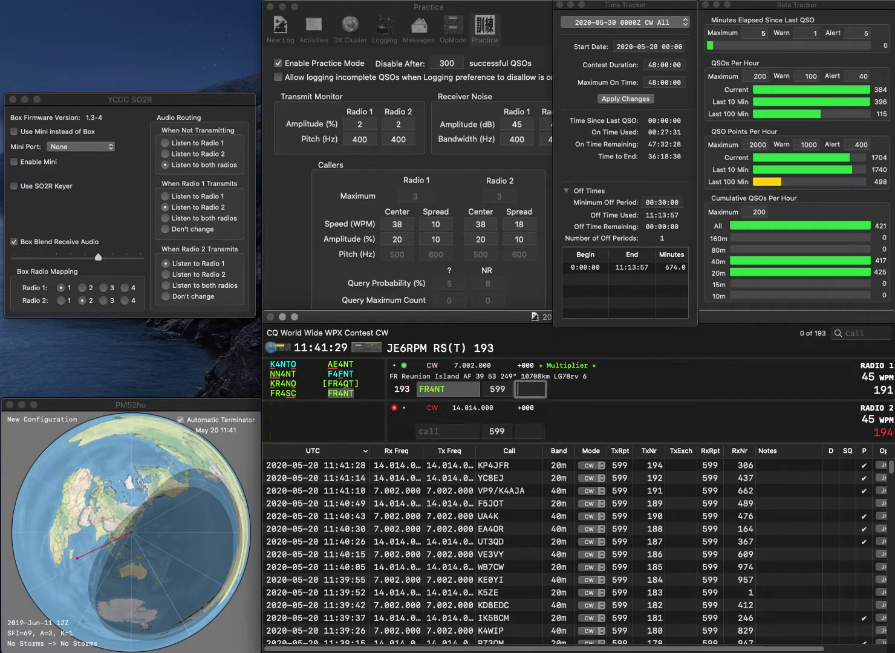
{"action": "type", "text": "49"}
{"action": "key", "text": "Return"}
- Enter the call NM5G on Radio 2 and send the partial call K5X on Radio 1
{"action": "type", "text": "NM"}
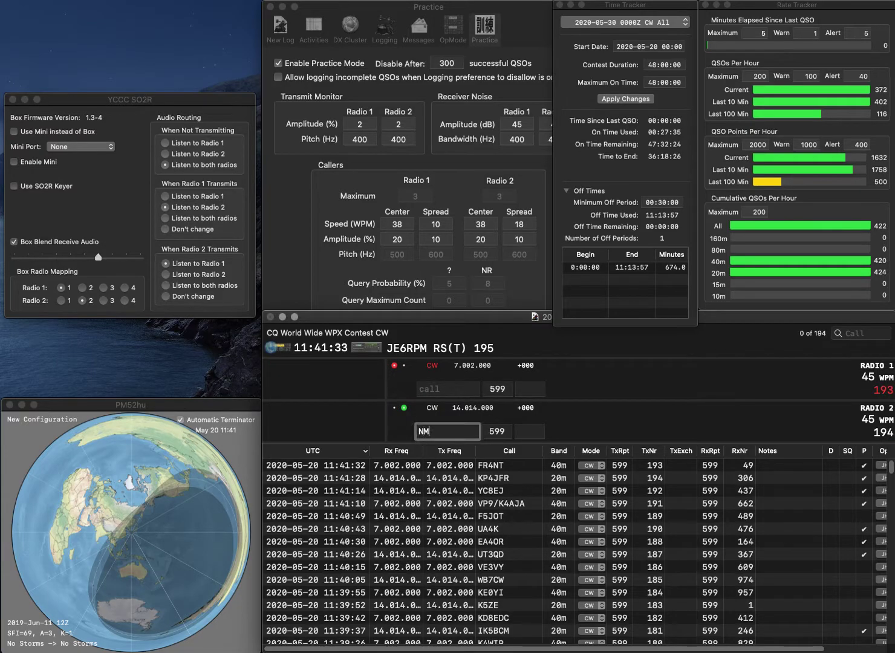
{"action": "type", "text": "5G"}
{"action": "key", "text": "Return"}
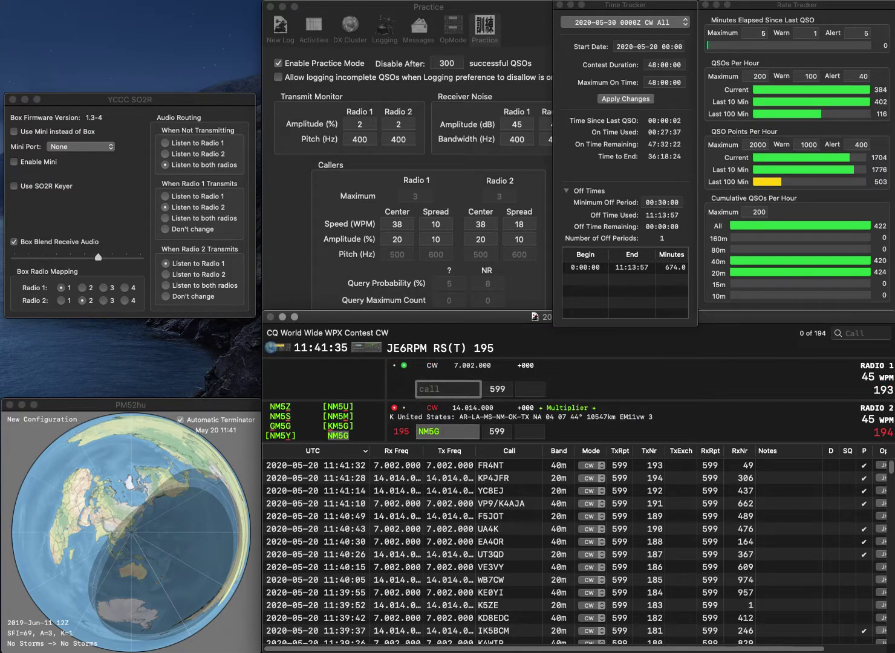
{"action": "type", "text": "K5X"}
{"action": "key", "text": "Return"}
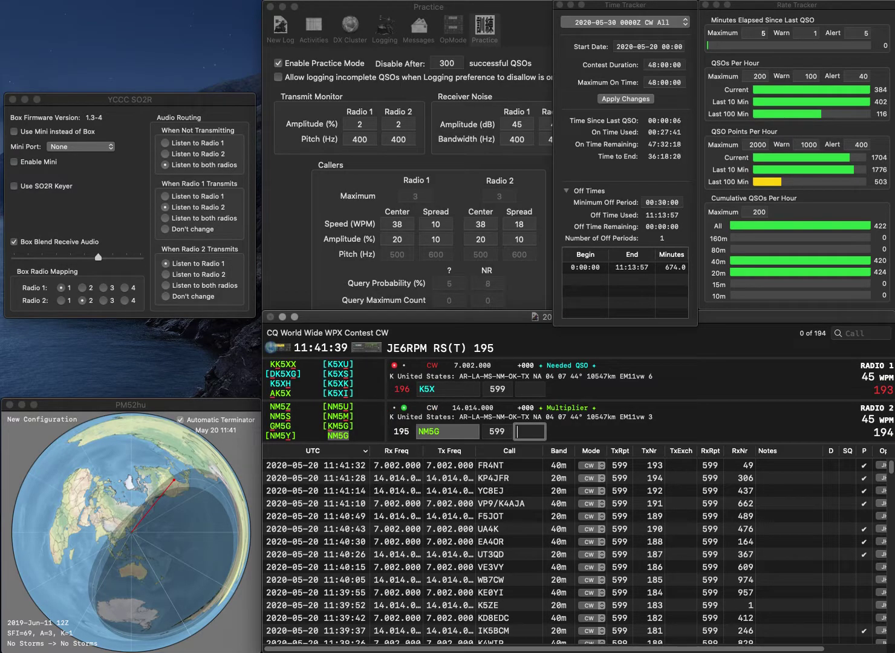
{"action": "type", "text": "478"}
{"action": "key", "text": "Return"}
{"action": "type", "text": "LG"}
{"action": "key", "text": "Return"}
{"action": "type", "text": "LA6PB"}
{"action": "key", "text": "space"}
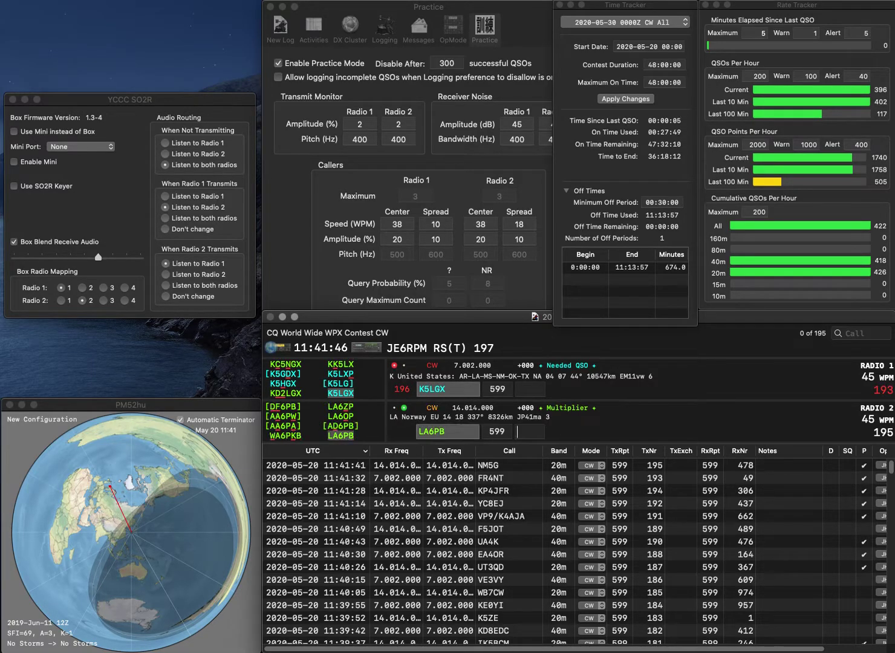
{"action": "key", "text": "Return"}
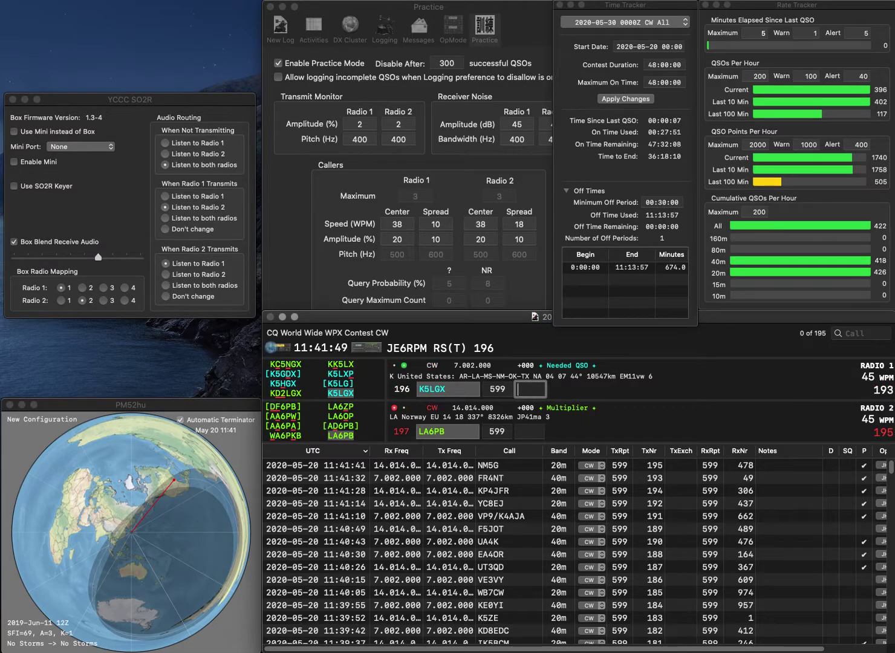
{"action": "type", "text": "627"}
{"action": "key", "text": "Return"}
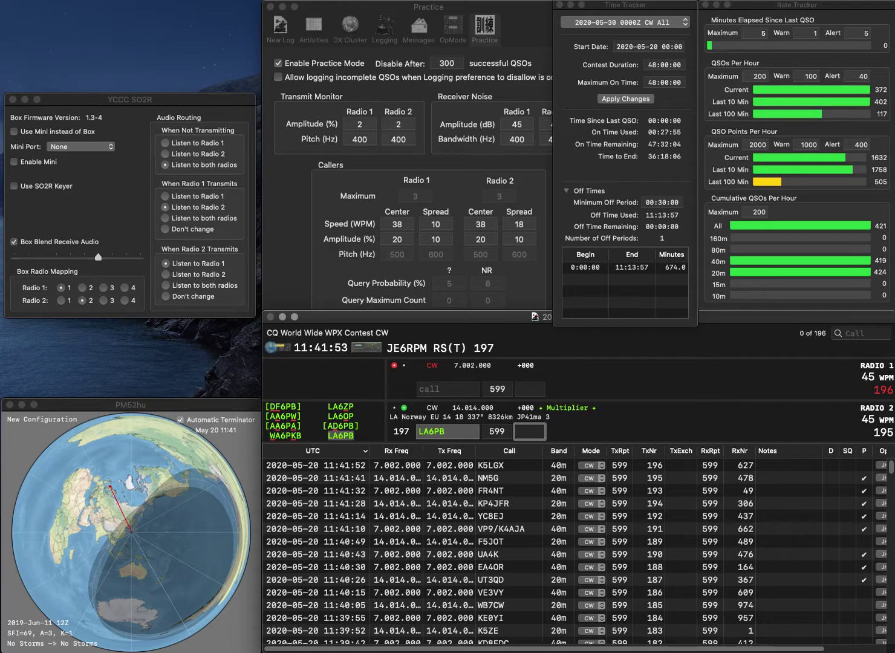
{"action": "type", "text": "747"}
{"action": "key", "text": "Return"}
- Send the partial call BMO on Radio 1 and enter the call HB90TTK on Radio 2
{"action": "type", "text": "BMO"}
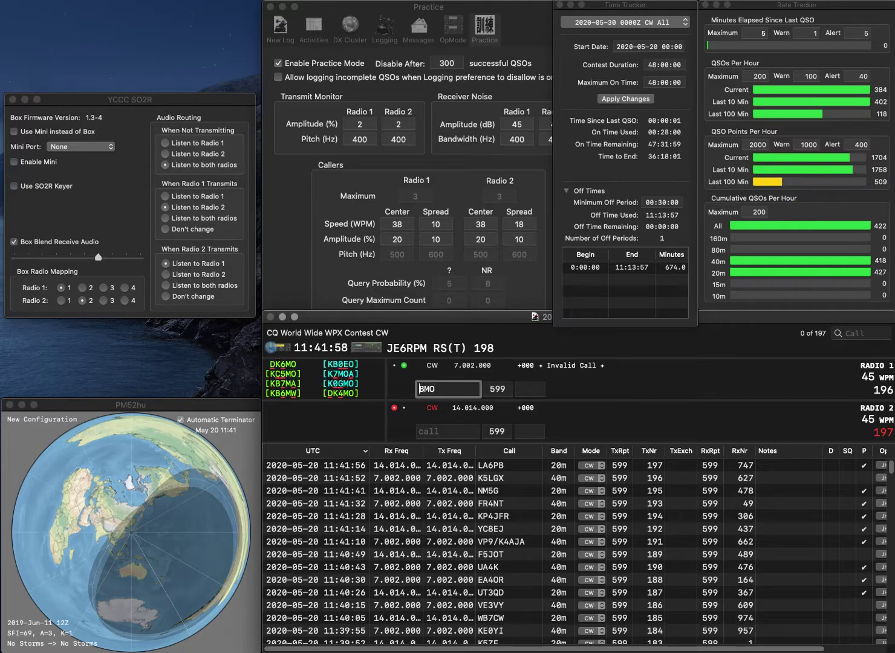
{"action": "key", "text": "Return"}
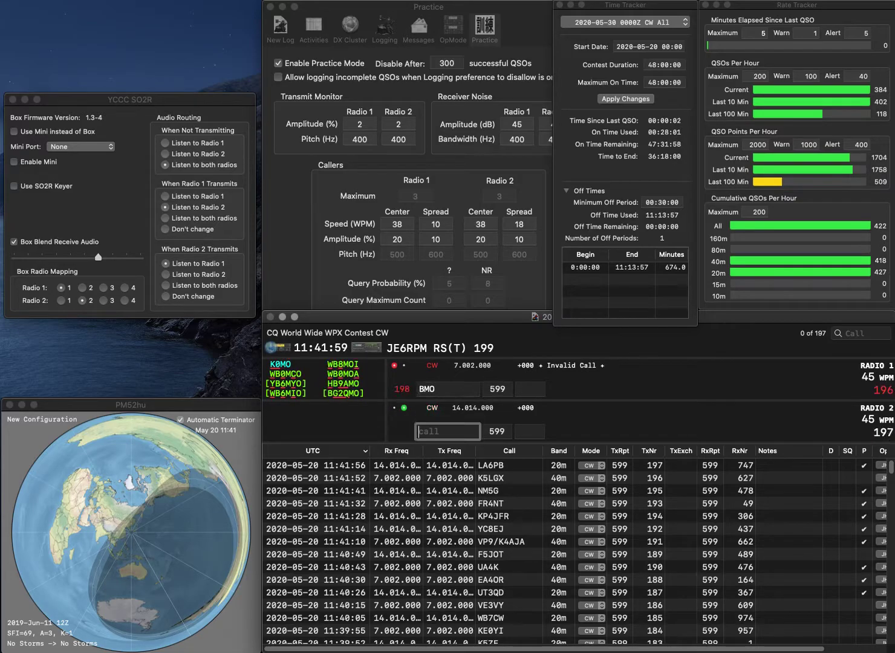
{"action": "type", "text": "HB9"}
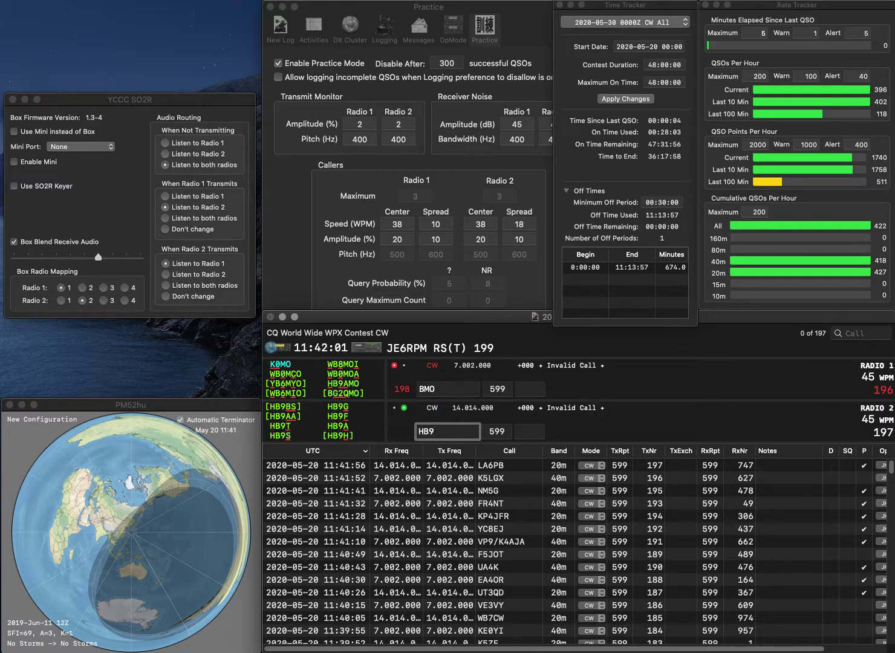
{"action": "type", "text": "0TTK"}
{"action": "key", "text": "Return"}
- Extend the partial call on Radio 1 to KD6BMO and send it
{"action": "type", "text": "K"}
{"action": "key", "text": "Delete"}
{"action": "type", "text": "D6"}
{"action": "key", "text": "Tab"}
{"action": "key", "text": "shift+Tab"}
{"action": "key", "text": "Left"}
{"action": "key", "text": "Left"}
{"action": "type", "text": "B"}
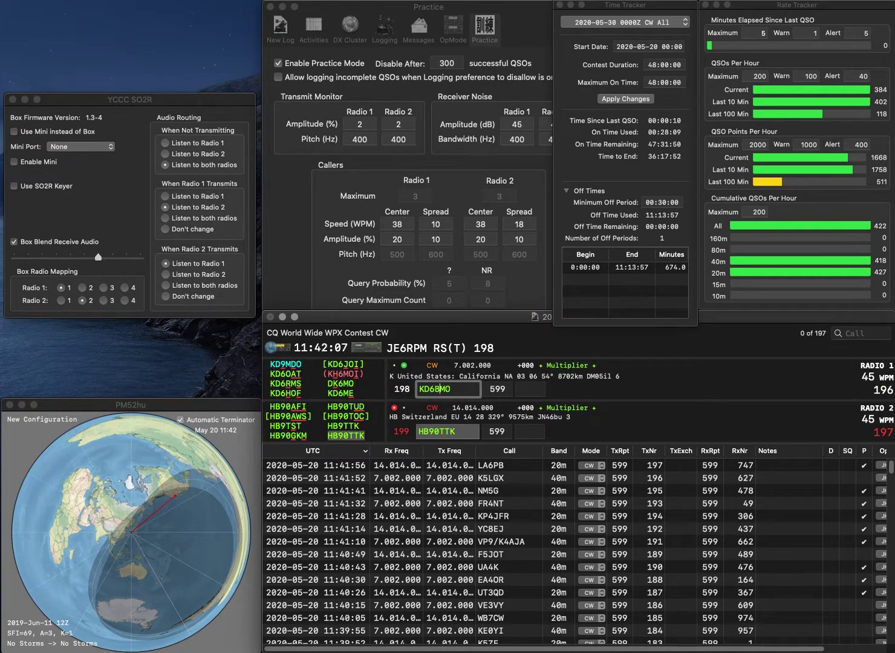
{"action": "key", "text": "Return"}
{"action": "key", "text": "Tab"}
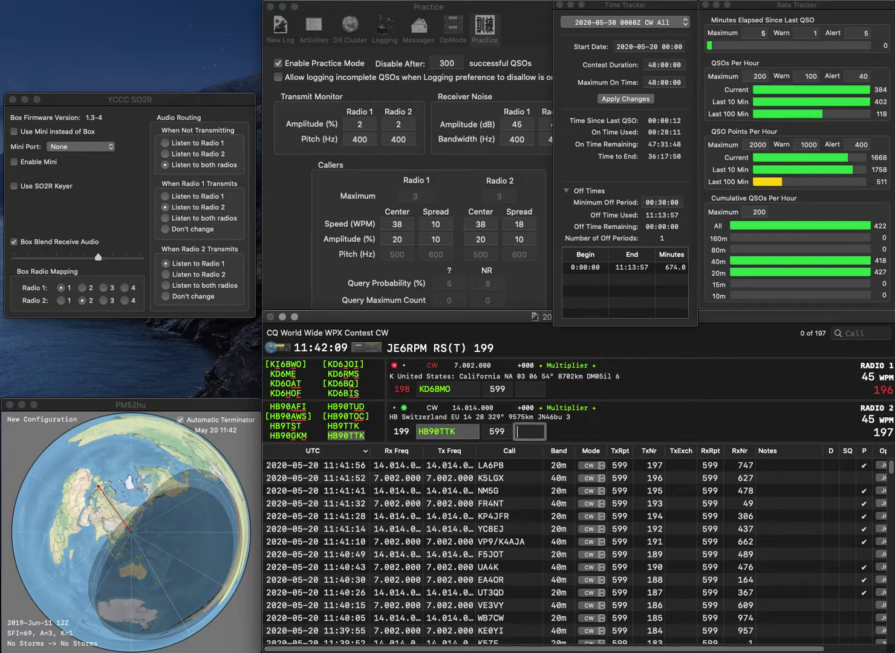
{"action": "type", "text": "320"}
{"action": "key", "text": "Return"}
{"action": "key", "text": "Right"}
{"action": "type", "text": "K"}
{"action": "key", "text": "Right"}
{"action": "key", "text": "Delete"}
{"action": "key", "text": "Return"}
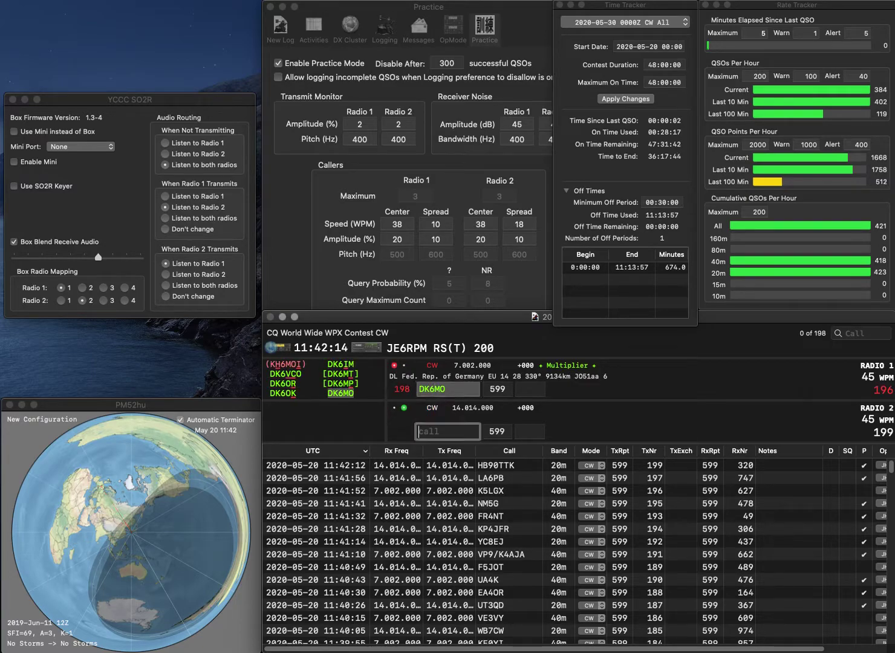
{"action": "type", "text": "KB5IRH"}
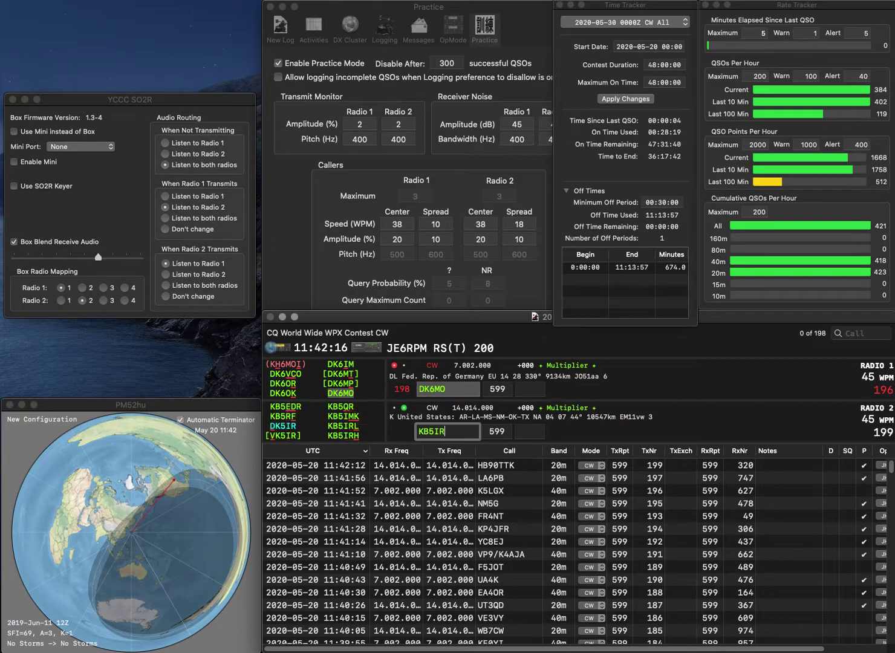
{"action": "key", "text": "Return"}
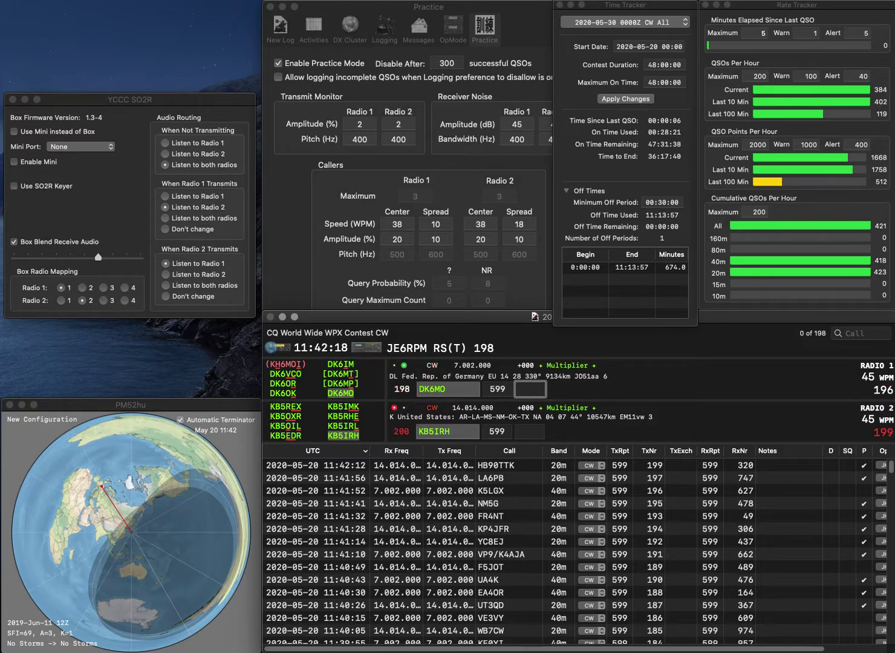
{"action": "type", "text": "192"}
{"action": "key", "text": "Return"}
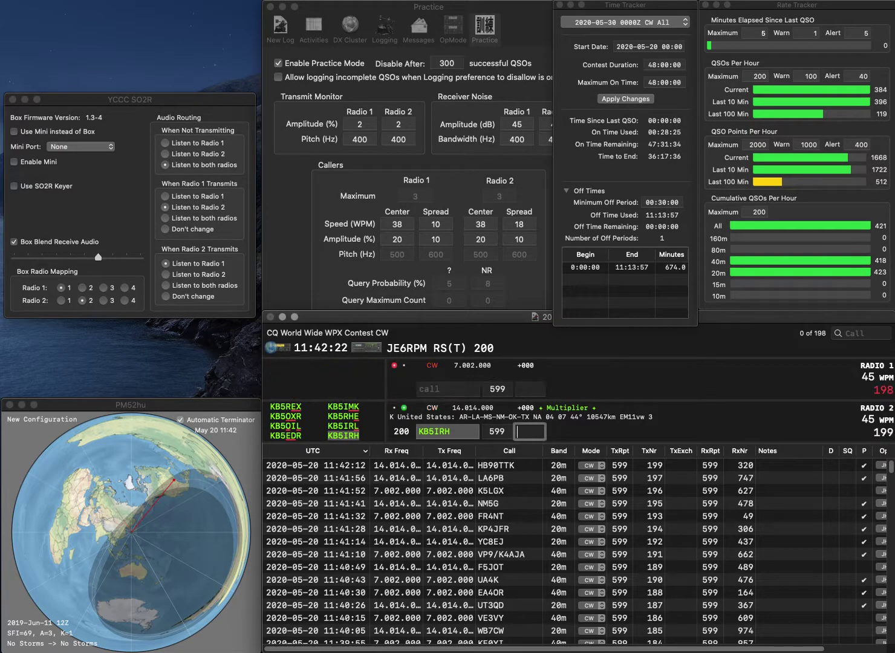
{"action": "type", "text": "195"}
{"action": "key", "text": "Return"}
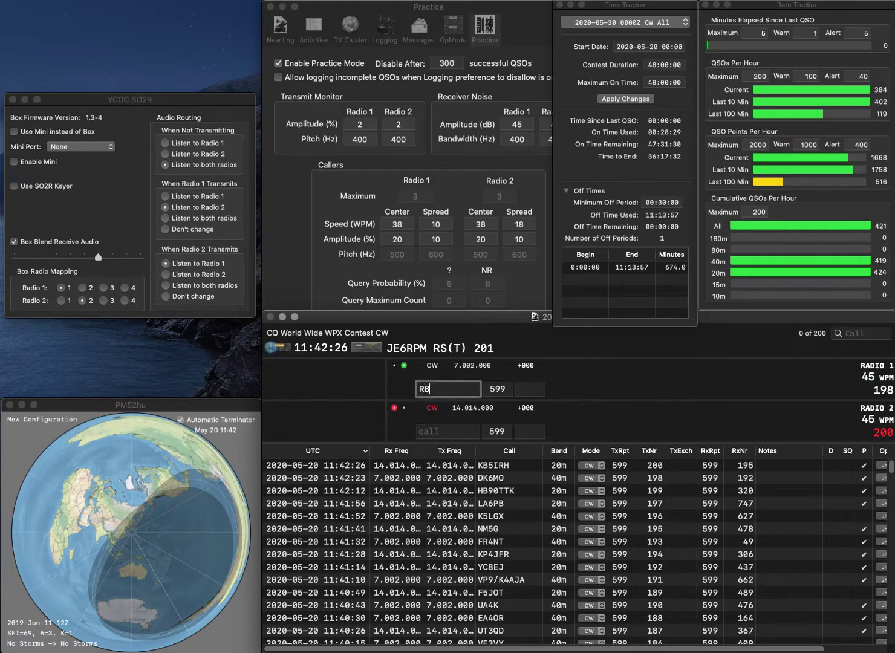
{"action": "type", "text": "R8OD"}
{"action": "key", "text": "Return"}
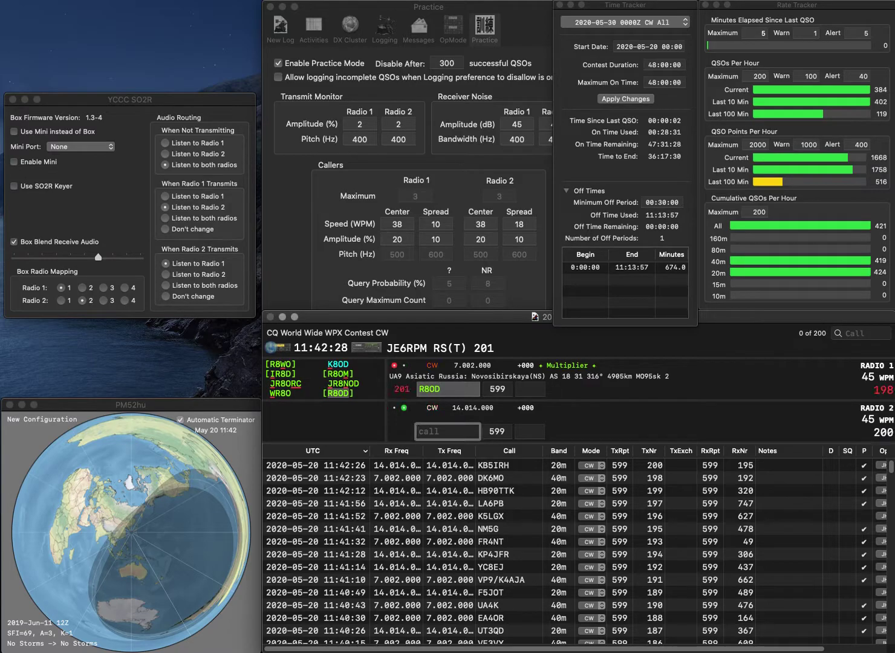
- Enter the call AB8RL on Radio 2 and log R8OD on Radio 1 with received number 186
{"action": "type", "text": "AB8RL"}
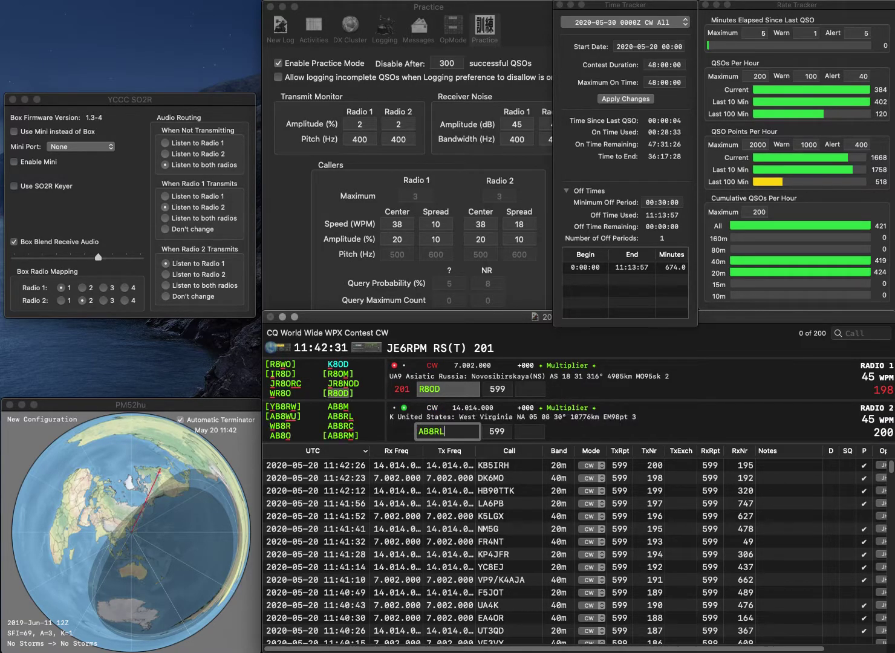
{"action": "key", "text": "Return"}
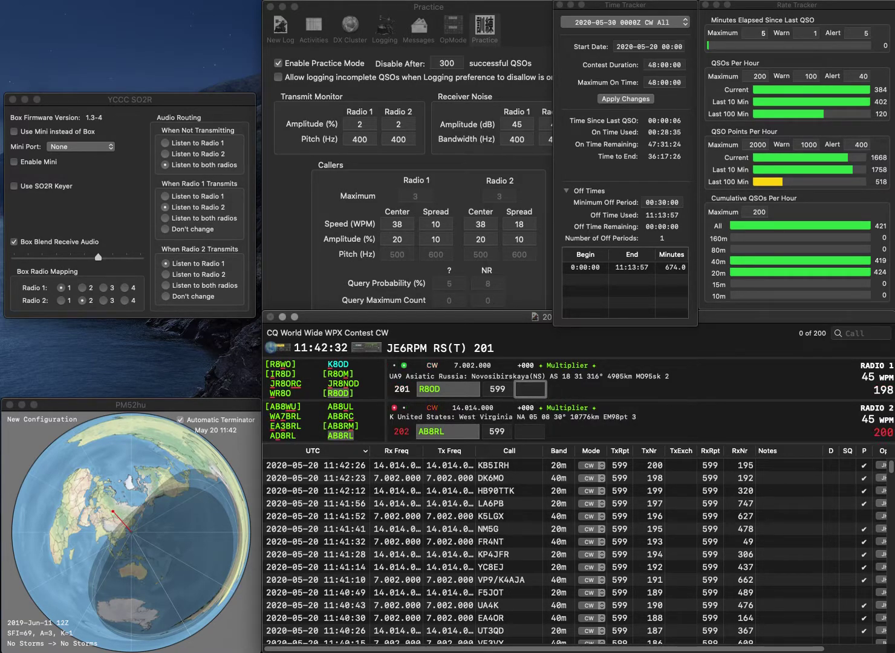
{"action": "type", "text": "186"}
{"action": "key", "text": "Return"}
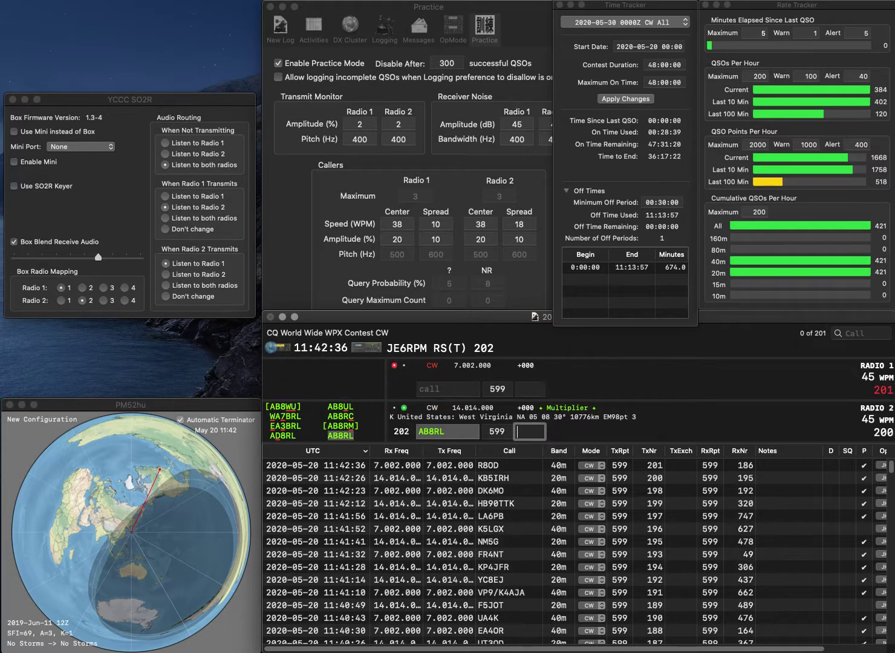
{"action": "type", "text": "779"}
{"action": "key", "text": "Return"}
{"action": "type", "text": "0ONB"}
{"action": "type", "text": "KD"}
{"action": "key", "text": "Return"}
{"action": "type", "text": "0"}
{"action": "type", "text": "VT"}
{"action": "type", "text": "H3"}
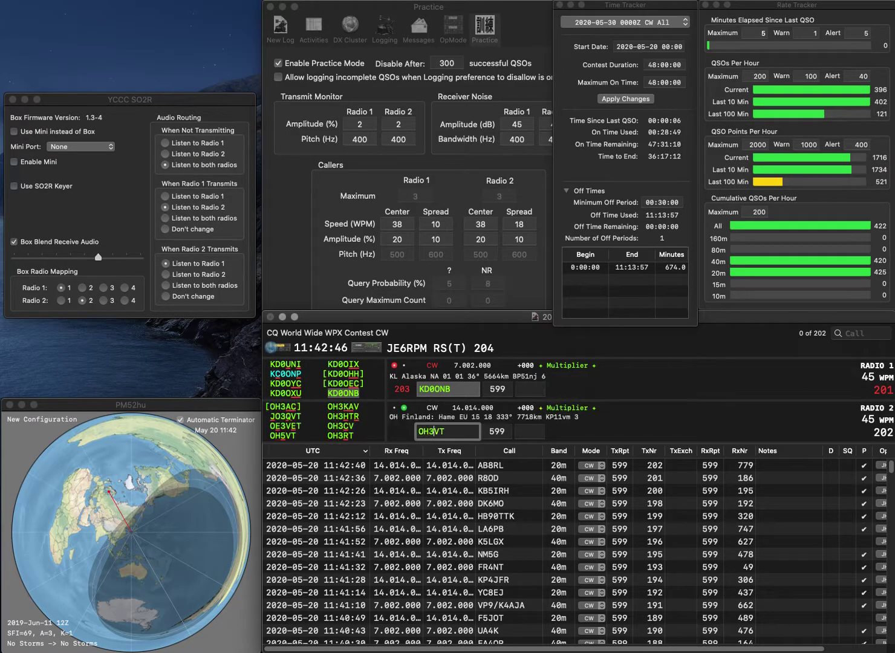
{"action": "type", "text": "H"}
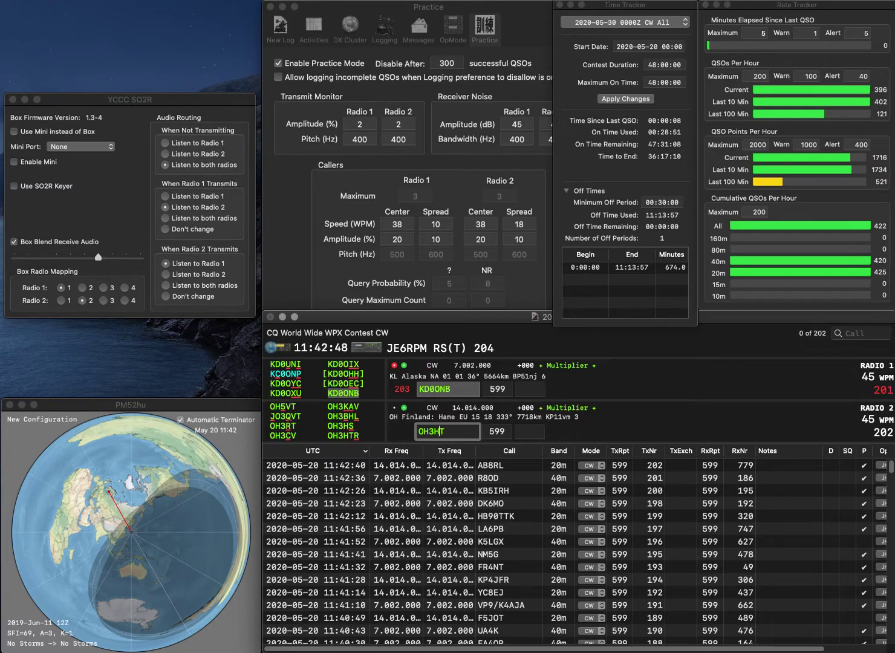
{"action": "type", "text": "T"}
{"action": "key", "text": "Return"}
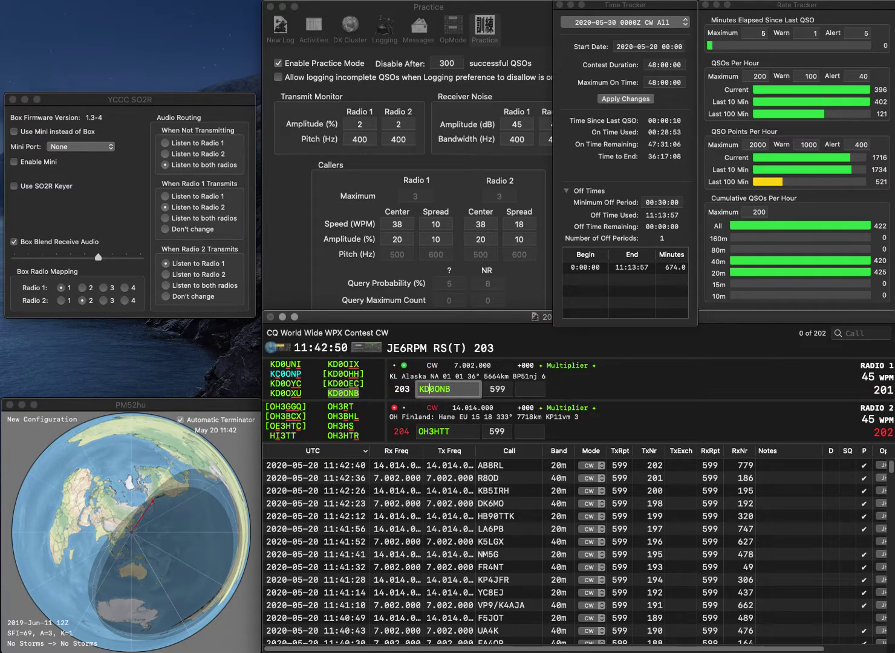
- Correct the call on Radio 2 to OH3HTR by replacing its last letter
{"action": "key", "text": "Return"}
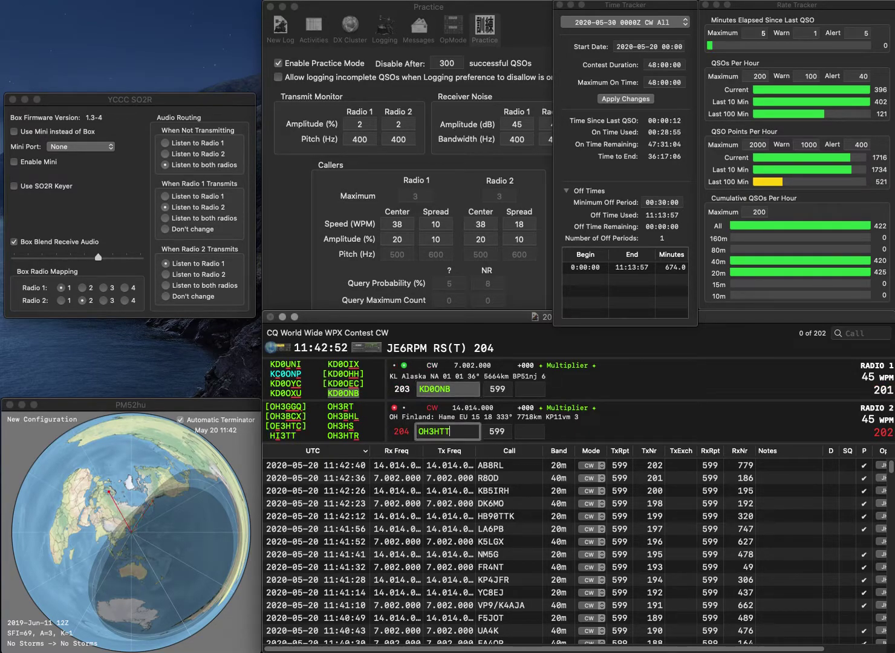
{"action": "key", "text": "BackSpace"}
{"action": "type", "text": "R"}
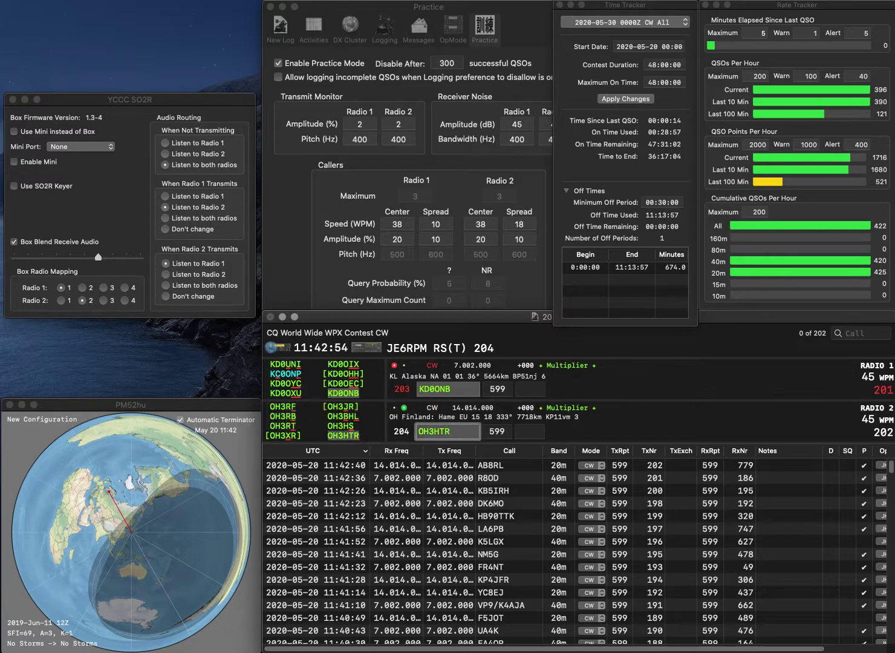
{"action": "key", "text": "Return"}
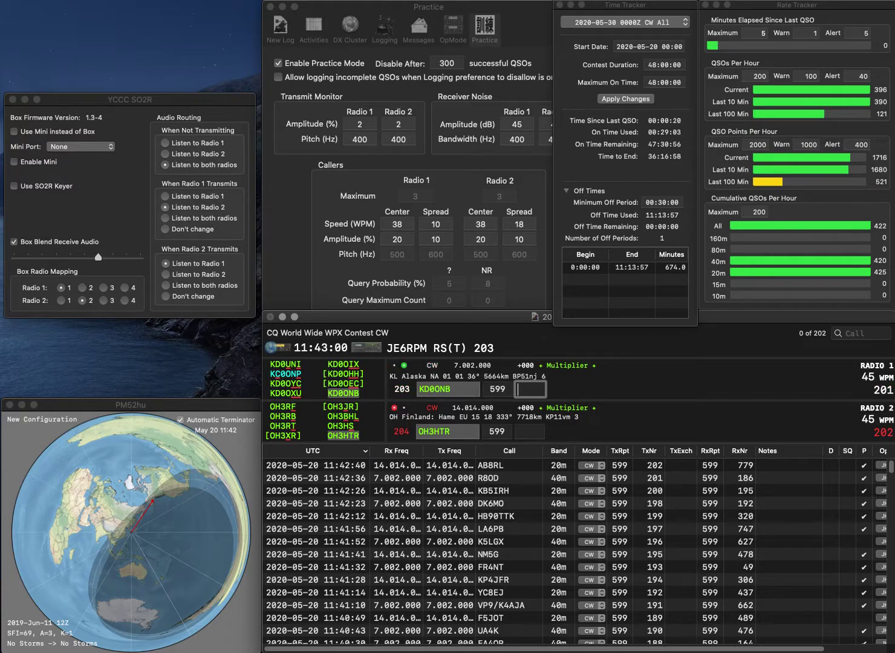
{"action": "type", "text": "35"}
{"action": "key", "text": "Return"}
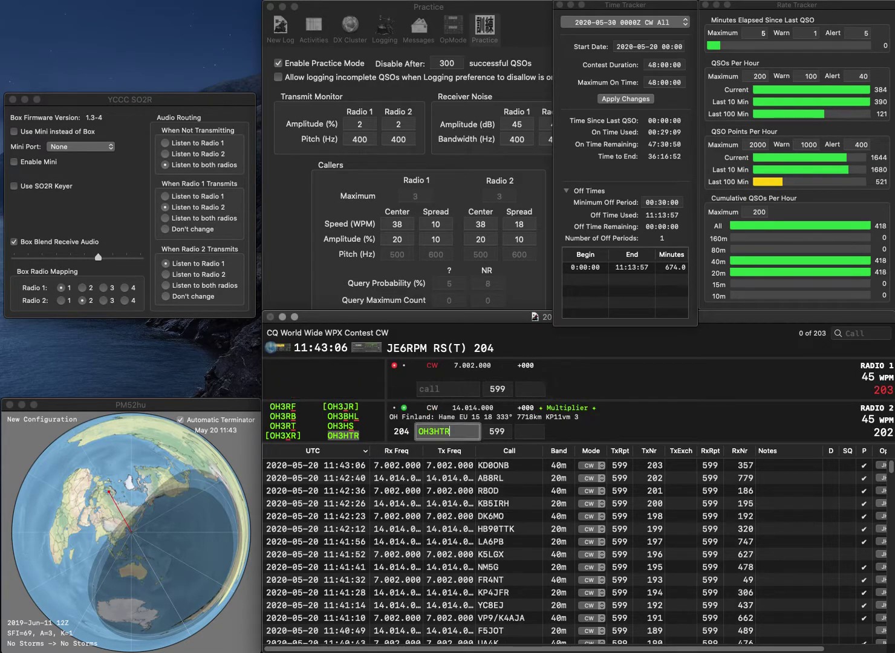
{"action": "key", "text": "Tab"}
{"action": "type", "text": "2"}
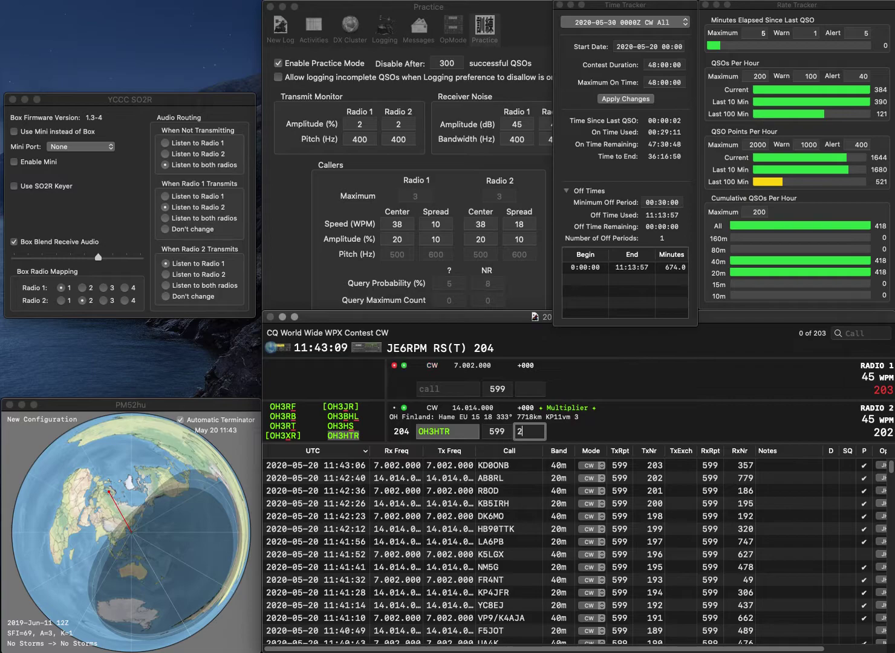
{"action": "type", "text": "75"}
{"action": "key", "text": "Return"}
{"action": "type", "text": "UQY"}
{"action": "key", "text": "Return"}
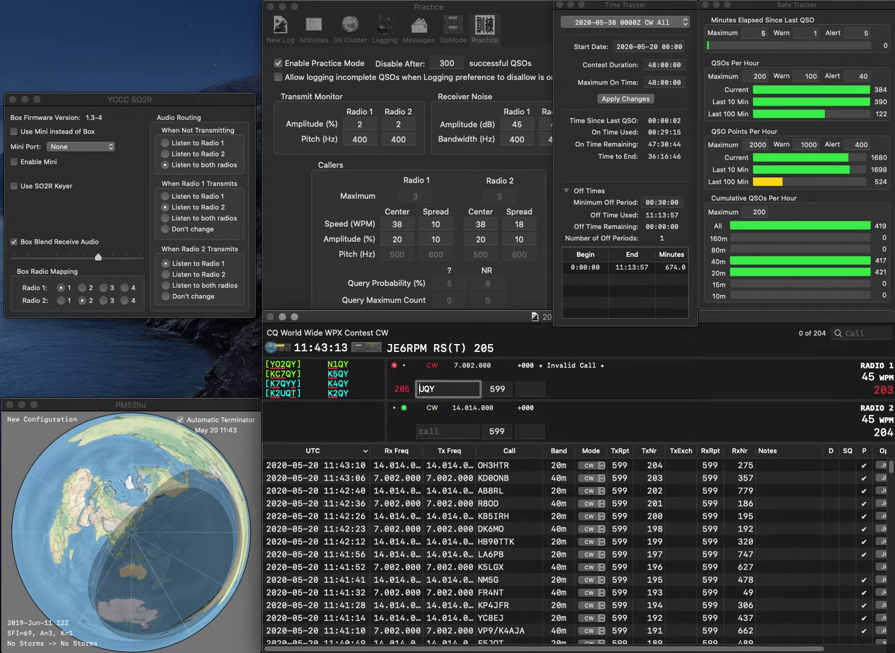
{"action": "type", "text": "VE3LDJ"}
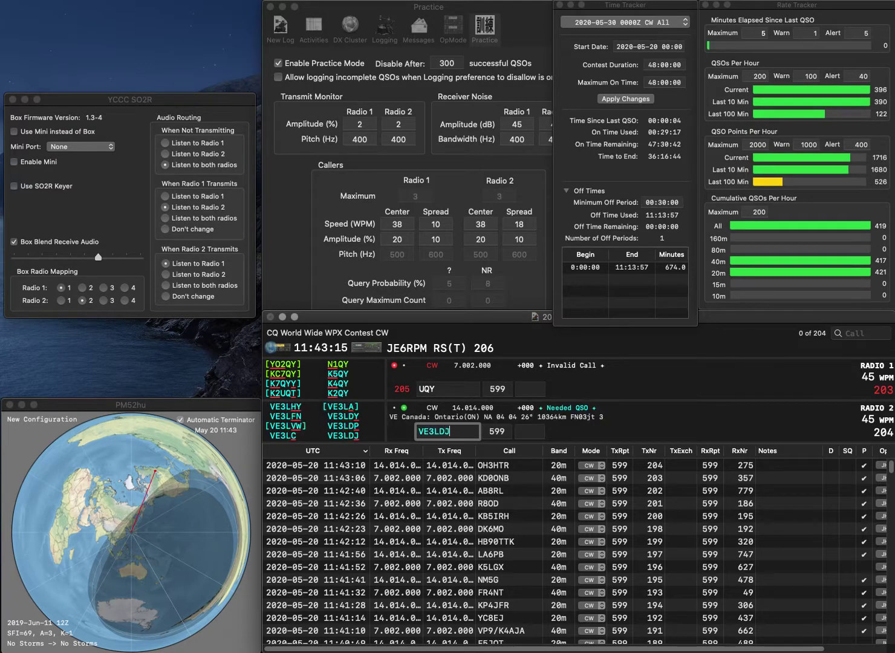
{"action": "key", "text": "Return"}
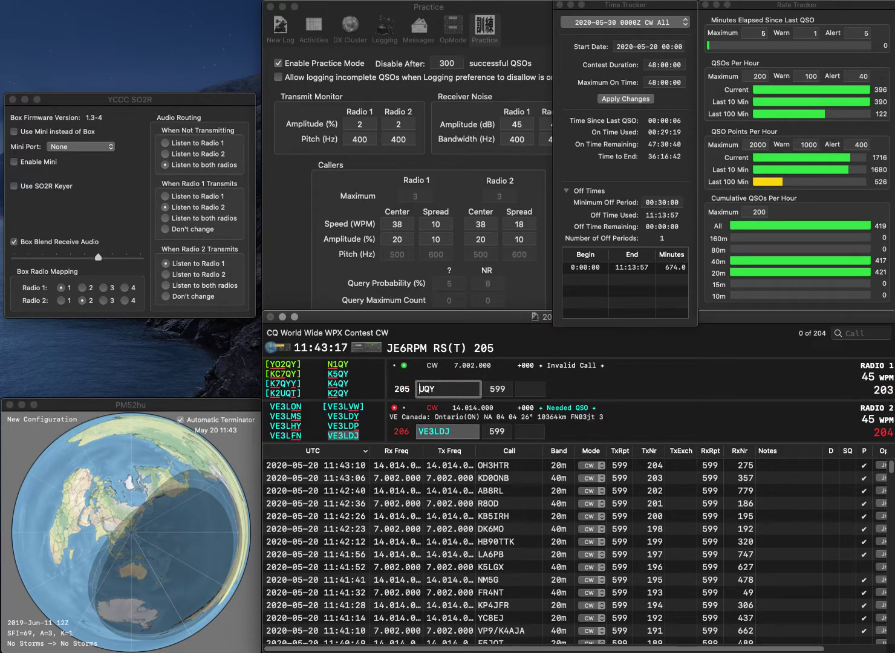
{"action": "type", "text": "IK1V"}
{"action": "key", "text": "Return"}
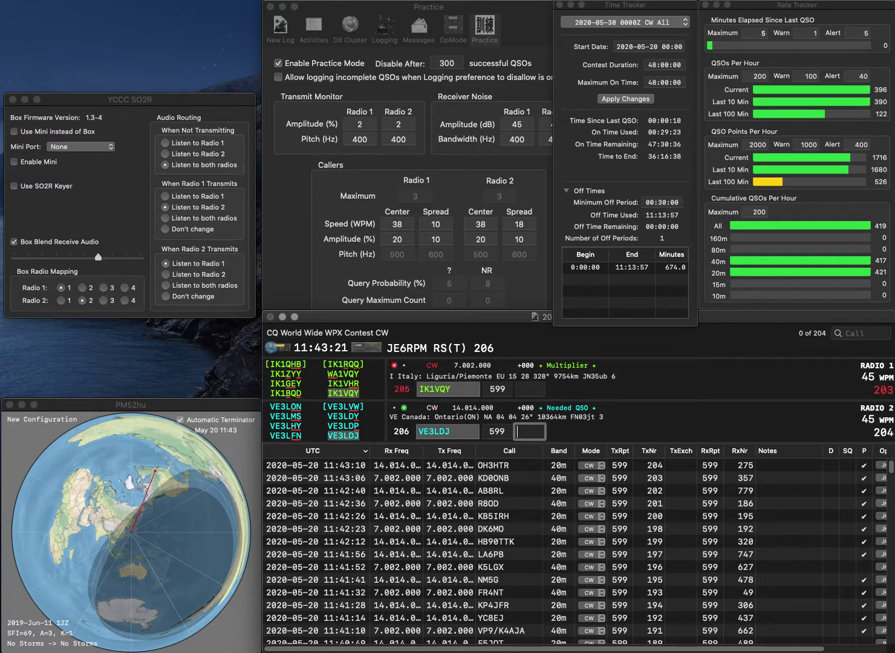
{"action": "type", "text": "455"}
{"action": "key", "text": "Return"}
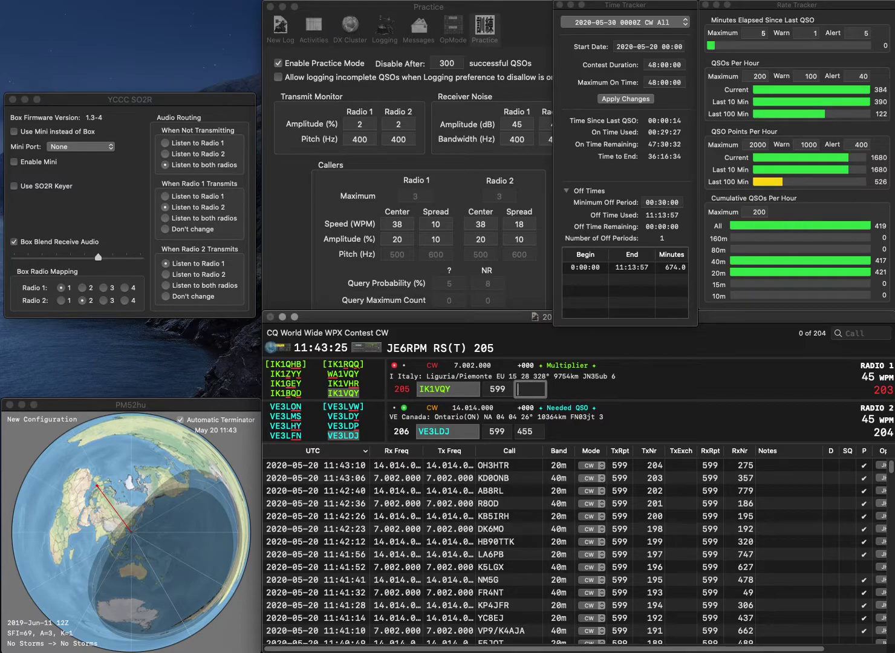
{"action": "type", "text": "72"}
{"action": "key", "text": "Return"}
- Enter the call DL4RCE on Radio 2 and HA7LW on Radio 1, and send both with the report
{"action": "type", "text": "DL"}
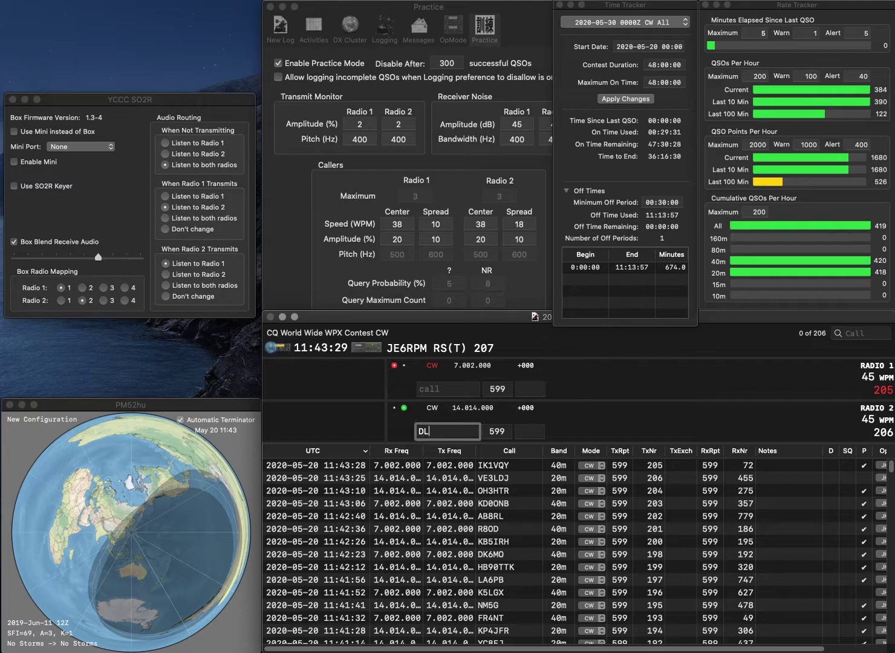
{"action": "type", "text": "4RCE"}
{"action": "key", "text": "Return"}
{"action": "type", "text": "HA7LW"}
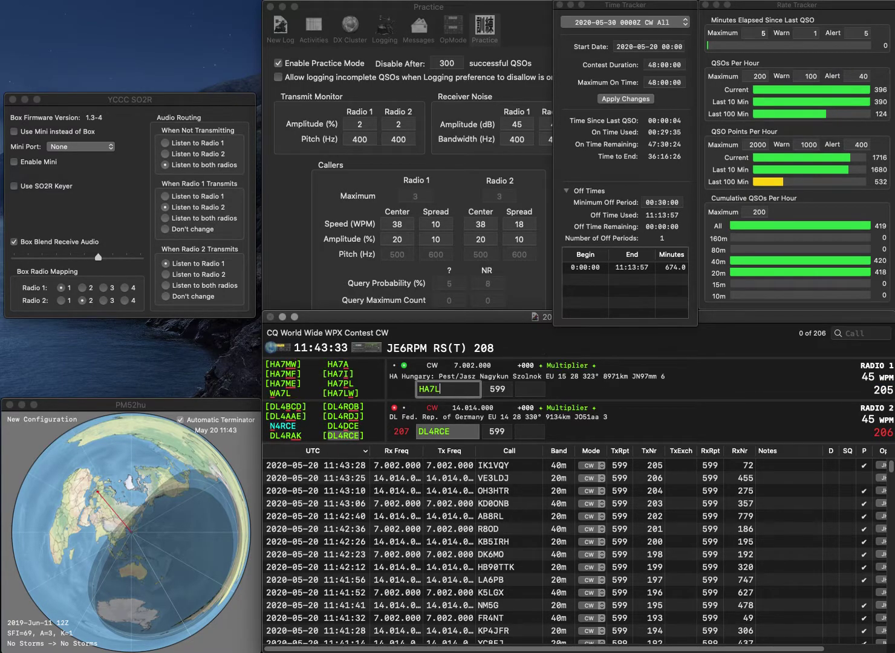
{"action": "key", "text": "Return"}
{"action": "key", "text": "Return"}
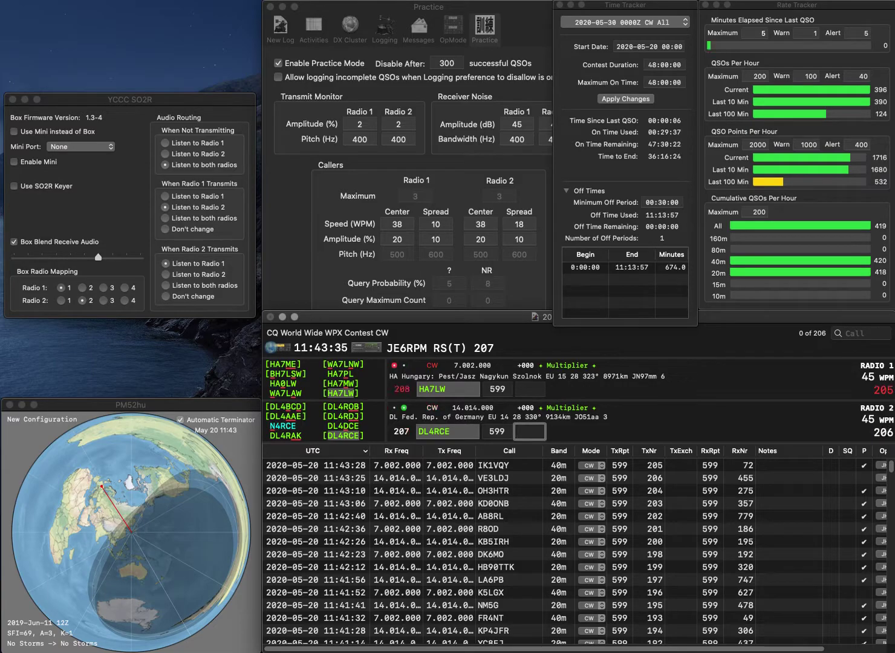
- Log DL4RCE on Radio 2 with received number 87 and HA7LW on Radio 1 with received number 926
{"action": "type", "text": "87"}
{"action": "key", "text": "Return"}
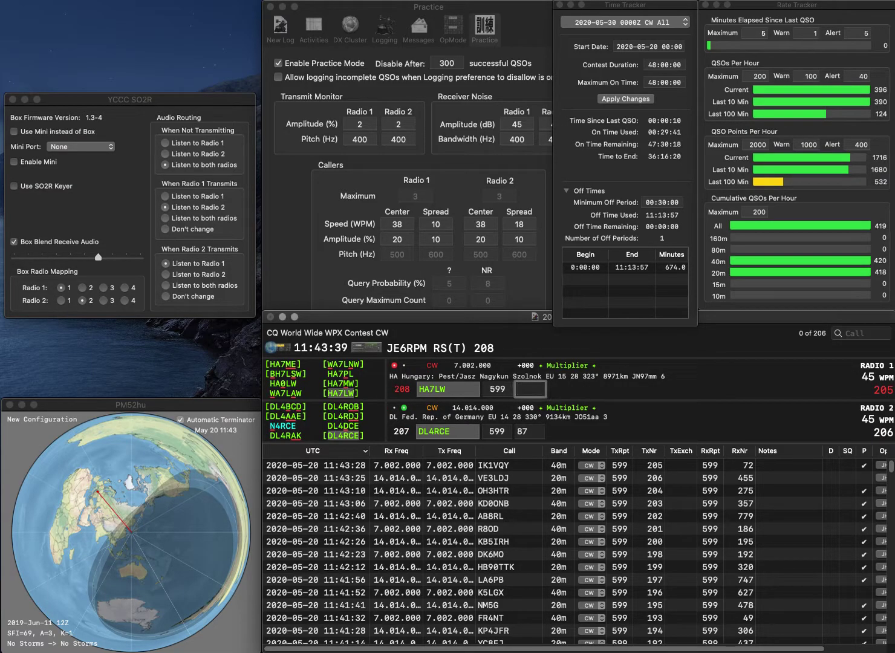
{"action": "type", "text": "926"}
{"action": "key", "text": "Return"}
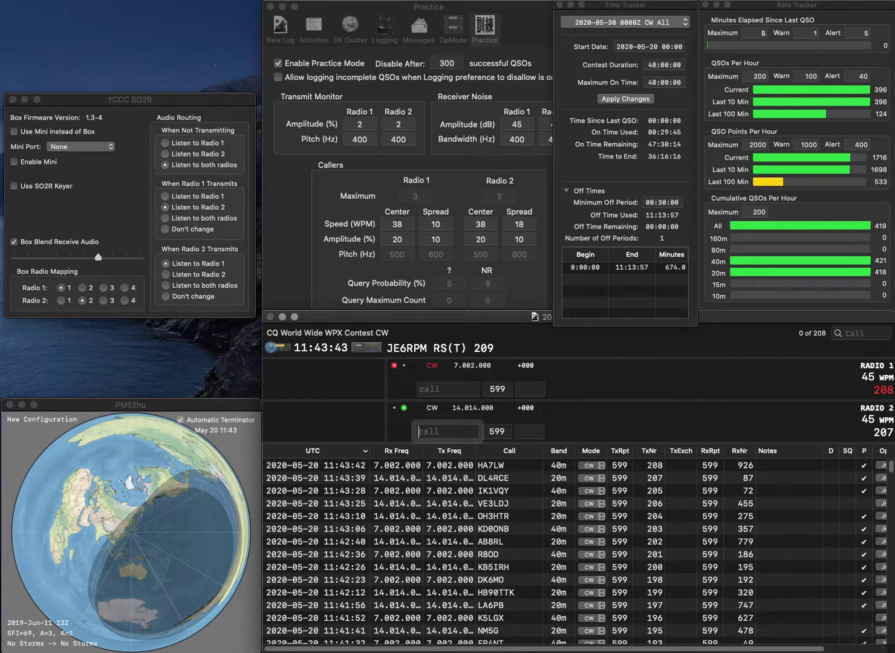
{"action": "type", "text": "1G"}
{"action": "key", "text": "Return"}
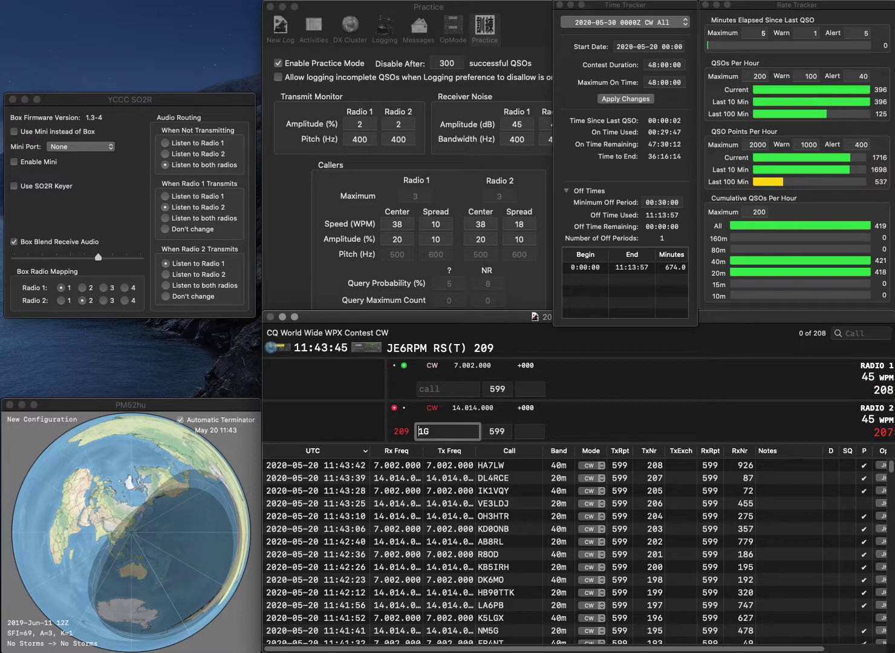
{"action": "type", "text": "EA4Z"}
{"action": "key", "text": "Return"}
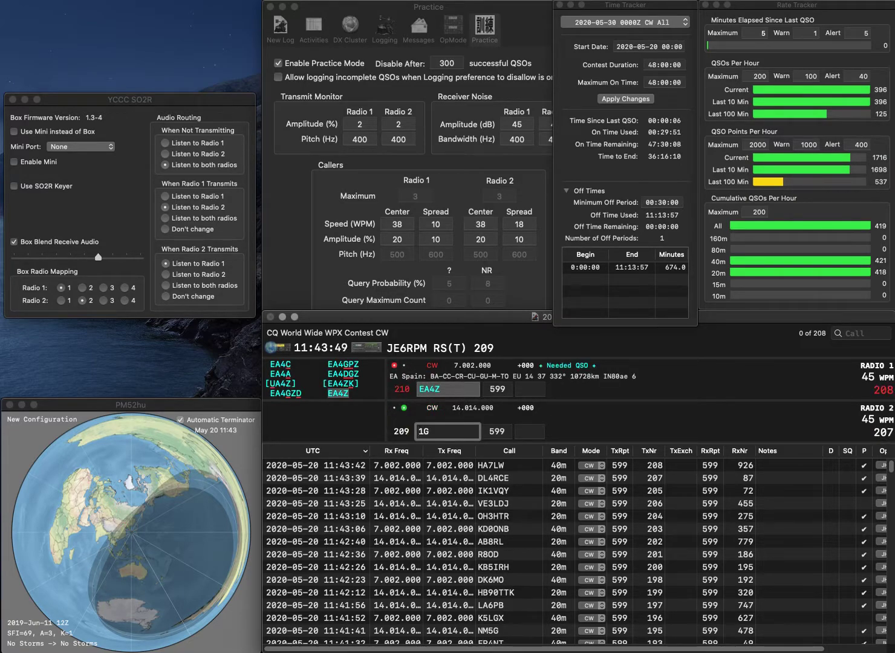
{"action": "type", "text": "KM"}
{"action": "left_click", "coordinate": [530, 389]}
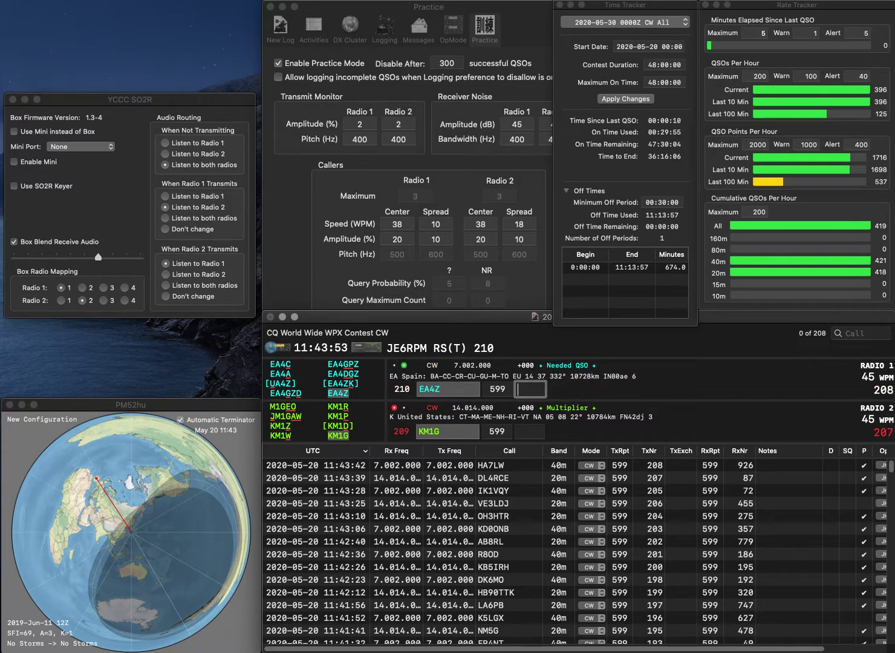
{"action": "type", "text": "630"}
{"action": "key", "text": "Return"}
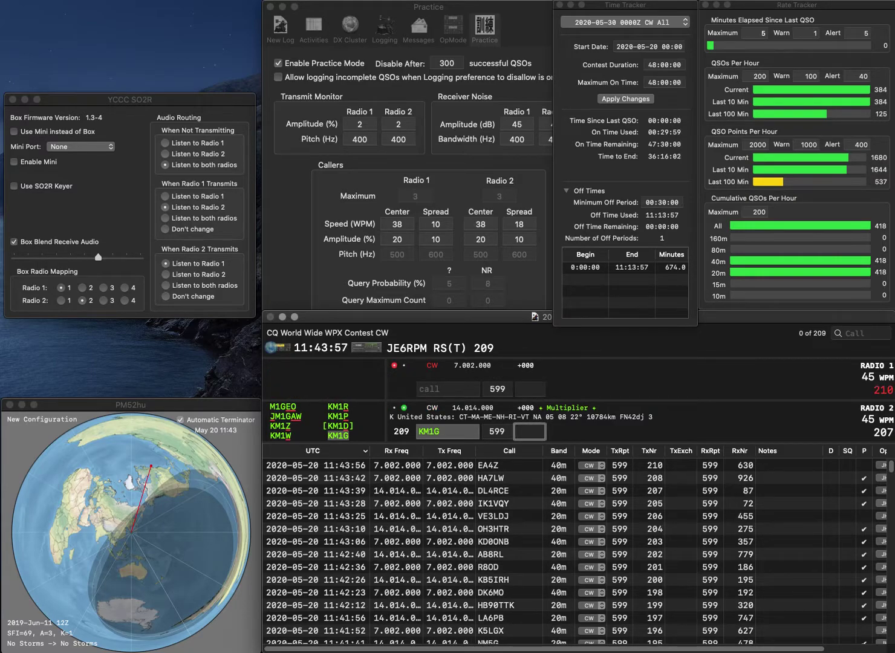
{"action": "type", "text": "129"}
{"action": "key", "text": "Return"}
- Enter the partial call CN on Radio 1 and N9MKZ on Radio 2, and complete the Radio 1 call as UW7CN
{"action": "type", "text": "C"}
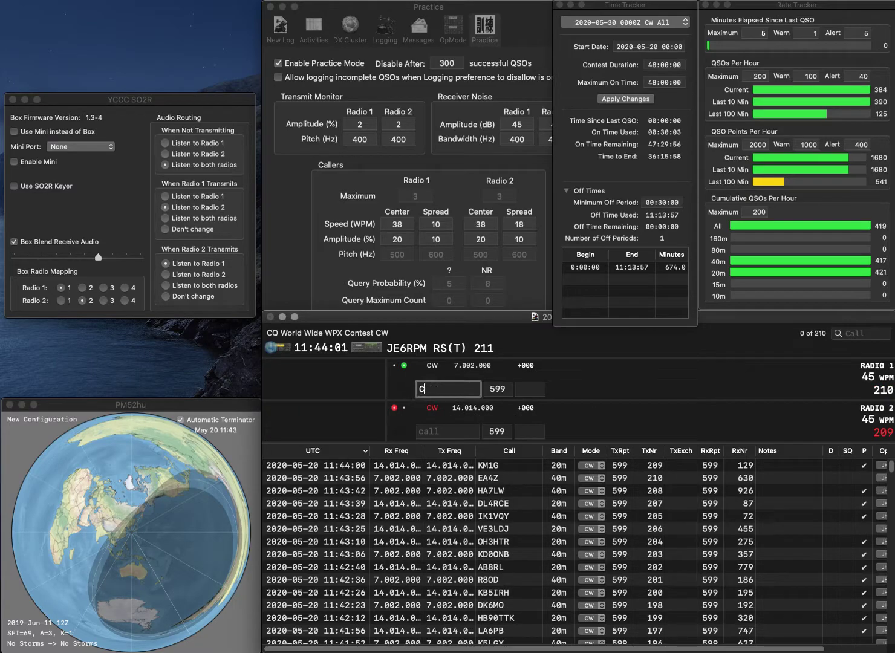
{"action": "type", "text": "N"}
{"action": "key", "text": "Return"}
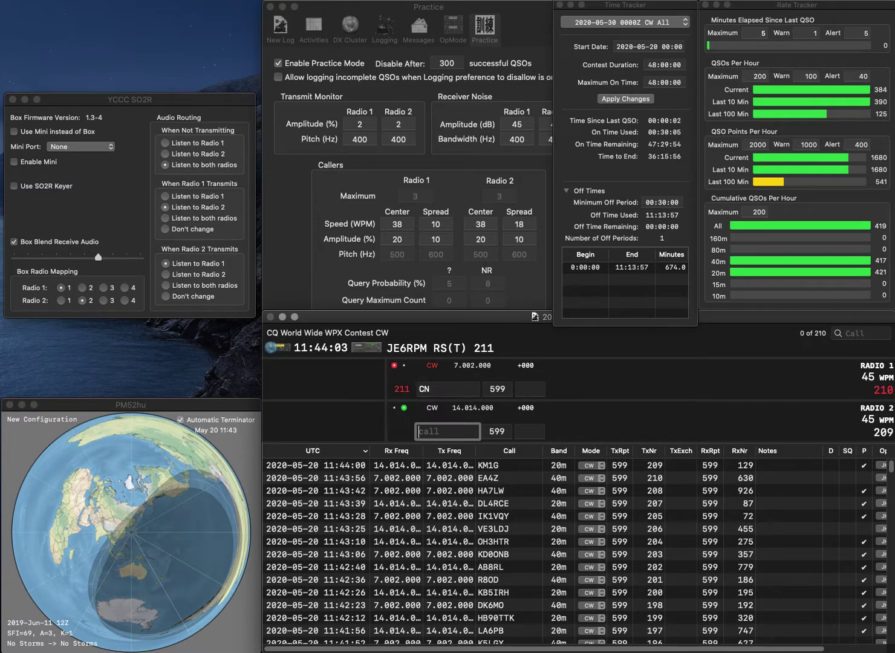
{"action": "type", "text": "N9MKZ"}
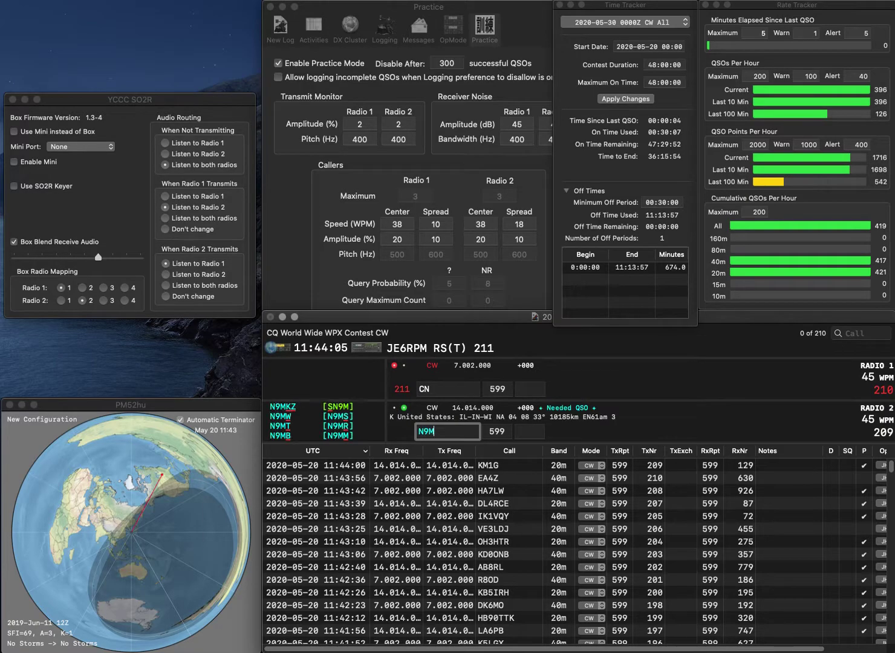
{"action": "key", "text": "Return"}
{"action": "type", "text": "UW7"}
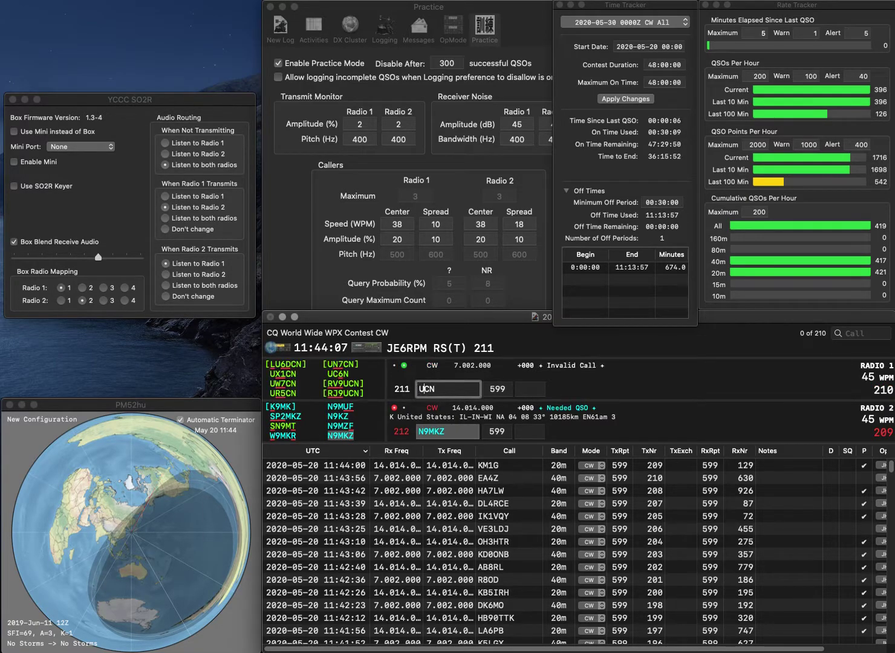
{"action": "key", "text": "Return"}
{"action": "key", "text": "Tab"}
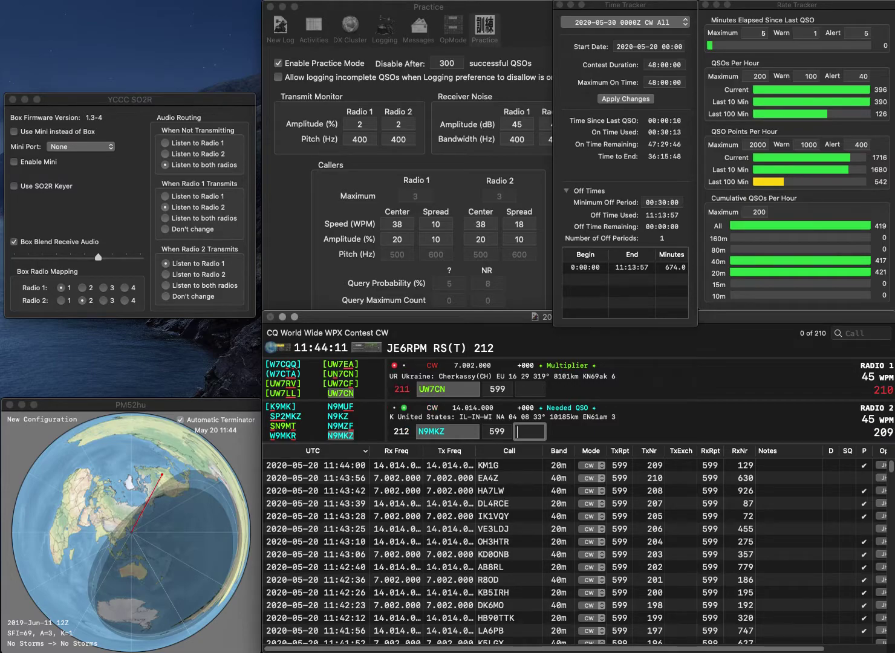
{"action": "type", "text": "593"}
{"action": "key", "text": "Return"}
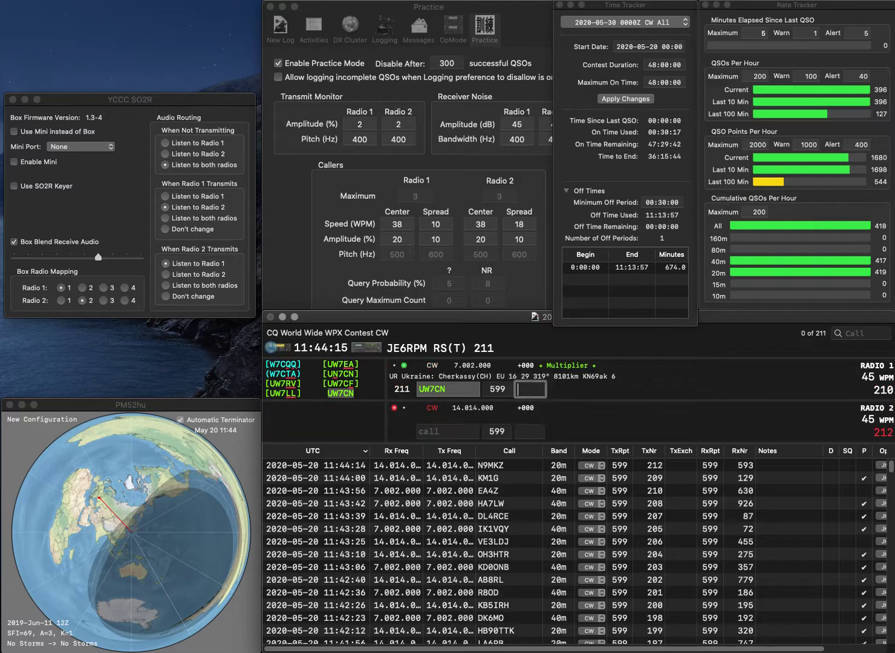
{"action": "type", "text": "209"}
{"action": "key", "text": "Return"}
{"action": "type", "text": "WO"}
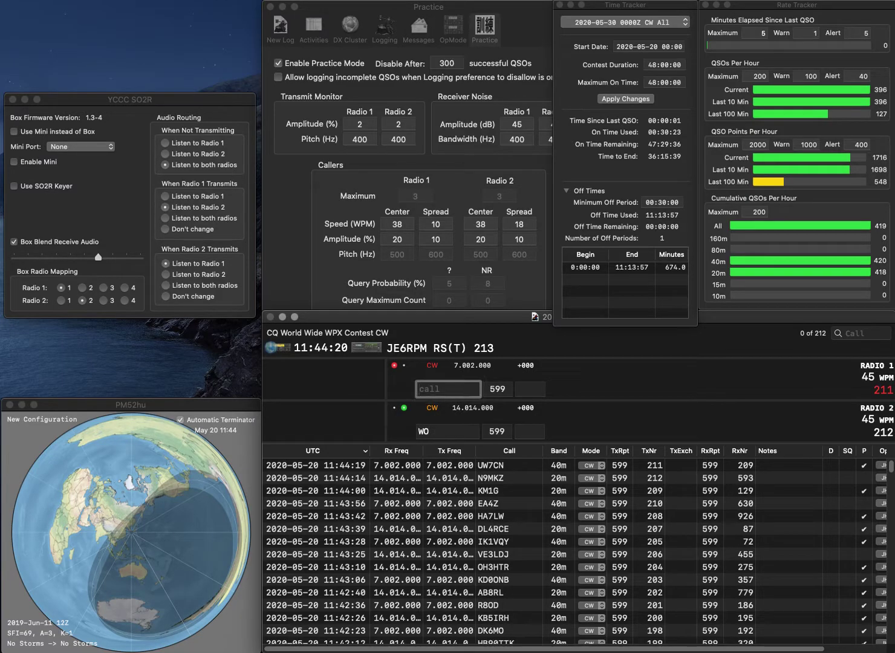
{"action": "key", "text": "Return"}
{"action": "type", "text": "N8"}
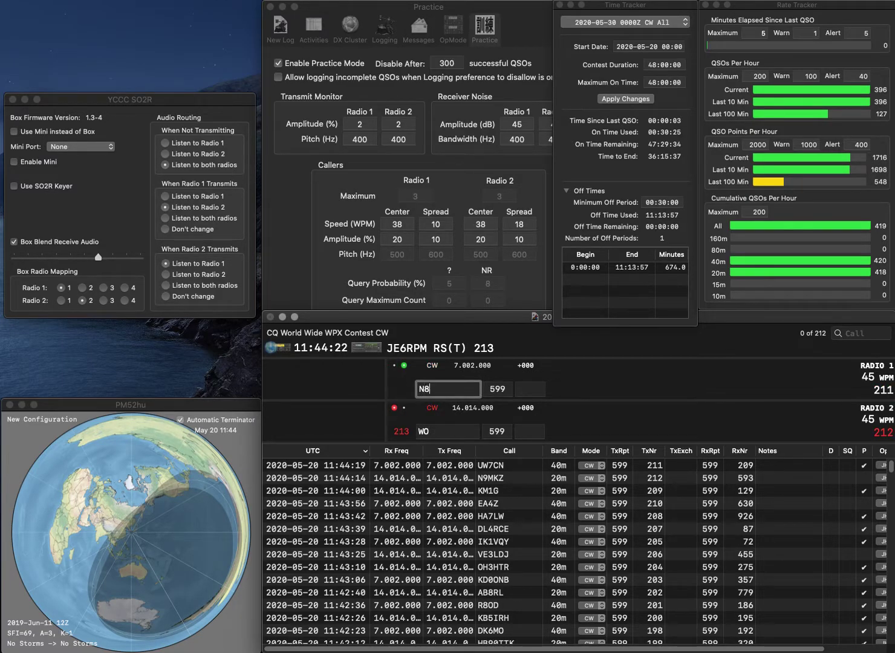
{"action": "type", "text": "YXR"}
{"action": "key", "text": "Return"}
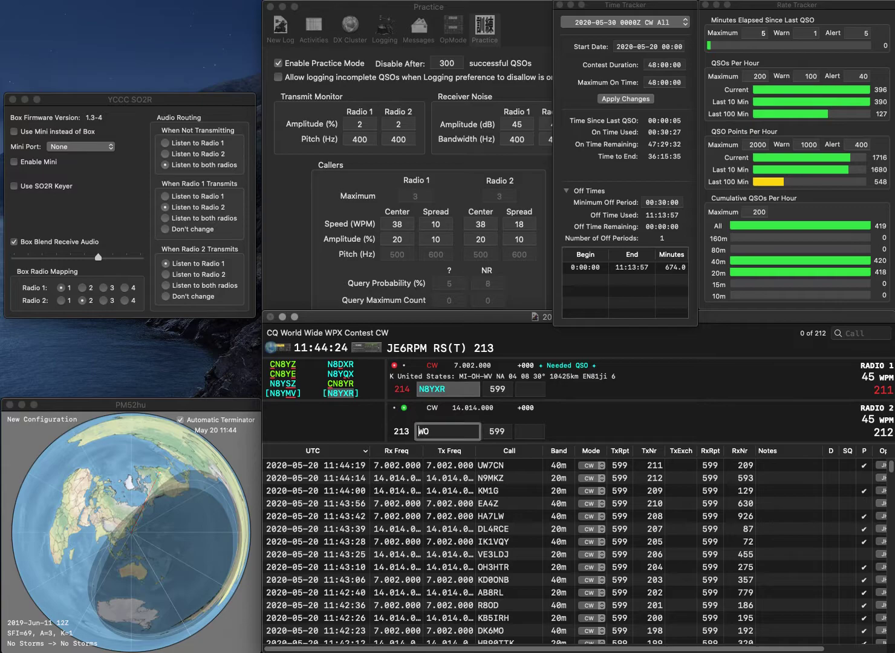
{"action": "type", "text": "IV3E"}
{"action": "key", "text": "space"}
{"action": "key", "text": "grave"}
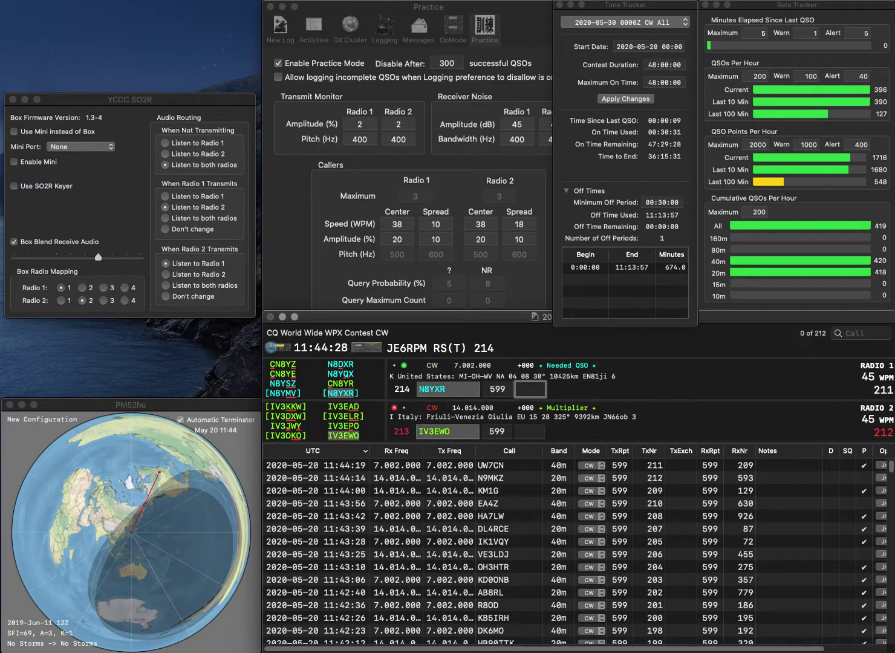
- Log N8YXR on Radio 1 with received number 64 and IV3EWO on Radio 2 with received number 760
{"action": "type", "text": "64"}
{"action": "key", "text": "Return"}
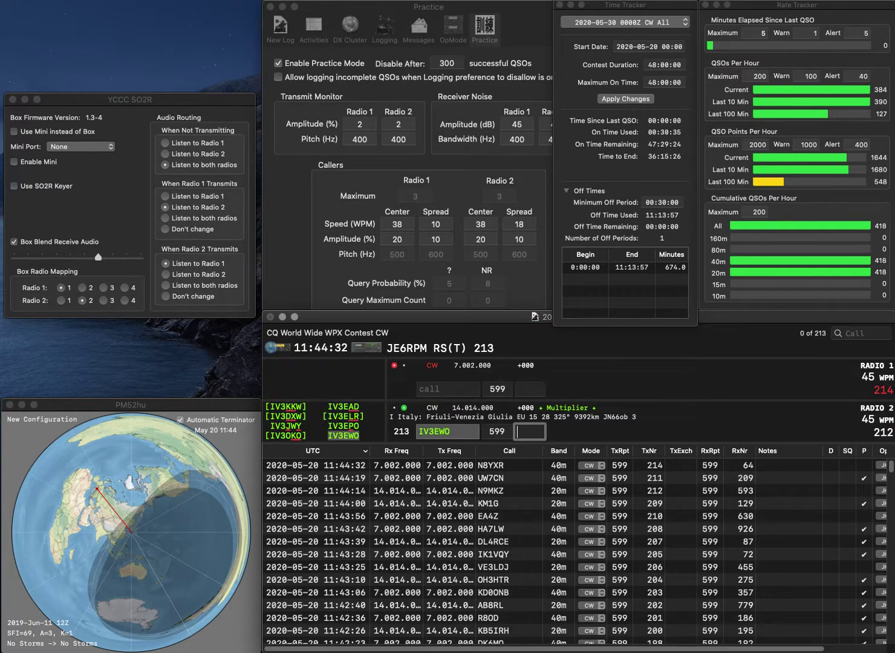
{"action": "type", "text": "760"}
{"action": "key", "text": "Return"}
- Send the partial call 7CW on Radio 1 and enter the call F5PUX on Radio 2
{"action": "type", "text": "7CW"}
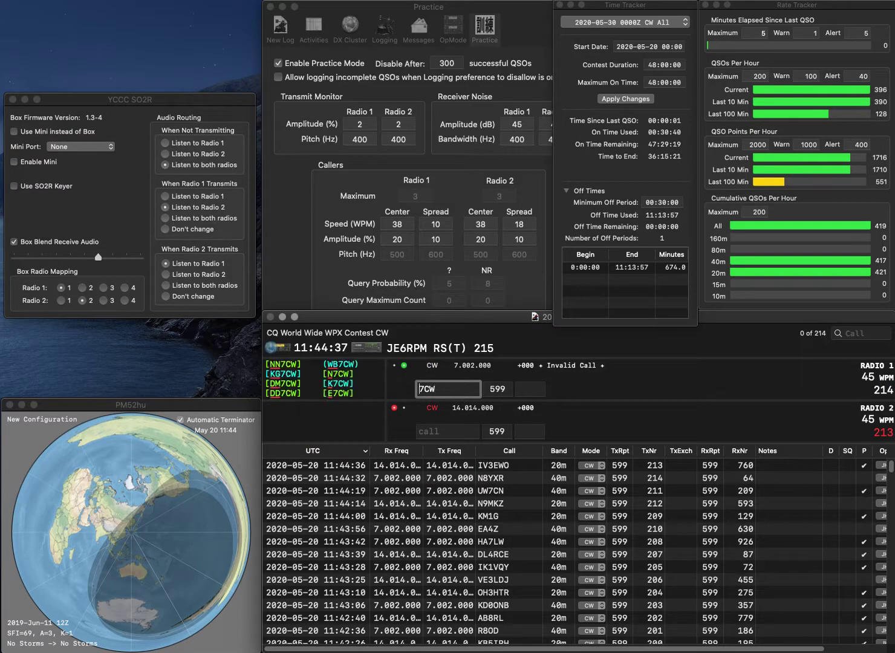
{"action": "key", "text": "Return"}
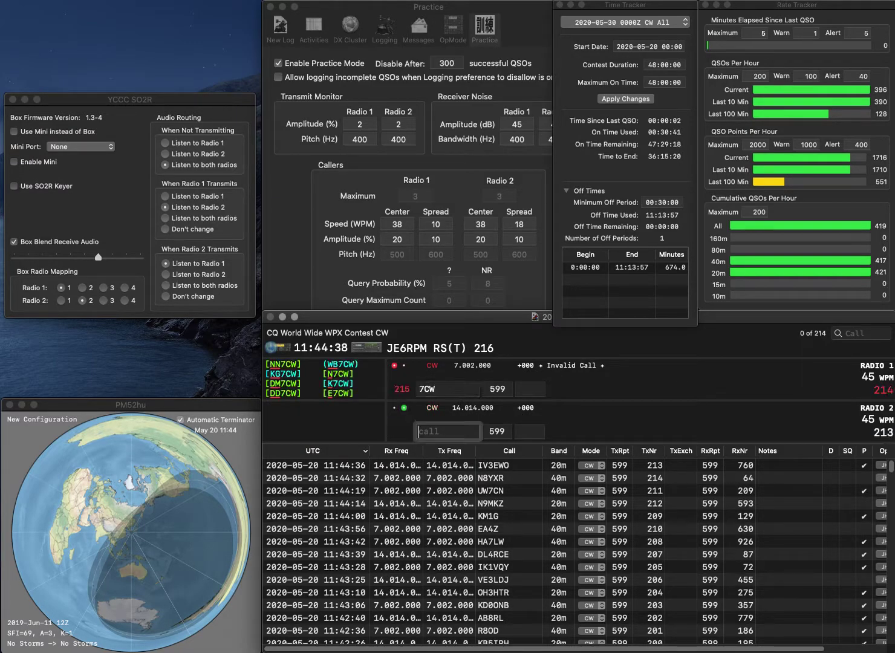
{"action": "type", "text": "F5PUX"}
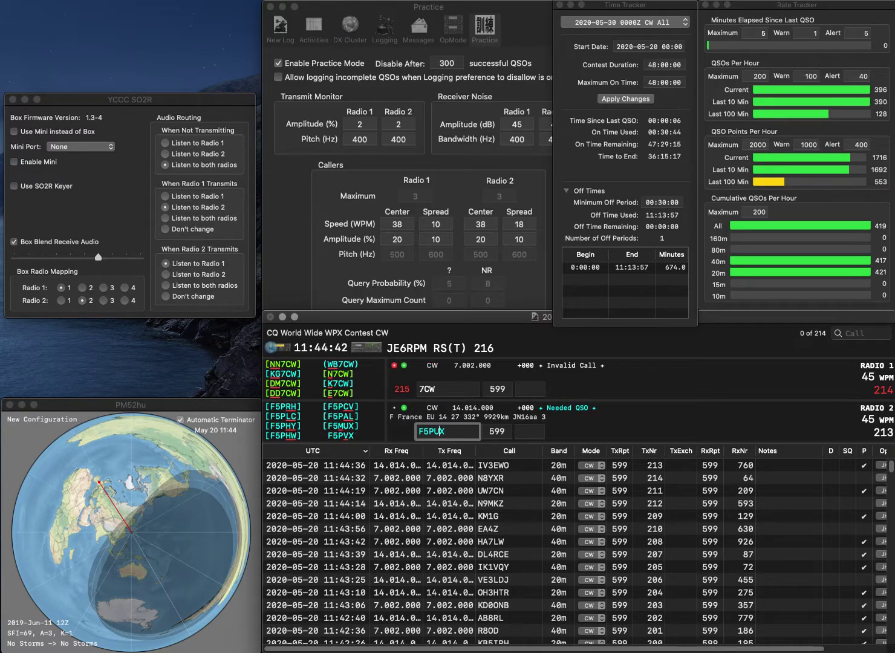
{"action": "key", "text": "BackSpace"}
{"action": "key", "text": "BackSpace"}
{"action": "type", "text": "VX"}
{"action": "key", "text": "Return"}
{"action": "type", "text": "WB"}
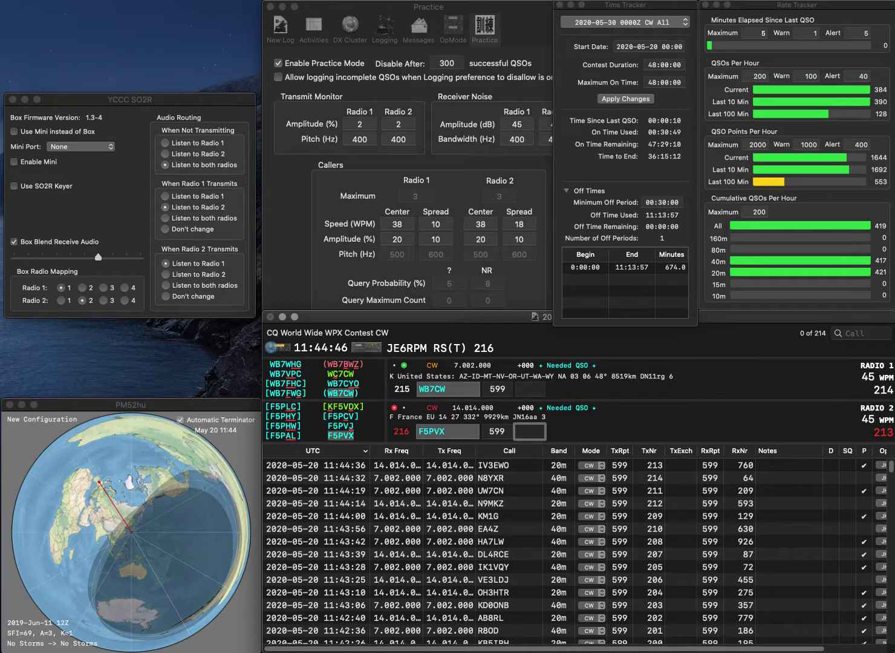
{"action": "type", "text": "729"}
{"action": "left_click", "coordinate": [518, 389]}
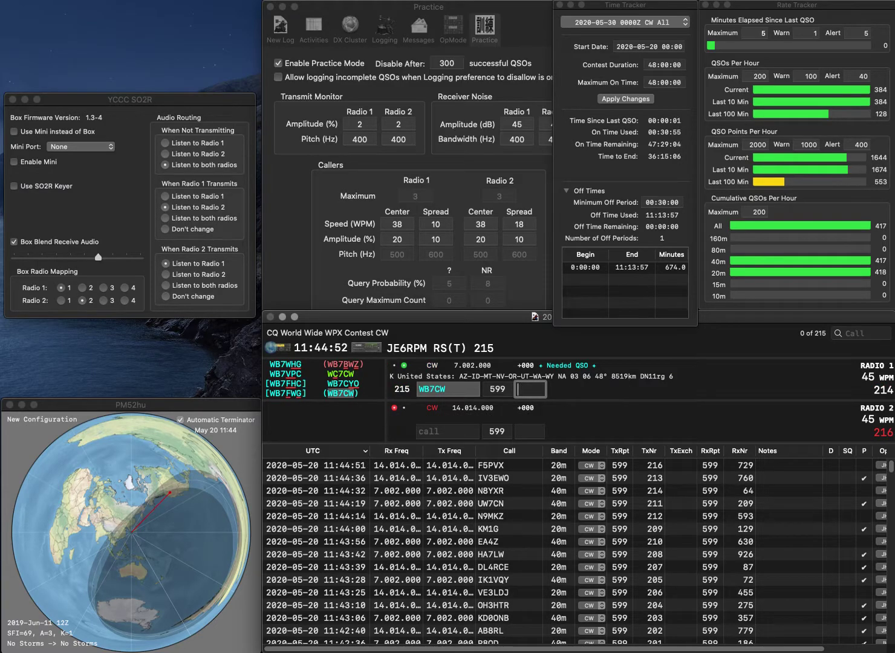
{"action": "type", "text": "79"}
{"action": "key", "text": "Return"}
- Enter the call R3N on Radio 2 and the partial call OHWR on Radio 1, sending both with the report
{"action": "type", "text": "R3N"}
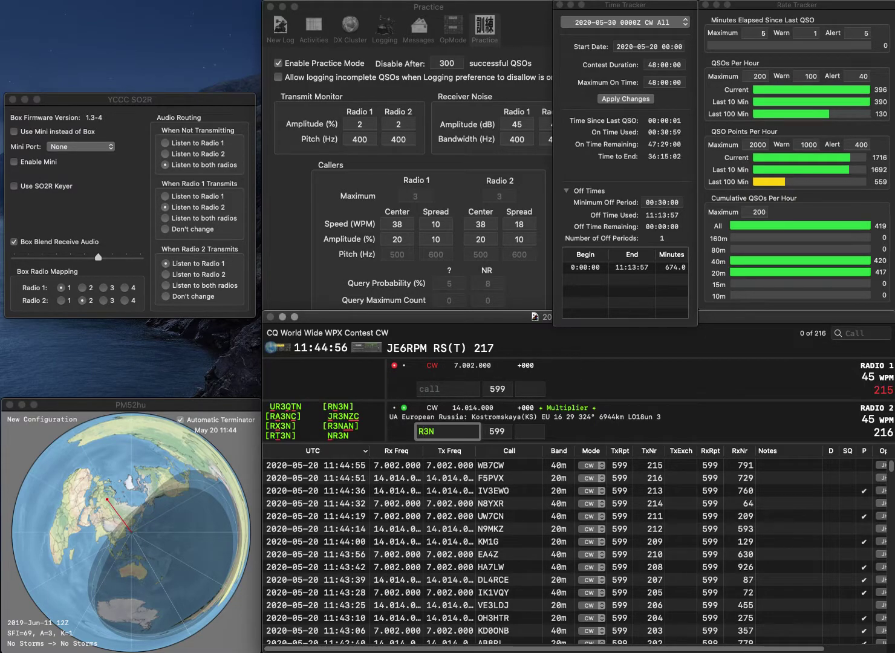
{"action": "key", "text": "Return"}
{"action": "type", "text": "OL"}
{"action": "key", "text": "BackSpace"}
{"action": "type", "text": "HWR"}
{"action": "key", "text": "Return"}
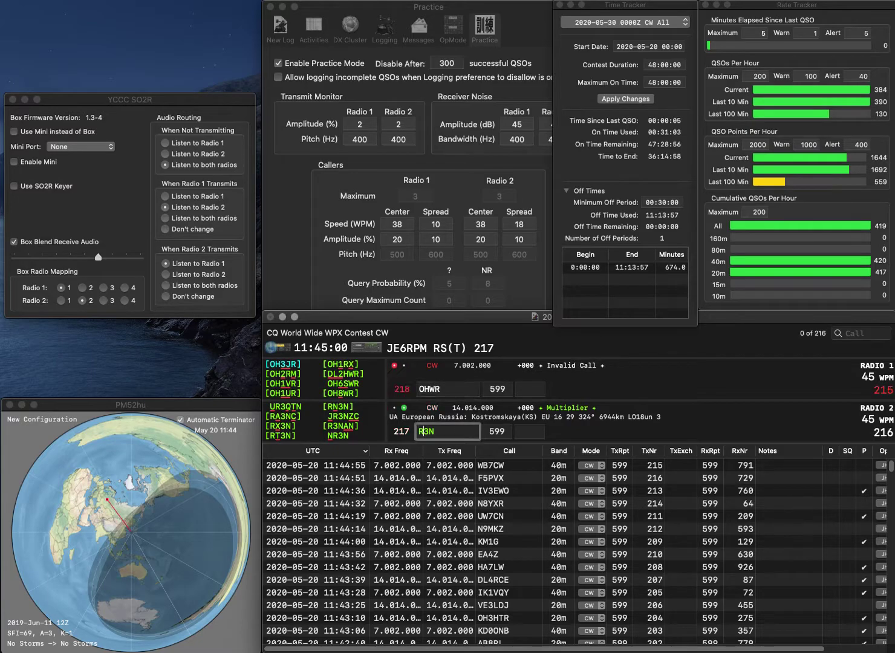
{"action": "type", "text": "N"}
{"action": "key", "text": "Return"}
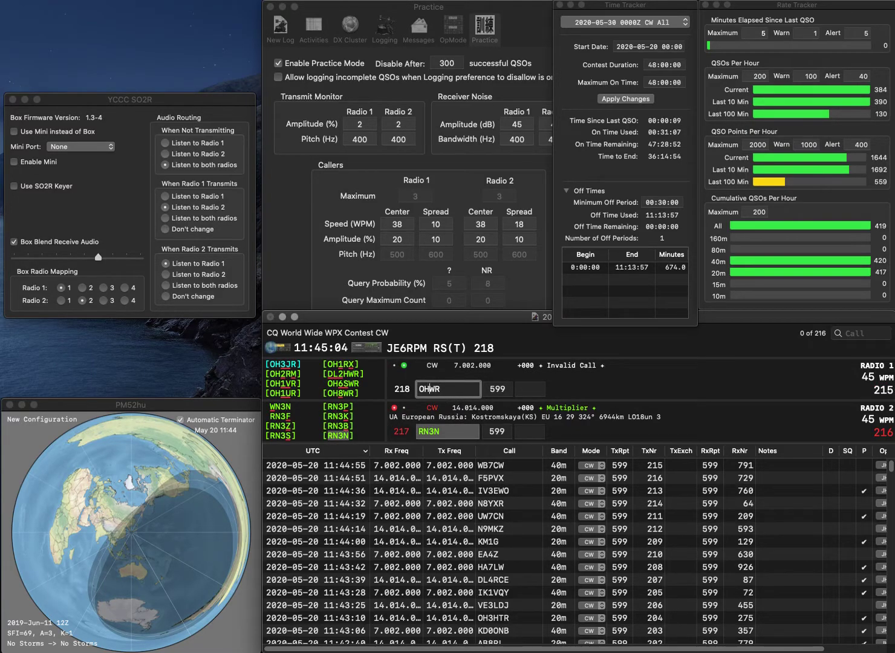
{"action": "type", "text": "6"}
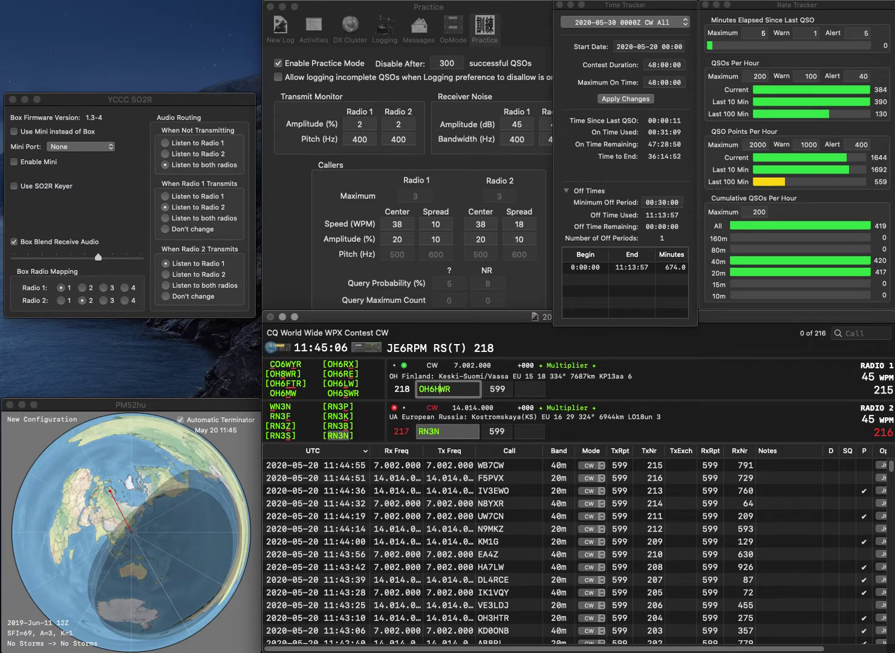
{"action": "type", "text": "S"}
{"action": "key", "text": "Return"}
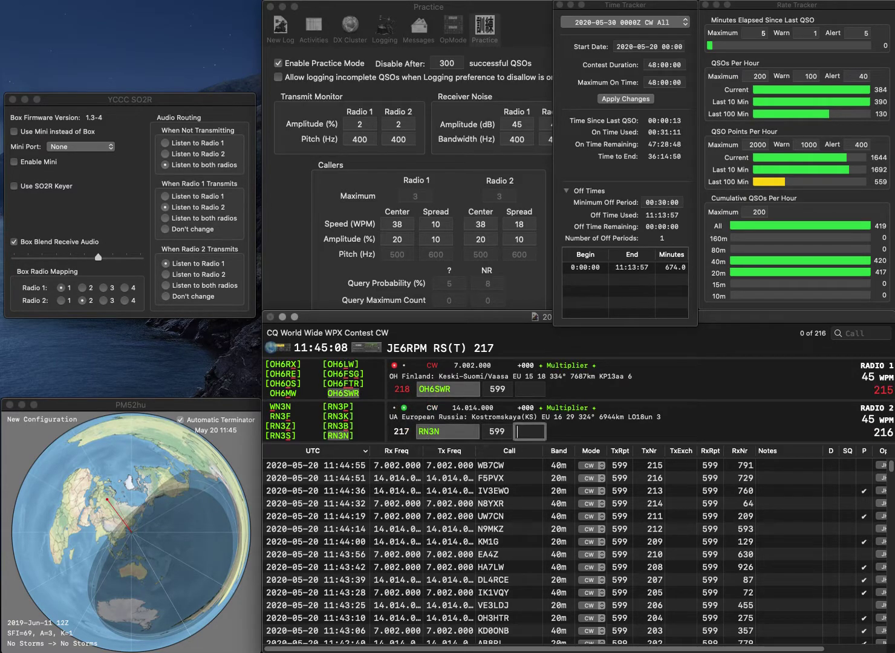
{"action": "type", "text": "682"}
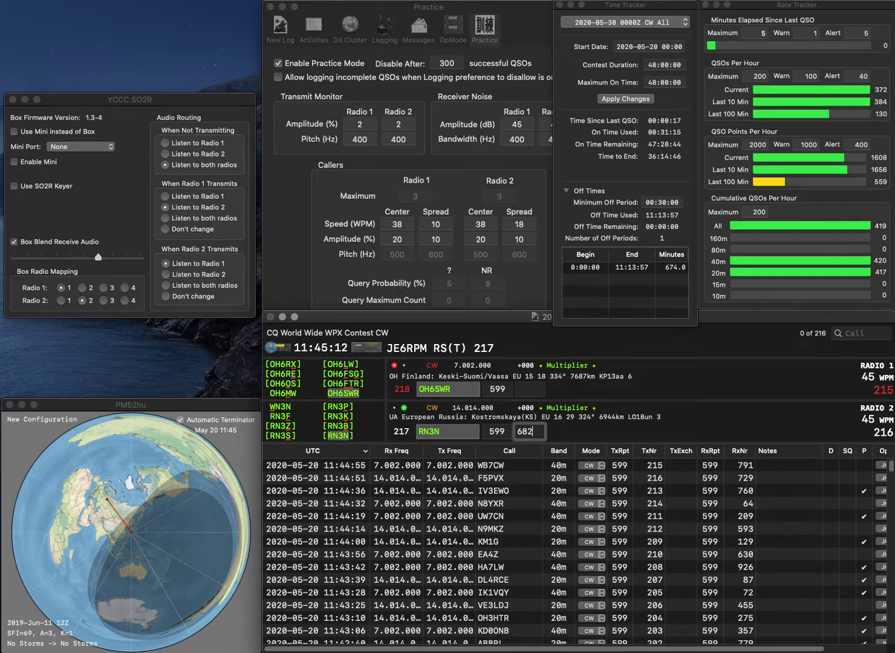
{"action": "key", "text": "Return"}
{"action": "type", "text": "610"}
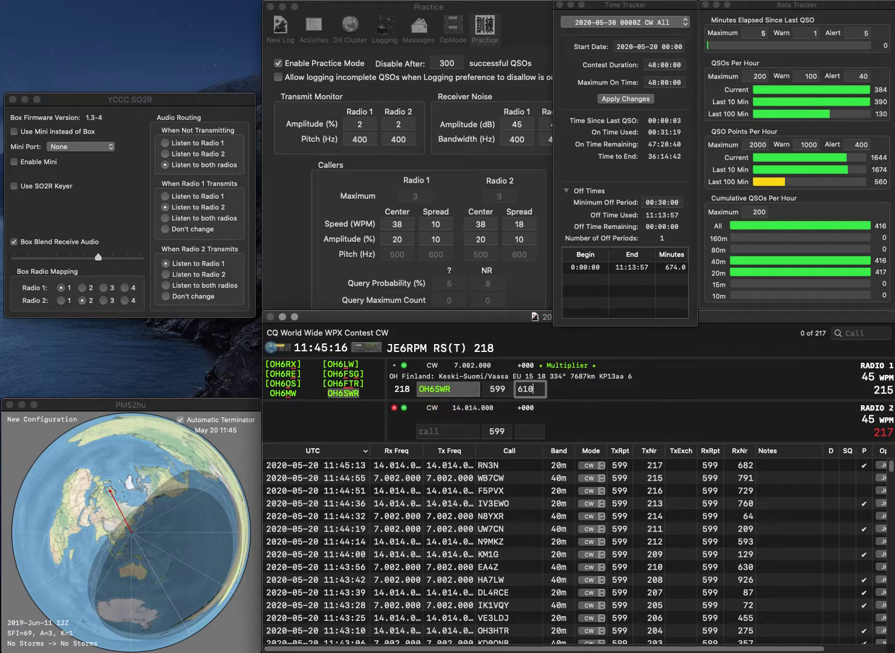
{"action": "key", "text": "Return"}
{"action": "type", "text": "CCQ"}
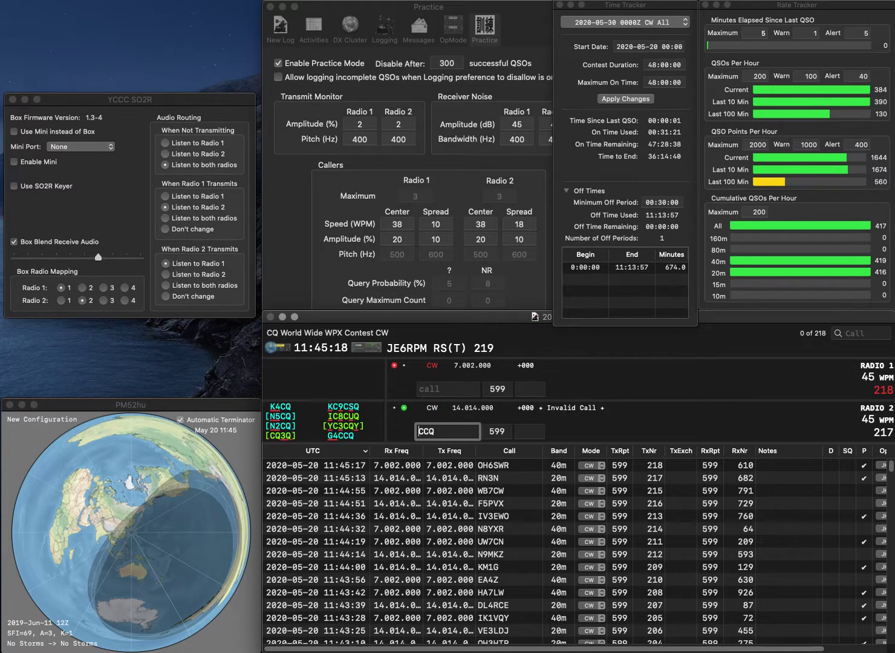
{"action": "key", "text": "Left"}
{"action": "key", "text": "Left"}
{"action": "key", "text": "Left"}
{"action": "type", "text": "G4"}
{"action": "key", "text": "Return"}
{"action": "type", "text": "9DJ"}
{"action": "key", "text": "Left"}
{"action": "key", "text": "Left"}
{"action": "key", "text": "Left"}
{"action": "type", "text": "K"}
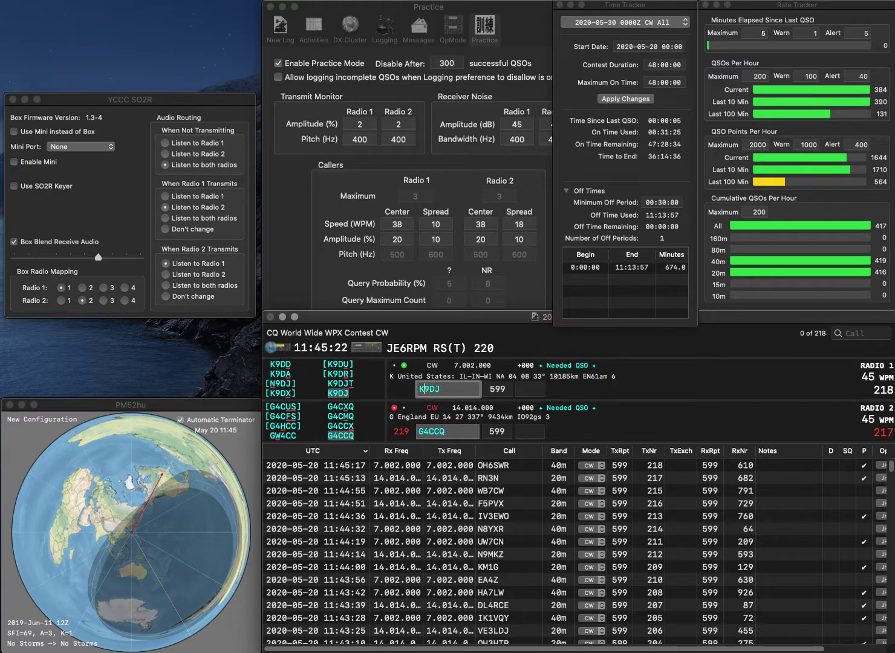
{"action": "key", "text": "Return"}
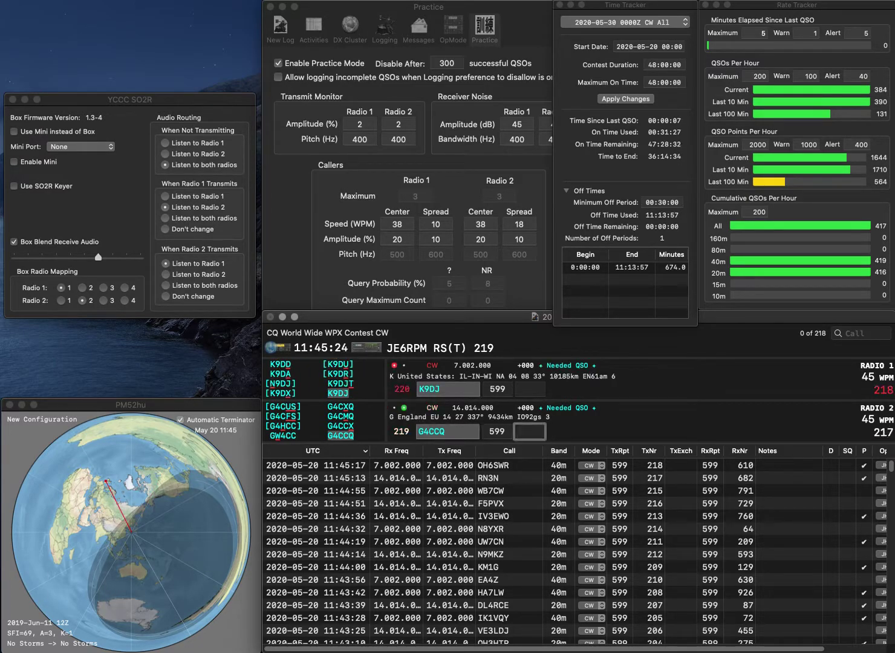
{"action": "type", "text": "757"}
{"action": "key", "text": "Return"}
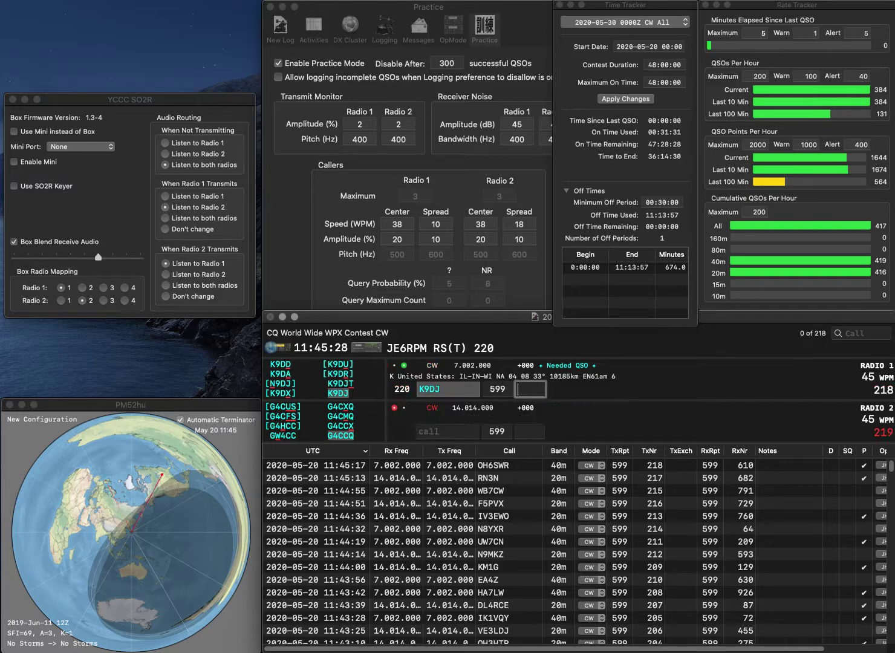
{"action": "type", "text": "416"}
{"action": "key", "text": "Return"}
- Enter the call NT7MM on Radio 2 and JA8BKI on Radio 1, sending both with the report
{"action": "type", "text": "T"}
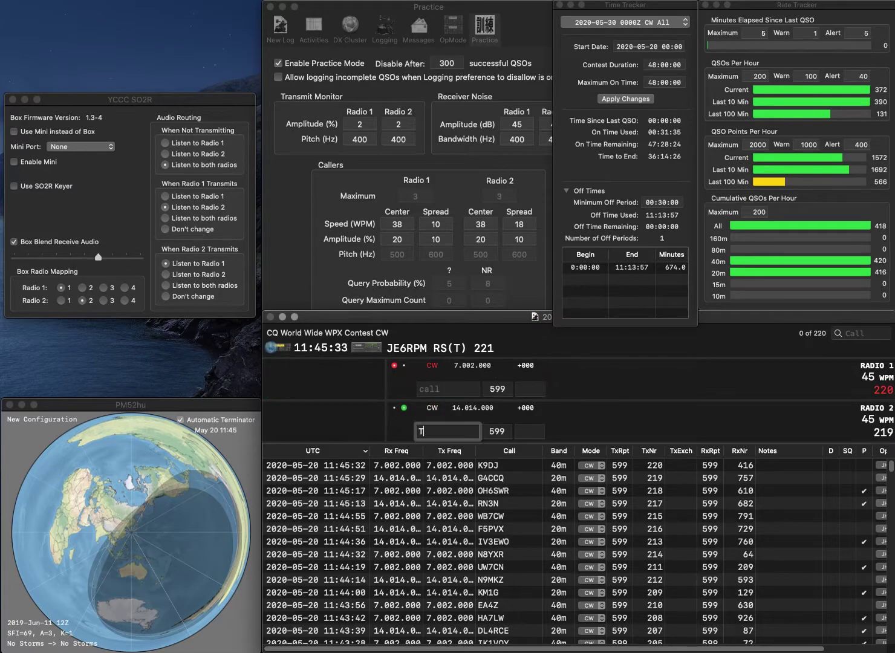
{"action": "type", "text": "7MMNT7MM"}
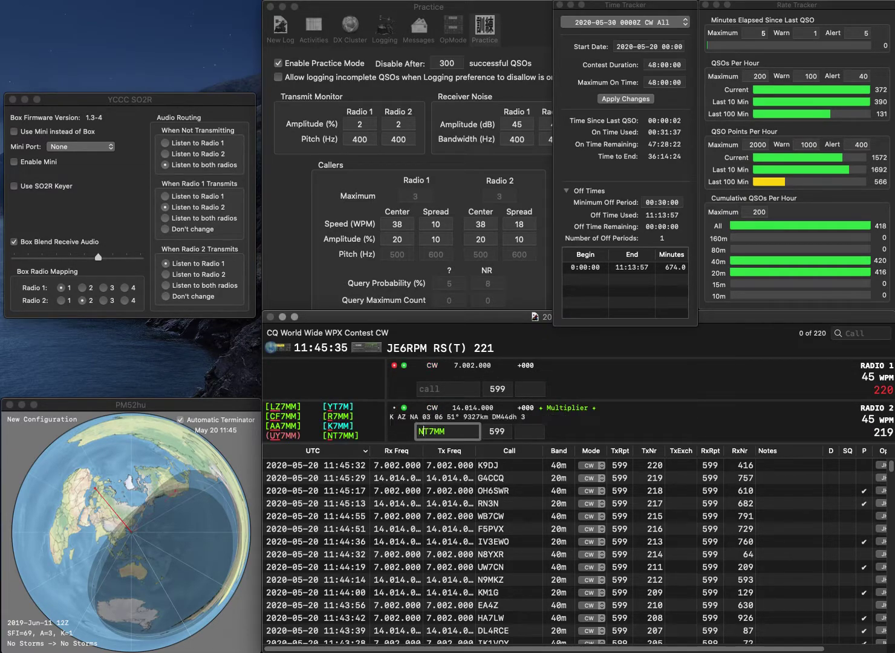
{"action": "key", "text": "Return"}
{"action": "type", "text": "JA8BKI"}
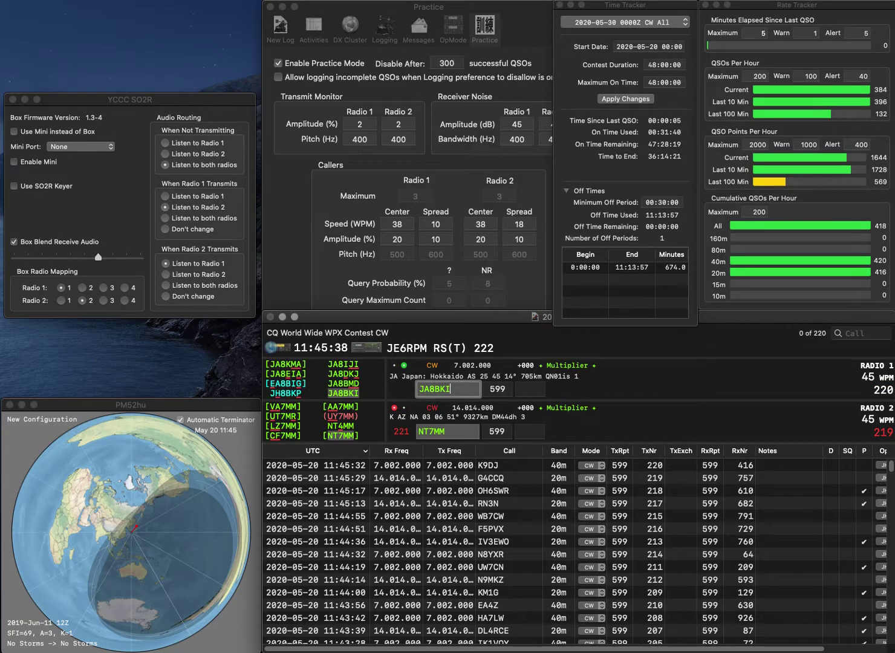
{"action": "key", "text": "Return"}
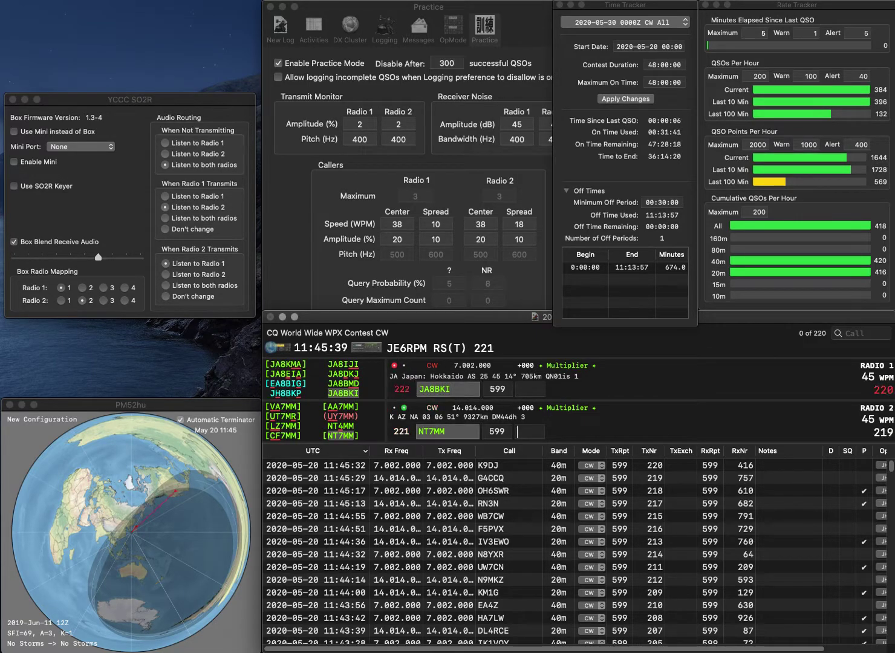
{"action": "type", "text": "404"}
{"action": "key", "text": "Return"}
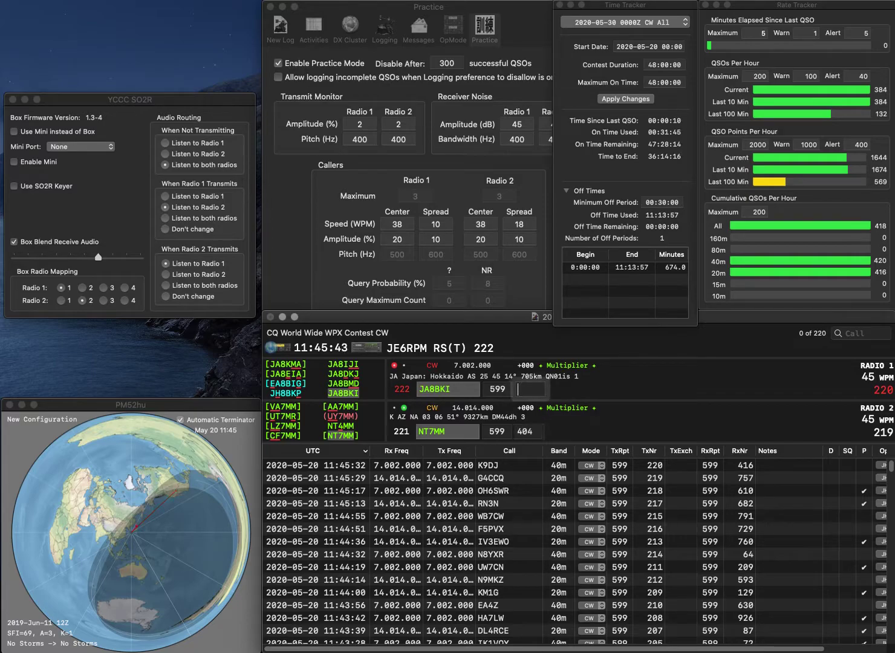
{"action": "type", "text": "308"}
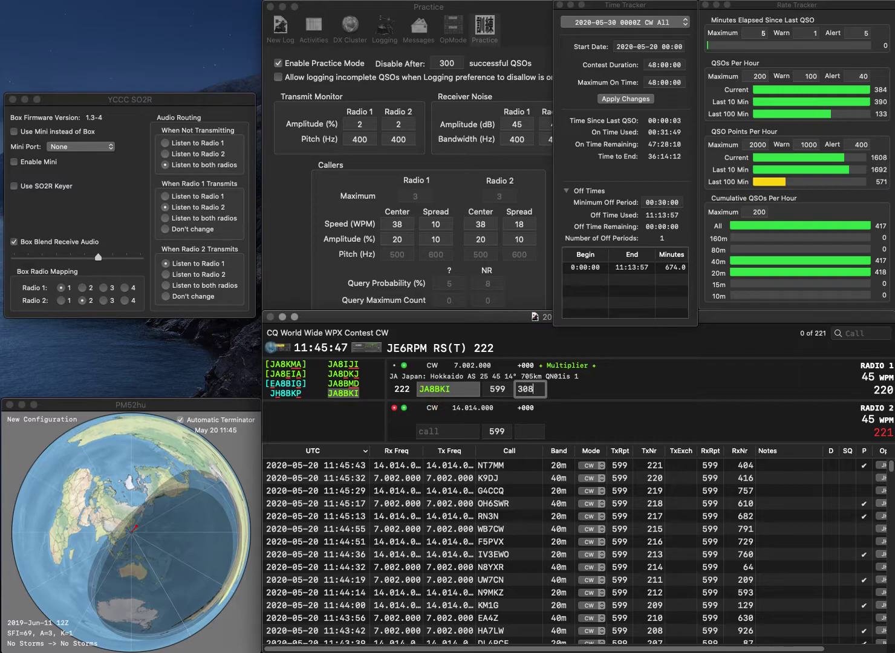
{"action": "key", "text": "Return"}
{"action": "type", "text": "o"}
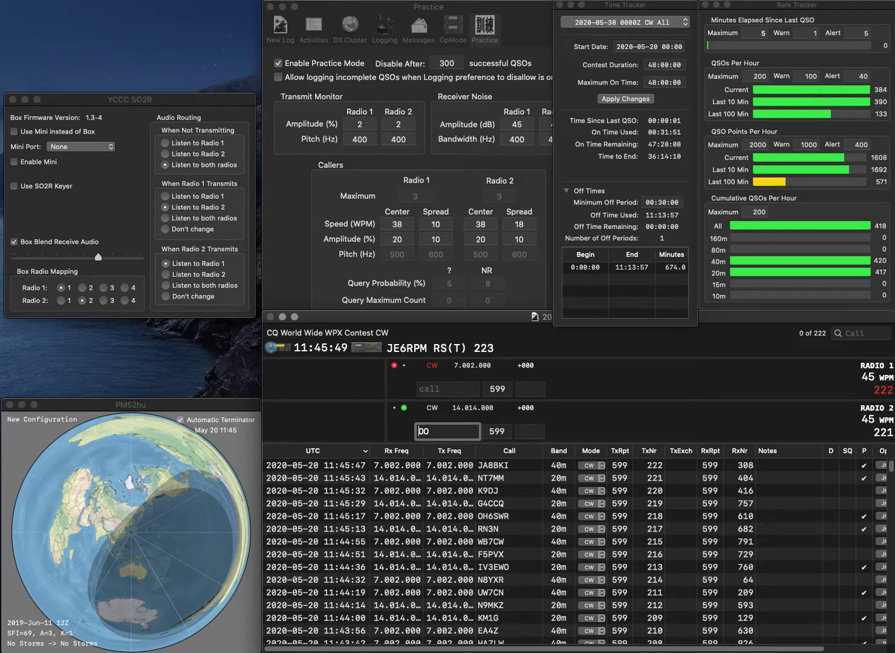
{"action": "type", "text": "400"}
{"action": "key", "text": "Return"}
{"action": "type", "text": "n0ur"}
{"action": "key", "text": "Return"}
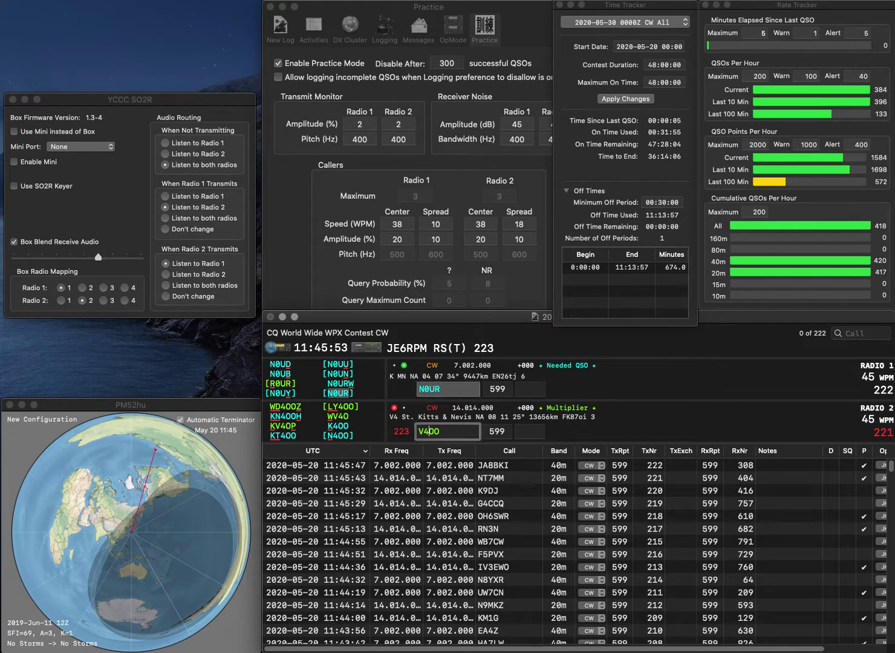
- Correct the Radio 2 call to KT4OO and send it with the report
{"action": "type", "text": "kt400"}
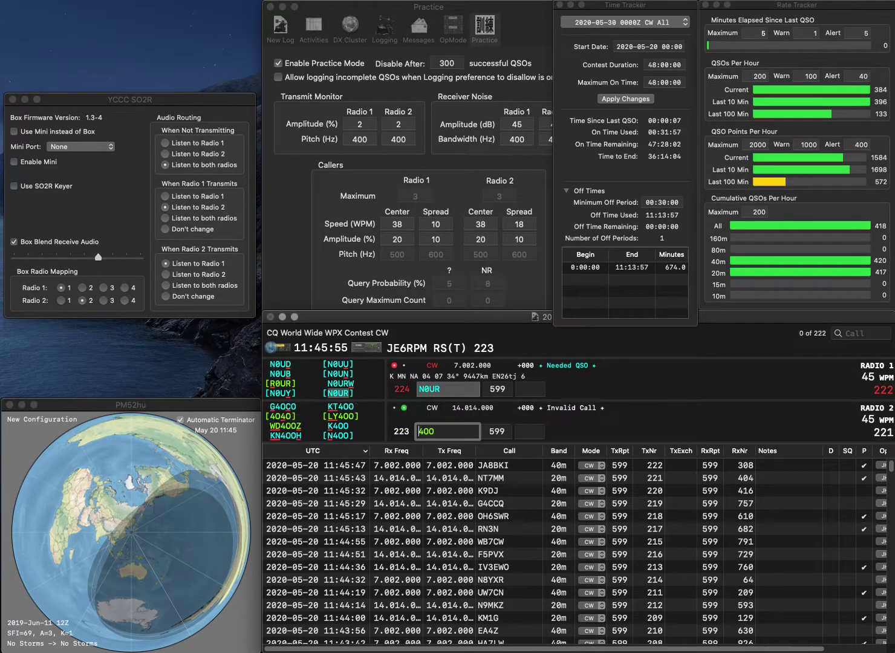
{"action": "key", "text": "Return"}
{"action": "key", "text": "Return"}
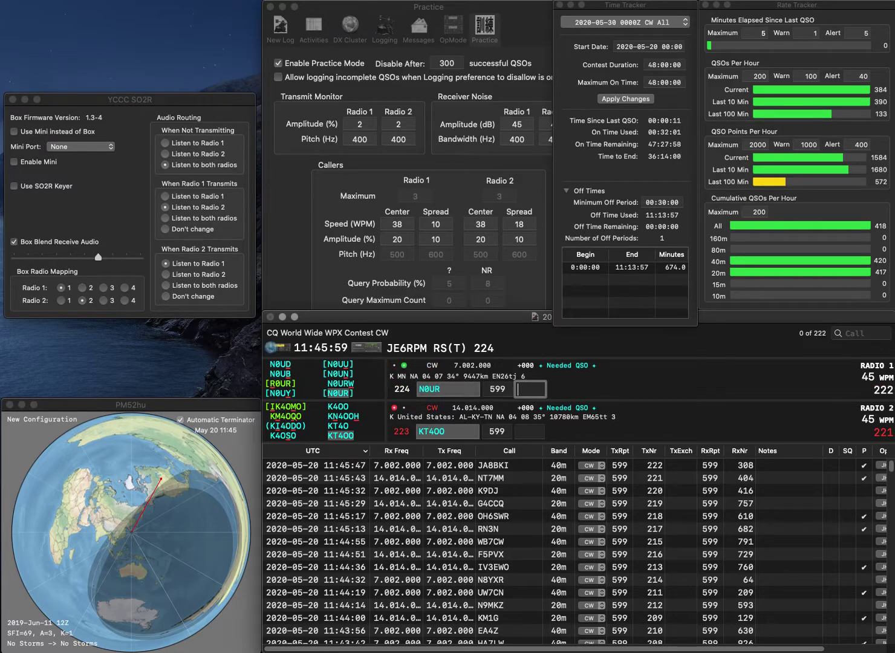
- Log N0UR on Radio 1 with received number 469 and KT4OO on Radio 2 with received number 218
{"action": "type", "text": "469"}
{"action": "key", "text": "Return"}
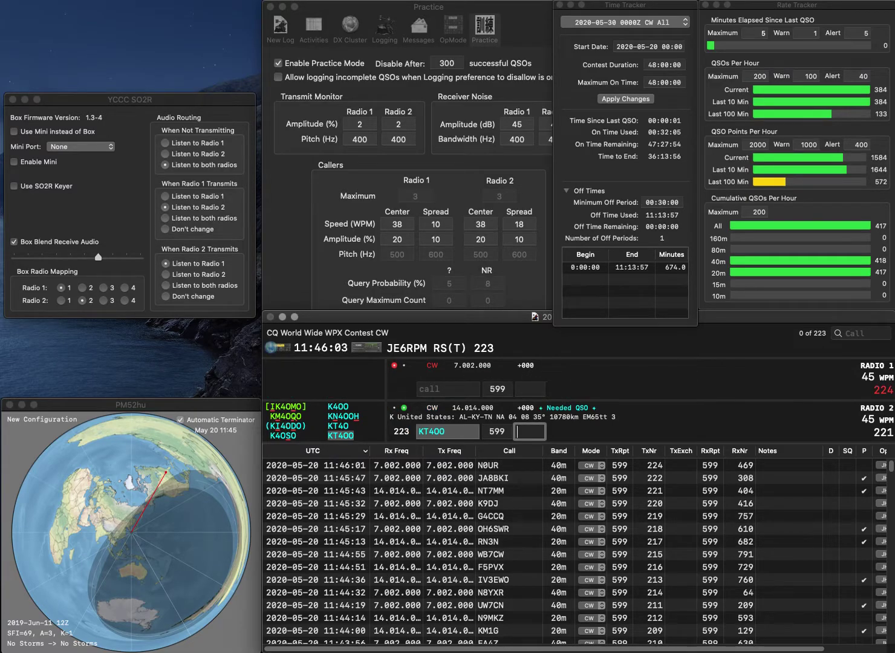
{"action": "type", "text": "218"}
{"action": "key", "text": "Return"}
{"action": "type", "text": "1MAW"}
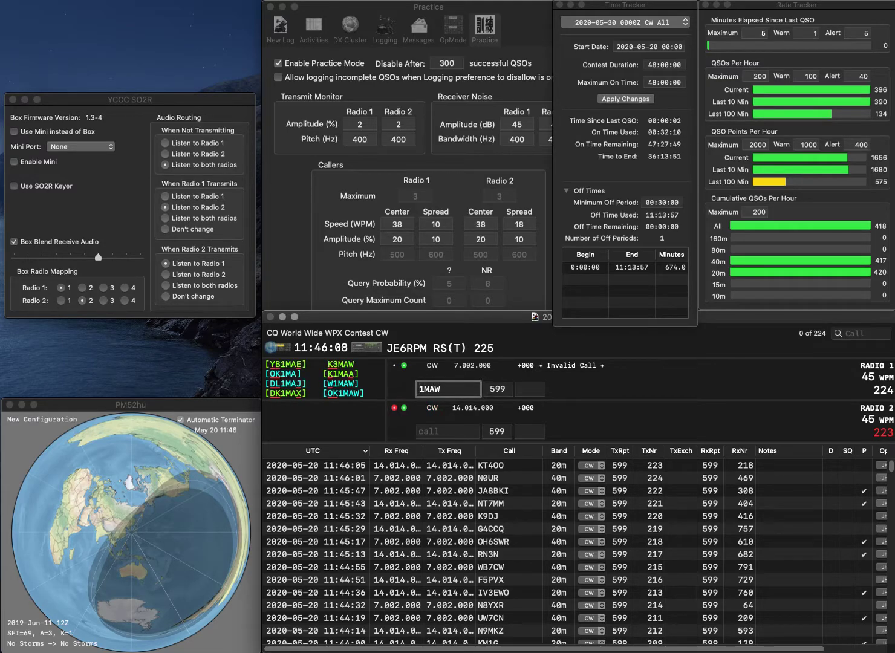
{"action": "key", "text": "Return"}
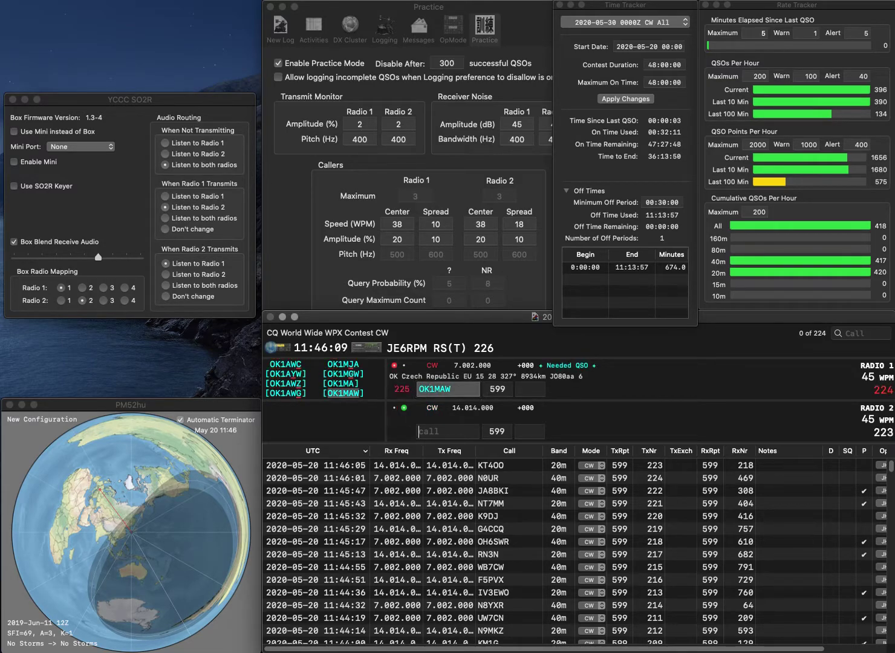
{"action": "type", "text": "D0YSW"}
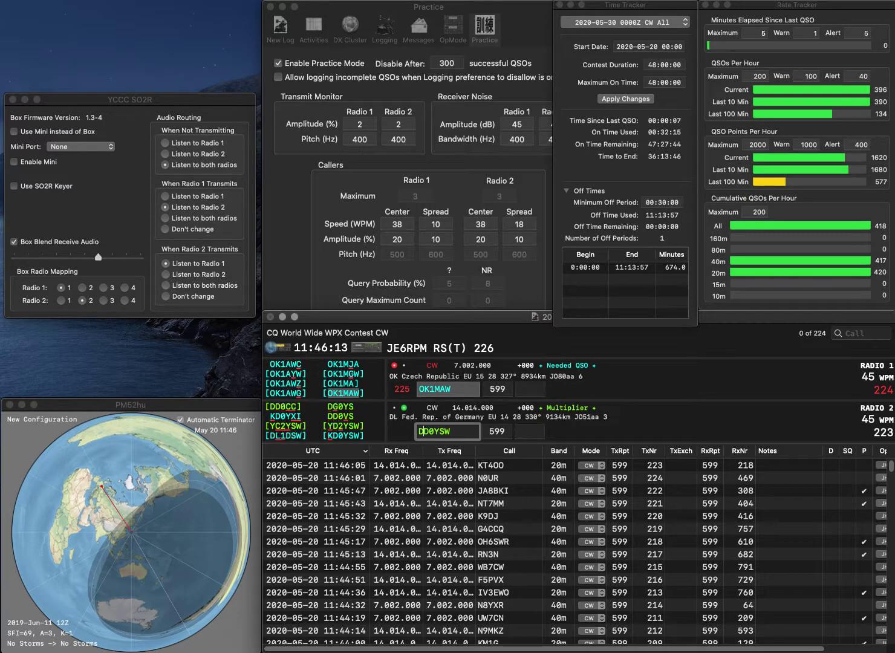
{"action": "key", "text": "Return"}
- Log OK1MAW on Radio 1 with received number 110 and KD0YSW on Radio 2 with received number 754
{"action": "type", "text": "110"}
{"action": "key", "text": "Return"}
{"action": "key", "text": "Tab"}
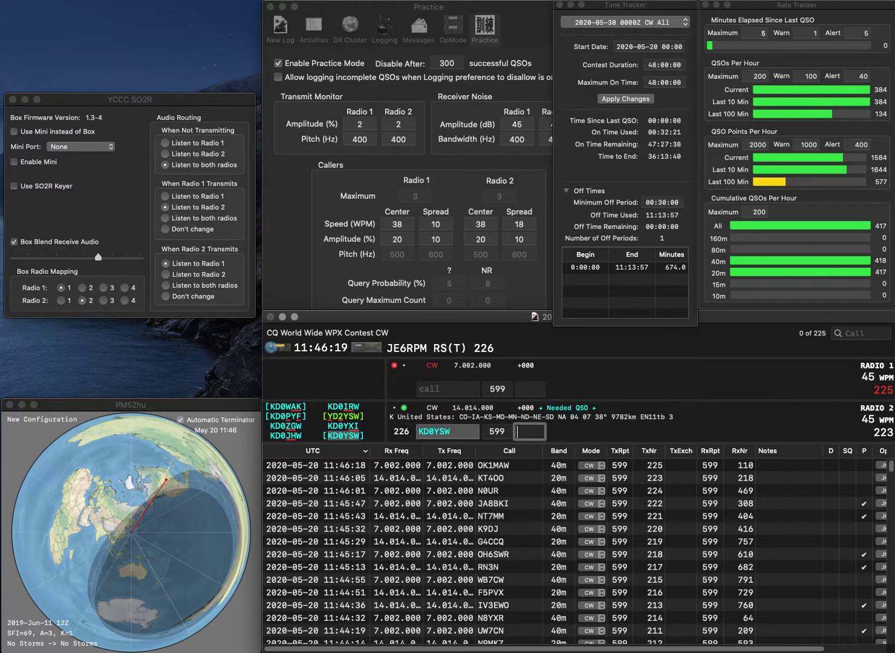
{"action": "type", "text": "754"}
{"action": "key", "text": "Return"}
{"action": "type", "text": "F4F"}
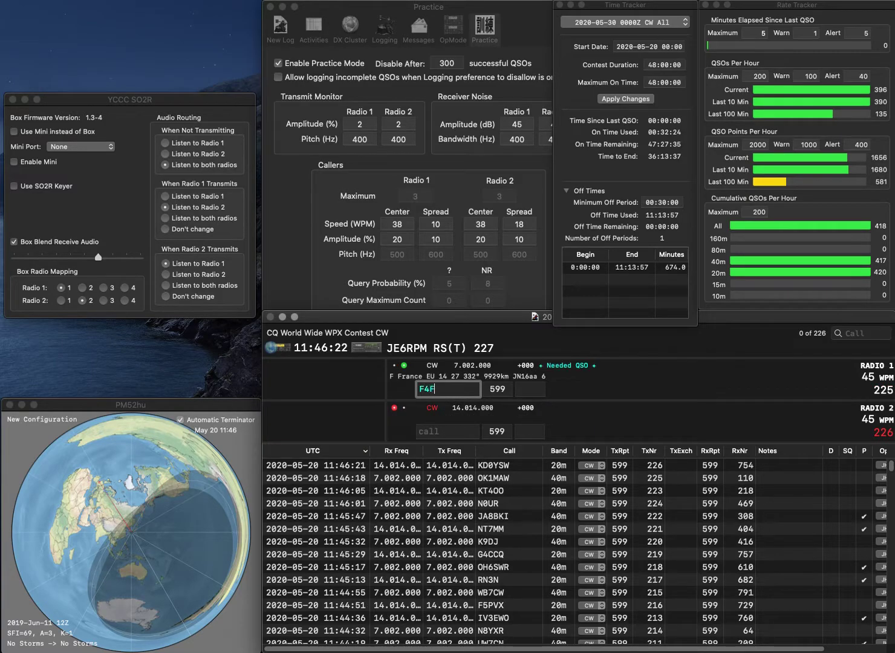
{"action": "type", "text": "TZ"}
{"action": "key", "text": "Return"}
{"action": "type", "text": "K"}
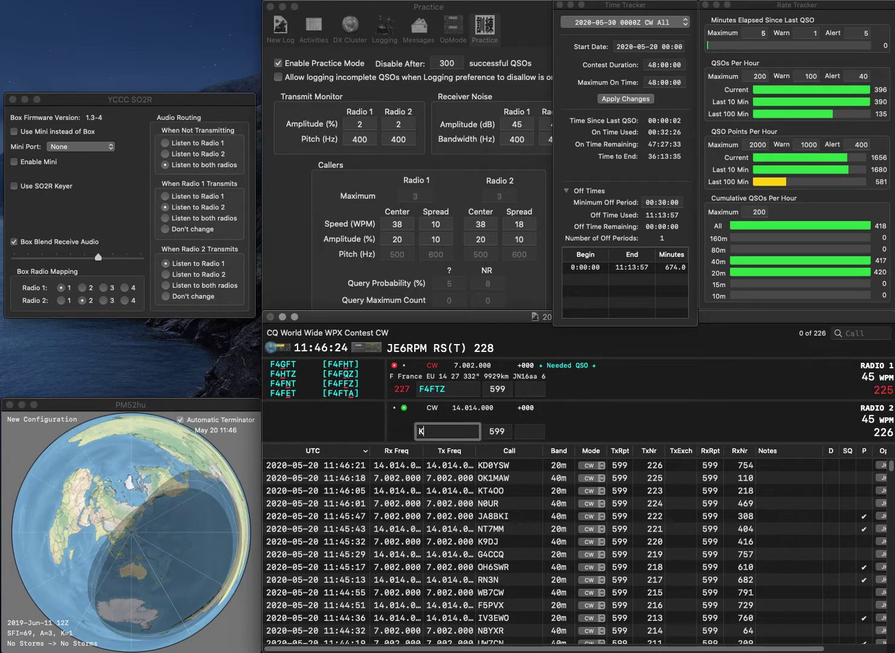
{"action": "type", "text": "0IUQ"}
{"action": "key", "text": "Return"}
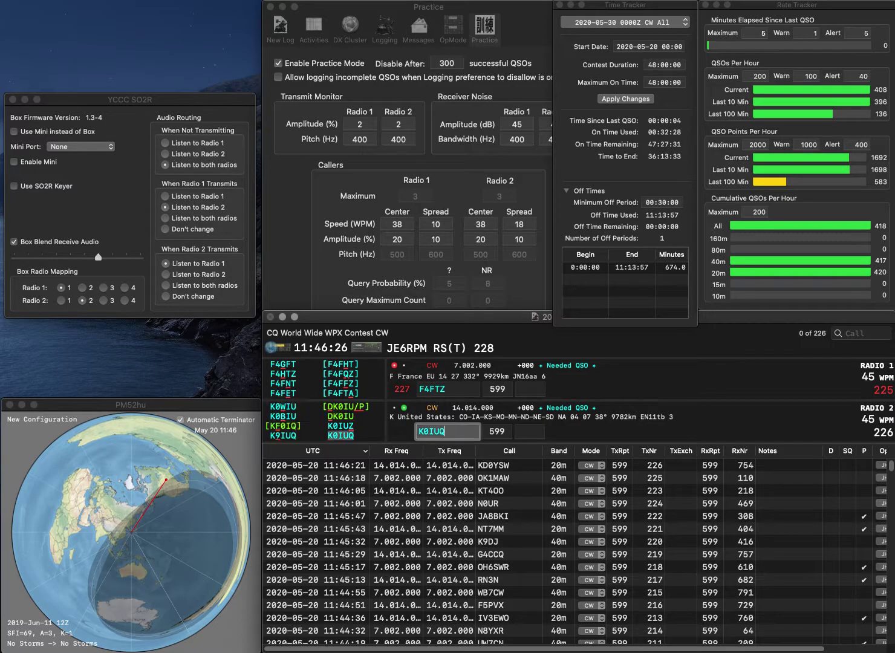
- Correct the Radio 1 call to F4HTZ and send it with the report
{"action": "key", "text": "Left"}
{"action": "key", "text": "Left"}
{"action": "key", "text": "Left"}
{"action": "key", "text": "BackSpace"}
{"action": "type", "text": "5"}
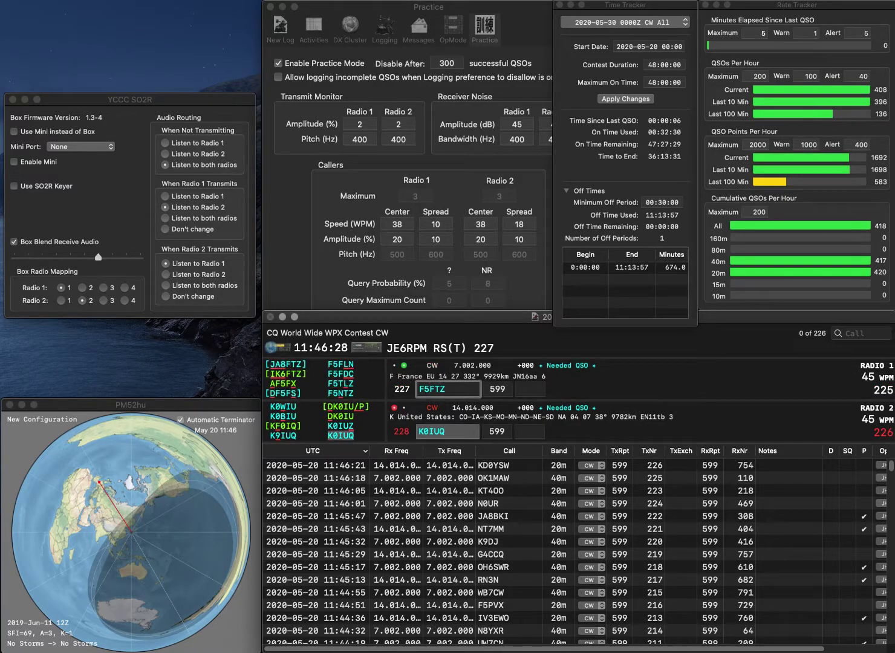
{"action": "key", "text": "BackSpace"}
{"action": "type", "text": "4"}
{"action": "key", "text": "Delete"}
{"action": "type", "text": "H"}
{"action": "key", "text": "Return"}
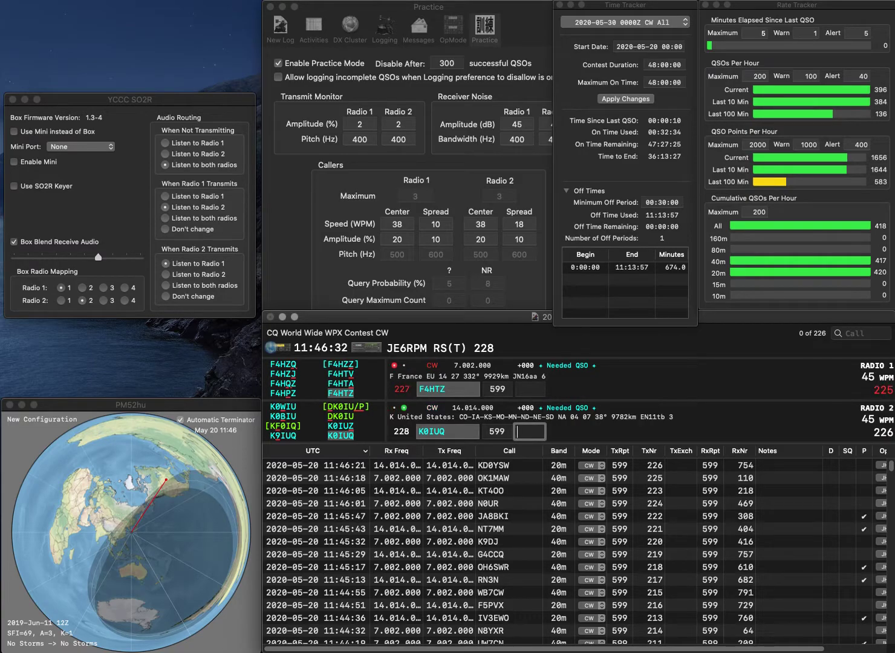
- Log K0IUQ on Radio 2 with received number 305 and F4HTZ on Radio 1 with received number 818
{"action": "type", "text": "305"}
{"action": "key", "text": "Return"}
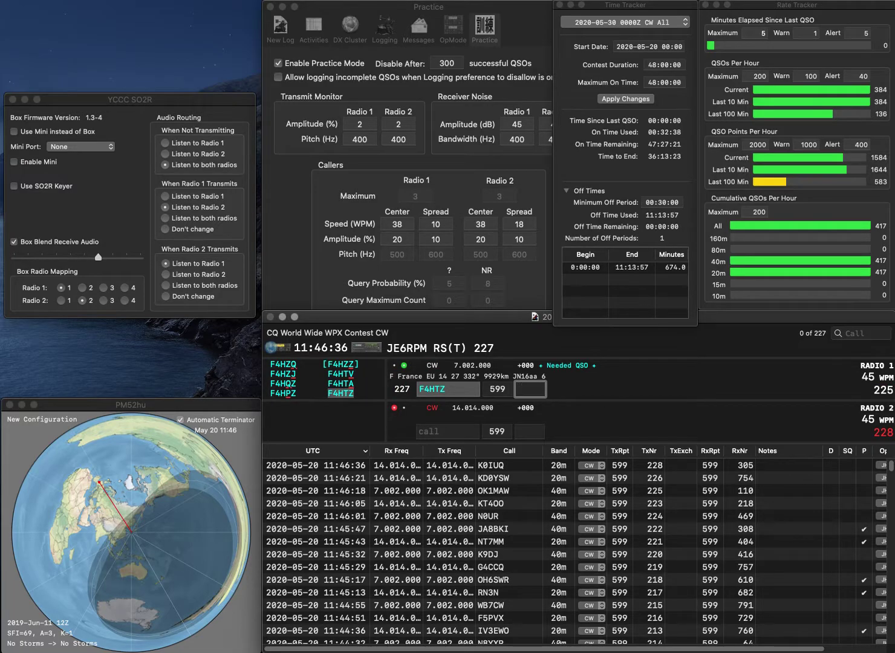
{"action": "type", "text": "818"}
{"action": "key", "text": "Return"}
{"action": "type", "text": "2CV"}
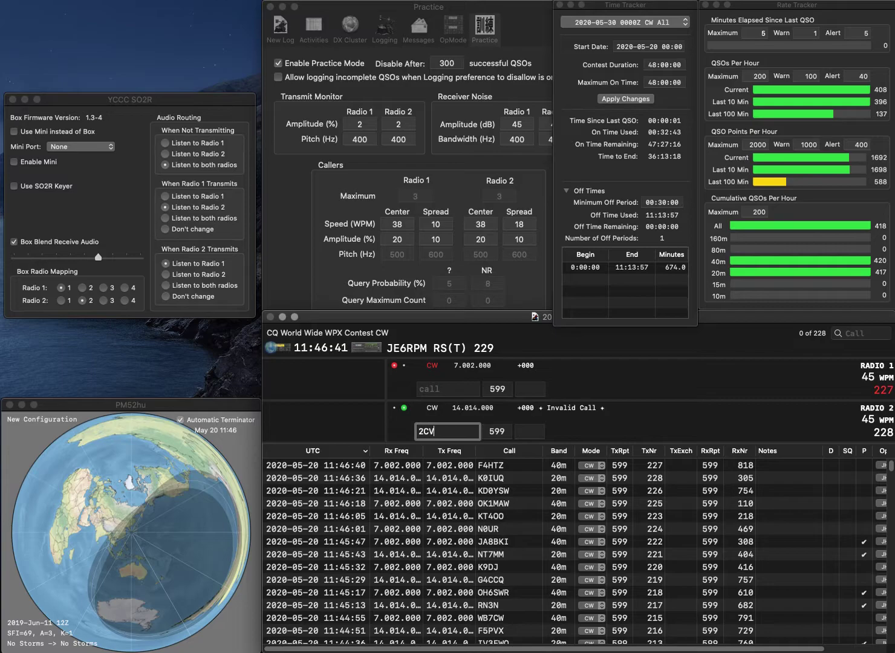
{"action": "key", "text": "Return"}
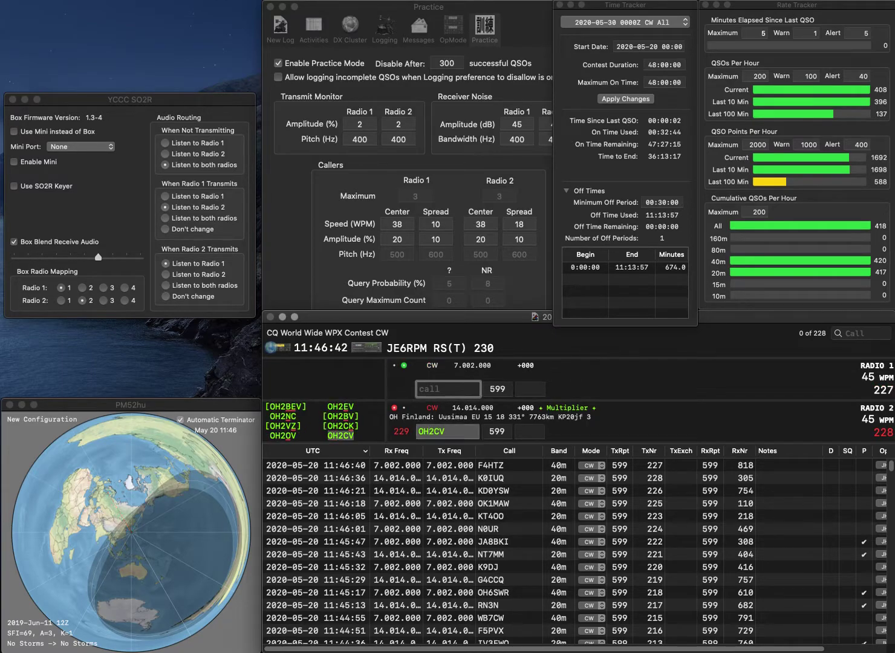
{"action": "type", "text": "UY5AA"}
{"action": "key", "text": "Return"}
- Log OH2CV on Radio 2 with received number 761 and UY5AA on Radio 1 with received number 92
{"action": "left_click", "coordinate": [529, 432]}
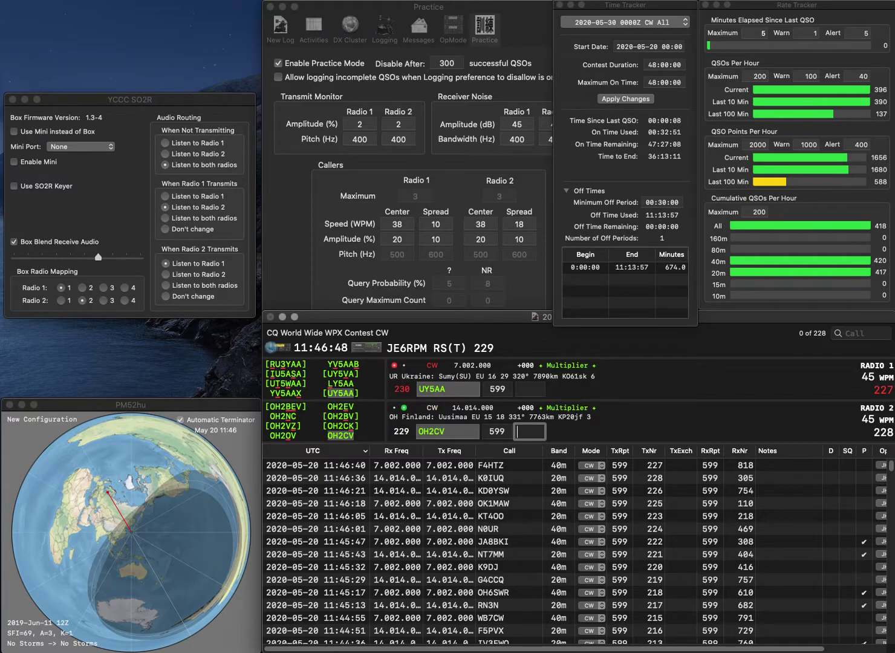
{"action": "type", "text": "761"}
{"action": "key", "text": "Return"}
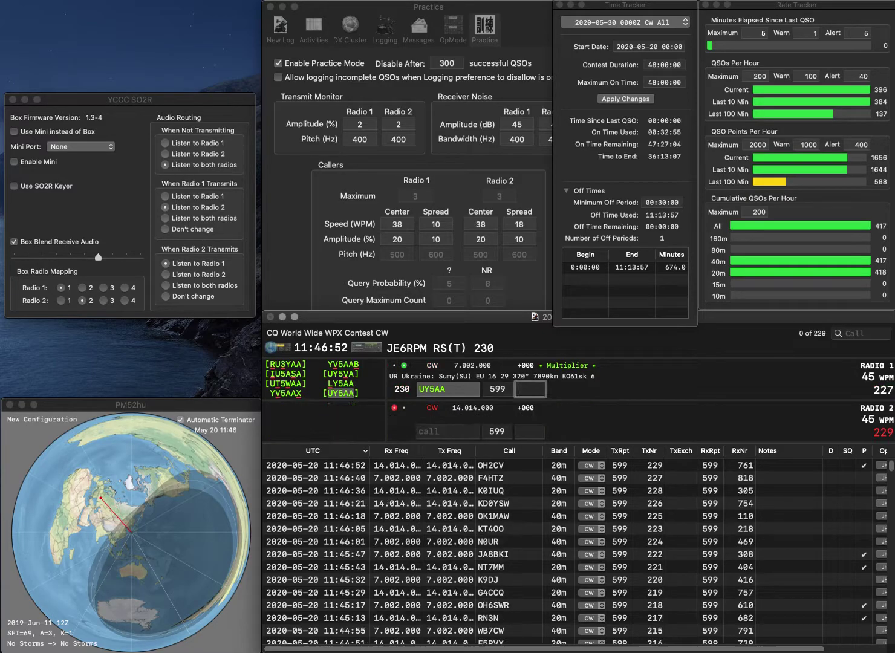
{"action": "type", "text": "92"}
{"action": "key", "text": "Return"}
{"action": "type", "text": "W9FFA/4"}
{"action": "key", "text": "Return"}
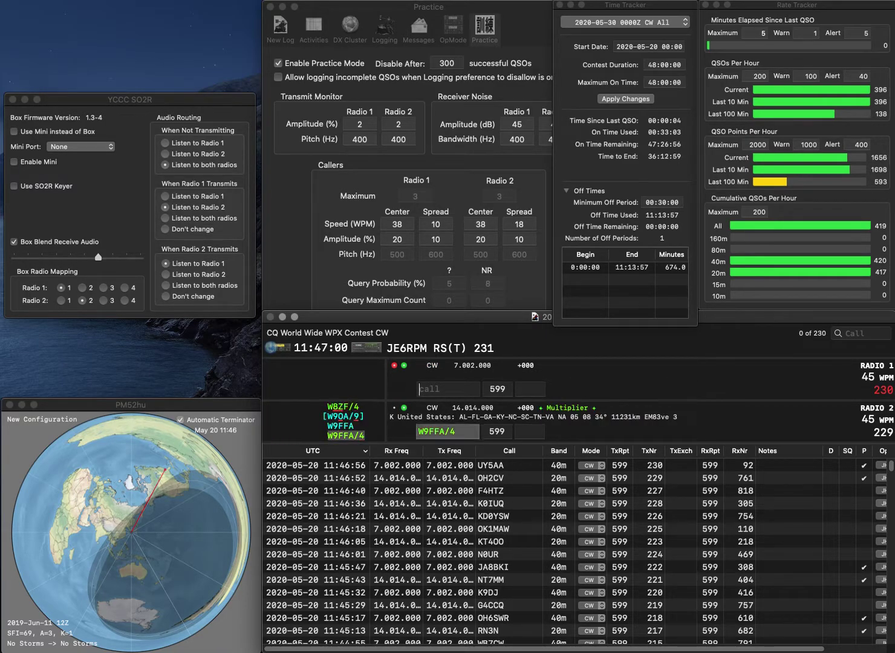
{"action": "type", "text": "KN"}
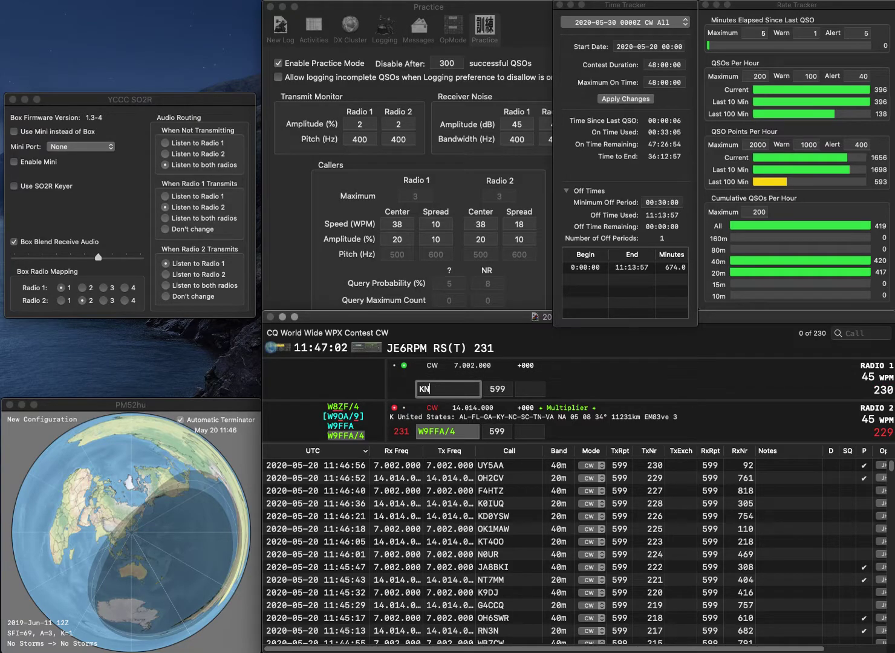
{"action": "type", "text": "4PFV"}
{"action": "key", "text": "Return"}
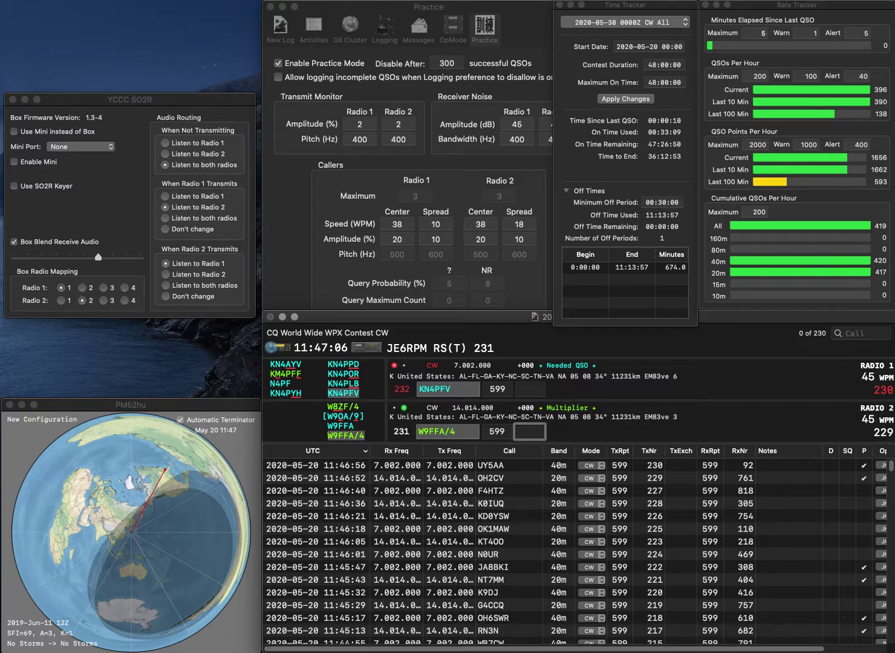
{"action": "type", "text": "728"}
{"action": "key", "text": "Return"}
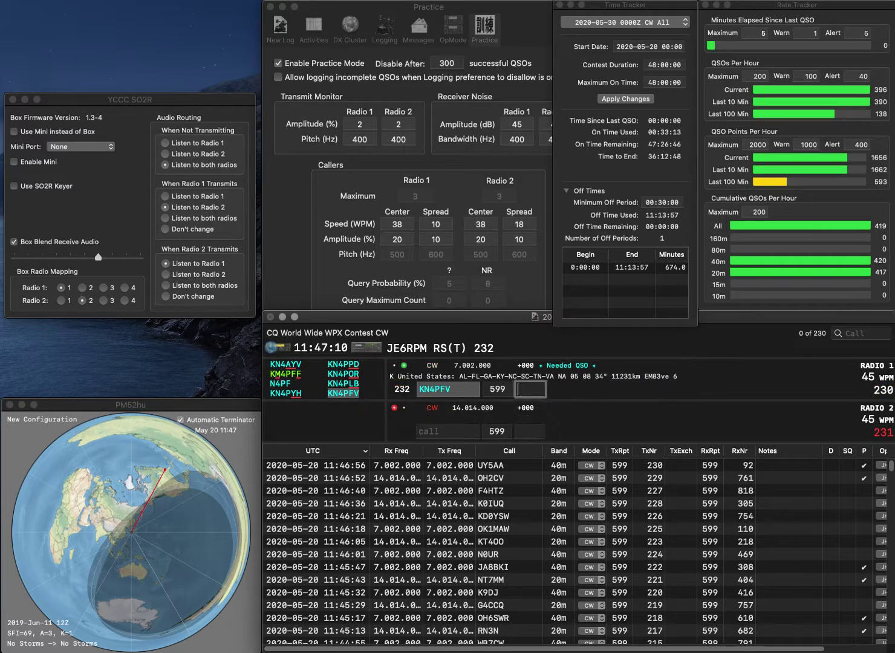
{"action": "type", "text": "66"}
{"action": "key", "text": "Return"}
{"action": "type", "text": "IK"}
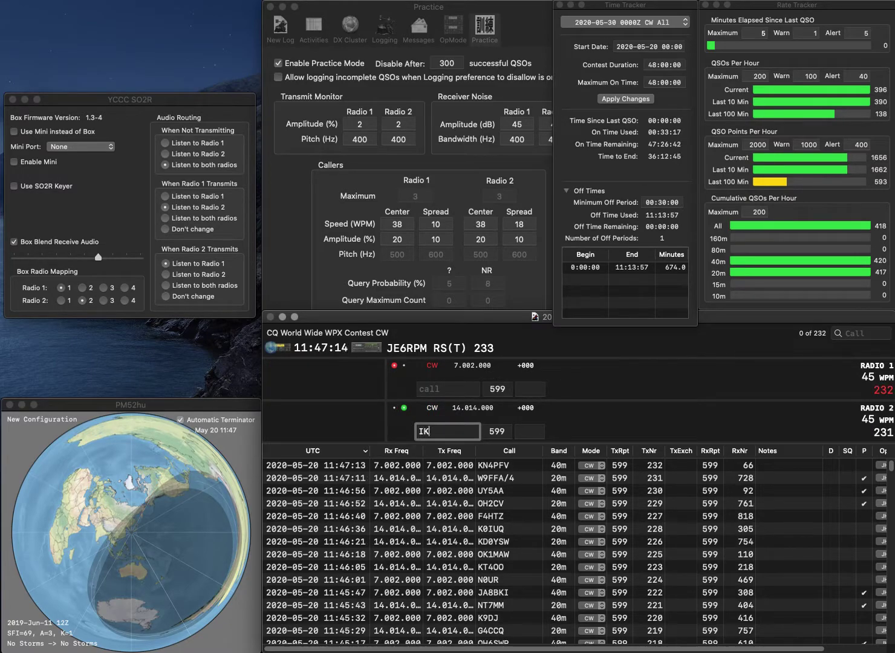
{"action": "type", "text": "2IKW"}
{"action": "key", "text": "Return"}
{"action": "type", "text": "W8JJB"}
{"action": "key", "text": "Return"}
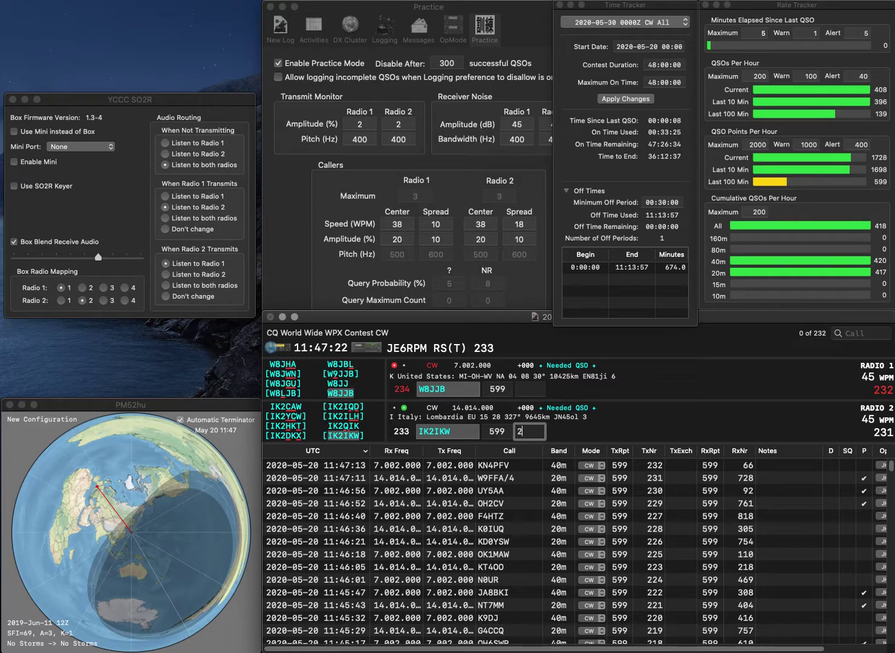
{"action": "key", "text": "Return"}
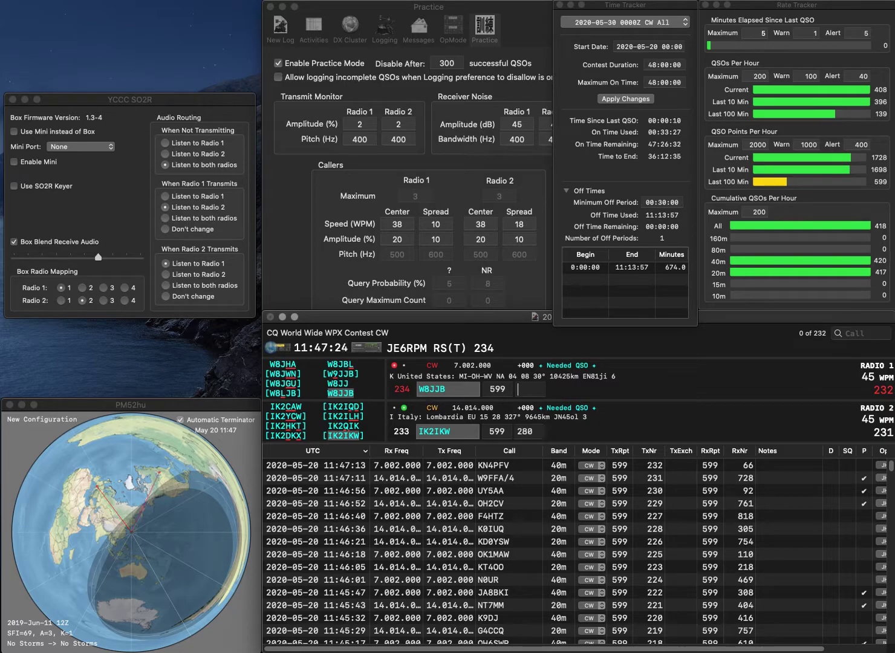
{"action": "type", "text": "645"}
{"action": "key", "text": "Return"}
- Enter the call UZ9E on Radio 2 and N7AP on Radio 1, sending both with the report
{"action": "type", "text": "UZ9E"}
{"action": "key", "text": "Return"}
{"action": "type", "text": "N7AP"}
{"action": "key", "text": "Return"}
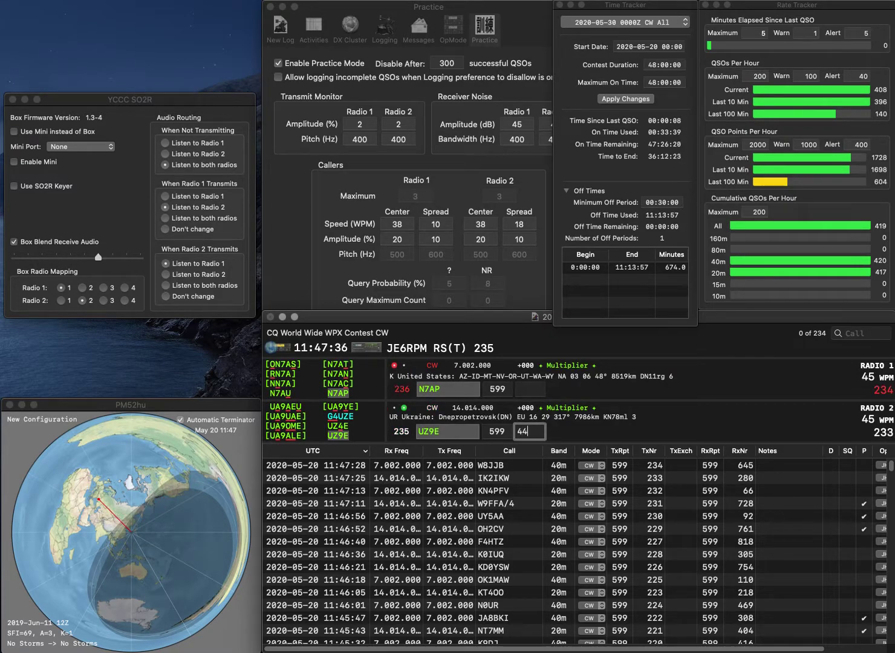
{"action": "key", "text": "Return"}
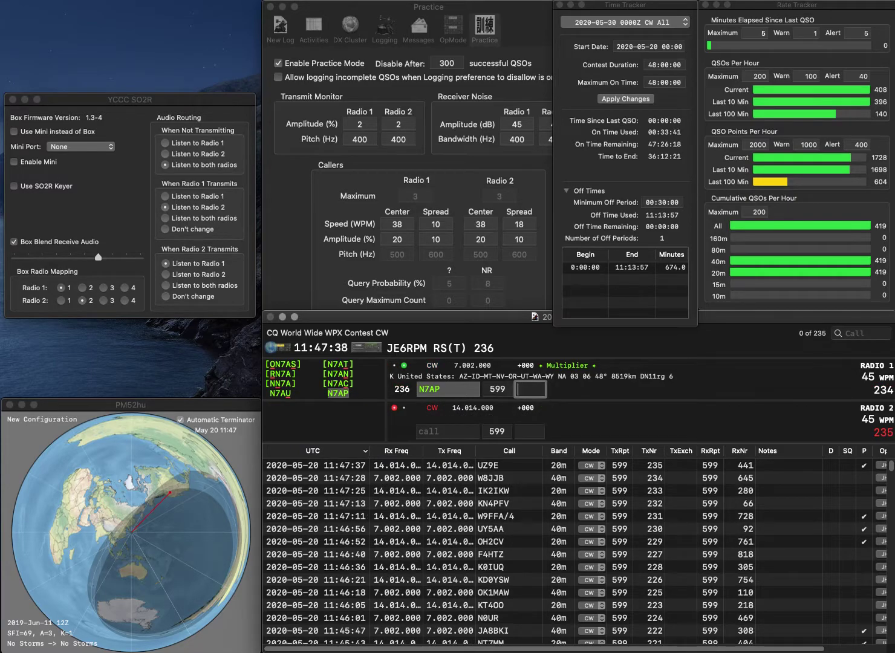
{"action": "type", "text": "276"}
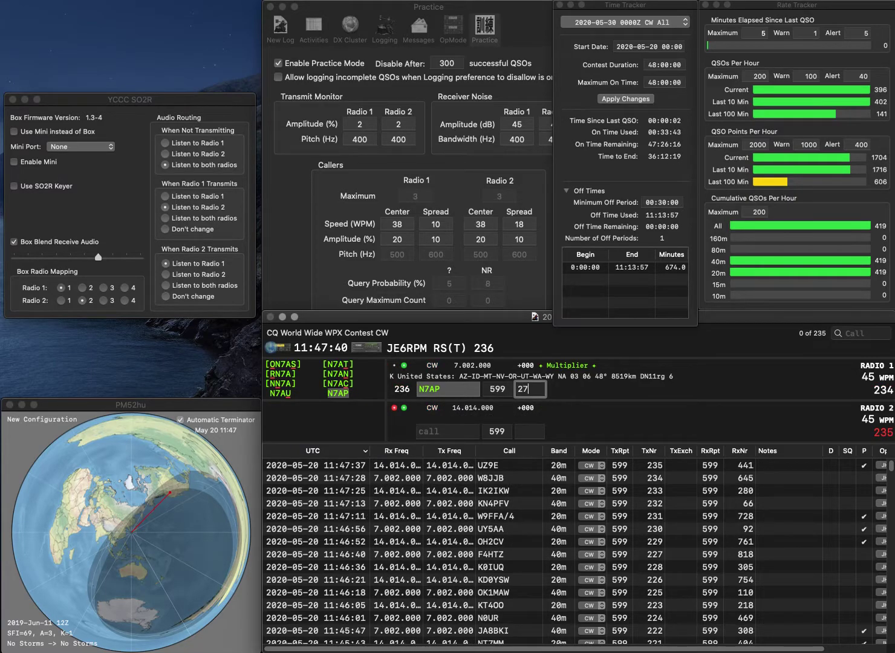
{"action": "key", "text": "Return"}
{"action": "type", "text": "3X"}
{"action": "key", "text": "Return"}
{"action": "type", "text": "UR7L"}
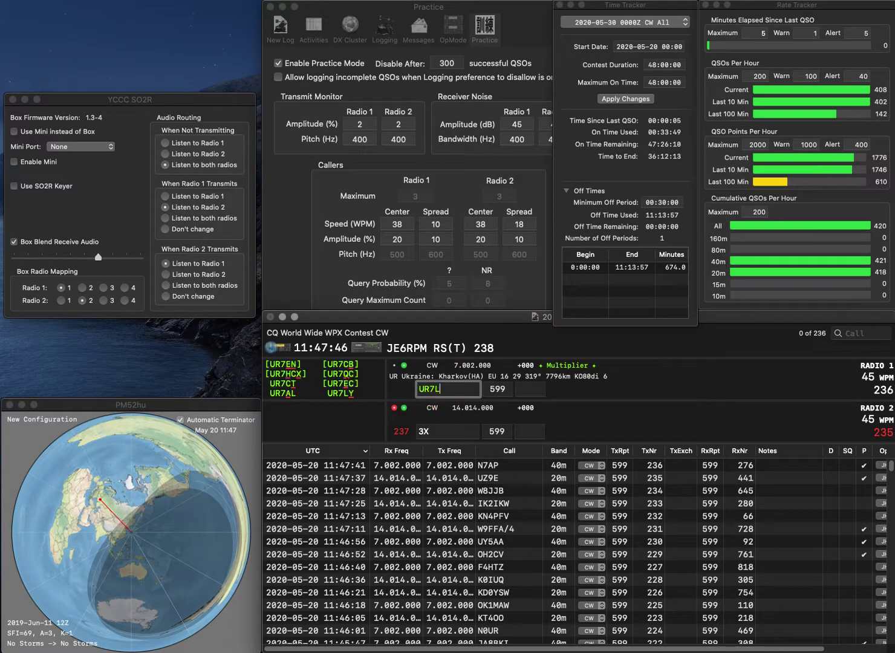
{"action": "type", "text": "Y"}
{"action": "key", "text": "Return"}
{"action": "type", "text": "LY"}
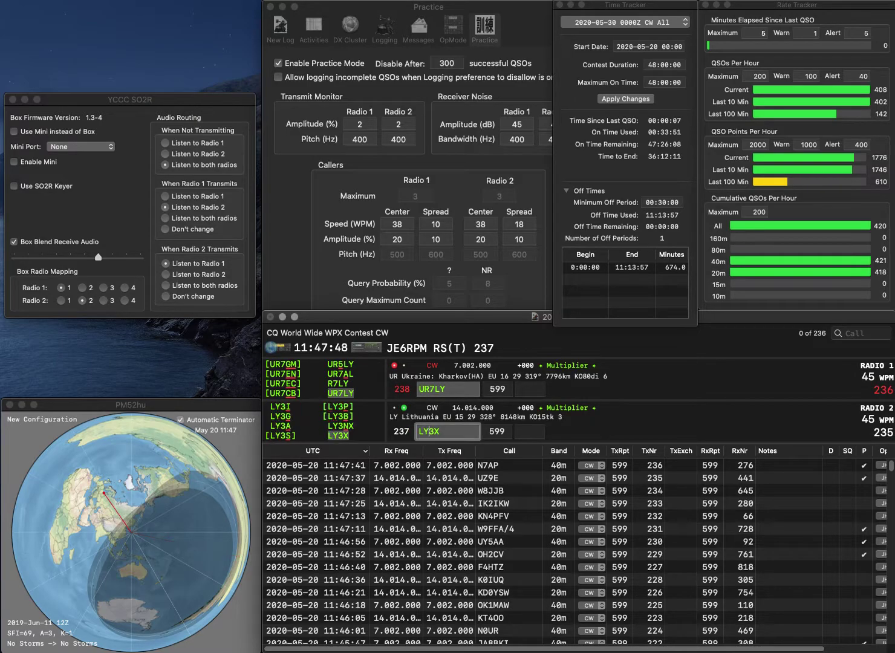
{"action": "key", "text": "Return"}
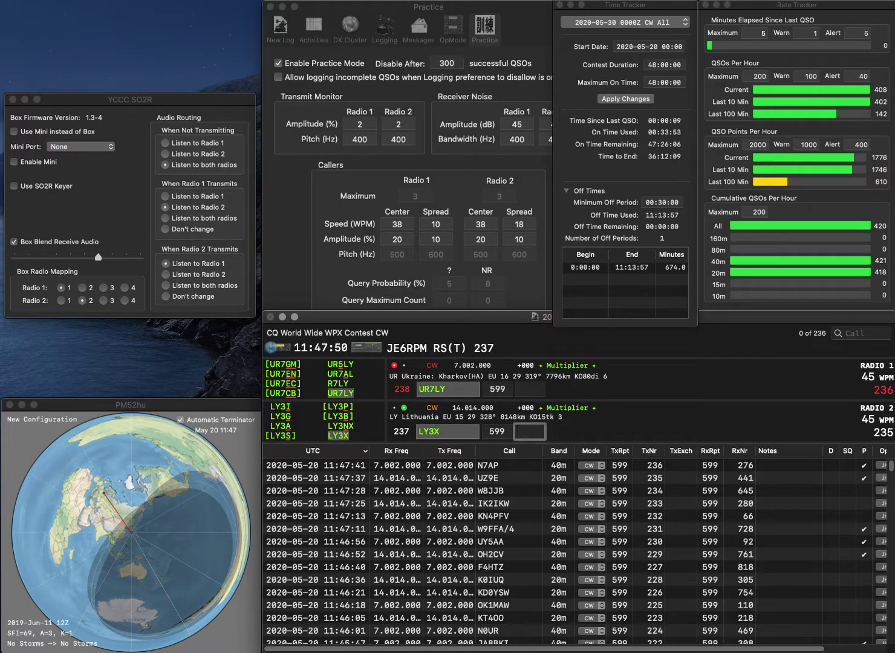
- Log UR7LY on Radio 1 with received number 987 and LY3X on Radio 2 with received number 783
{"action": "type", "text": "7"}
{"action": "key", "text": "Return"}
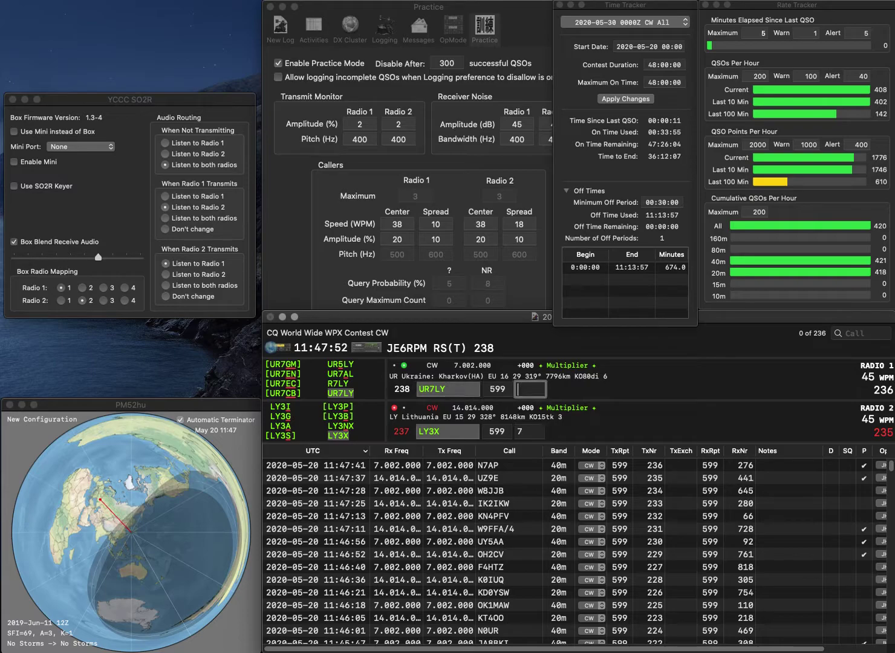
{"action": "type", "text": "987"}
{"action": "key", "text": "Return"}
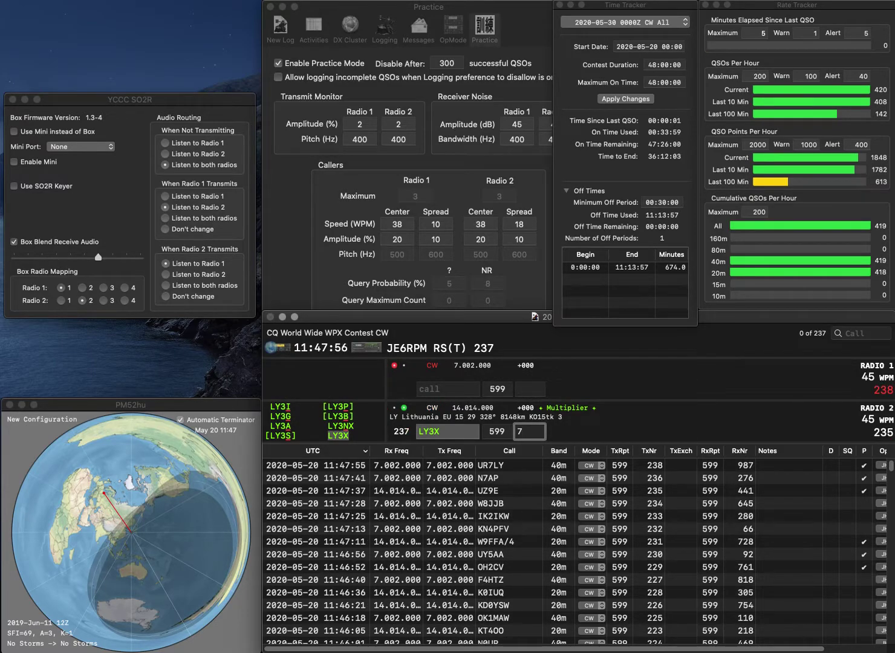
{"action": "type", "text": "83"}
{"action": "key", "text": "Return"}
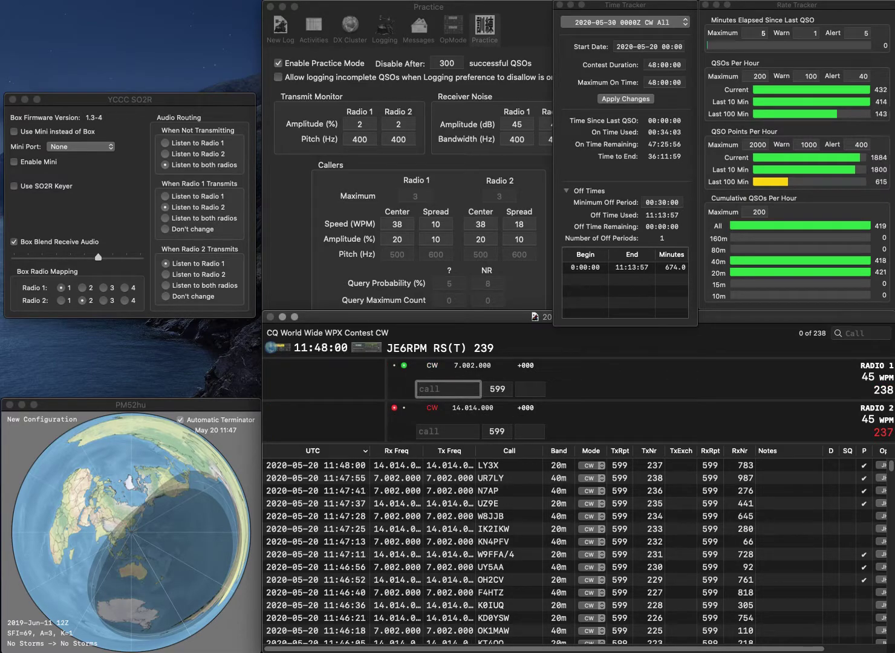
- Send the partial call 2UP on Radio 1 and DL6HBQ on Radio 2, and complete the Radio 1 call as VA2UP
{"action": "type", "text": "2UP"}
{"action": "key", "text": "Return"}
{"action": "type", "text": "DL6HBQ"}
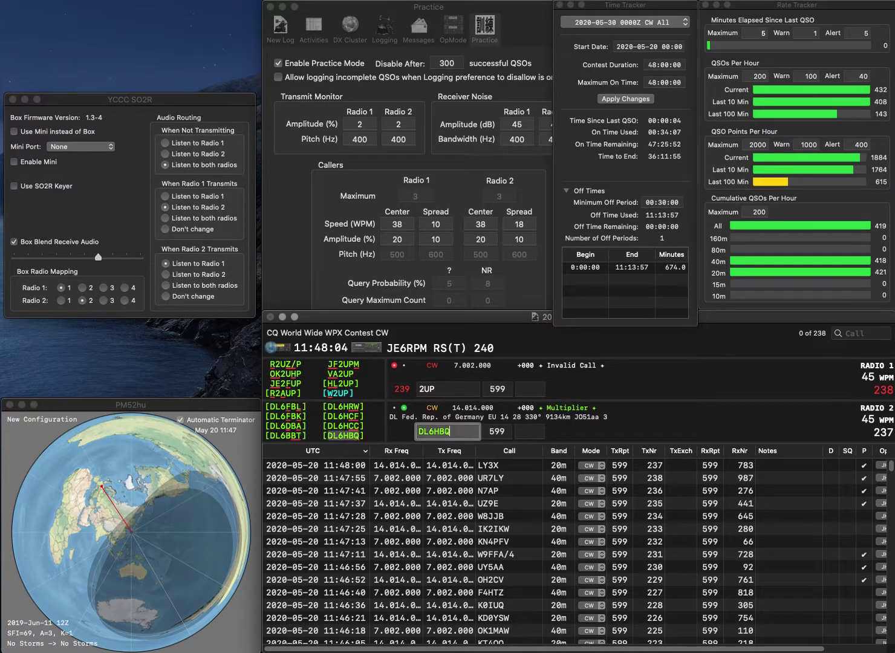
{"action": "key", "text": "Return"}
{"action": "type", "text": "H"}
{"action": "key", "text": "BackSpace"}
{"action": "type", "text": "VA"}
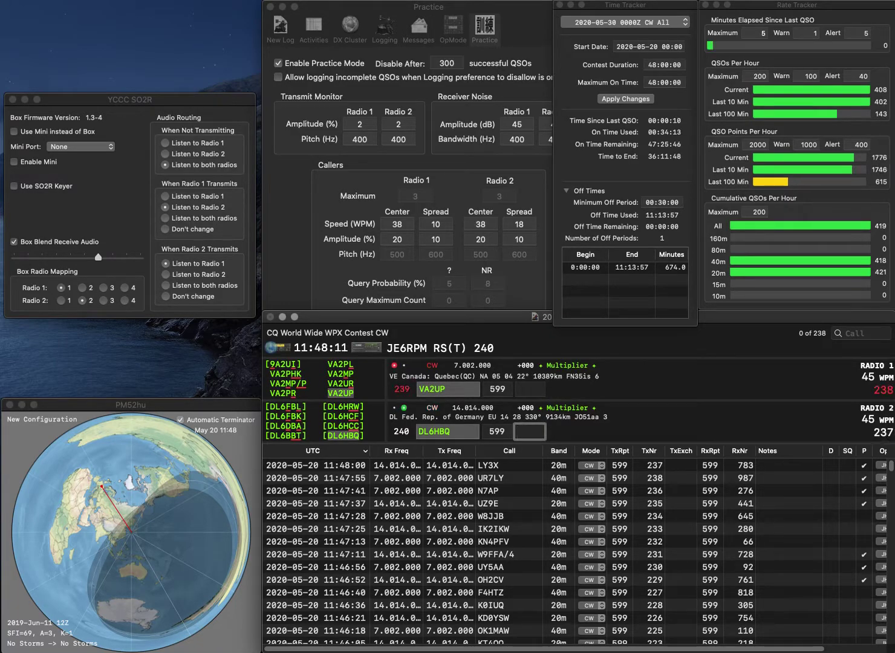
{"action": "type", "text": "100"}
{"action": "key", "text": "Return"}
{"action": "type", "text": "432"}
{"action": "key", "text": "Return"}
{"action": "type", "text": "RU3XJ"}
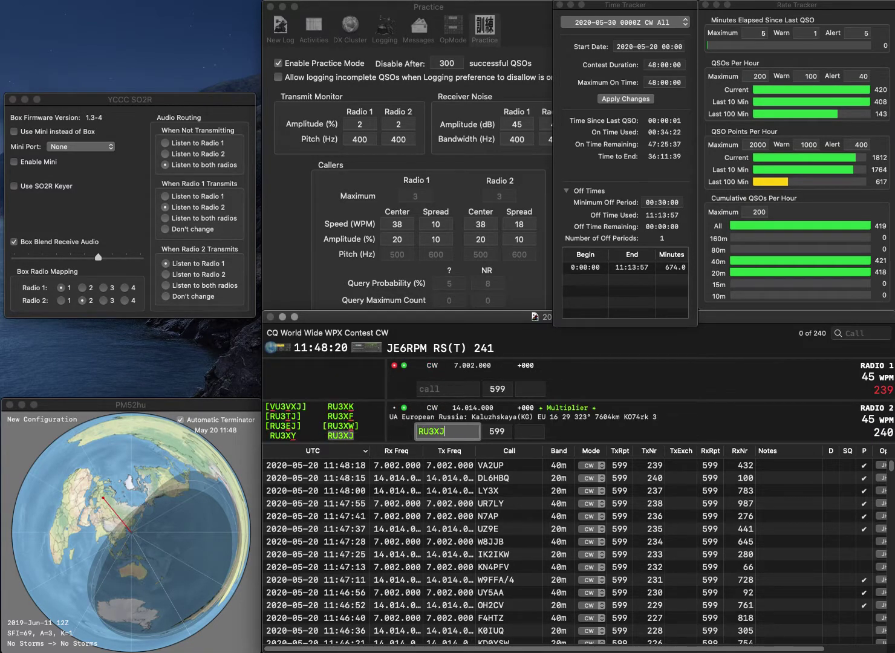
{"action": "key", "text": "Return"}
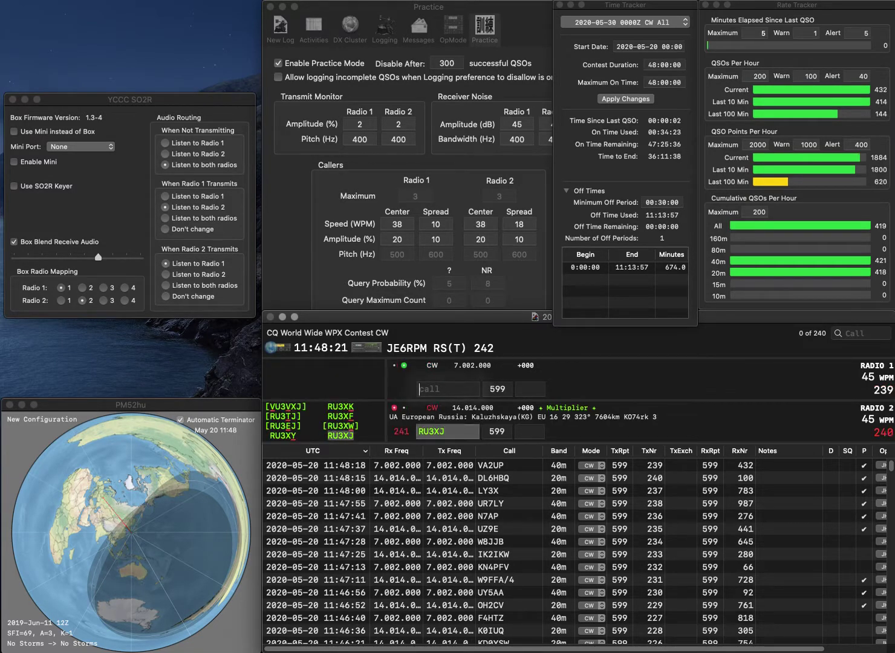
{"action": "type", "text": "W0CQC"}
{"action": "key", "text": "Return"}
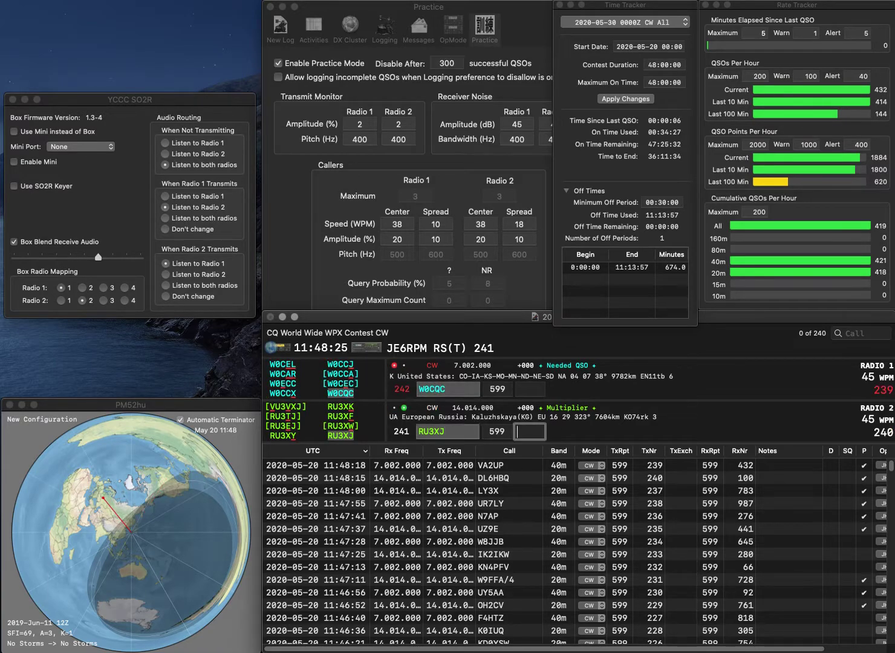
{"action": "type", "text": "638"}
{"action": "key", "text": "Return"}
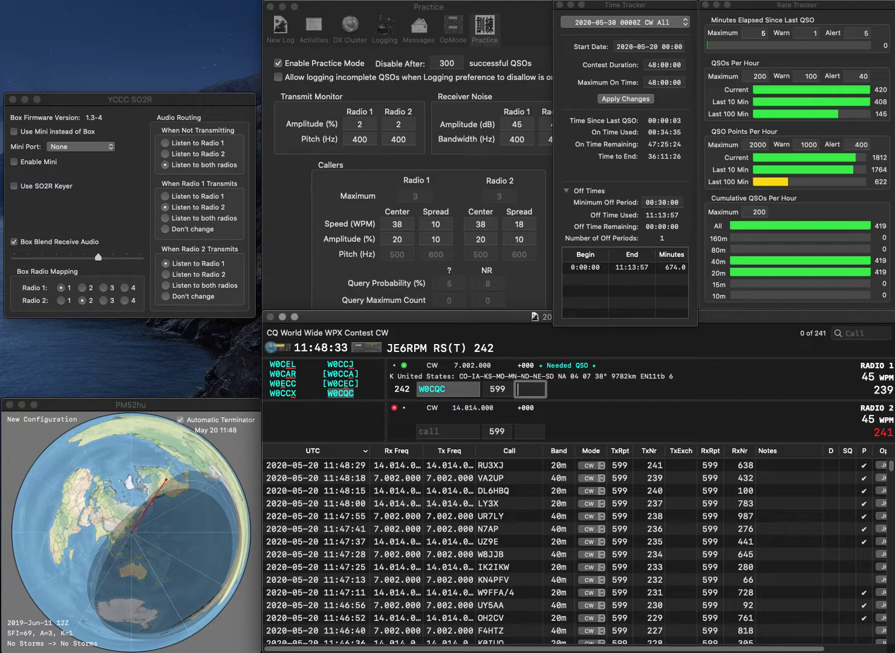
{"action": "type", "text": "741"}
{"action": "key", "text": "Return"}
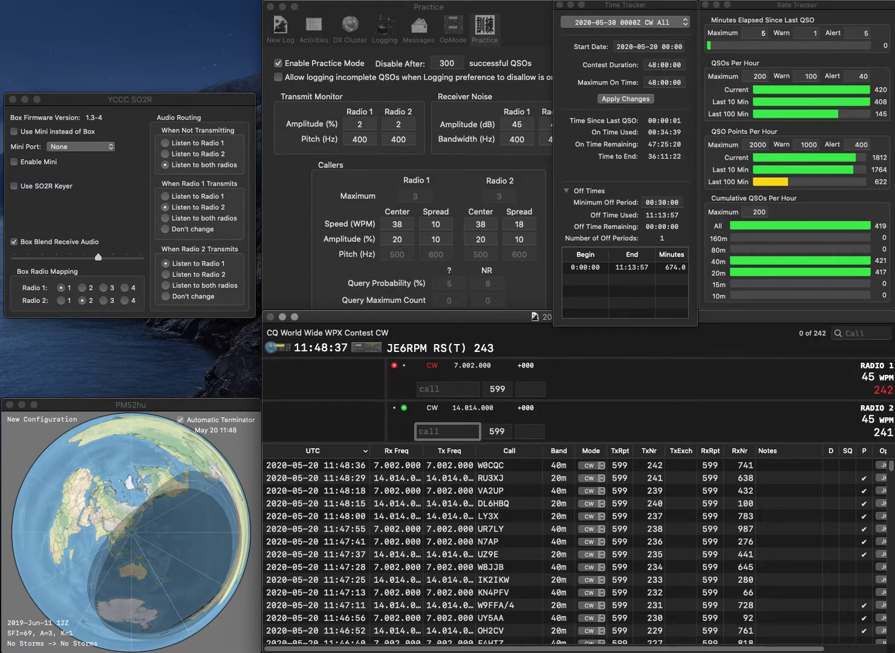
- Send the partial call W6 on Radio 2 and the call T6A on Radio 1 with the report
{"action": "type", "text": "W6"}
{"action": "key", "text": "Return"}
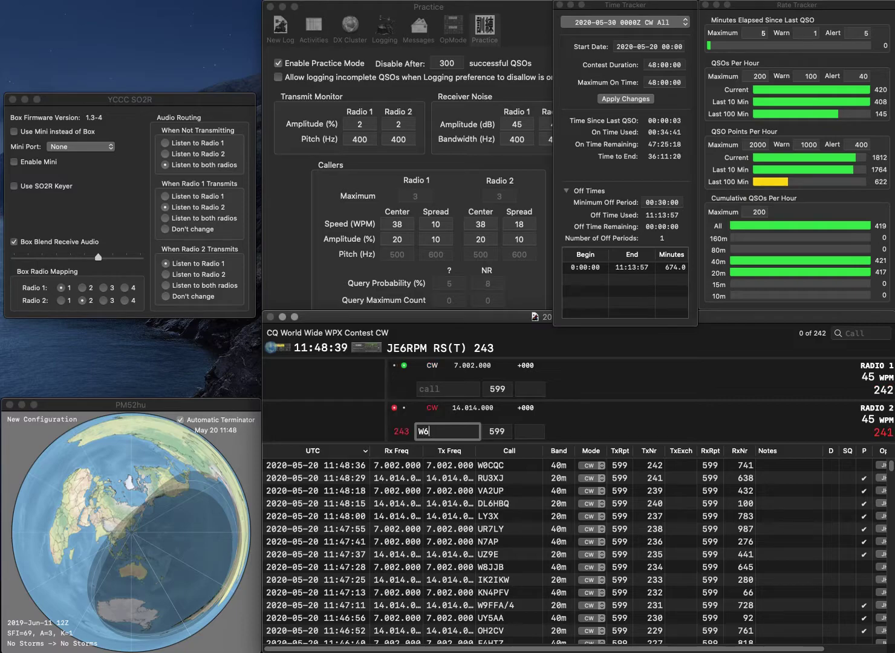
{"action": "type", "text": "TB"}
{"action": "type", "text": "6A"}
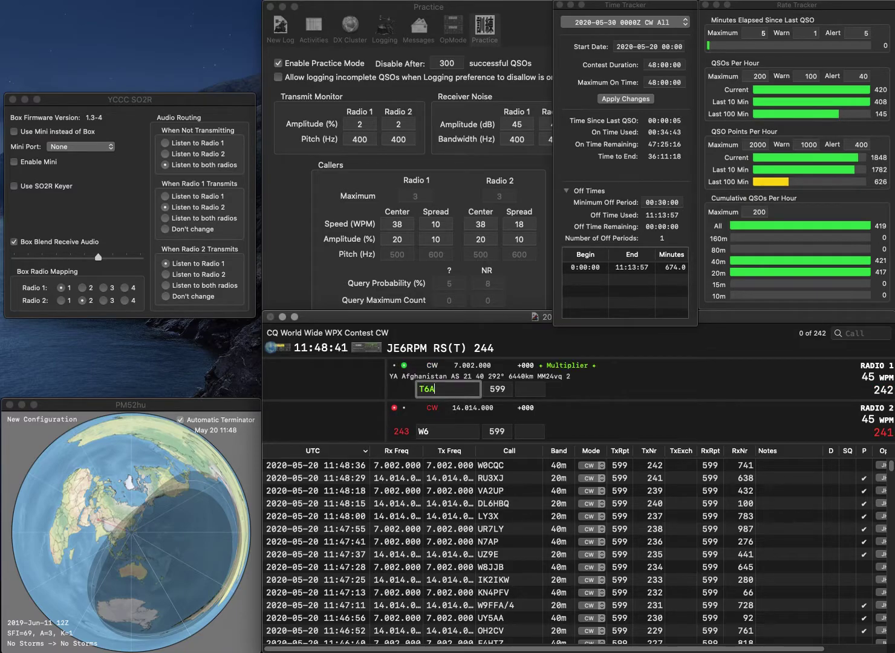
{"action": "key", "text": "Return"}
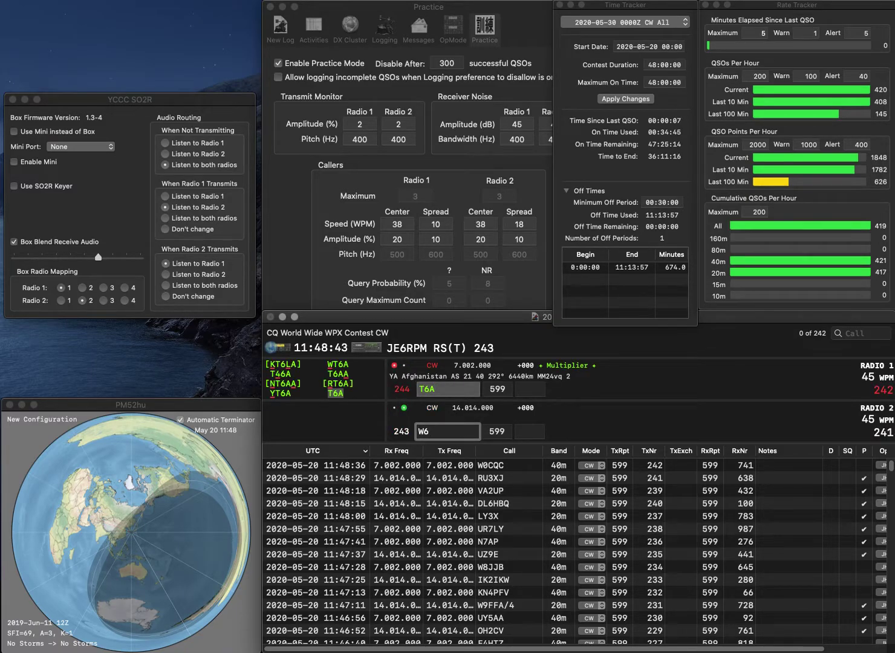
- Complete the Radio 2 call as W6SR and log T6A on Radio 1 with received number 374
{"action": "type", "text": "HR"}
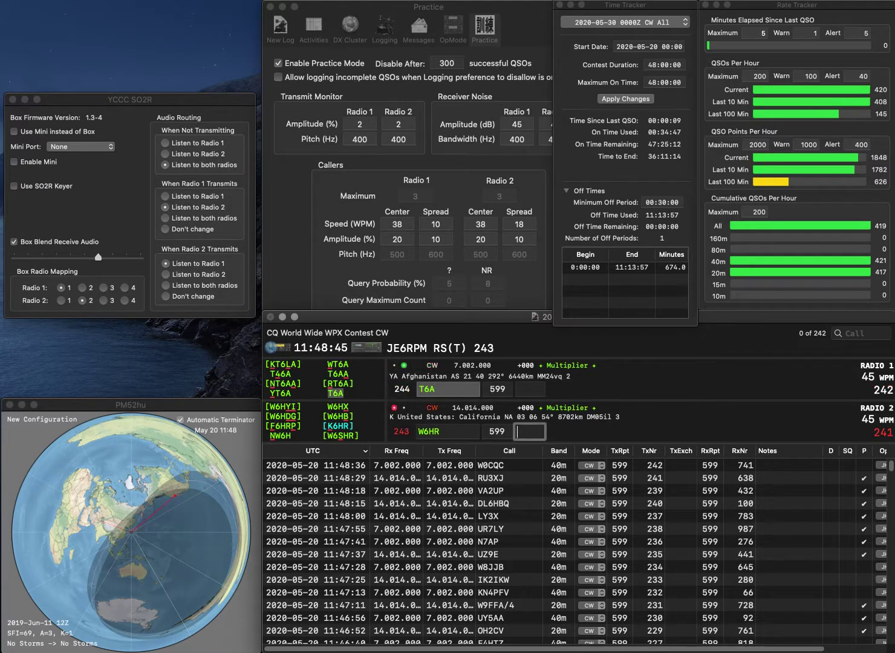
{"action": "key", "text": "BackSpace"}
{"action": "key", "text": "BackSpace"}
{"action": "type", "text": "SR"}
{"action": "key", "text": "Return"}
{"action": "type", "text": "374"}
{"action": "key", "text": "Return"}
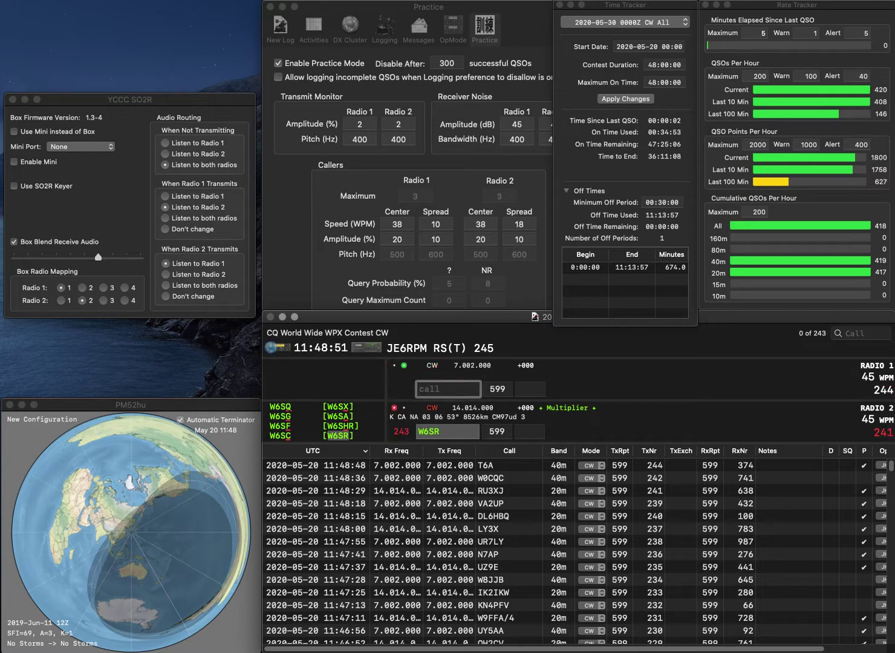
- Enter the call 4O4O on Radio 1 and send it with the report
{"action": "type", "text": "O"}
{"action": "key", "text": "BackSpace"}
{"action": "key", "text": "BackSpace"}
{"action": "type", "text": "4O4O"}
{"action": "key", "text": "Return"}
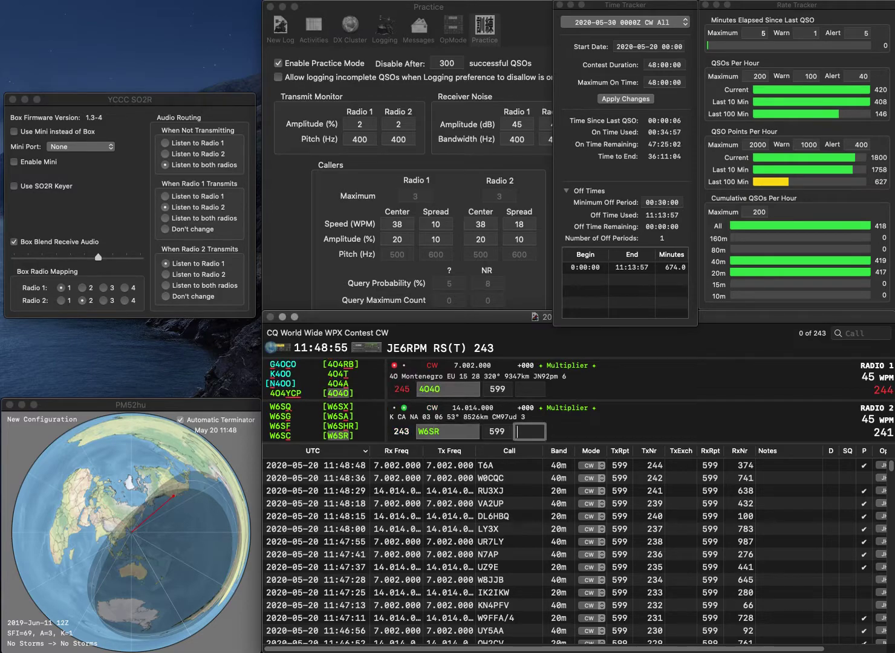
{"action": "type", "text": "635"}
{"action": "key", "text": "Return"}
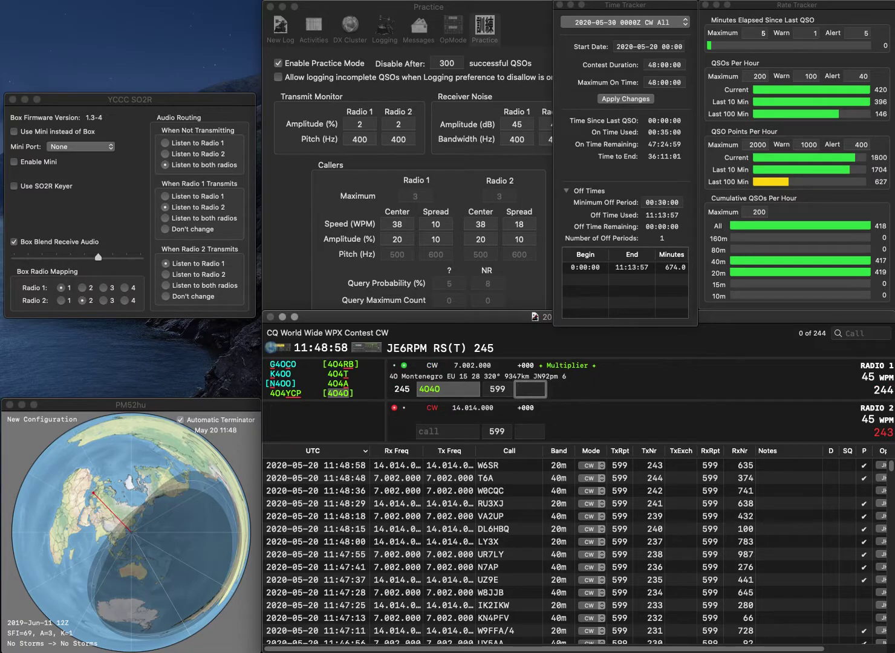
{"action": "type", "text": "586"}
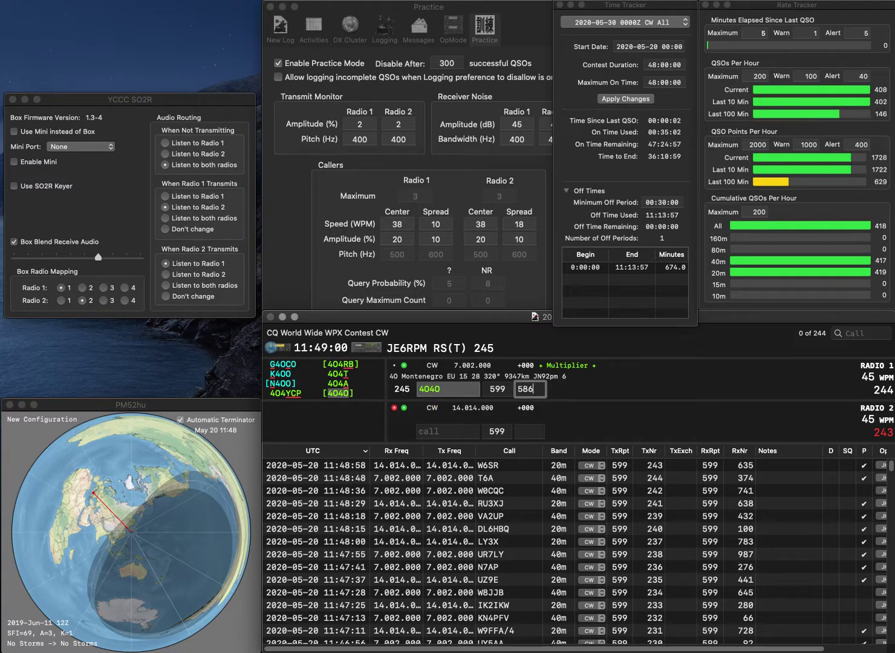
{"action": "key", "text": "Return"}
- Enter the call W6PZ on Radio 2 and 9A7V on Radio 1, sending both with the report
{"action": "type", "text": "W6"}
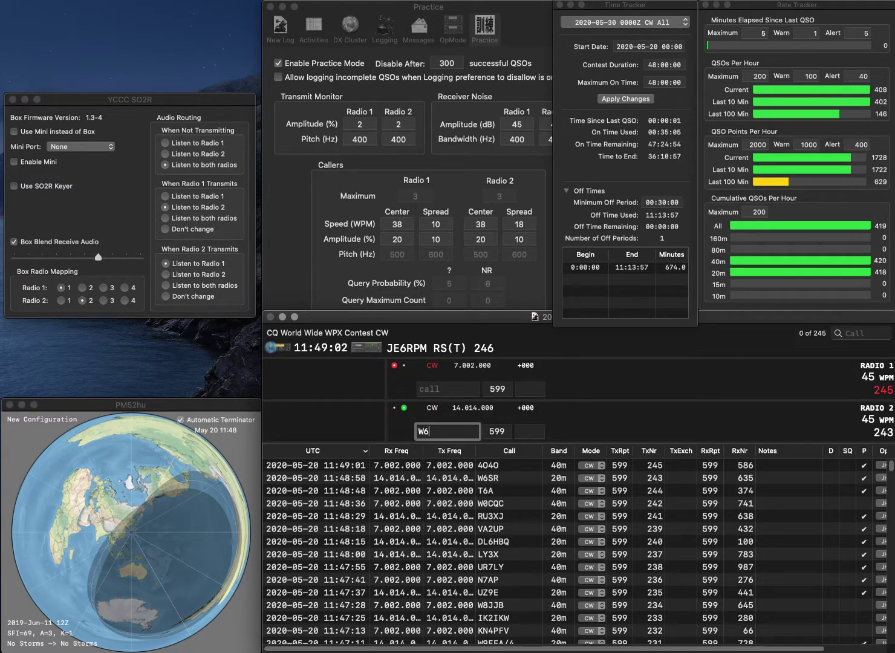
{"action": "type", "text": "PZ"}
{"action": "key", "text": "Return"}
{"action": "type", "text": "9A7V"}
{"action": "key", "text": "Return"}
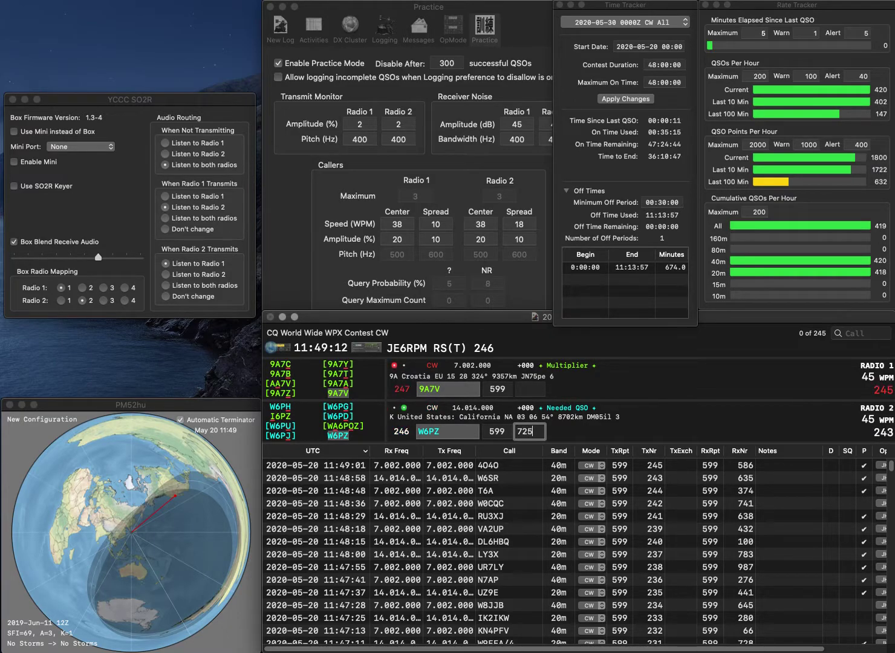
- Log W6PZ on Radio 2 with received number 725 and 9A7V on Radio 1 with received number 641
{"action": "key", "text": "Return"}
{"action": "type", "text": "641"}
{"action": "key", "text": "Return"}
{"action": "type", "text": "VP"}
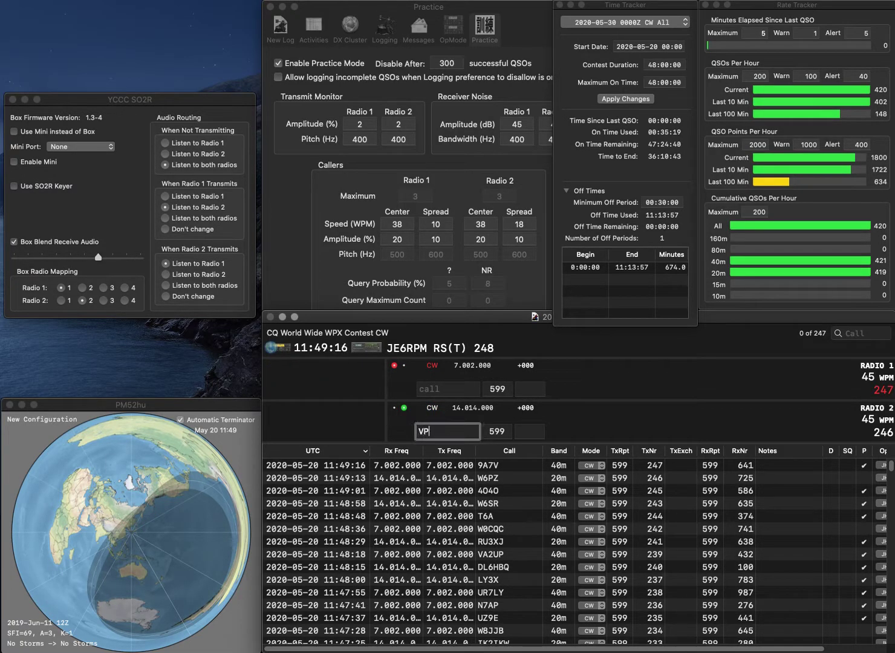
{"action": "type", "text": "9HQ"}
{"action": "key", "text": "Return"}
{"action": "type", "text": "AB4KJ"}
{"action": "key", "text": "backslash"}
{"action": "key", "text": "space"}
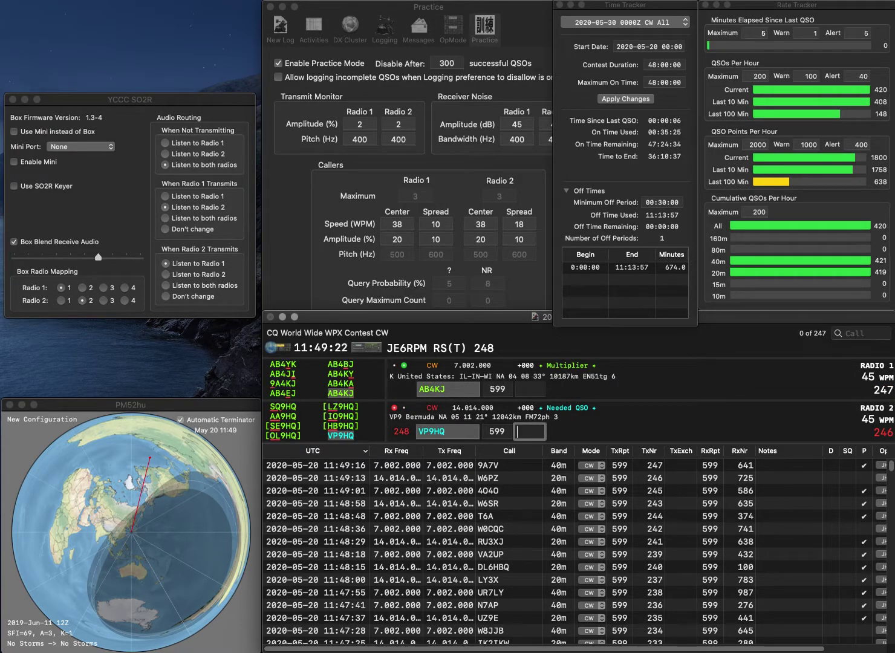
{"action": "key", "text": "backslash"}
{"action": "type", "text": "546"}
{"action": "key", "text": "Return"}
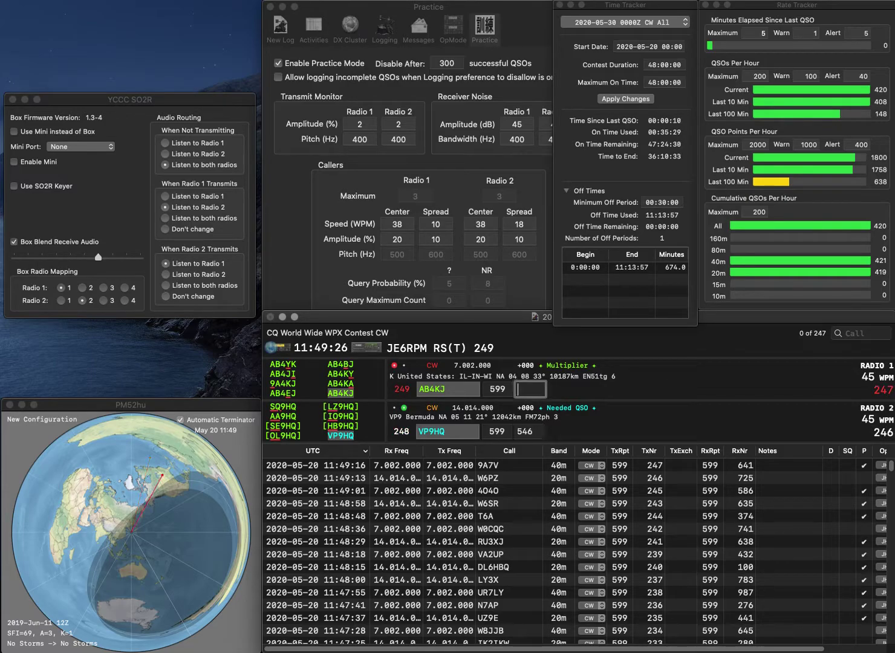
{"action": "type", "text": "792"}
{"action": "key", "text": "Return"}
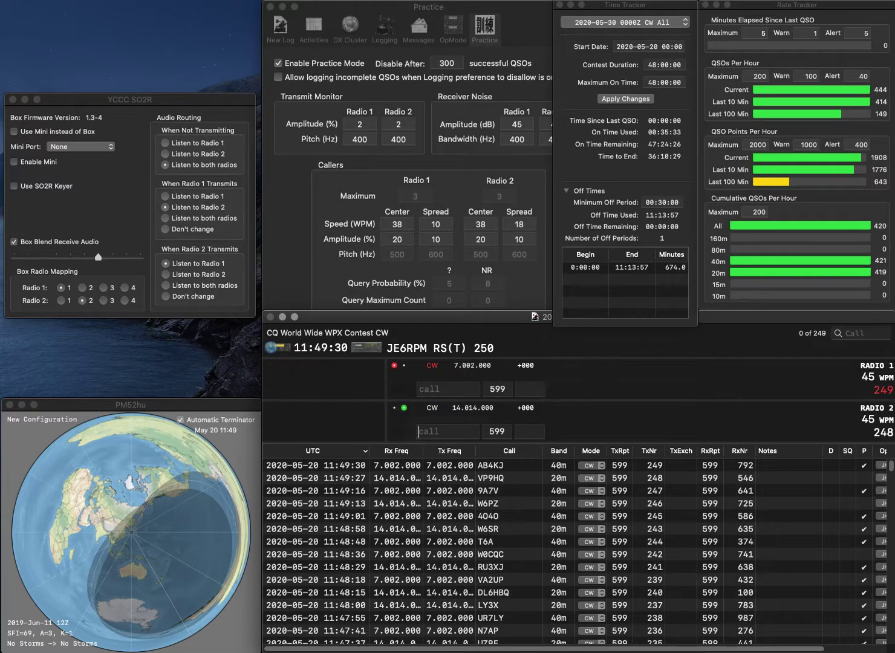
{"action": "type", "text": "9PUZ"}
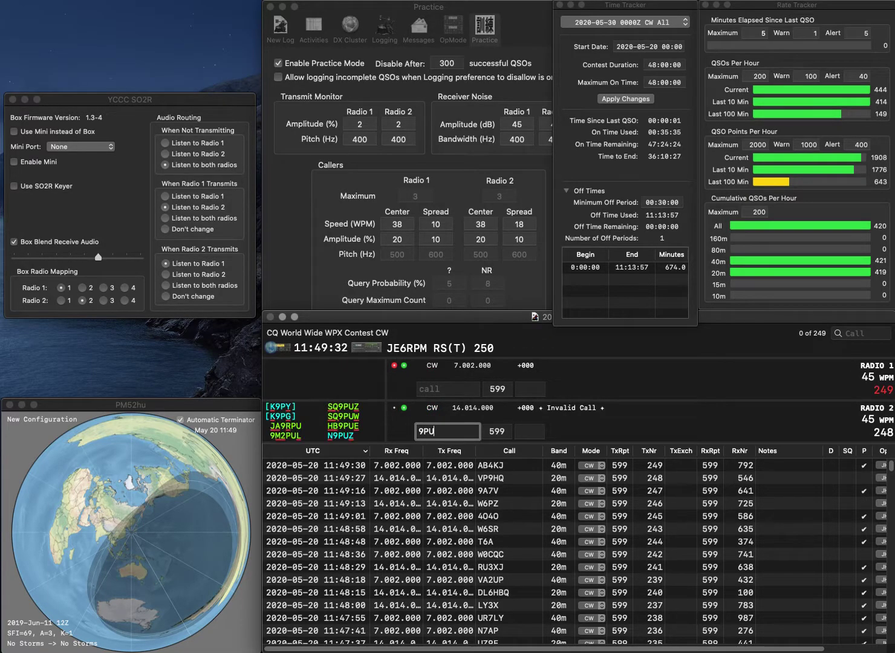
{"action": "key", "text": "Home"}
{"action": "type", "text": "SQ"}
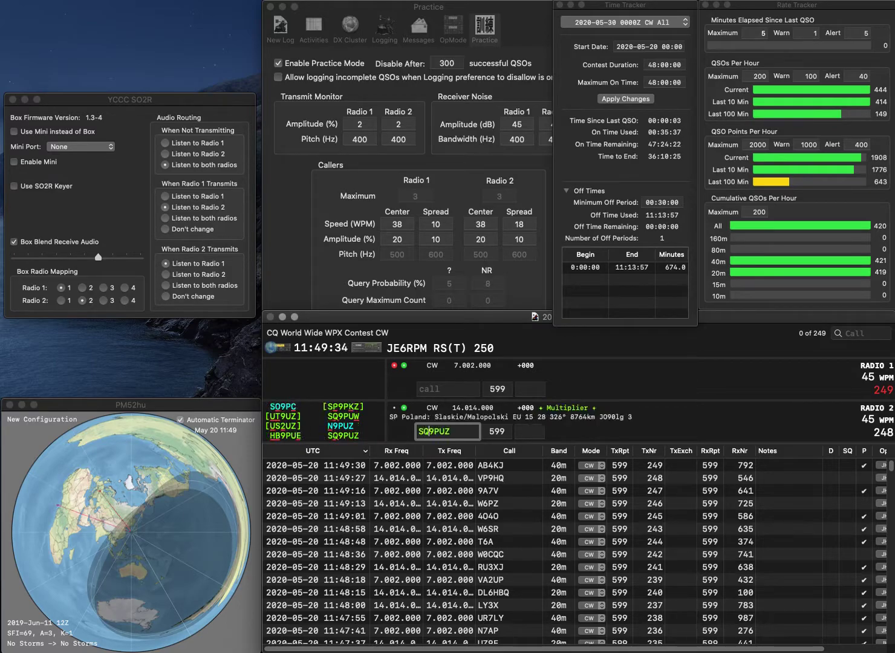
{"action": "key", "text": "Return"}
{"action": "type", "text": "VE3LNK"}
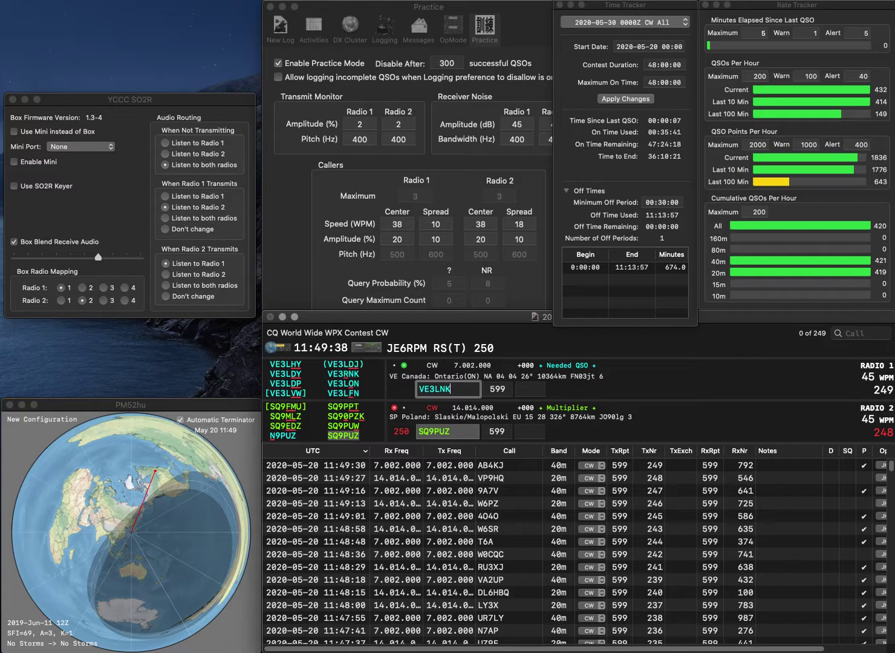
{"action": "key", "text": "BackSpace"}
{"action": "type", "text": "R"}
{"action": "key", "text": "Return"}
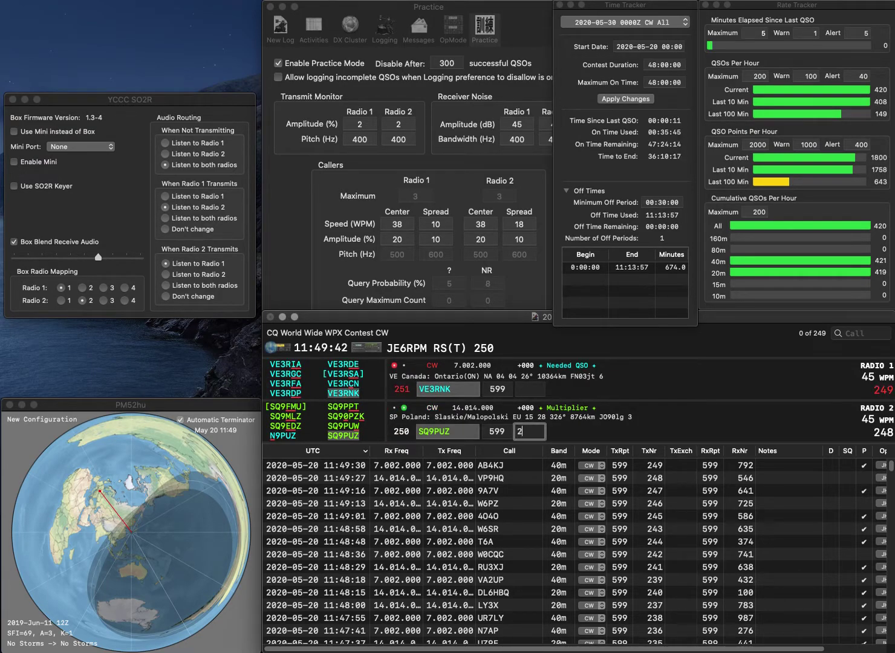
{"action": "key", "text": "Return"}
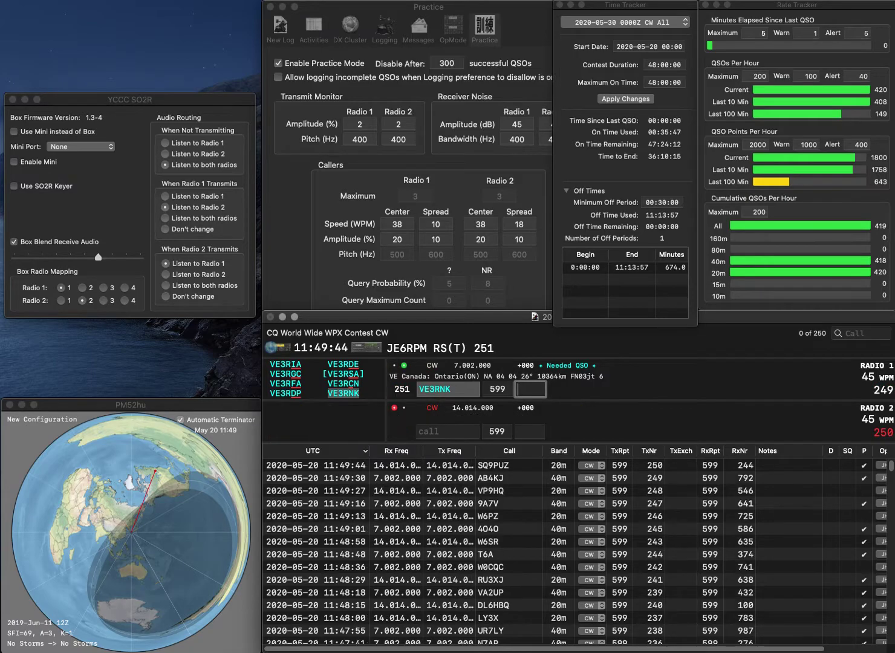
{"action": "type", "text": "634"}
{"action": "key", "text": "Return"}
- Enter the call N0MA on Radio 2 and DL1MHJ on Radio 1, sending both with the report
{"action": "type", "text": "N0MA"}
{"action": "key", "text": "Return"}
{"action": "type", "text": "DL"}
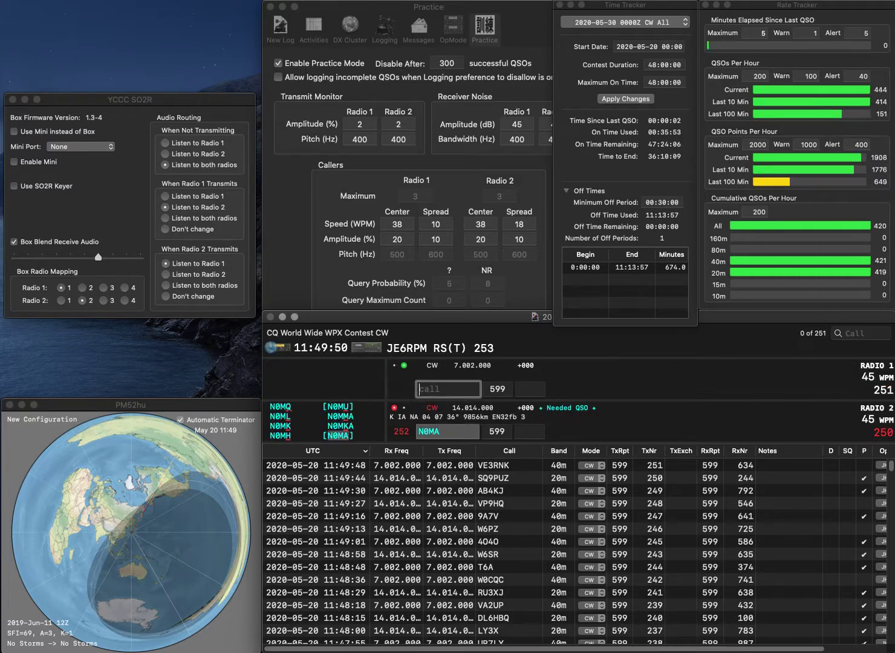
{"action": "type", "text": "1MHJ"}
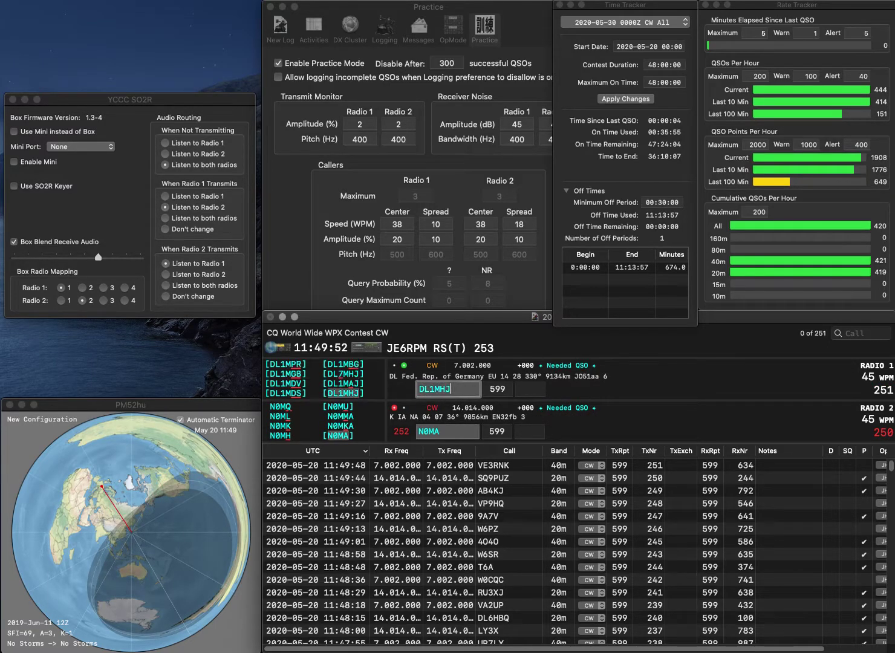
{"action": "key", "text": "Return"}
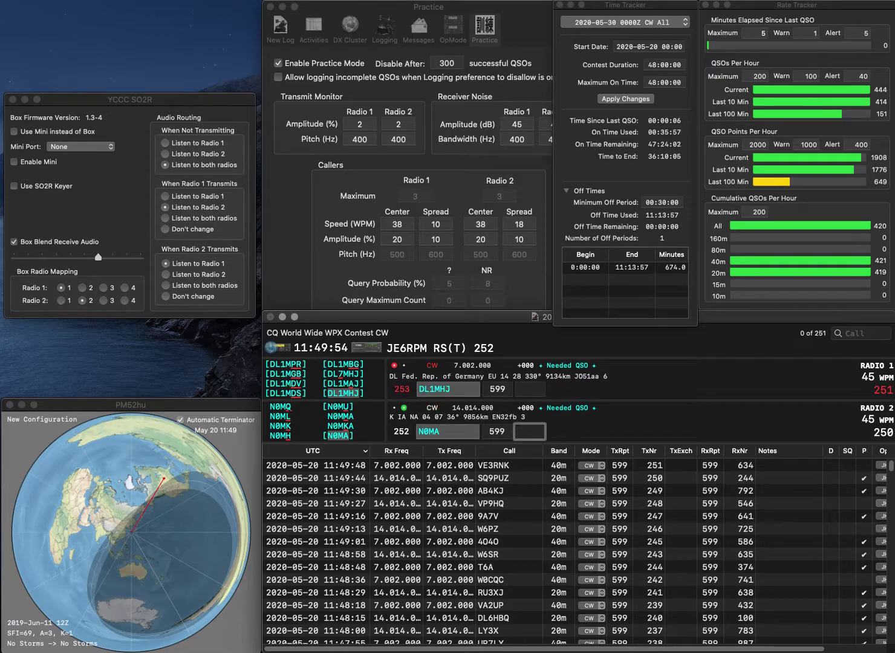
{"action": "type", "text": "928"}
{"action": "key", "text": "Return"}
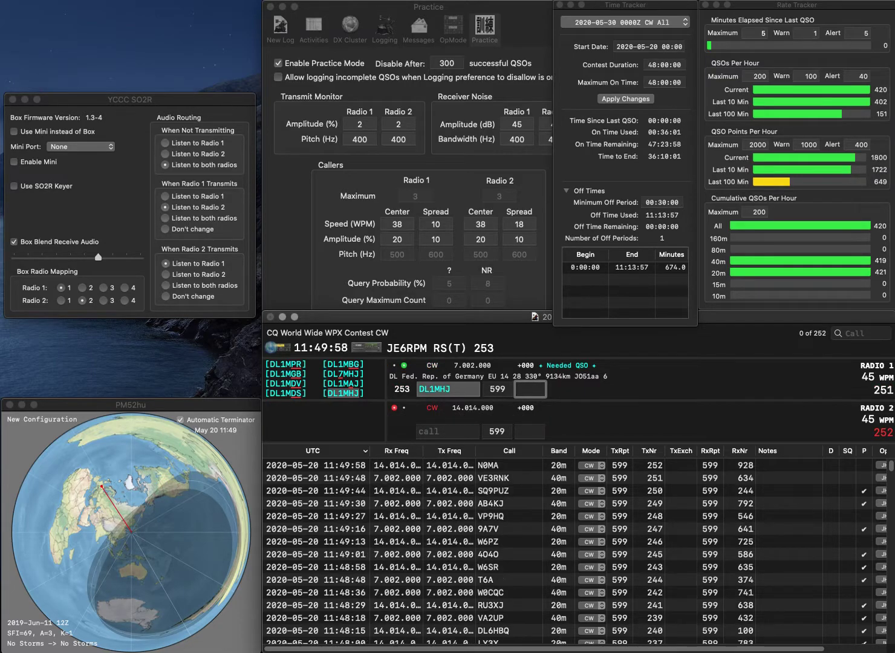
{"action": "type", "text": "331"}
{"action": "key", "text": "Return"}
{"action": "type", "text": "KK4"}
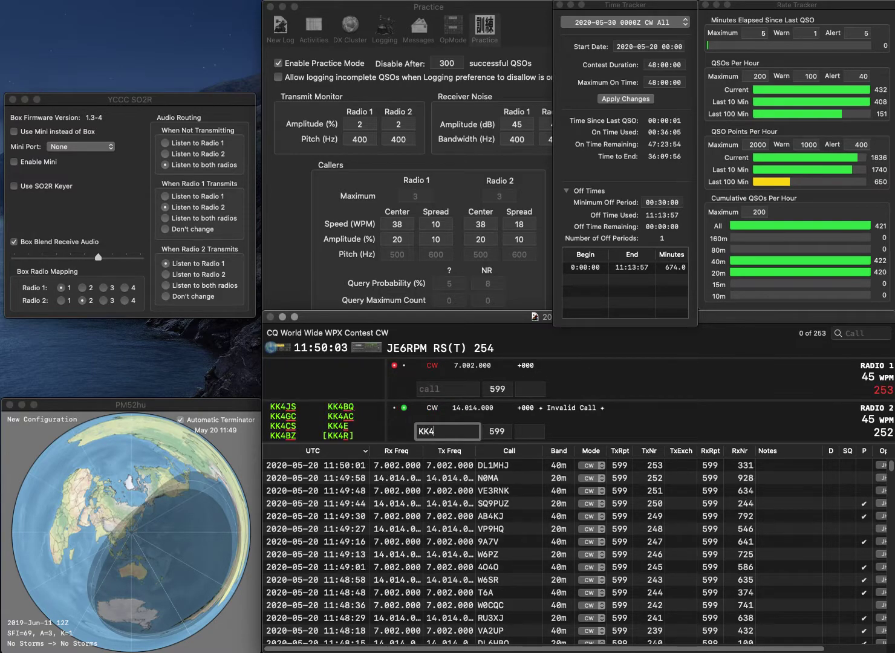
{"action": "type", "text": "RT"}
{"action": "key", "text": "Return"}
{"action": "type", "text": "N2"}
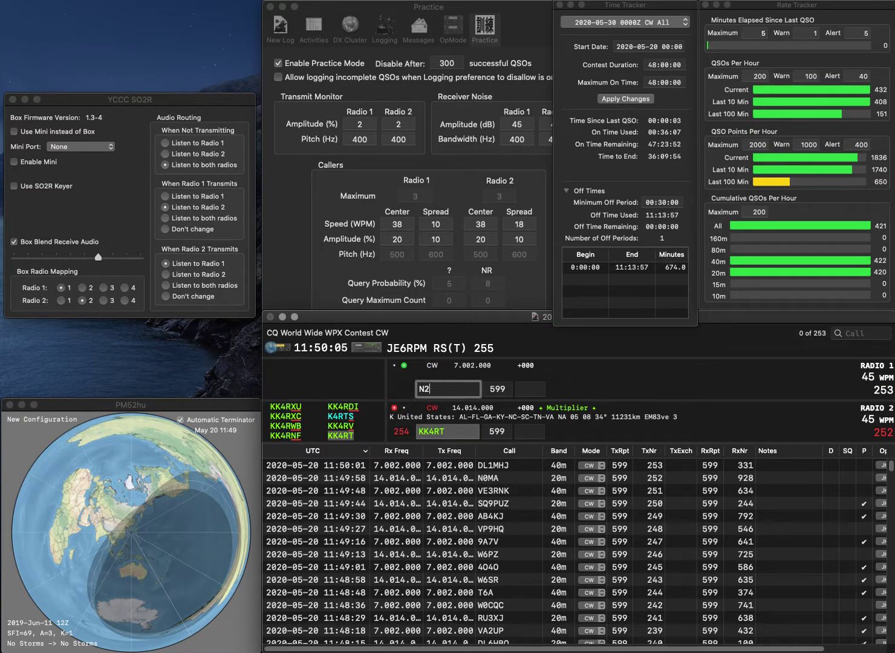
{"action": "type", "text": "AU"}
{"action": "key", "text": "Return"}
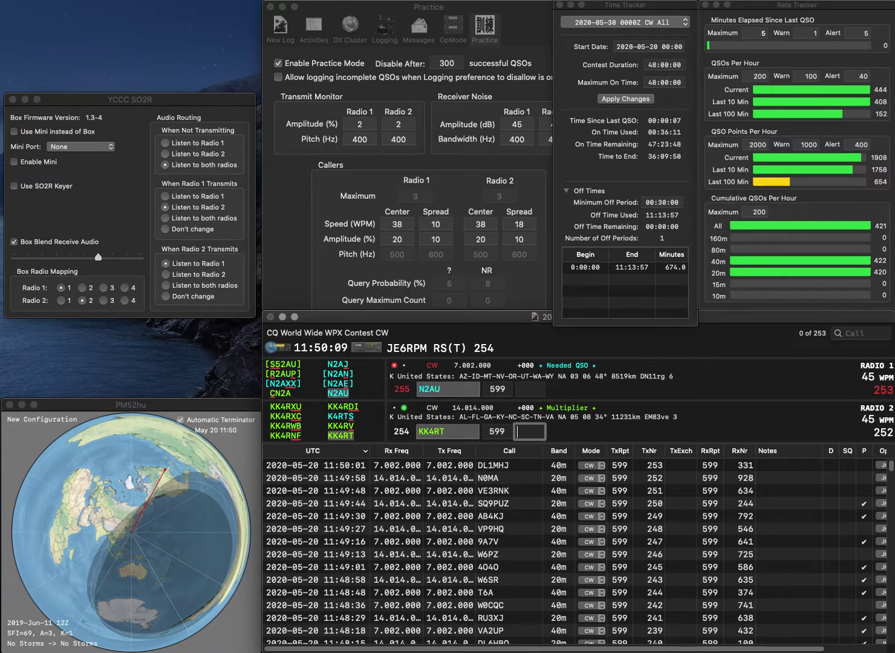
{"action": "type", "text": "543"}
{"action": "key", "text": "Return"}
{"action": "type", "text": "53"}
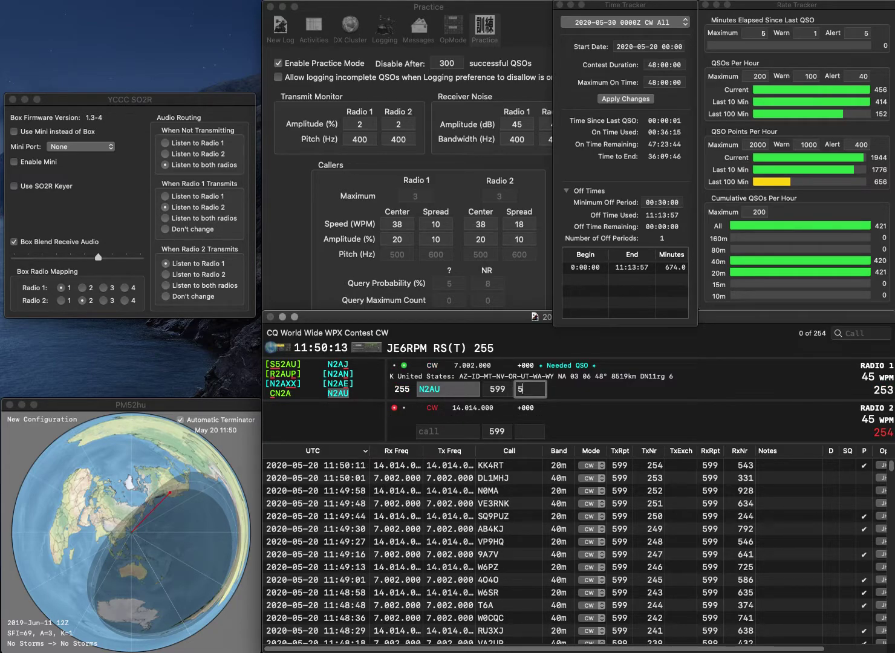
{"action": "type", "text": "3"}
{"action": "key", "text": "Return"}
{"action": "type", "text": "N7JX"}
{"action": "key", "text": "Home"}
{"action": "type", "text": "U"}
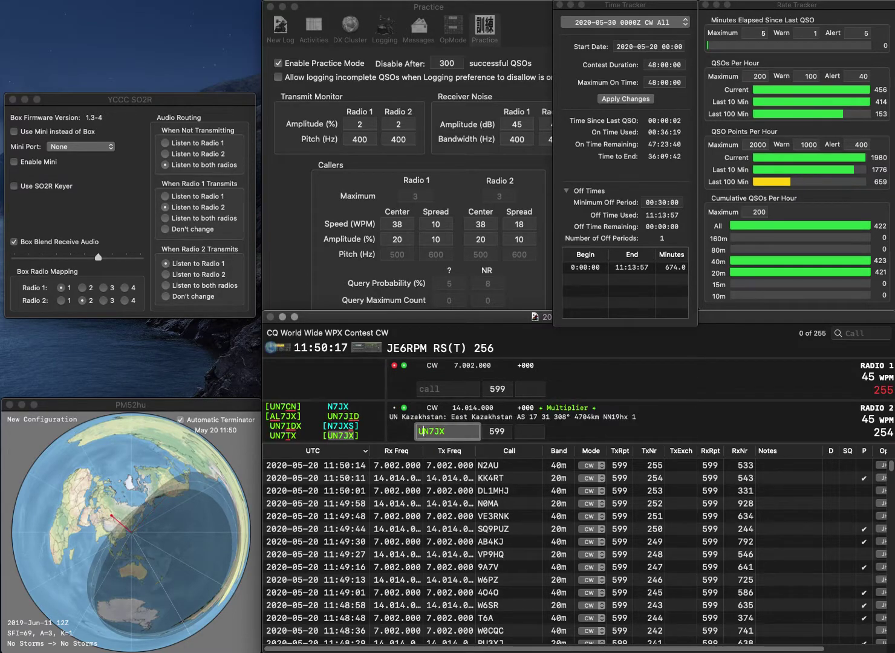
{"action": "key", "text": "Return"}
{"action": "type", "text": "KC4HW"}
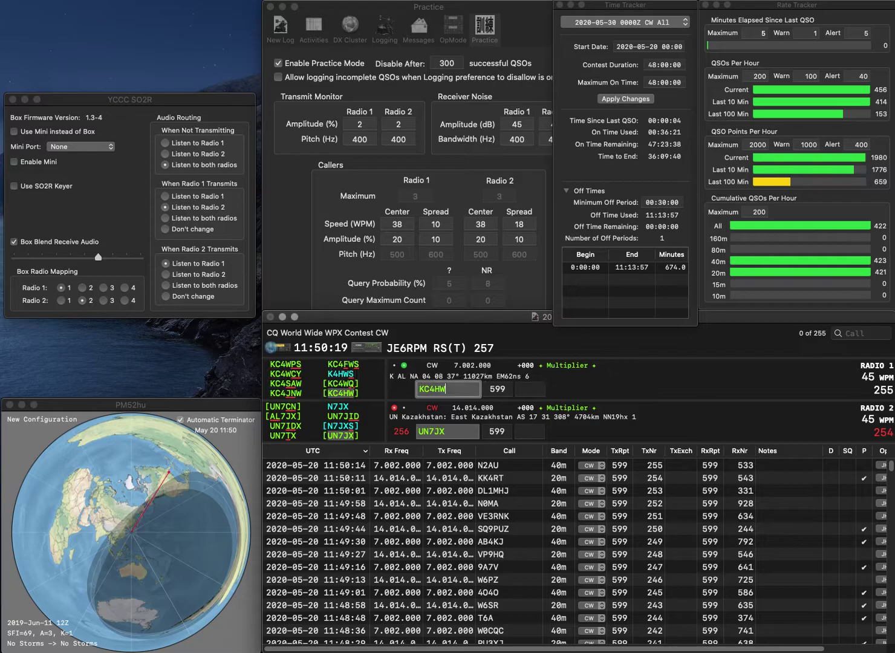
{"action": "key", "text": "Return"}
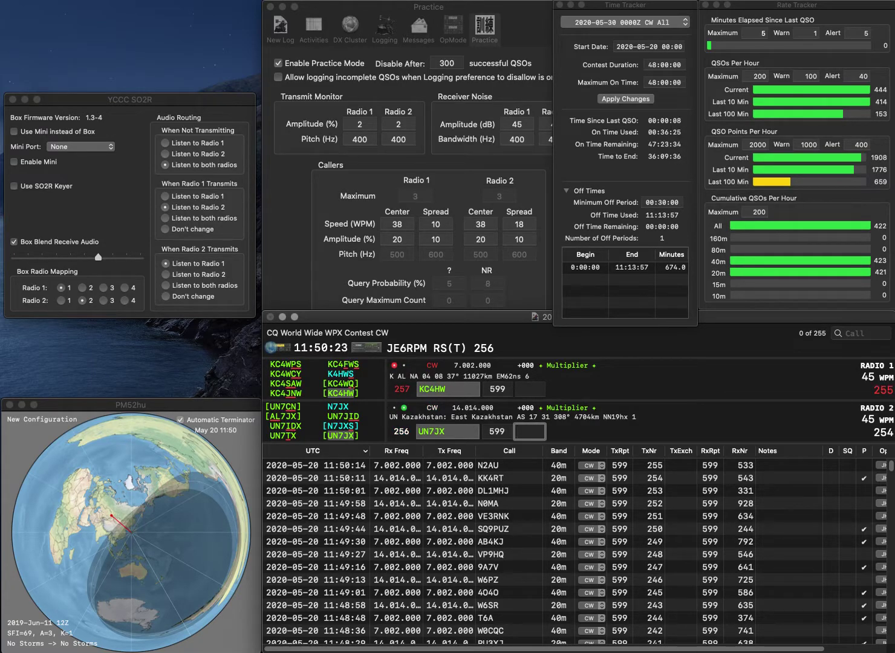
{"action": "type", "text": "930"}
{"action": "key", "text": "Return"}
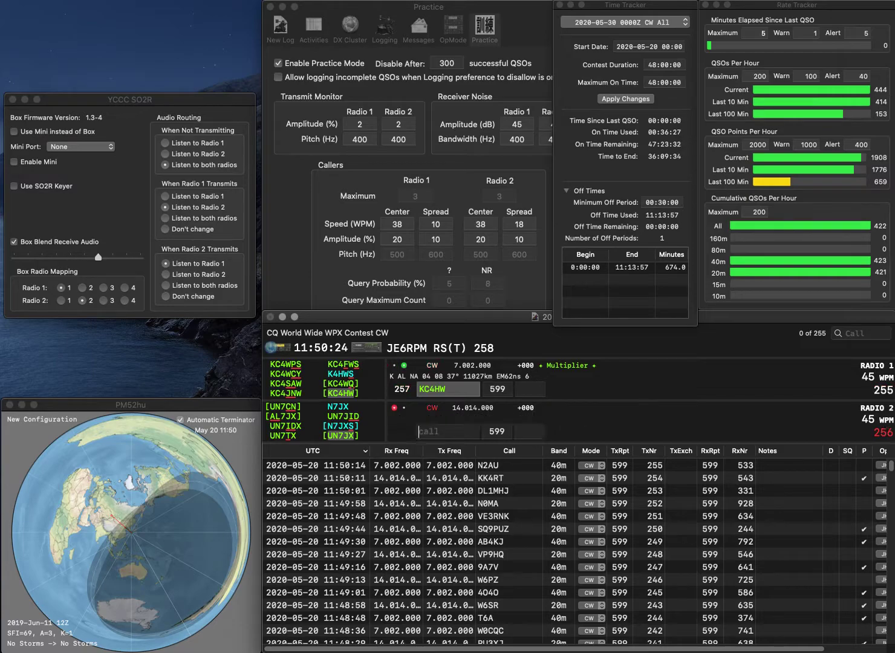
{"action": "type", "text": "8"}
{"action": "key", "text": "Return"}
{"action": "type", "text": "0ZW"}
{"action": "left_click", "coordinate": [448, 389]}
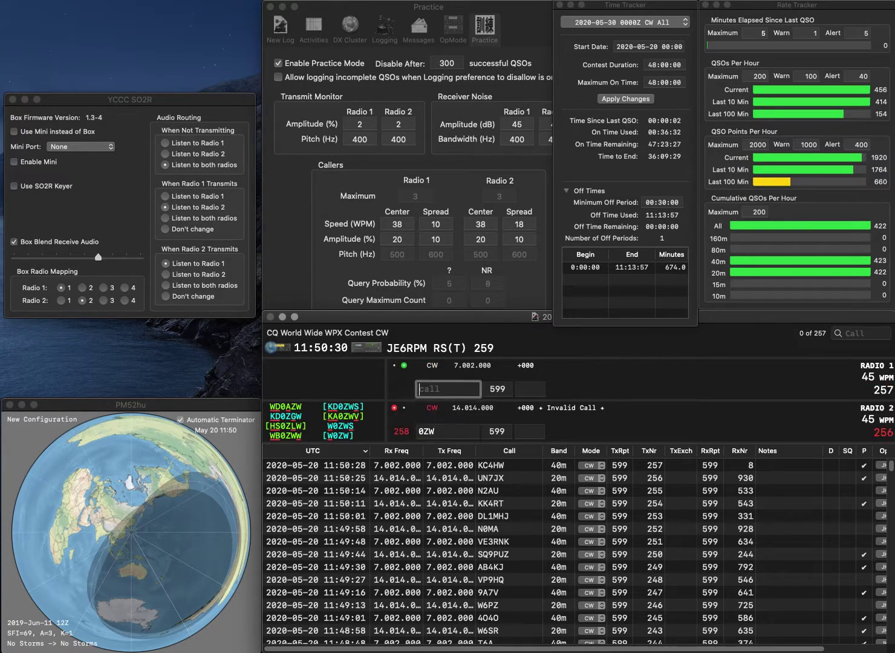
{"action": "type", "text": "AC6DD"}
{"action": "key", "text": "Return"}
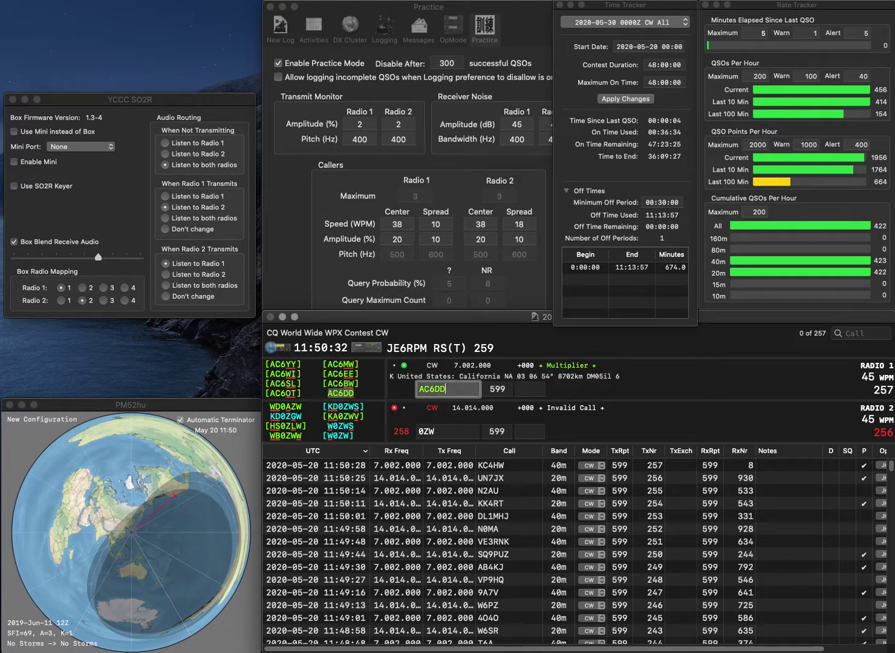
{"action": "type", "text": "W"}
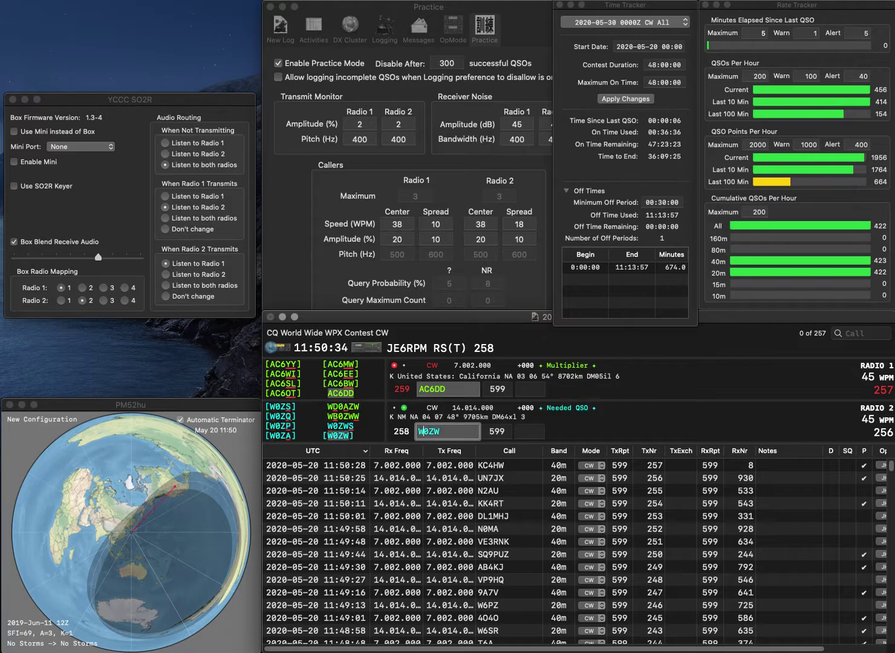
{"action": "key", "text": "Return"}
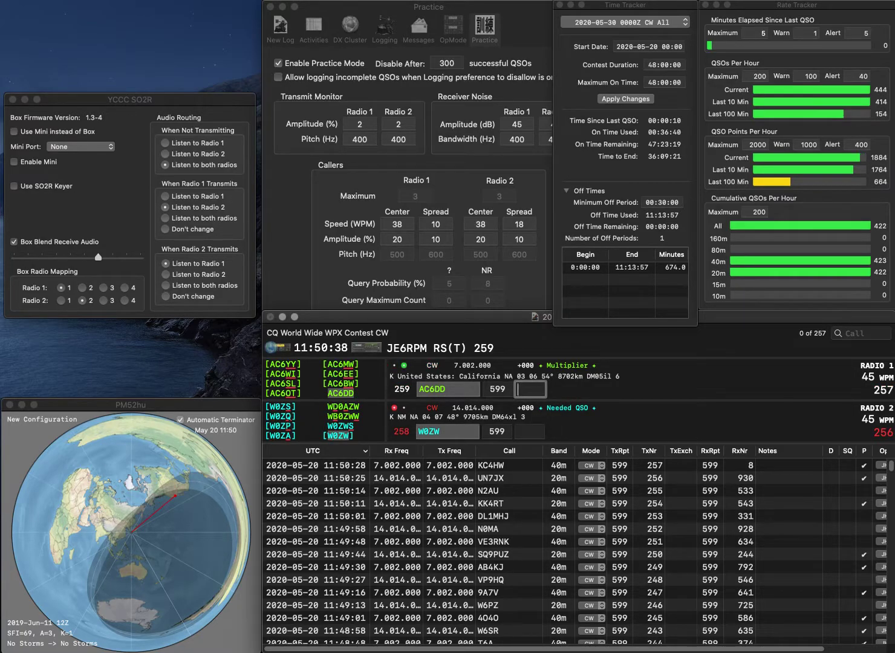
{"action": "type", "text": "246"}
{"action": "key", "text": "Return"}
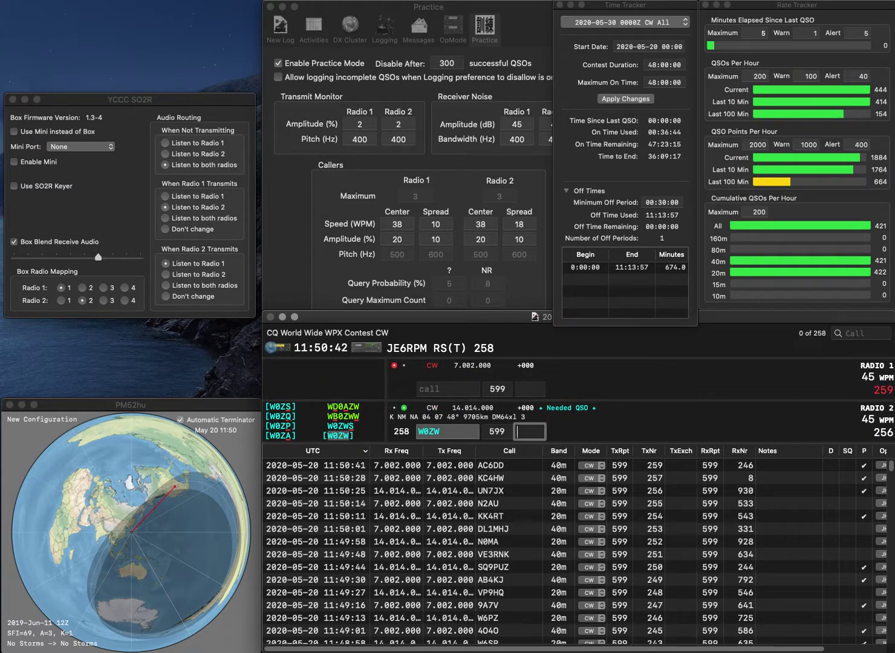
{"action": "type", "text": "62"}
{"action": "key", "text": "Return"}
{"action": "type", "text": "W2GS"}
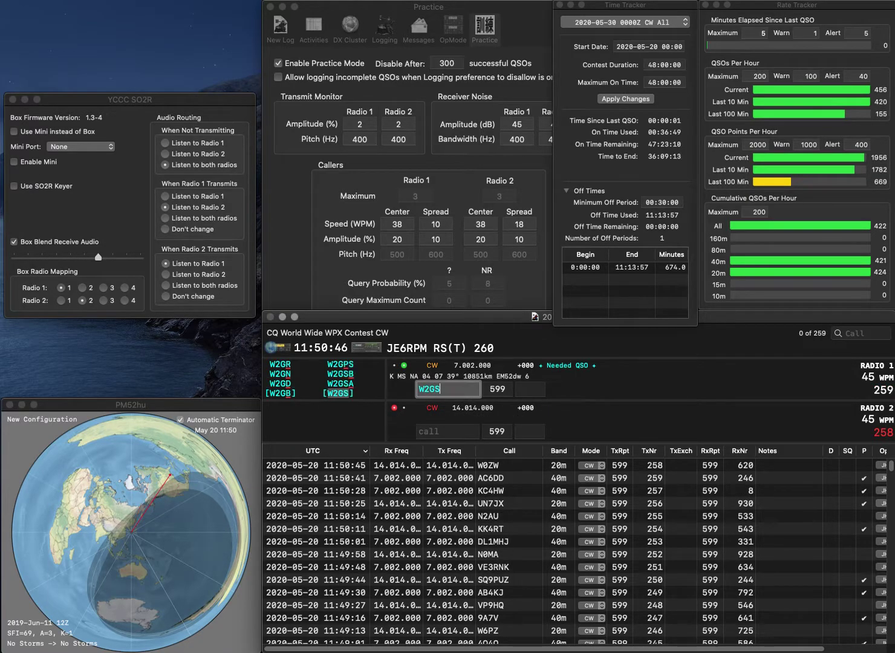
{"action": "key", "text": "Return"}
{"action": "type", "text": "IK1"}
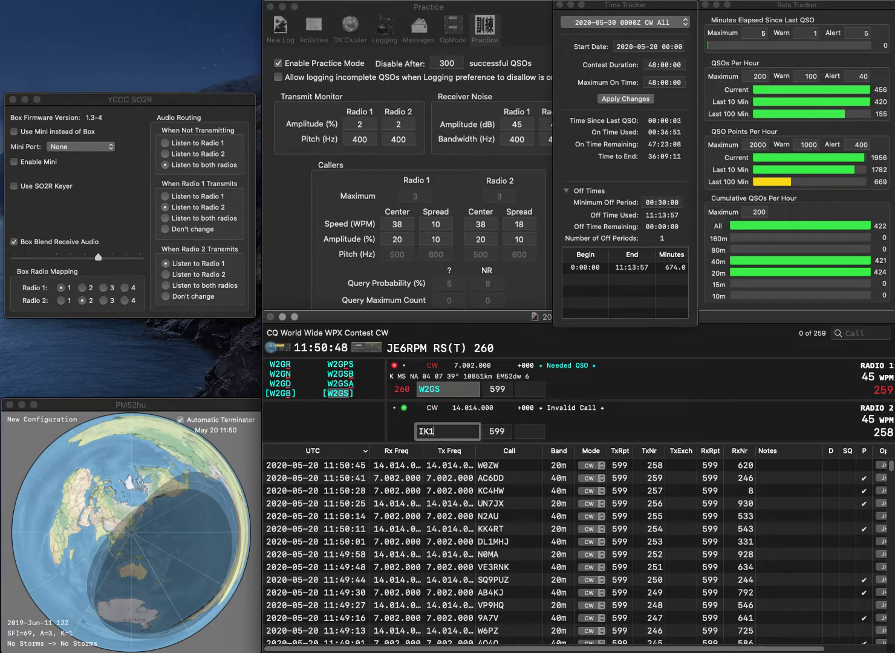
{"action": "type", "text": "DPA"}
{"action": "key", "text": "Return"}
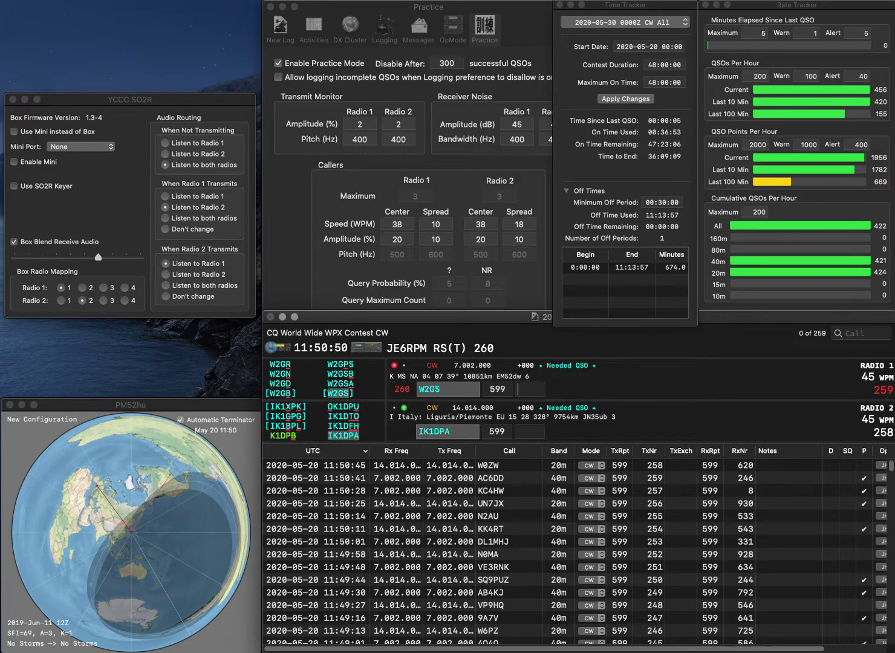
- Log W2GS on Radio 1 with received number 590 and IK1DPA on Radio 2 with received number 980
{"action": "type", "text": "590"}
{"action": "key", "text": "Return"}
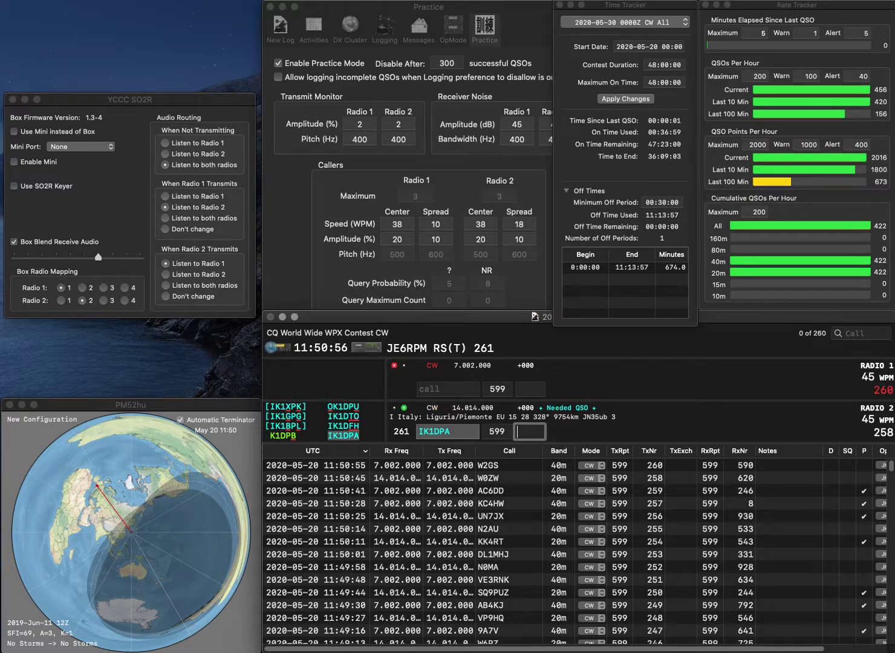
{"action": "type", "text": "980"}
{"action": "key", "text": "Return"}
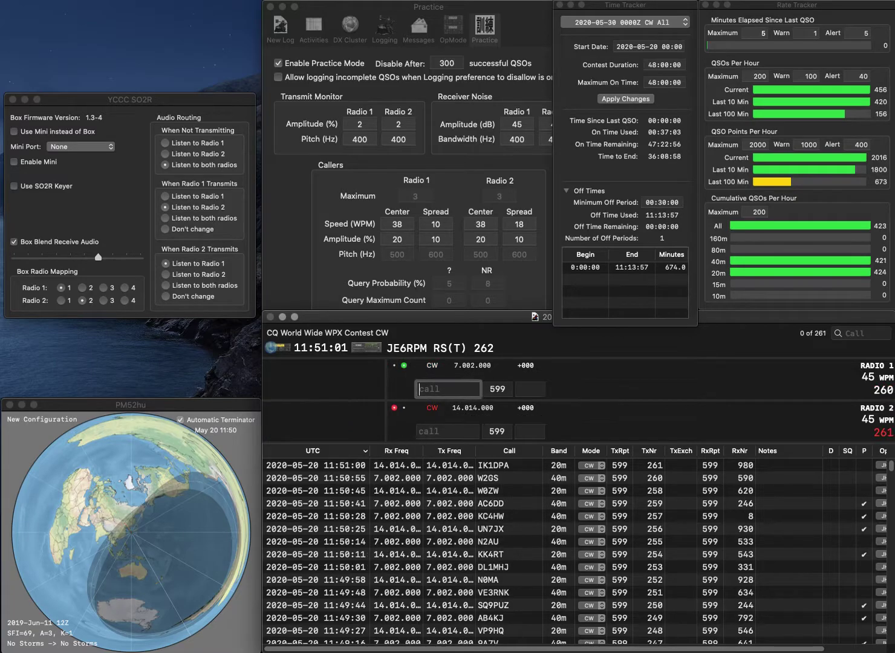
{"action": "type", "text": "N1JM"}
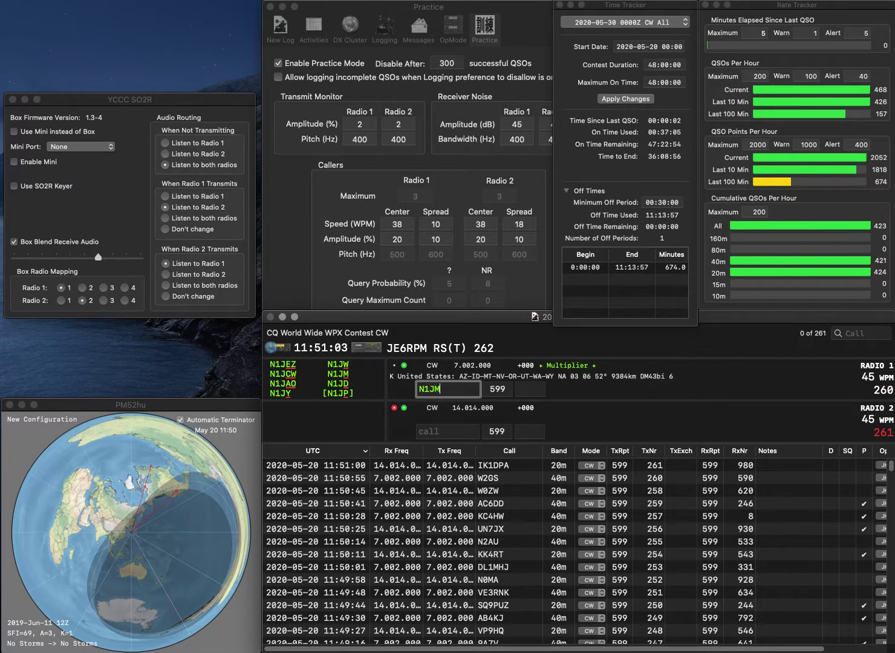
{"action": "key", "text": "Return"}
{"action": "type", "text": "RW6PA"}
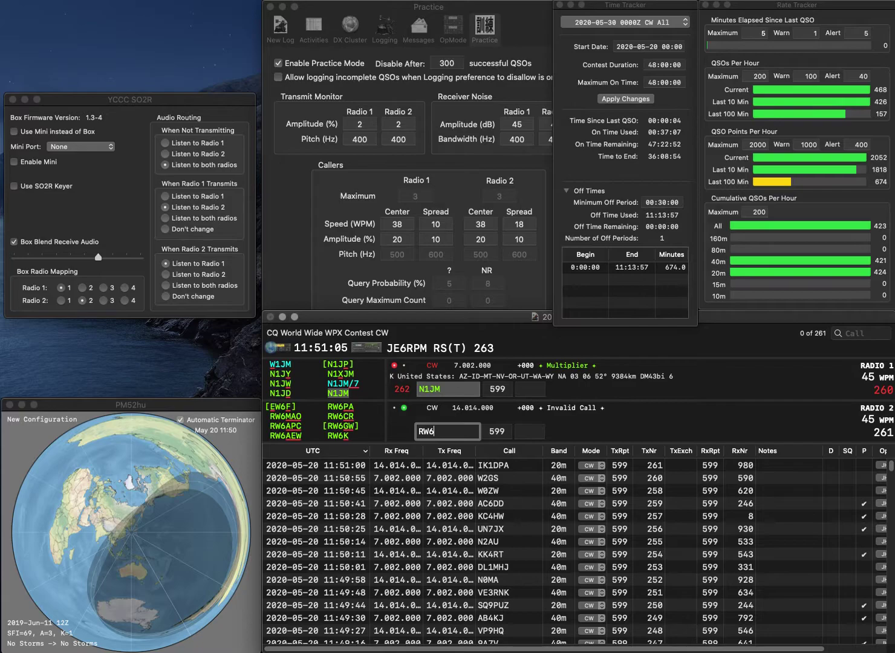
{"action": "key", "text": "Return"}
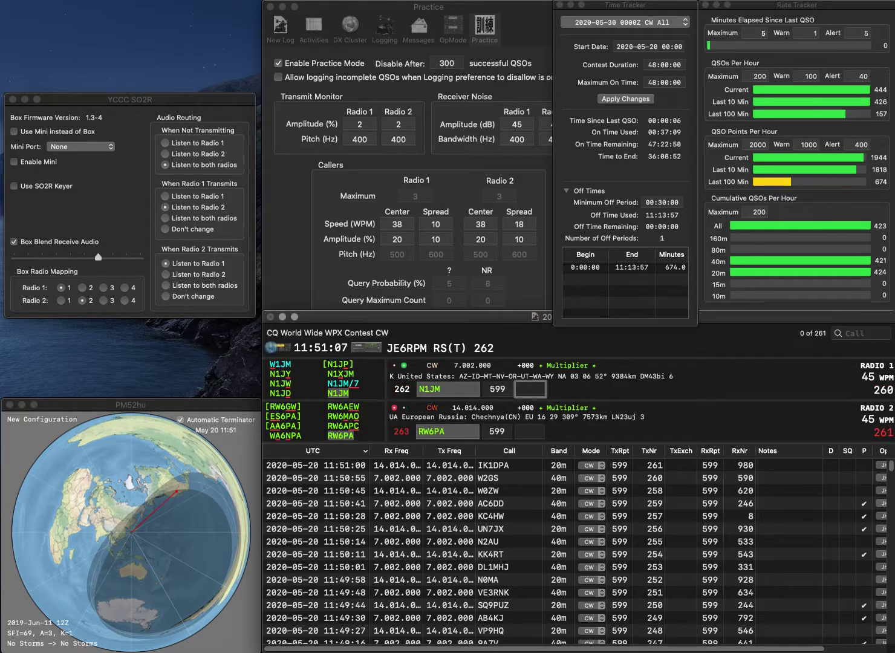
- Log N1JM on Radio 1 with received number 168 and RW6PA on Radio 2 with received number 504
{"action": "type", "text": "168"}
{"action": "key", "text": "Return"}
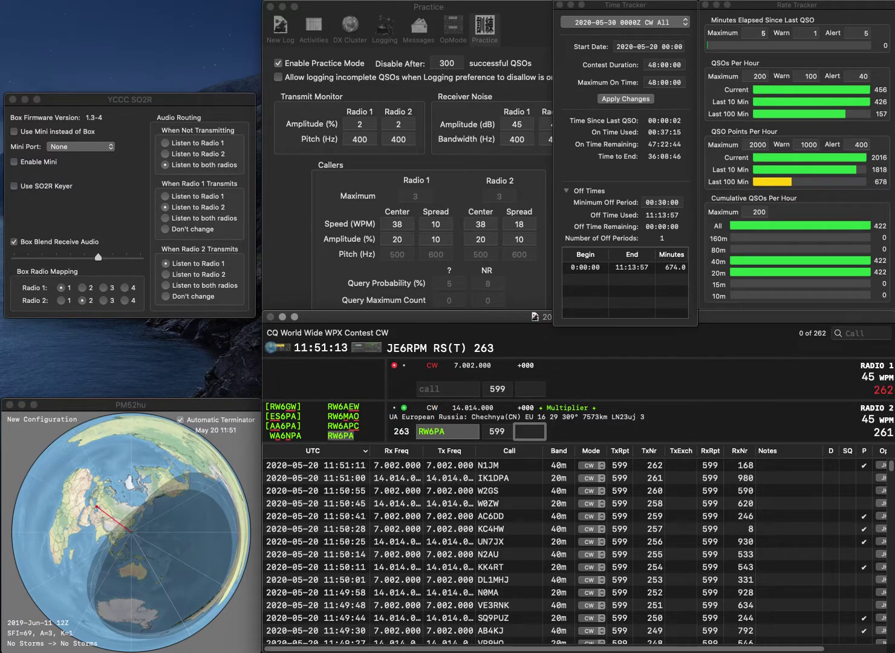
{"action": "type", "text": "504"}
{"action": "key", "text": "Return"}
{"action": "type", "text": "OK2CLW"}
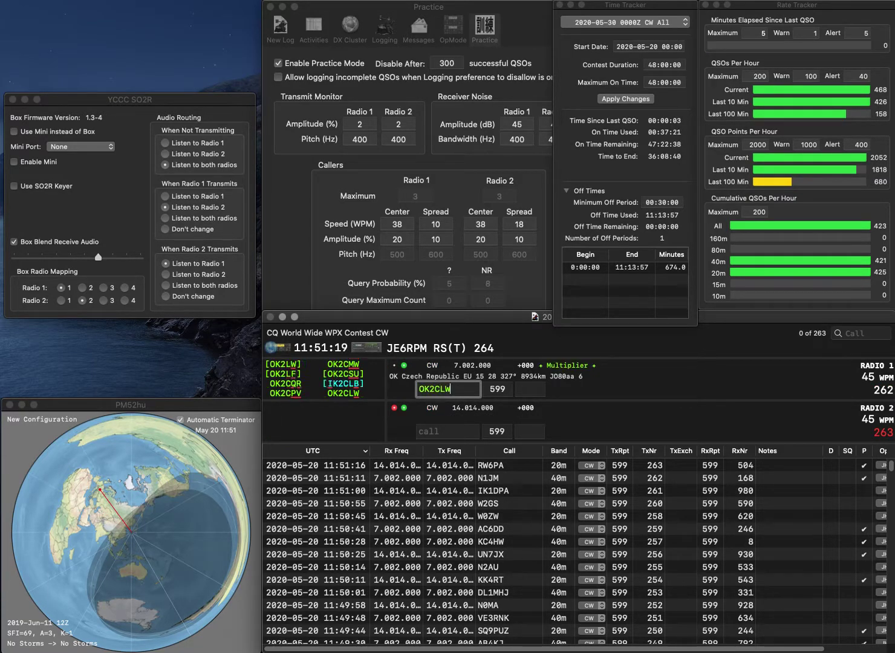
{"action": "key", "text": "Return"}
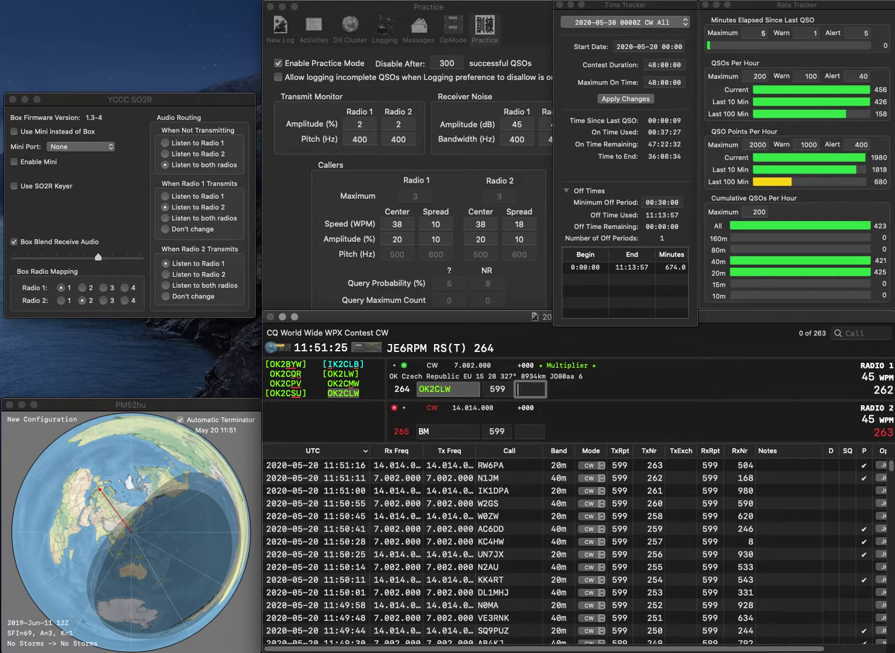
{"action": "type", "text": "166"}
{"action": "key", "text": "Return"}
{"action": "type", "text": "0E"}
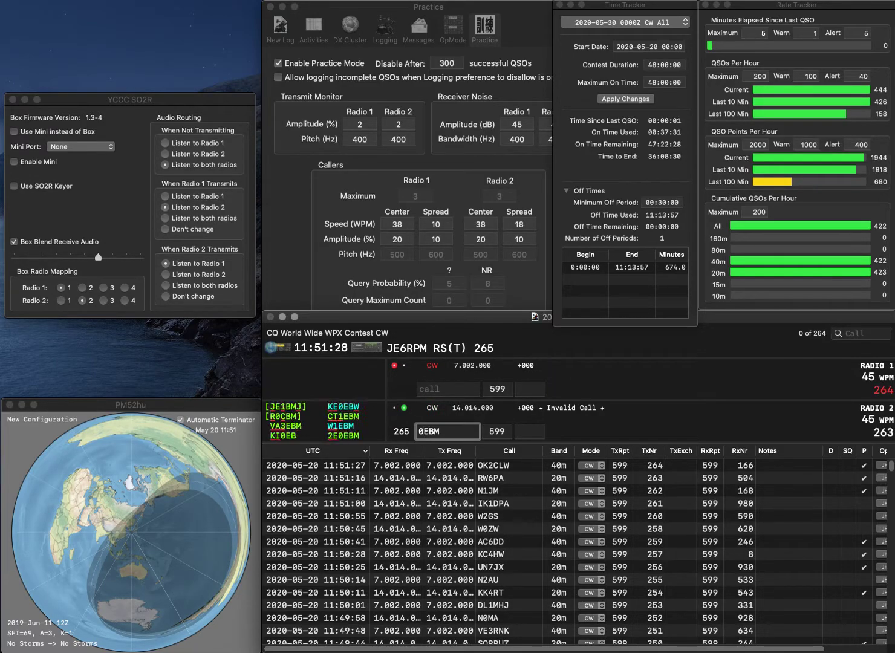
{"action": "type", "text": "2E"}
{"action": "key", "text": "Return"}
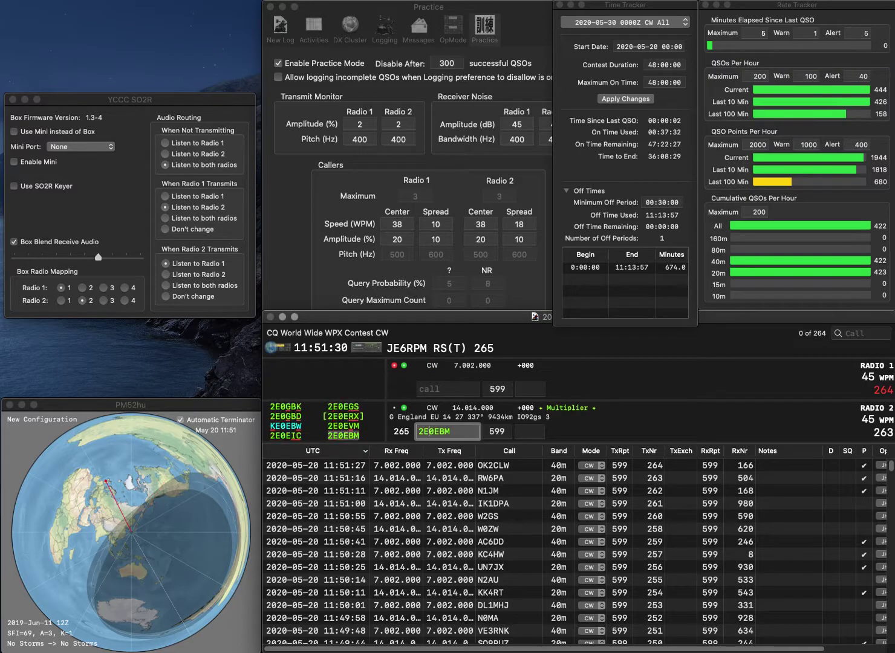
- Enter the call SM0HRP on Radio 1 and send it with the report
{"action": "type", "text": "0HRP"}
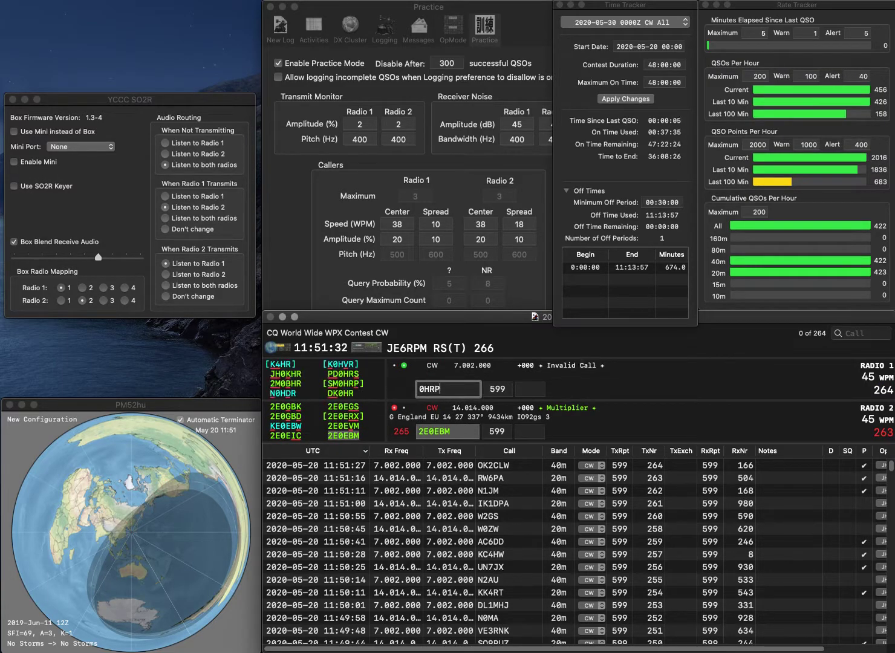
{"action": "type", "text": "SM"}
{"action": "key", "text": "Return"}
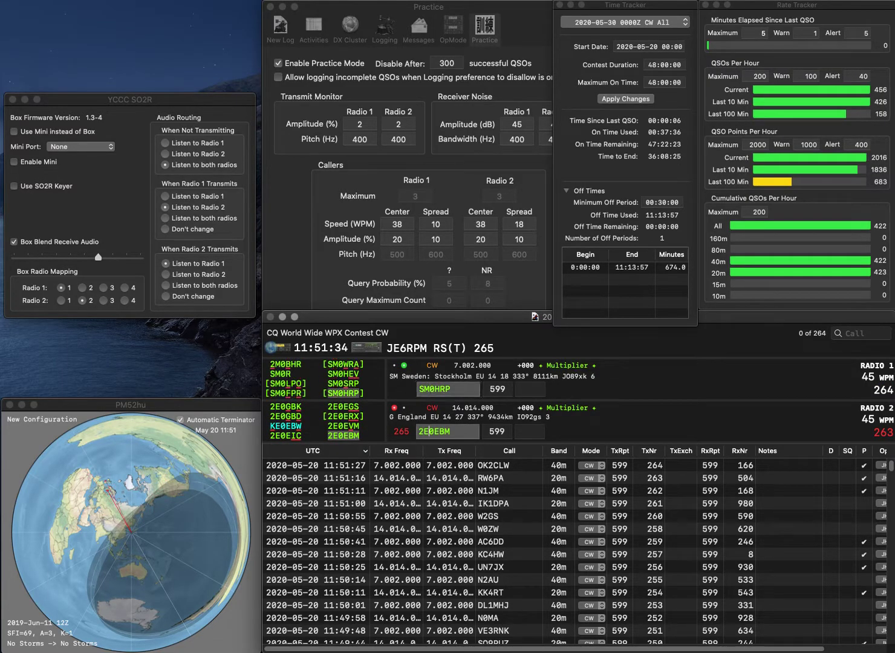
- Log 2E0EBM on Radio 2 with received number 426 and SM0HRP on Radio 1 with received number 175
{"action": "type", "text": "426"}
{"action": "key", "text": "Return"}
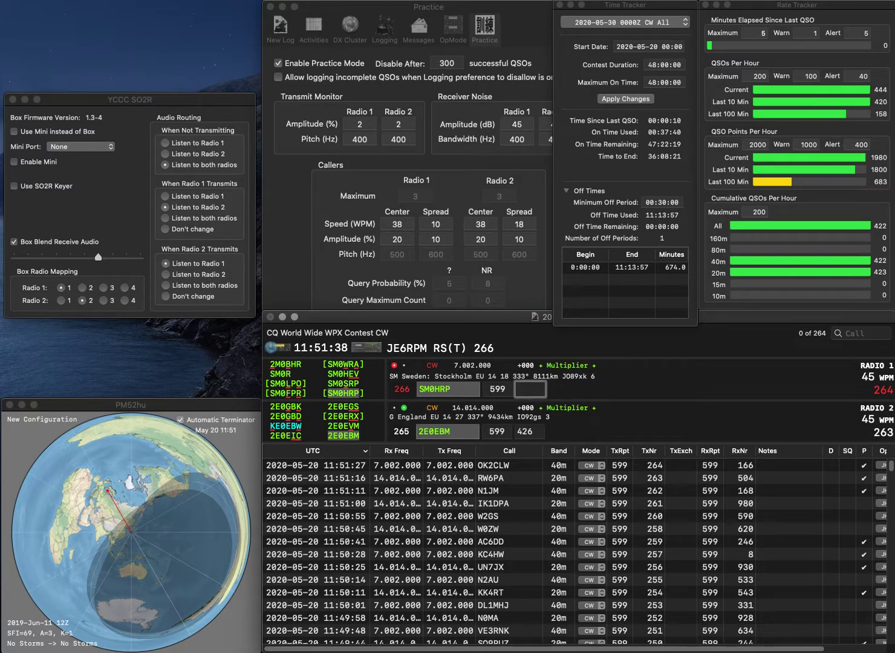
{"action": "type", "text": "175"}
{"action": "key", "text": "Return"}
{"action": "type", "text": "K"}
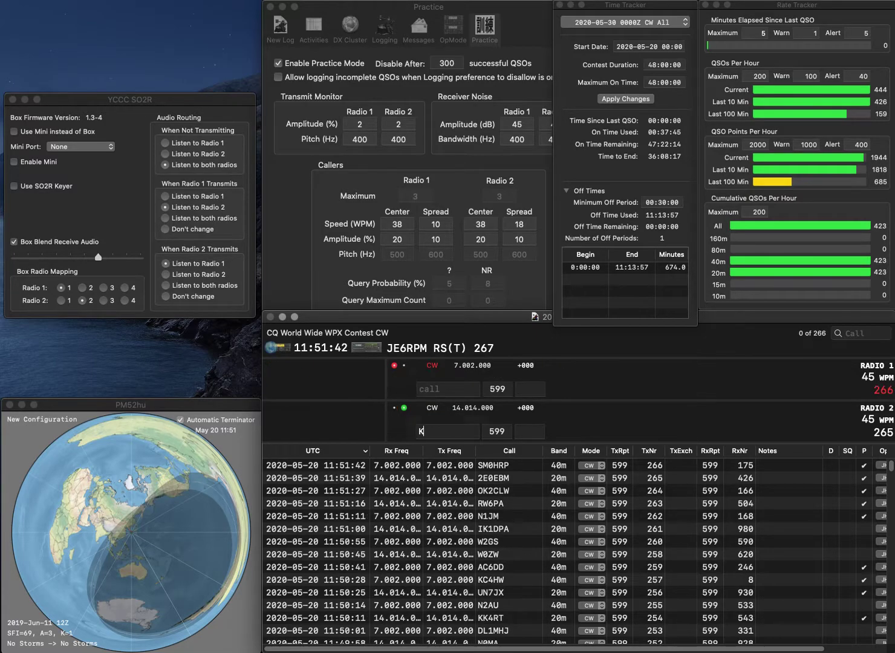
{"action": "type", "text": "8SD"}
{"action": "key", "text": "Return"}
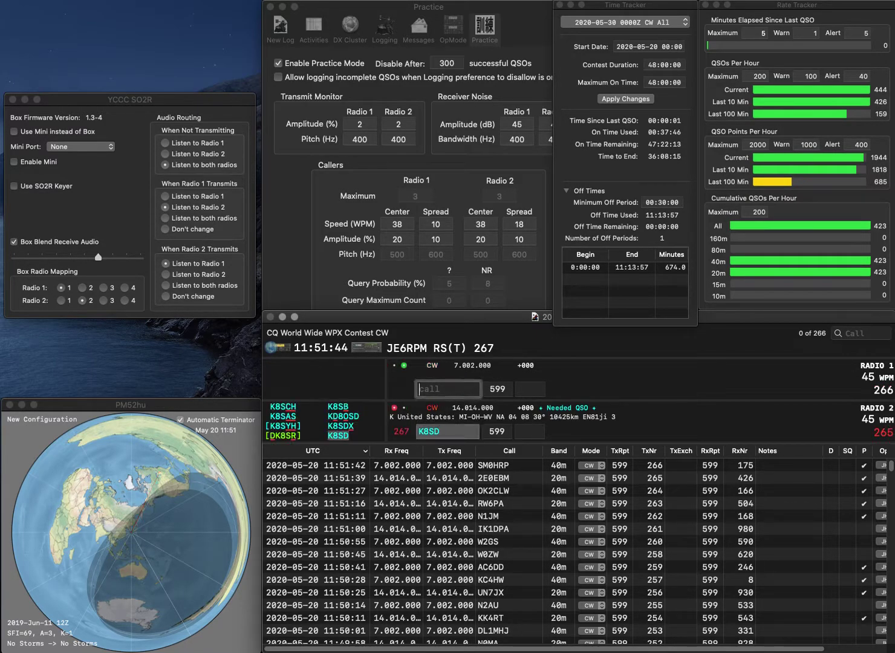
{"action": "type", "text": "JJ"}
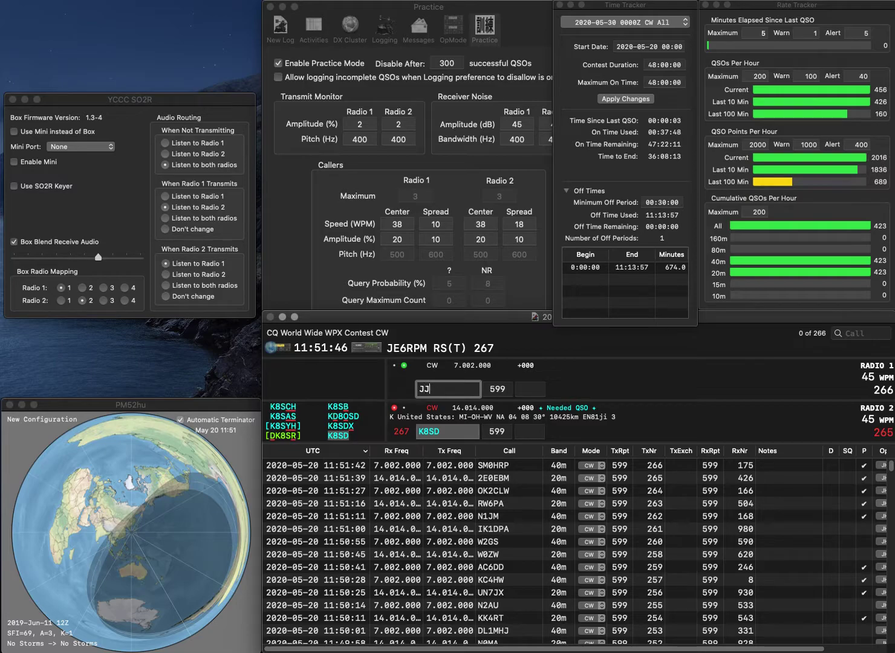
{"action": "type", "text": "0NSL"}
{"action": "key", "text": "Return"}
{"action": "key", "text": "space"}
{"action": "type", "text": "689"}
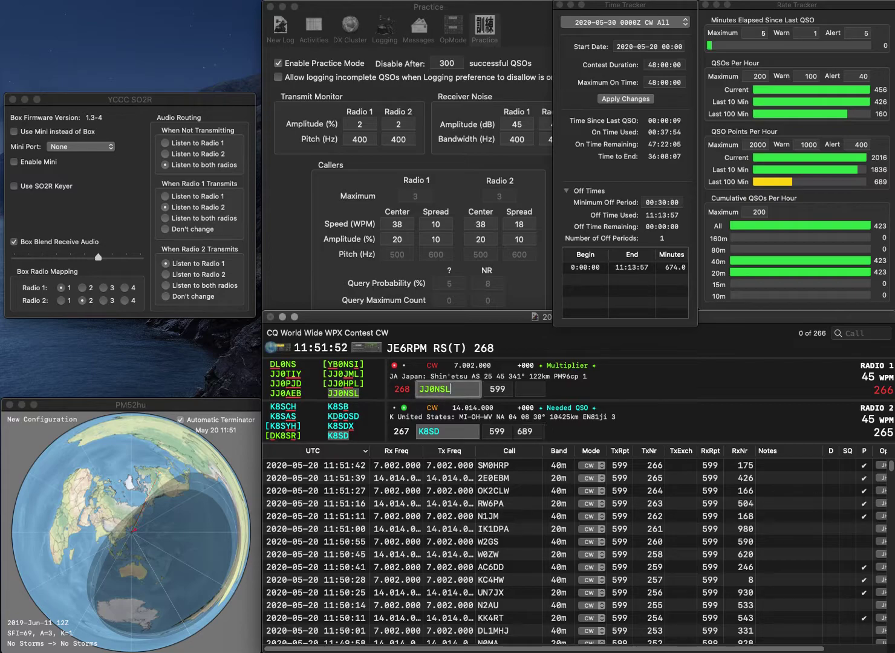
{"action": "key", "text": "Return"}
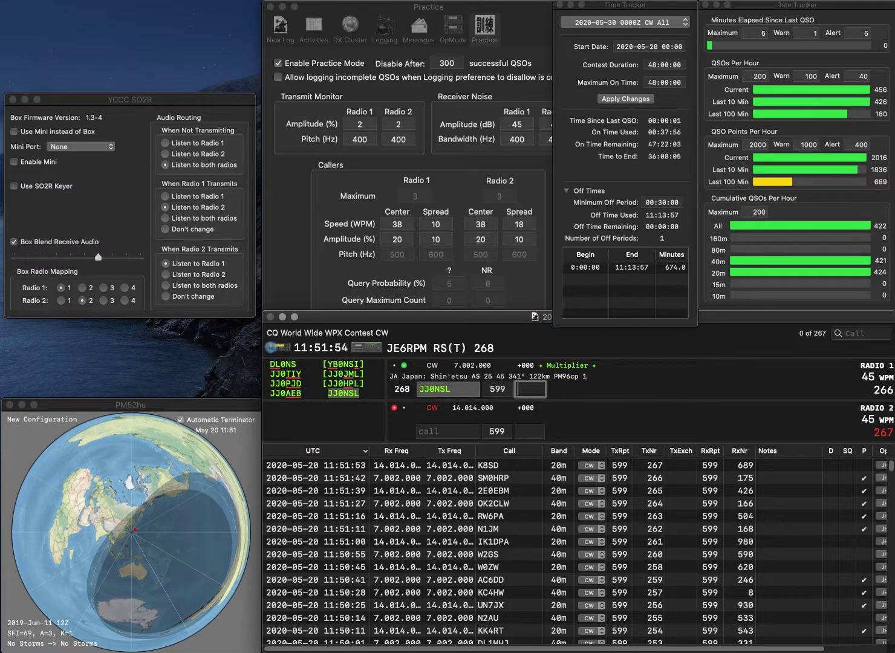
{"action": "type", "text": "971"}
{"action": "key", "text": "Return"}
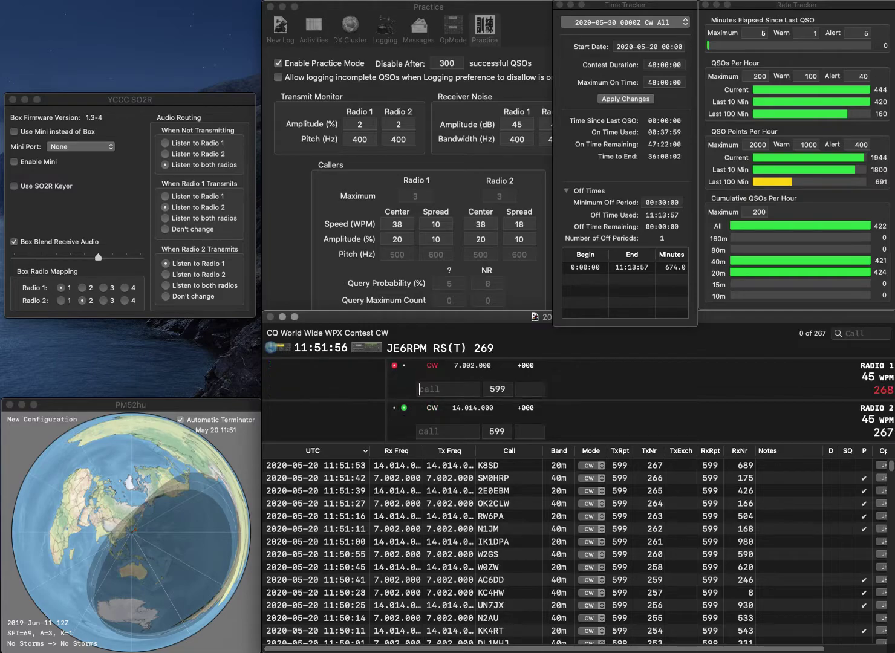
- Enter the partial call JLT on Radio 2 and IQA on Radio 1, sending both with the report
{"action": "type", "text": "JLT"}
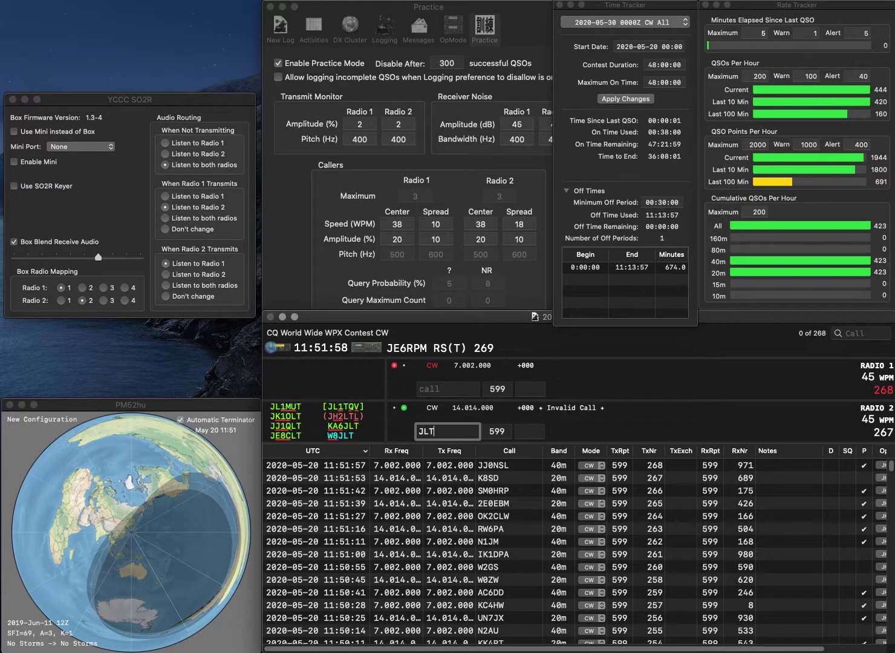
{"action": "key", "text": "Return"}
{"action": "type", "text": "IQ"}
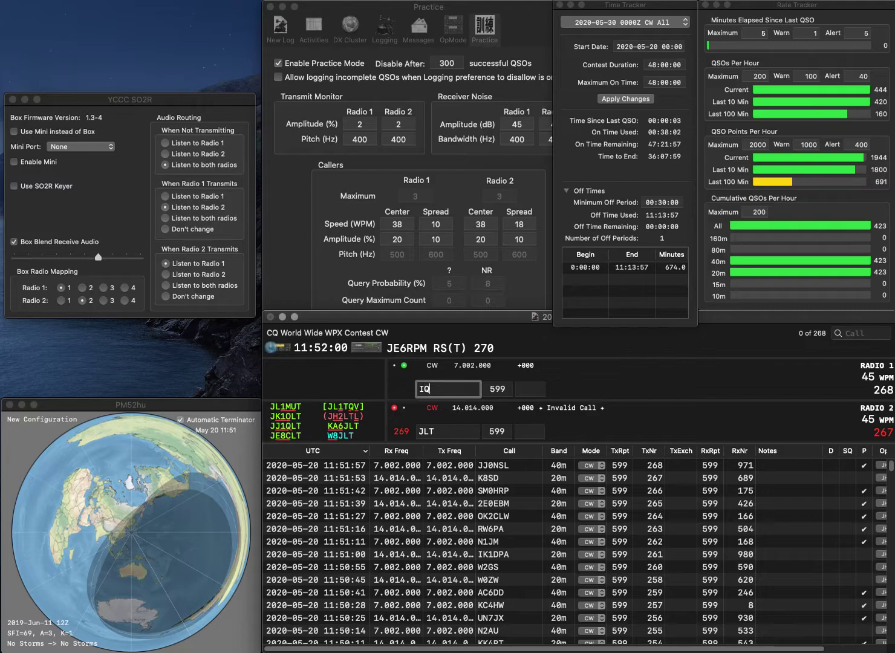
{"action": "type", "text": "A"}
{"action": "key", "text": "Return"}
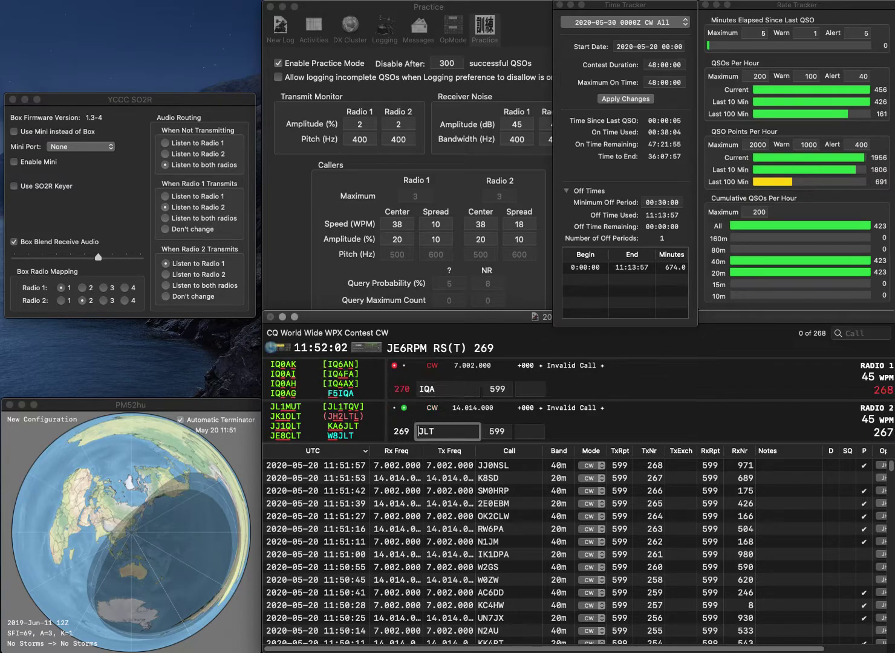
{"action": "type", "text": "KA6"}
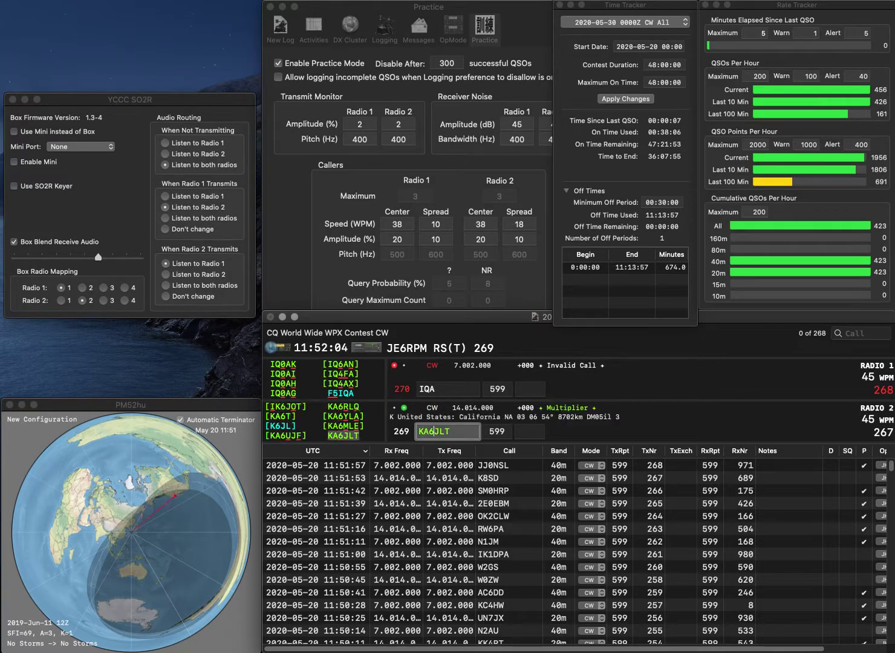
{"action": "key", "text": "Return"}
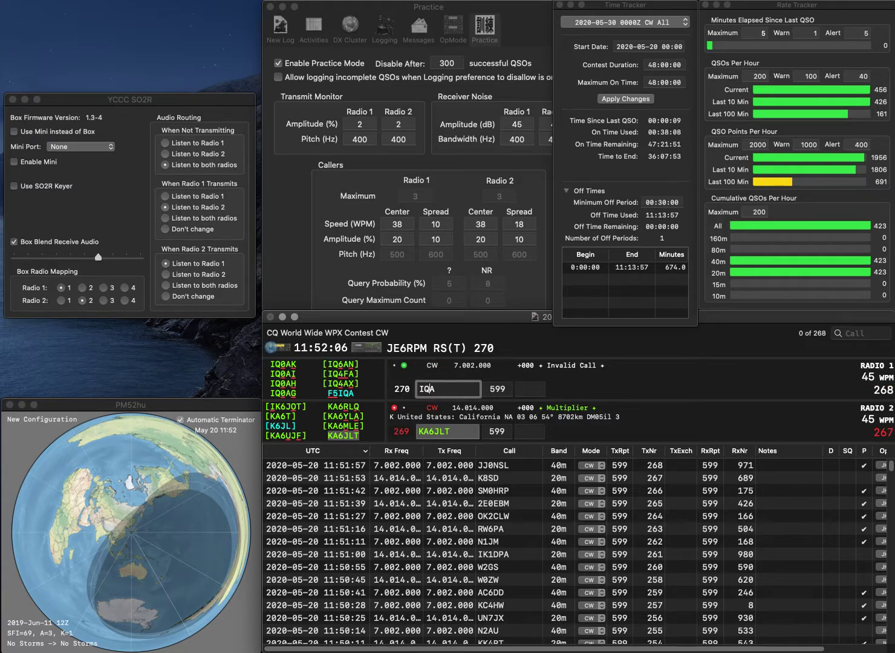
{"action": "key", "text": "BackSpace"}
{"action": "key", "text": "BackSpace"}
{"action": "key", "text": "BackSpace"}
{"action": "type", "text": "SQ3A"}
{"action": "key", "text": "Return"}
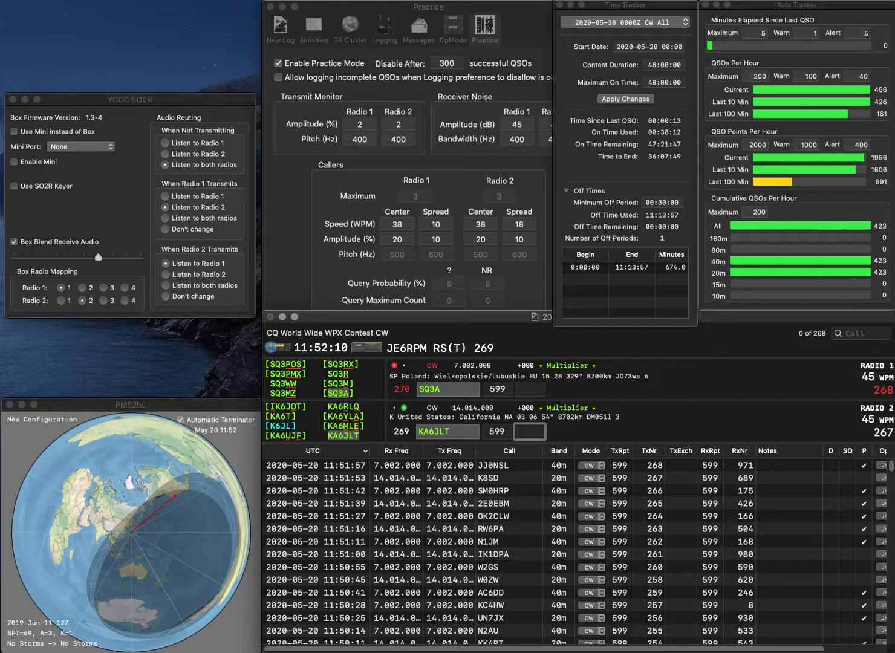
- Log KA6JLT on Radio 2 with received number 830 and SQ3A on Radio 1 with received number 992
{"action": "type", "text": "830"}
{"action": "key", "text": "Return"}
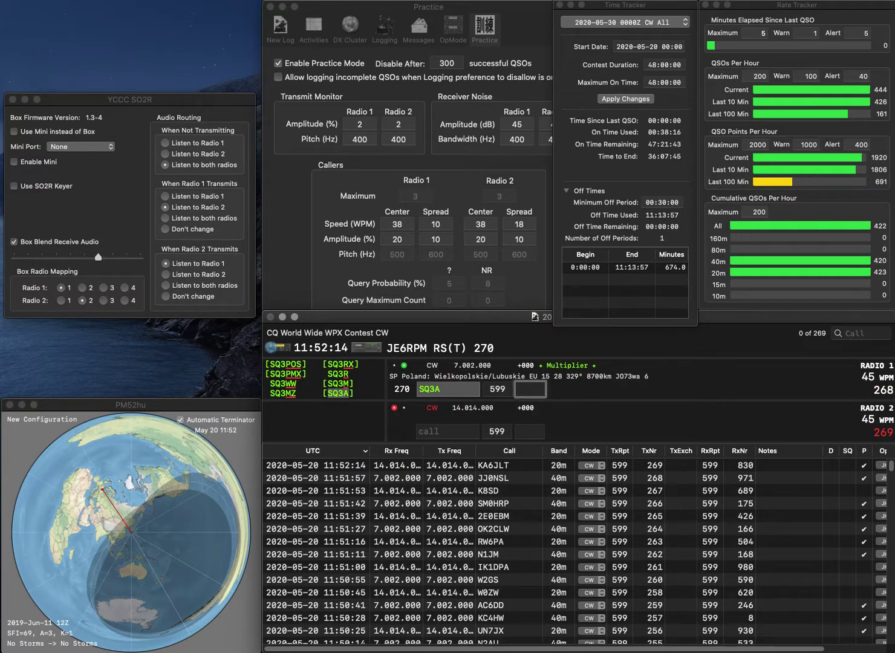
{"action": "type", "text": "992"}
{"action": "key", "text": "Return"}
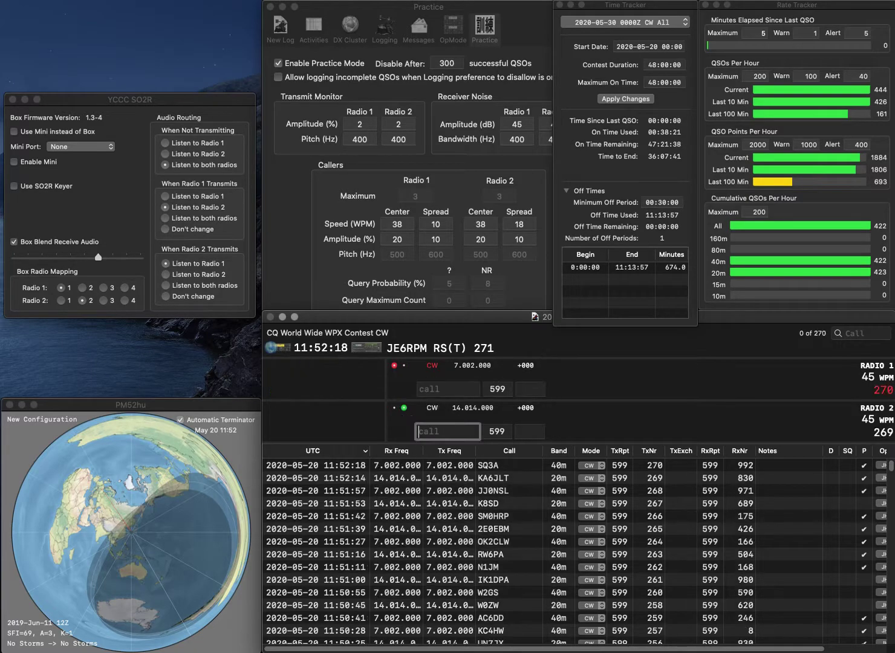
- Enter the partial call 6PTX on Radio 2 and 1AO on Radio 1, sending both with the report
{"action": "type", "text": "6PTX"}
{"action": "key", "text": "Return"}
{"action": "type", "text": "1AO"}
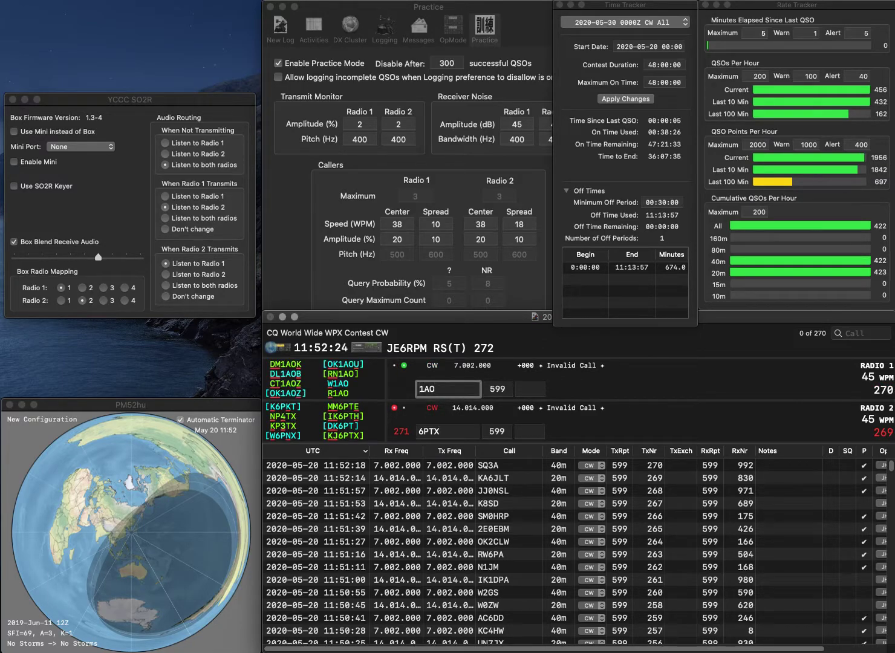
{"action": "key", "text": "Return"}
{"action": "type", "text": "KJ"}
{"action": "key", "text": "Return"}
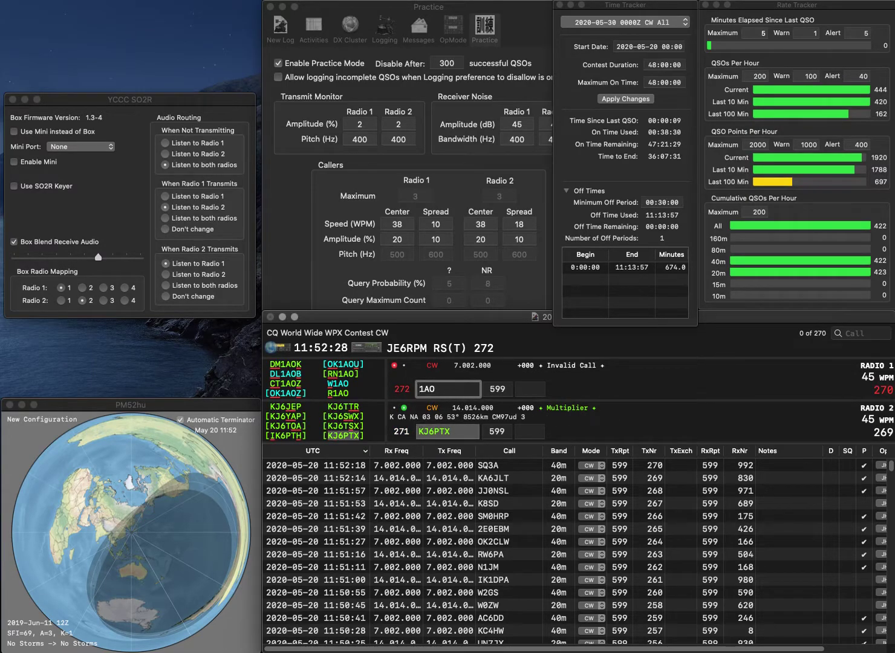
{"action": "type", "text": "RN"}
{"action": "key", "text": "Return"}
{"action": "key", "text": "Return"}
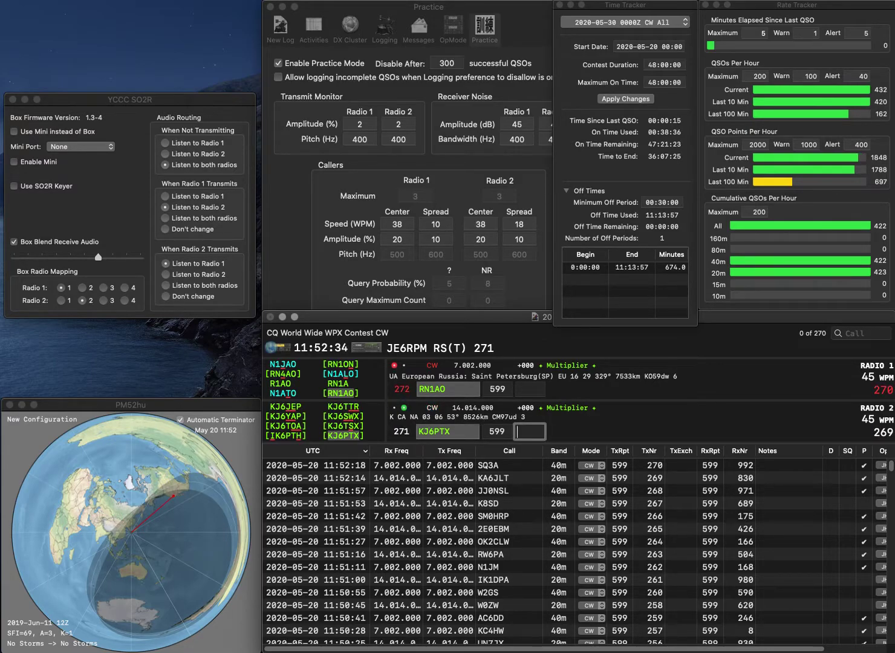
- Log KJ6PTX on Radio 2 with received number 226 and RN1AO on Radio 1 with received number 715
{"action": "type", "text": "226"}
{"action": "key", "text": "Return"}
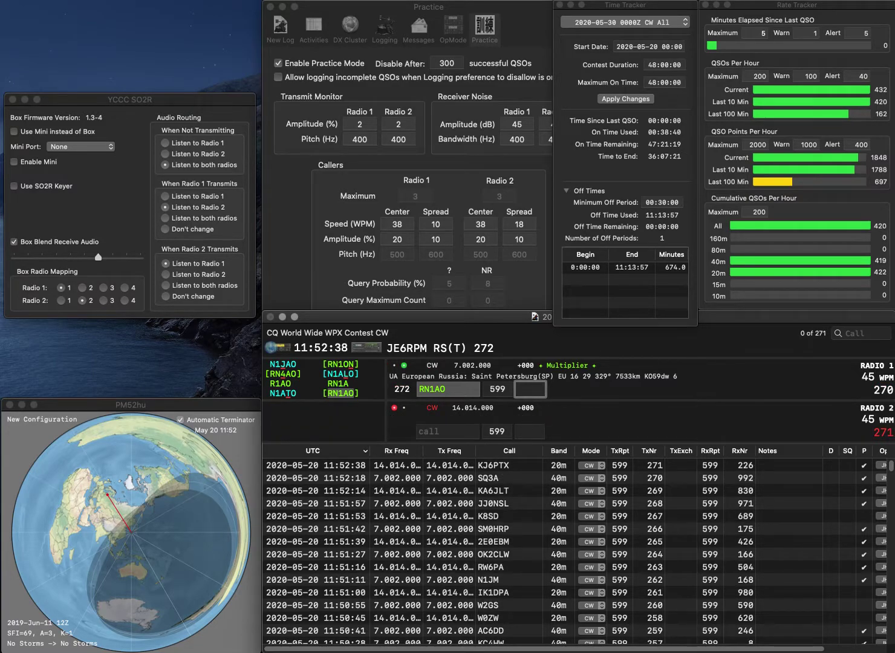
{"action": "type", "text": "715"}
{"action": "key", "text": "Return"}
{"action": "type", "text": "LB4"}
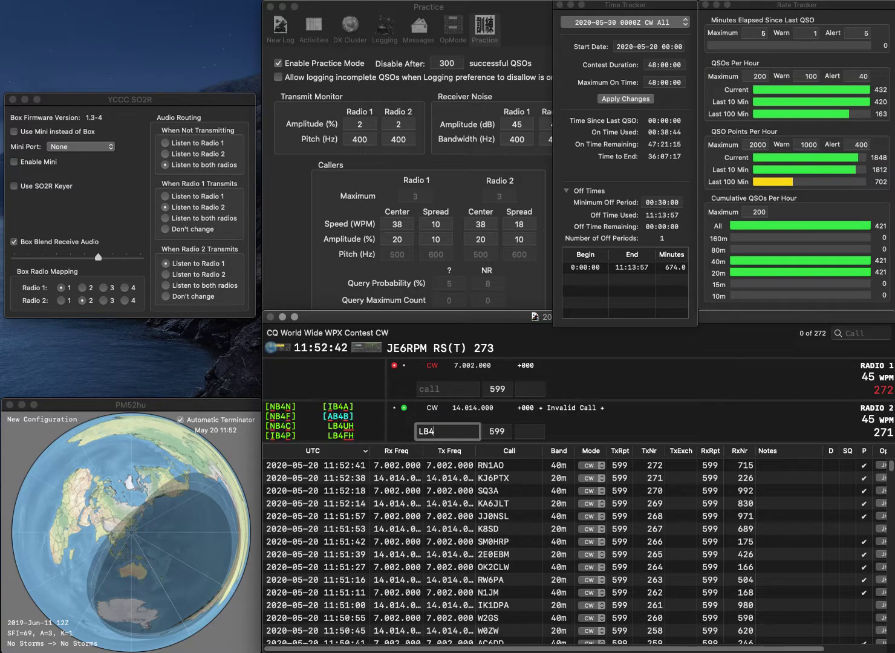
{"action": "type", "text": "U"}
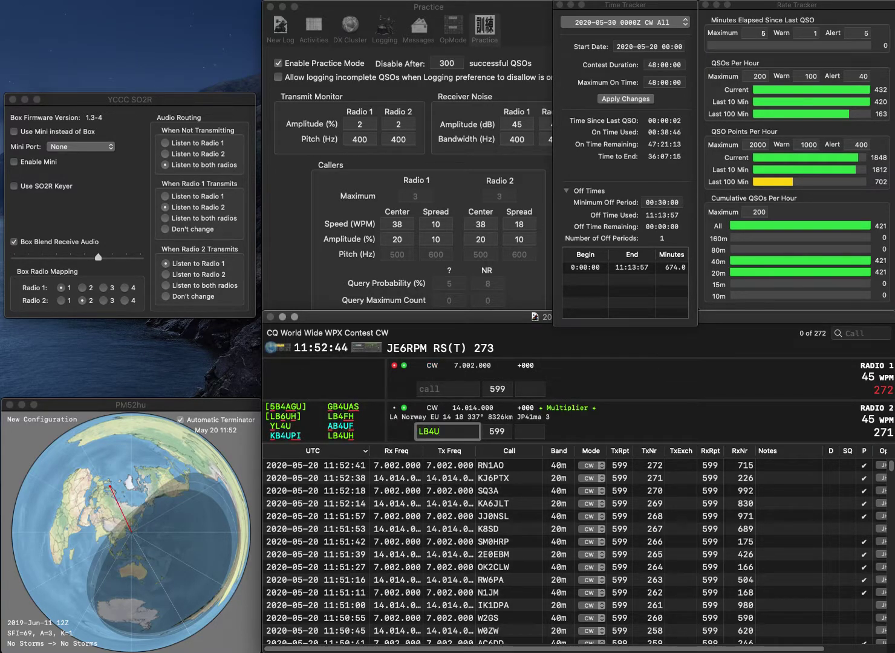
{"action": "type", "text": "H"}
{"action": "key", "text": "Return"}
{"action": "type", "text": "N3ZA"}
{"action": "key", "text": "Return"}
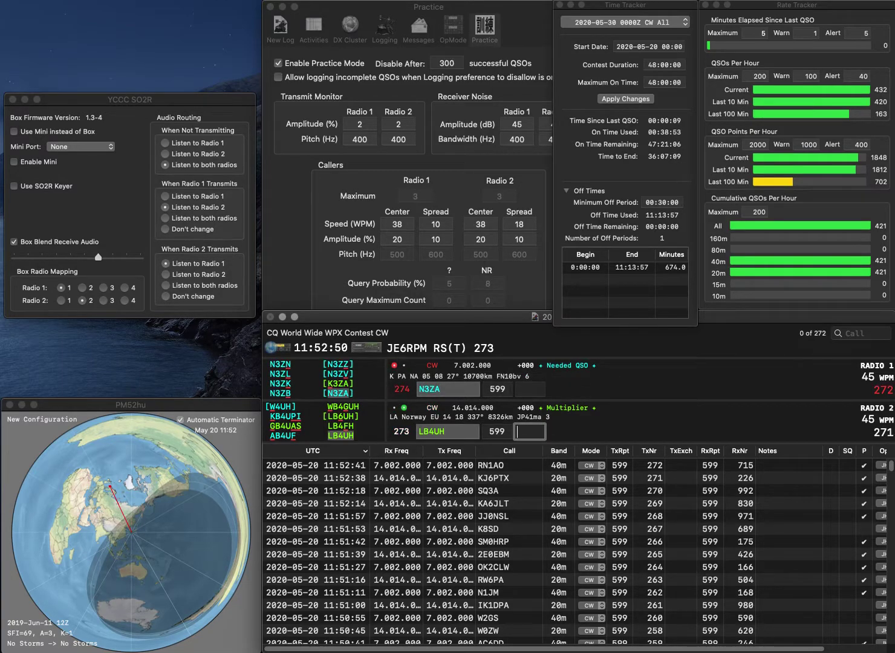
- Log LB4UH on Radio 2 with received number 187 and N3ZA on Radio 1 with received number 128
{"action": "type", "text": "187"}
{"action": "key", "text": "Return"}
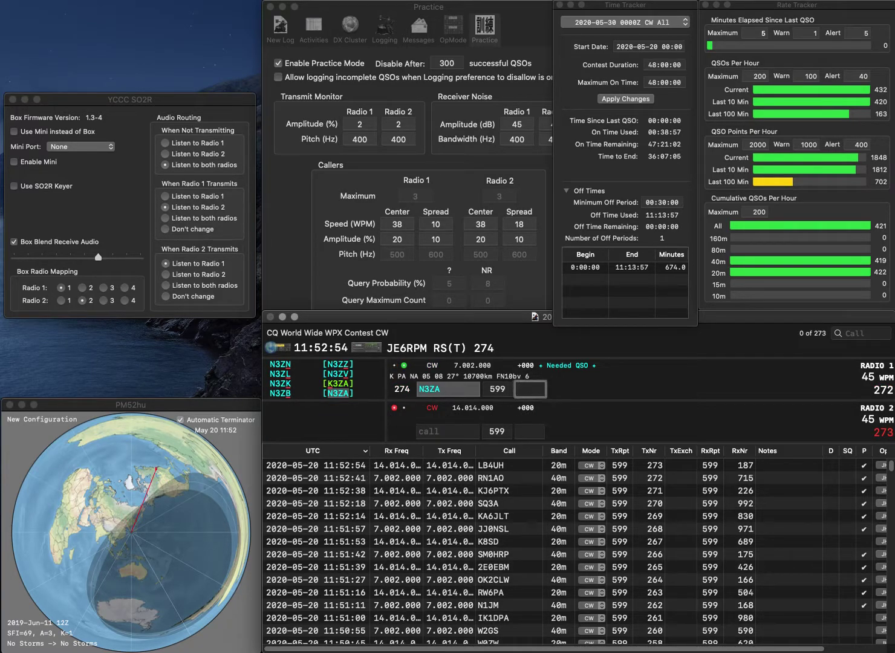
{"action": "type", "text": "128"}
{"action": "key", "text": "Return"}
- Enter the partial call WBF on Radio 2 and the call WA1J on Radio 1, sending both with the report
{"action": "type", "text": "F"}
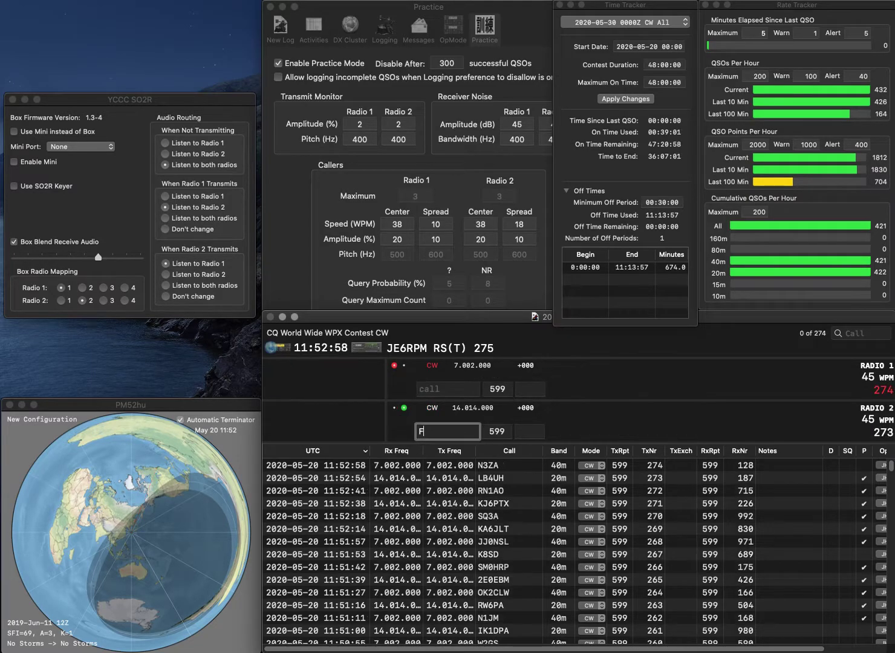
{"action": "type", "text": "B"}
{"action": "key", "text": "Return"}
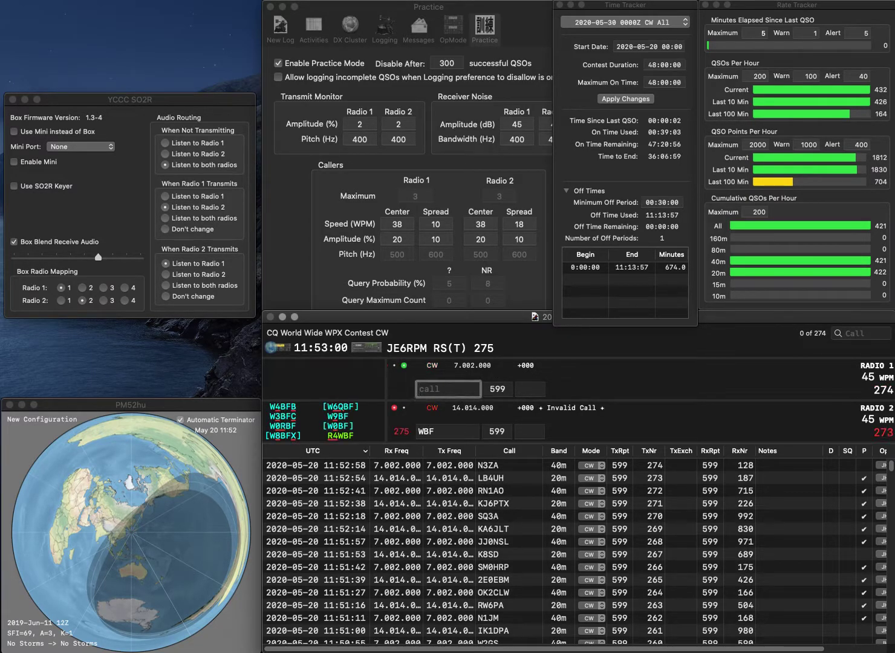
{"action": "type", "text": "WA1J"}
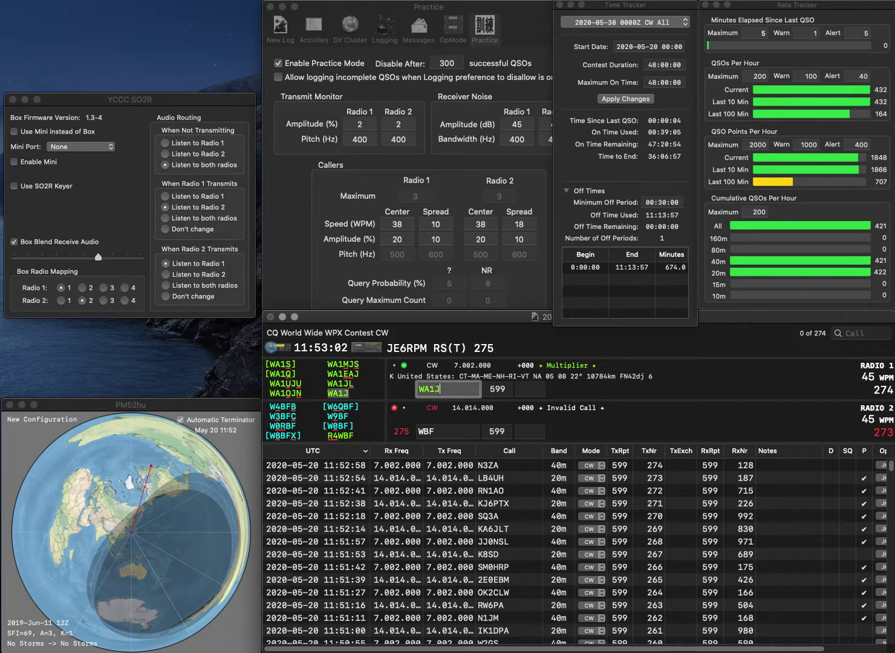
{"action": "key", "text": "Return"}
{"action": "key", "text": "BackSpace"}
{"action": "type", "text": "Z4"}
{"action": "key", "text": "Return"}
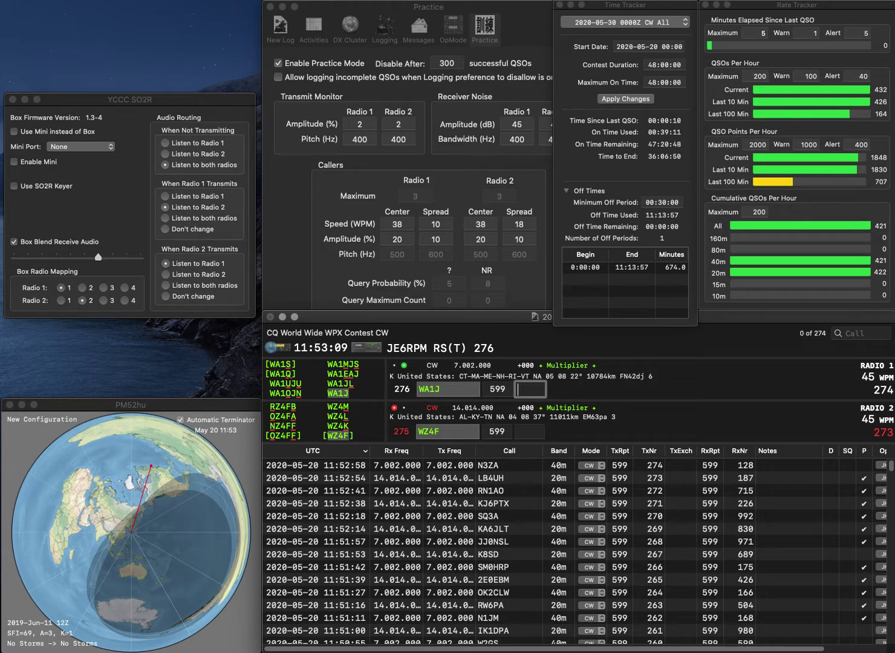
{"action": "type", "text": "877"}
{"action": "key", "text": "Return"}
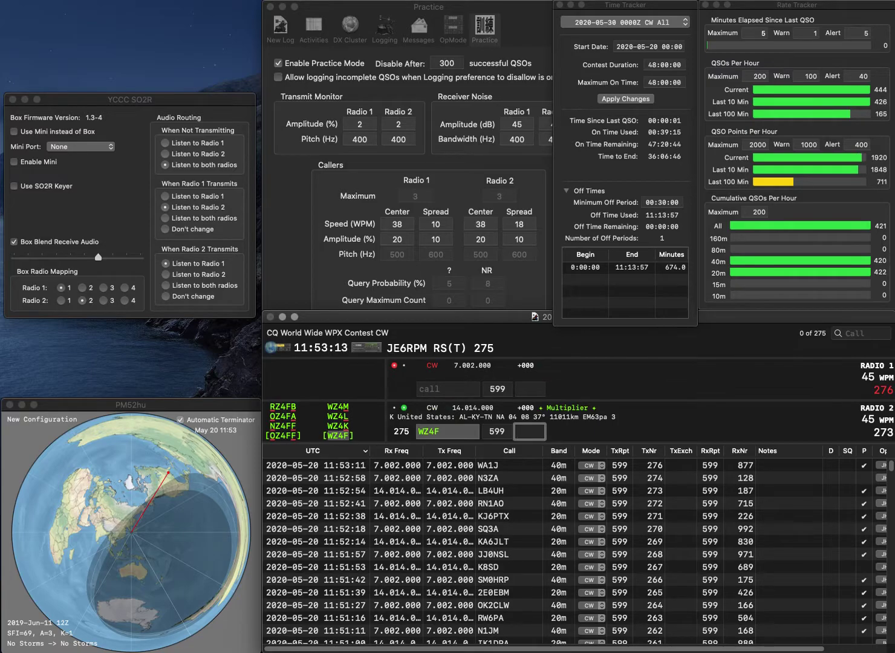
{"action": "type", "text": "657"}
{"action": "key", "text": "Return"}
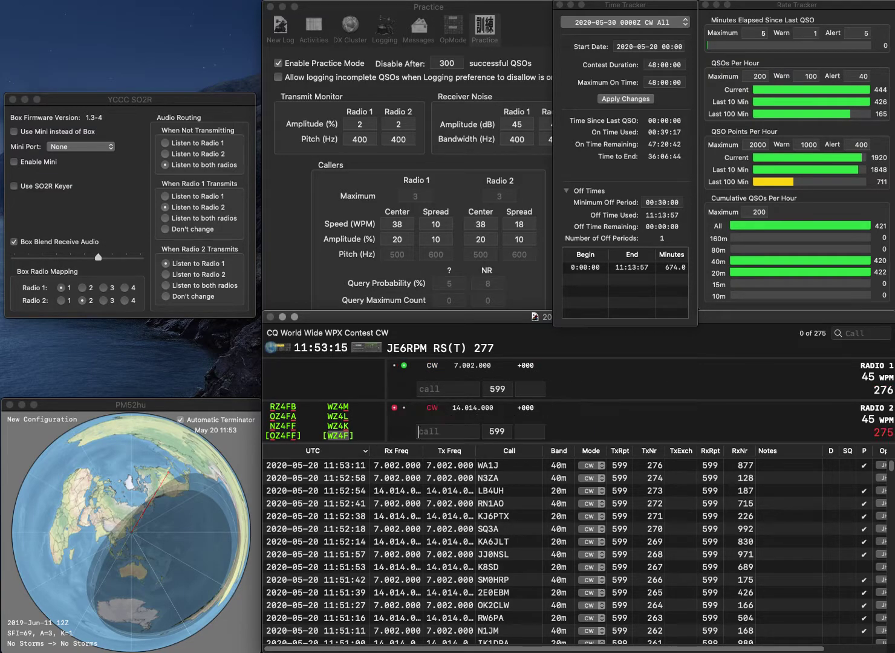
- Enter the partial call 4AAC on Radio 1 and the call G0GDA on Radio 2, sending both with the report
{"action": "type", "text": "4AAC"}
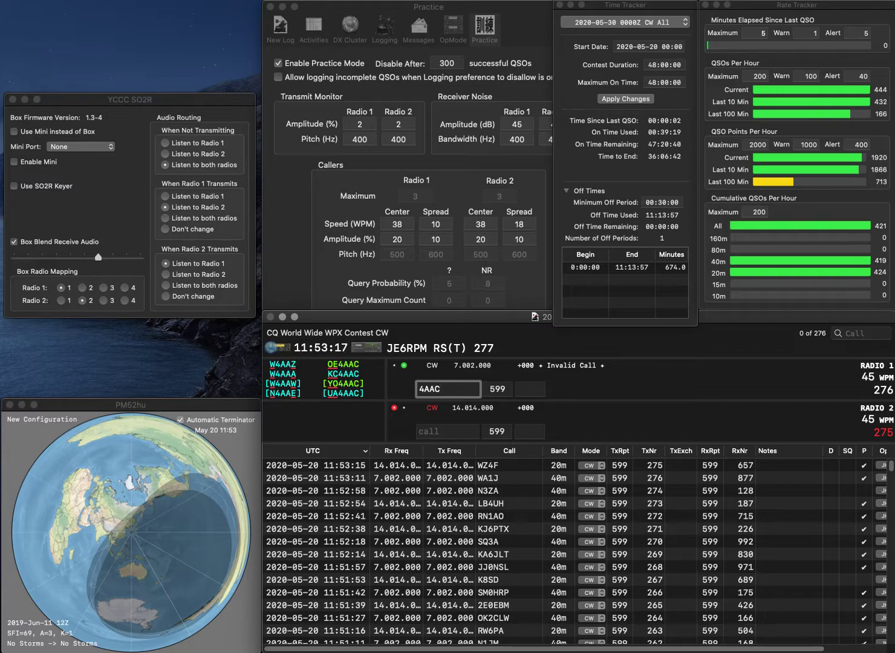
{"action": "key", "text": "Return"}
{"action": "type", "text": "G0GDA"}
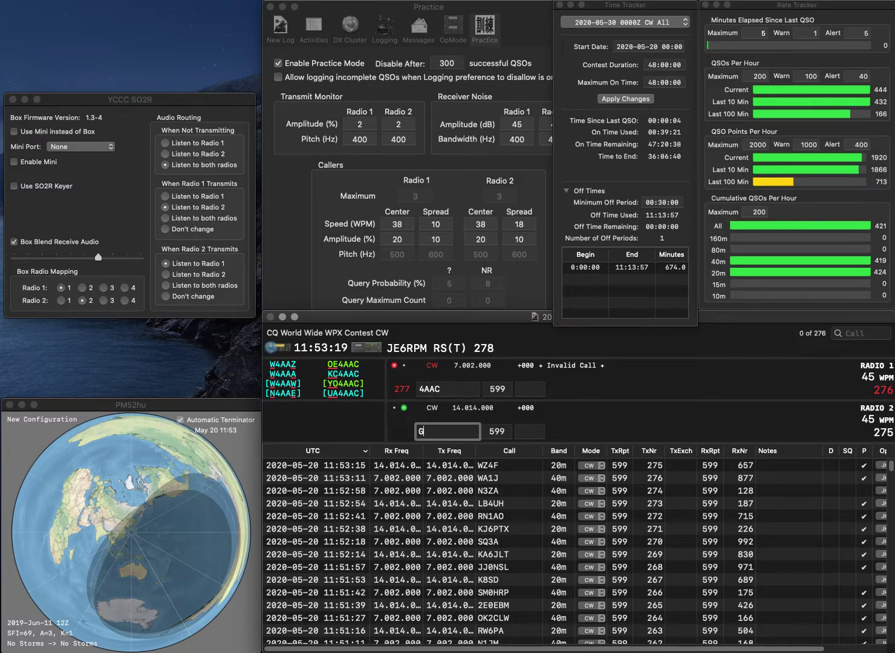
{"action": "key", "text": "Return"}
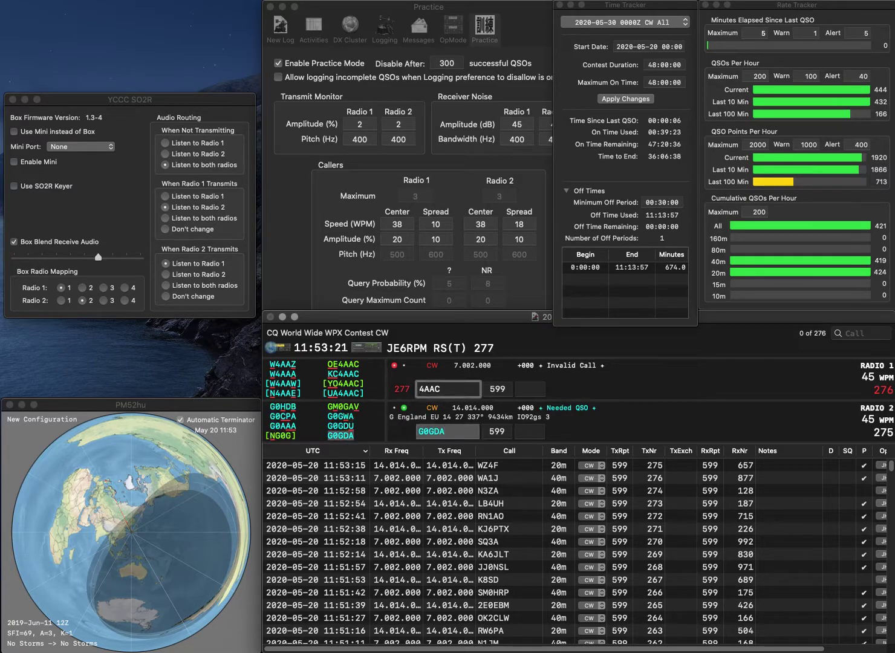
{"action": "type", "text": "4AAC"}
{"action": "key", "text": "Home"}
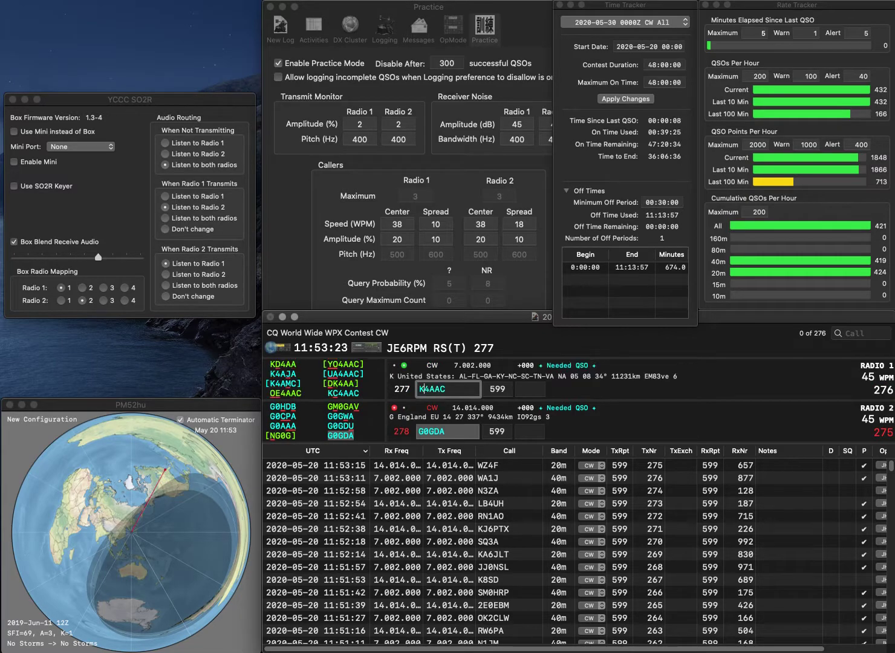
{"action": "type", "text": "KC"}
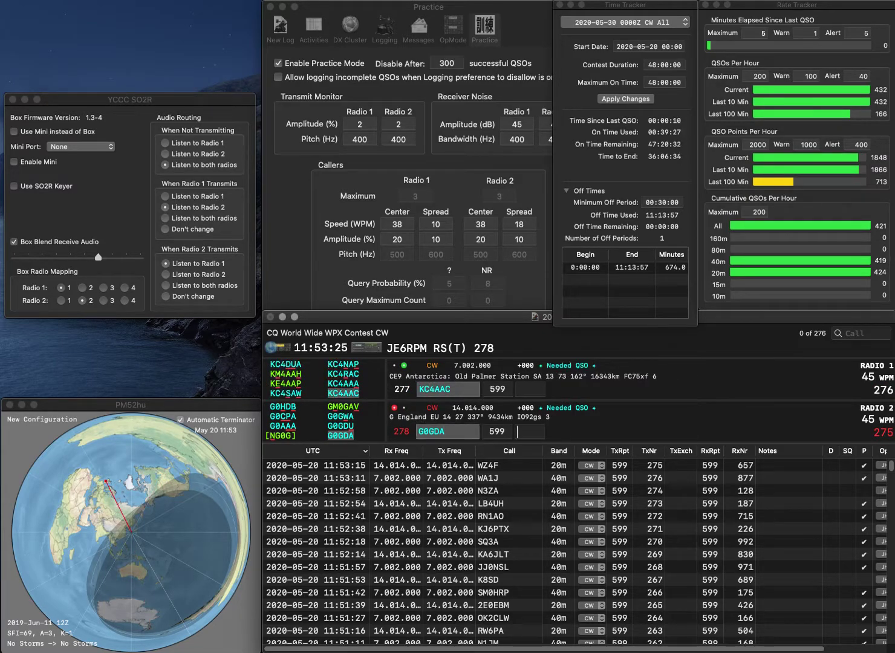
{"action": "key", "text": "space"}
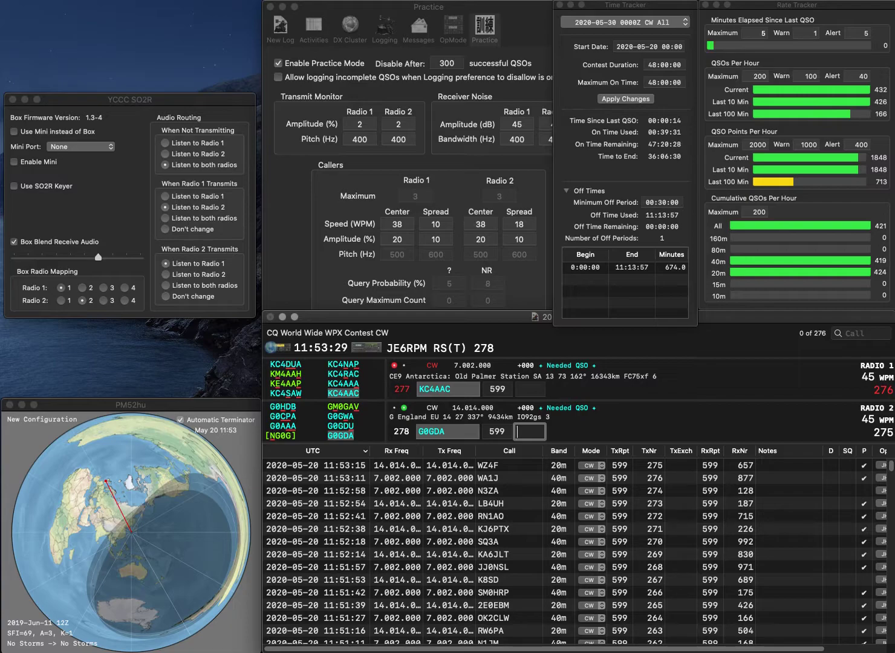
{"action": "type", "text": "52"}
{"action": "key", "text": "Return"}
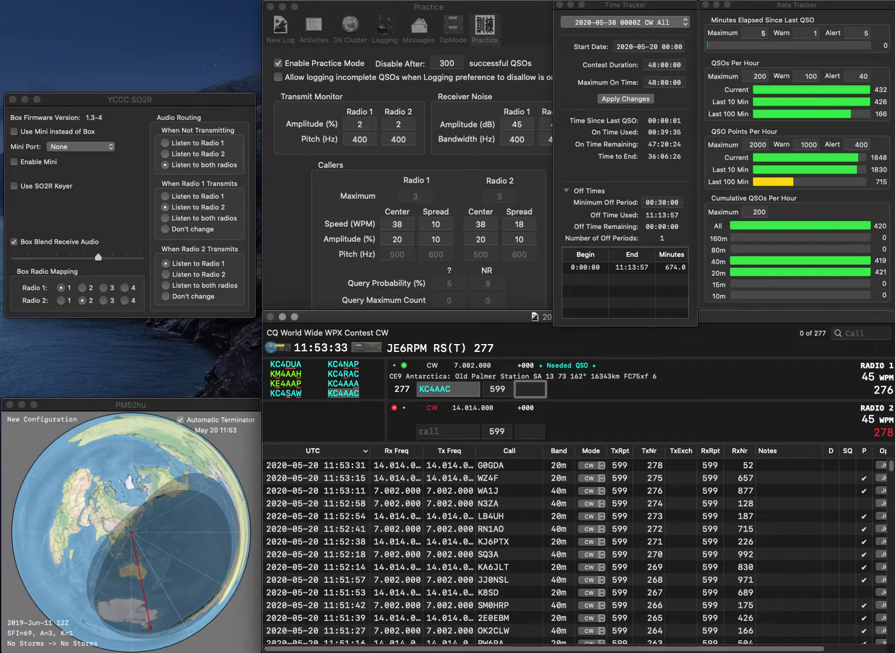
{"action": "type", "text": "274"}
{"action": "key", "text": "Return"}
- Enter the partial call YXX on Radio 2 and the call VR2CO on Radio 1, sending both with the report
{"action": "type", "text": "YXX"}
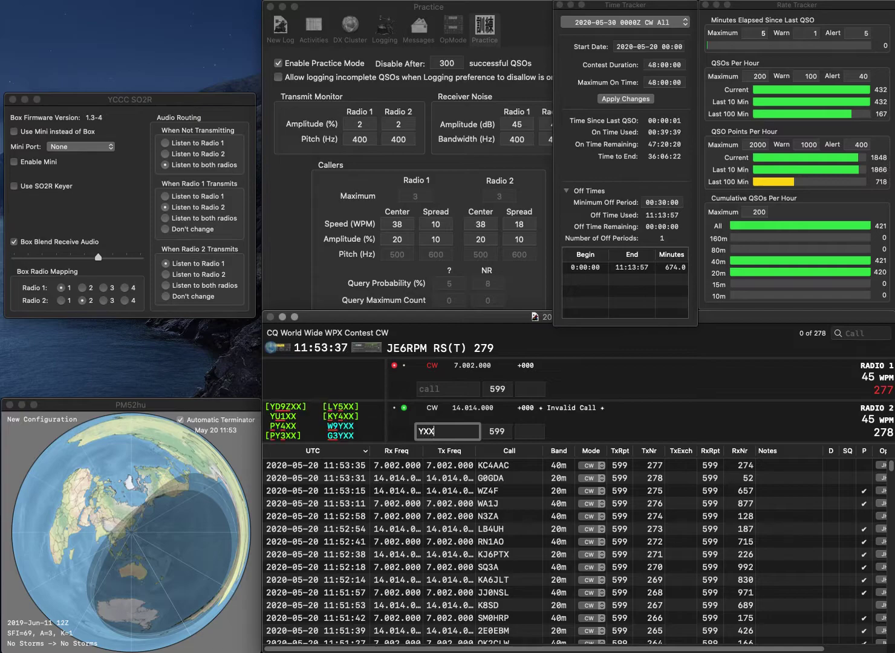
{"action": "key", "text": "Return"}
{"action": "type", "text": "VRC"}
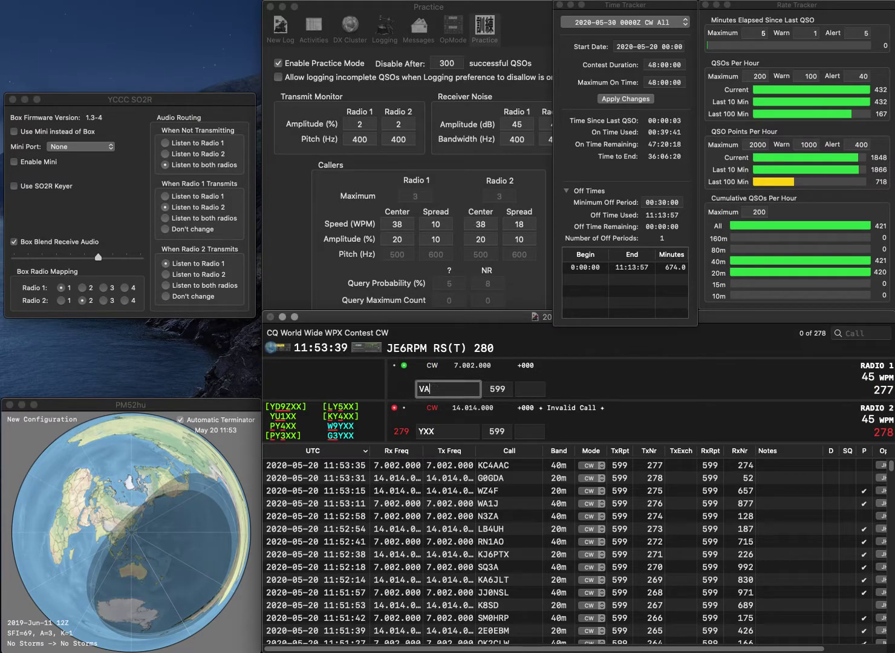
{"action": "key", "text": "BackSpace"}
{"action": "type", "text": "2CO"}
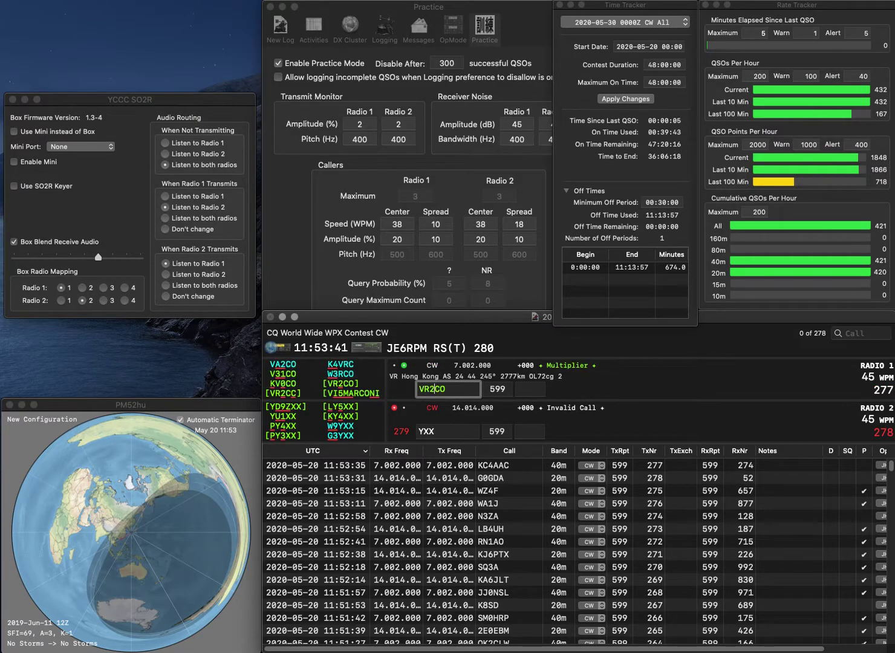
{"action": "key", "text": "Return"}
{"action": "type", "text": "G3"}
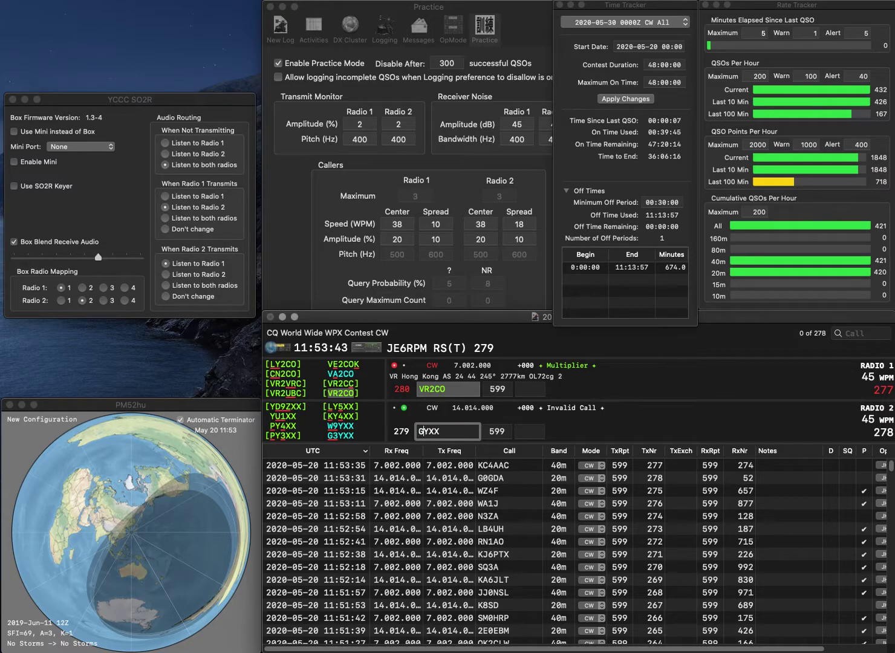
{"action": "key", "text": "Return"}
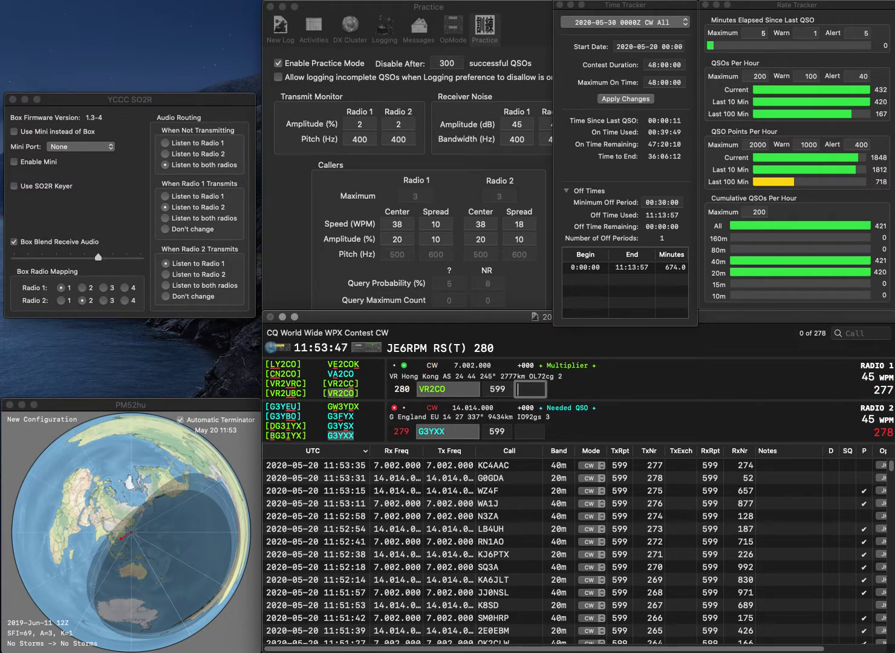
{"action": "type", "text": "355"}
{"action": "key", "text": "Return"}
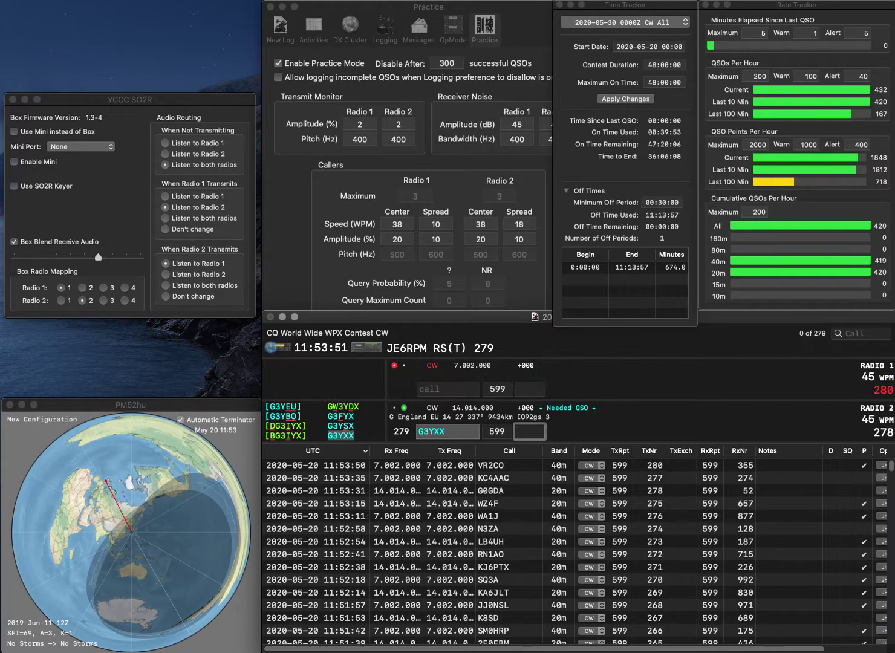
{"action": "type", "text": "875"}
{"action": "key", "text": "Return"}
- Send the partial call W on Radio 1 and N6ZFO on Radio 2, and extend the Radio 1 call to UW3W
{"action": "type", "text": "W"}
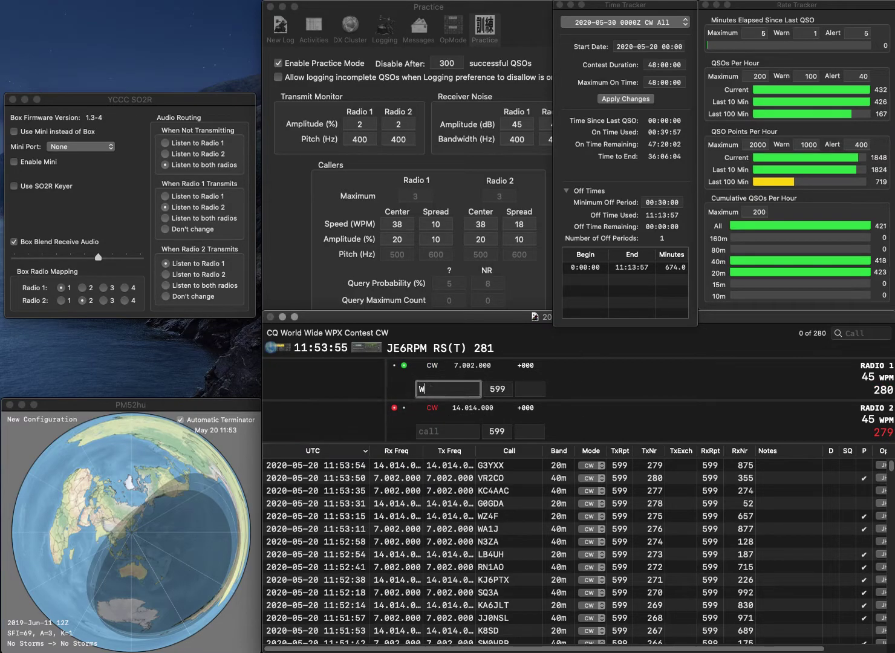
{"action": "key", "text": "grave"}
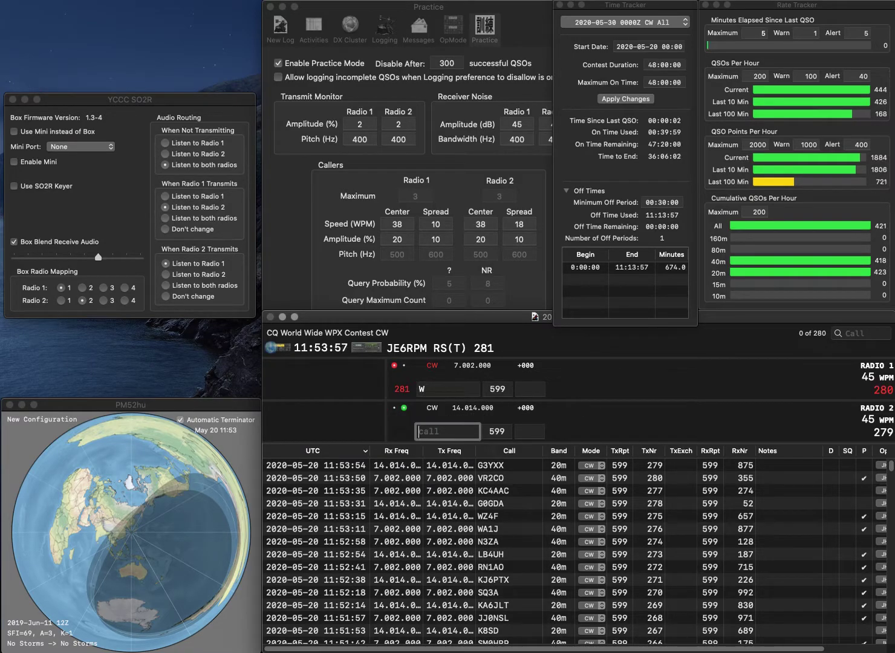
{"action": "type", "text": "N6ZFO"}
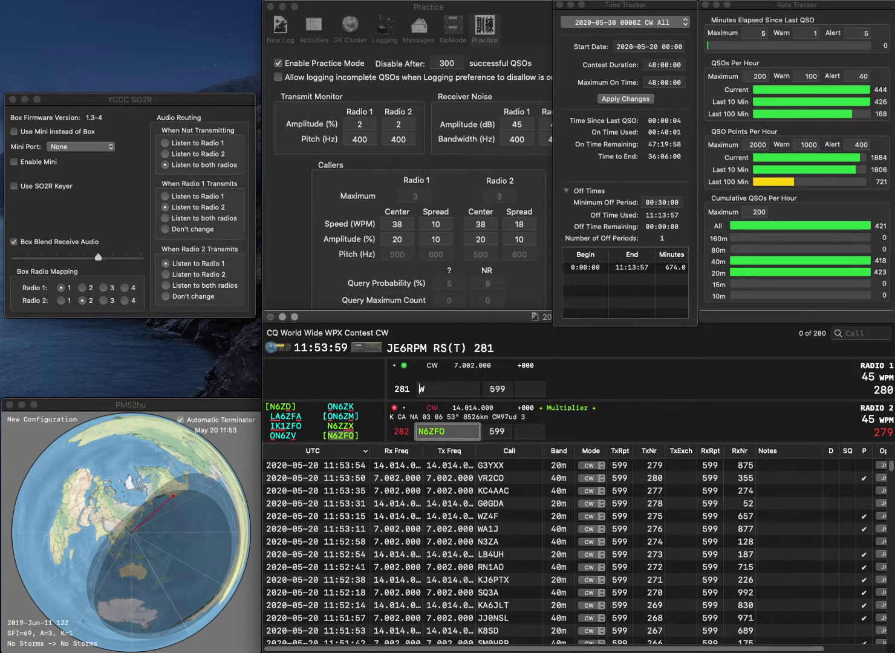
{"action": "key", "text": "grave"}
{"action": "type", "text": "UW"}
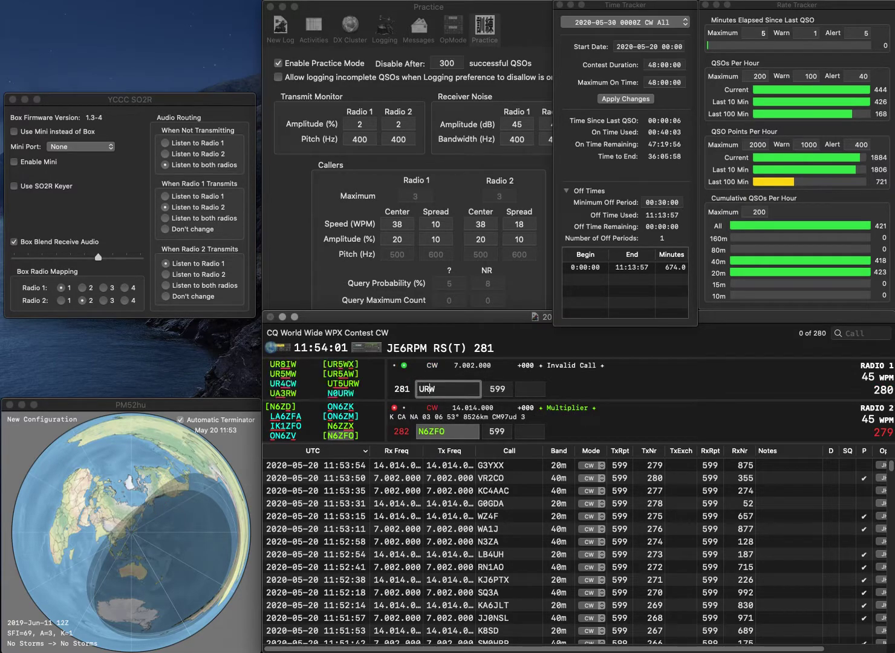
{"action": "type", "text": "3W"}
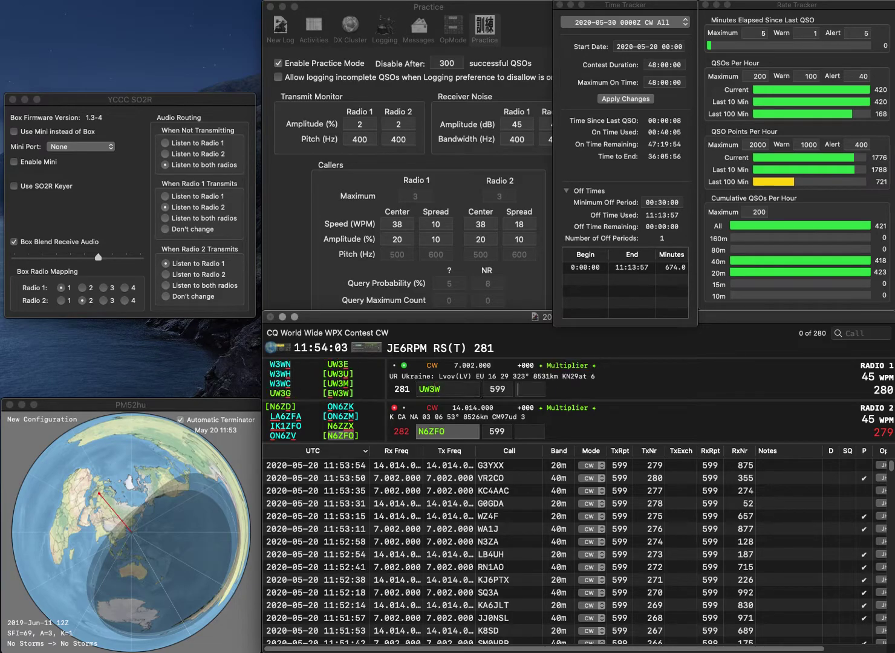
{"action": "key", "text": "Return"}
- Log N6ZFO on Radio 2 with received number 195
{"action": "key", "text": "grave"}
{"action": "key", "text": "Tab"}
{"action": "type", "text": "195"}
{"action": "key", "text": "Return"}
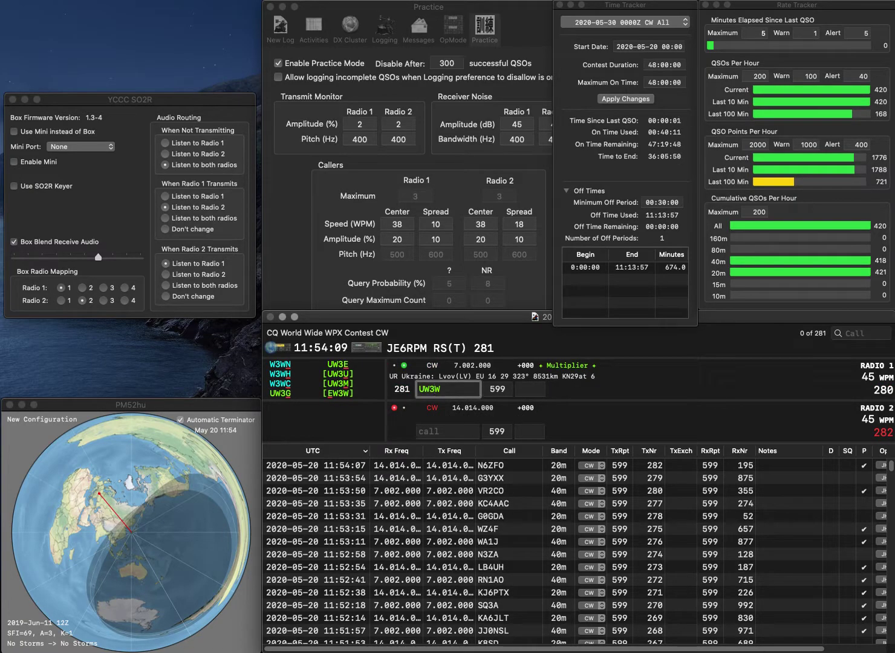
{"action": "key", "text": "BackSpace"}
{"action": "type", "text": "5"}
{"action": "key", "text": "Return"}
{"action": "key", "text": "grave"}
{"action": "type", "text": "WB4PPZ"}
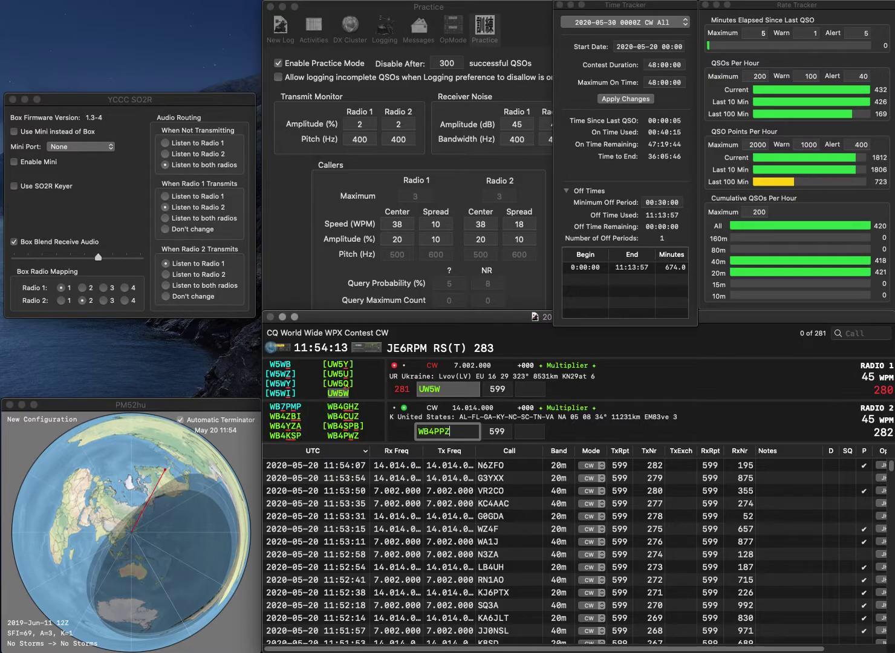
{"action": "key", "text": "Return"}
- Log UW5W on Radio 1 with received number 132
{"action": "key", "text": "grave"}
{"action": "type", "text": "1"}
{"action": "key", "text": "Return"}
{"action": "left_click", "coordinate": [445, 432]}
{"action": "key", "text": "BackSpace"}
{"action": "type", "text": "W"}
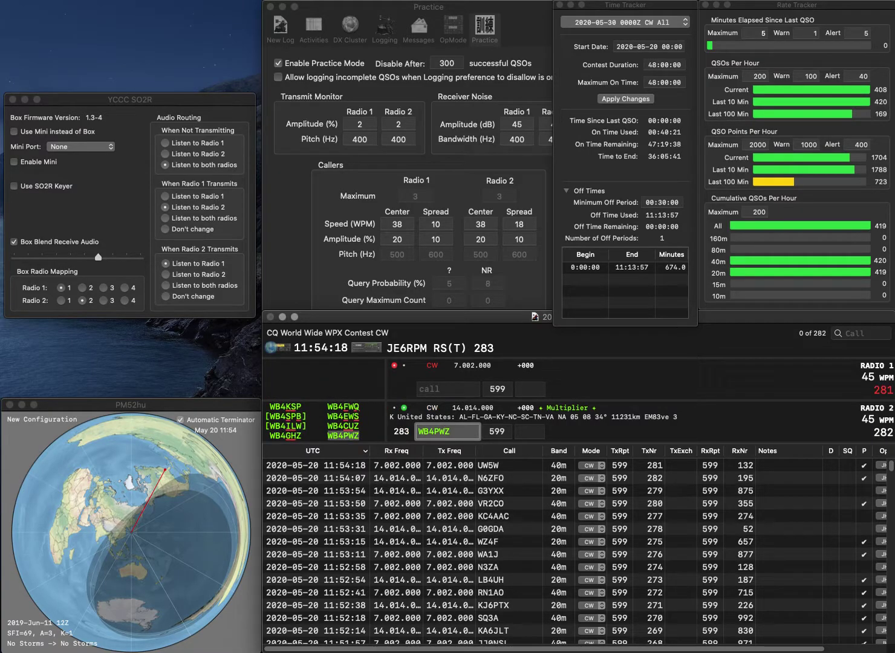
{"action": "key", "text": "Return"}
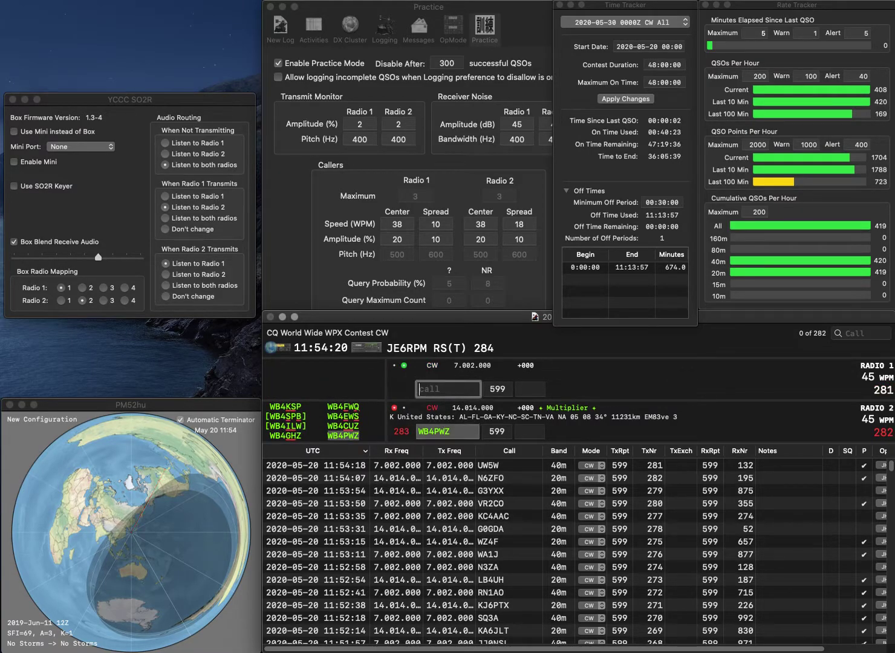
{"action": "type", "text": "JR8"}
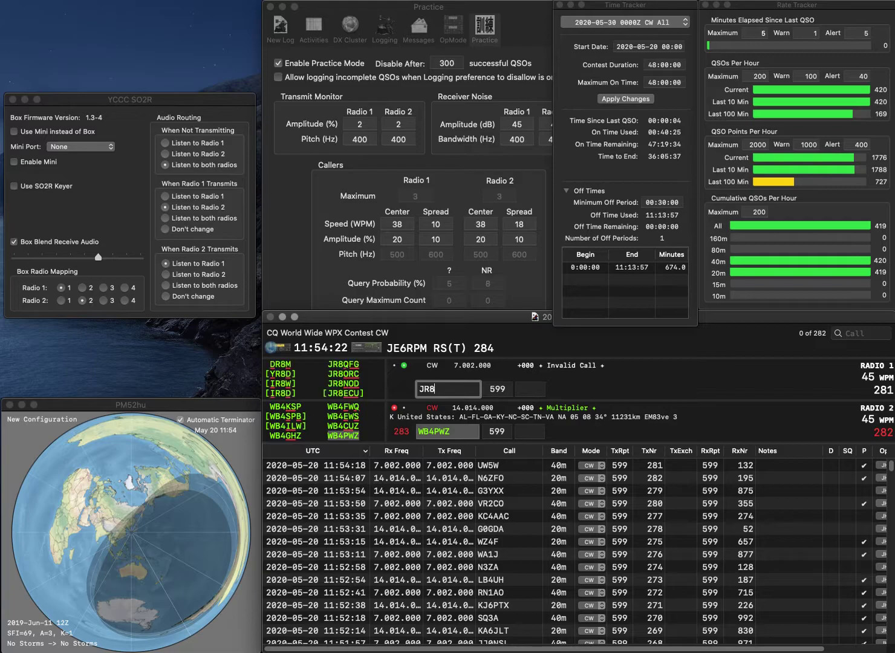
{"action": "type", "text": "QVT/1"}
{"action": "key", "text": "Return"}
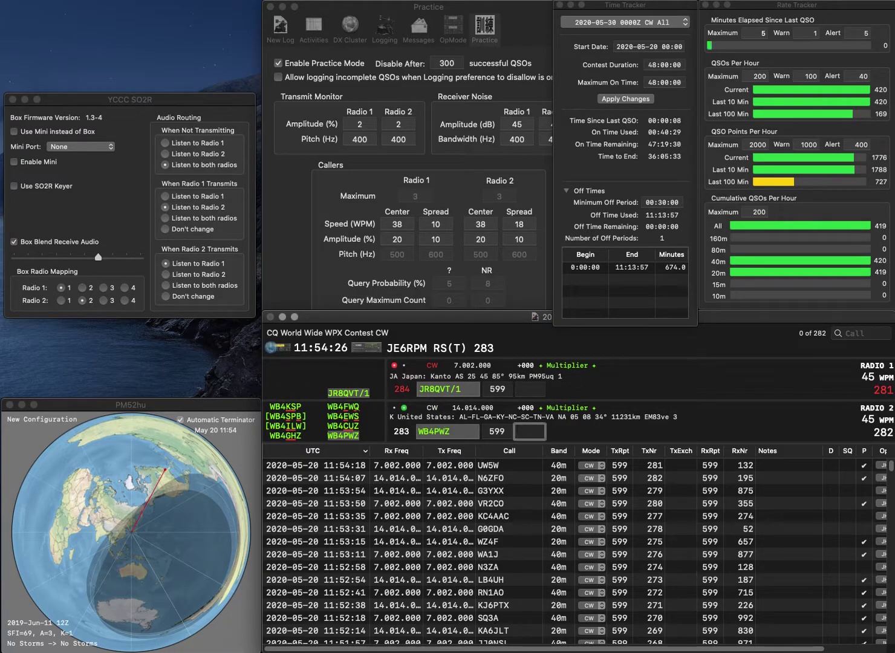
{"action": "type", "text": "900"}
{"action": "key", "text": "Return"}
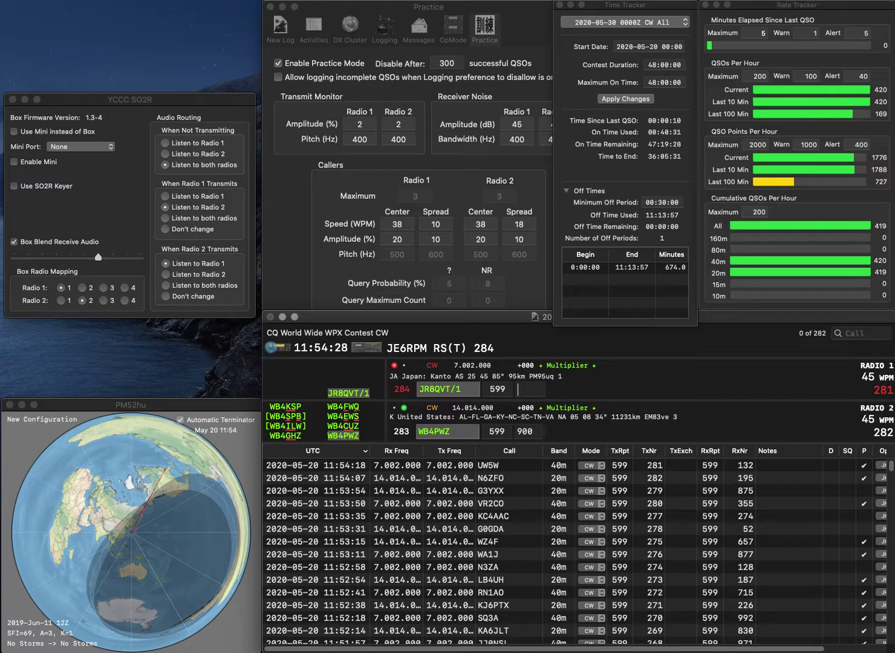
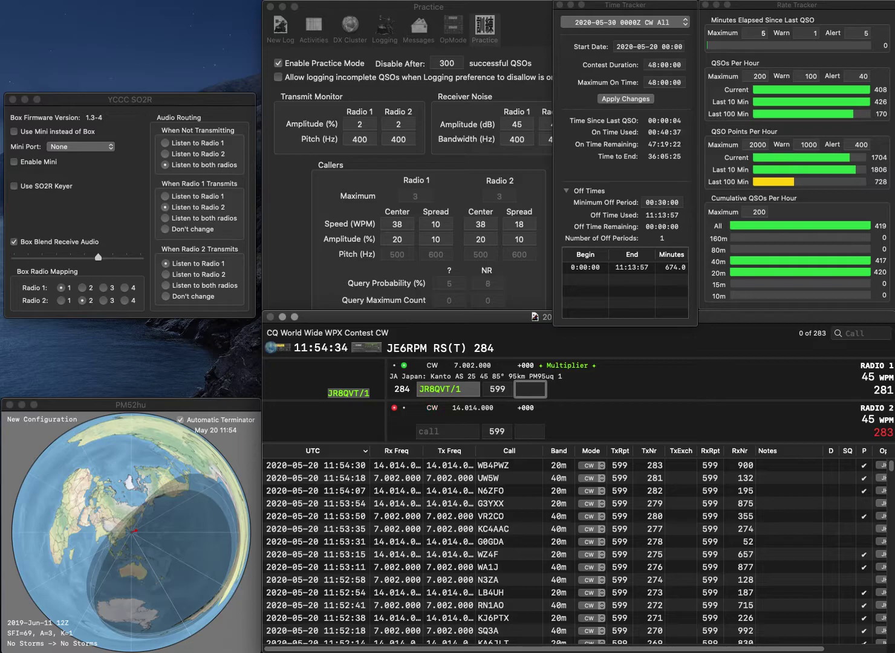
{"action": "type", "text": "9"}
{"action": "key", "text": "Return"}
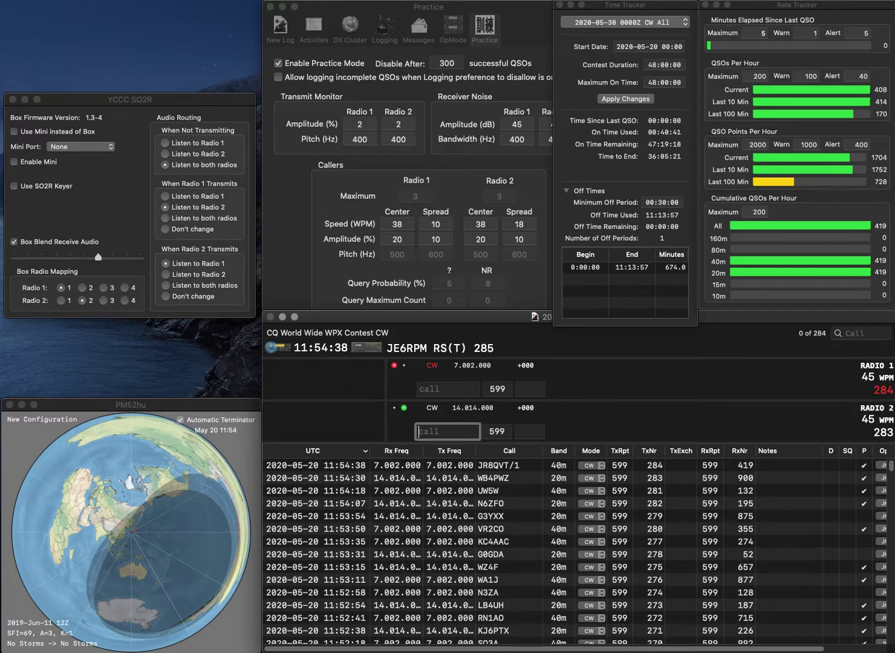
{"action": "type", "text": "DK2AT"}
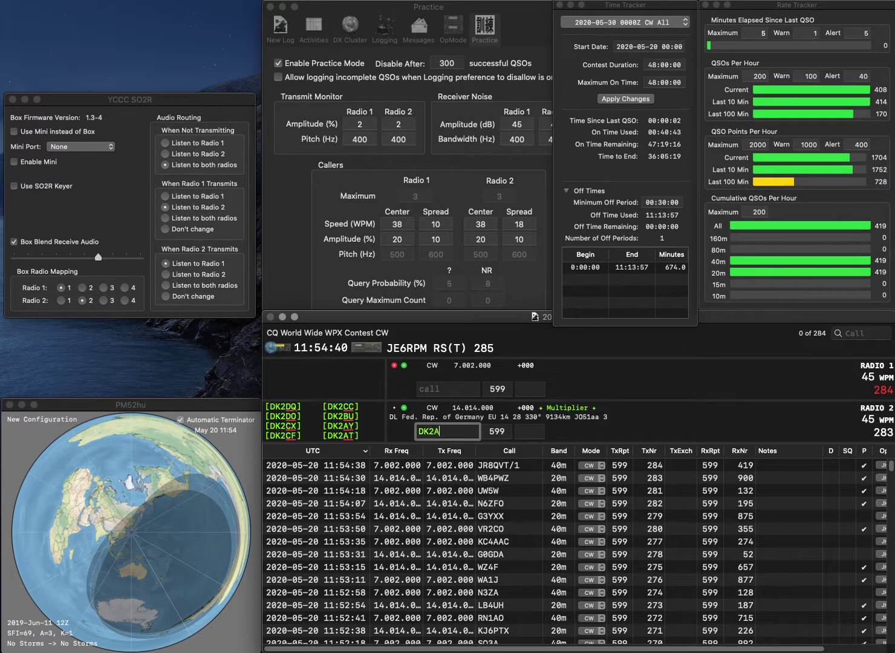
{"action": "key", "text": "Return"}
{"action": "type", "text": "W5"}
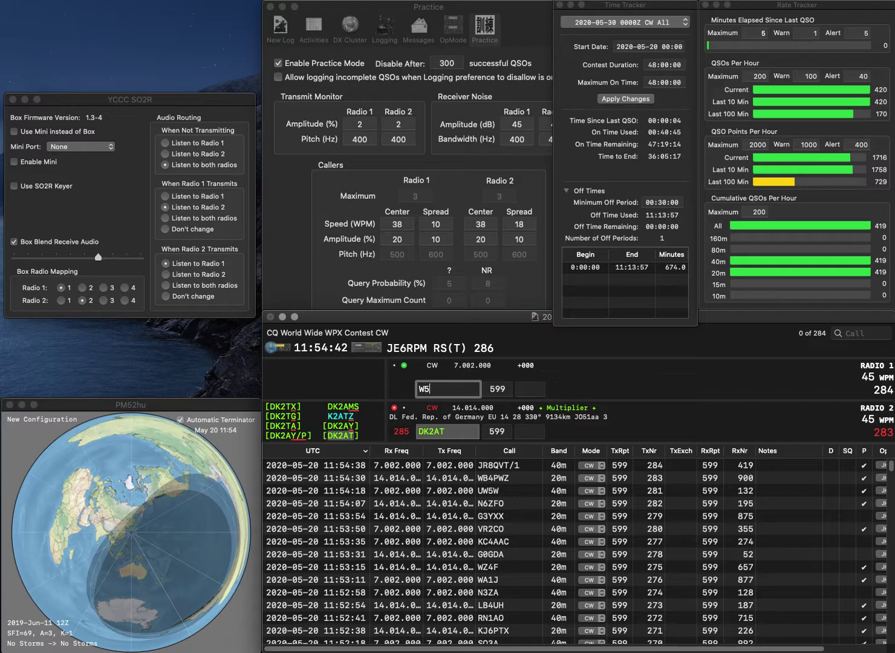
{"action": "type", "text": "ZZH"}
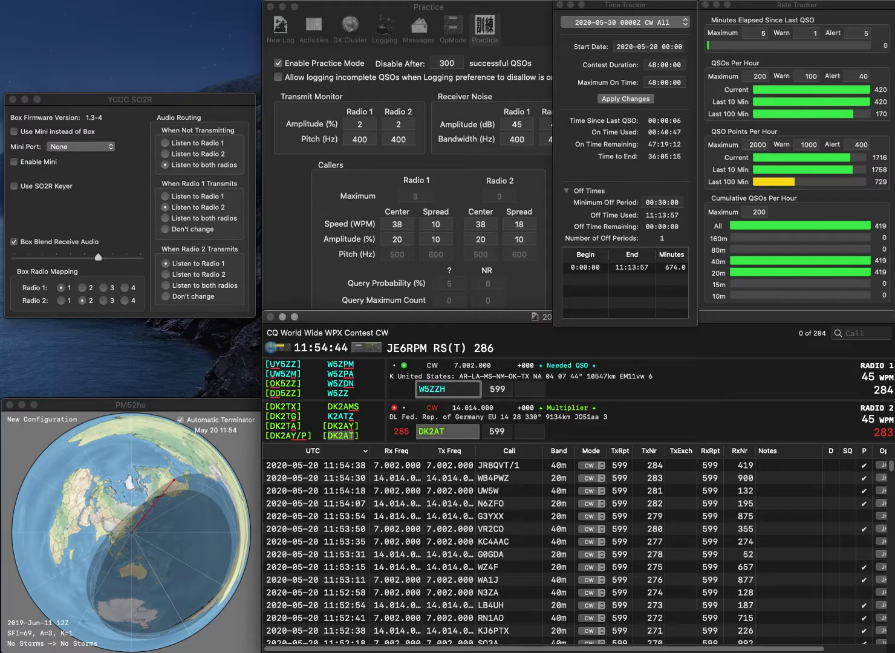
{"action": "key", "text": "Return"}
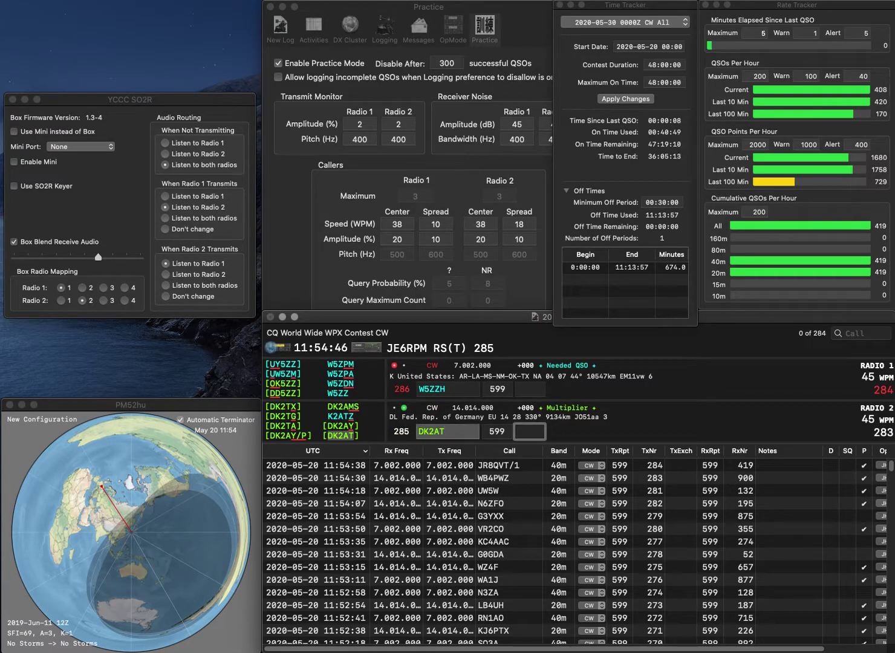
- Log DK2AT on Radio 2 with received number 32, and correct the Radio 1 call to W5GGH and send it
{"action": "type", "text": "32"}
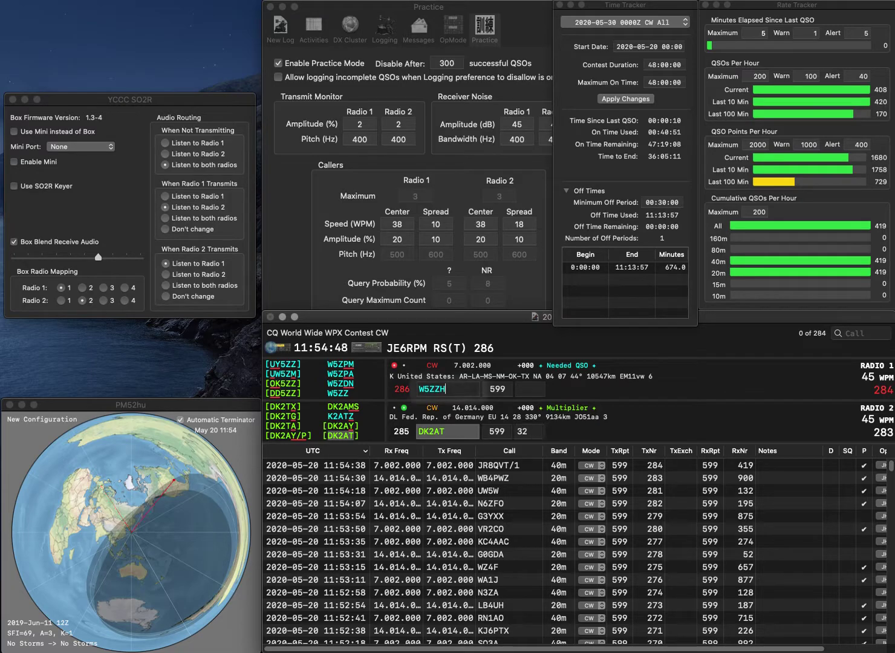
{"action": "key", "text": "Return"}
{"action": "left_click", "coordinate": [431, 389]}
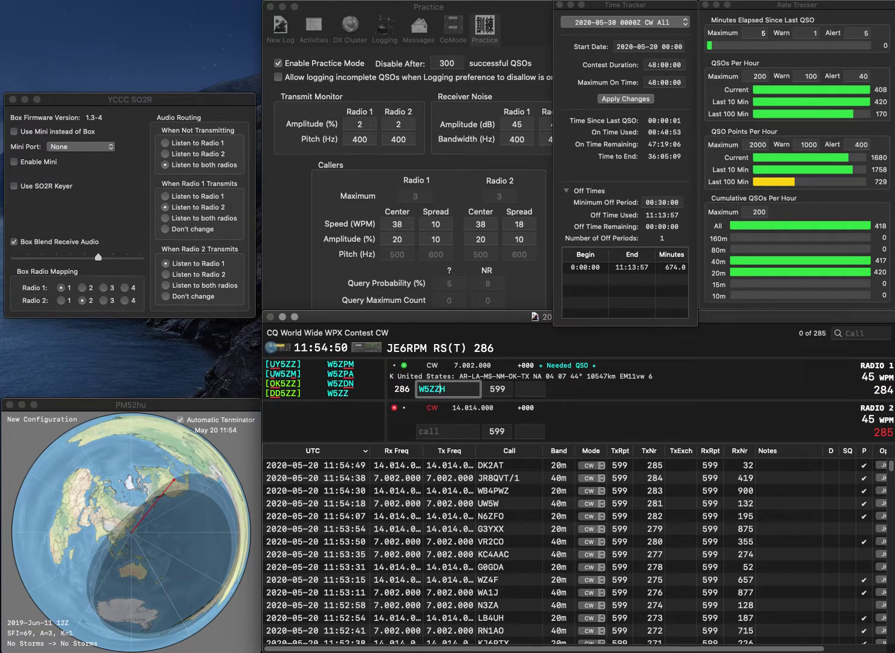
{"action": "key", "text": "BackSpace"}
{"action": "key", "text": "BackSpace"}
{"action": "type", "text": "GZ"}
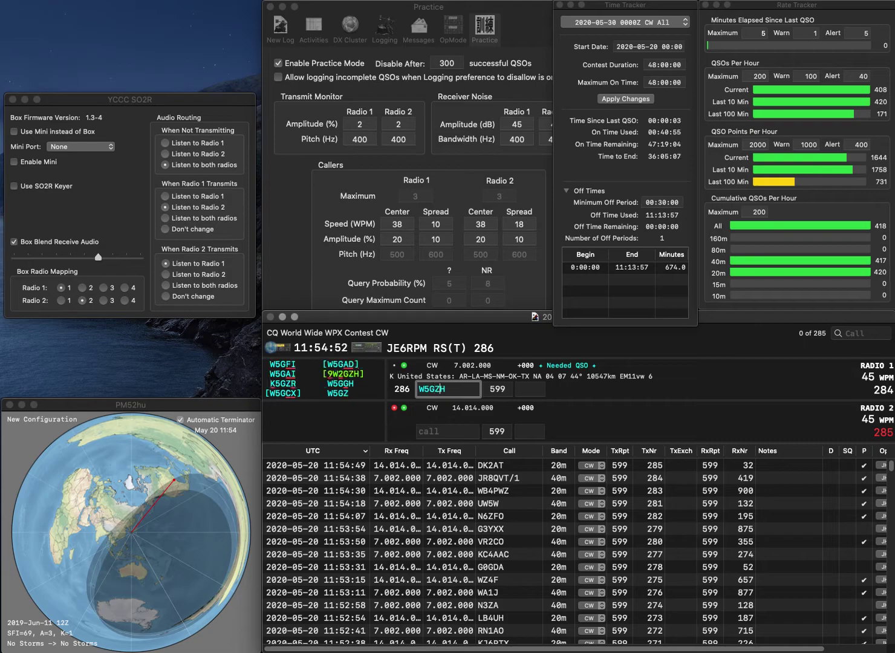
{"action": "key", "text": "BackSpace"}
{"action": "type", "text": "G"}
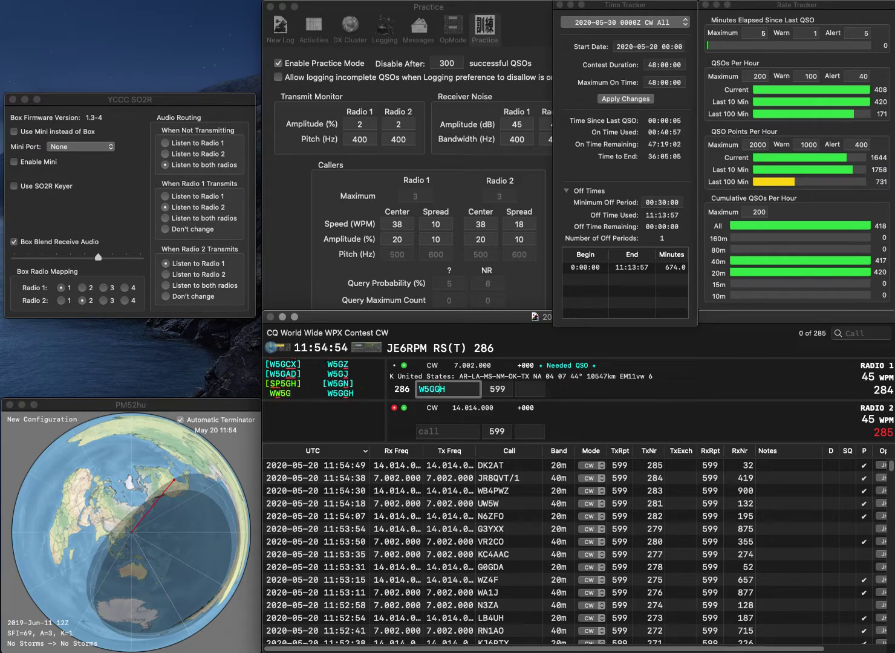
{"action": "key", "text": "Return"}
{"action": "type", "text": "DL"}
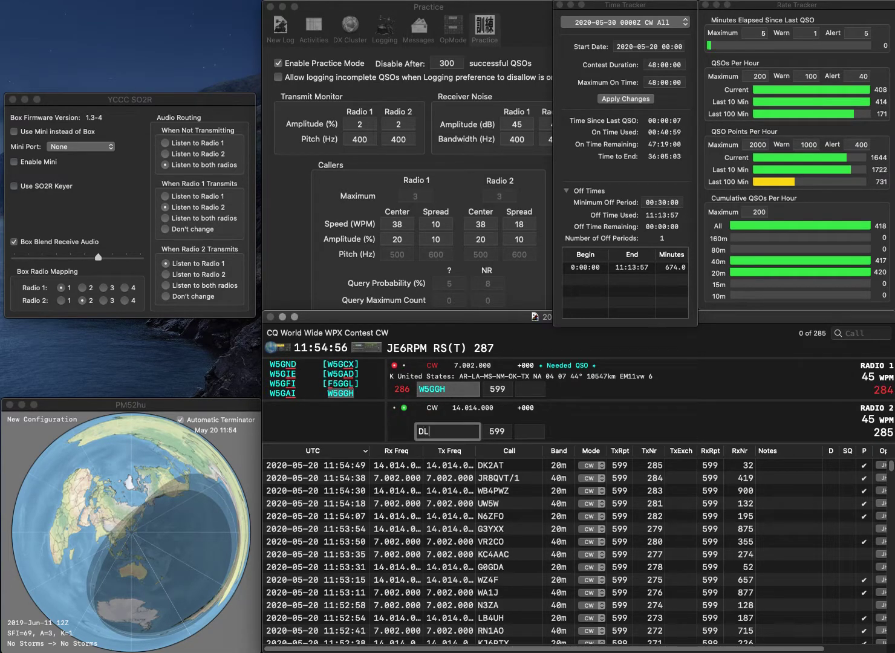
{"action": "type", "text": "1PGO"}
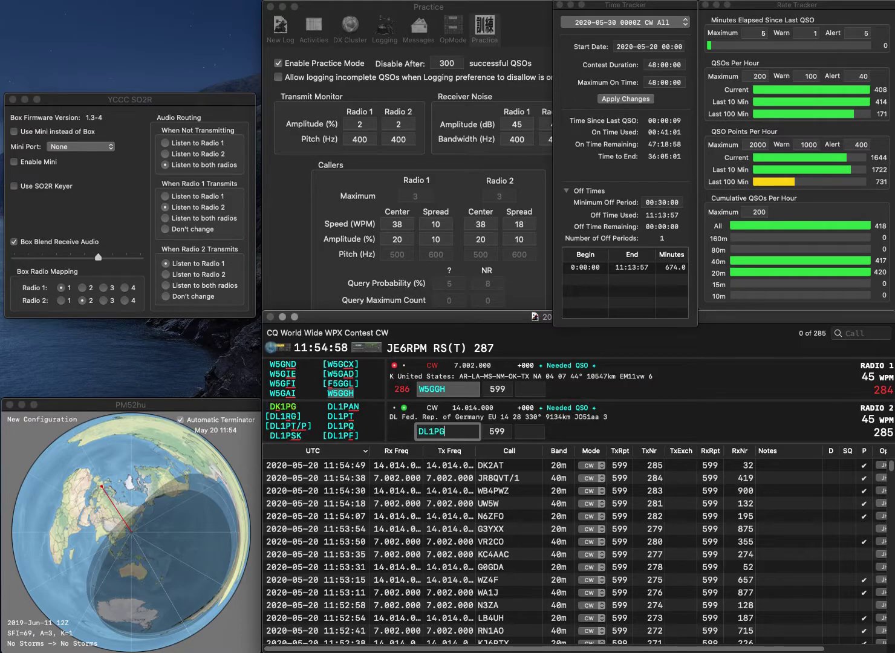
{"action": "key", "text": "Left"}
{"action": "key", "text": "BackSpace"}
{"action": "type", "text": "J"}
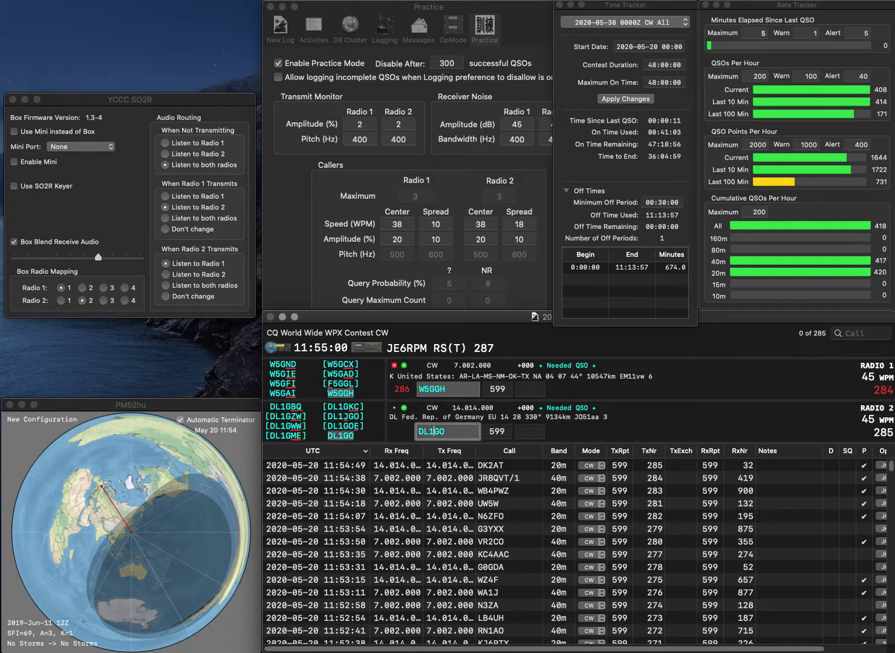
{"action": "key", "text": "Return"}
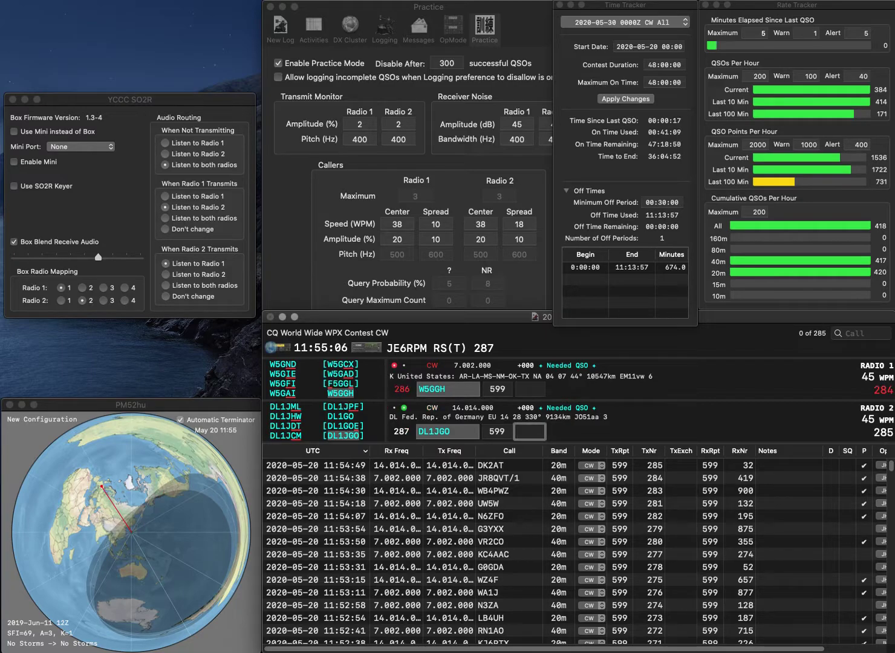
{"action": "type", "text": "88"}
{"action": "key", "text": "Return"}
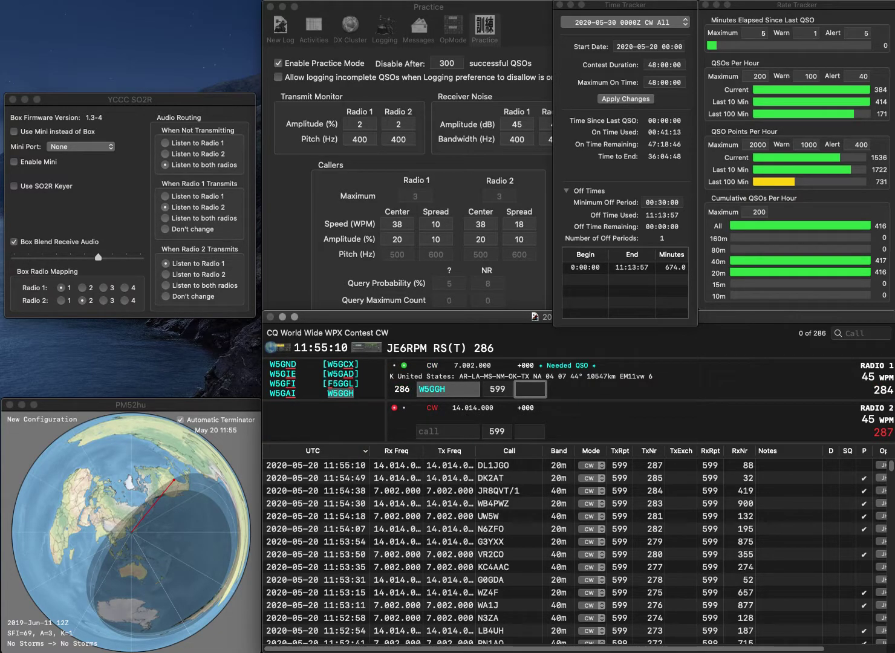
{"action": "type", "text": "27"}
{"action": "key", "text": "Return"}
- Enter the call UT7CR on Radio 2 and send it with the report
{"action": "type", "text": "K"}
{"action": "key", "text": "BackSpace"}
{"action": "type", "text": "VT7CR"}
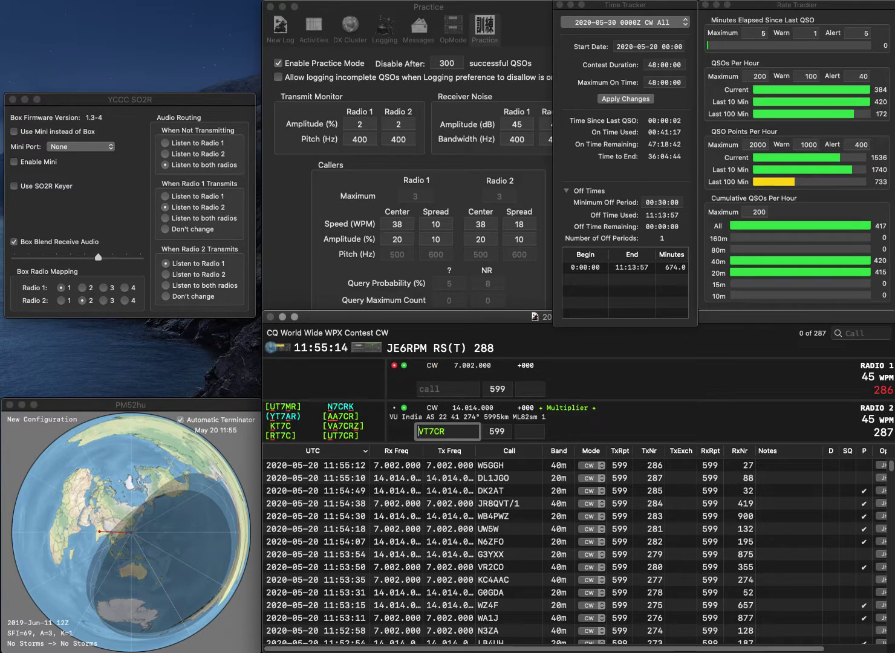
{"action": "key", "text": "Delete"}
{"action": "type", "text": "U"}
{"action": "key", "text": "Return"}
{"action": "type", "text": "9W"}
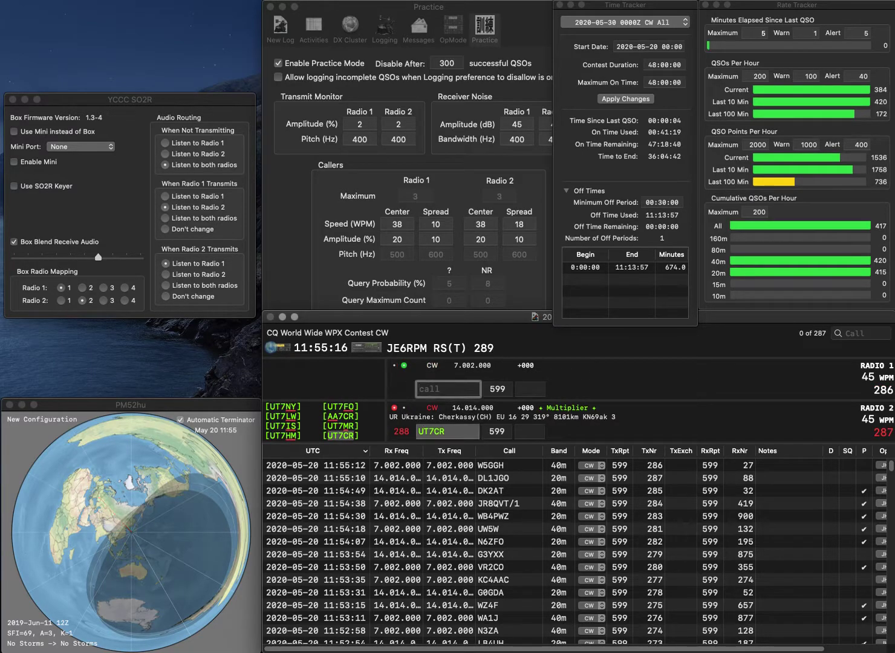
{"action": "key", "text": "Left"}
{"action": "key", "text": "Left"}
{"action": "type", "text": "WX"}
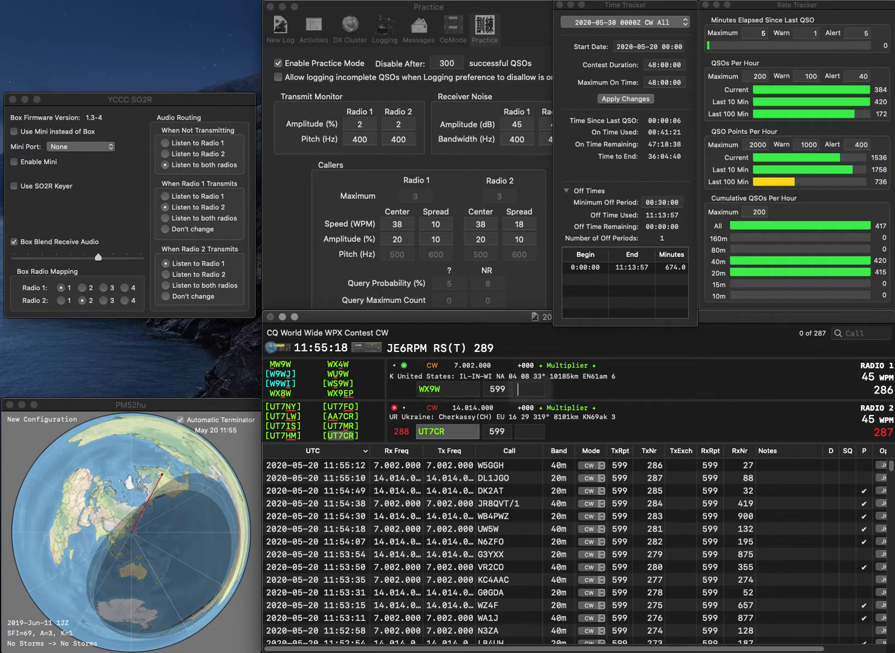
{"action": "key", "text": "Delete"}
{"action": "type", "text": "8"}
{"action": "key", "text": "Return"}
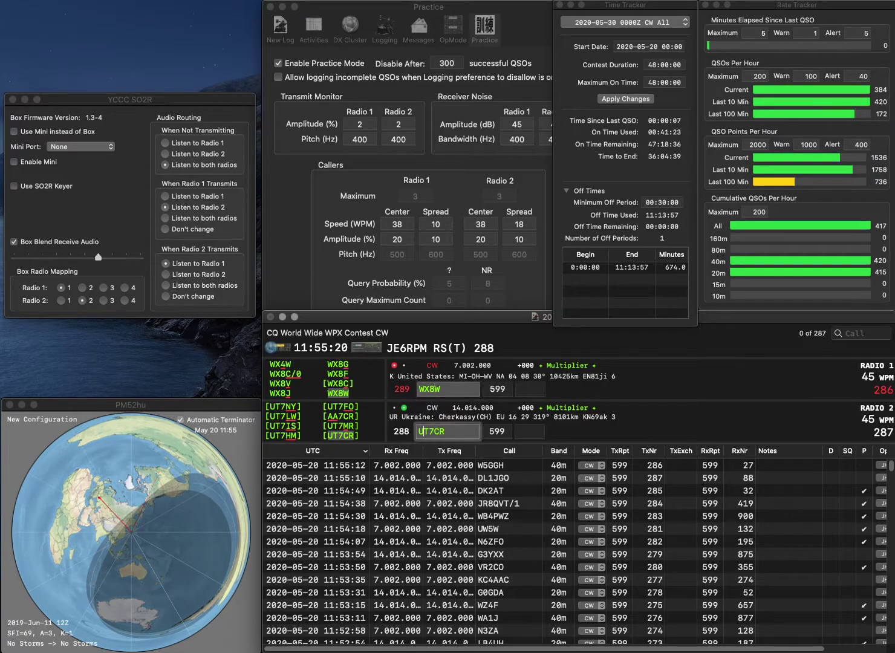
- Log UT7CR on Radio 2 with received number 356 and WX8W on Radio 1 with received number 526
{"action": "type", "text": "356"}
{"action": "key", "text": "Return"}
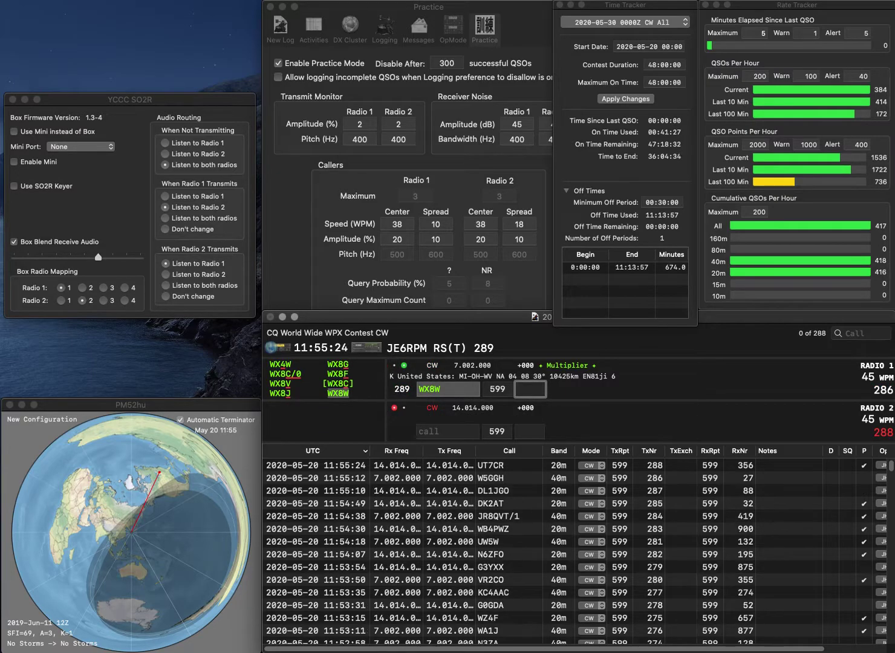
{"action": "type", "text": "526"}
{"action": "key", "text": "Return"}
{"action": "type", "text": "MOG"}
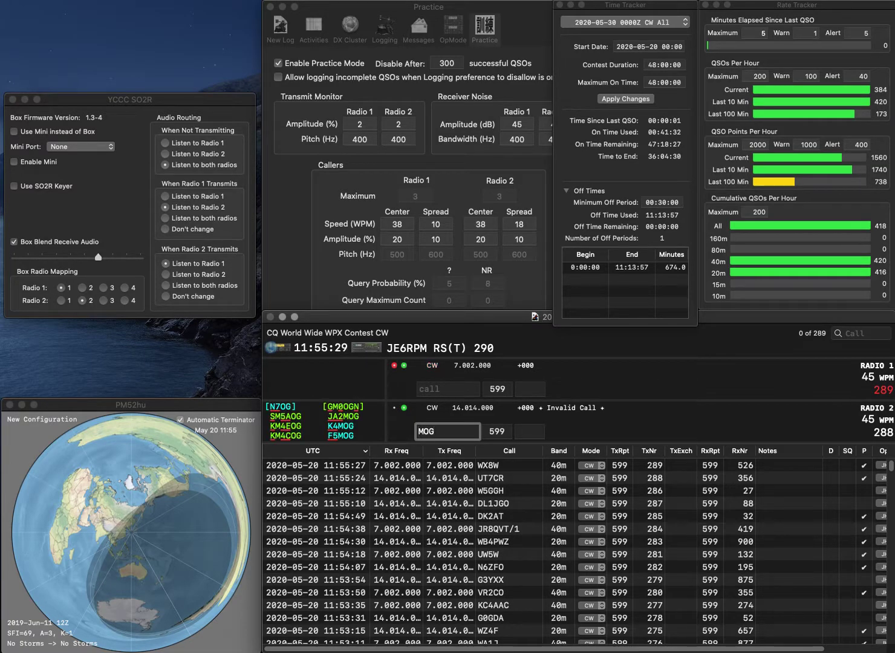
{"action": "key", "text": "Return"}
{"action": "type", "text": "K9ZIB"}
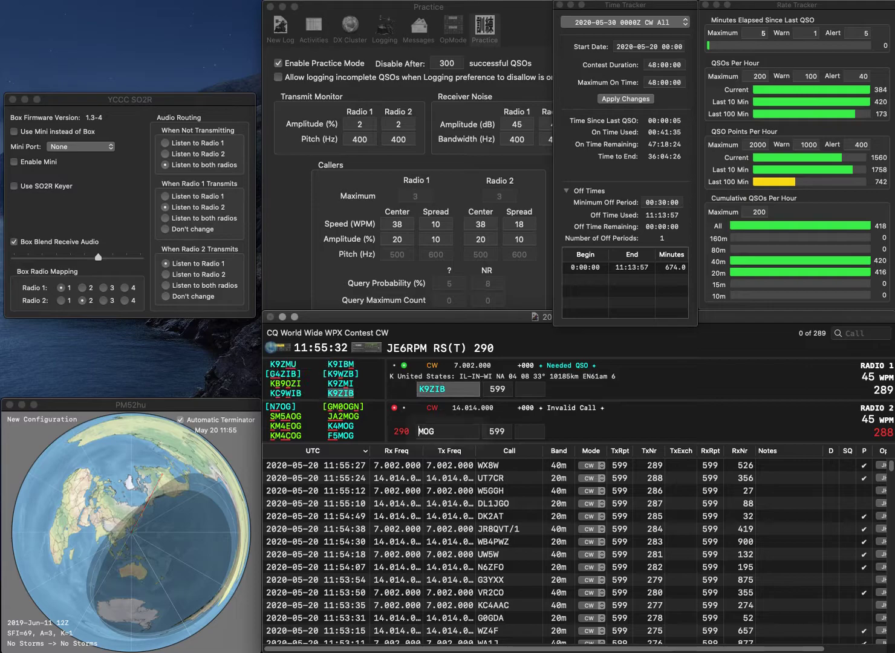
{"action": "key", "text": "Return"}
{"action": "type", "text": "K4"}
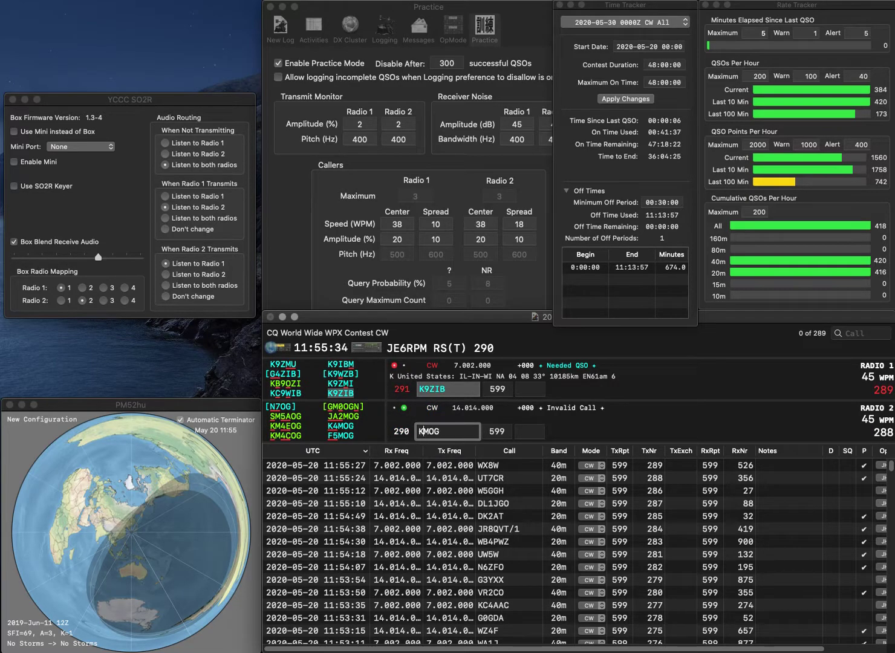
{"action": "key", "text": "Return"}
{"action": "left_click", "coordinate": [530, 389]}
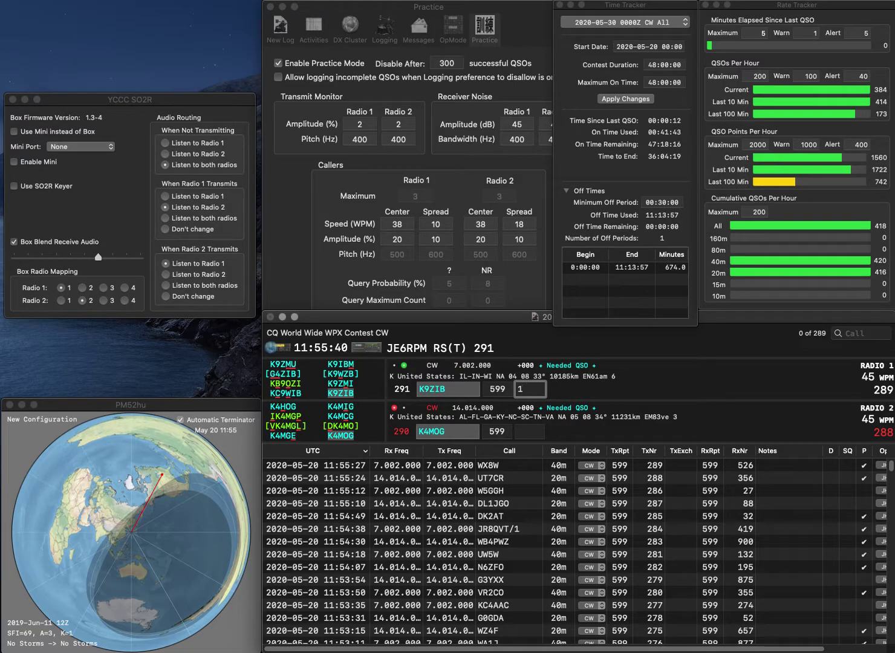
{"action": "key", "text": "Return"}
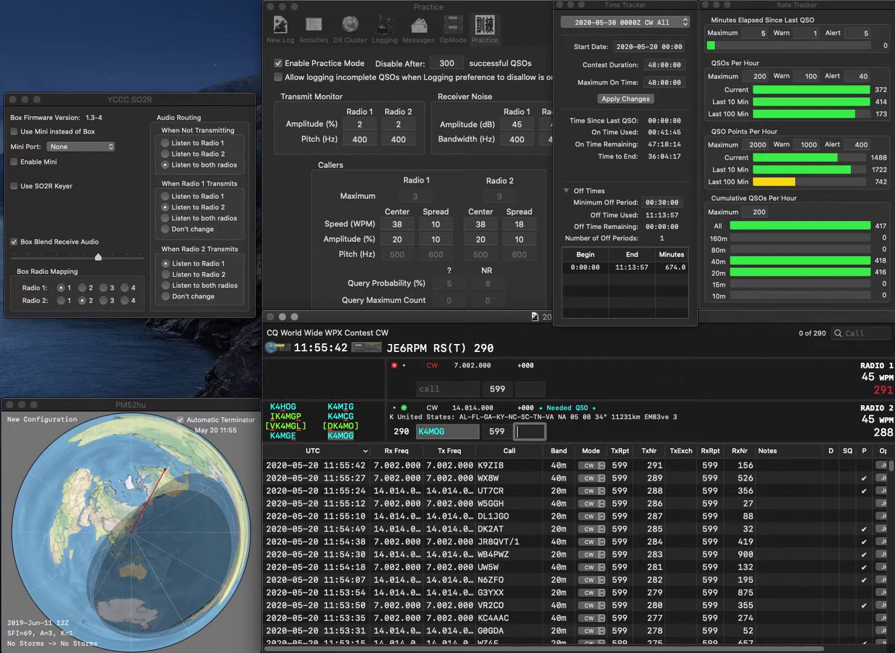
{"action": "type", "text": "257"}
{"action": "key", "text": "Return"}
- Enter the call KG9X on Radio 1 and the call KC9AH on Radio 2, sending both with the report
{"action": "type", "text": "KG9X"}
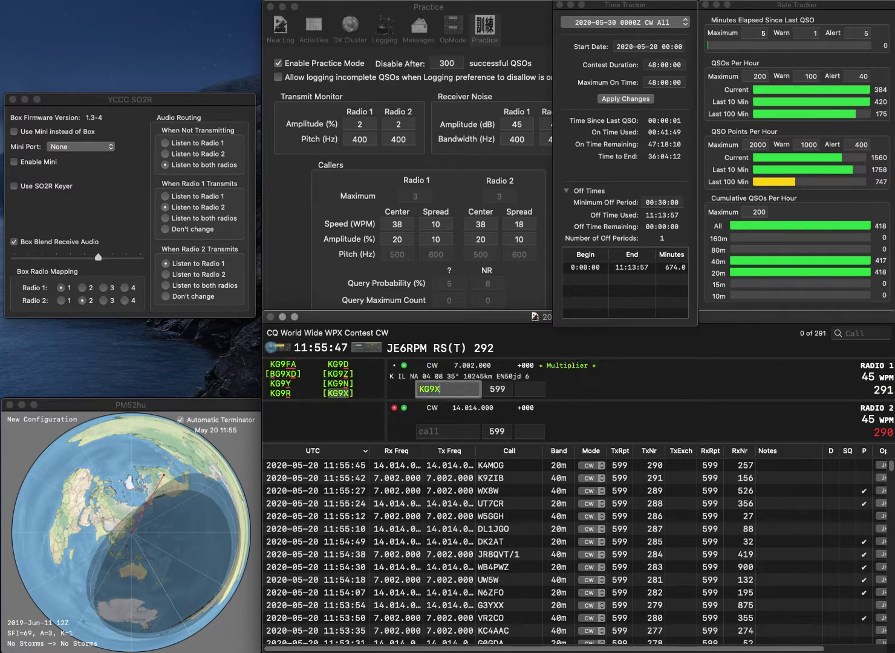
{"action": "key", "text": "Return"}
{"action": "type", "text": "KC9AH"}
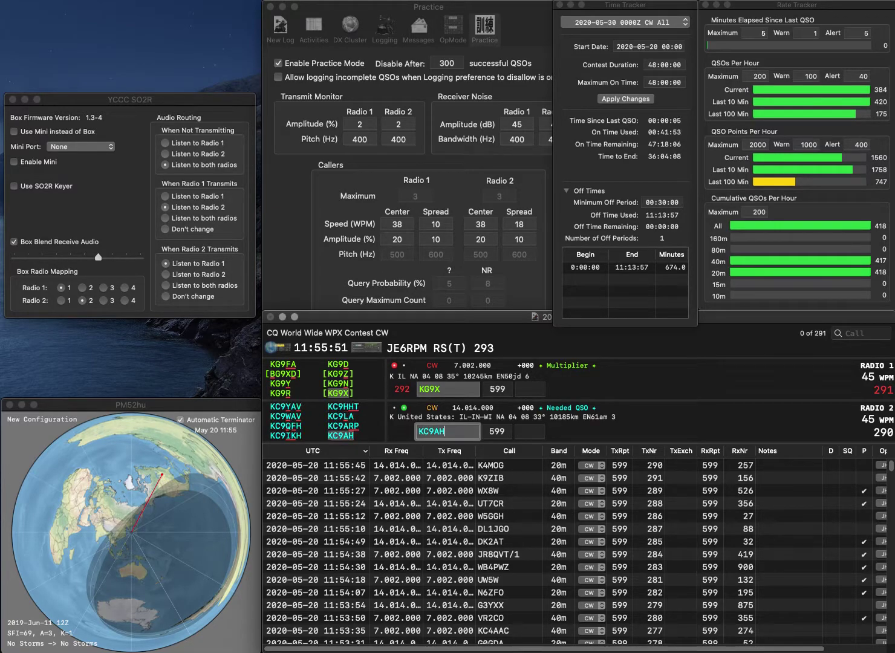
{"action": "key", "text": "Return"}
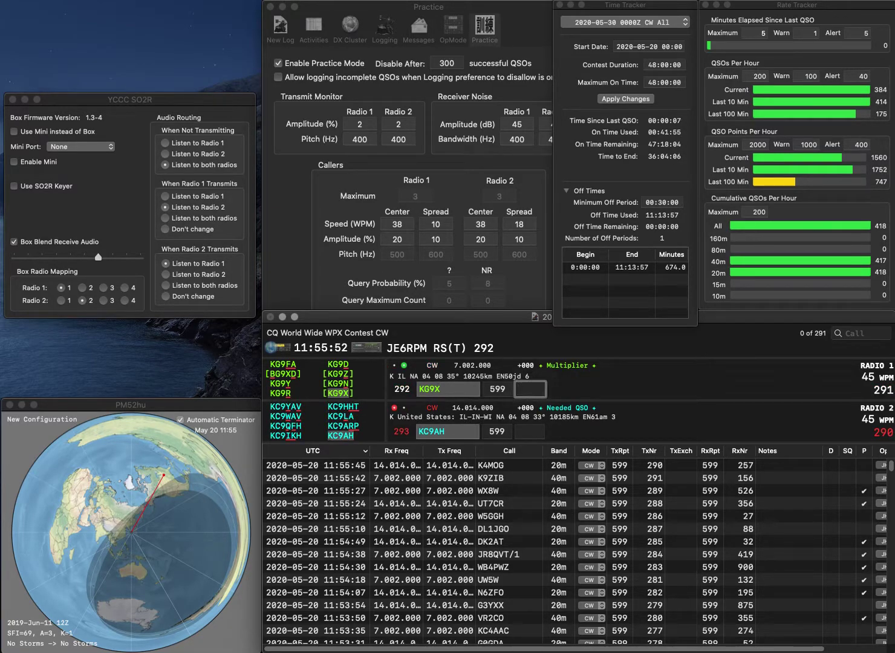
{"action": "key", "text": "Return"}
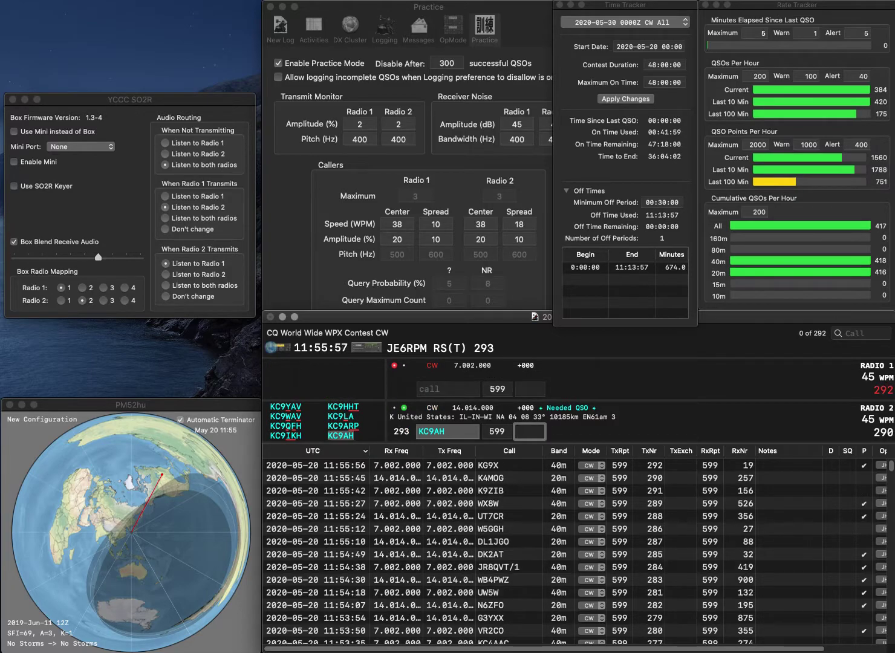
{"action": "type", "text": "701"}
{"action": "key", "text": "Return"}
{"action": "type", "text": "2RJ"}
{"action": "key", "text": "Return"}
{"action": "type", "text": "F5KOK"}
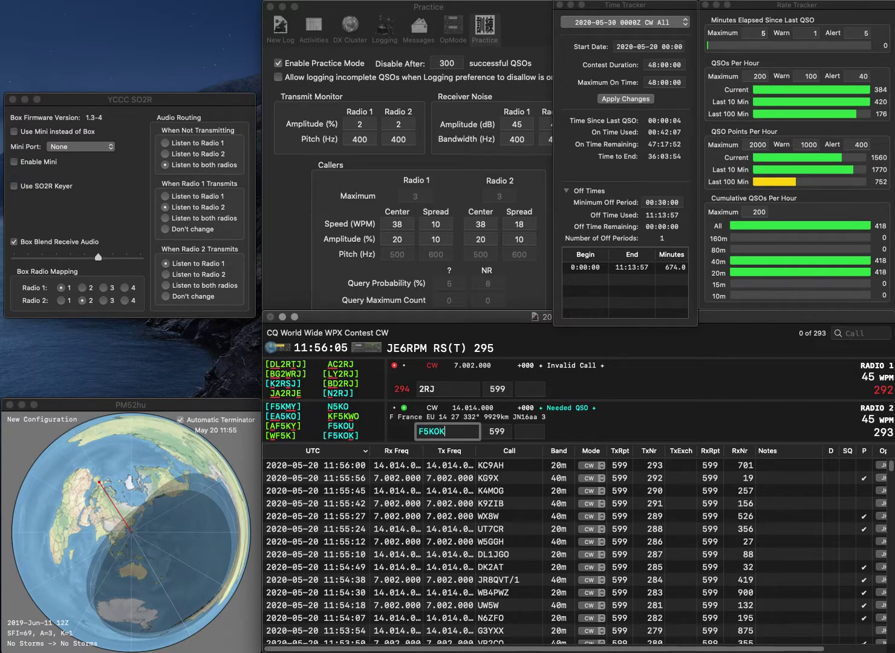
{"action": "key", "text": "Return"}
{"action": "type", "text": "LY"}
{"action": "key", "text": "Return"}
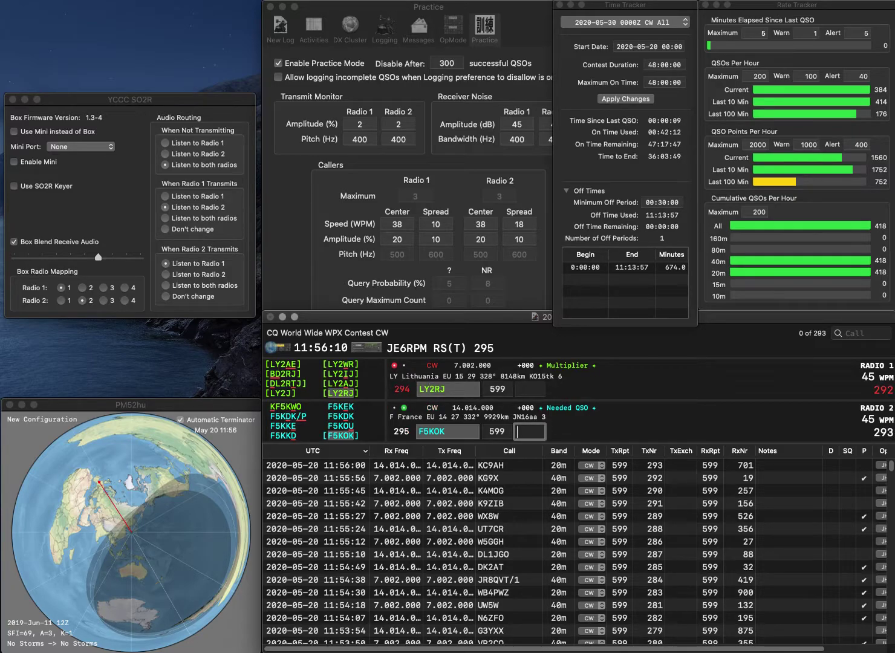
- Log F5KOK on Radio 2 with received number 86 and LY2RJ on Radio 1 with received number 845
{"action": "type", "text": "86"}
{"action": "key", "text": "Return"}
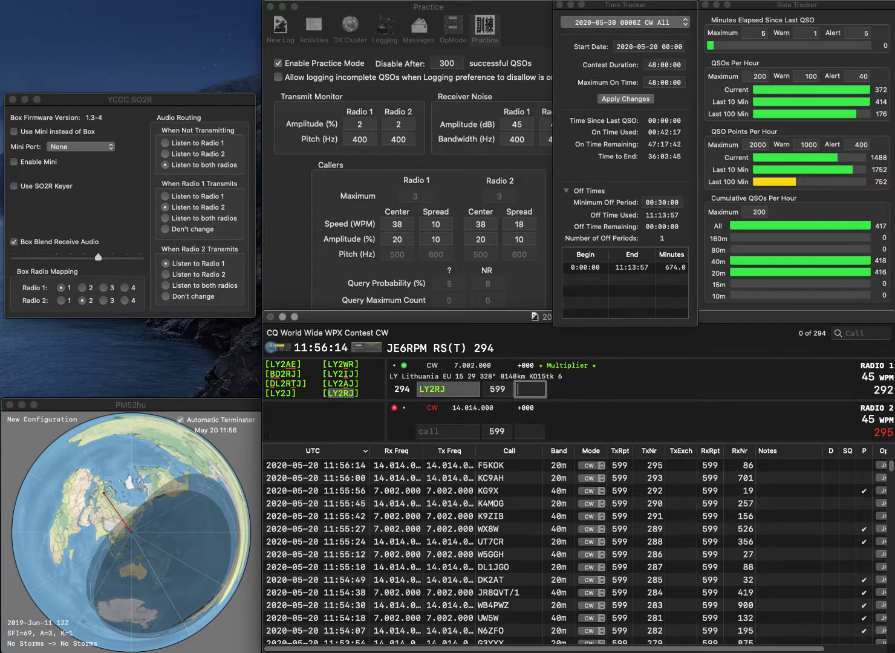
{"action": "type", "text": "845"}
{"action": "key", "text": "Return"}
{"action": "type", "text": "K1EEE"}
{"action": "key", "text": "Return"}
{"action": "type", "text": "F5JY"}
{"action": "key", "text": "Return"}
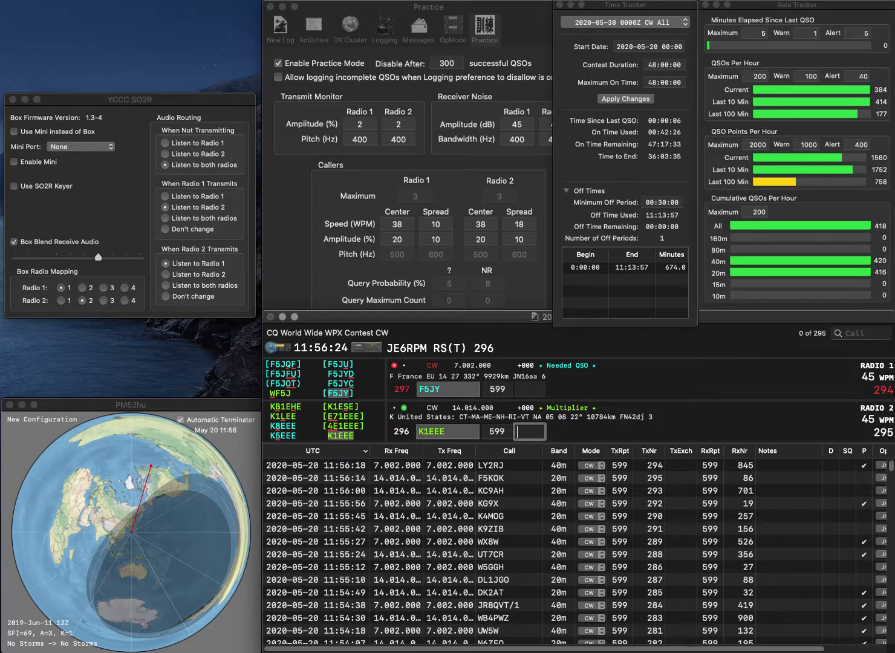
{"action": "type", "text": "396"}
{"action": "key", "text": "Return"}
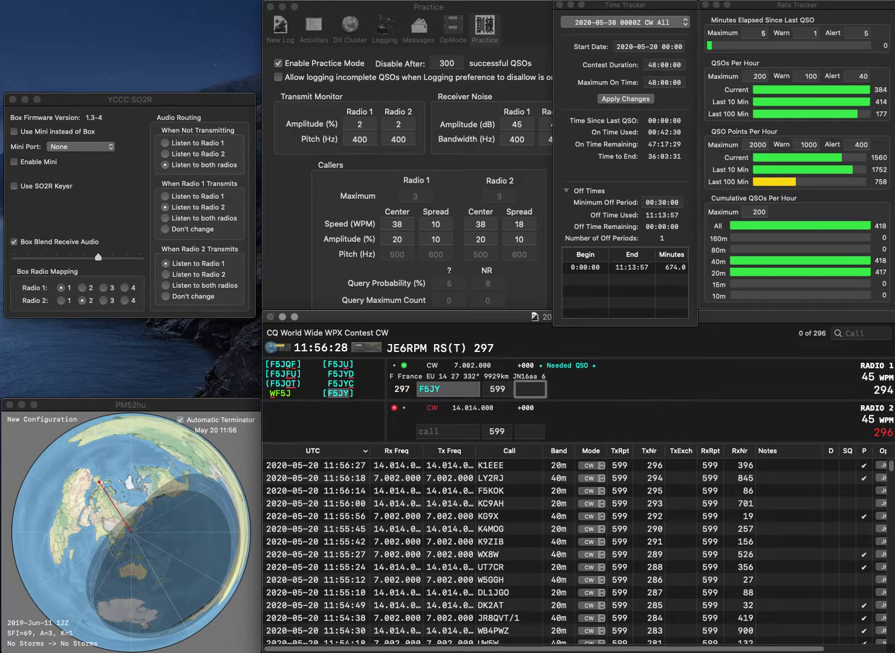
{"action": "type", "text": "774"}
{"action": "key", "text": "Return"}
{"action": "type", "text": "JR1AQI"}
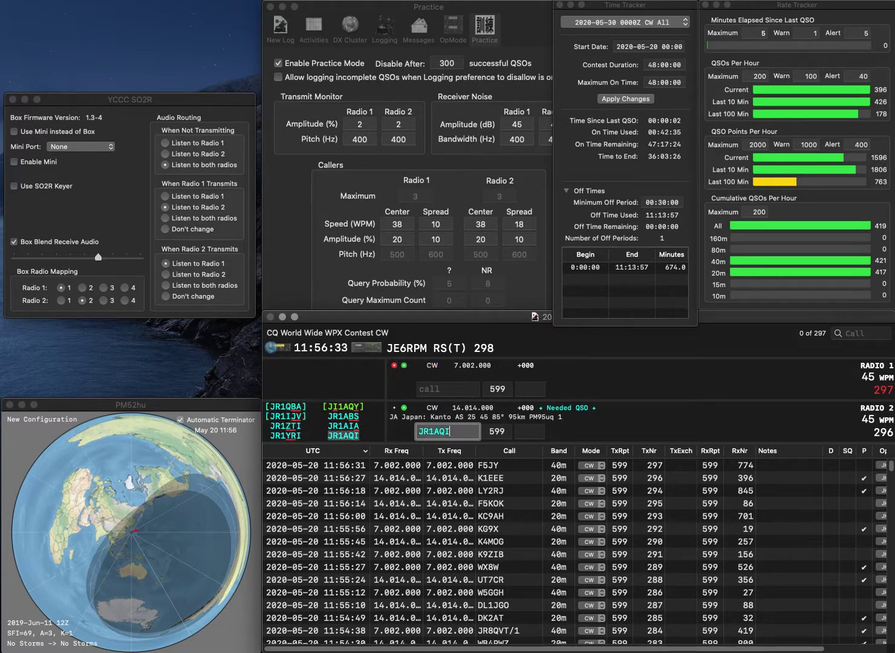
{"action": "key", "text": "Return"}
{"action": "type", "text": "KG"}
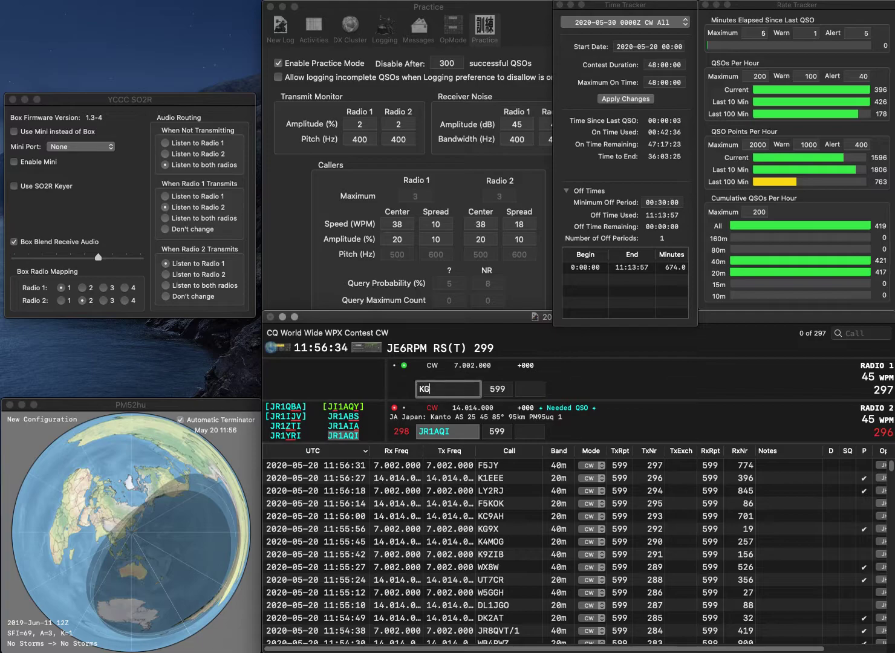
{"action": "type", "text": "7OH"}
{"action": "key", "text": "space"}
{"action": "key", "text": "grave"}
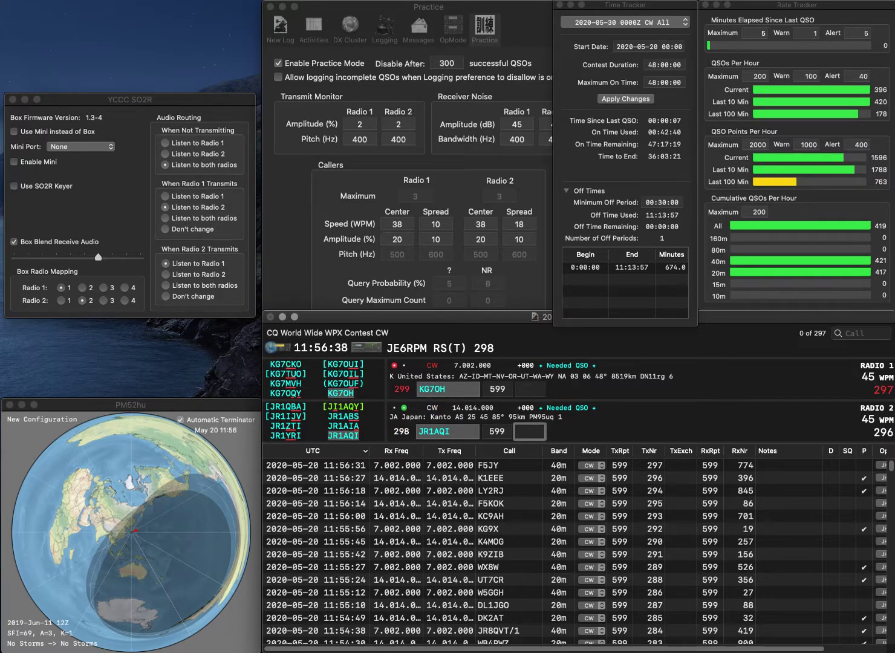
{"action": "type", "text": "322"}
{"action": "key", "text": "Return"}
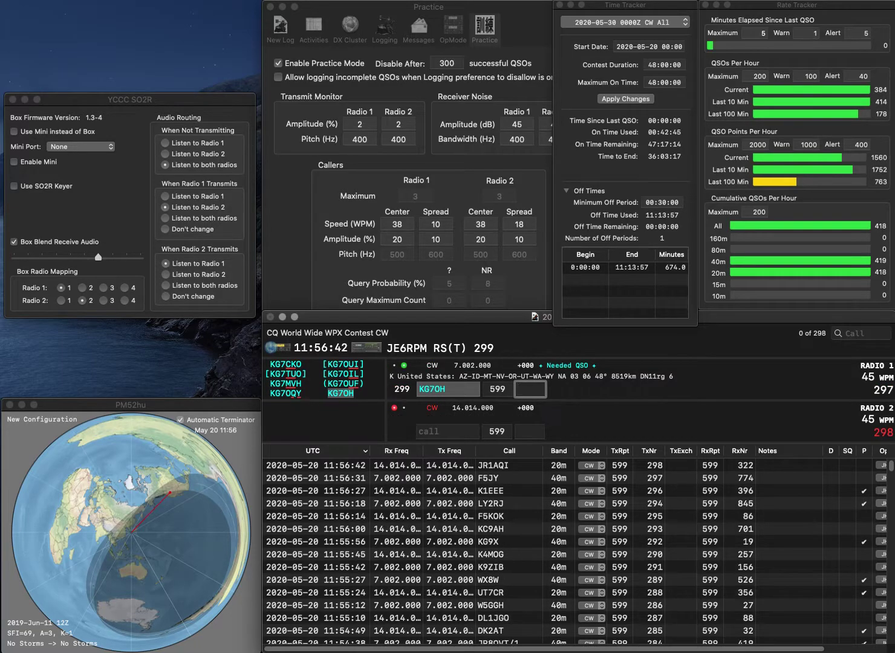
{"action": "type", "text": "478"}
{"action": "key", "text": "Return"}
- Enter the partial call 3ZGI on Radio 2 and the call HB90TTK on Radio 1, sending both with the report
{"action": "type", "text": "3"}
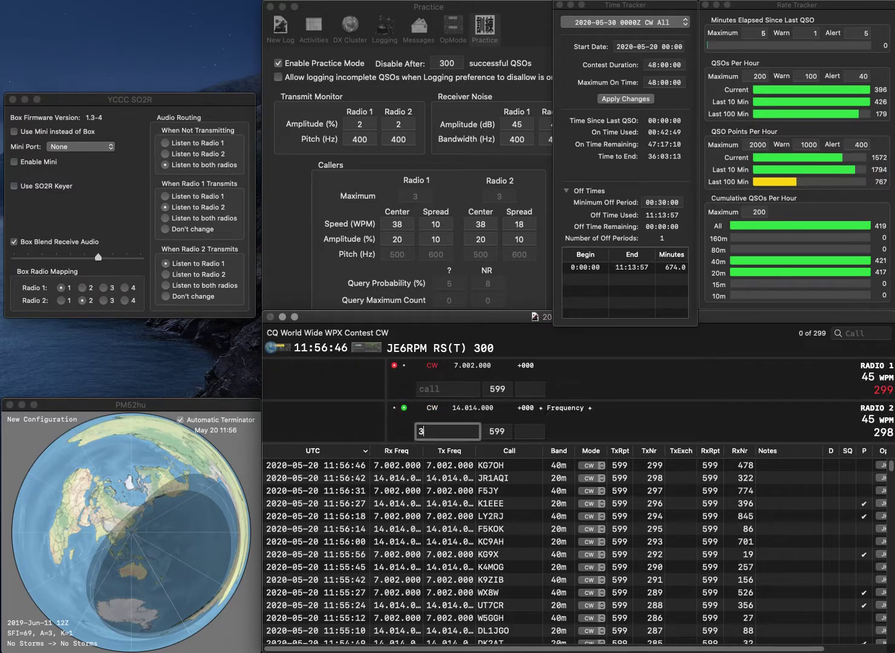
{"action": "type", "text": "ZGI"}
{"action": "key", "text": "Return"}
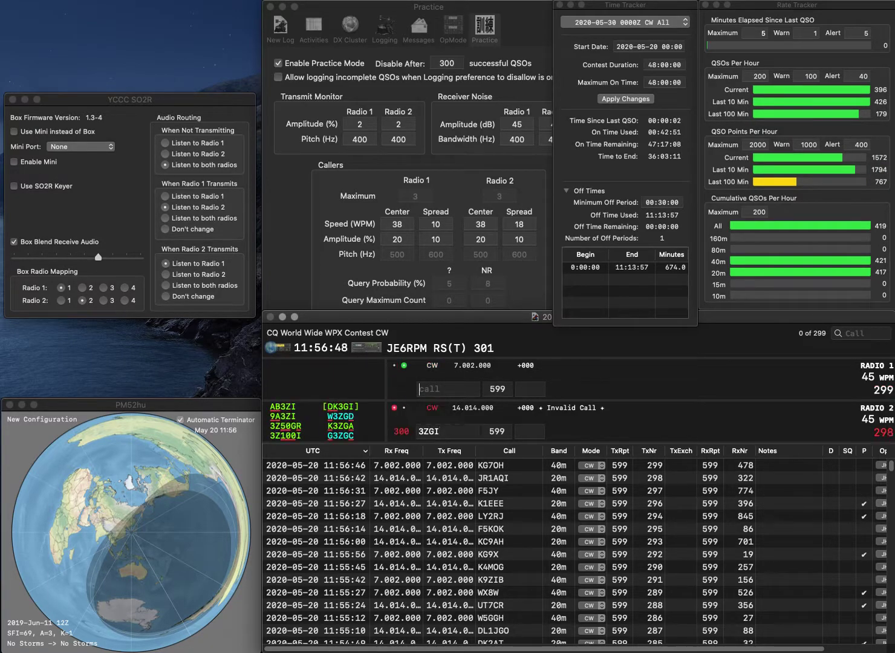
{"action": "type", "text": "HB9"}
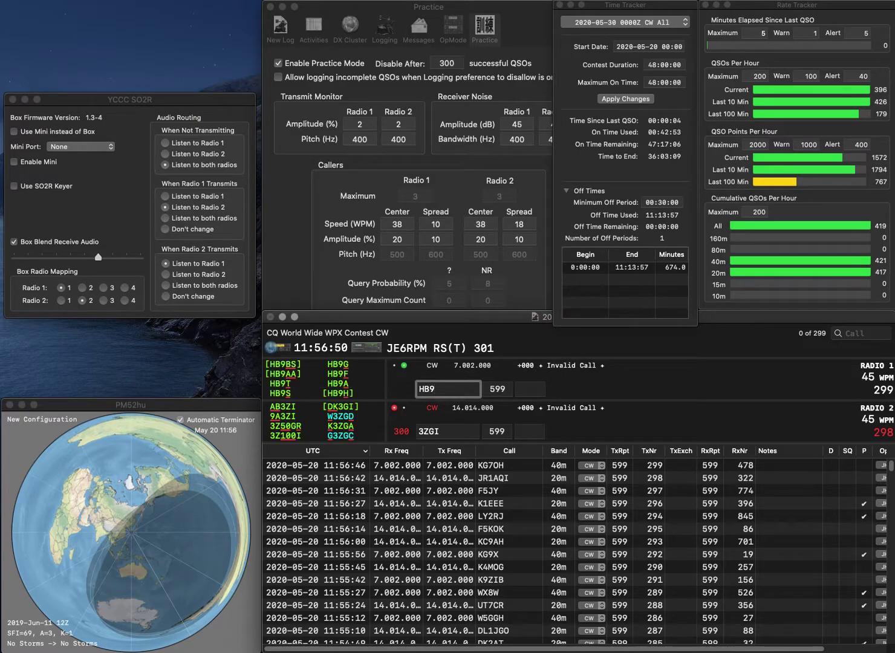
{"action": "type", "text": "0TTK"}
{"action": "key", "text": "Return"}
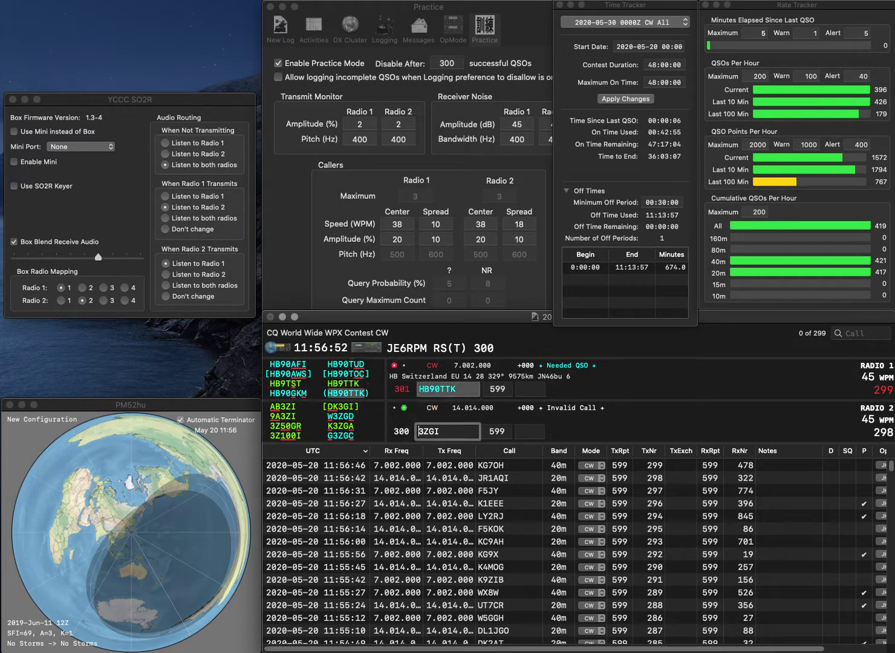
{"action": "type", "text": "JH"}
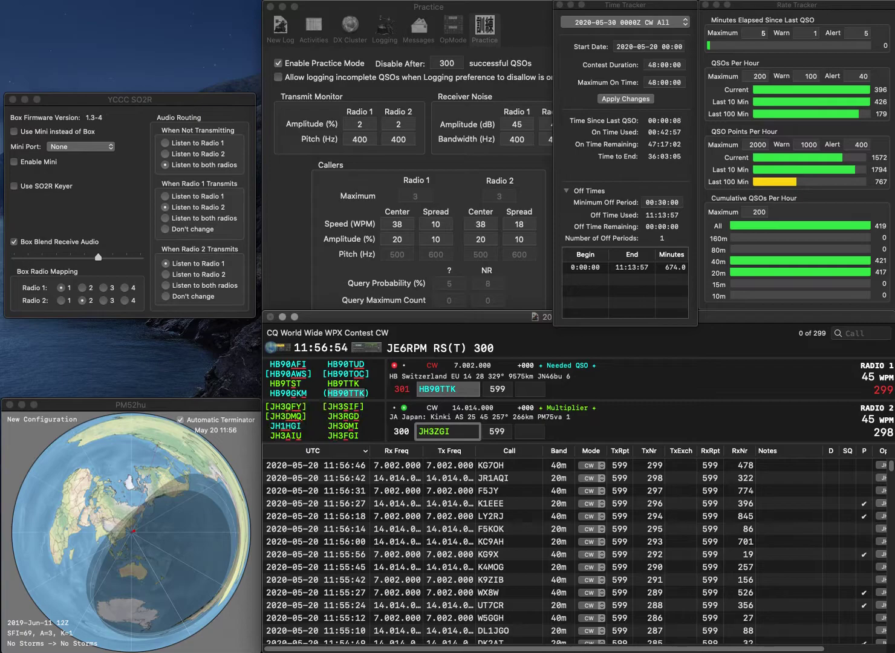
{"action": "key", "text": "Delete"}
{"action": "type", "text": "3"}
{"action": "key", "text": "Return"}
{"action": "key", "text": "Tab"}
{"action": "type", "text": "614"}
{"action": "key", "text": "Return"}
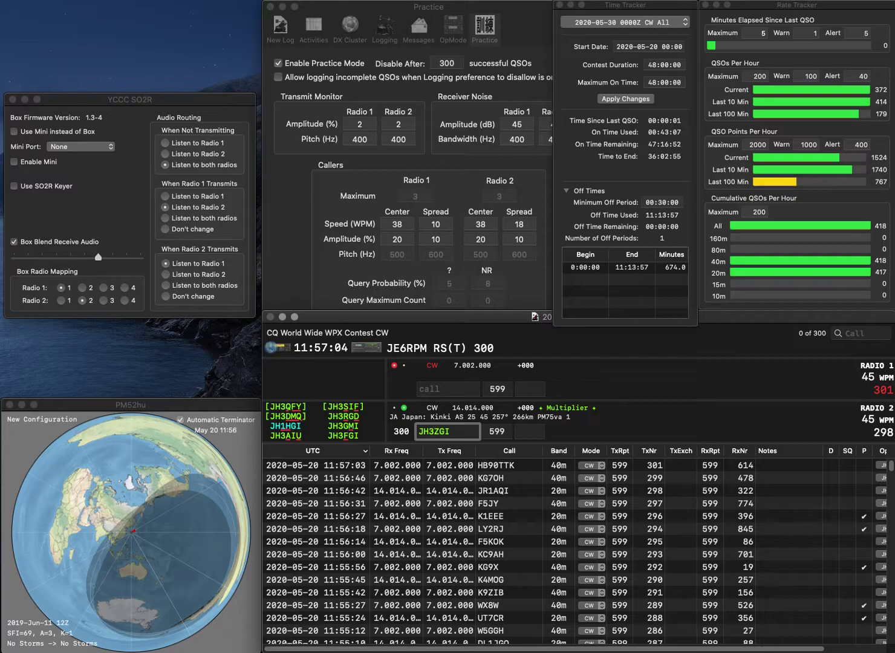
{"action": "type", "text": "GM"}
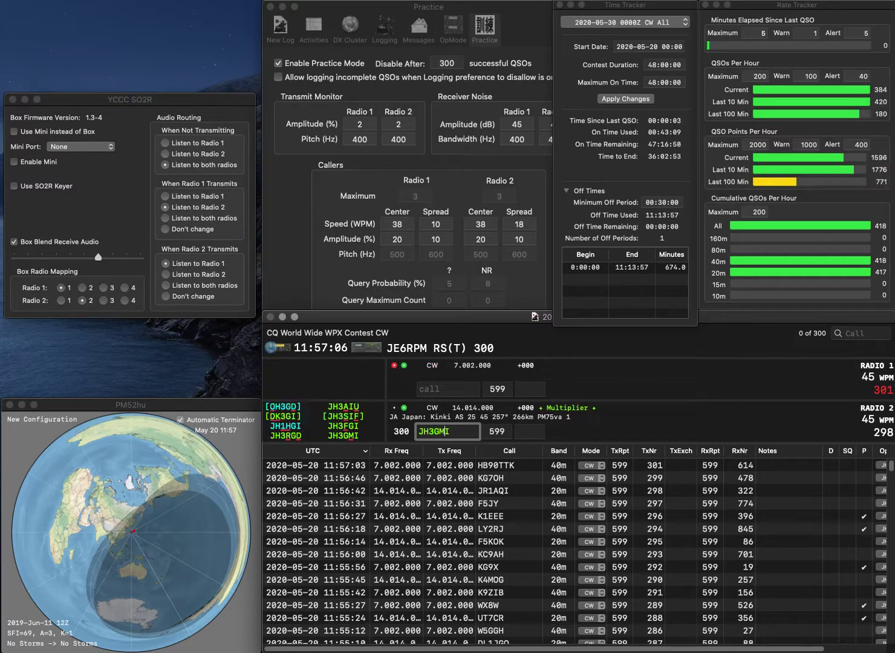
{"action": "key", "text": "Return"}
{"action": "type", "text": "N6A"}
{"action": "type", "text": "AA"}
{"action": "key", "text": "Return"}
{"action": "key", "text": "Return"}
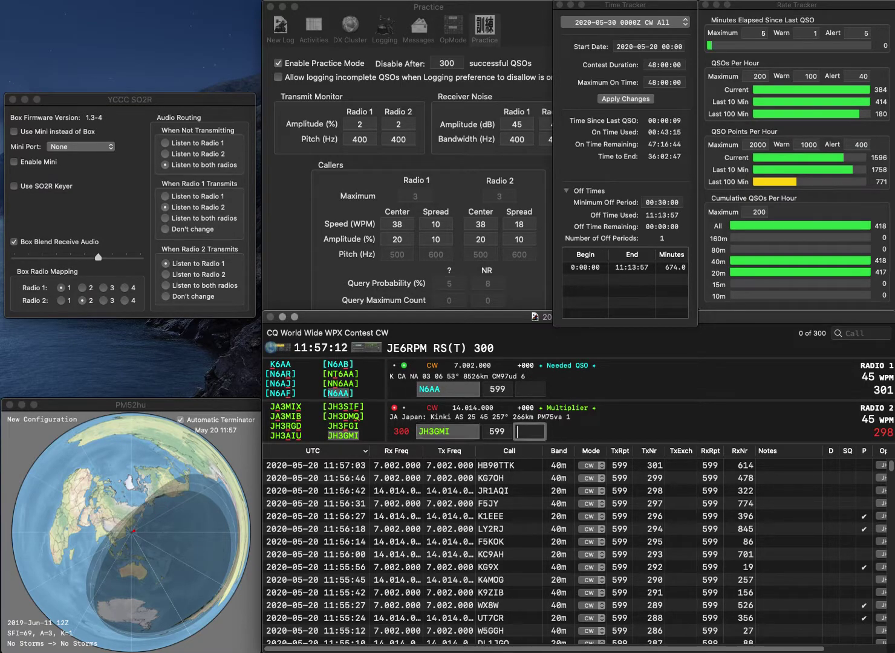
{"action": "type", "text": "431"}
{"action": "key", "text": "Return"}
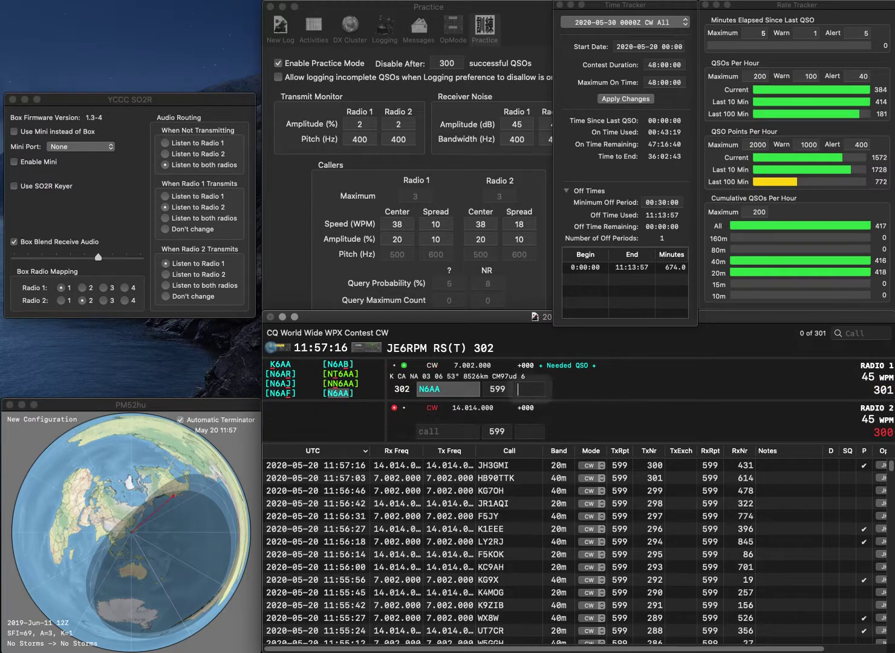
{"action": "left_click", "coordinate": [279, 63]}
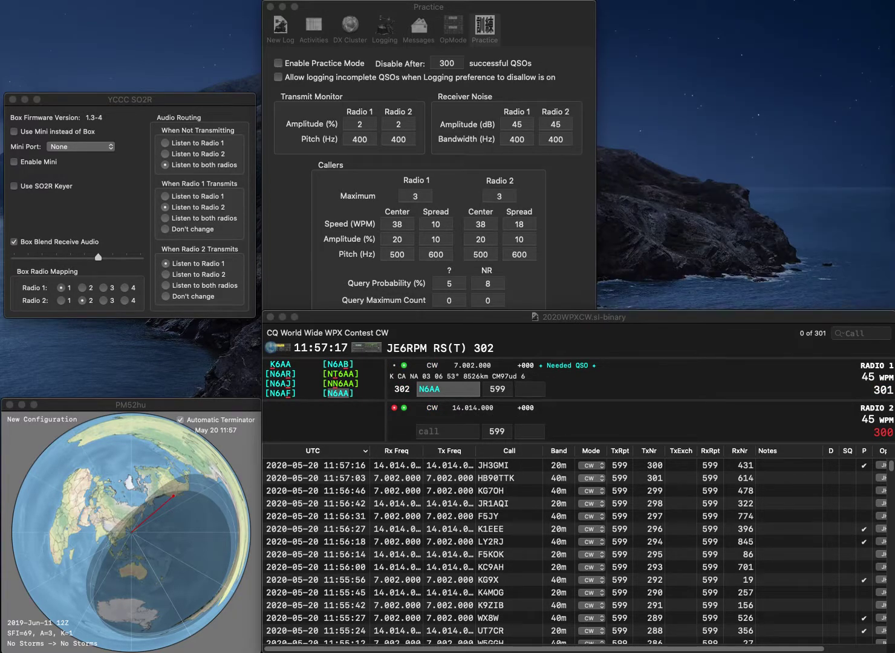